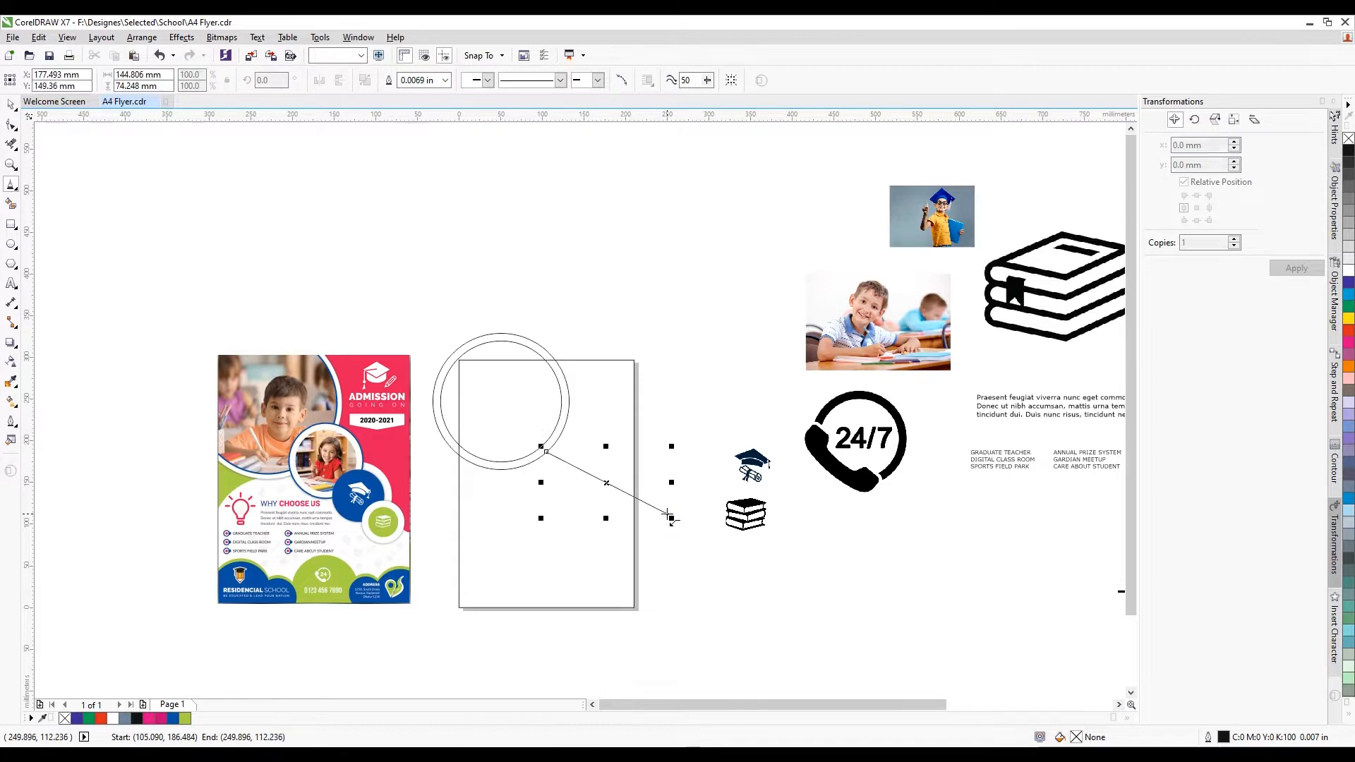
Scroll up to view the circles and the new diagonal line across the page
scroll(540, 447, up, 2)
Snap the diagonal line's start node onto the outer circle's edge
click(11, 126)
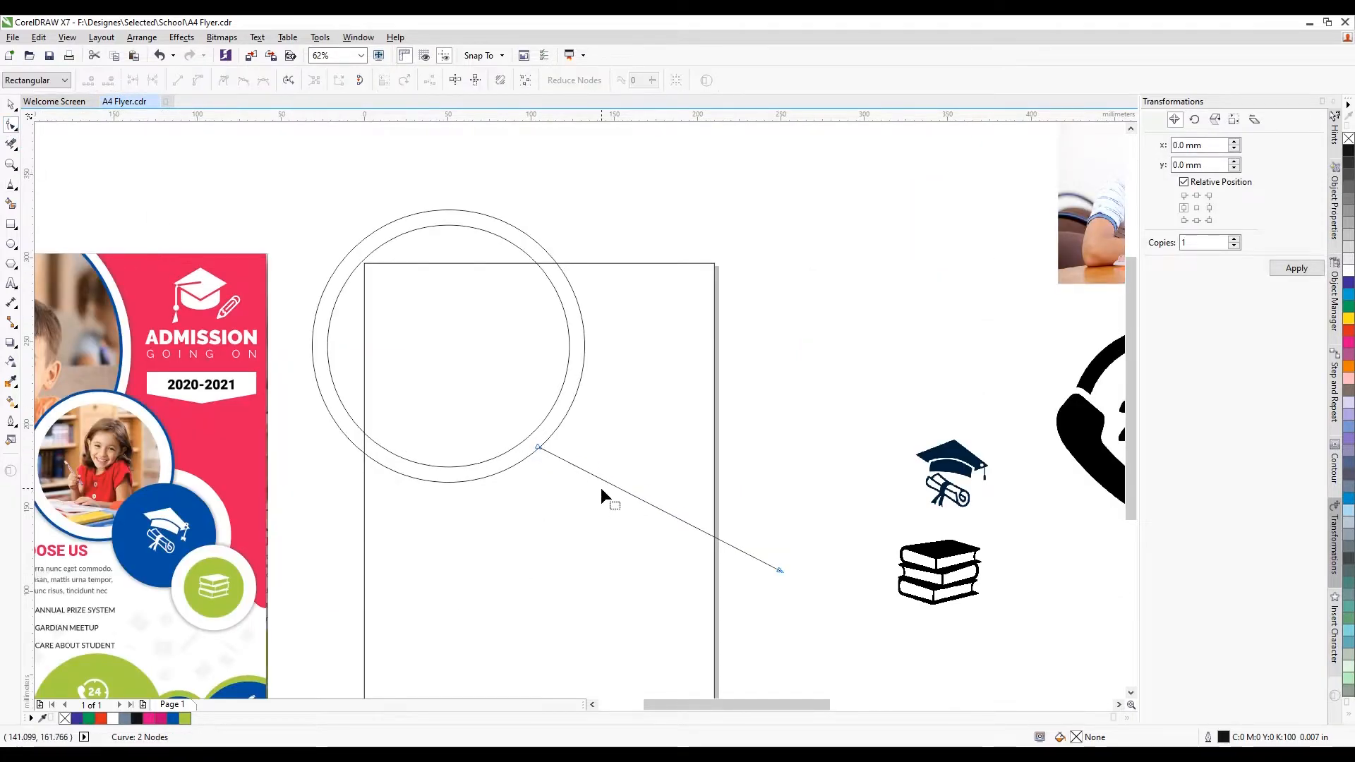
scroll(604, 494, up, 2)
drag(478, 405, 476, 391)
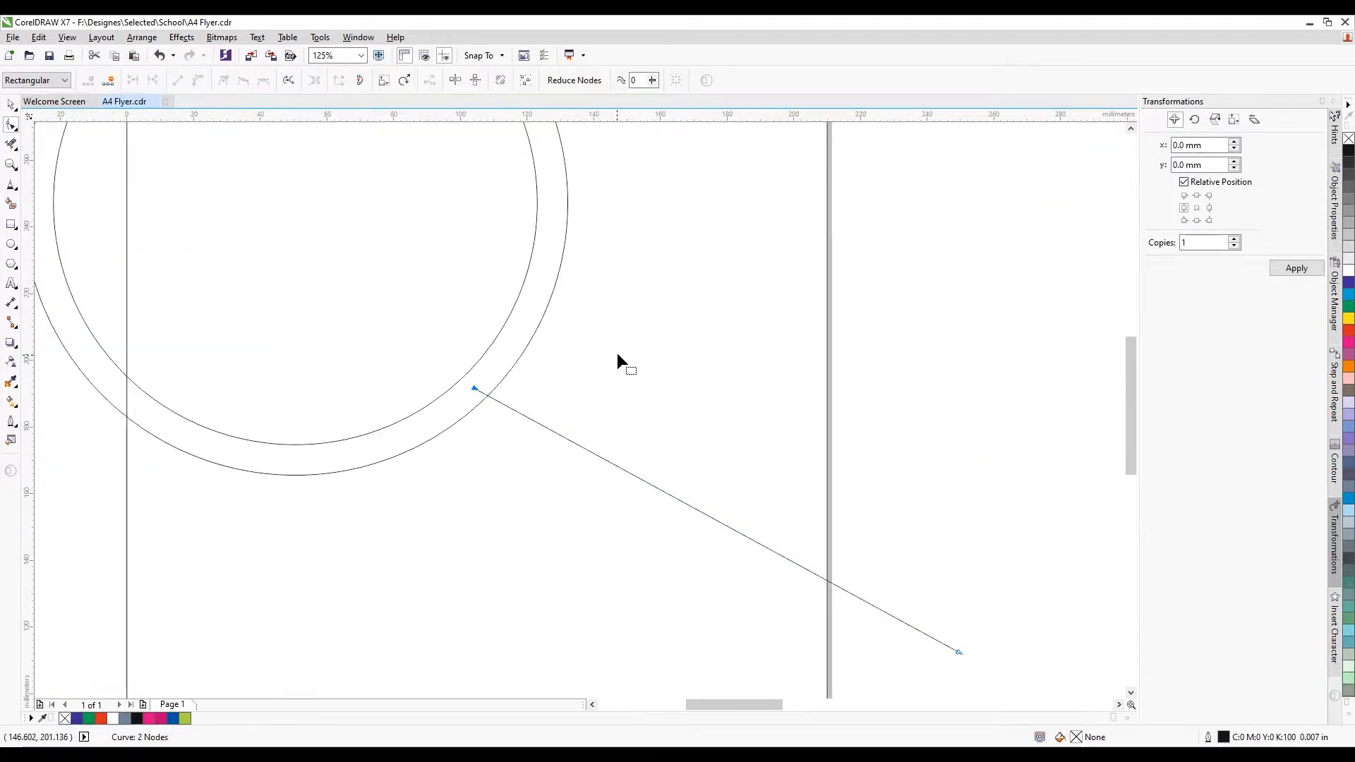
scroll(593, 381, down, 4)
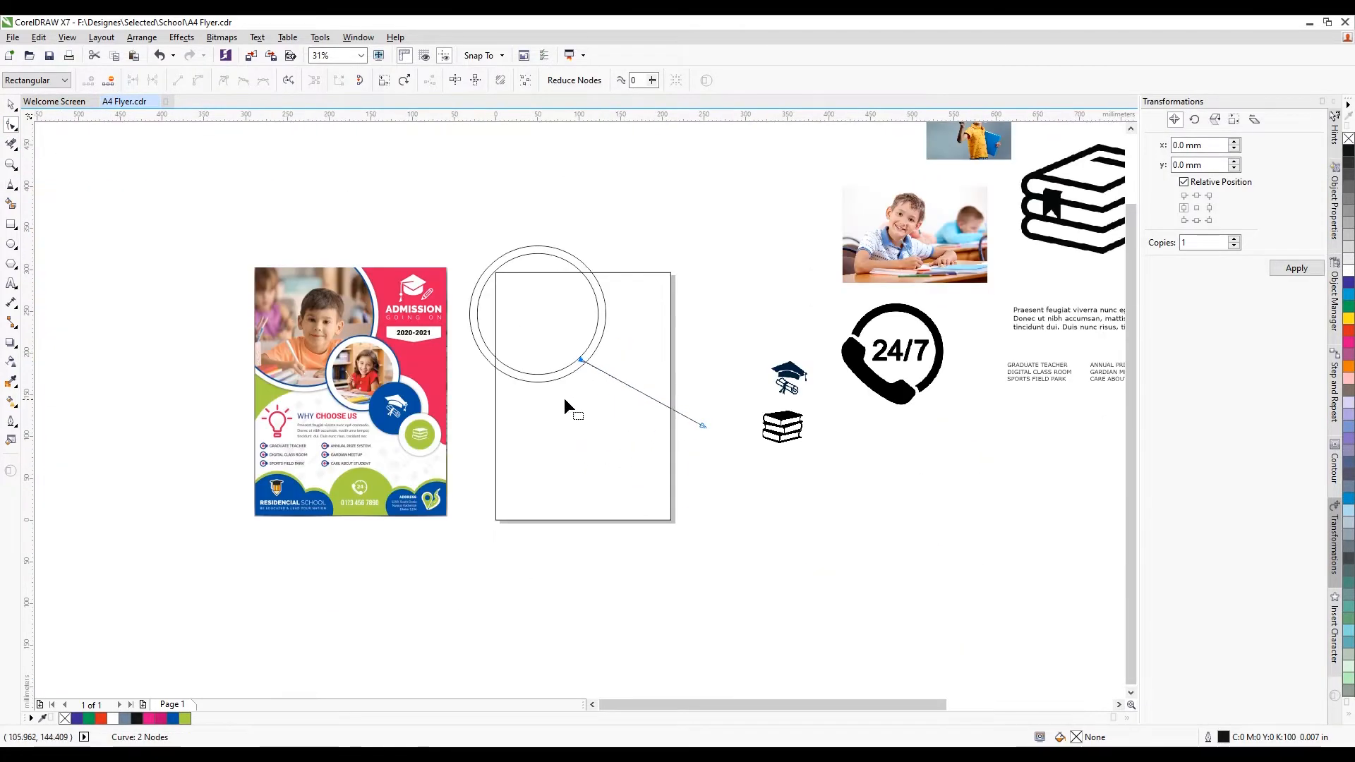
click(11, 106)
click(255, 206)
Smart Fill the regions bounded by the circles and diagonal in grey-blue
click(12, 205)
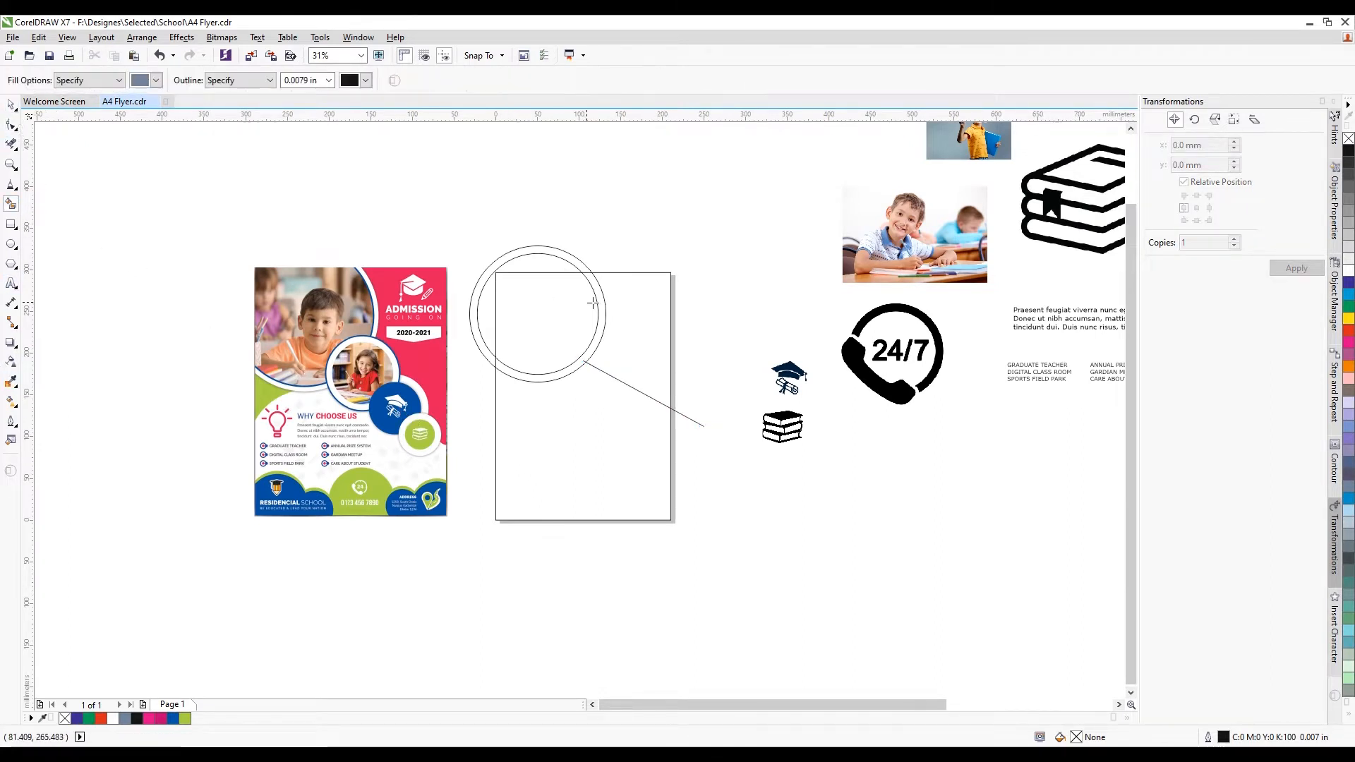
click(623, 318)
scroll(623, 318, up, 2)
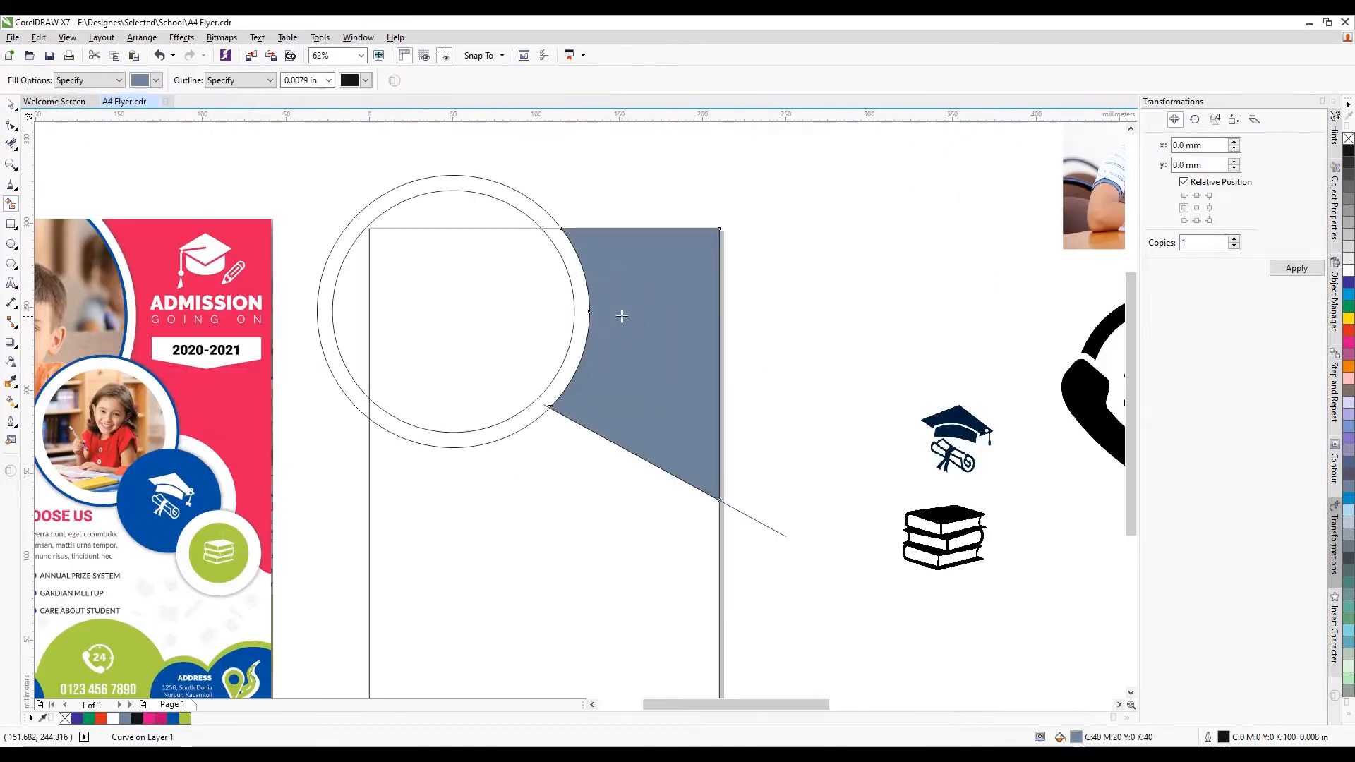
click(587, 322)
click(511, 321)
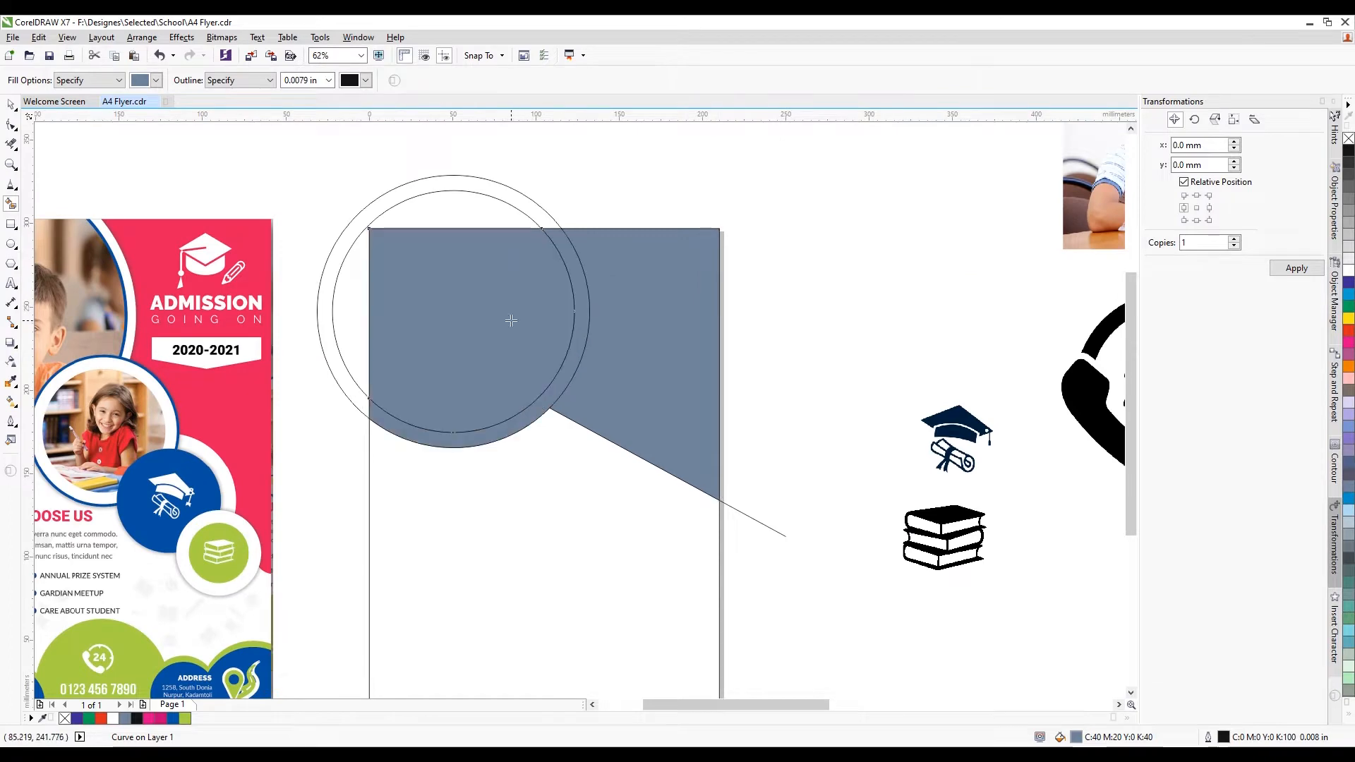
Delete the inner circle
click(12, 105)
click(774, 531)
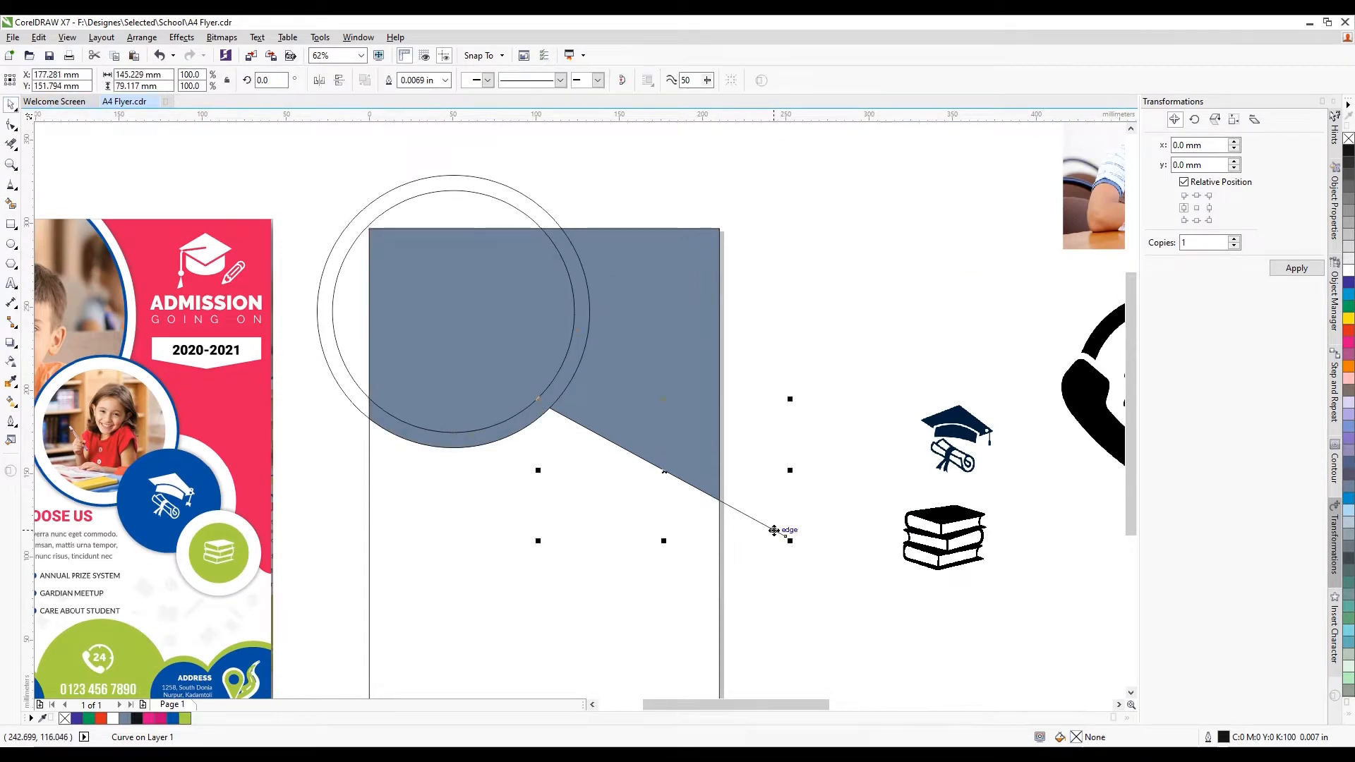
click(789, 579)
scroll(631, 417, down, 2)
scroll(599, 349, up, 1)
click(497, 255)
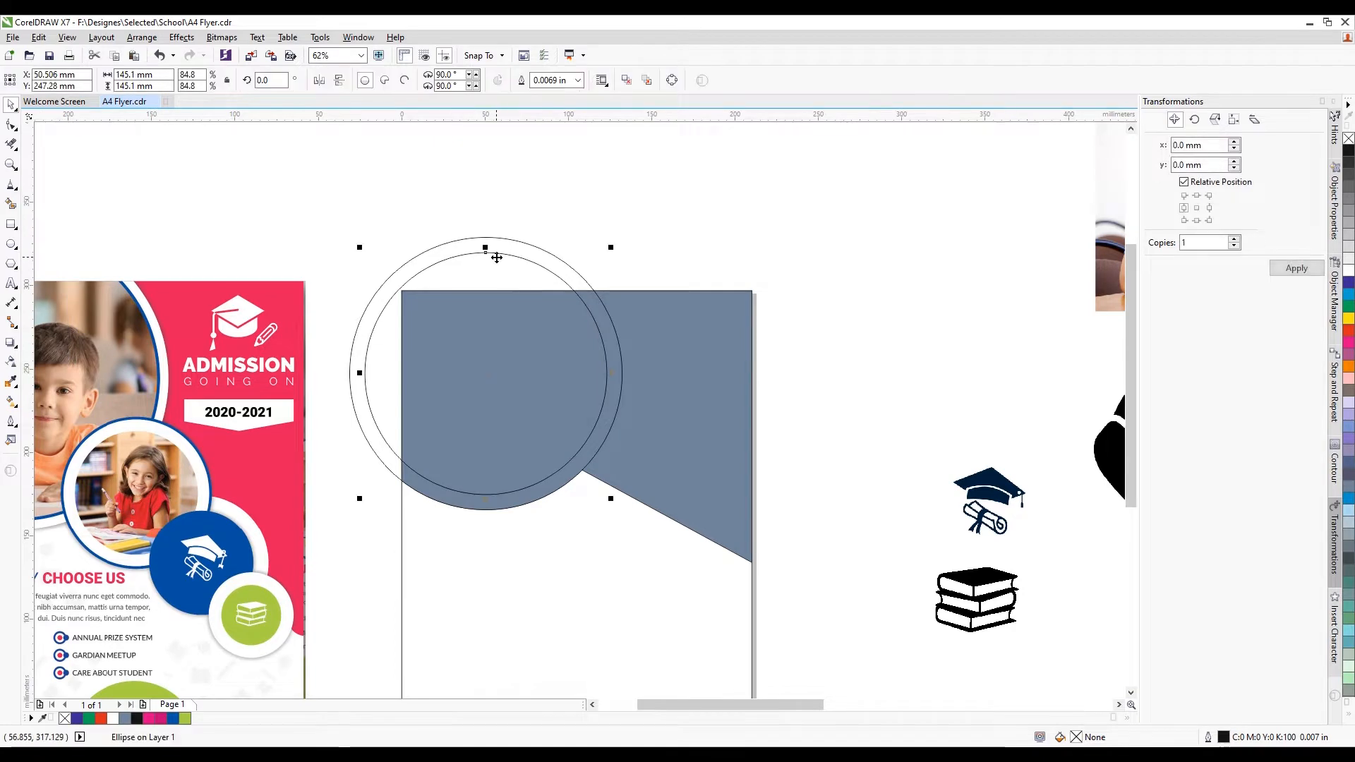
key(Delete)
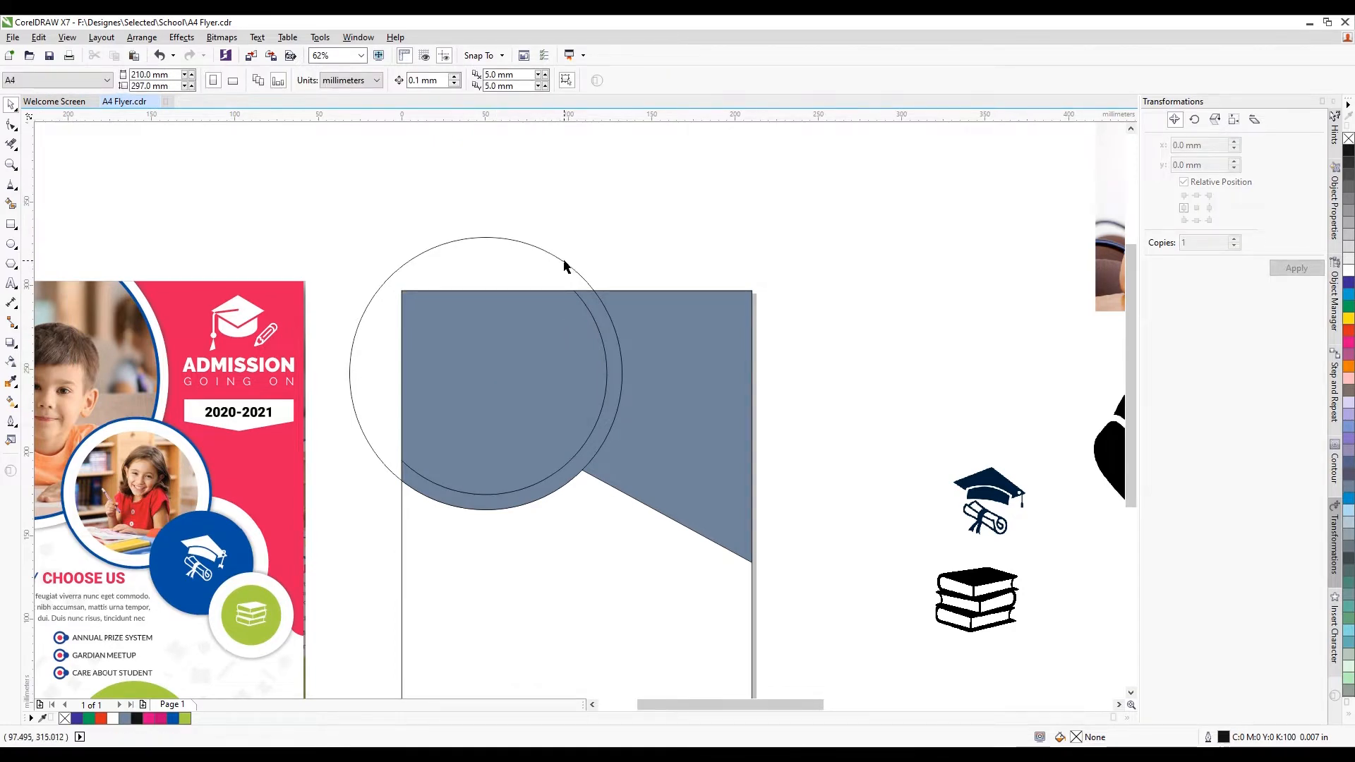
Copy the circle, shrink it, and place it on the arc's corner at the diagonal
click(564, 266)
scroll(511, 275, down, 1)
drag(511, 276, 539, 382)
scroll(544, 383, up, 1)
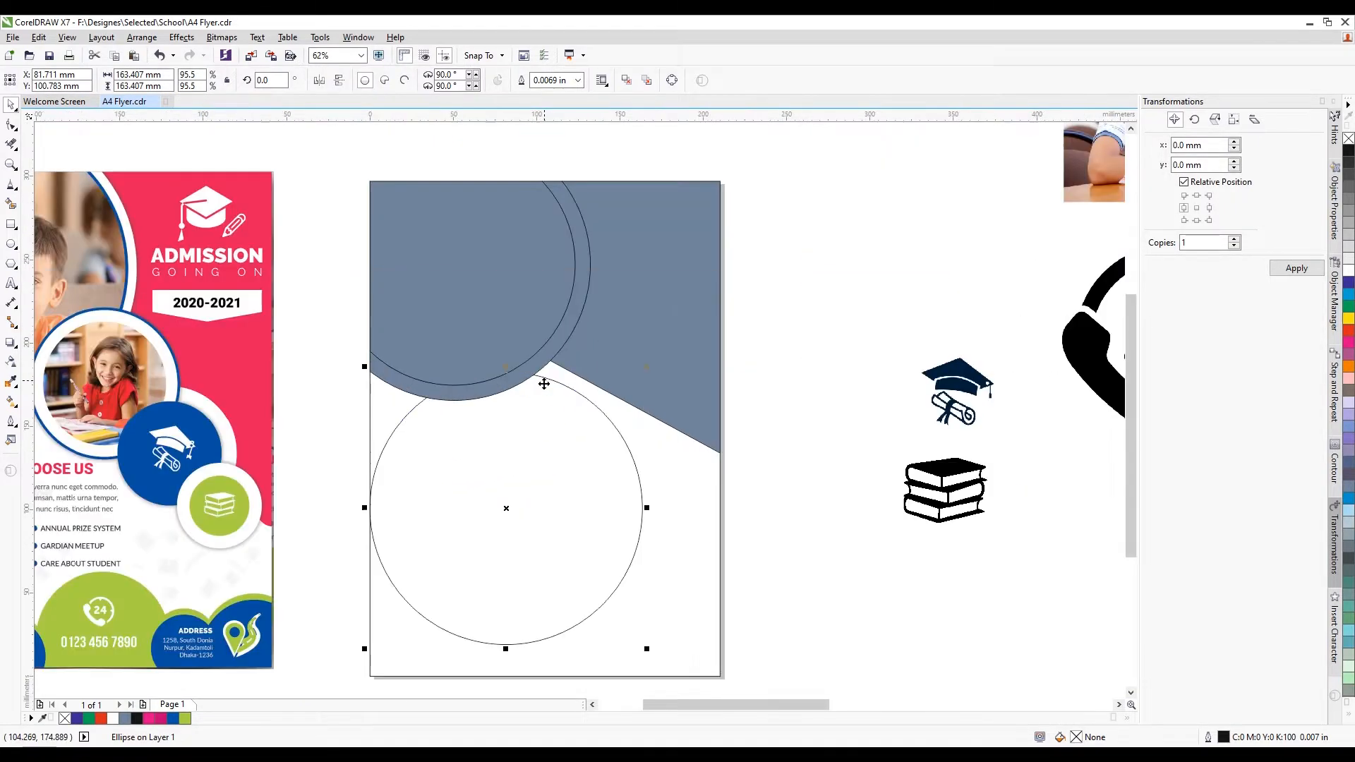
drag(651, 655, 595, 398)
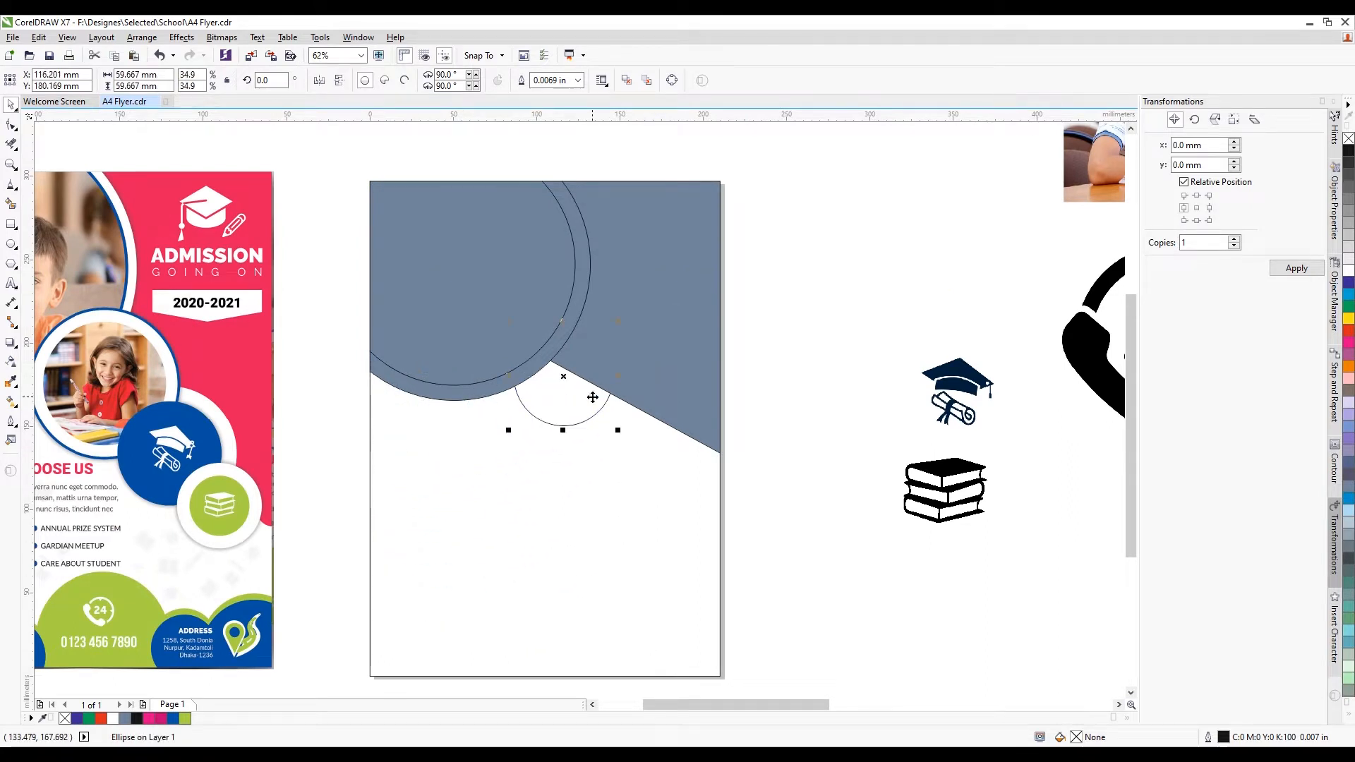
scroll(602, 536, up, 2)
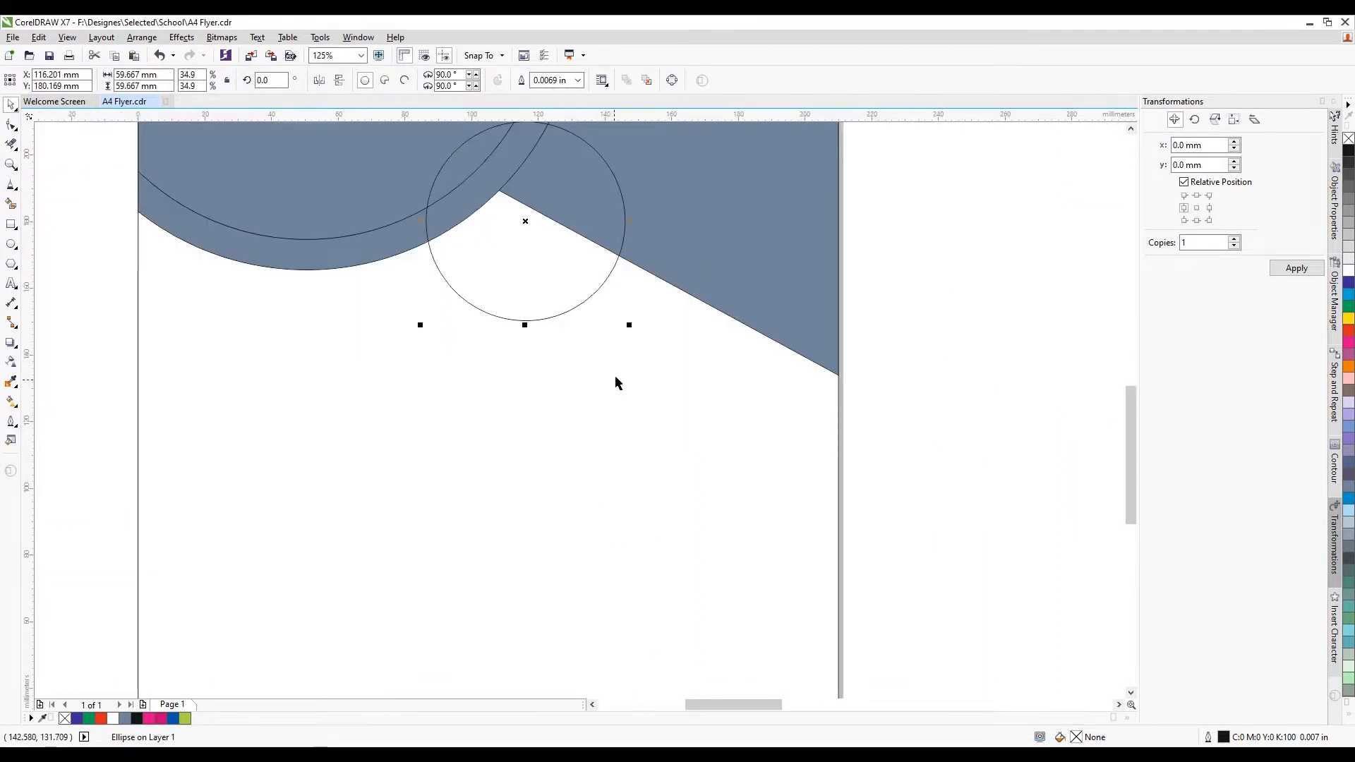
scroll(645, 397, down, 2)
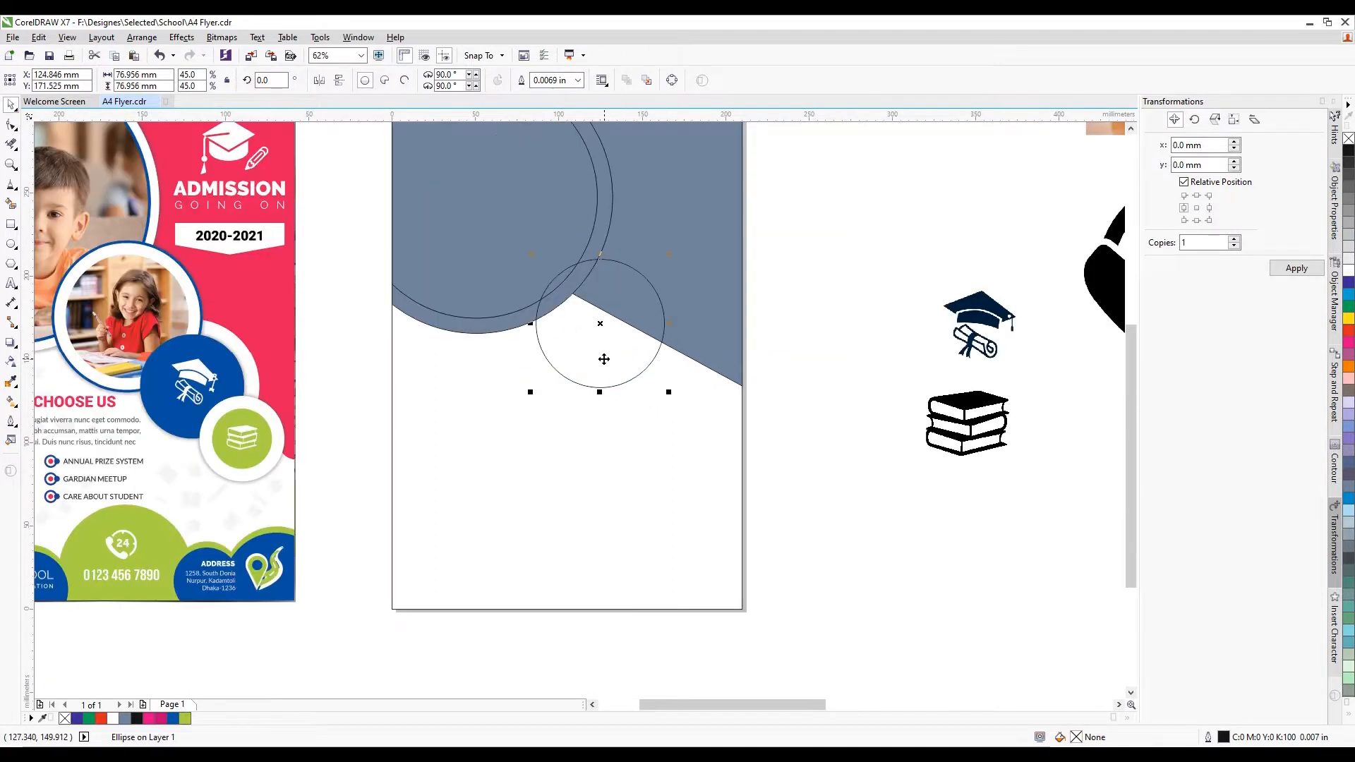
drag(668, 255, 651, 272)
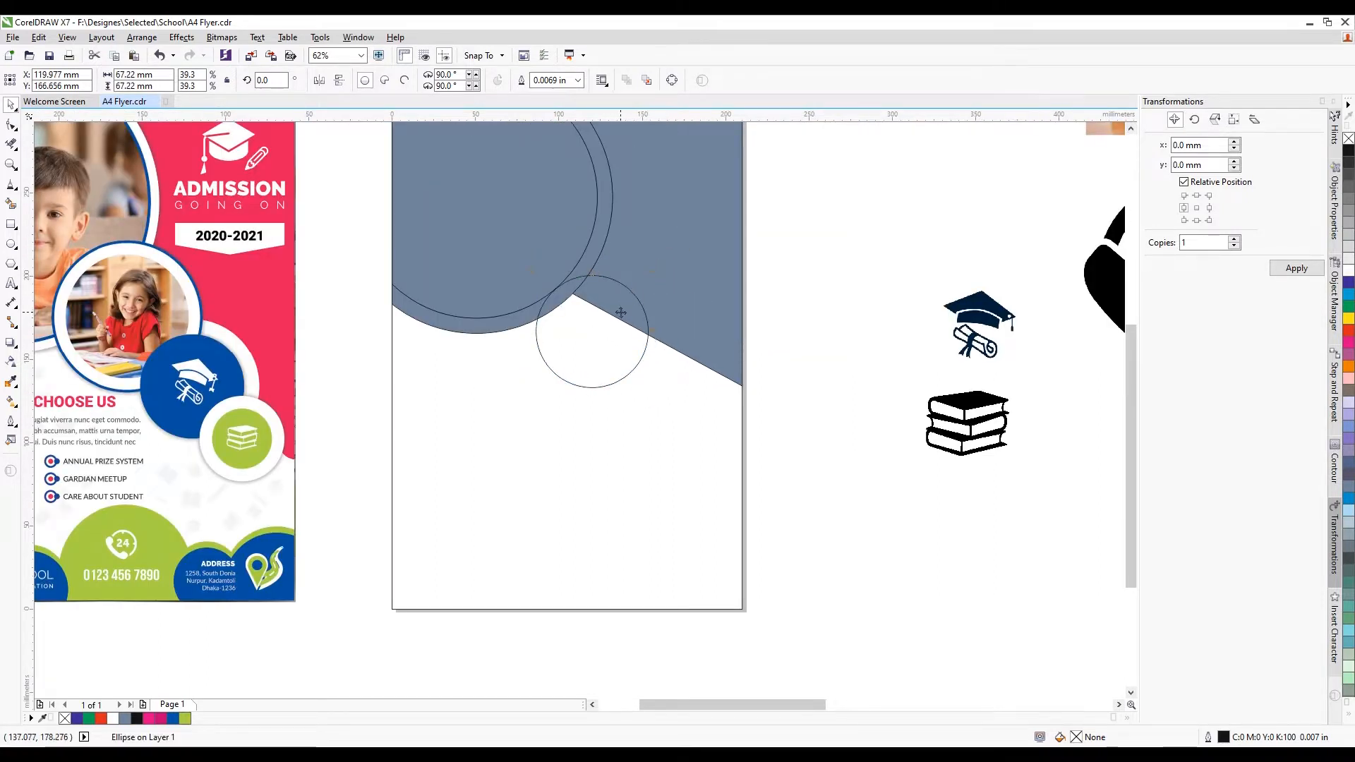
drag(644, 357, 614, 327)
Fill the small circle white and add a smaller concentric duplicate centred inside it
scroll(545, 326, down, 1)
scroll(562, 314, up, 1)
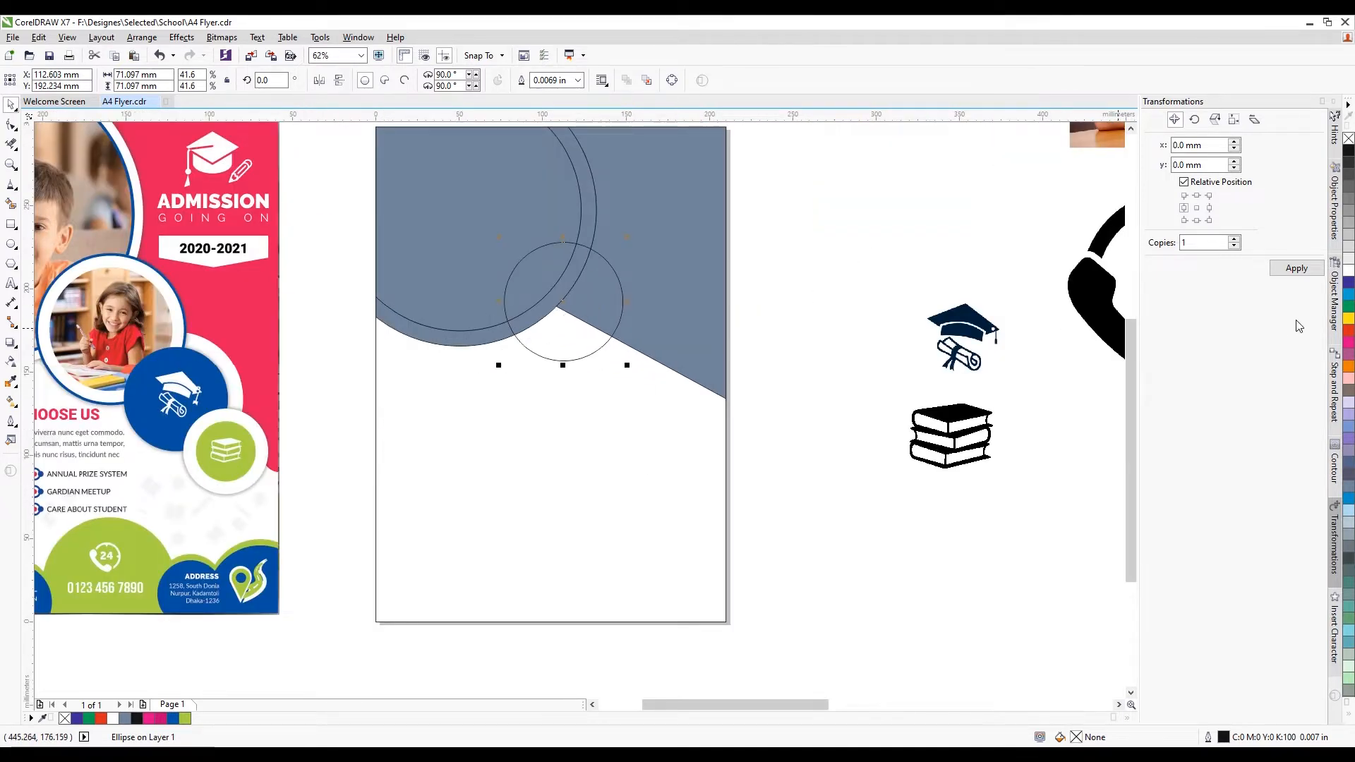
click(1349, 276)
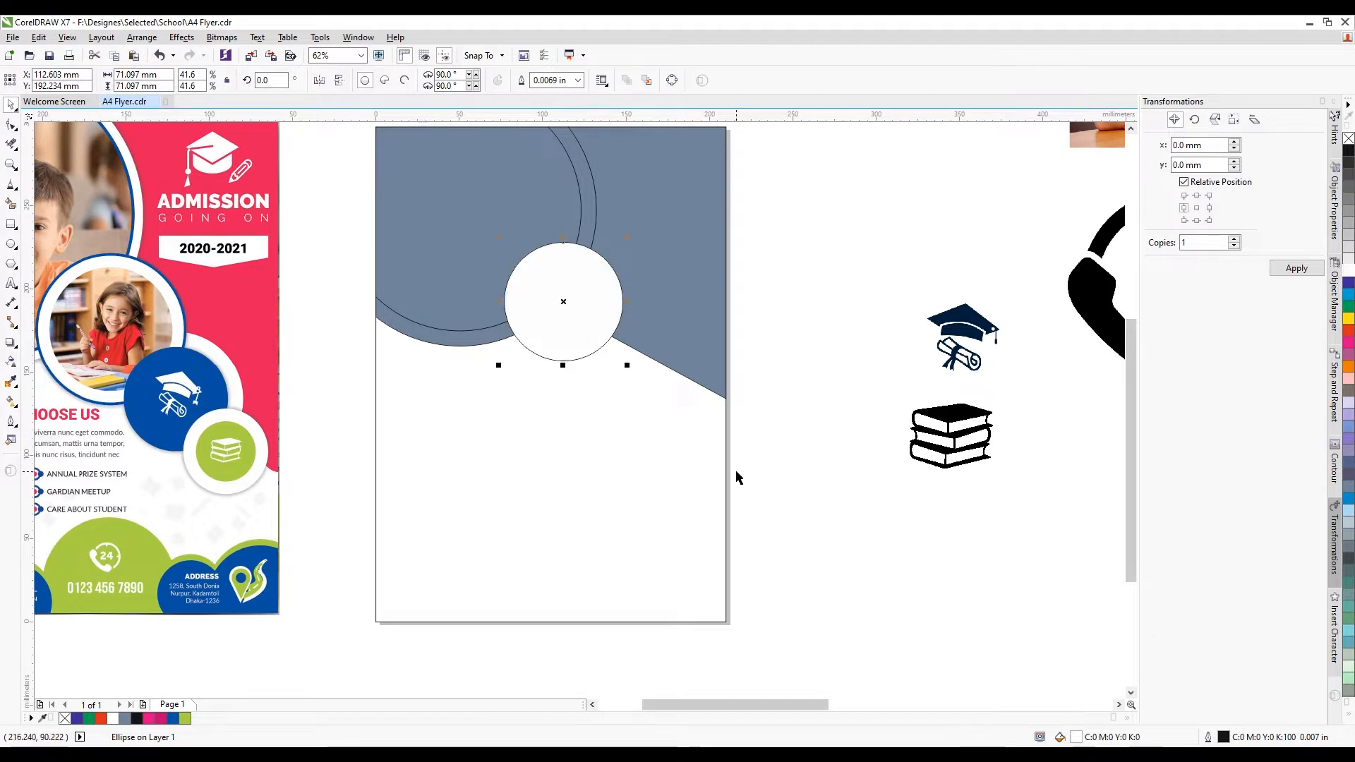
key(ctrl+d)
drag(640, 357, 640, 358)
scroll(640, 358, up, 2)
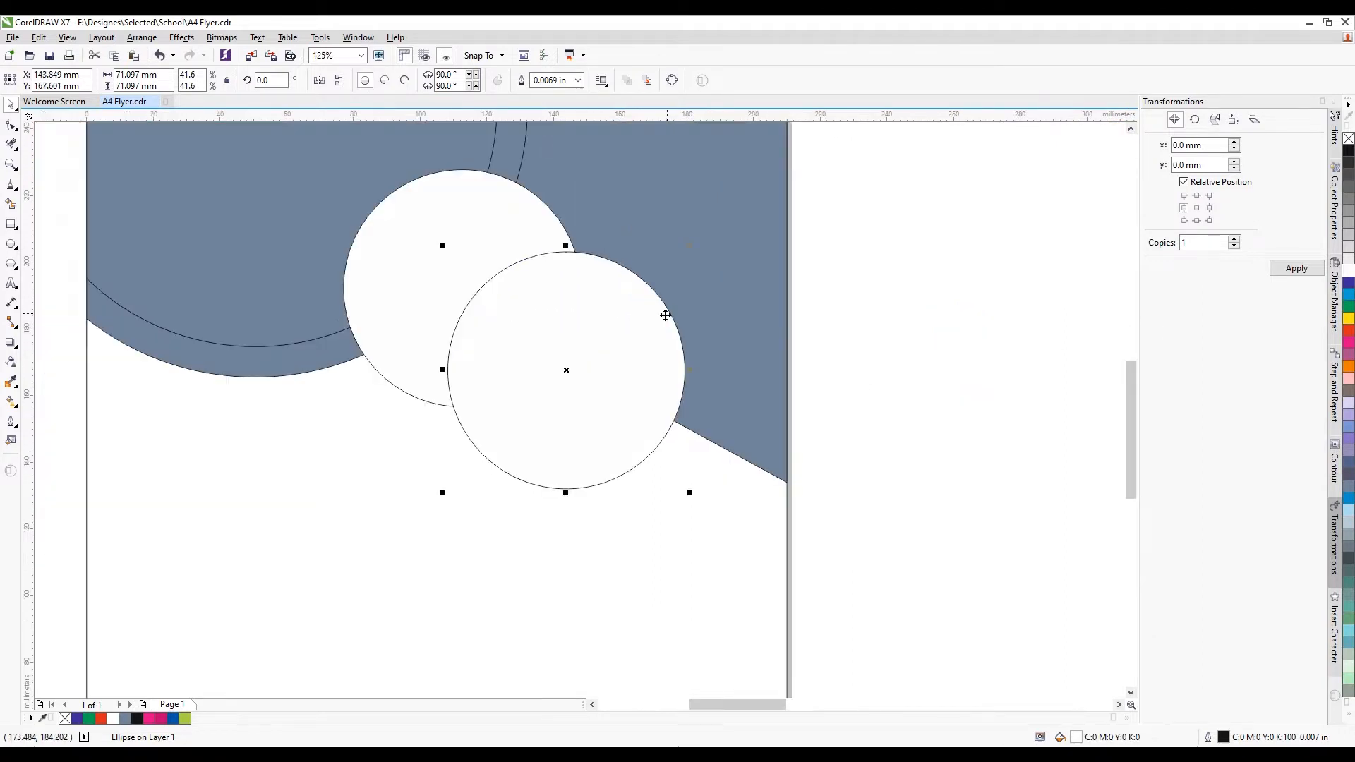
key(F10)
drag(692, 246, 663, 270)
shift+click(434, 263)
key(c)
key(e)
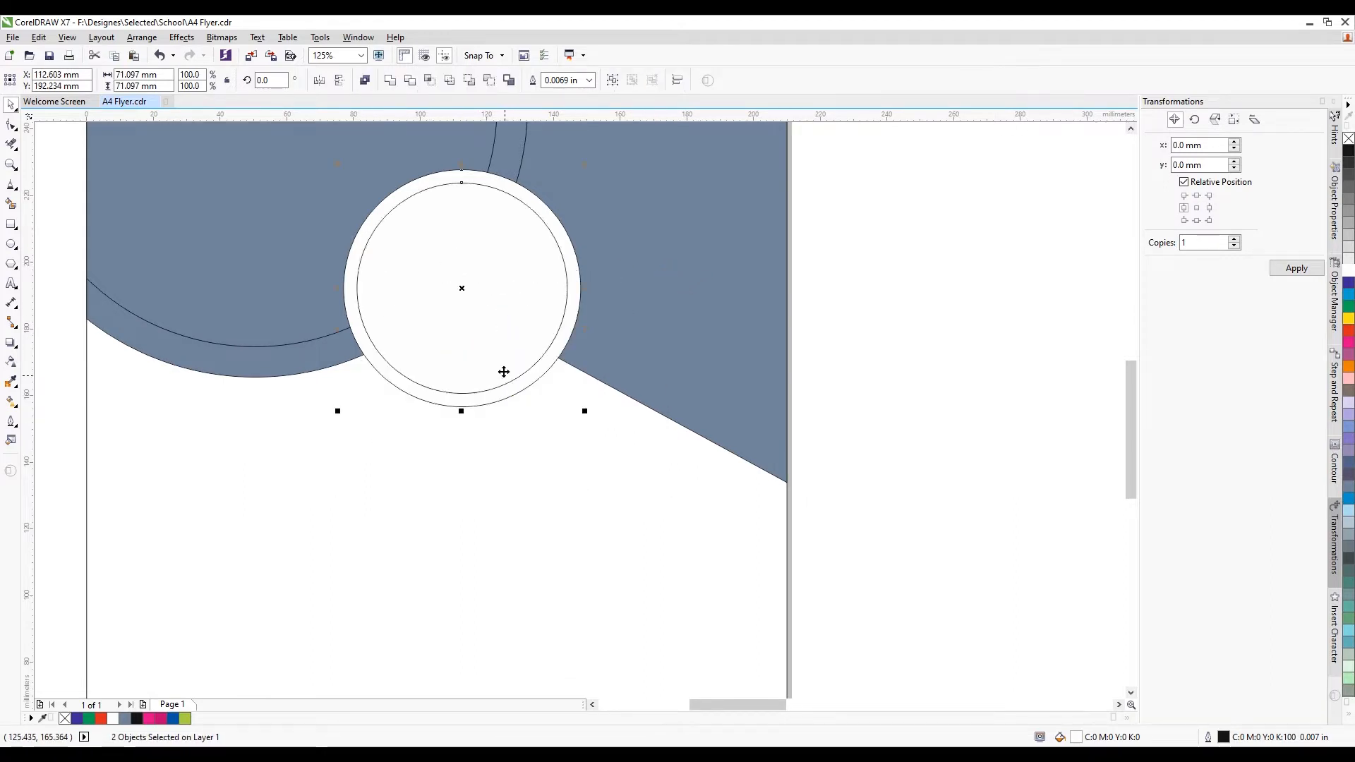
scroll(503, 353, down, 1)
click(789, 353)
Shrink the inner circle a bit more and recentre it in the white circle
click(511, 309)
scroll(506, 300, up, 1)
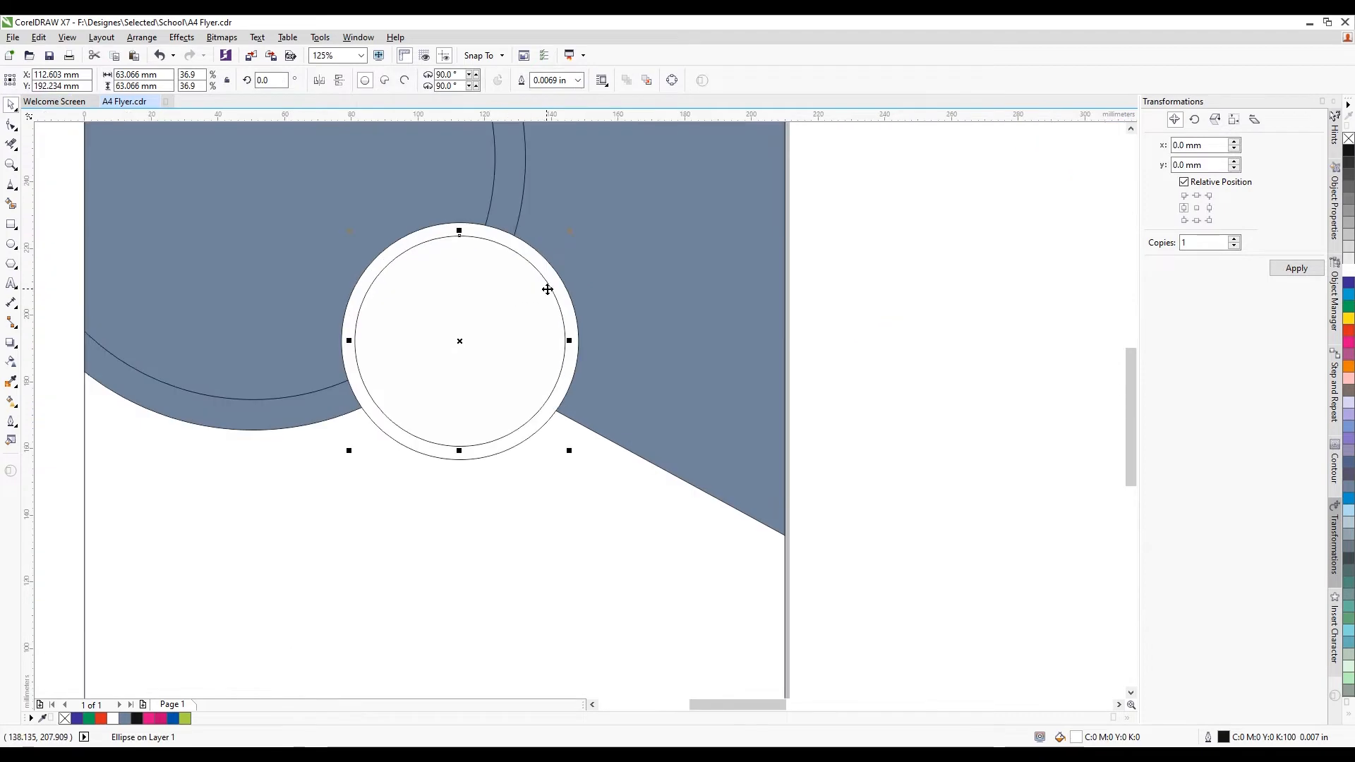
drag(571, 450, 552, 432)
shift+click(532, 418)
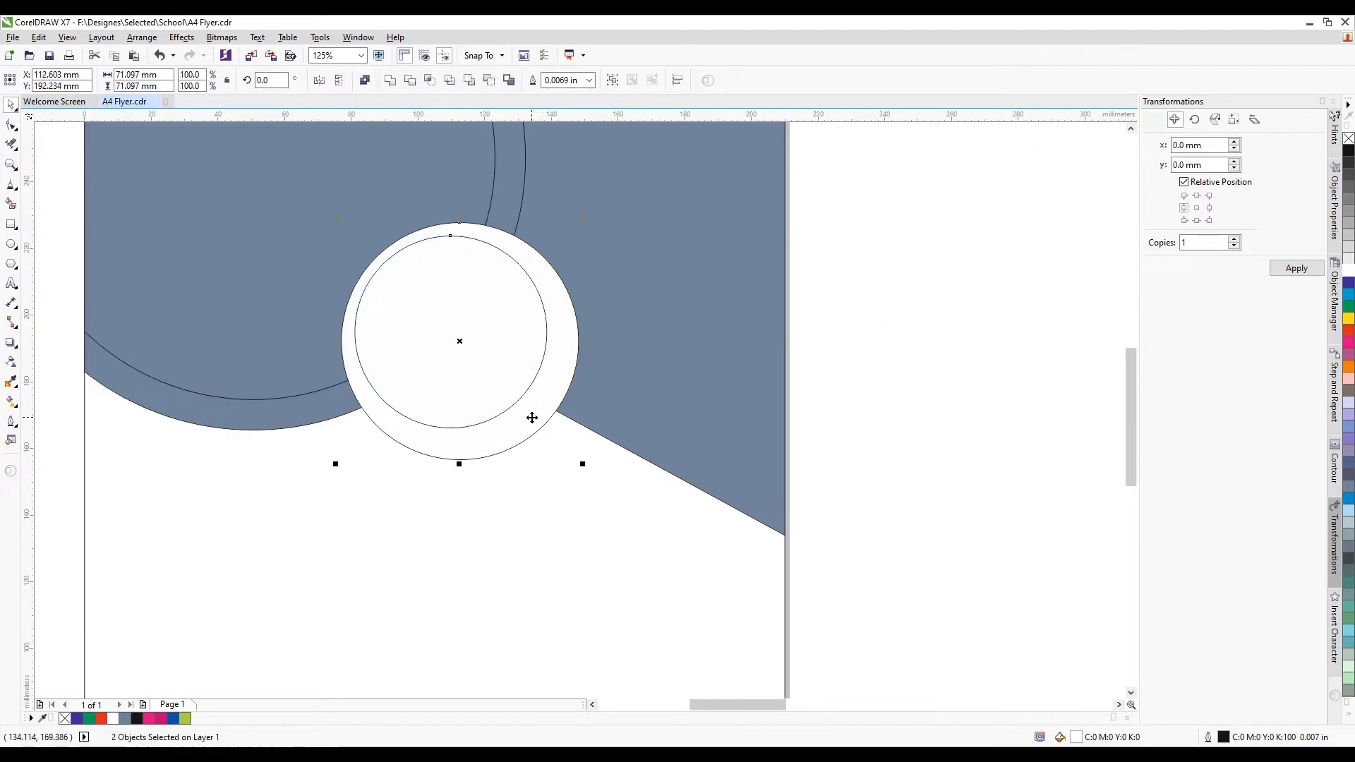
key(c)
key(e)
scroll(545, 402, down, 1)
click(739, 385)
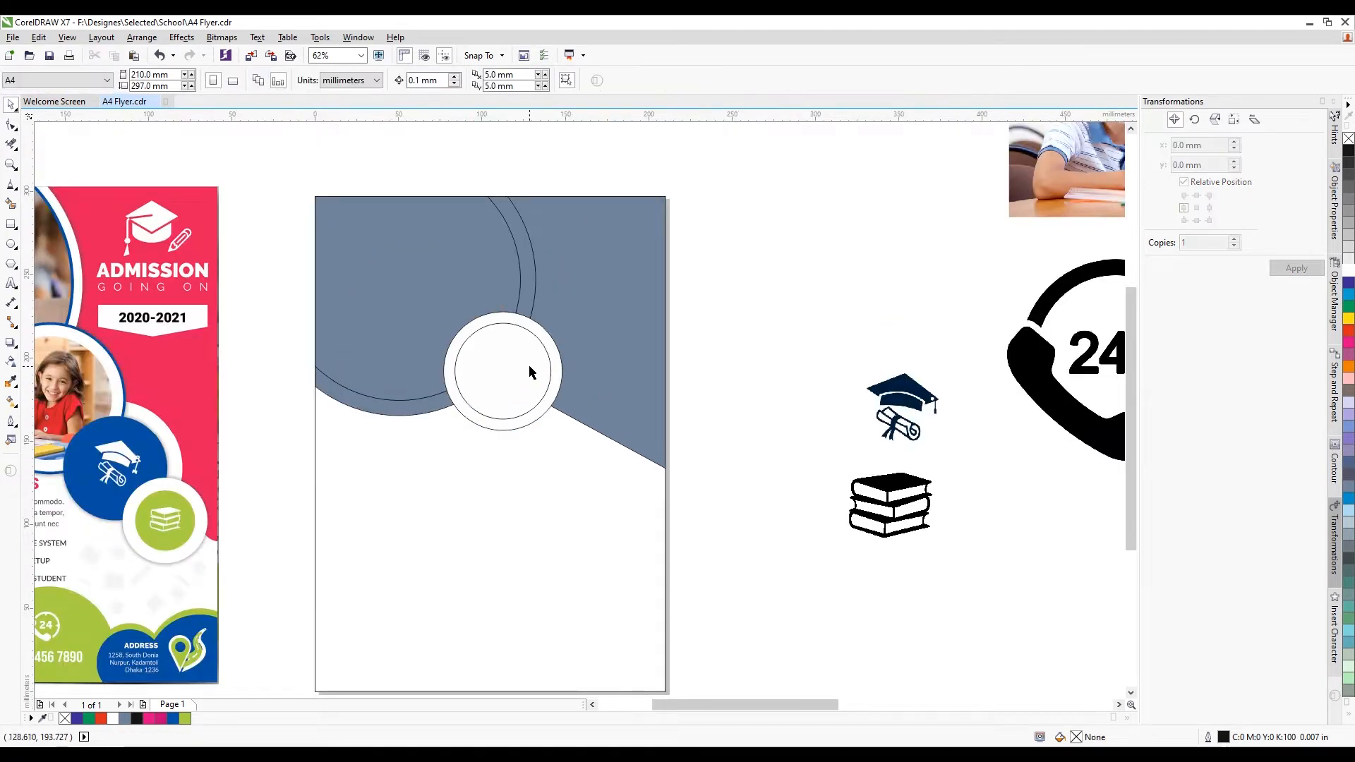
Bring the boy photo onto the page and slightly enlarge both white circles
scroll(529, 365, down, 1)
drag(895, 144, 504, 488)
scroll(496, 441, up, 1)
drag(775, 208, 439, 384)
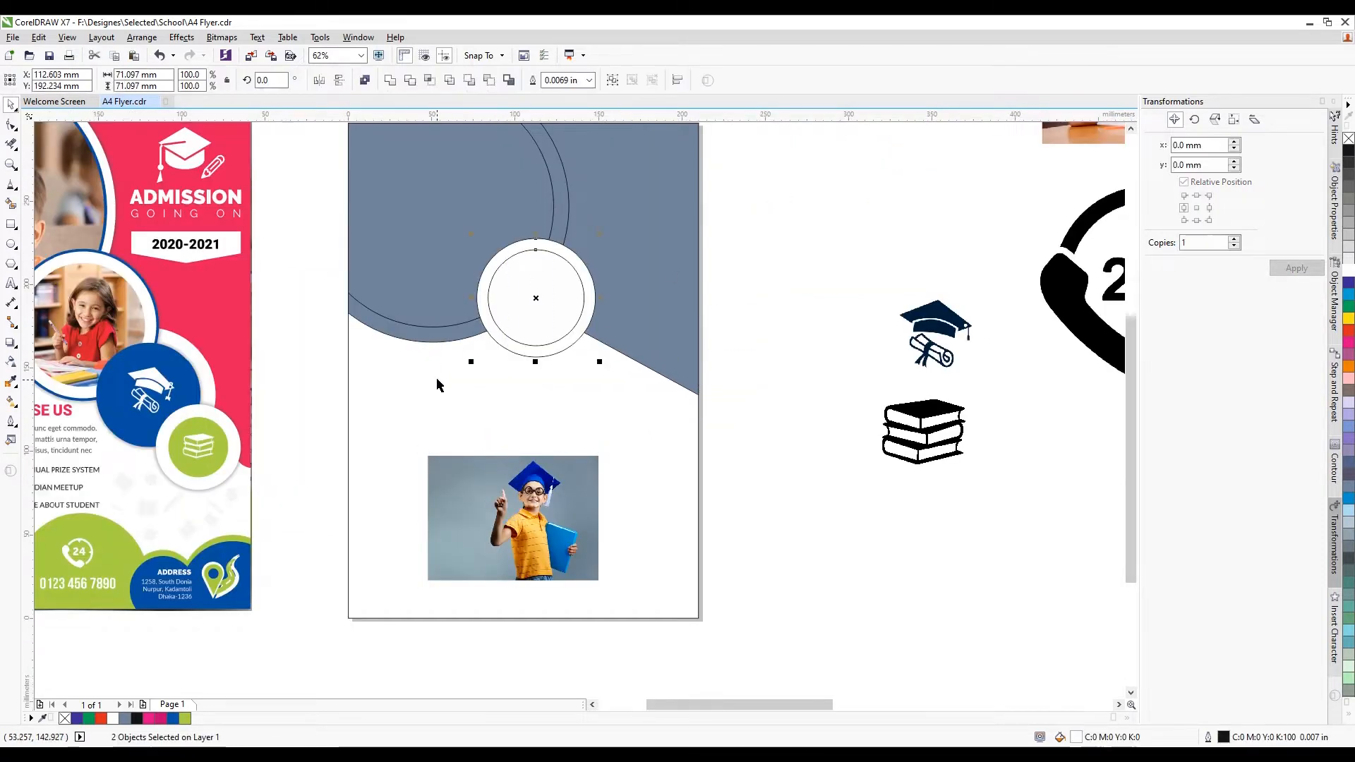
drag(601, 362, 604, 375)
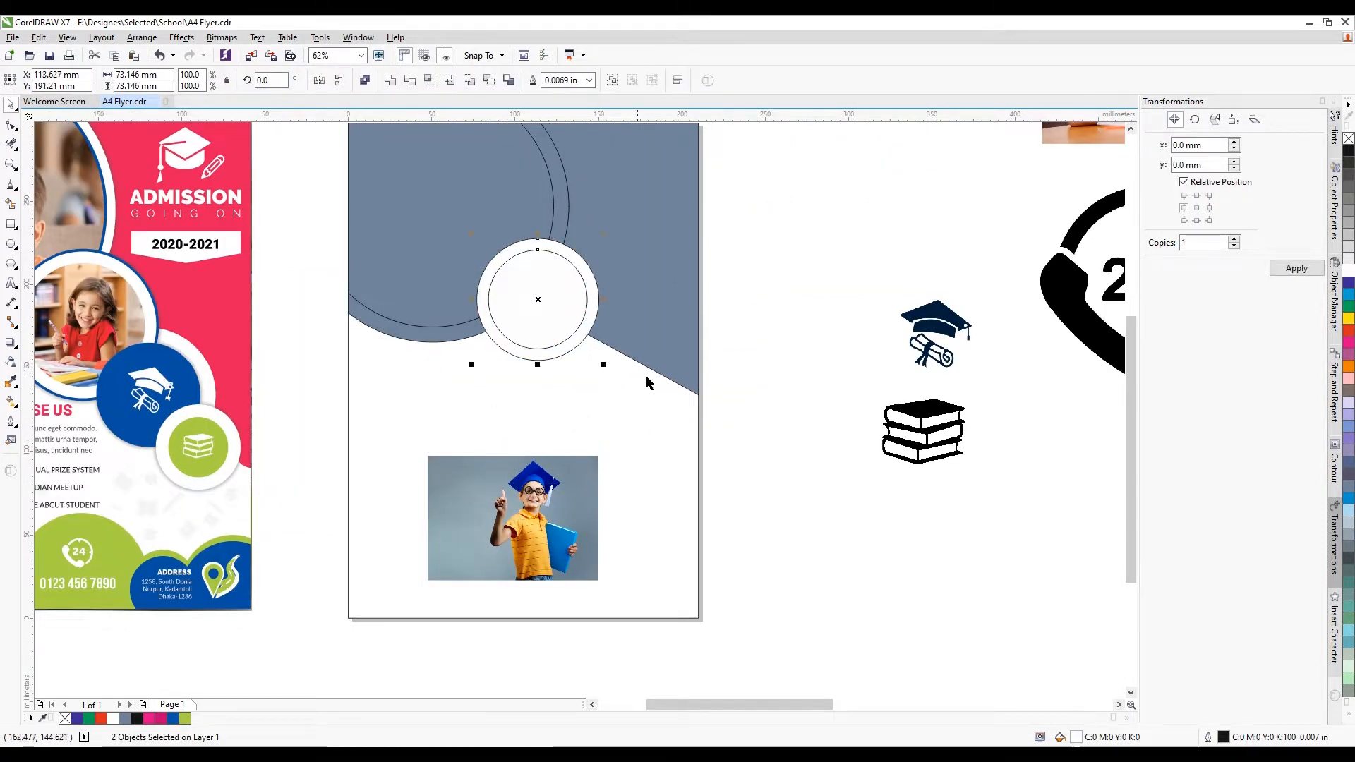
click(647, 381)
PowerClip the boy photo inside the inner white circle
click(537, 503)
right_click(526, 505)
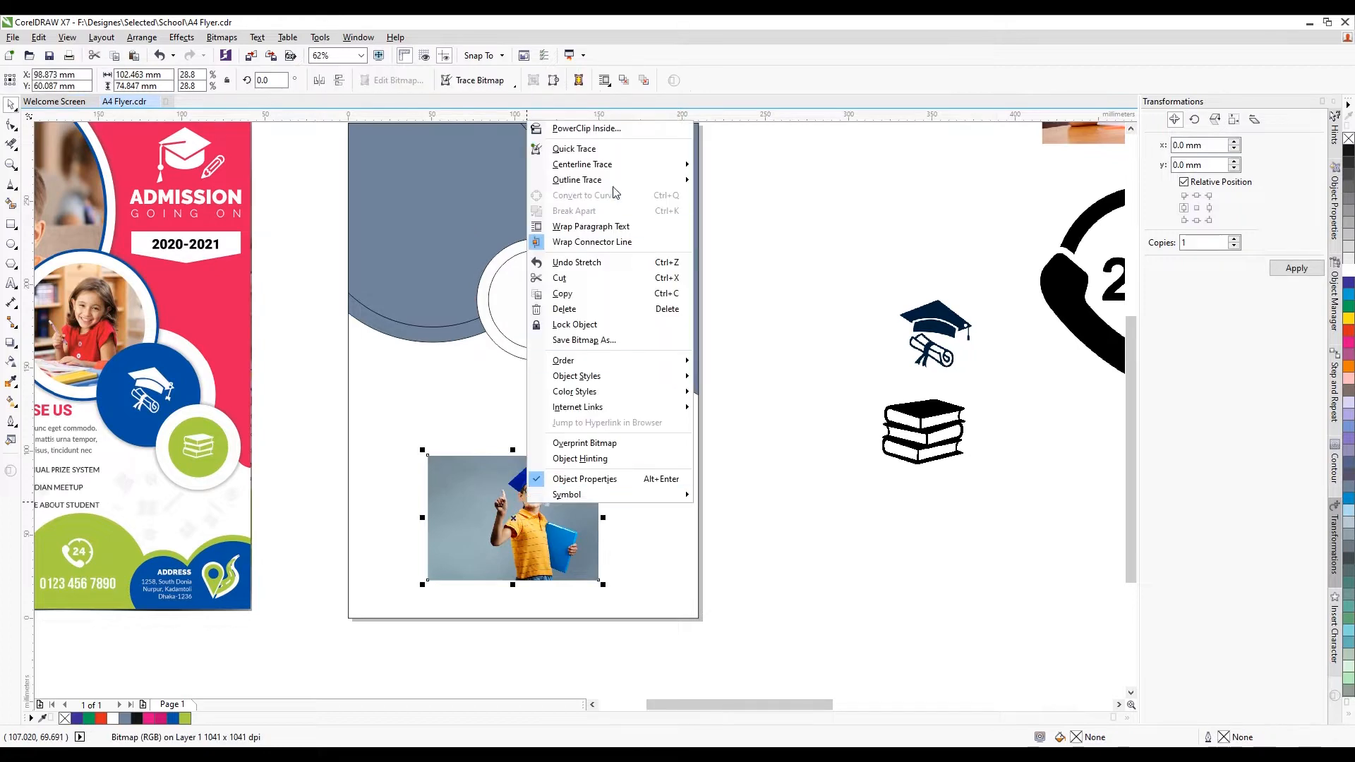
click(605, 128)
click(542, 292)
scroll(555, 286, up, 2)
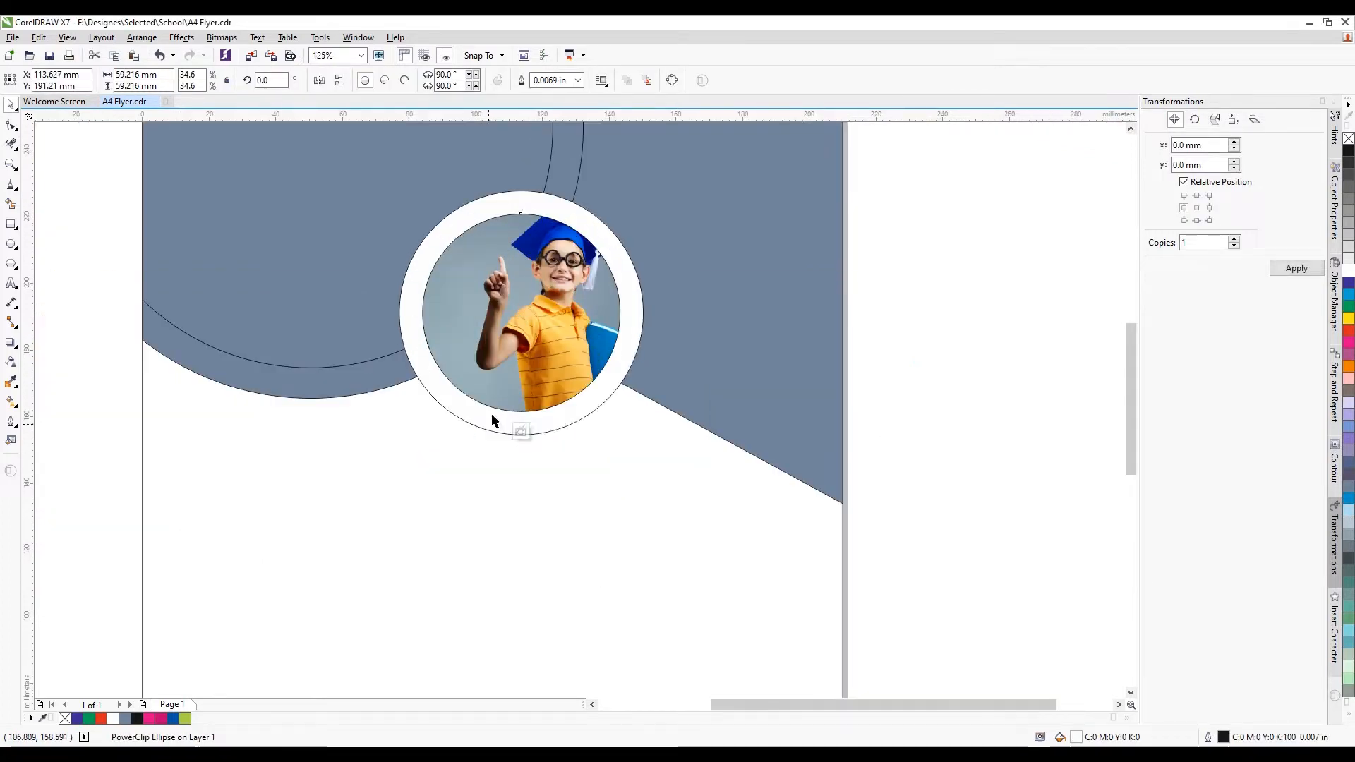
click(485, 430)
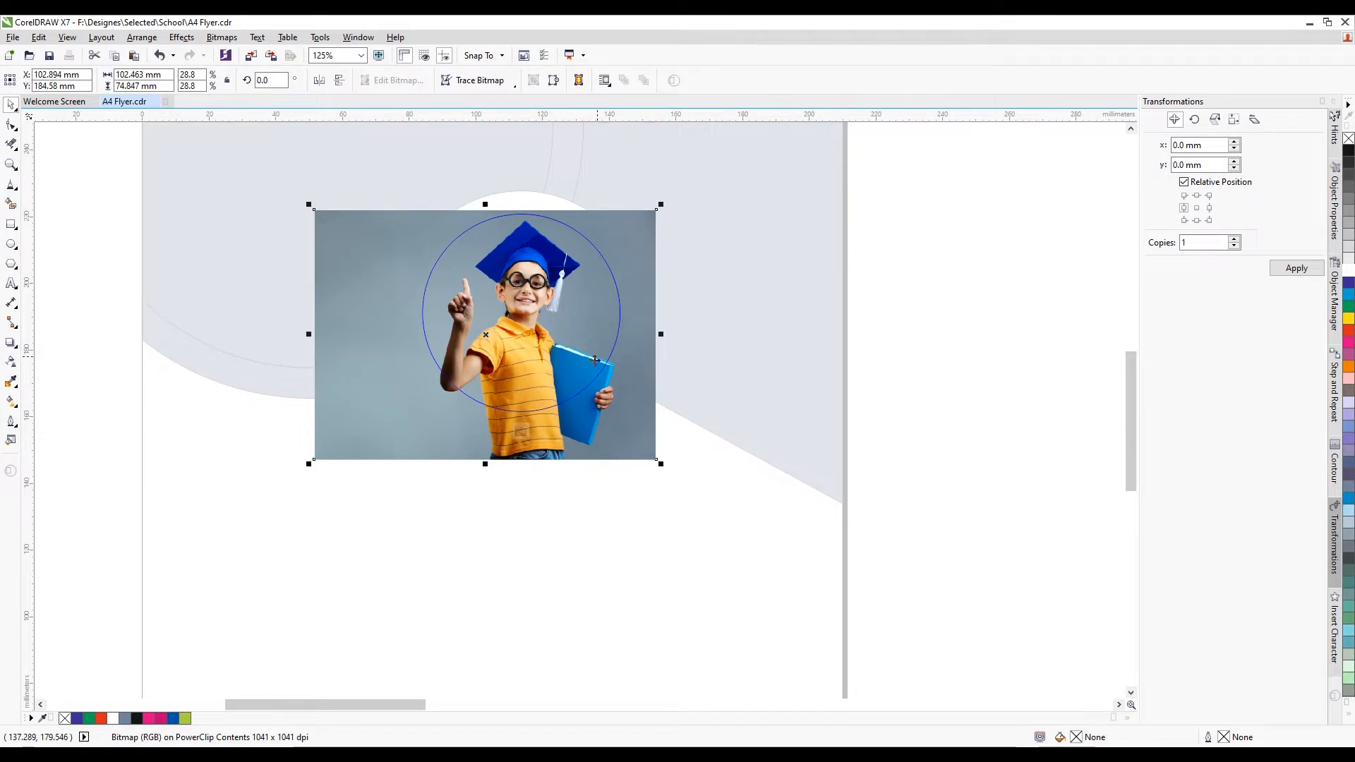
click(522, 432)
scroll(510, 326, down, 2)
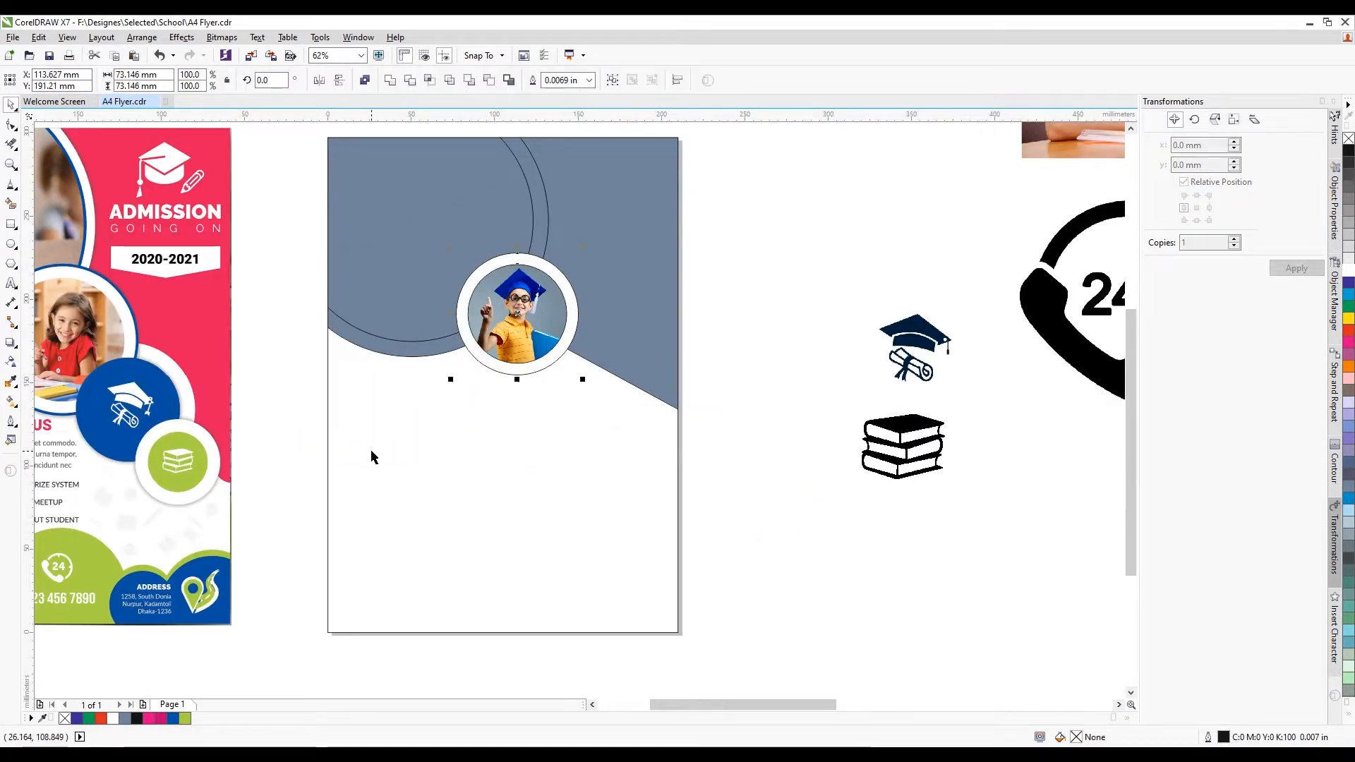
Set the circles' outline width to None
key(F12)
click(588, 297)
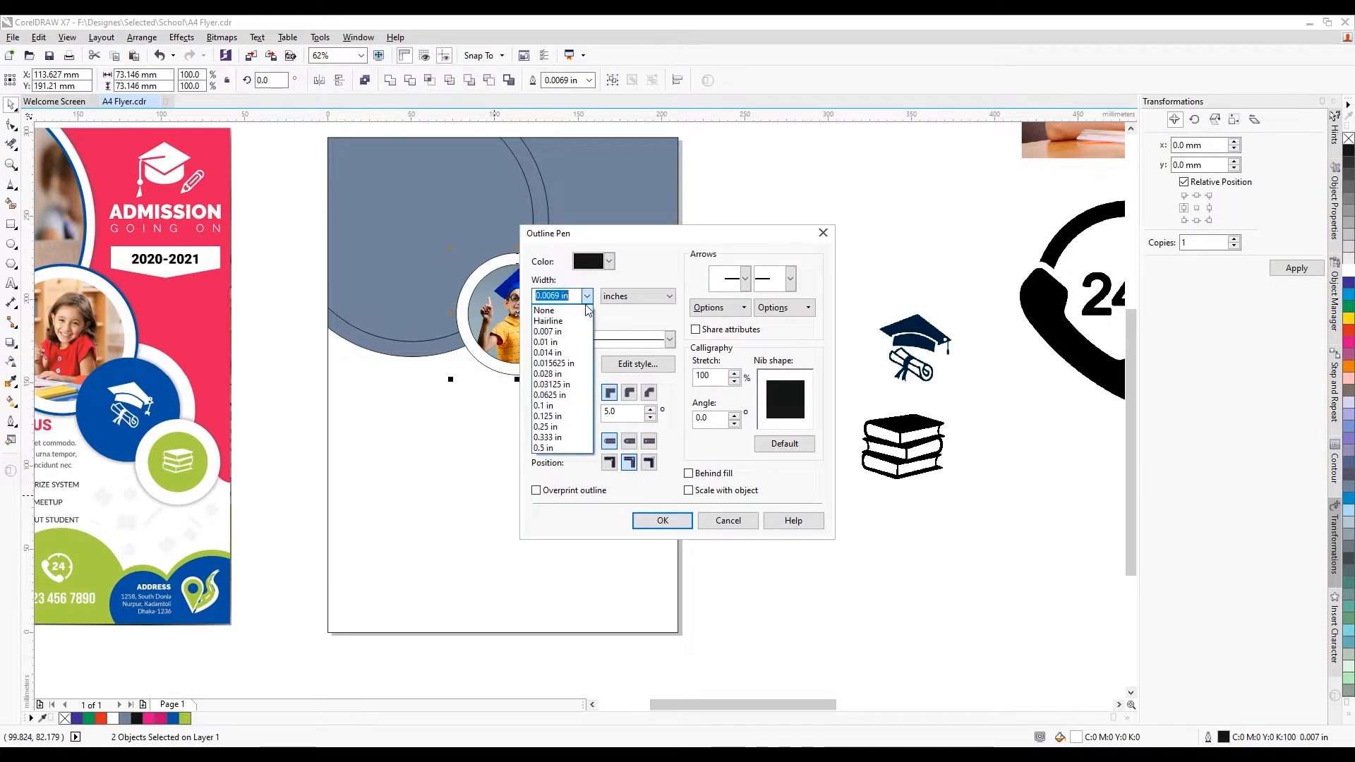
click(566, 310)
click(663, 520)
Duplicate the photo circle below and to the right of the original
click(747, 436)
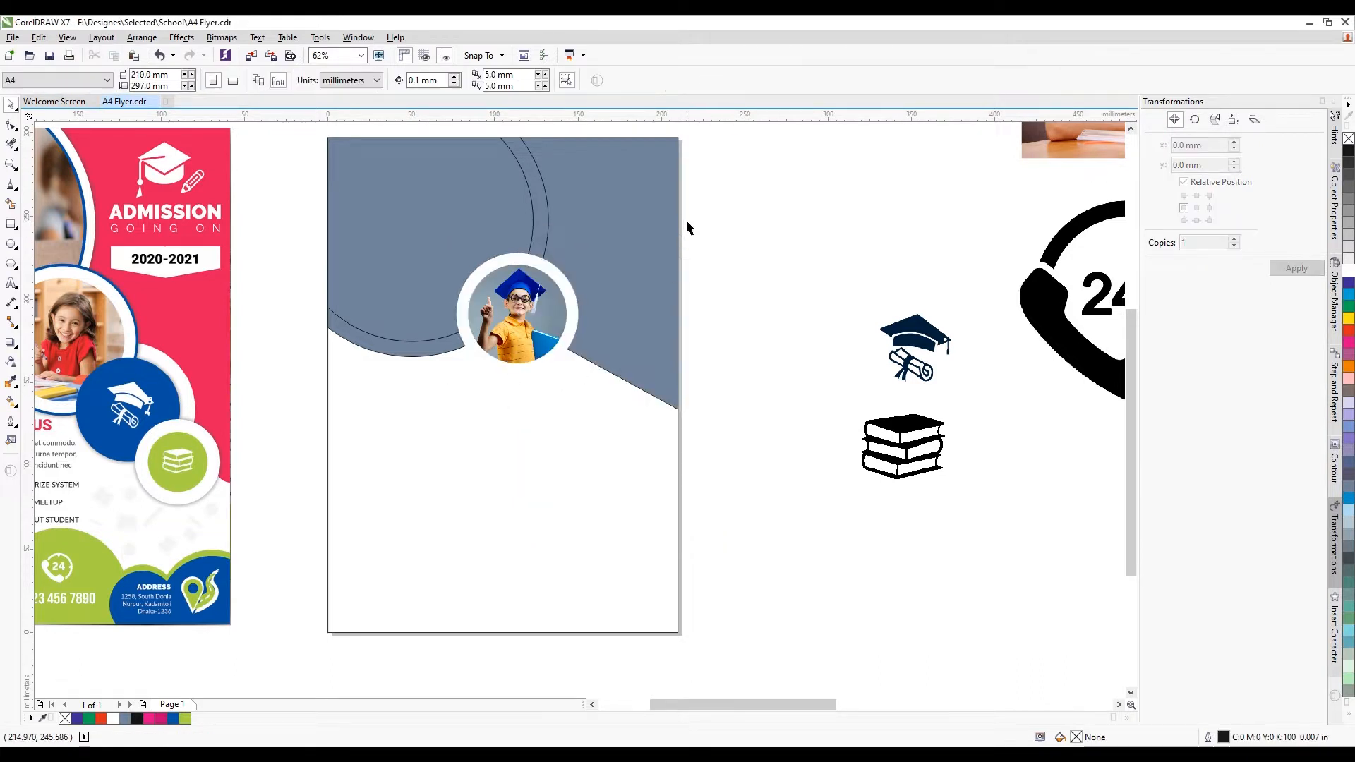
drag(686, 223, 406, 420)
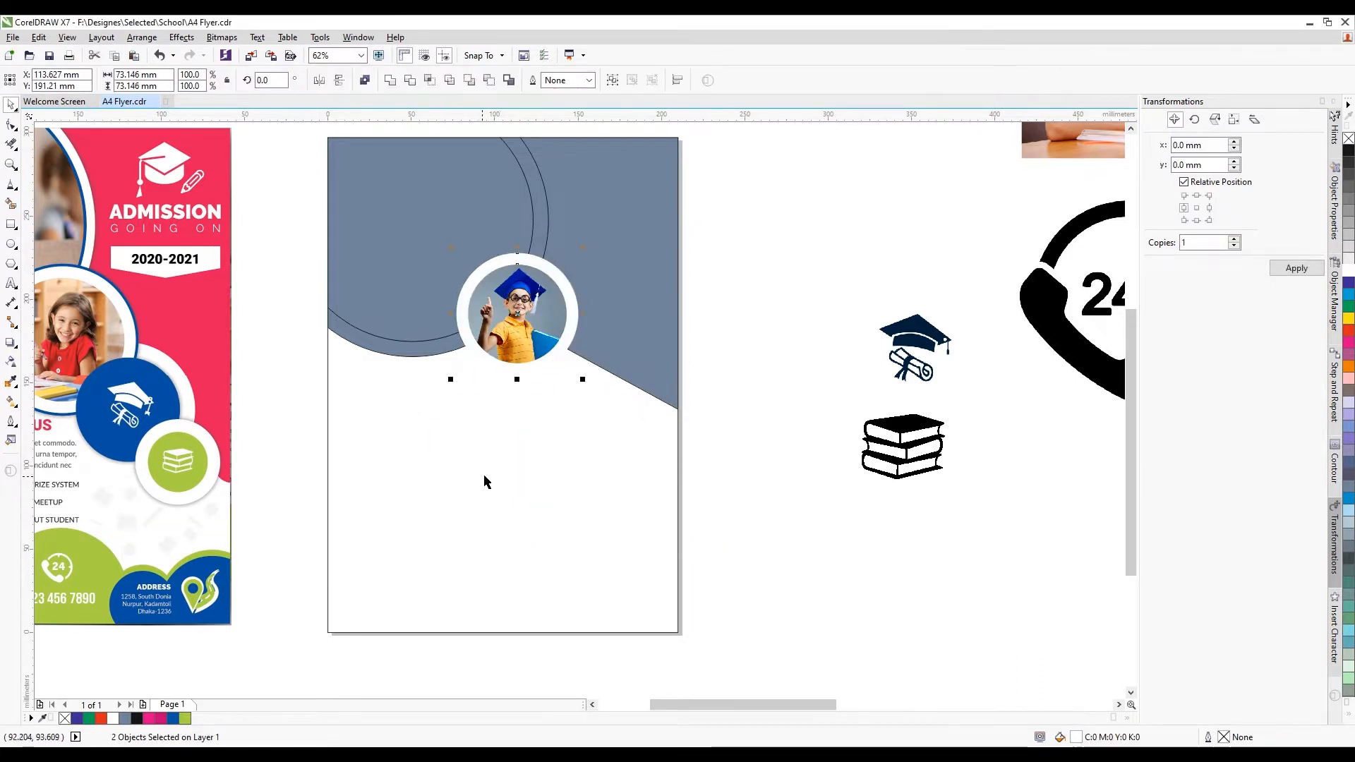
drag(549, 311, 618, 407)
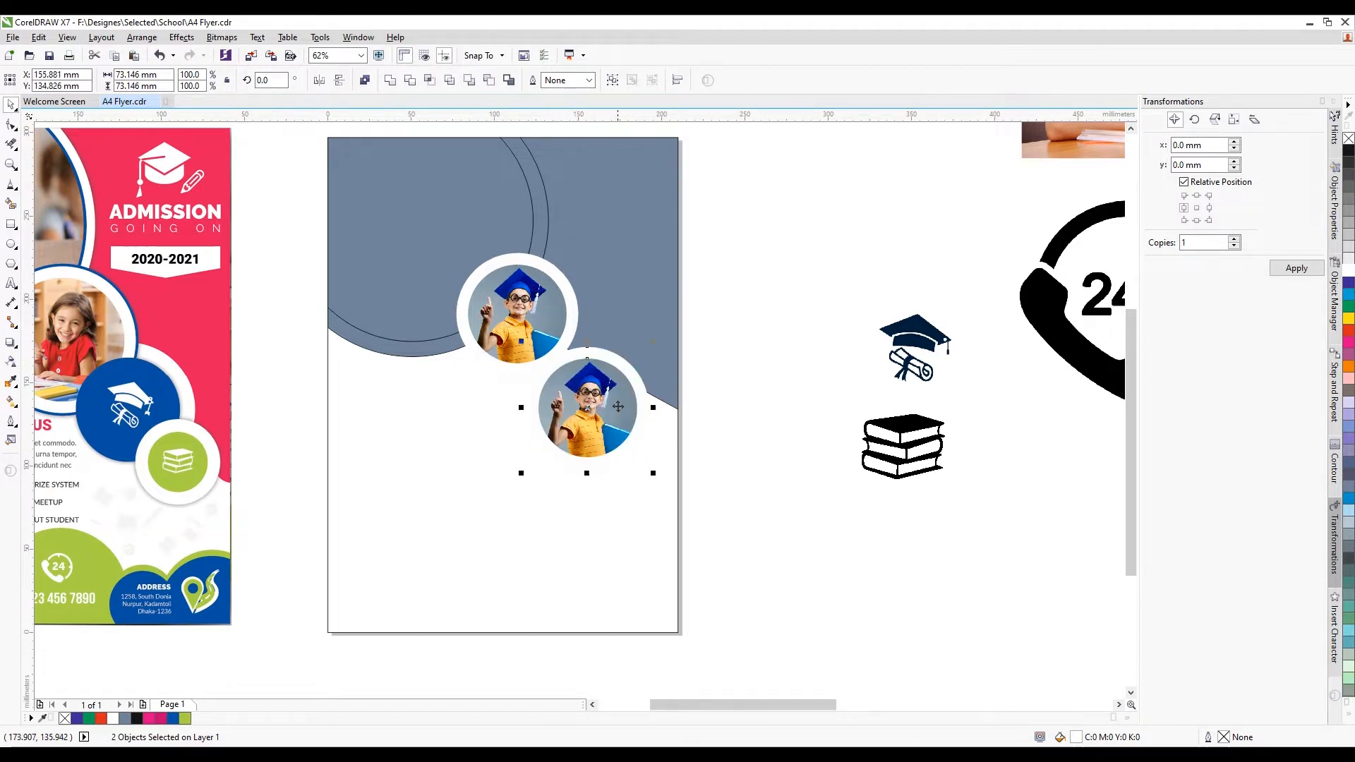
Move the copy up-left to overlap the first, then delete its photo
scroll(618, 407, up, 3)
key(Escape)
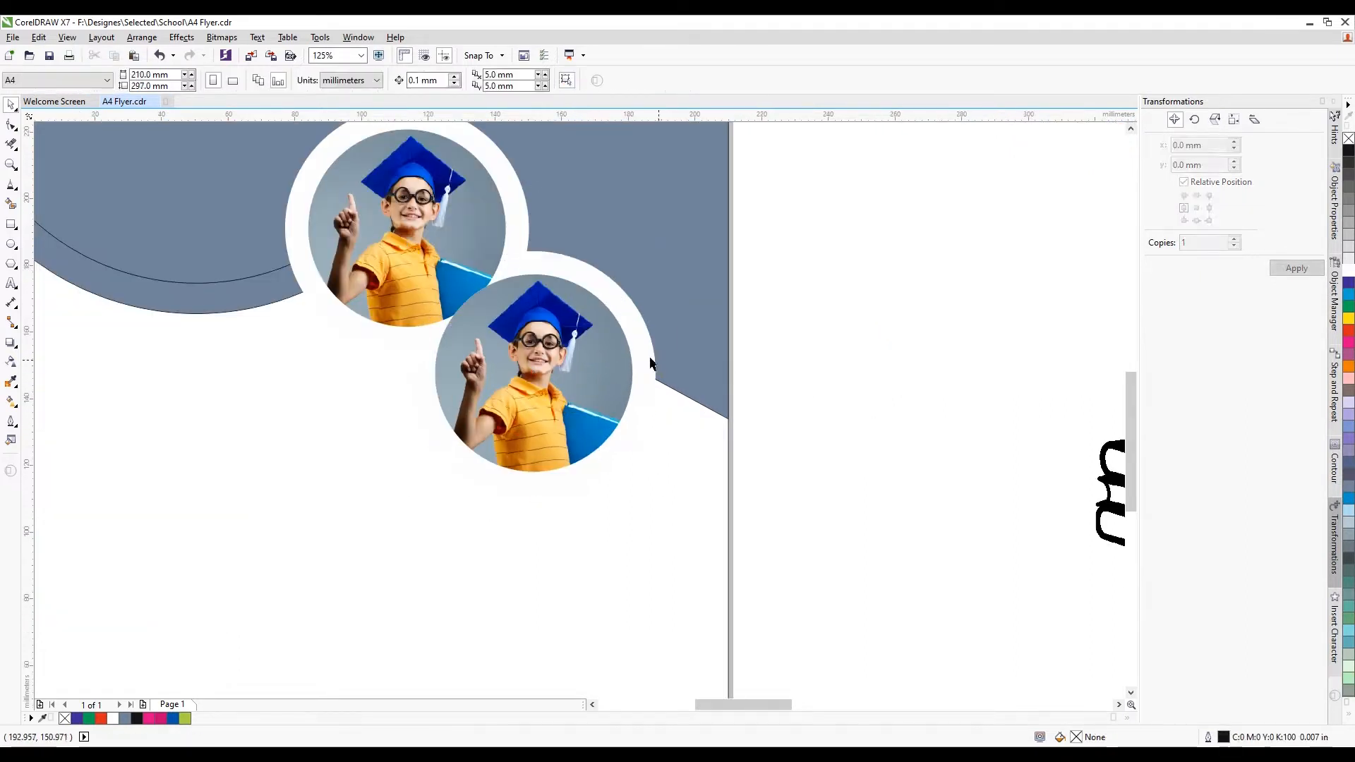
scroll(651, 363, down, 3)
drag(704, 279, 477, 459)
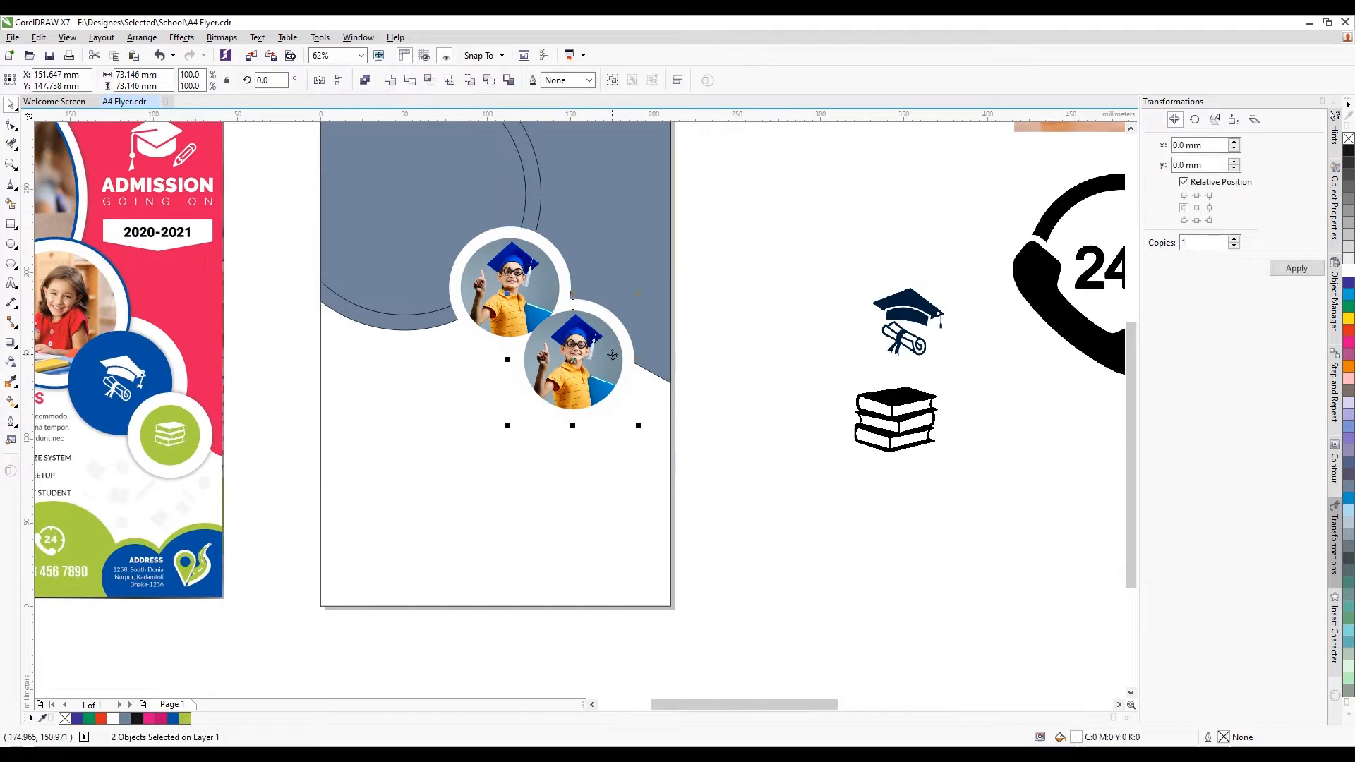
scroll(612, 355, up, 1)
drag(583, 387, 568, 368)
click(833, 385)
scroll(570, 348, down, 1)
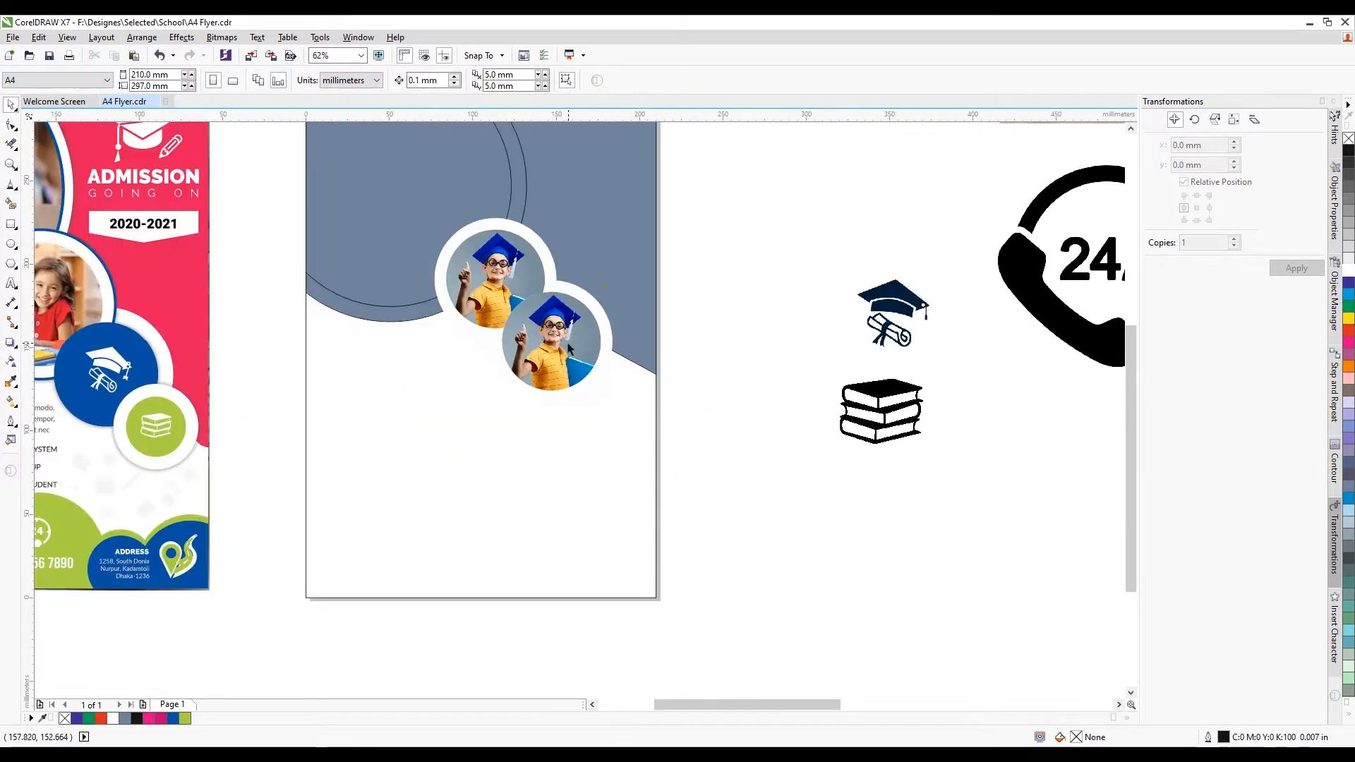
click(568, 346)
key(Delete)
Shrink the leftover white circle from 73.1 to 58.7 mm and bring it to front
scroll(572, 339, up, 1)
click(577, 329)
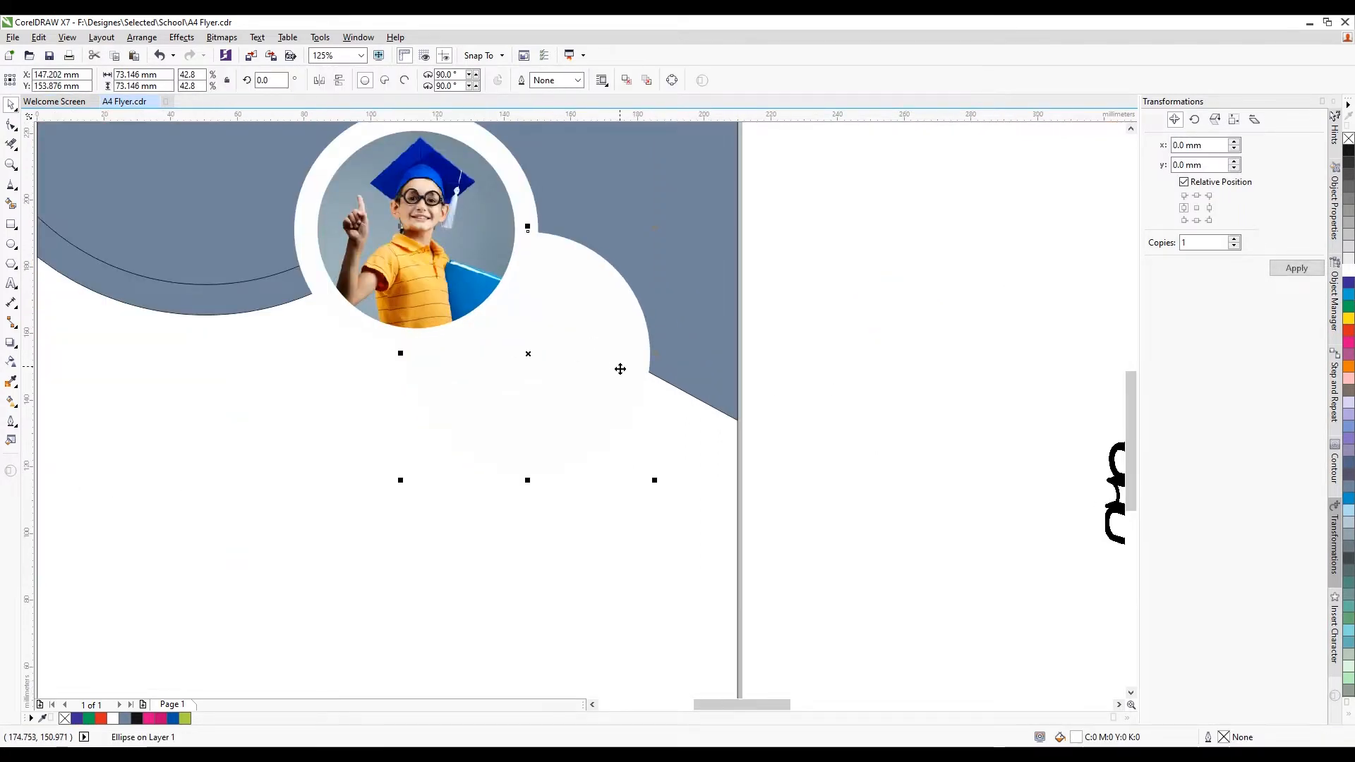
click(621, 367)
click(664, 371)
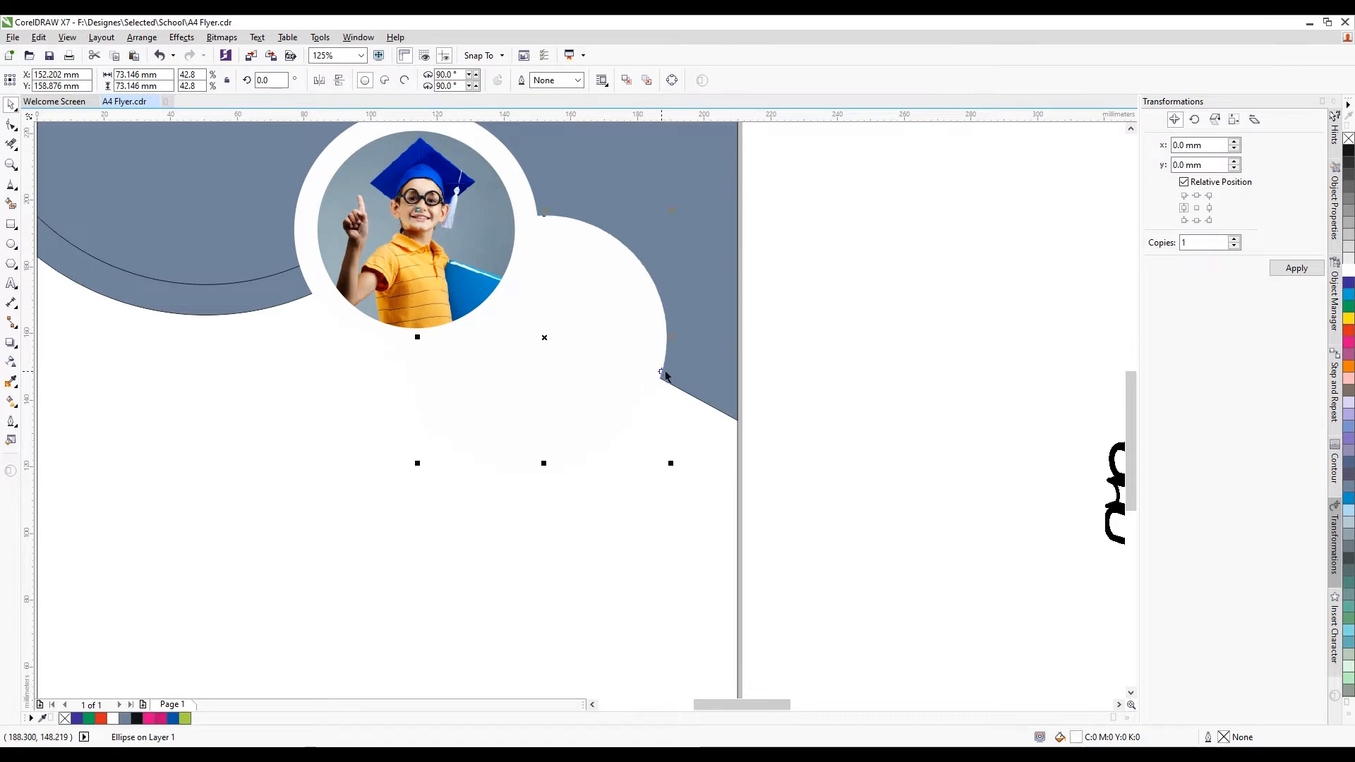
scroll(659, 346, down, 1)
click(671, 378)
scroll(667, 339, up, 1)
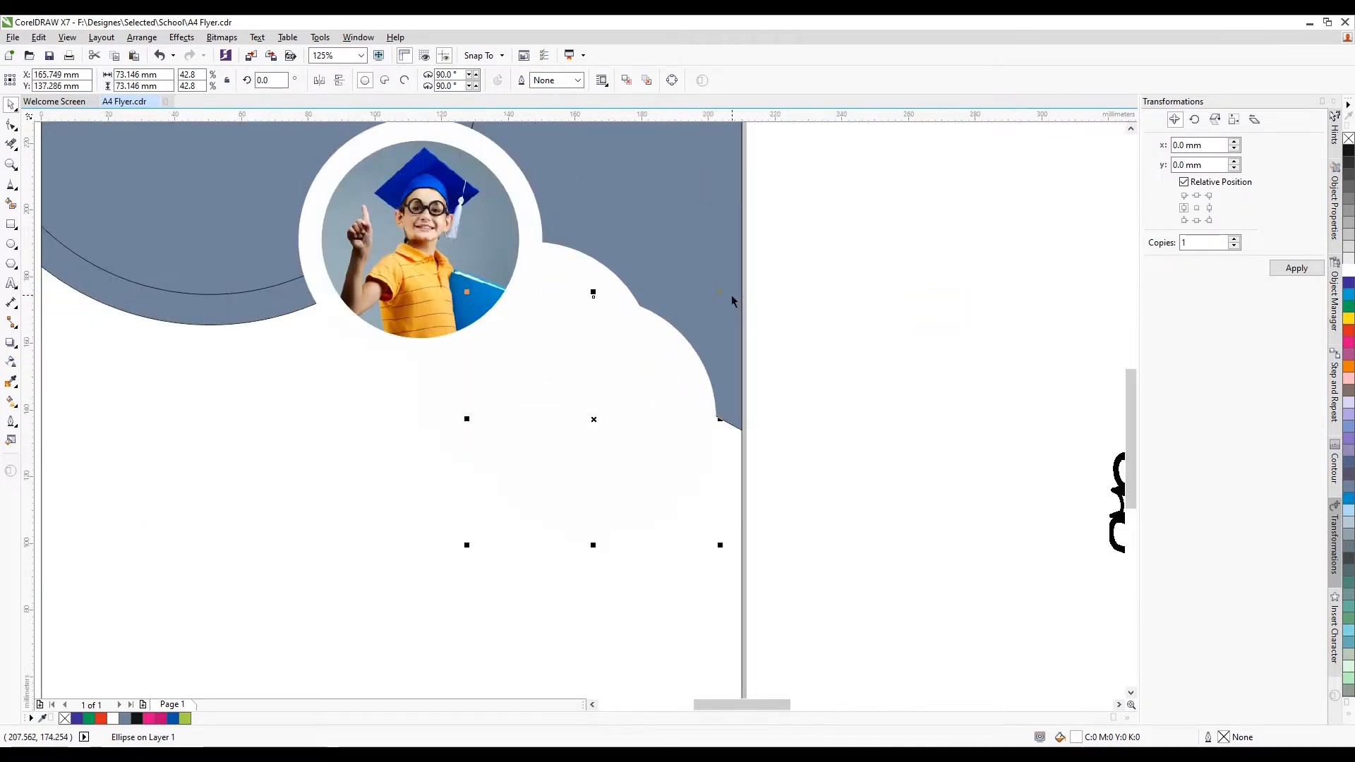
drag(720, 293, 671, 339)
scroll(660, 335, down, 1)
scroll(648, 326, up, 1)
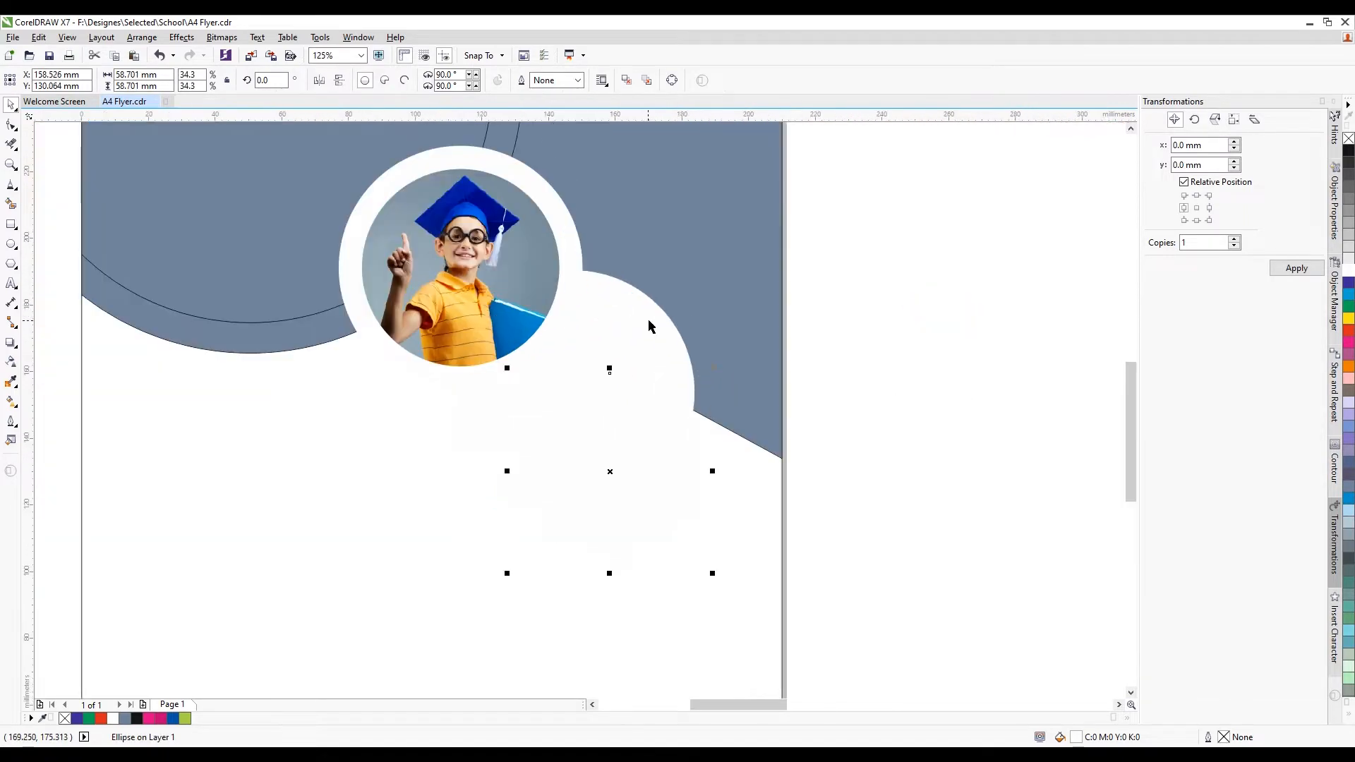
shift+click(652, 324)
click(620, 397)
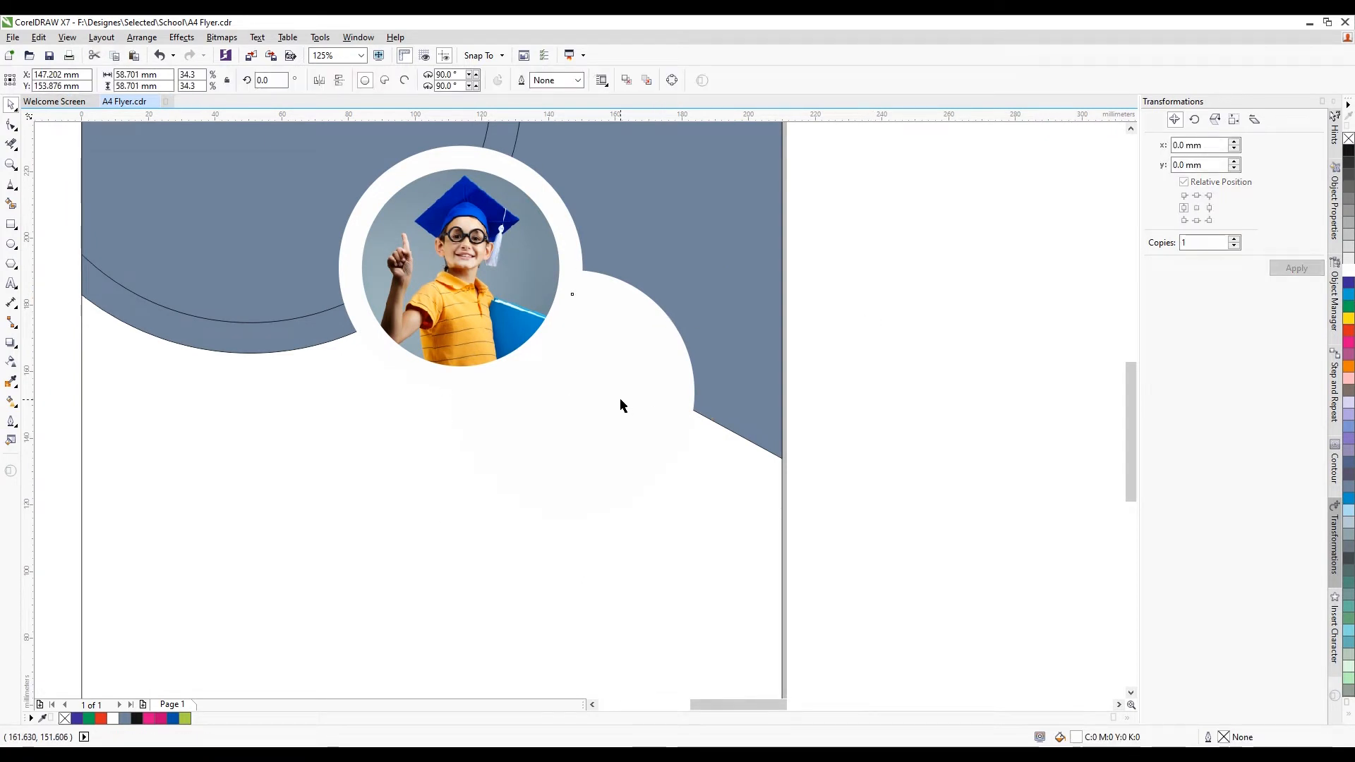
key(shift+Page_Up)
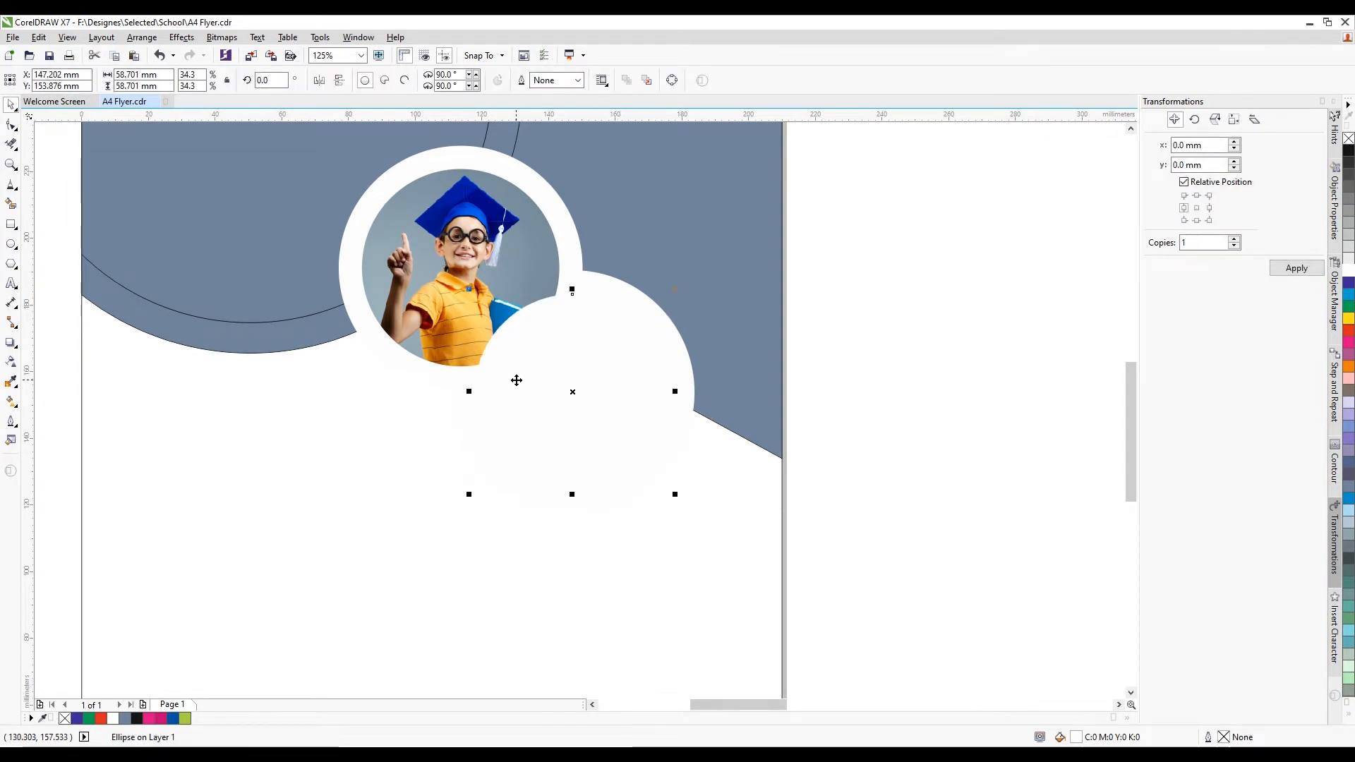
Fill the small circle with the blue sampled from the reference flyer
scroll(517, 380, down, 1)
click(1345, 285)
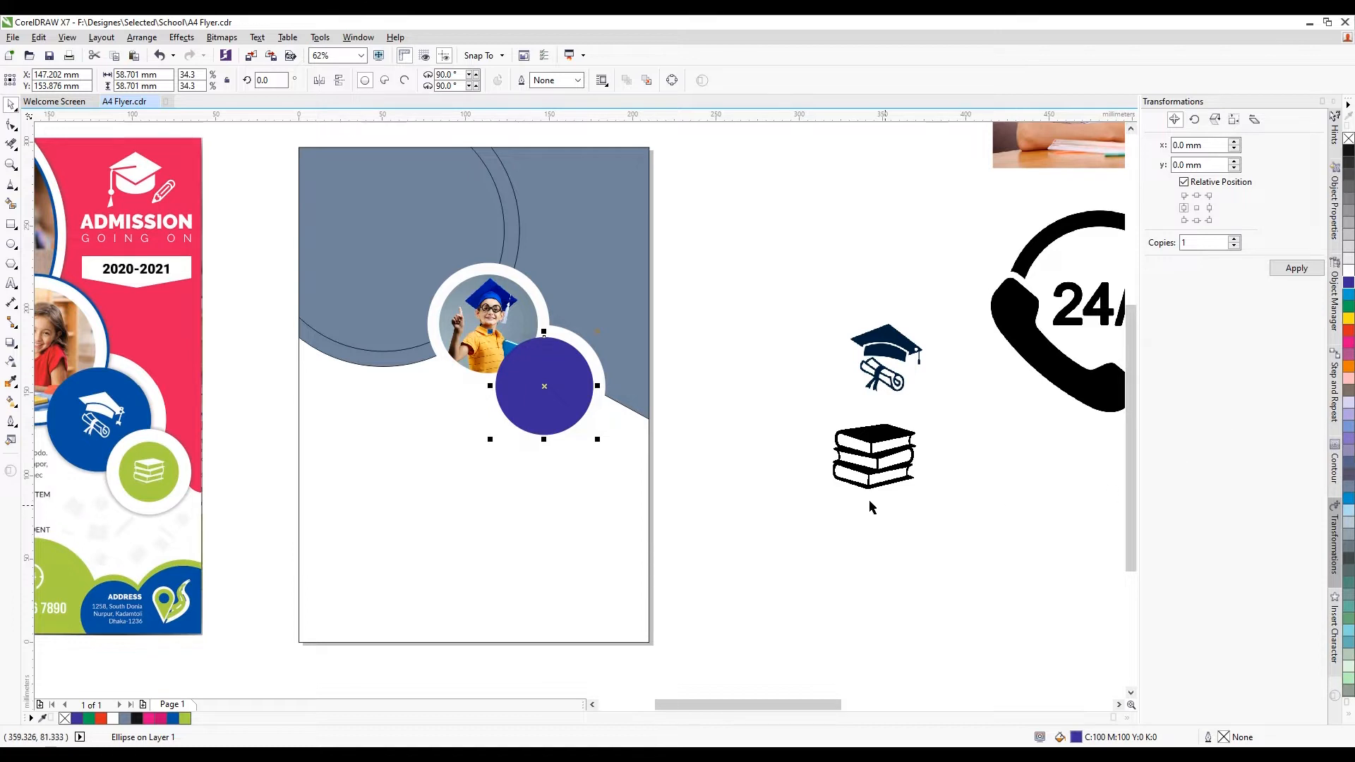
double_click(1076, 737)
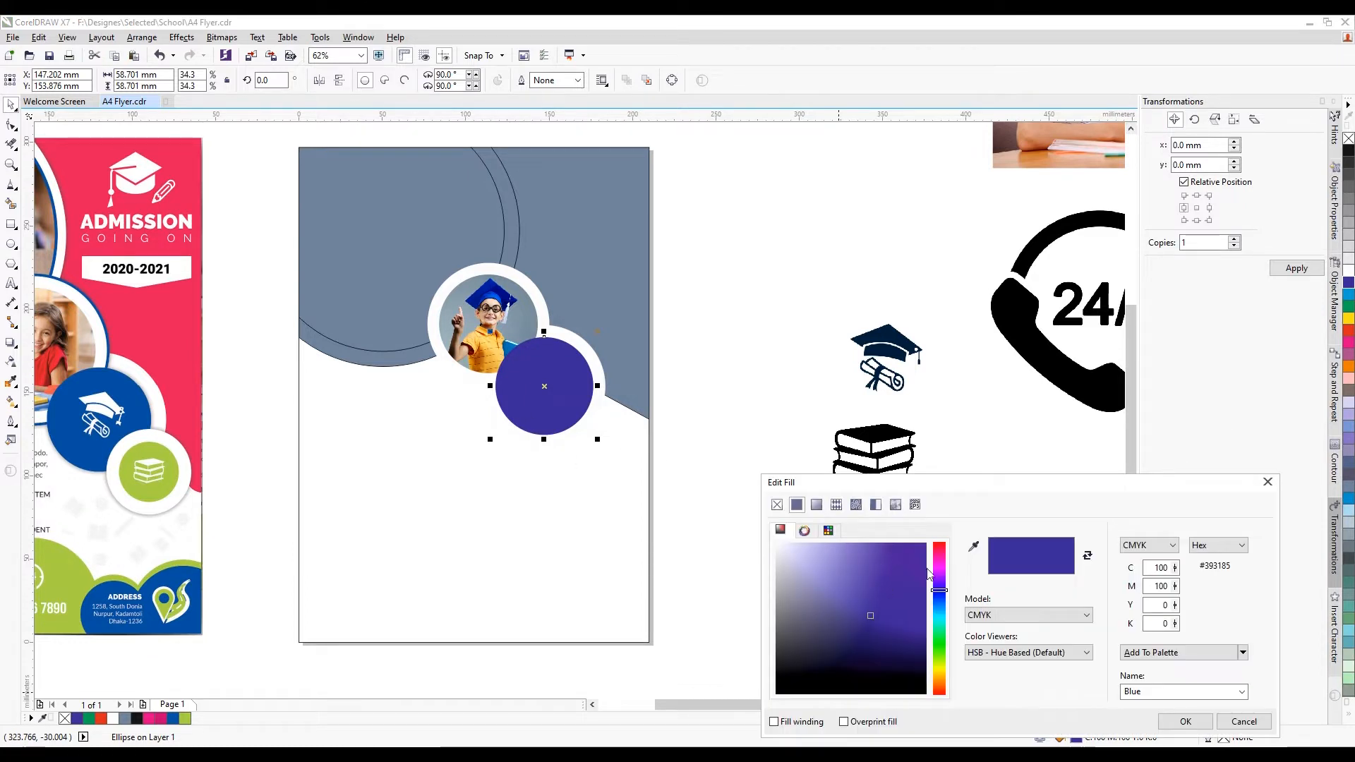
click(141, 398)
click(1184, 722)
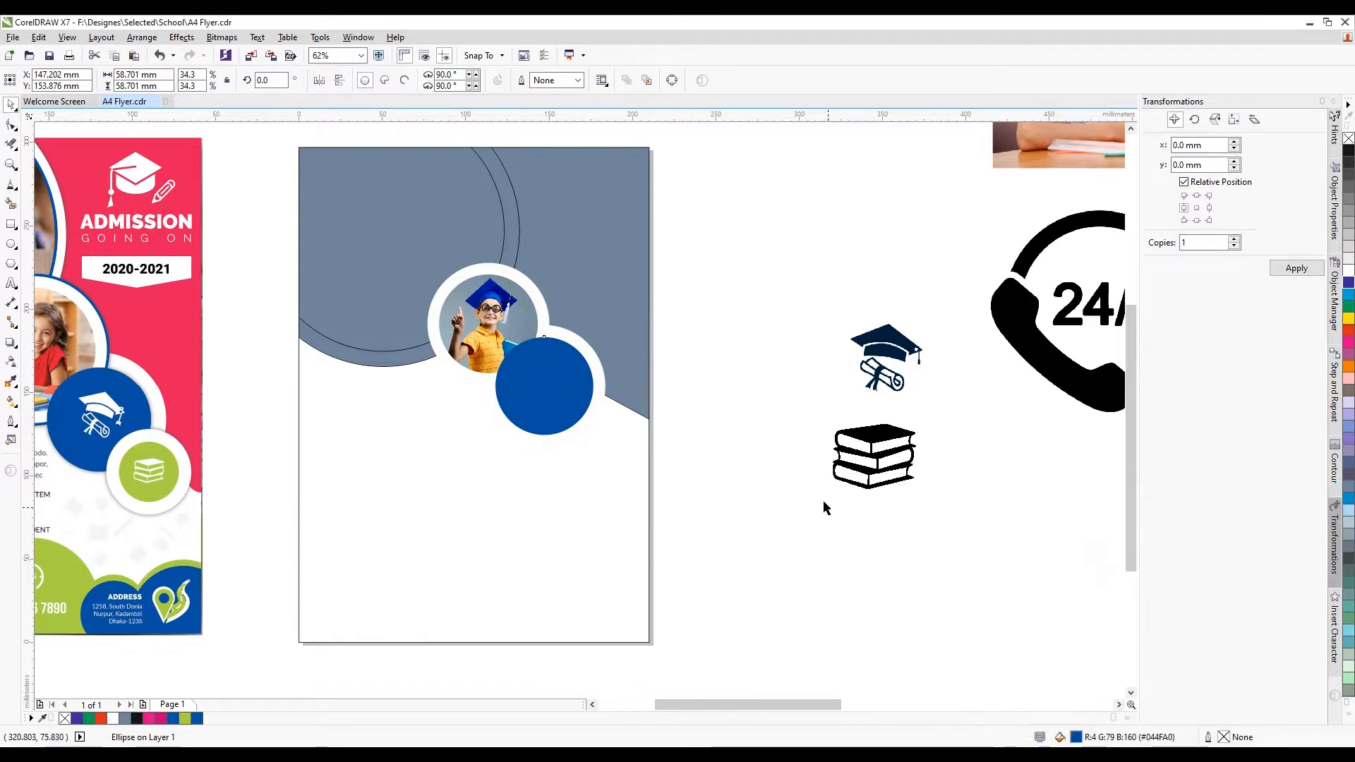
Outline Trace the graduation-cap image as Clipart into vector shapes
click(661, 368)
drag(680, 308, 474, 489)
scroll(650, 402, down, 2)
scroll(603, 329, up, 2)
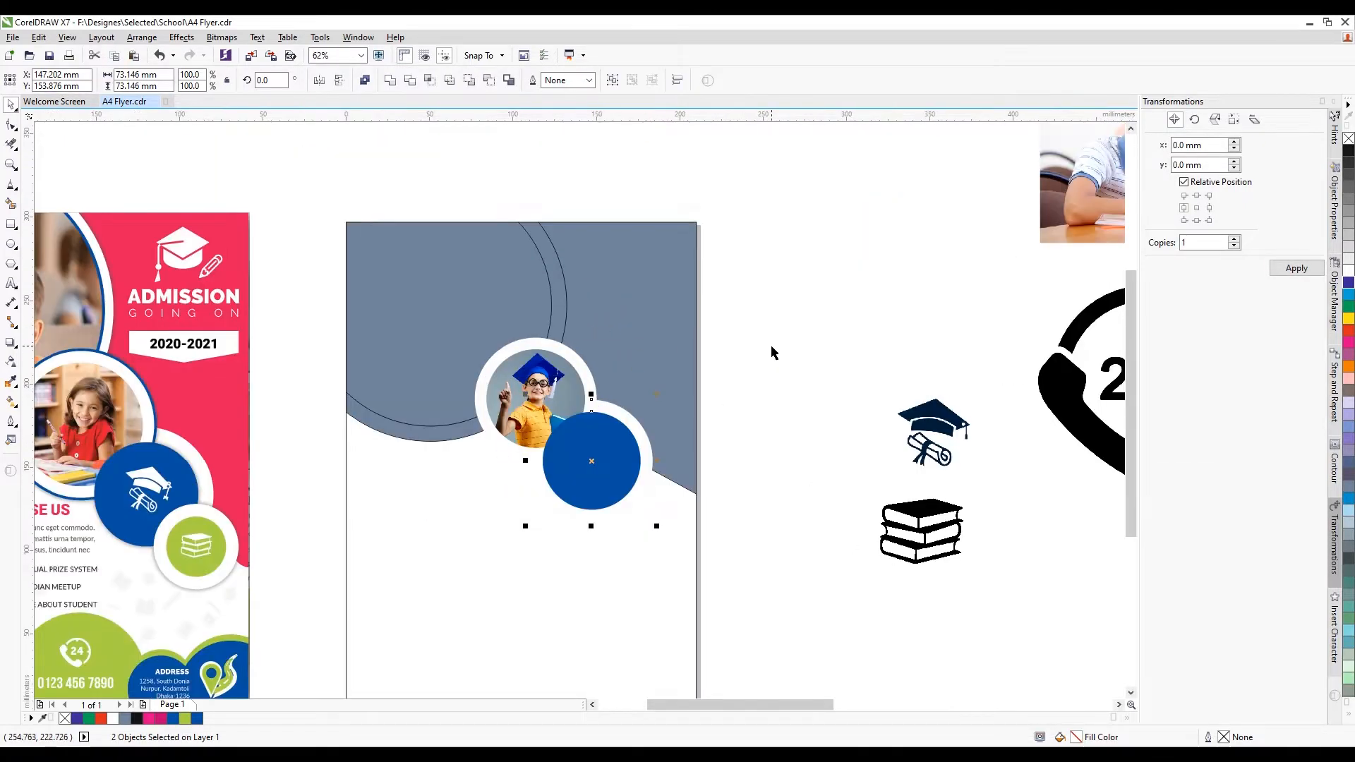
click(689, 417)
click(959, 416)
right_click(960, 413)
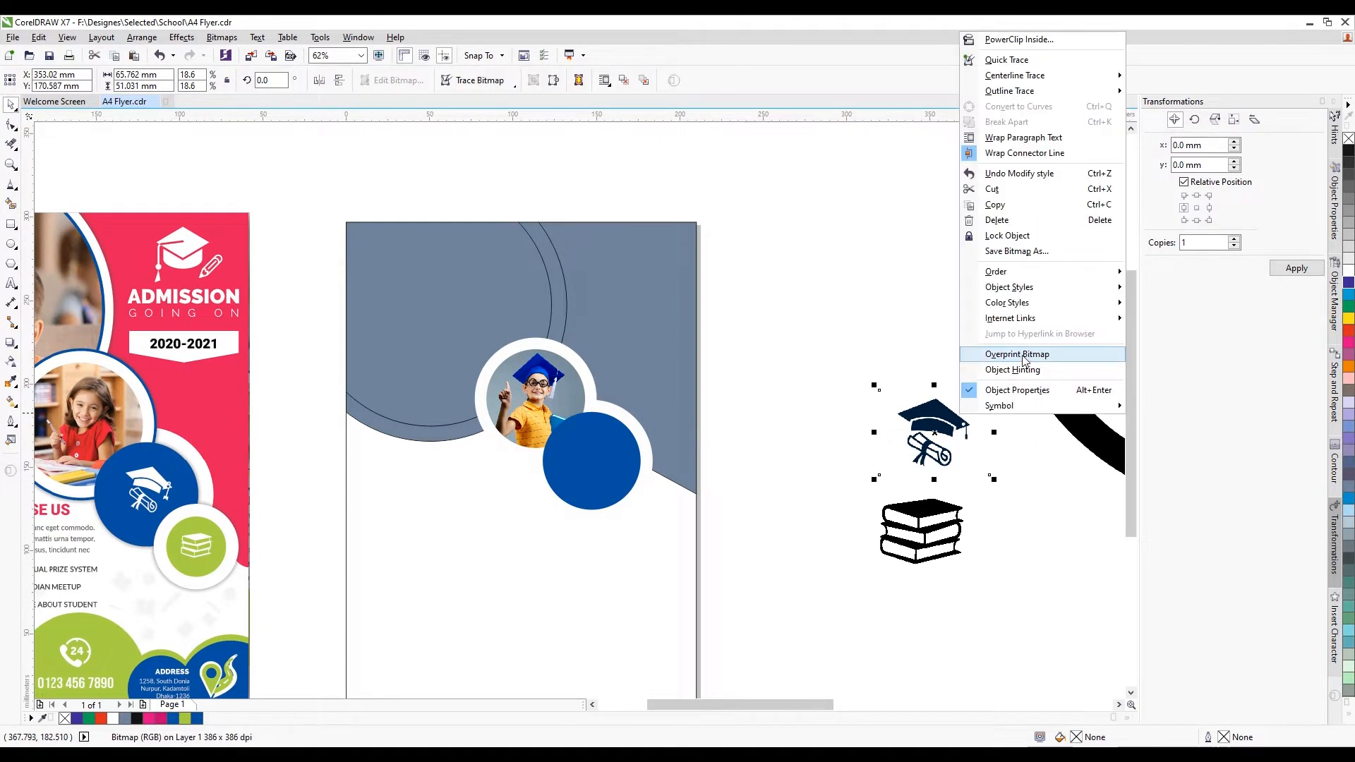
mouse_move(1045, 91)
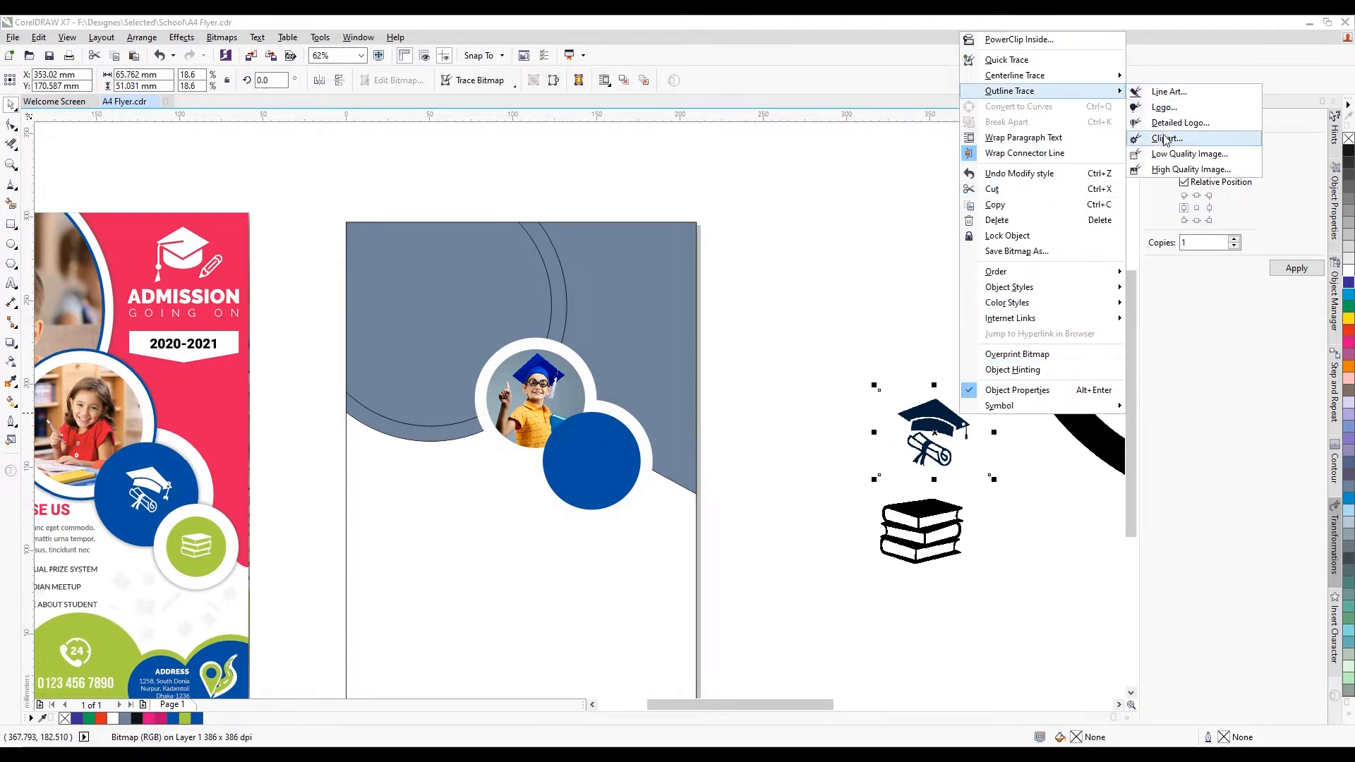
click(1166, 138)
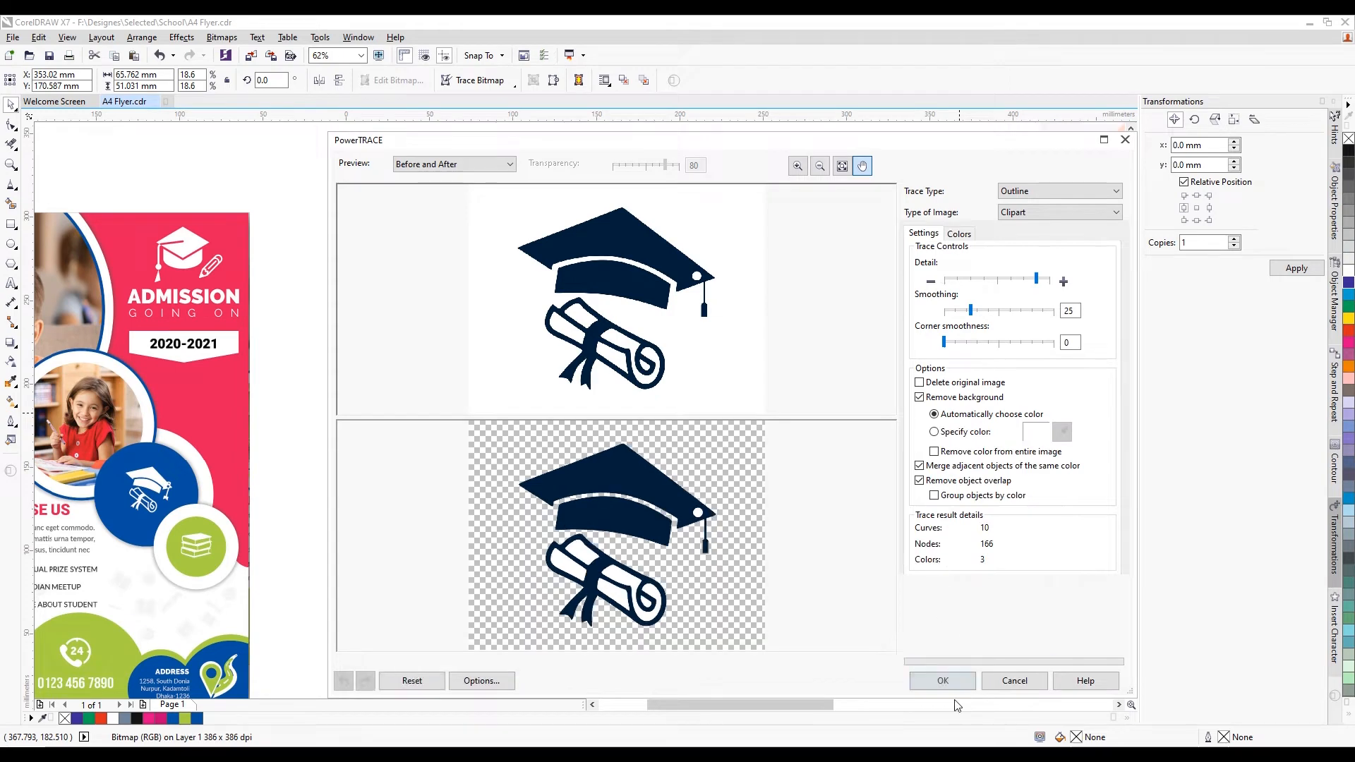
click(944, 681)
scroll(646, 413, down, 2)
scroll(805, 413, up, 1)
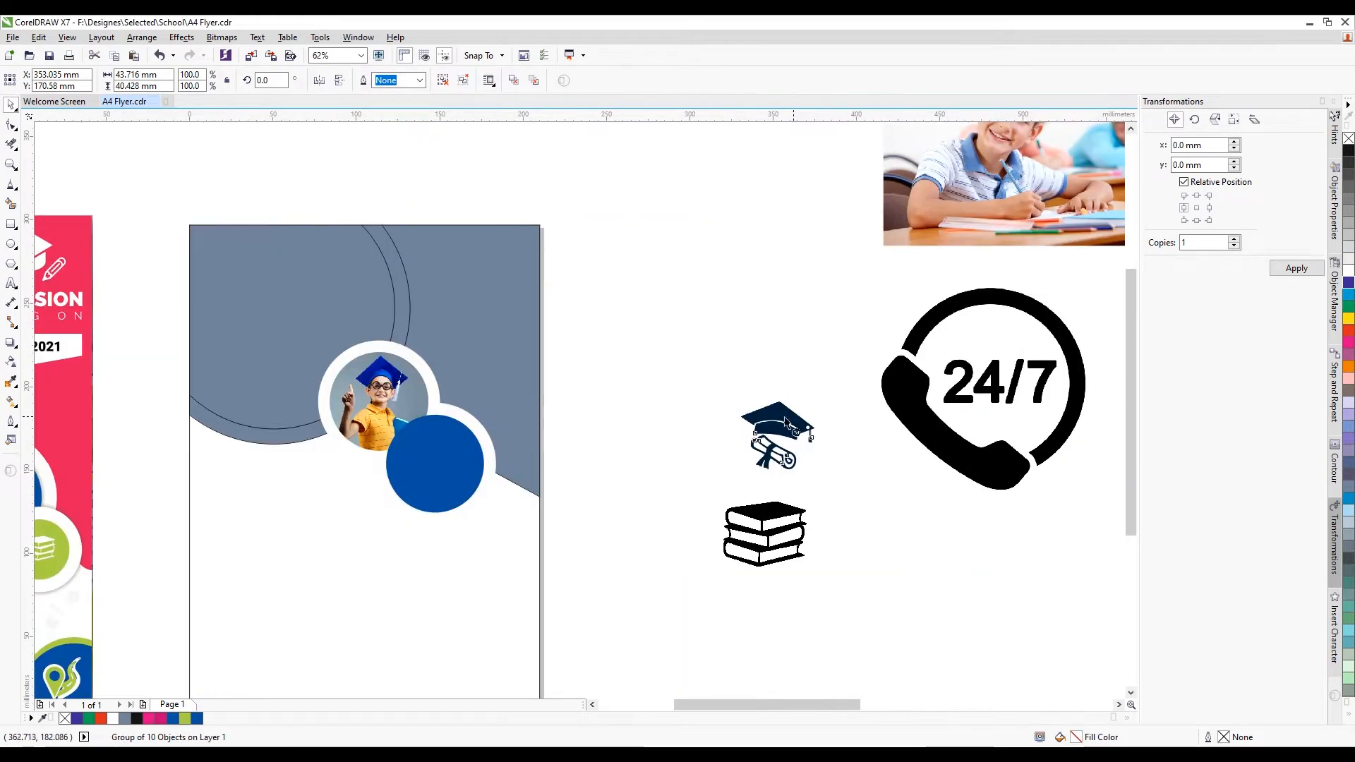
Move and shrink the traced cap onto the blue circle
mouse_move(804, 415)
mouse_down()
mouse_move(645, 372)
mouse_move(646, 393)
mouse_up()
scroll(694, 355, up, 1)
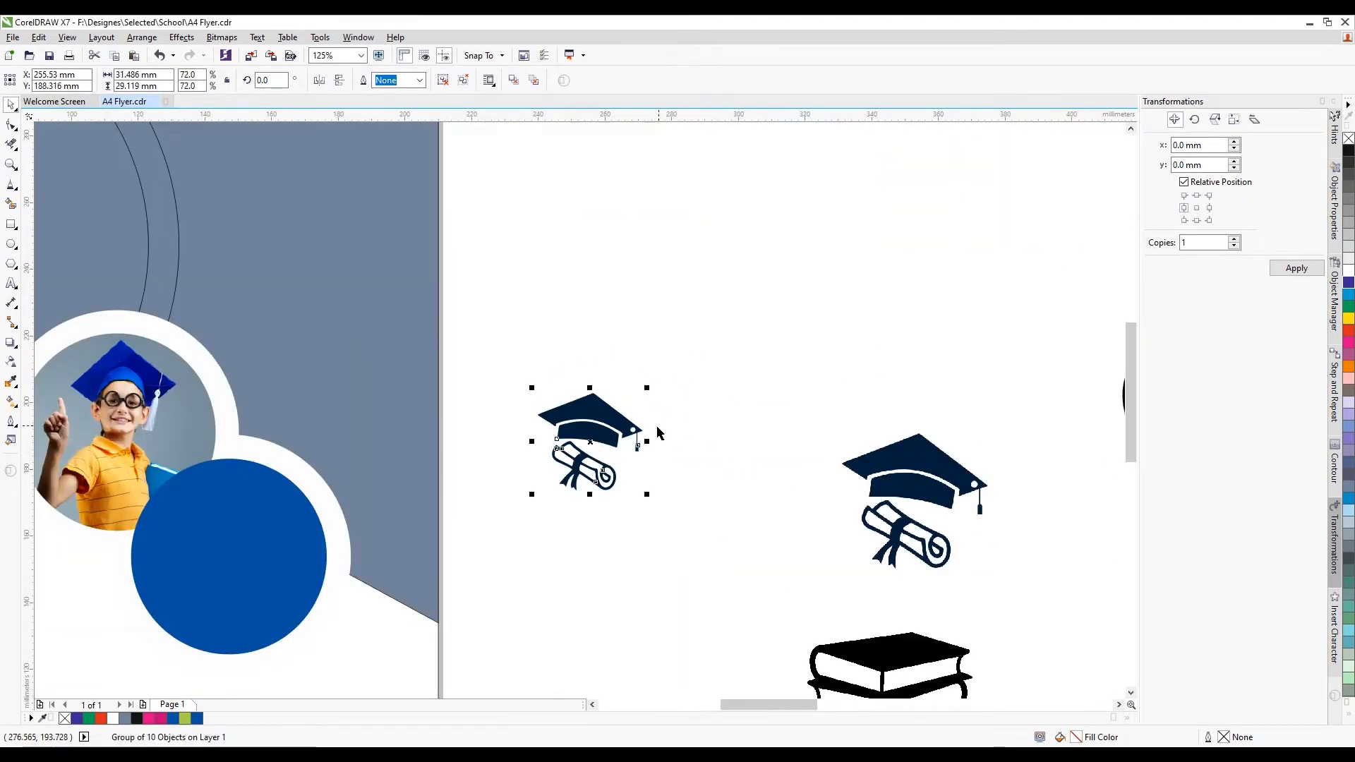
drag(600, 434, 236, 549)
scroll(235, 485, up, 1)
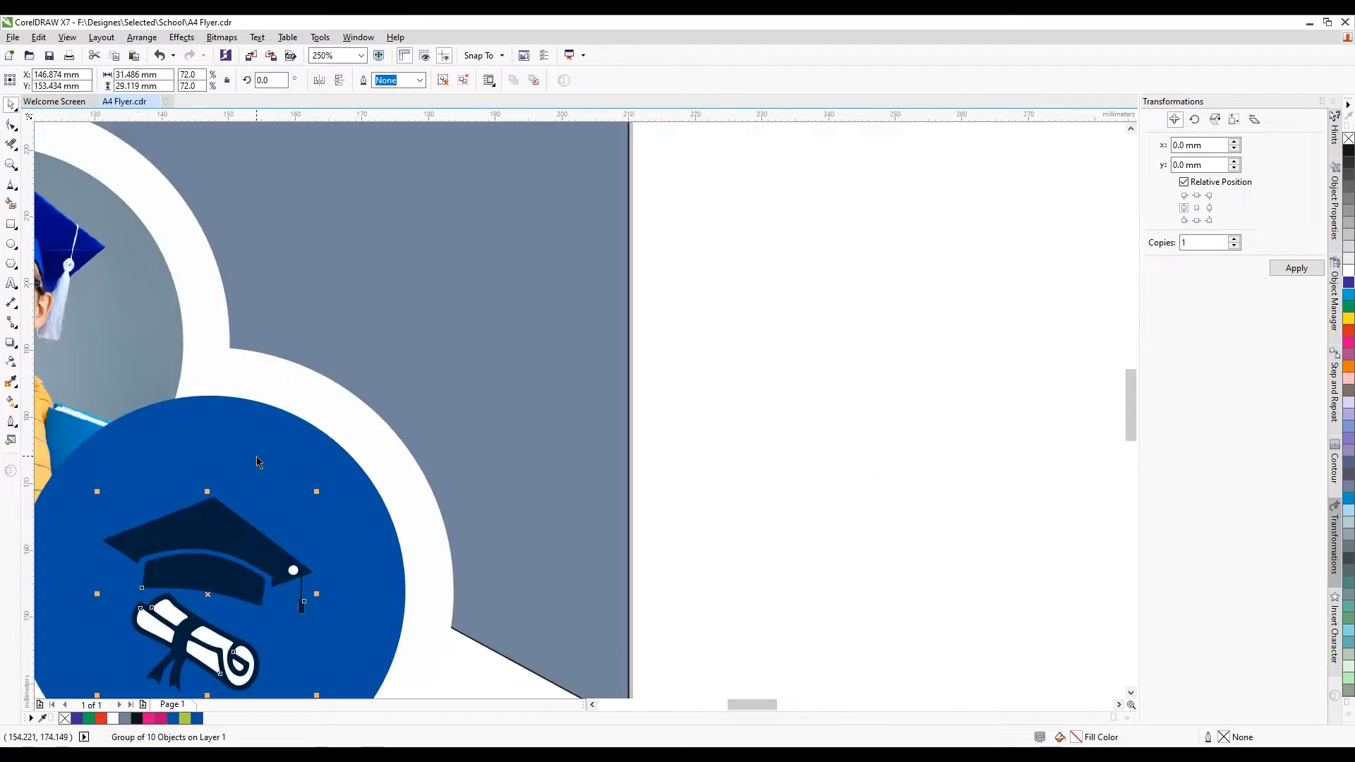
scroll(297, 455, down, 1)
click(742, 501)
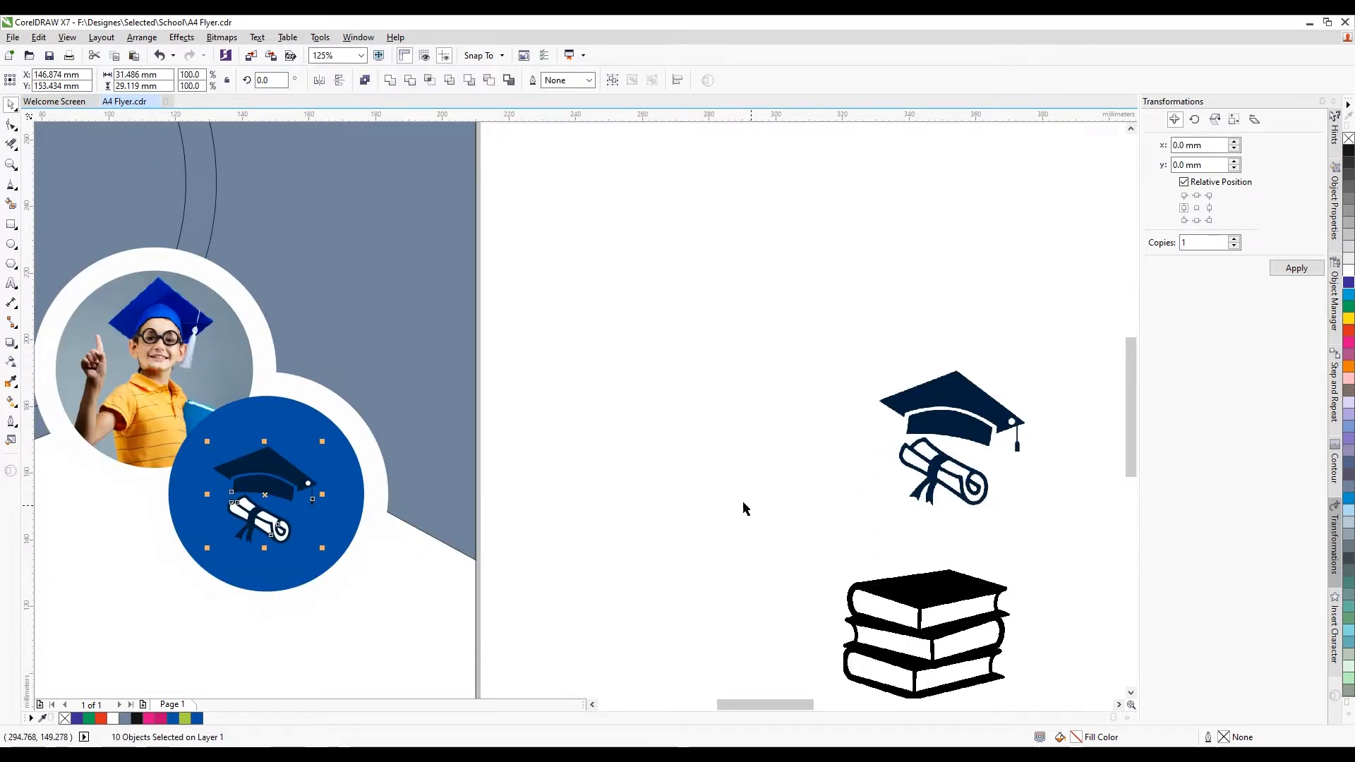
scroll(596, 455, down, 1)
scroll(422, 494, up, 3)
Delete the white scroll pieces and the white curl from the traced icon
click(422, 497)
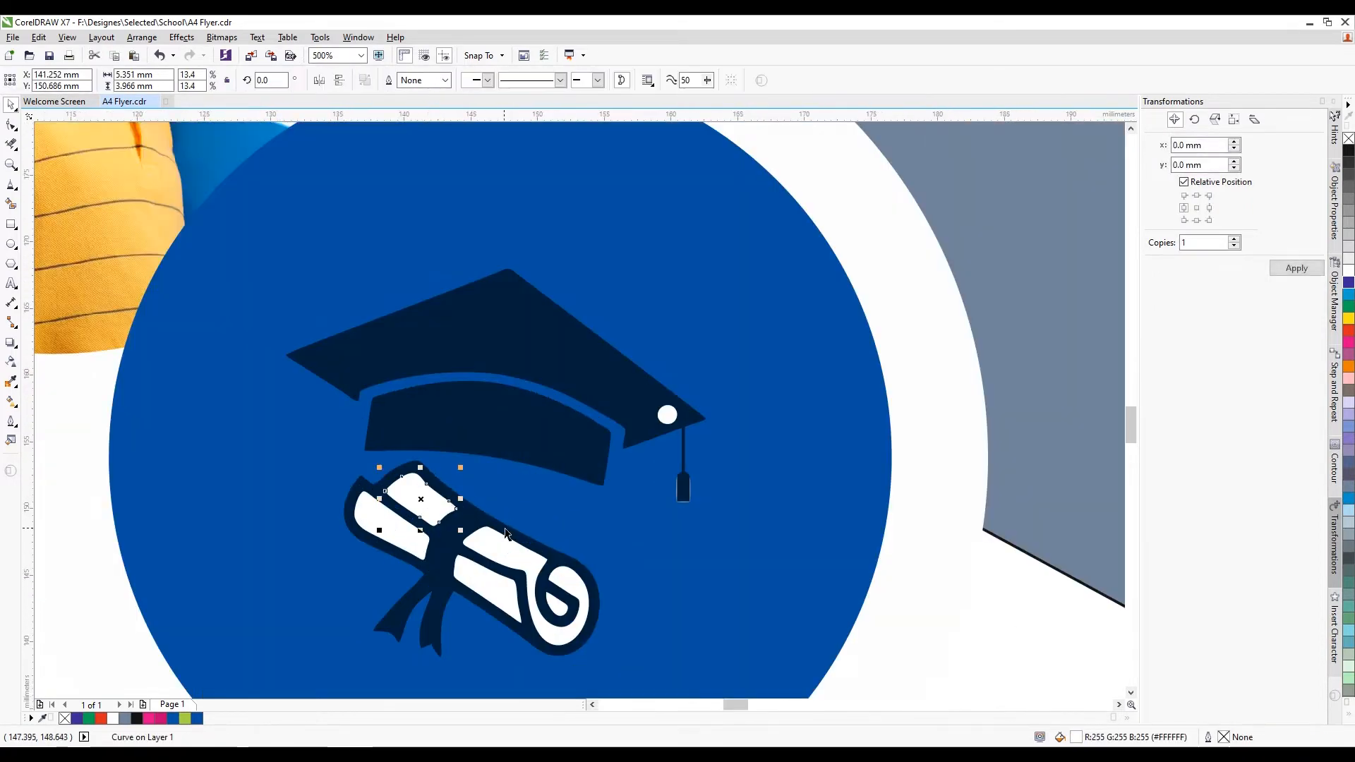
key(Delete)
click(390, 528)
key(Delete)
click(510, 549)
key(Delete)
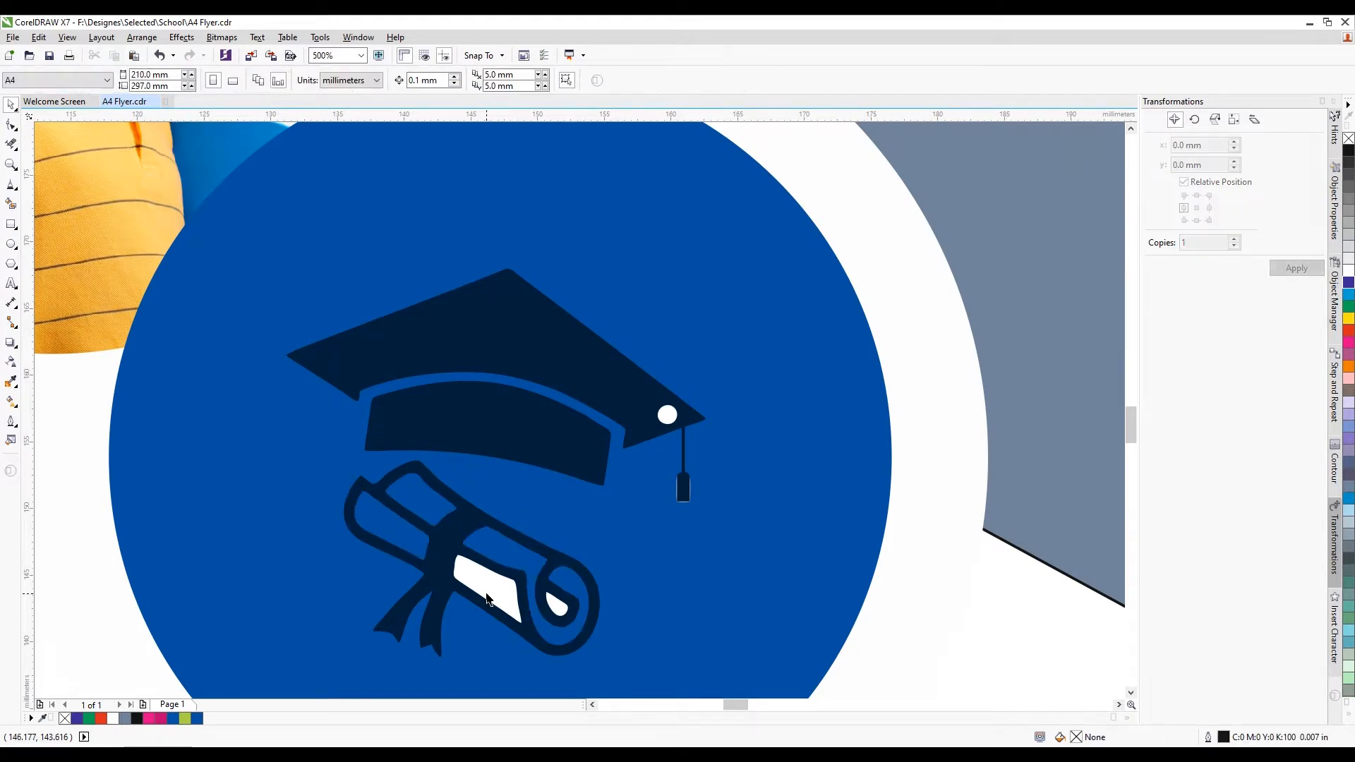
click(486, 569)
key(Delete)
click(555, 605)
key(Delete)
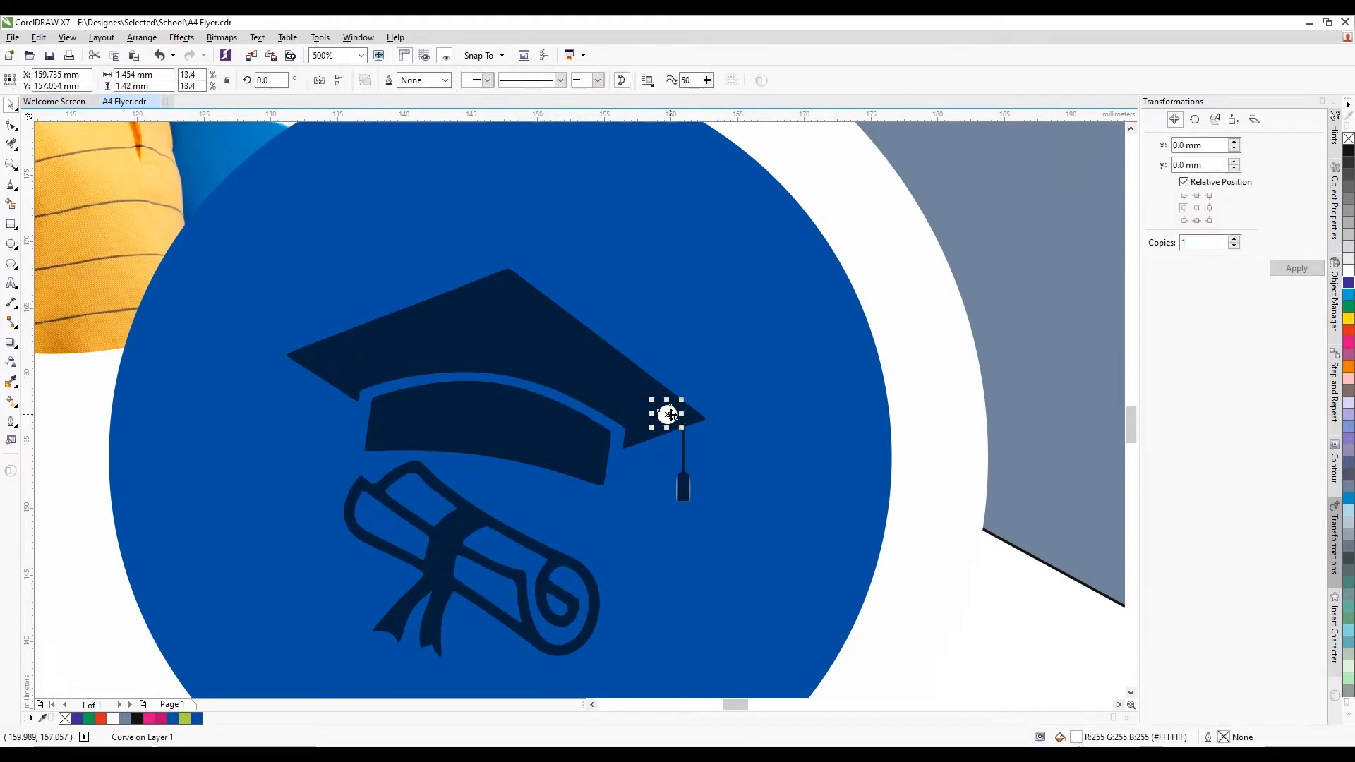
scroll(605, 415, down, 2)
Make the cap and scroll white, enlarge slightly, and group them
drag(842, 346, 494, 469)
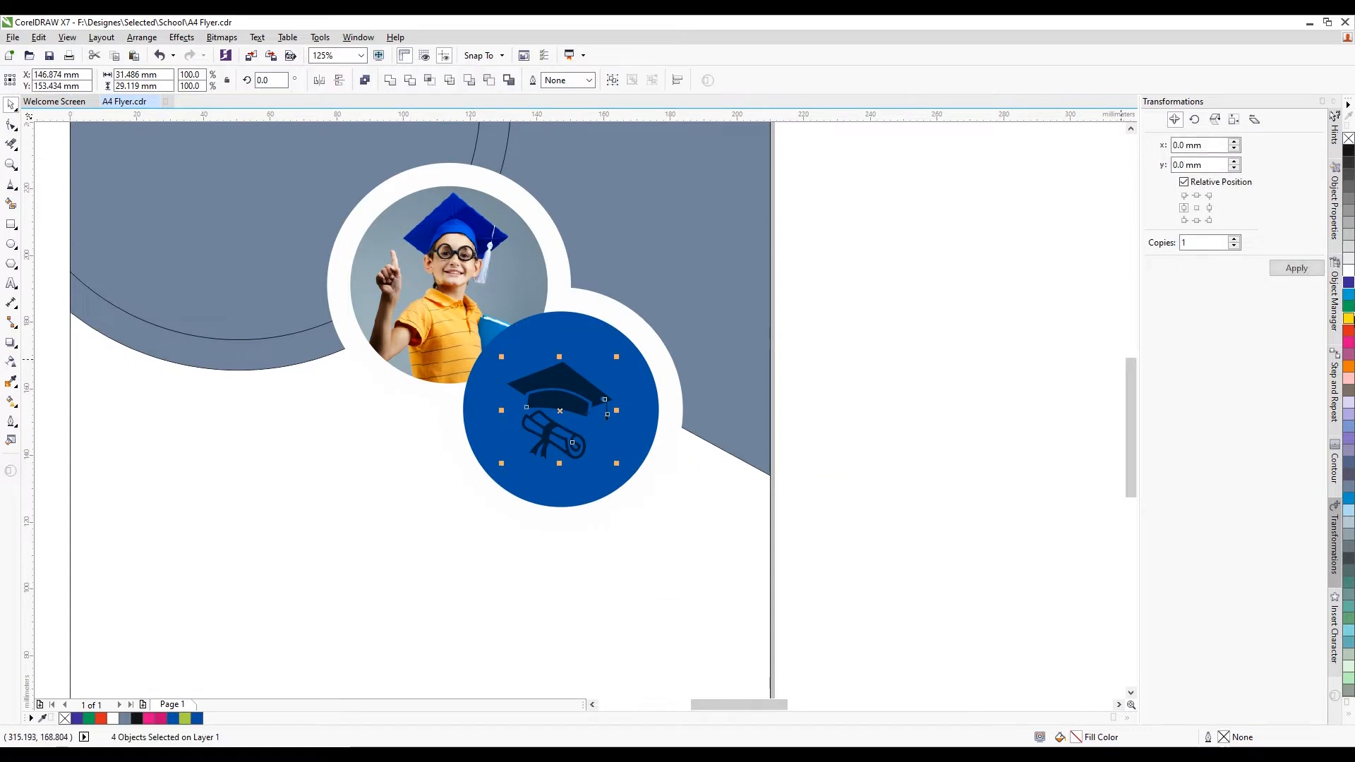
click(1348, 271)
scroll(563, 383, up, 1)
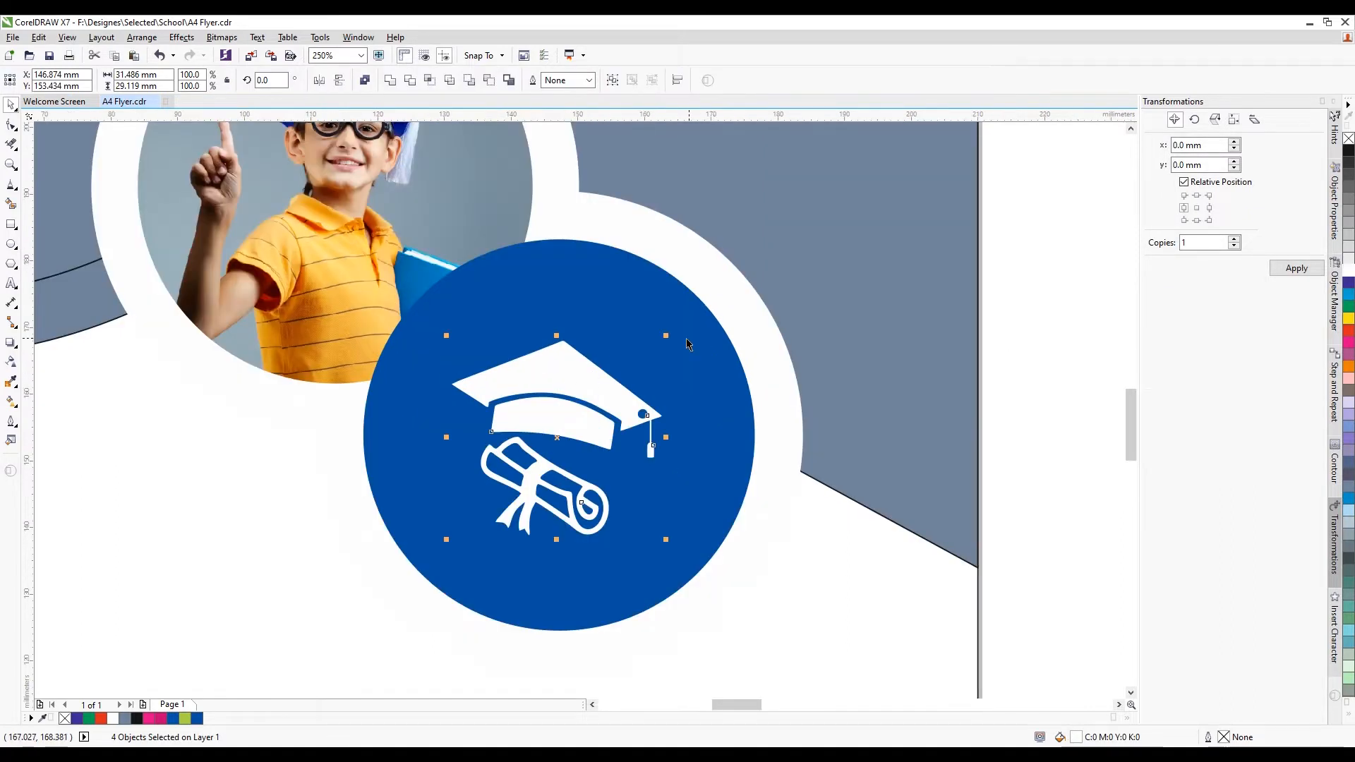
drag(666, 336, 686, 317)
key(ctrl+g)
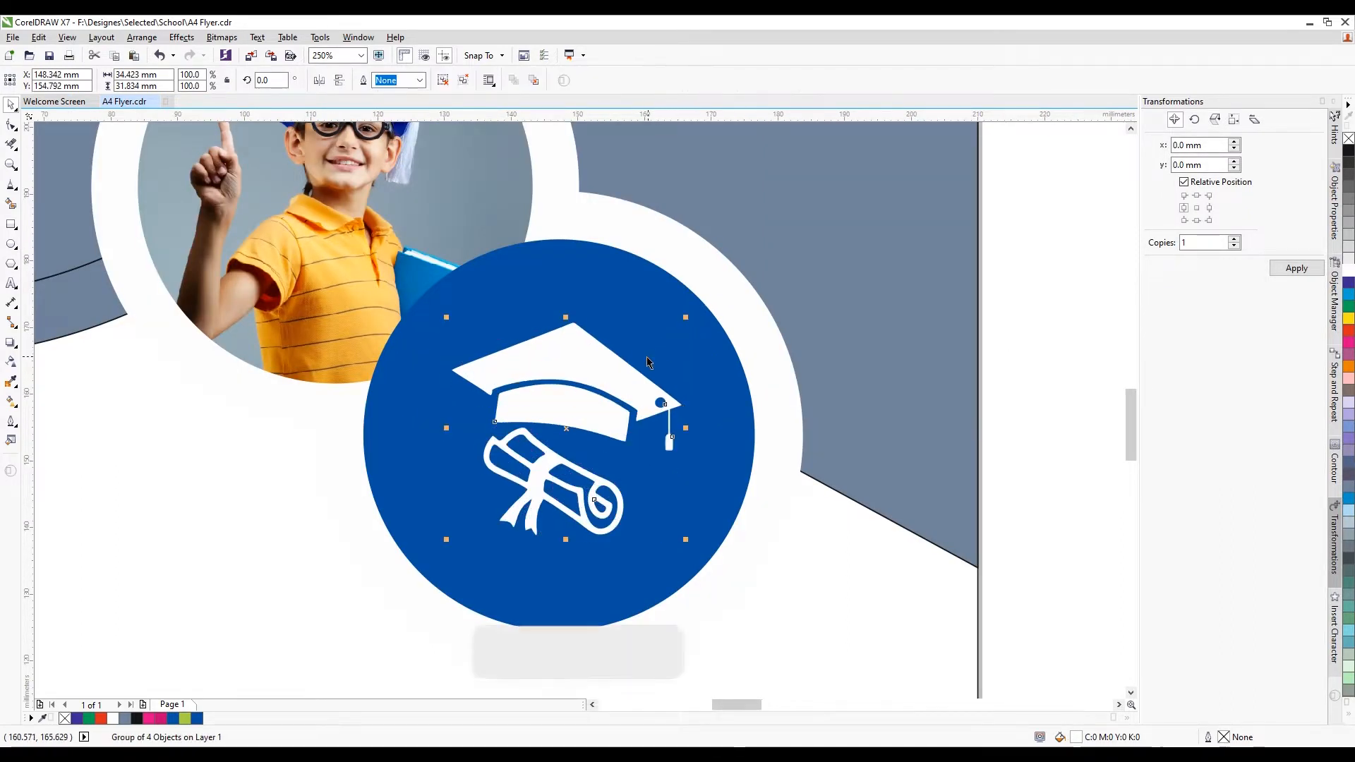
Group the blue circle with its ring and cap icon, then duplicate the group
shift+click(648, 362)
scroll(647, 367, down, 2)
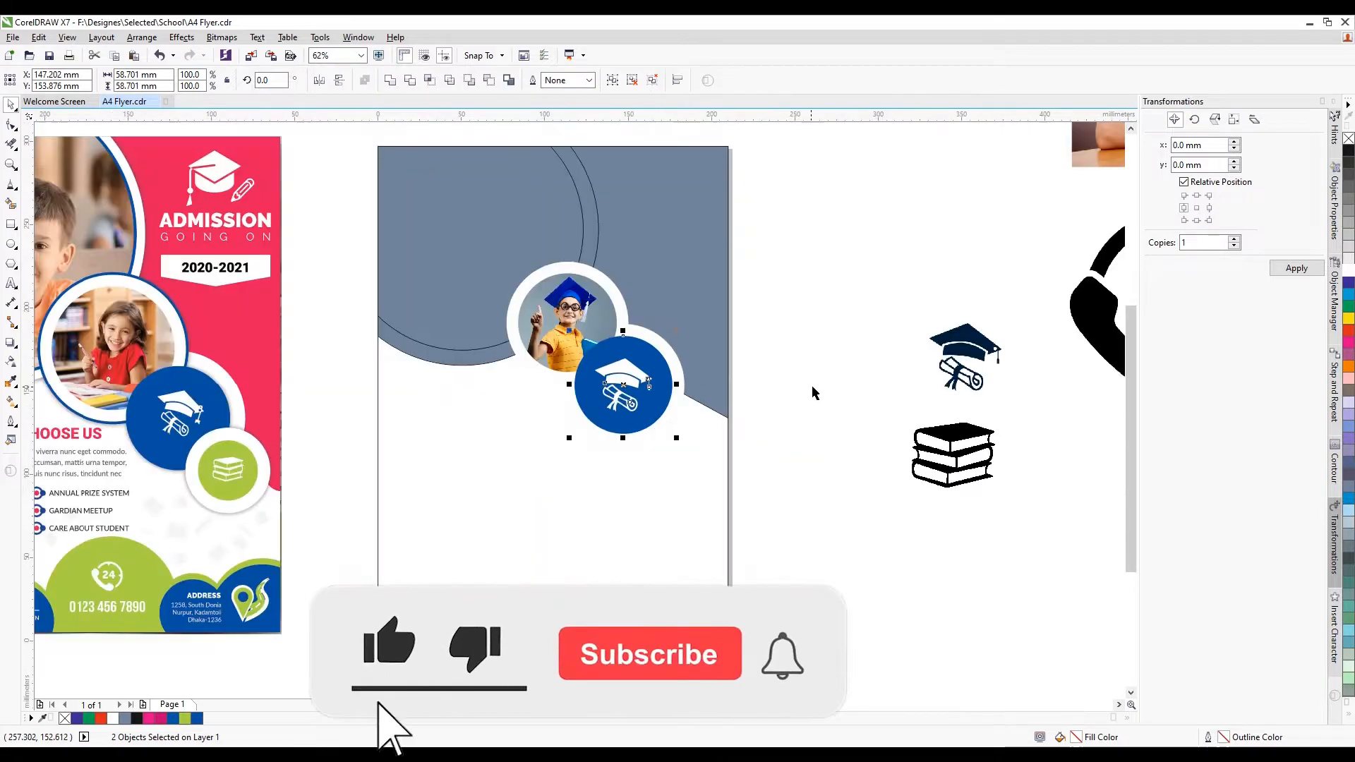
click(816, 393)
drag(819, 301, 540, 480)
scroll(686, 386, up, 1)
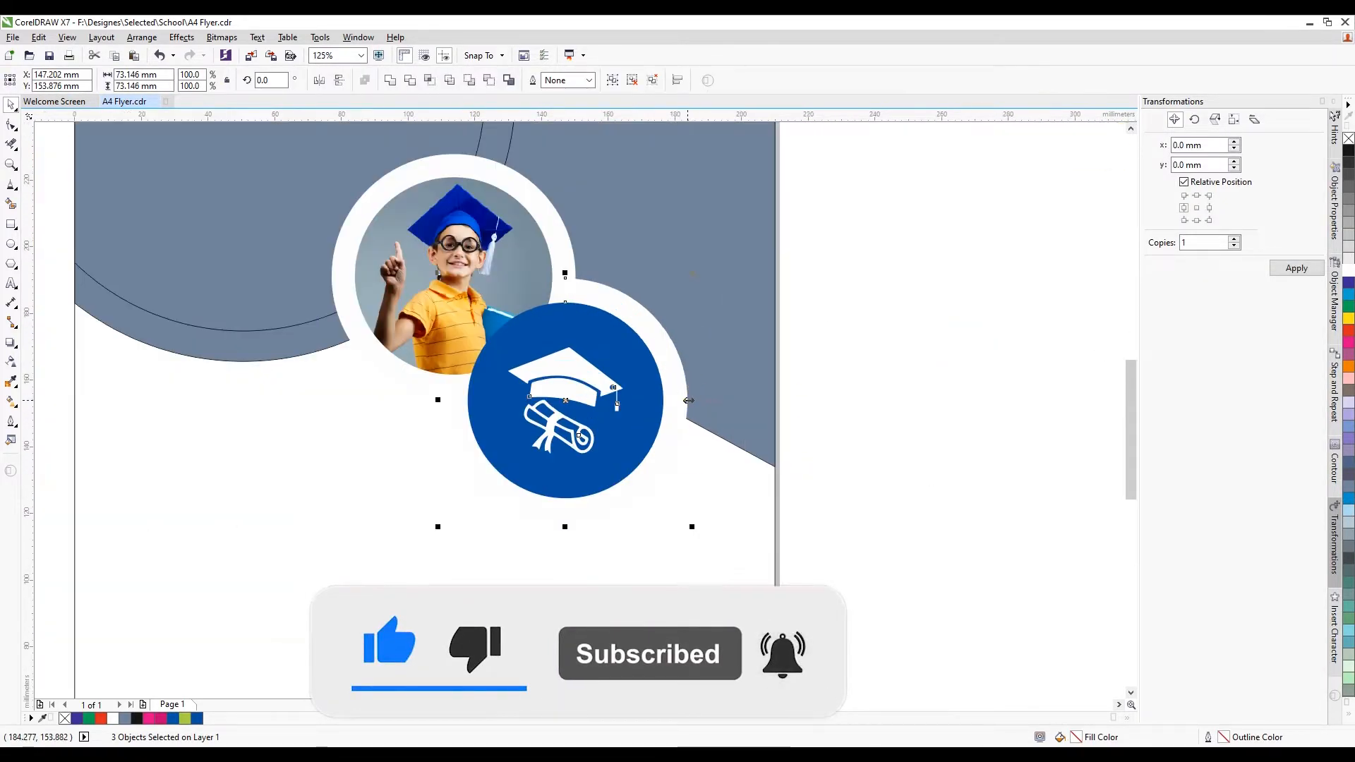
key(ctrl+g)
key(ctrl+d)
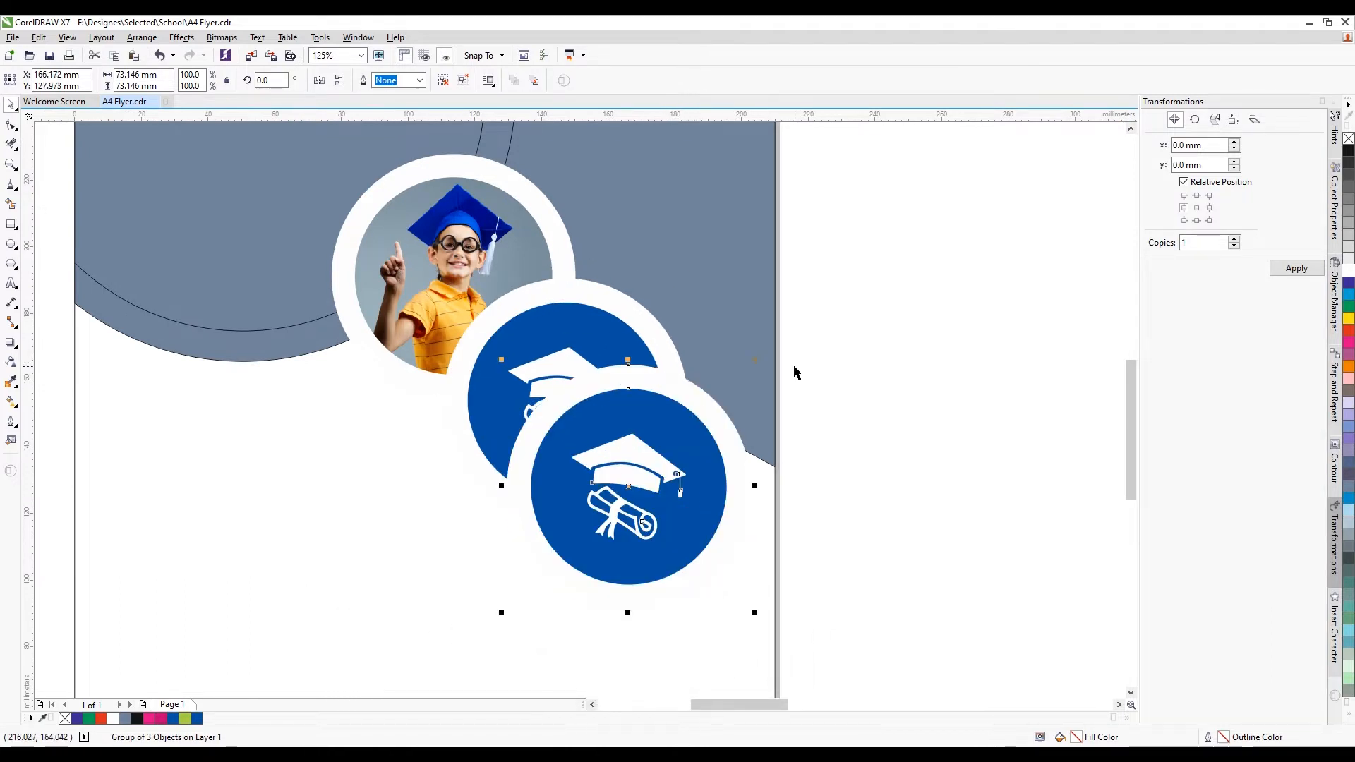
Scale the duplicate down and place it below-right against the blue circle
drag(756, 612, 684, 551)
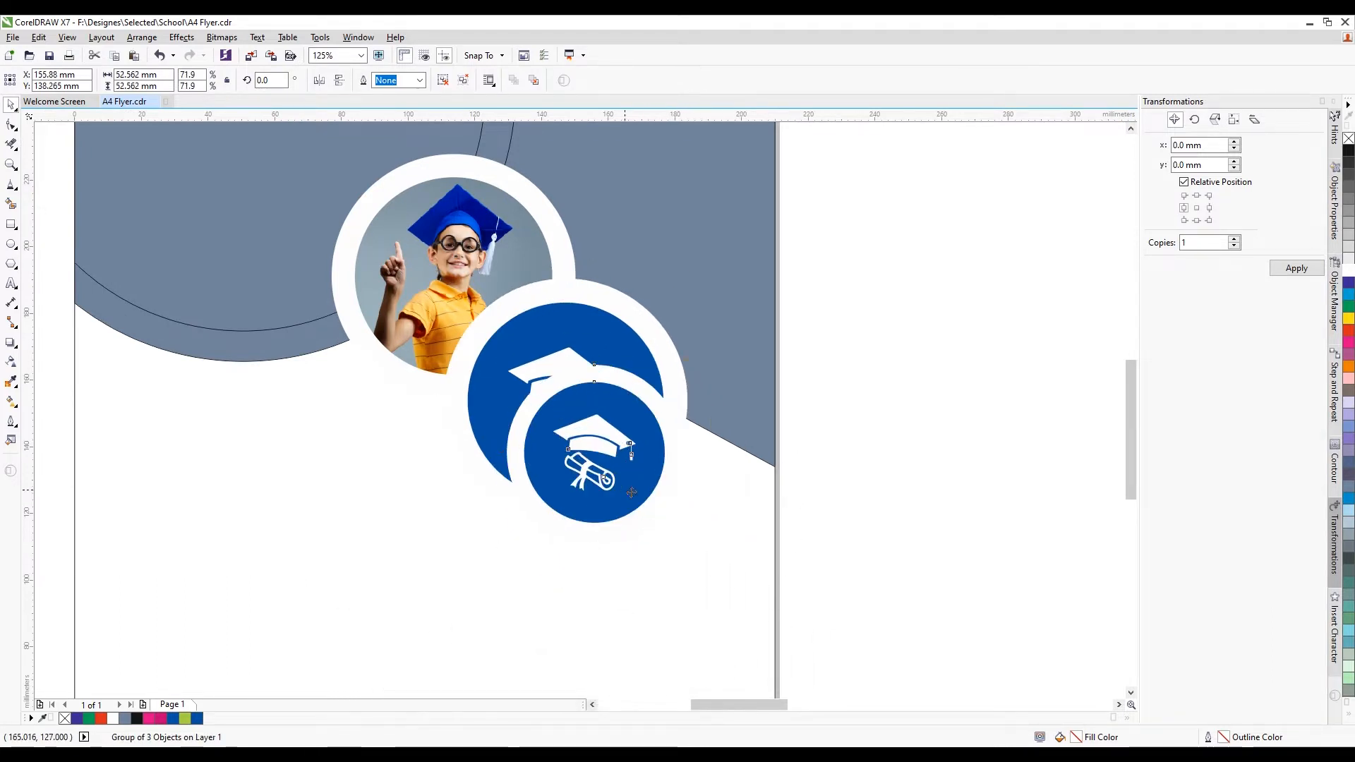
drag(631, 493, 717, 550)
drag(765, 606, 733, 577)
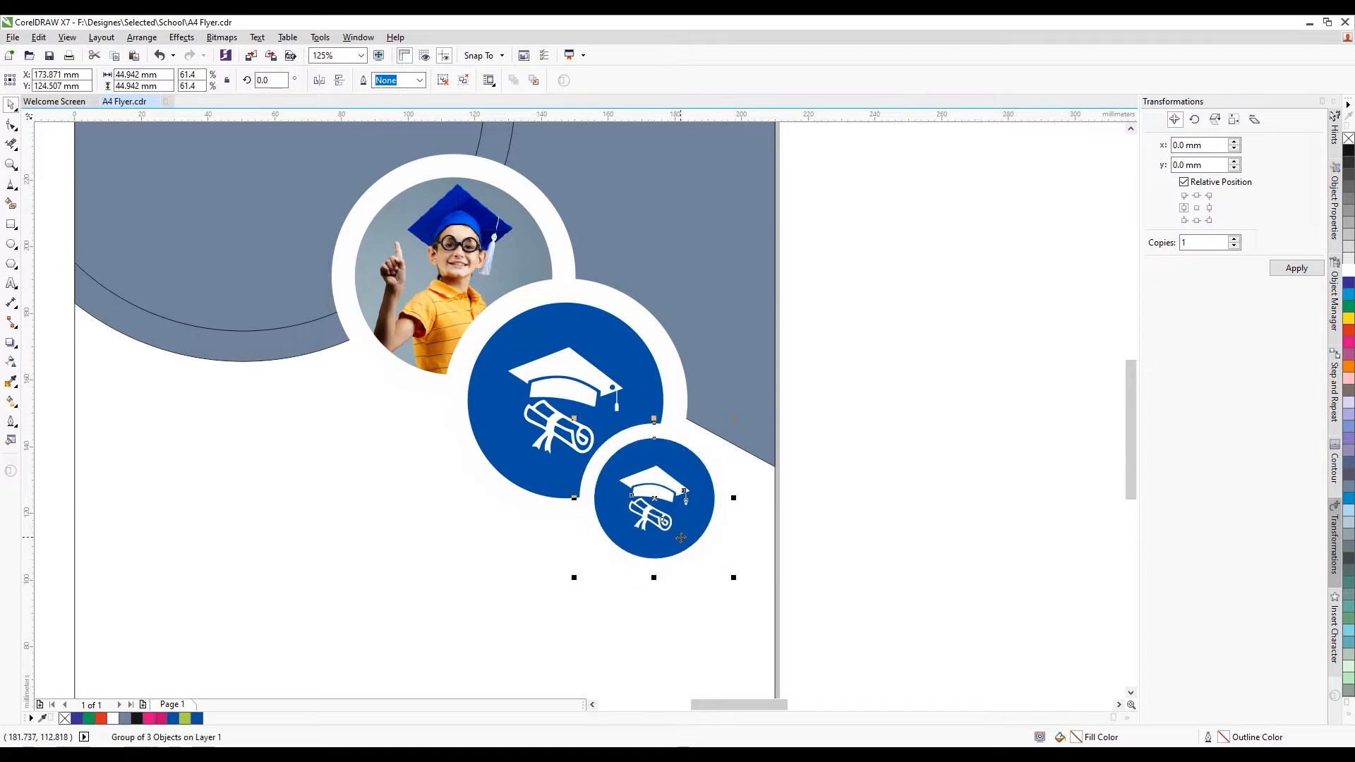
drag(660, 490, 657, 462)
scroll(666, 462, down, 1)
scroll(666, 462, up, 1)
scroll(657, 461, down, 1)
click(799, 460)
scroll(671, 468, up, 1)
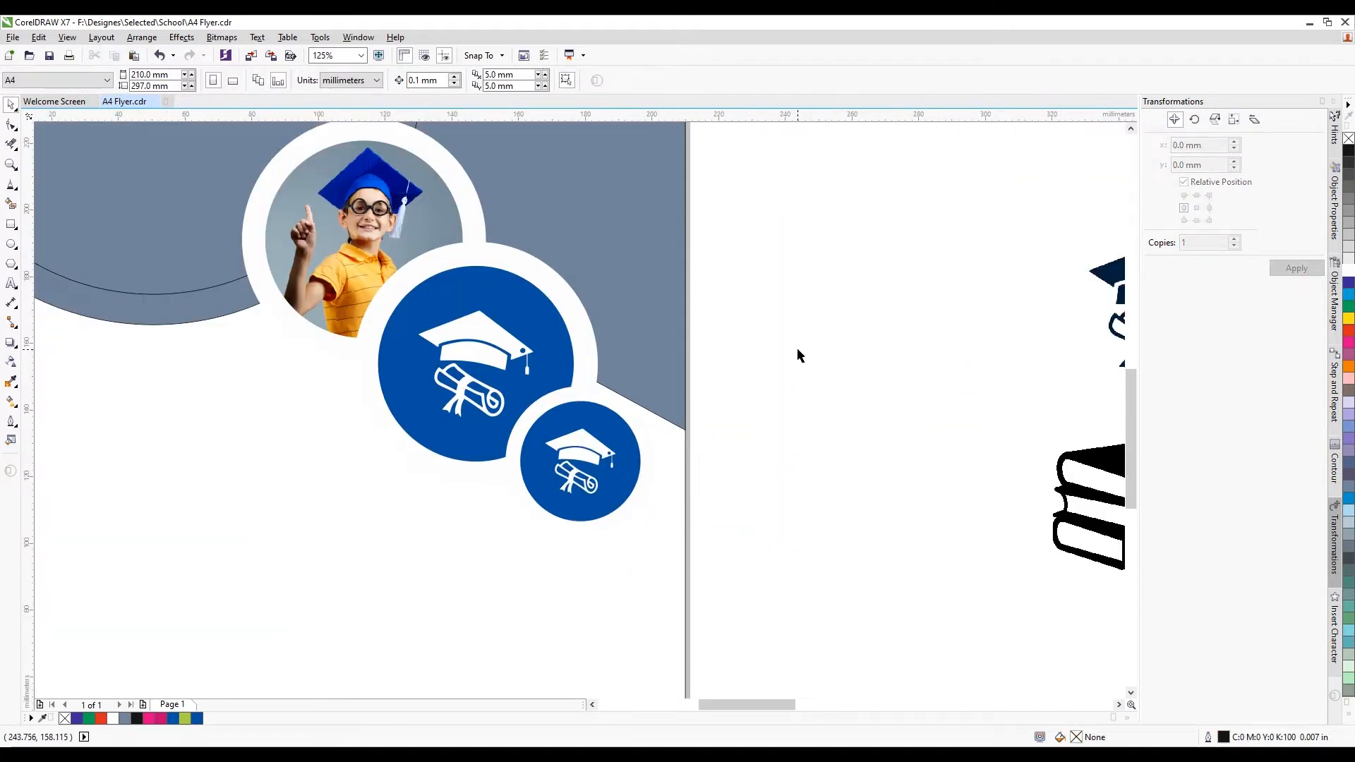
drag(800, 355, 458, 583)
drag(662, 542, 675, 566)
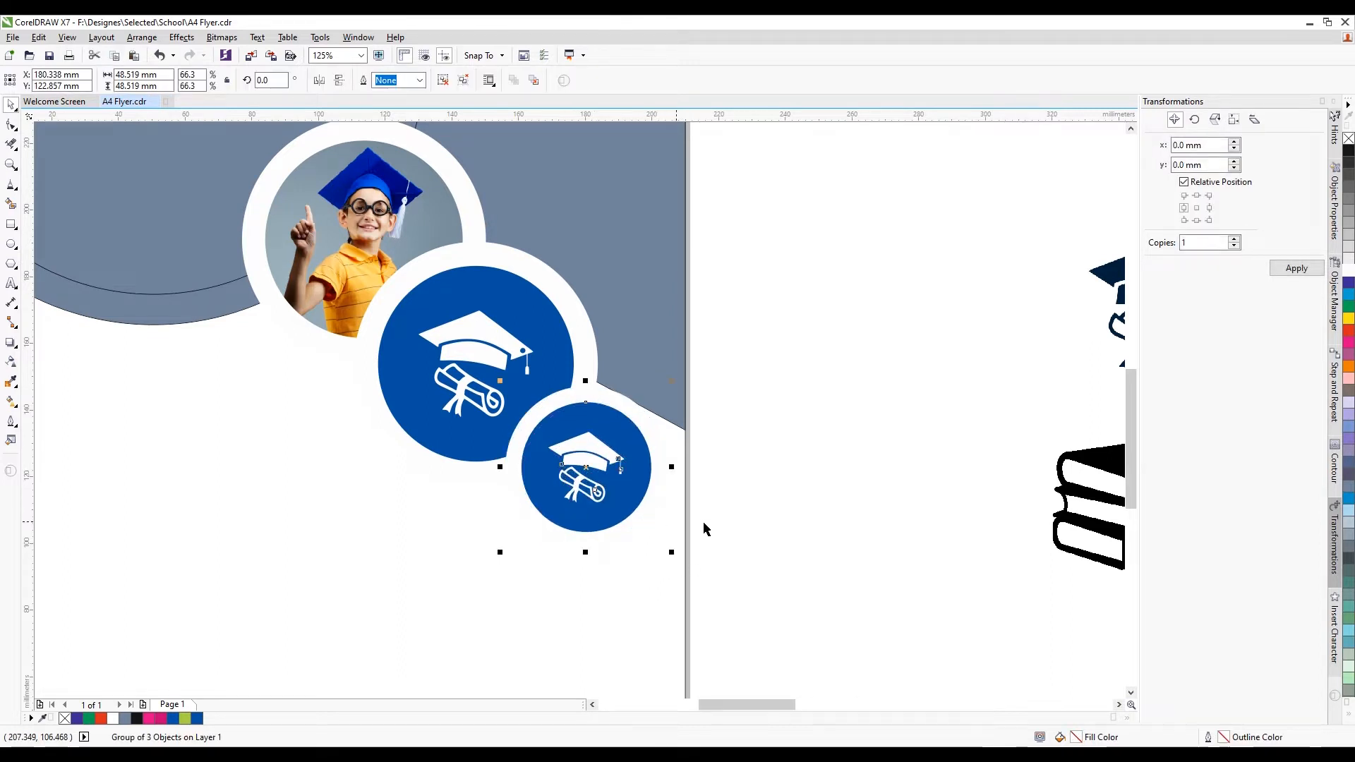
Fill the small copy's inner circle with yellow-green
click(643, 516)
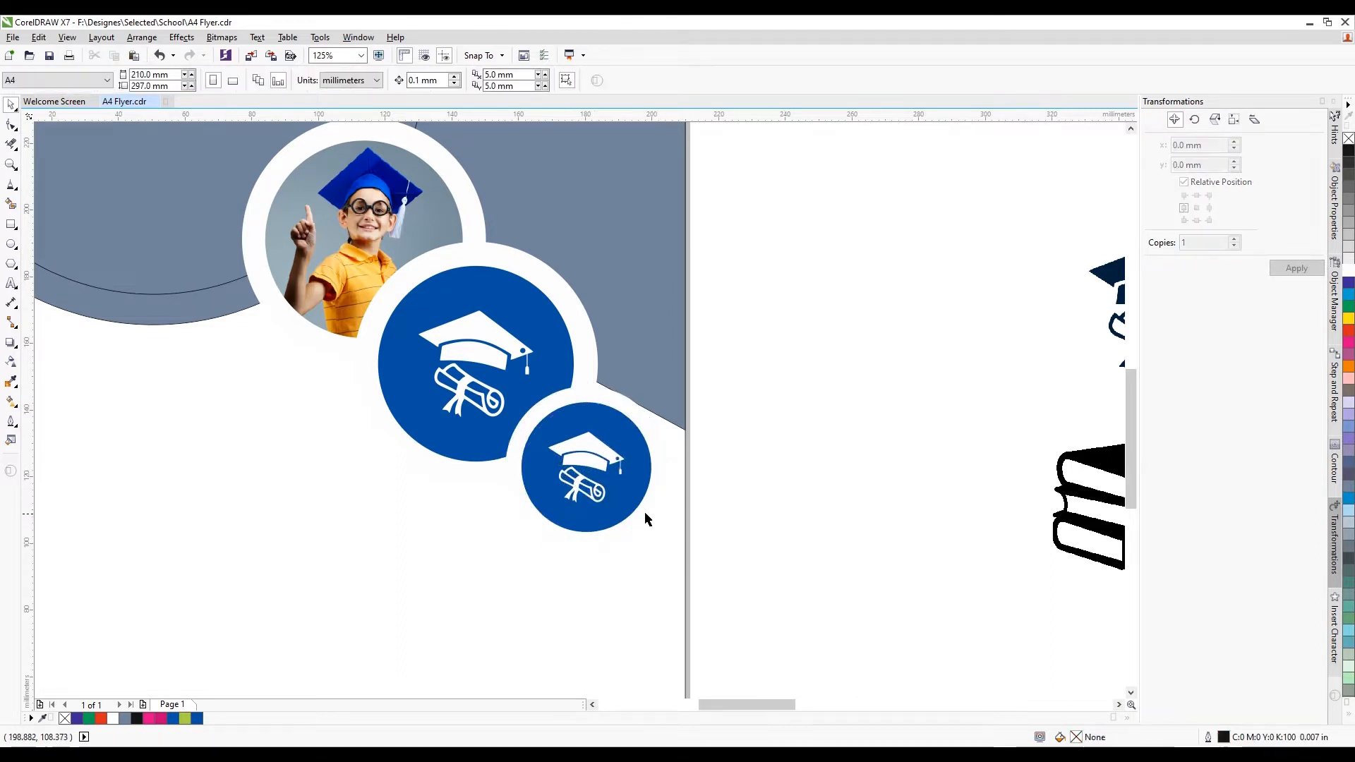
click(184, 718)
click(734, 445)
scroll(735, 445, down, 2)
Delete the cap icon from the green circle and trace the books picture as Clipart outlines
click(658, 451)
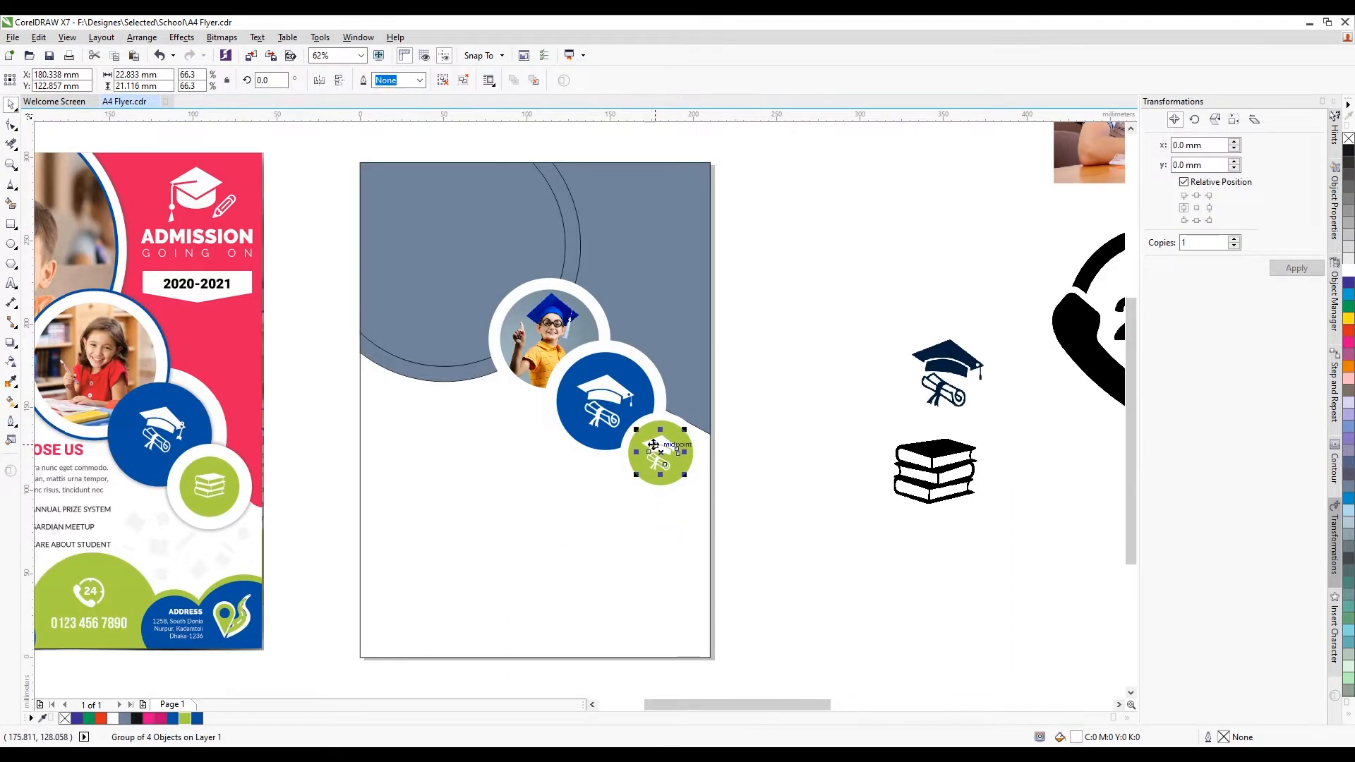
key(Delete)
right_click(934, 457)
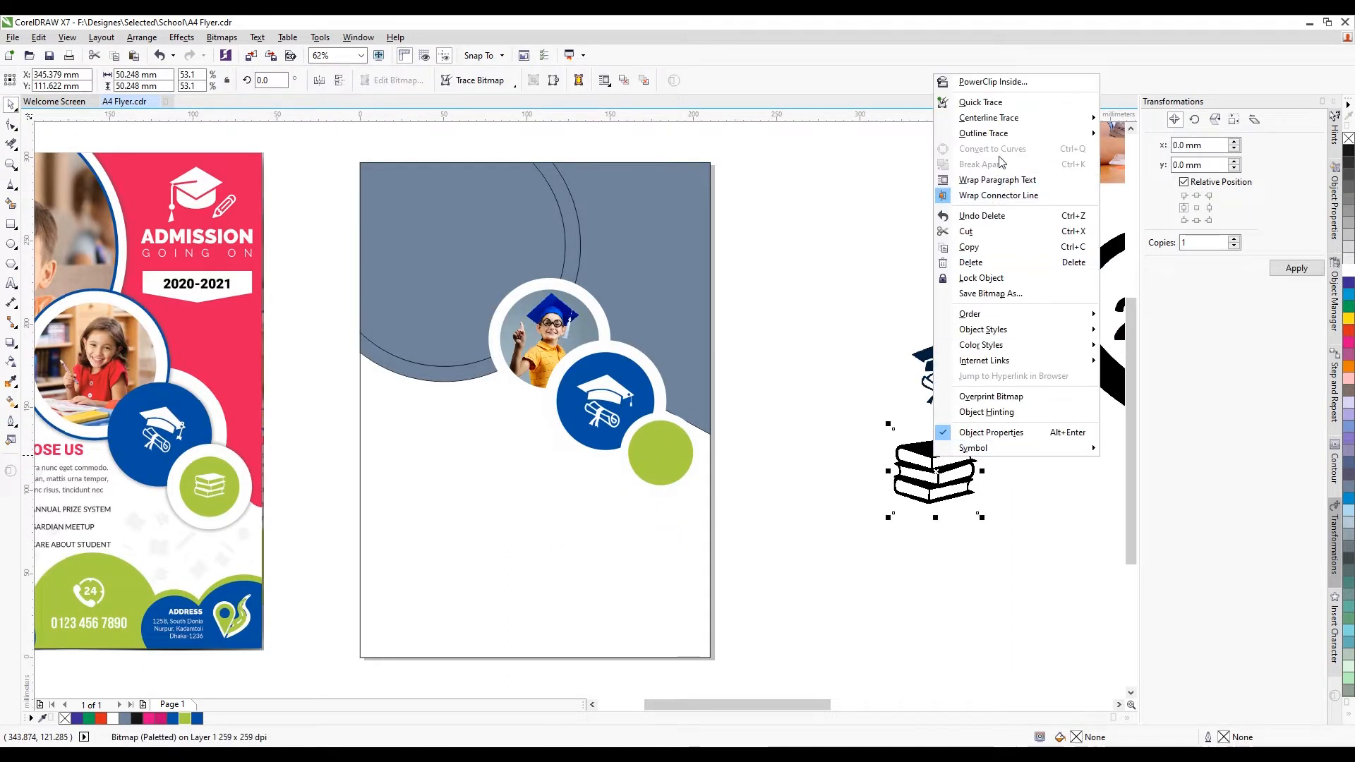
mouse_move(1011, 138)
click(1157, 180)
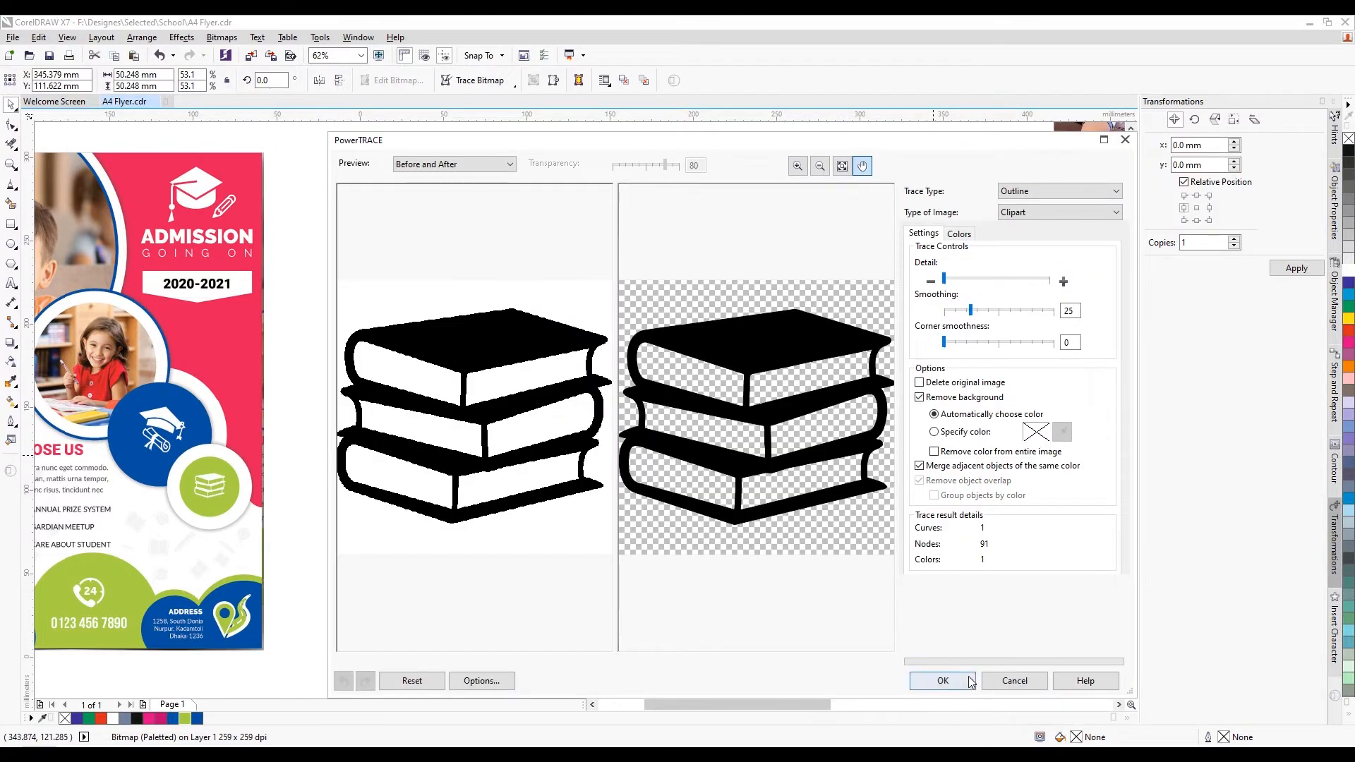
click(944, 680)
click(873, 616)
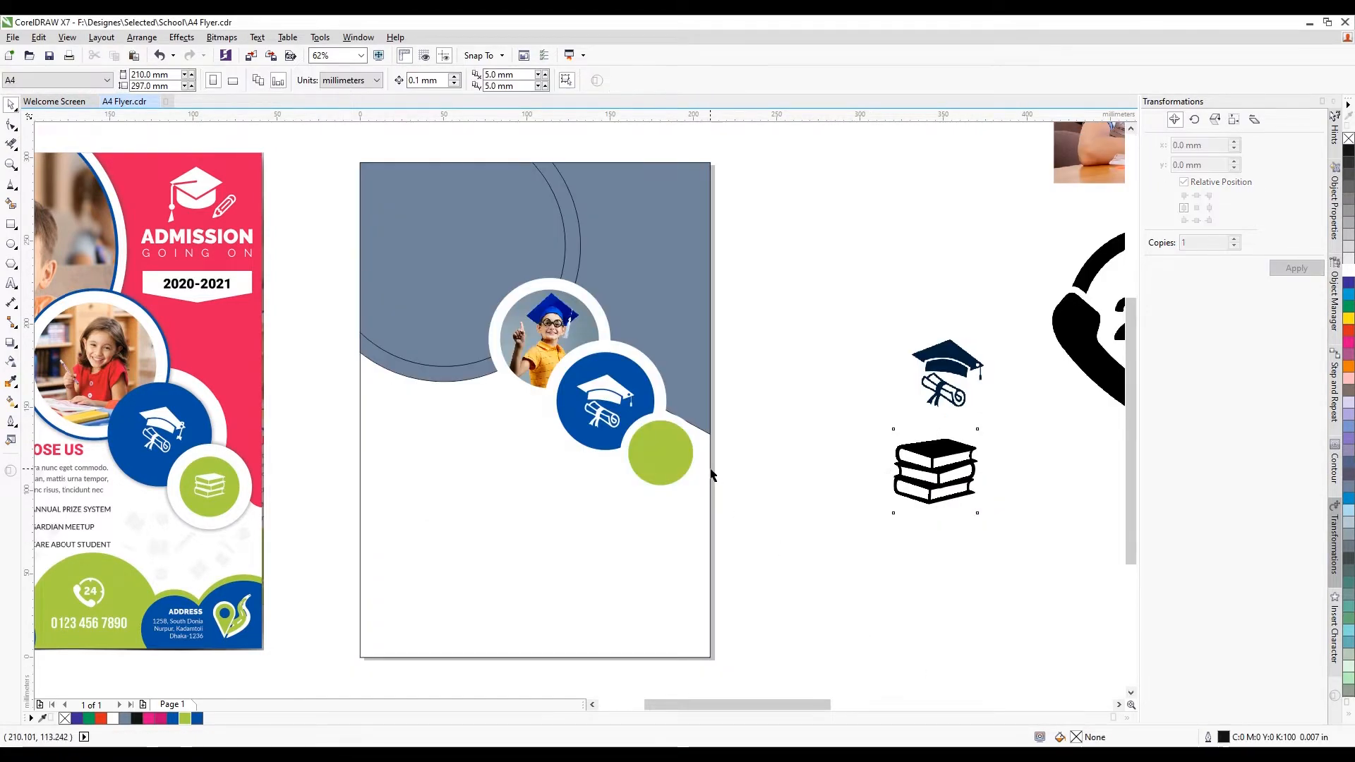
Shrink the original books picture and centre it on the green circle
drag(932, 485, 828, 474)
scroll(878, 401, up, 2)
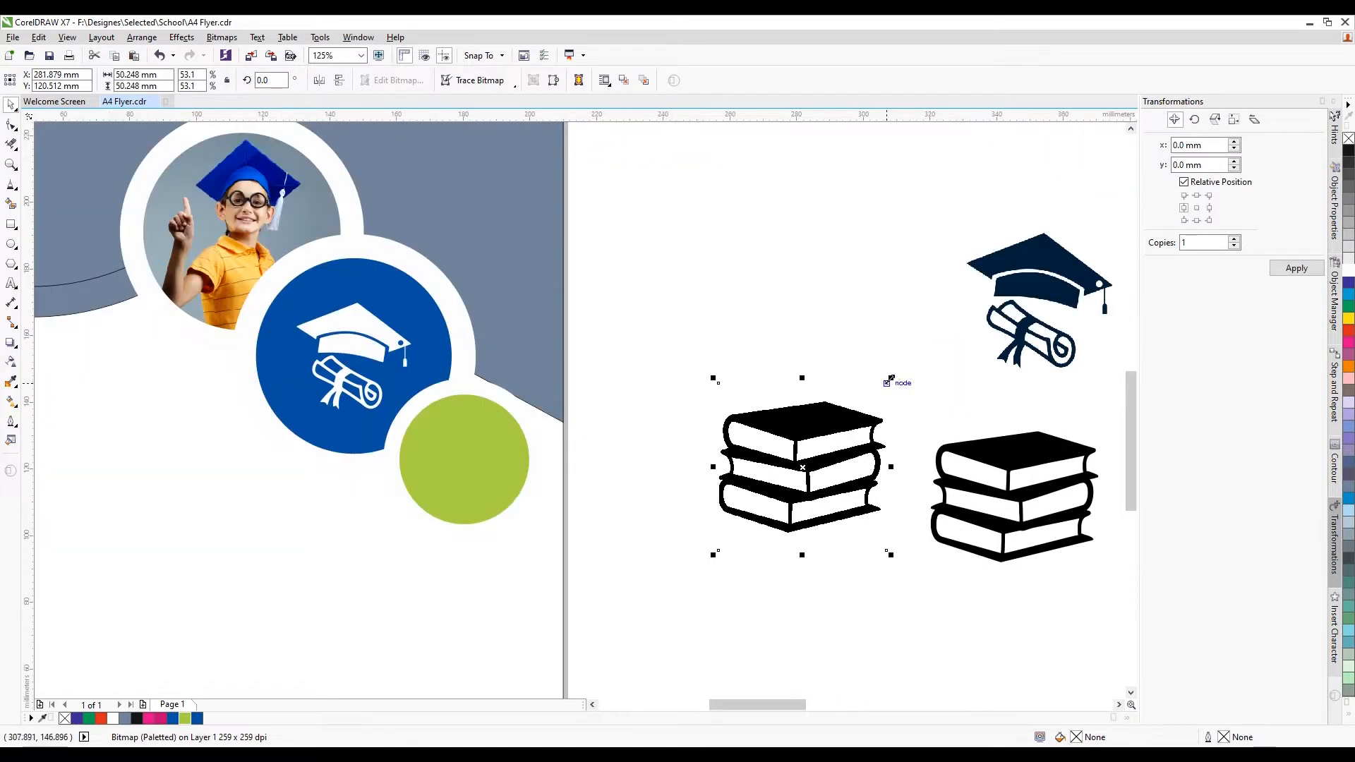
drag(890, 381, 817, 451)
drag(782, 497, 475, 459)
scroll(487, 463, up, 2)
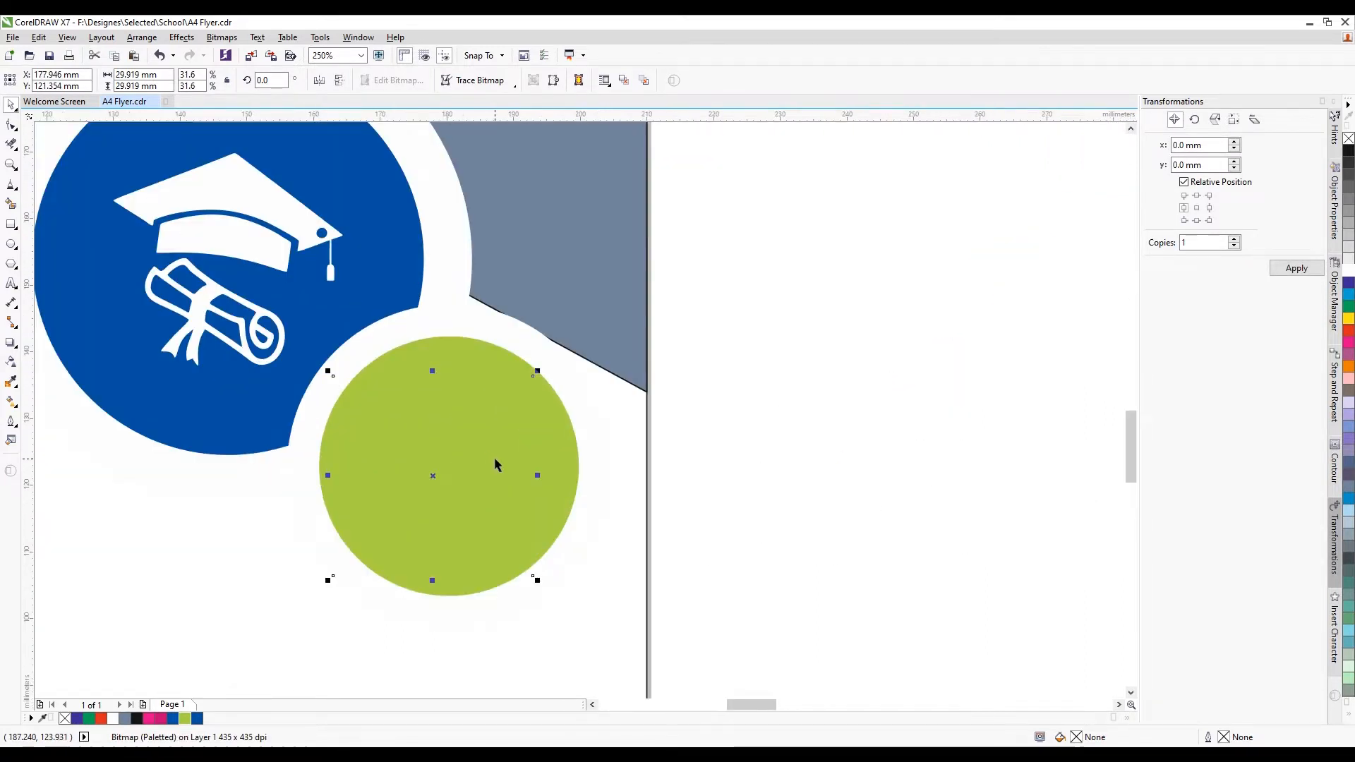
key(shift+Page_Up)
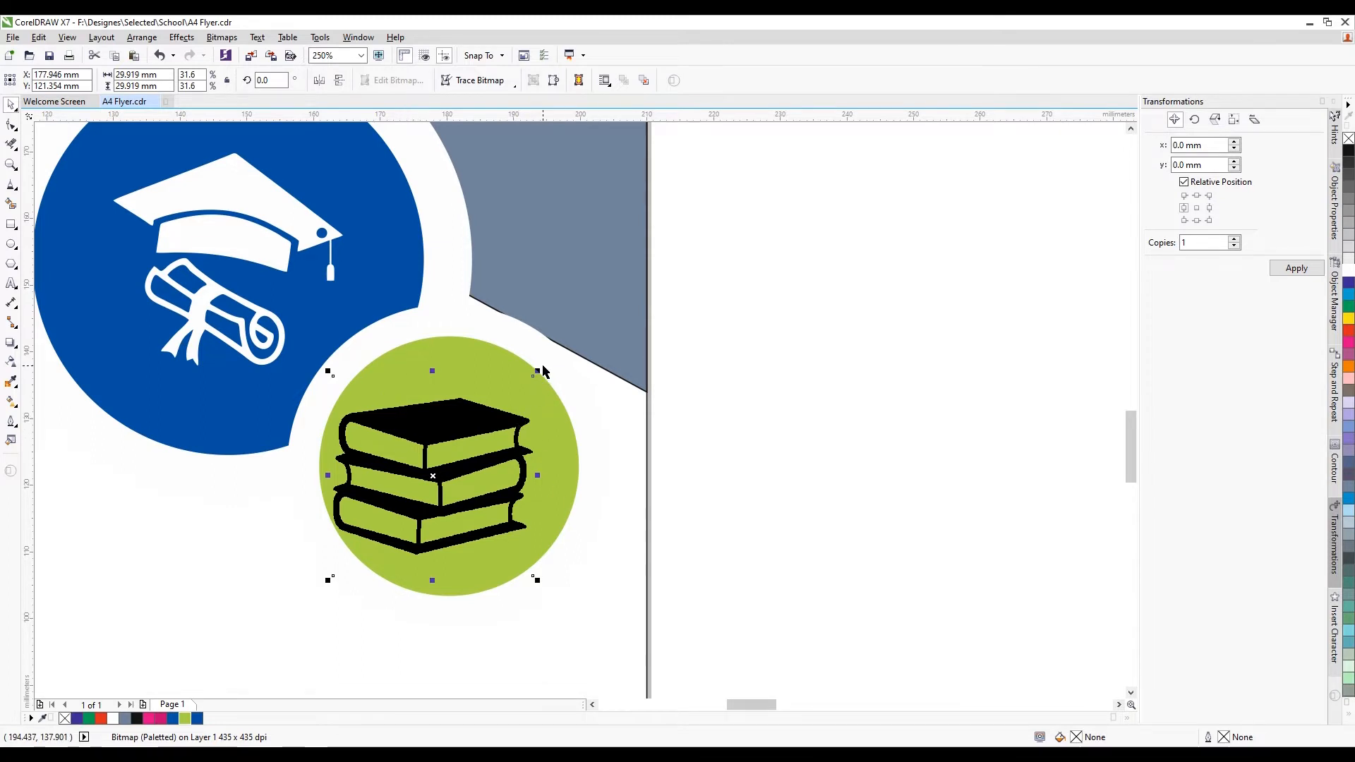
drag(540, 367, 484, 424)
shift+click(550, 459)
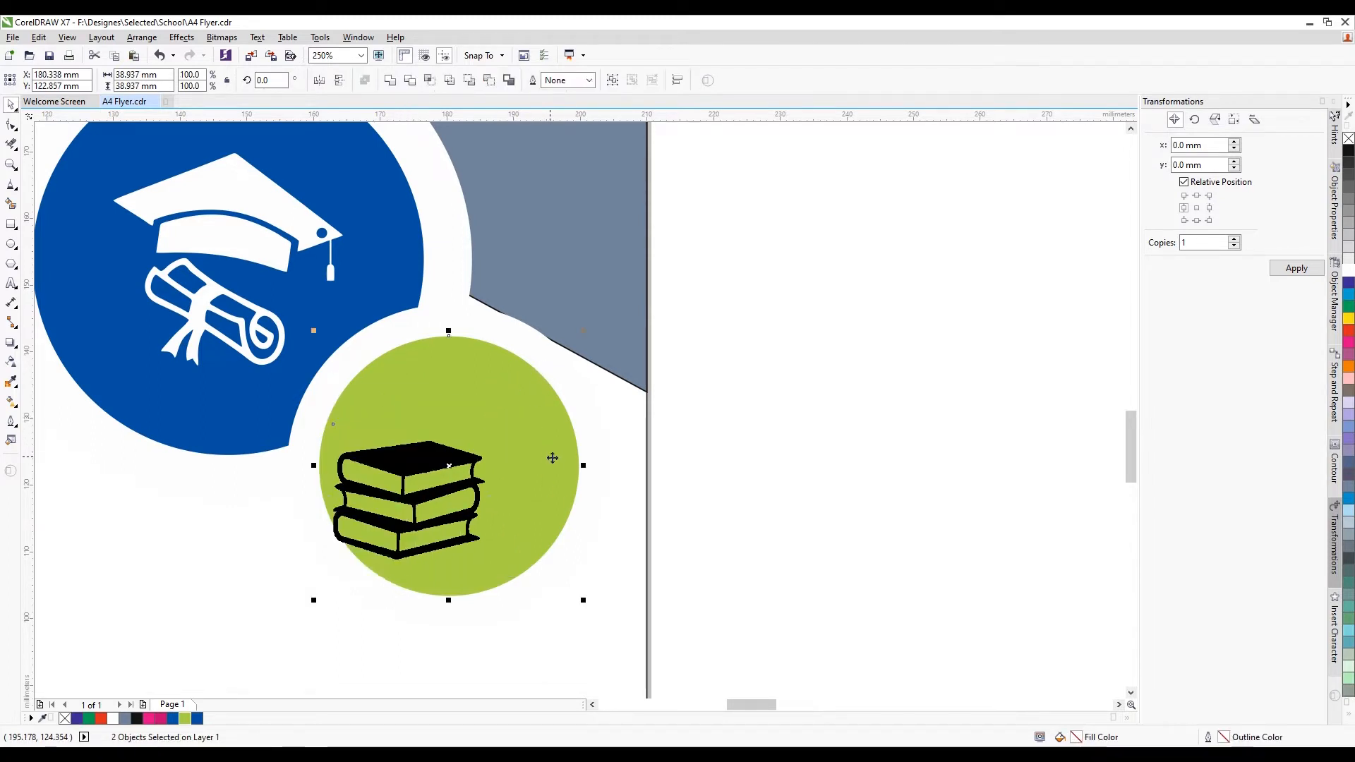
key(e)
key(c)
click(753, 478)
Swap the small picture for the traced books, shrunk onto the green circle
click(483, 472)
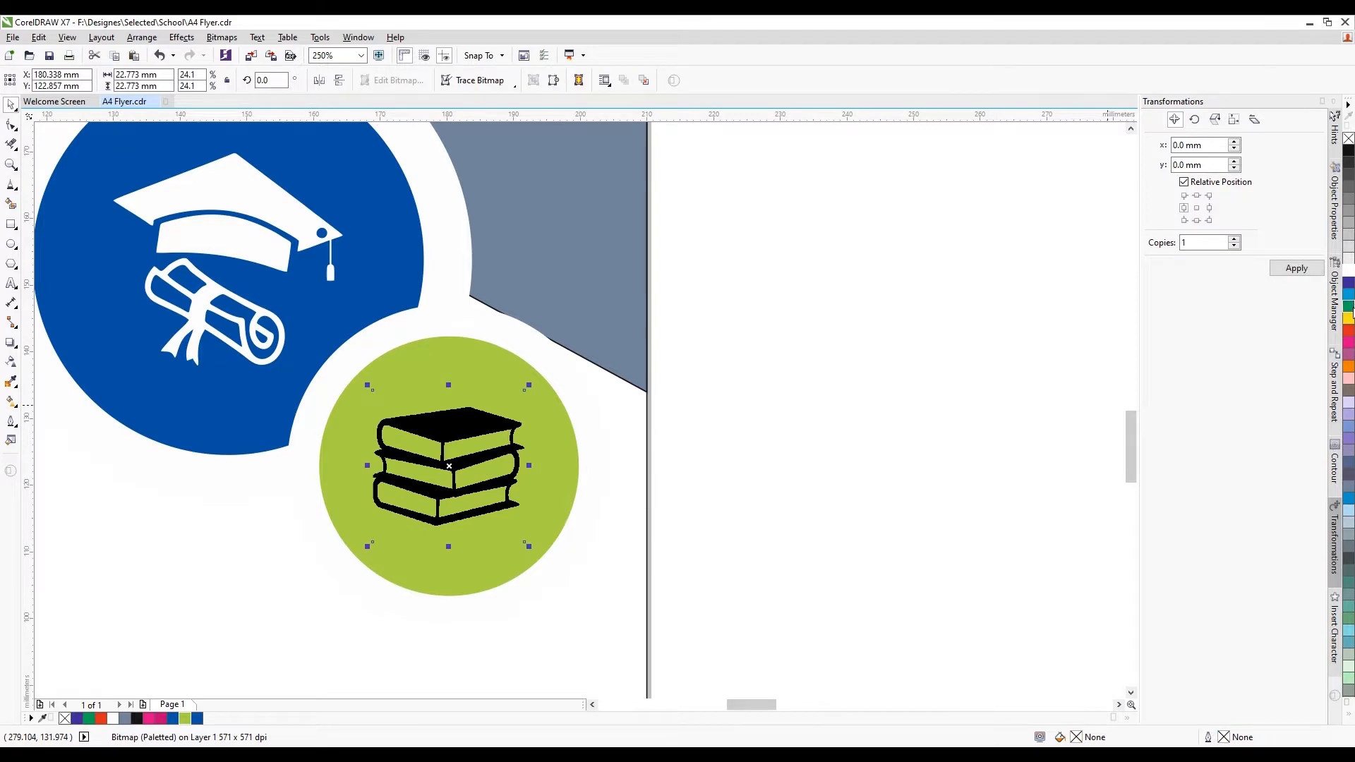
scroll(766, 371, down, 2)
drag(824, 432, 674, 451)
scroll(616, 407, up, 1)
drag(495, 406, 823, 350)
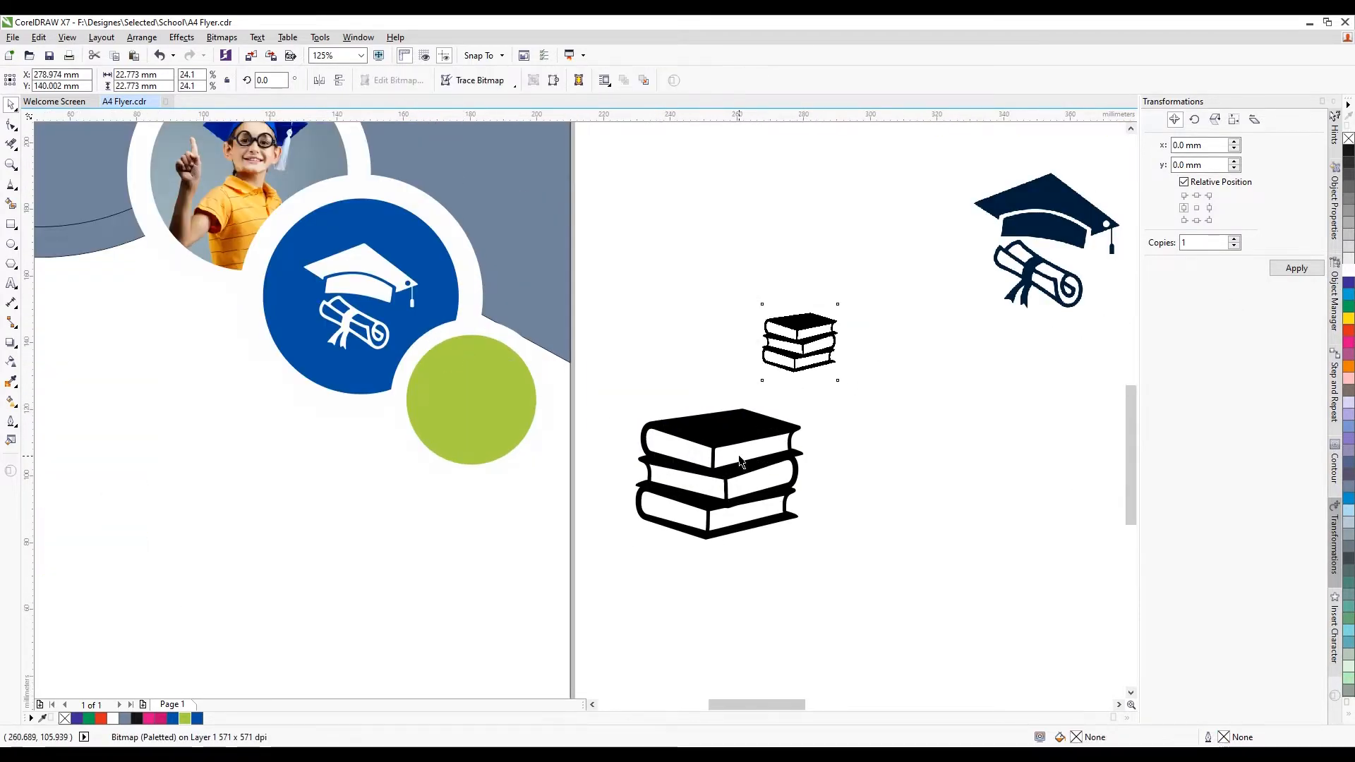
drag(809, 404, 513, 369)
scroll(512, 369, up, 1)
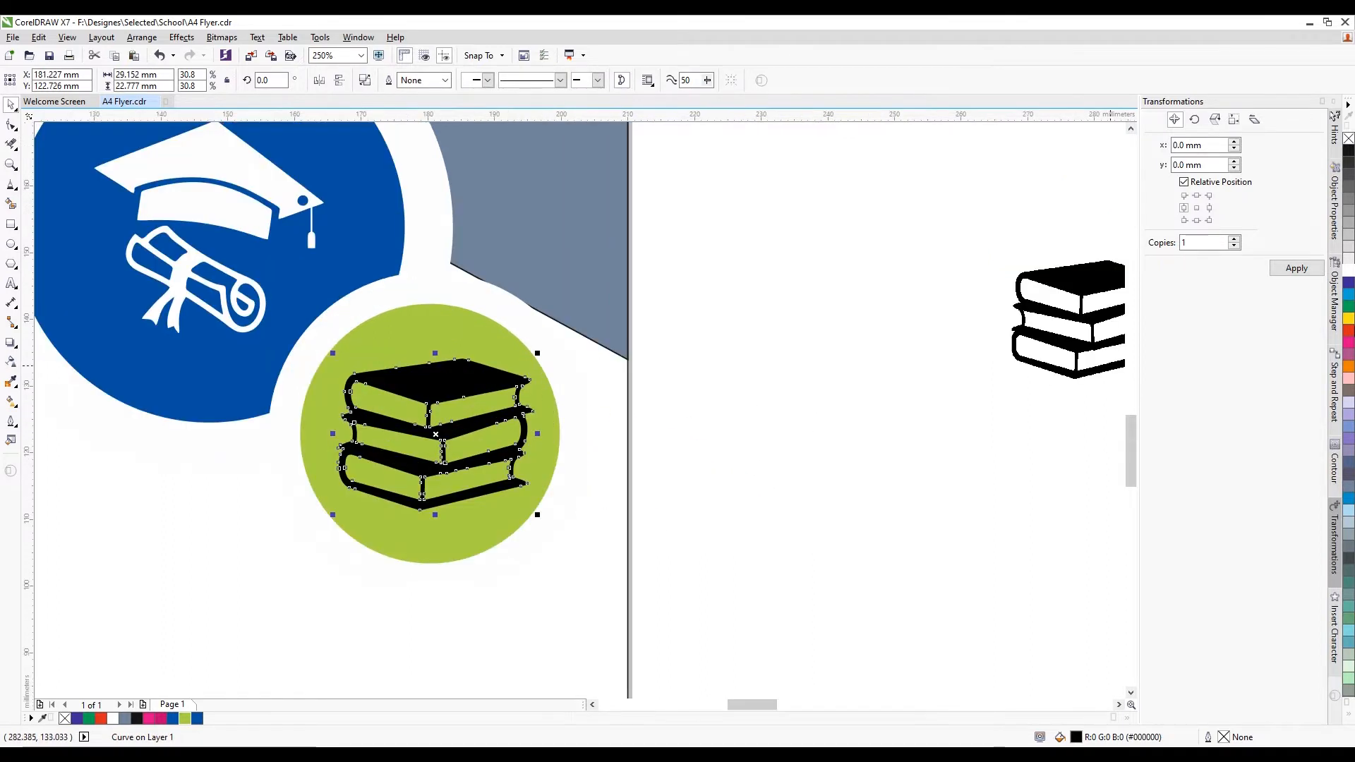
Fill the traced books white, shrink them slightly and centre them on the circle
click(1346, 269)
scroll(489, 393, up, 1)
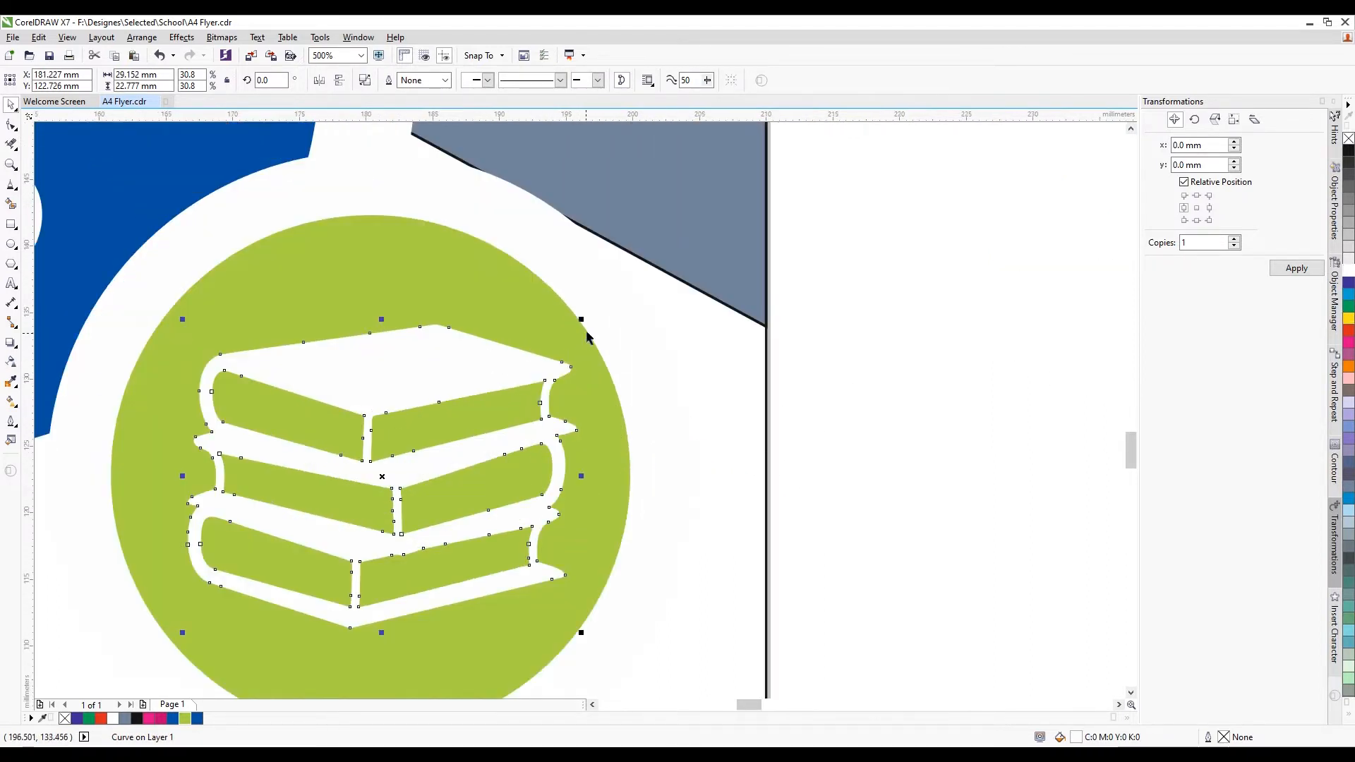
drag(580, 317, 534, 350)
shift+click(575, 430)
key(c)
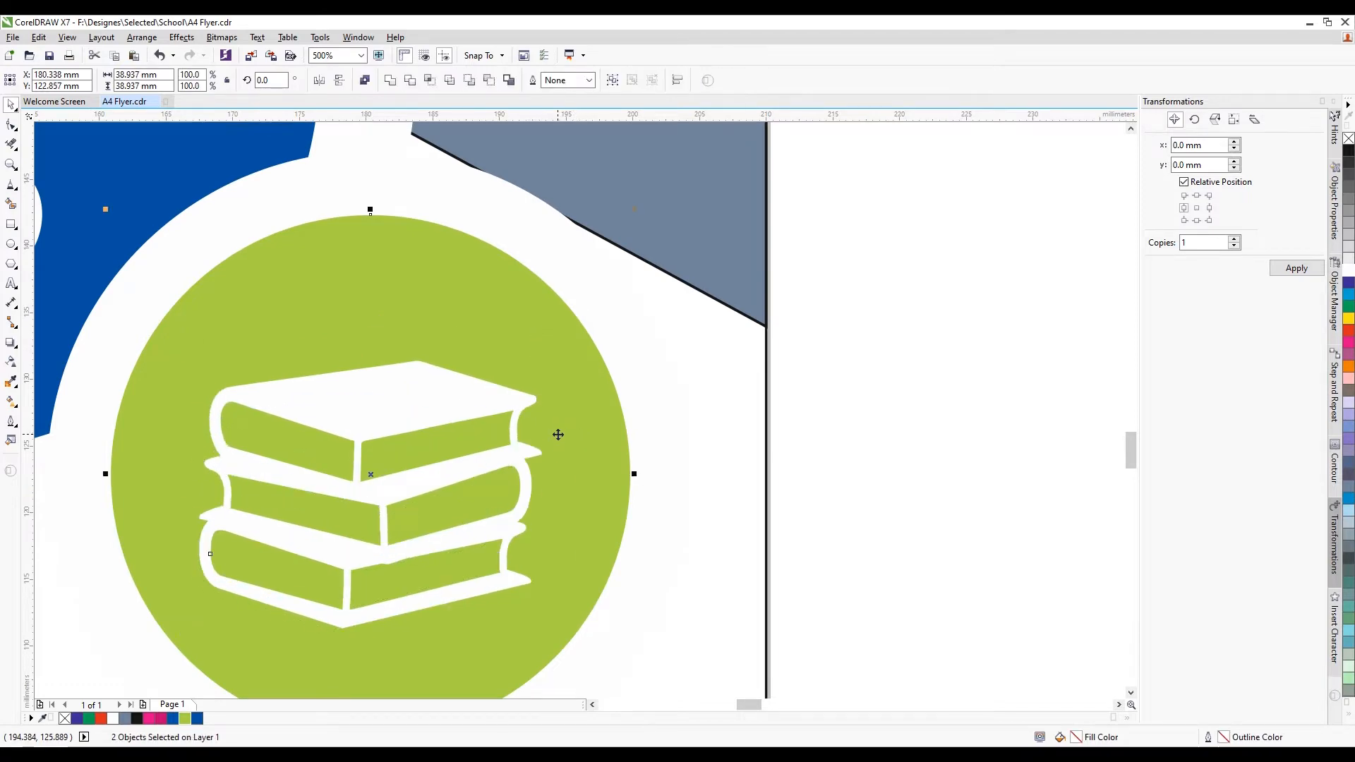
key(e)
scroll(552, 339, down, 3)
click(669, 385)
scroll(663, 363, down, 2)
scroll(641, 356, up, 2)
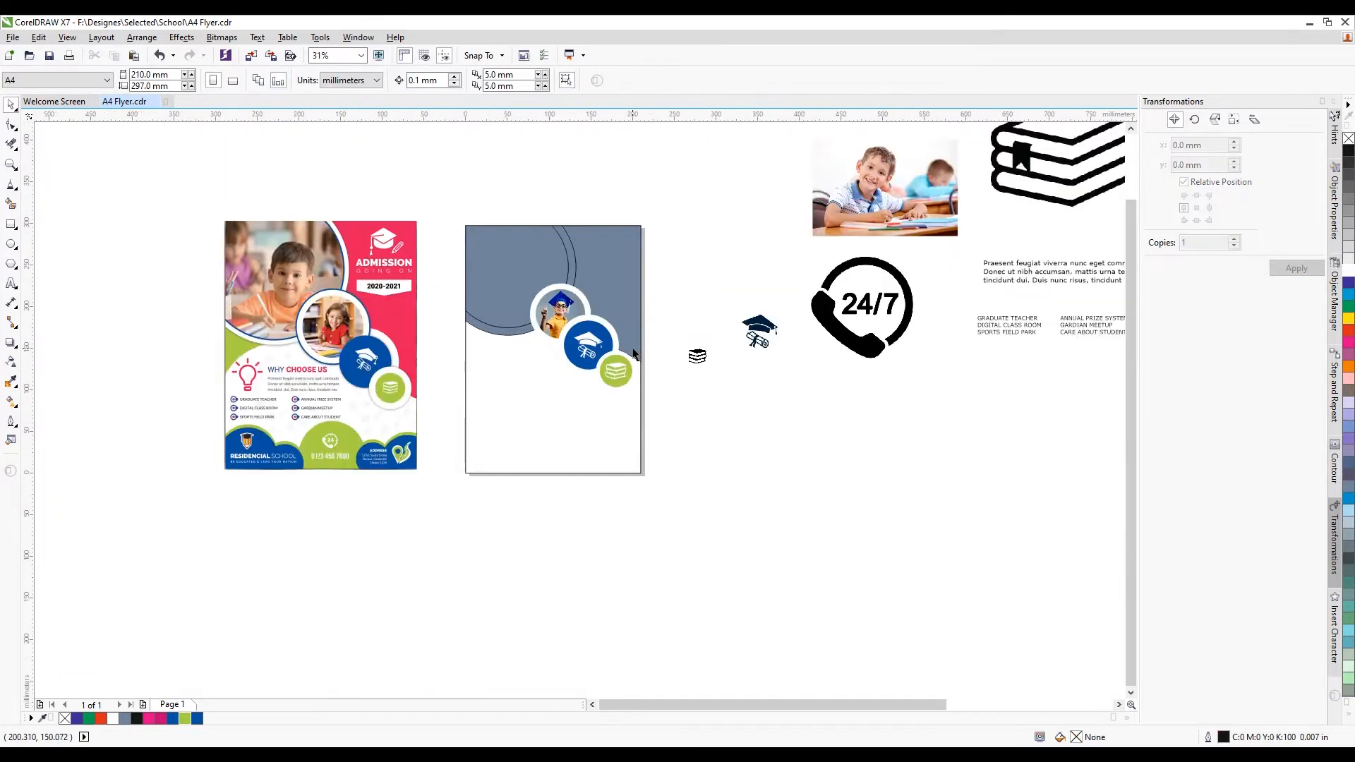
Group the green circle with its ring and books icon
drag(730, 324, 530, 504)
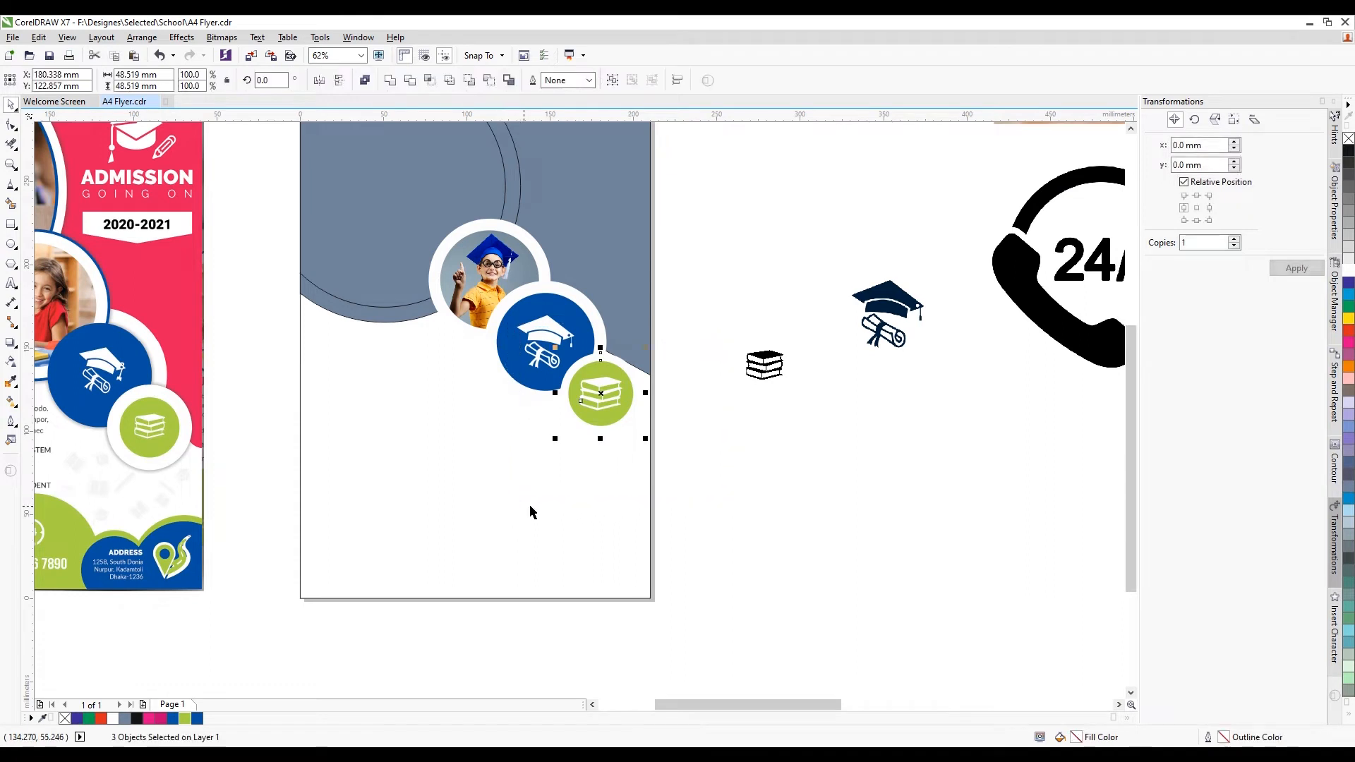
scroll(607, 375, up, 1)
key(ctrl+g)
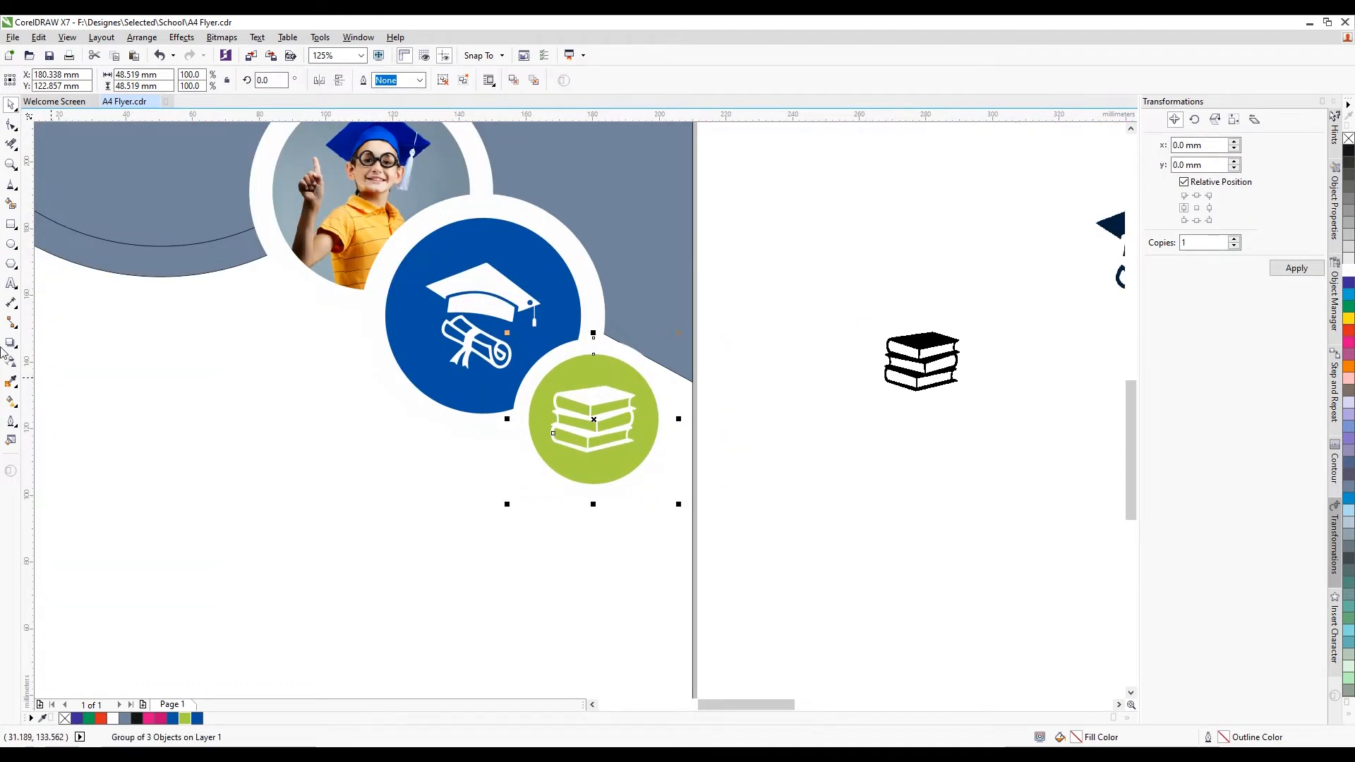
Add a drop shadow beneath the green circle group at 72 opacity
click(9, 344)
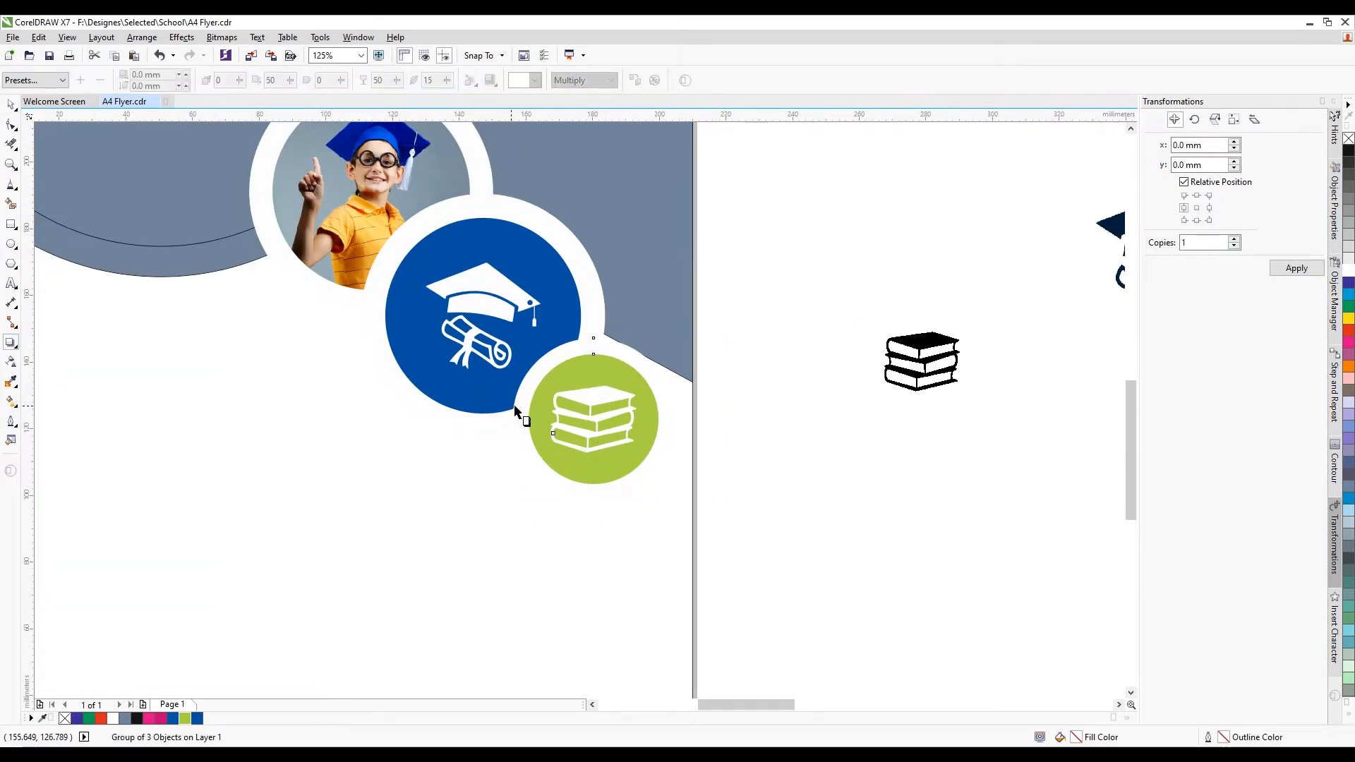
drag(516, 407, 674, 418)
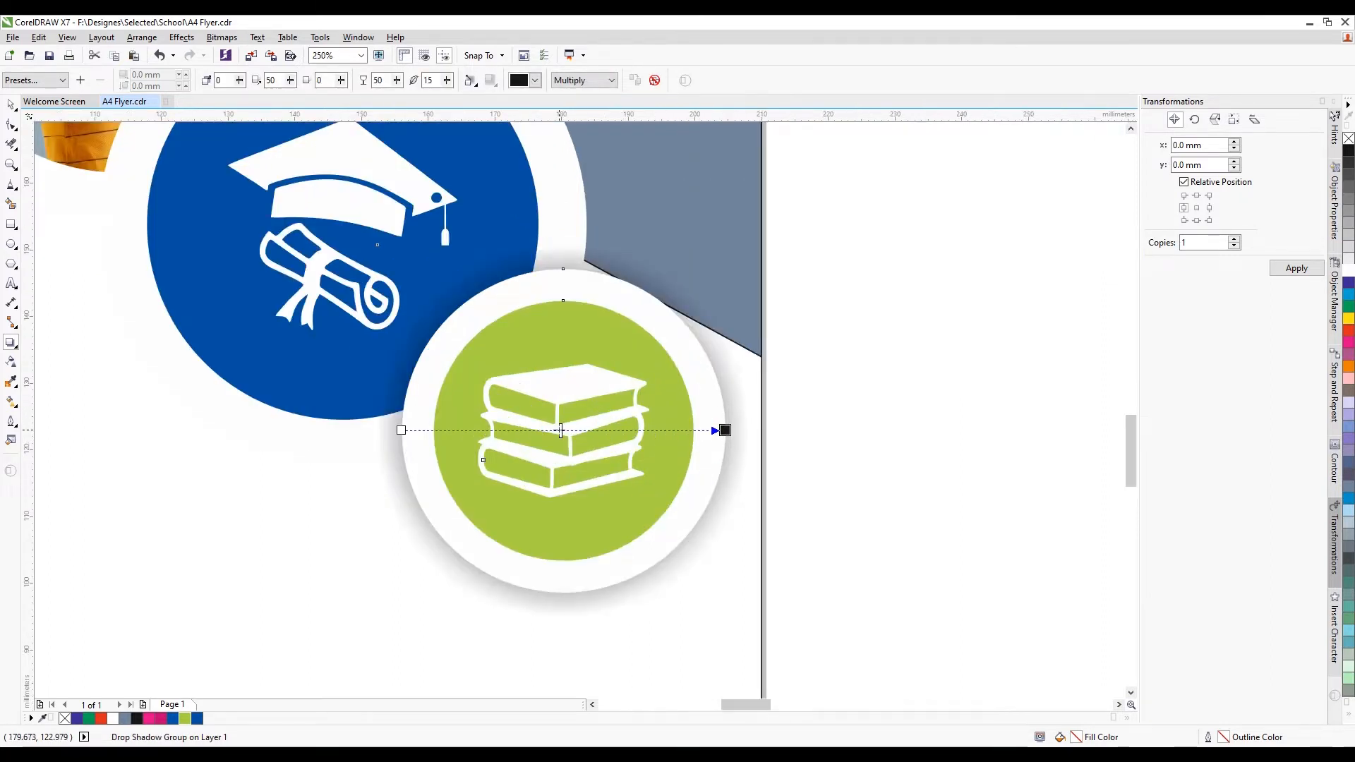
drag(562, 430, 619, 428)
click(9, 106)
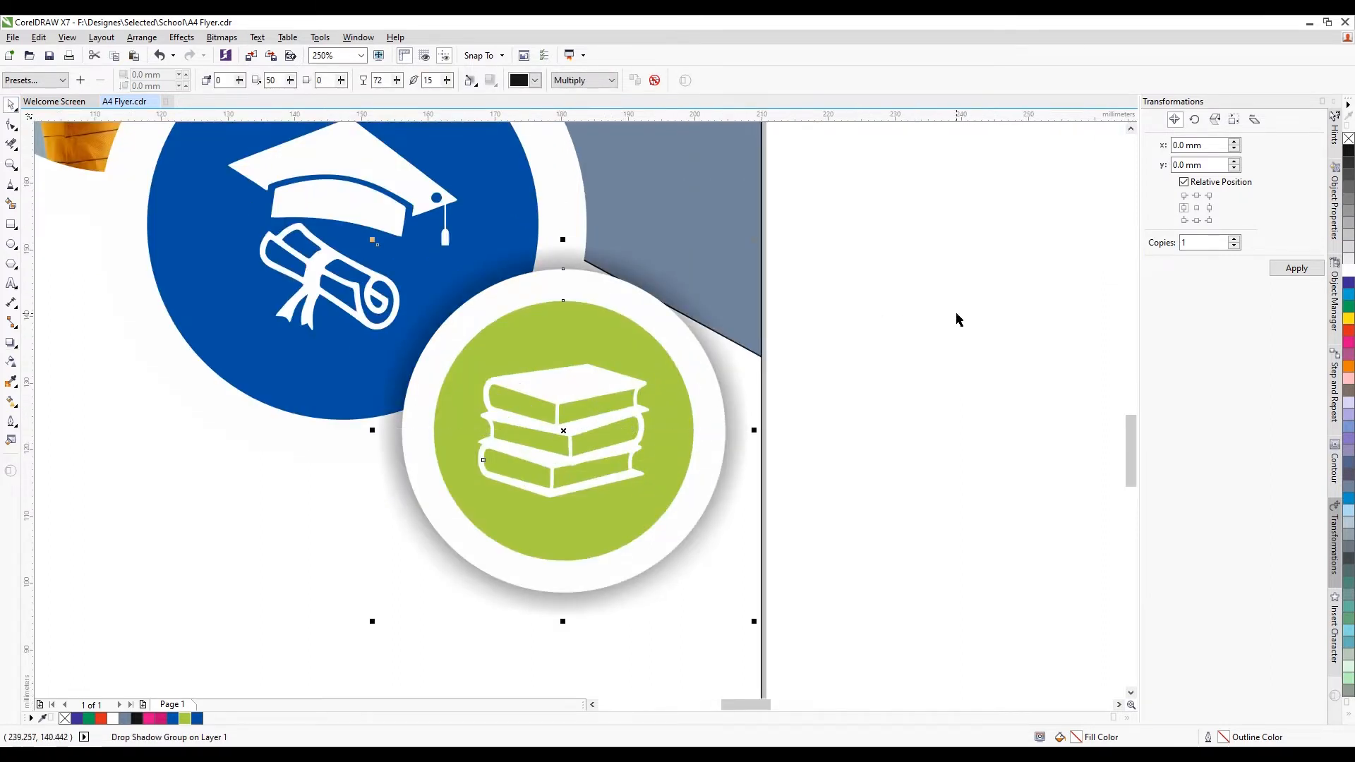
click(958, 318)
scroll(592, 360, down, 3)
scroll(515, 338, up, 2)
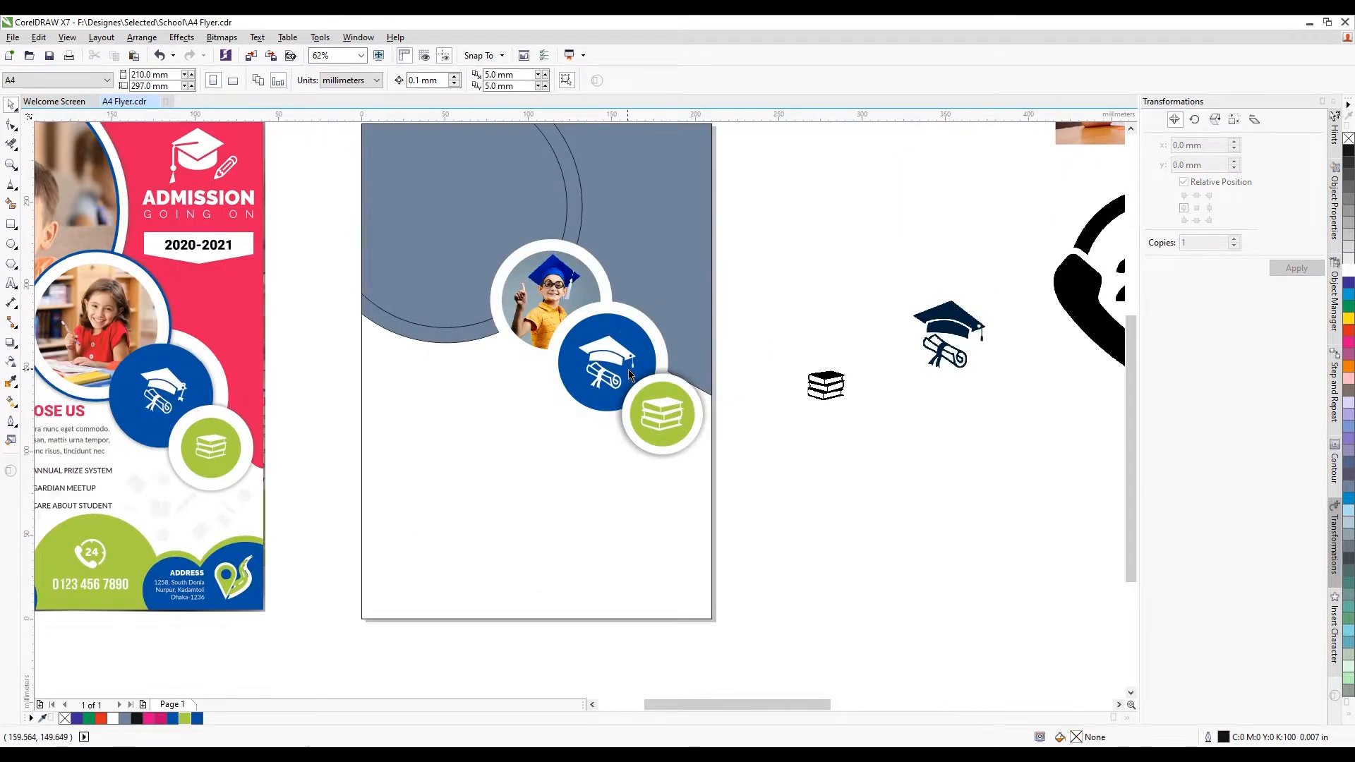
Give the circle behind the boy's photo a 0.0625 in round-cornered outline in the flyer's blue
scroll(629, 370, down, 1)
scroll(607, 303, up, 2)
click(648, 308)
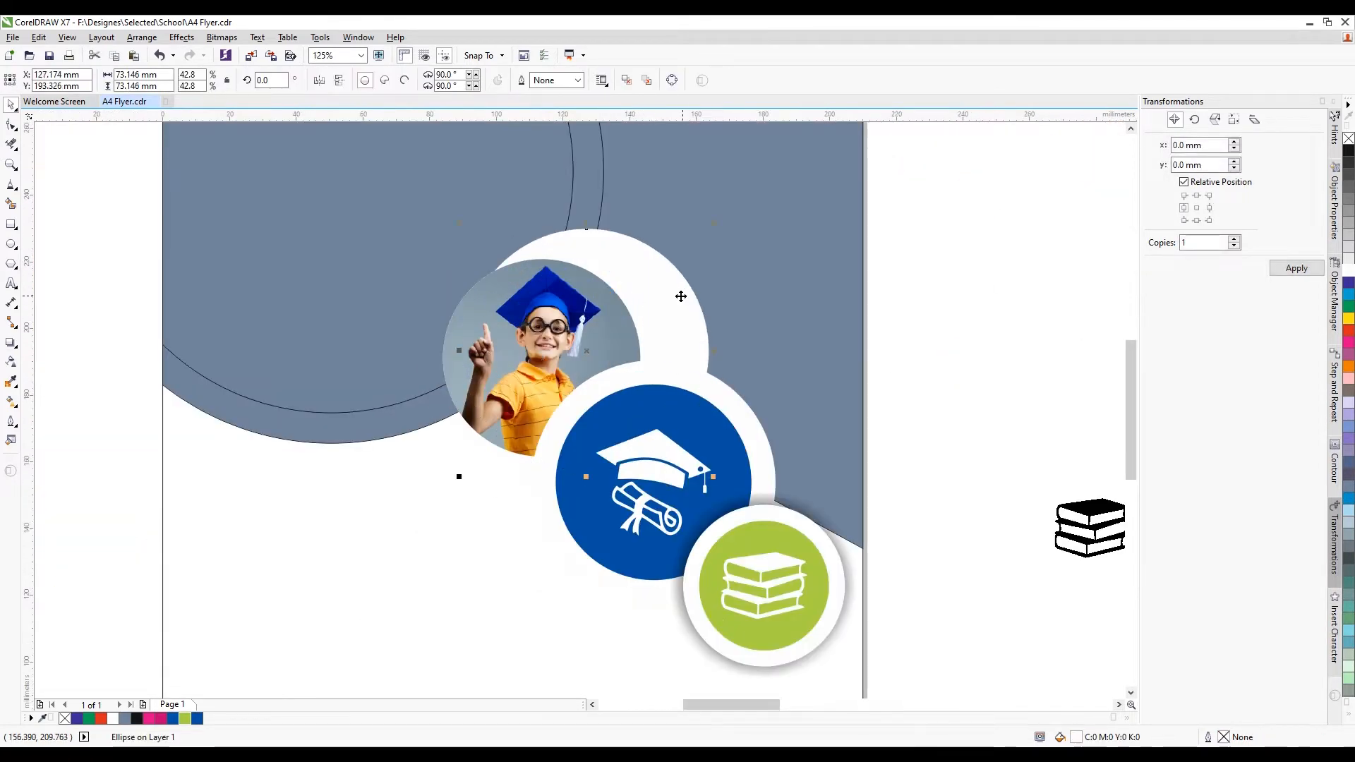
drag(664, 311, 618, 319)
scroll(675, 366, down, 2)
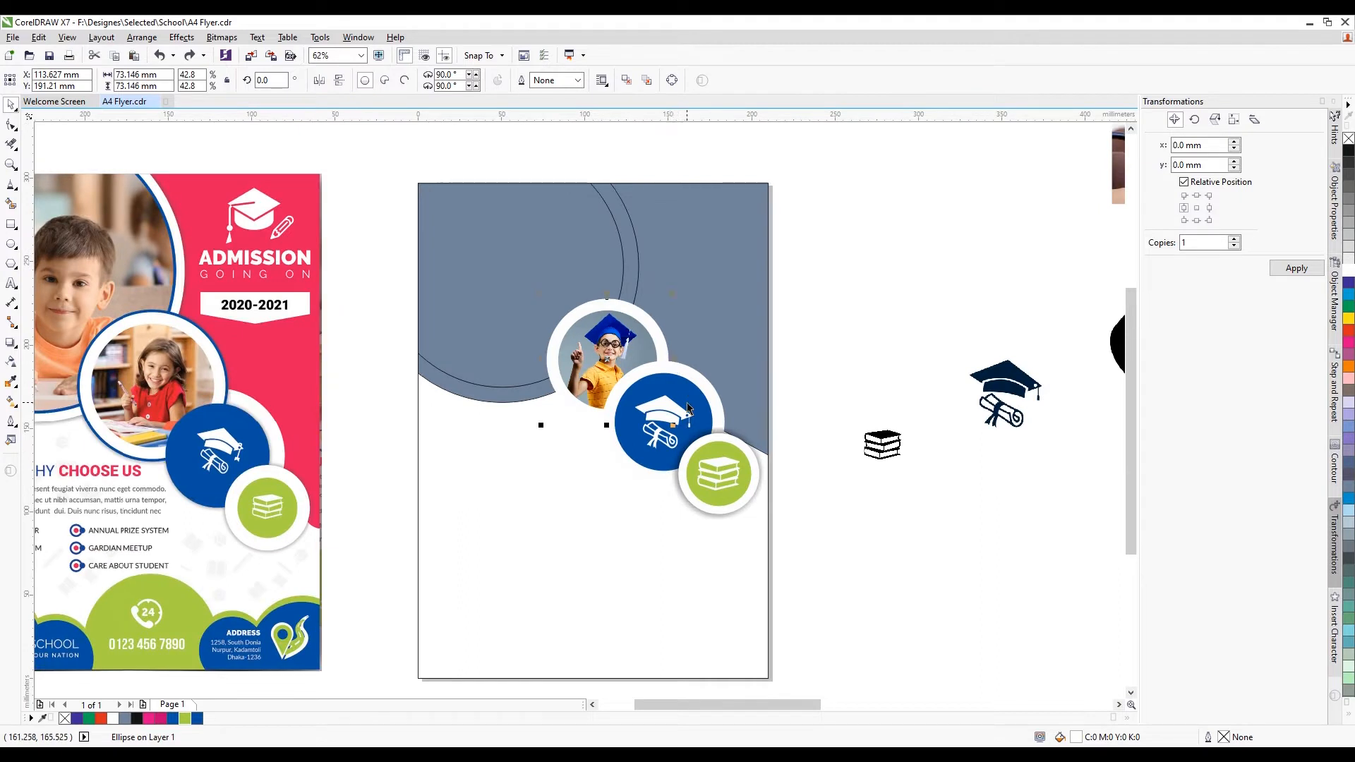
key(F12)
click(586, 296)
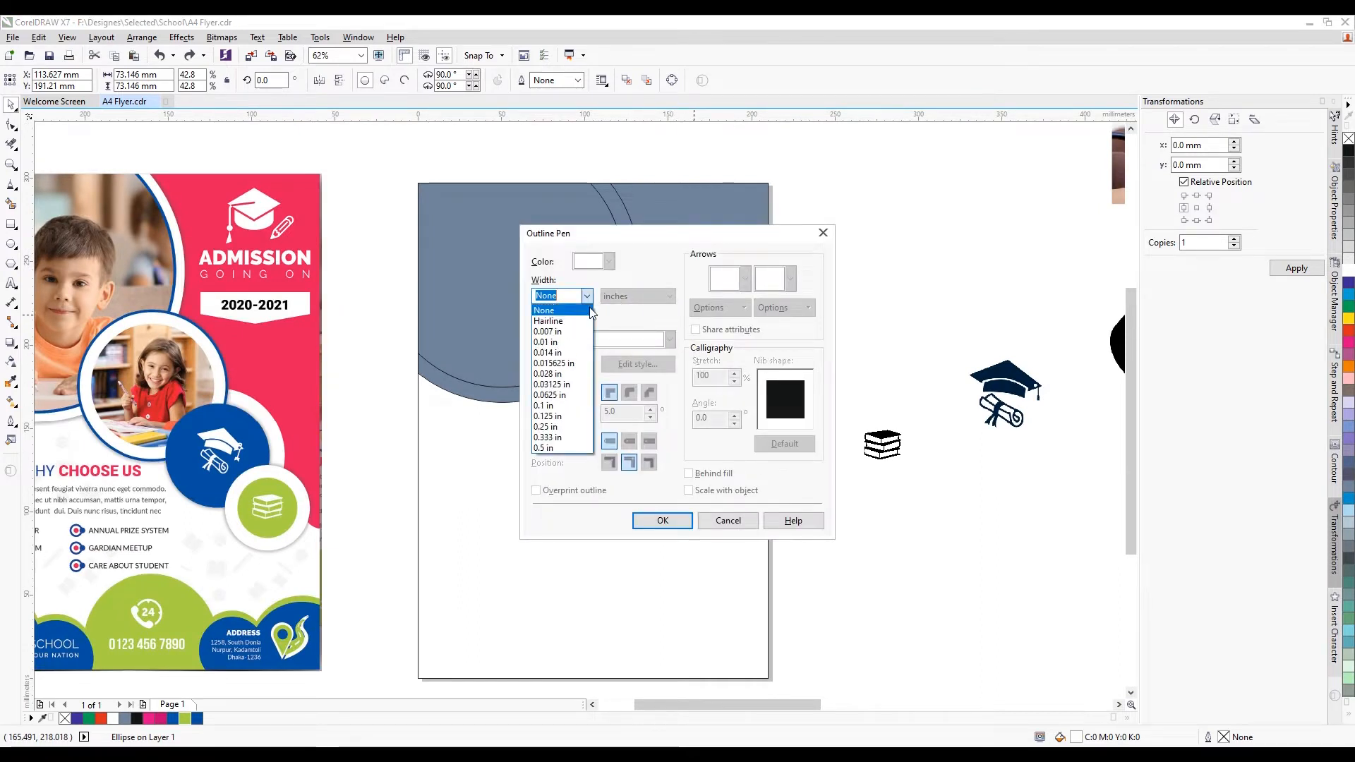
click(574, 395)
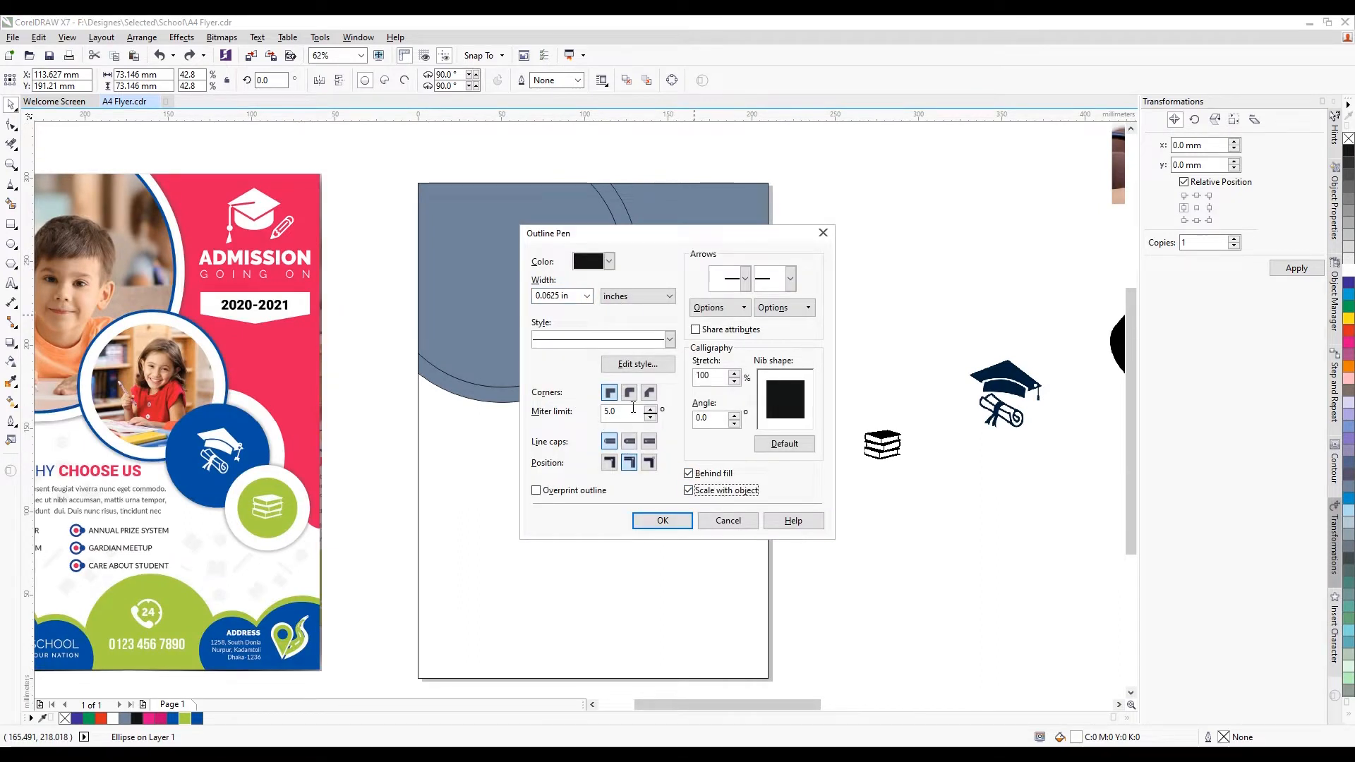
click(629, 393)
click(609, 261)
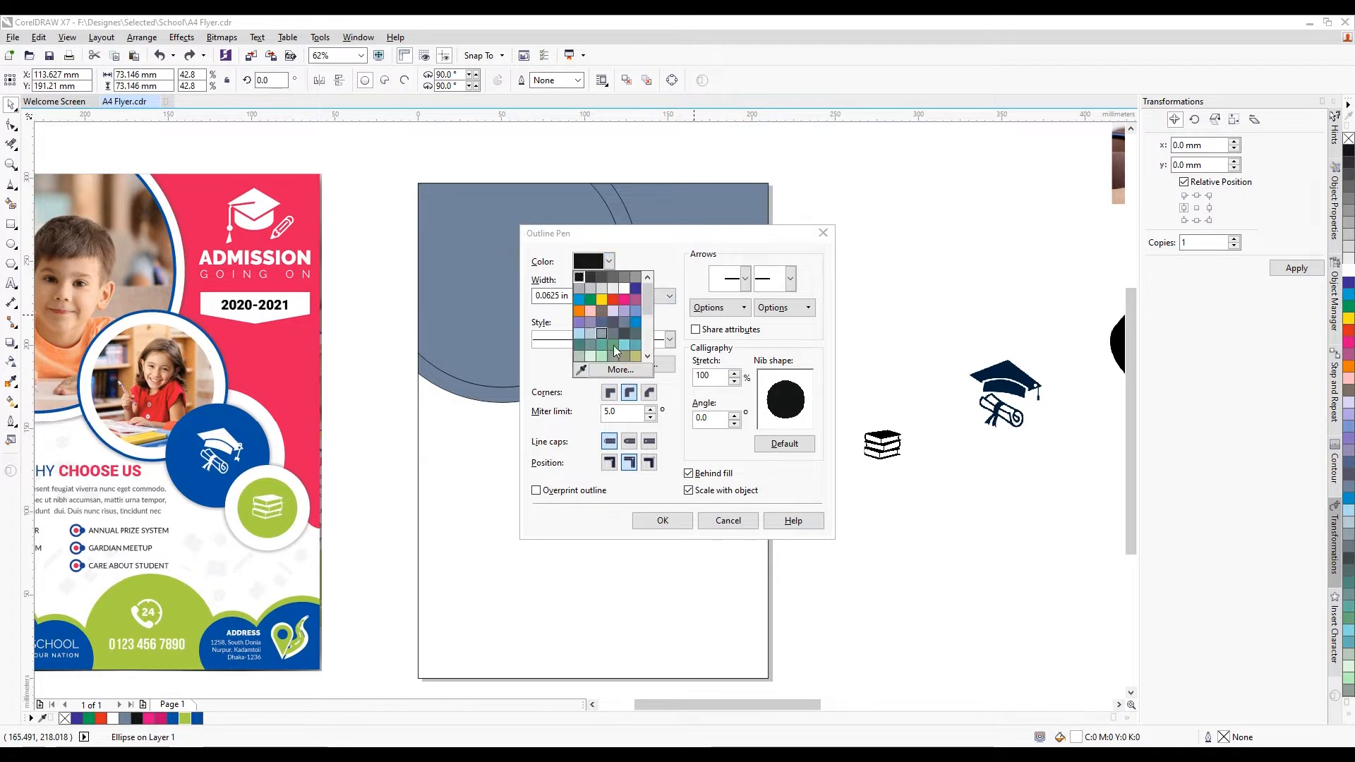
click(582, 369)
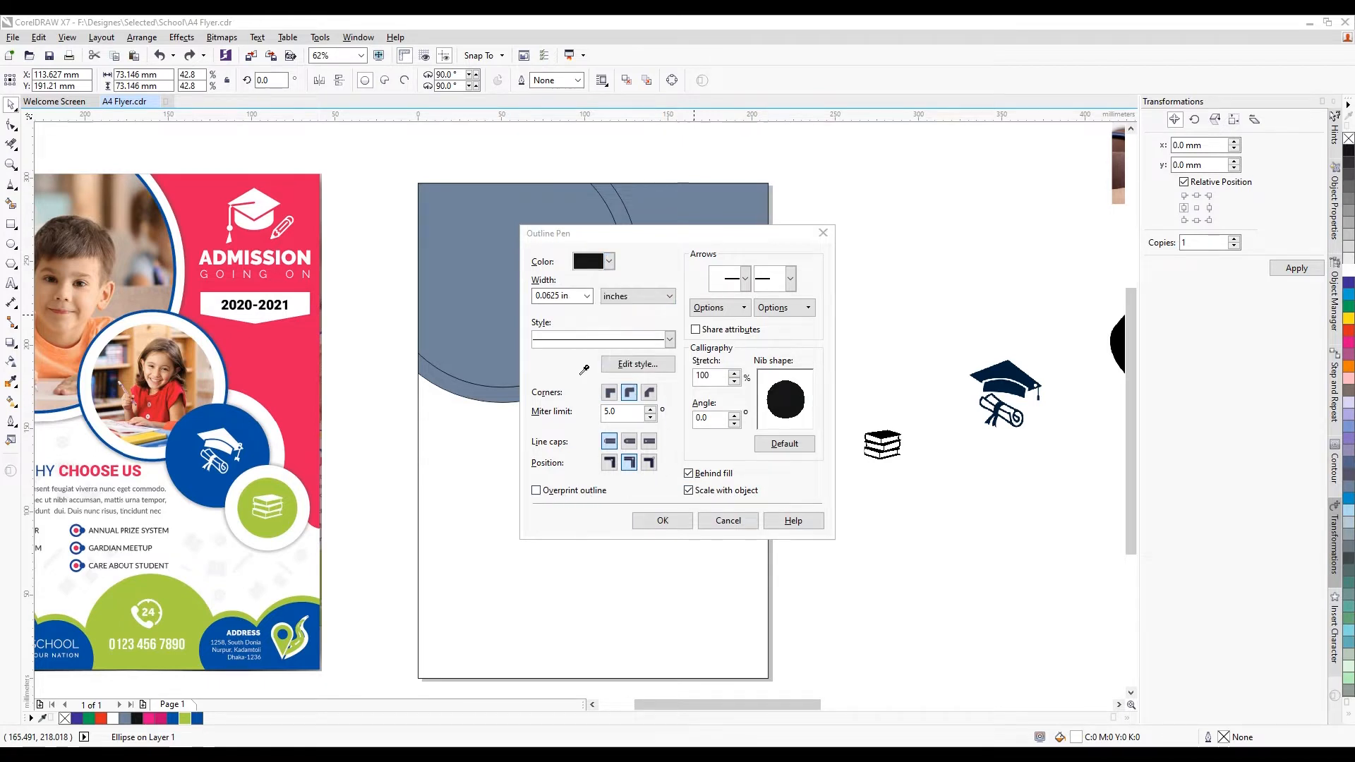
click(261, 447)
click(662, 520)
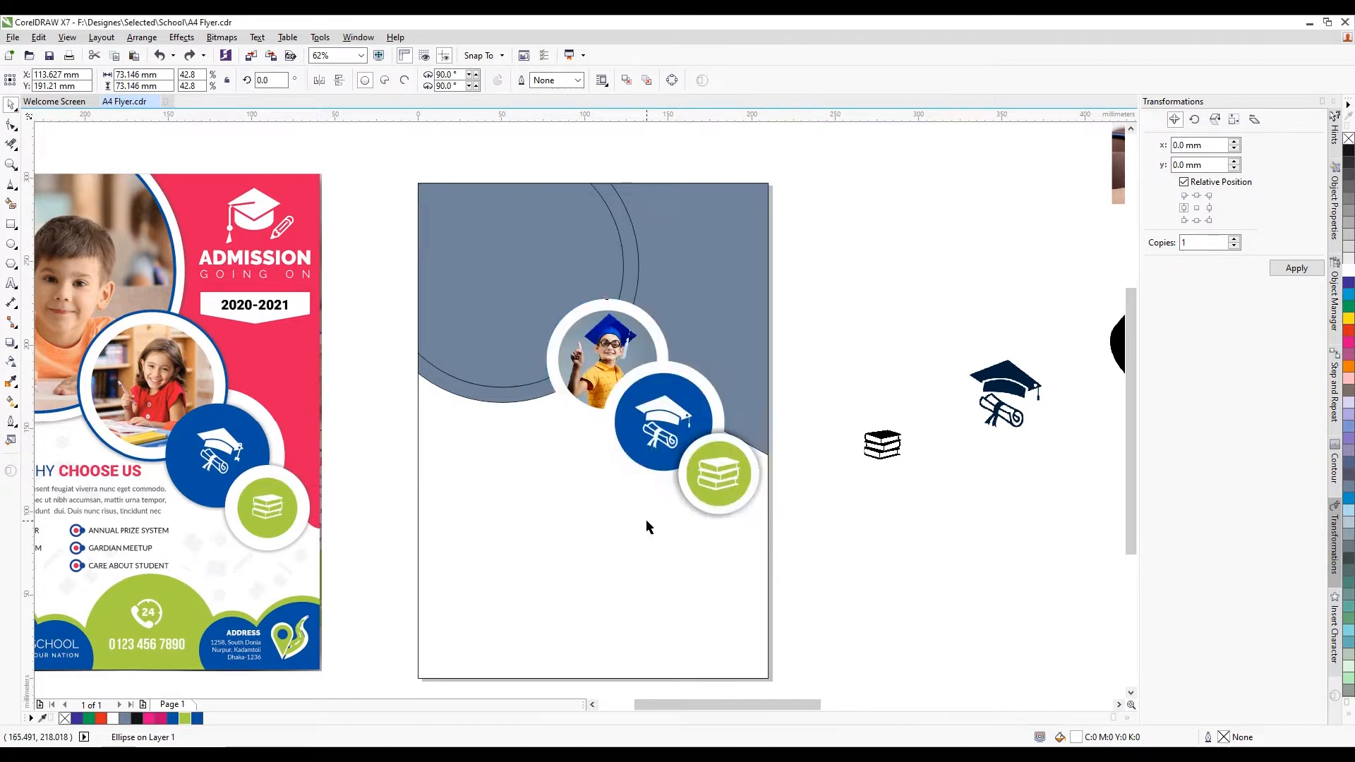
Try moving and reordering the ring arc curve, undoing both changes
scroll(654, 324, up, 1)
scroll(639, 254, down, 2)
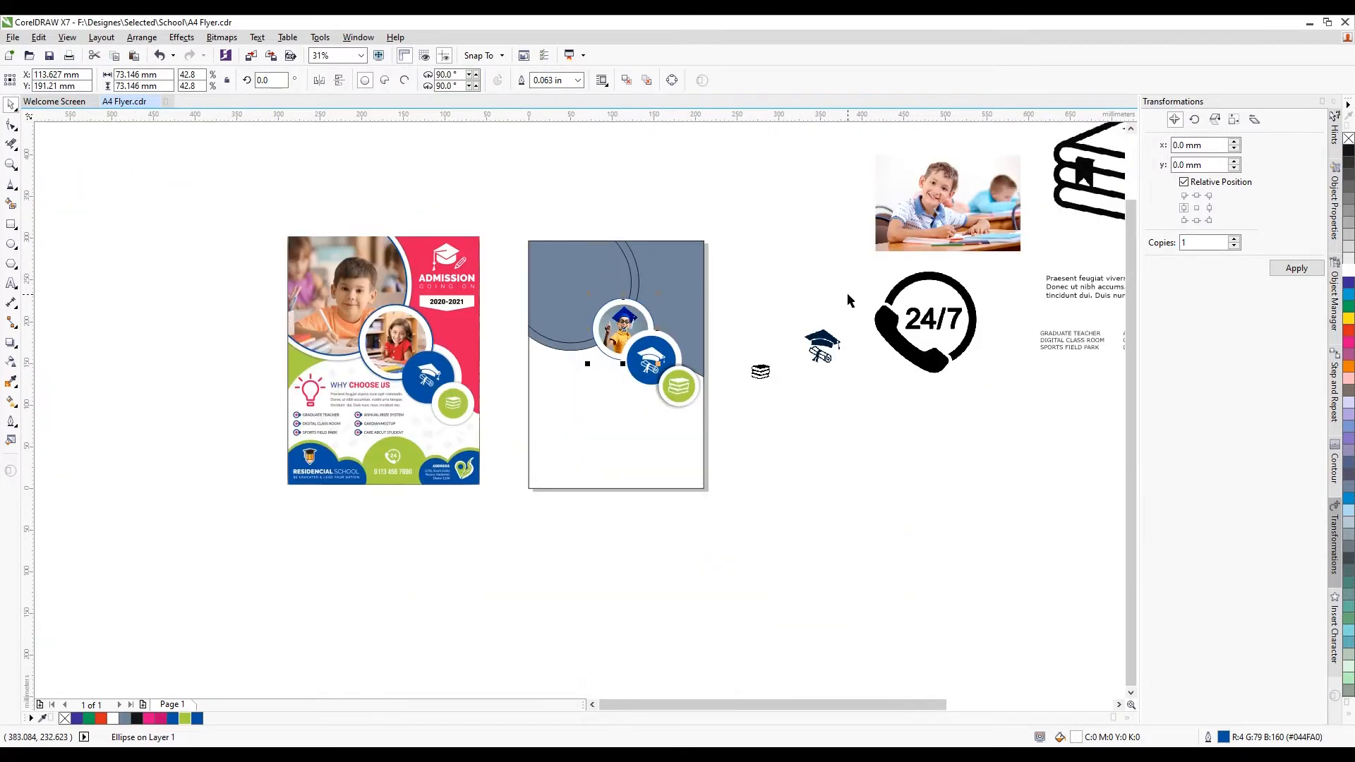
scroll(639, 260, up, 1)
click(619, 284)
drag(632, 287, 619, 260)
key(ctrl+z)
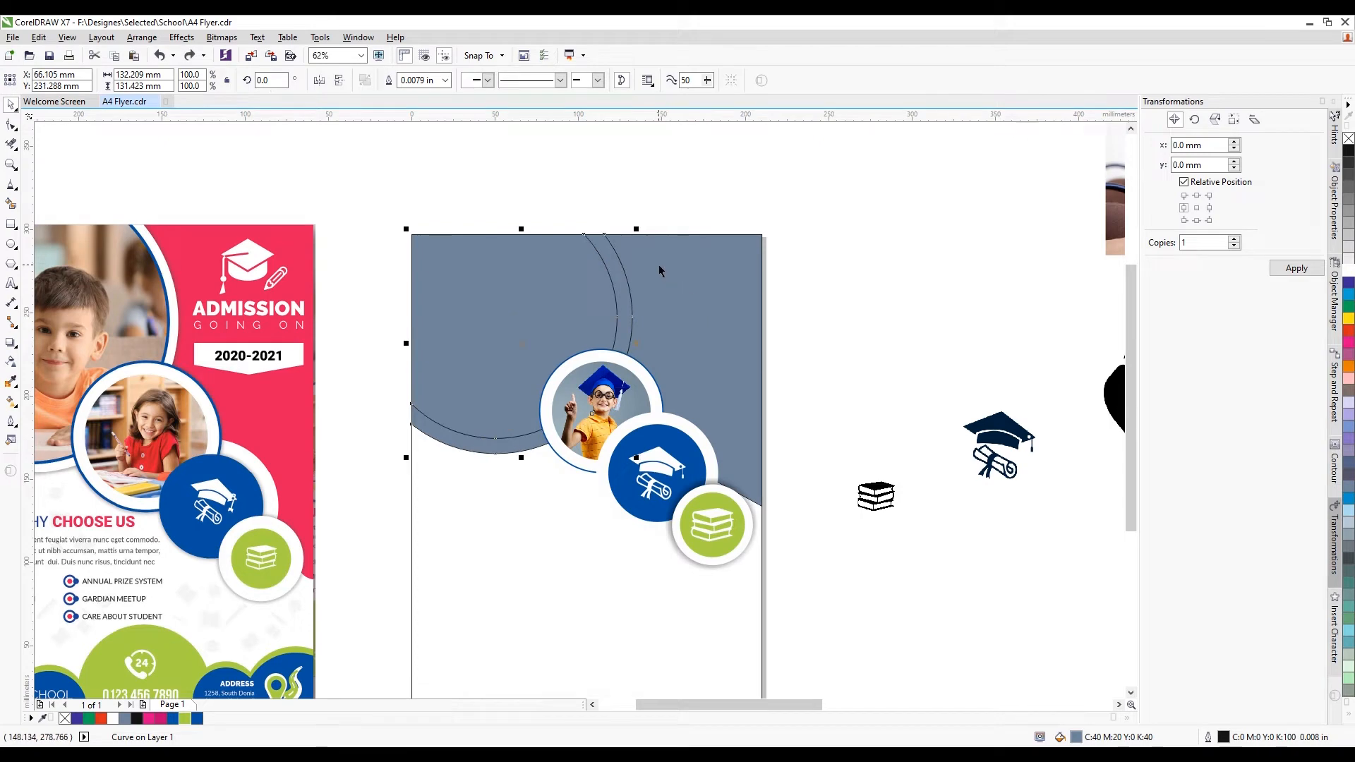
scroll(659, 265, up, 1)
key(shift+Page_Up)
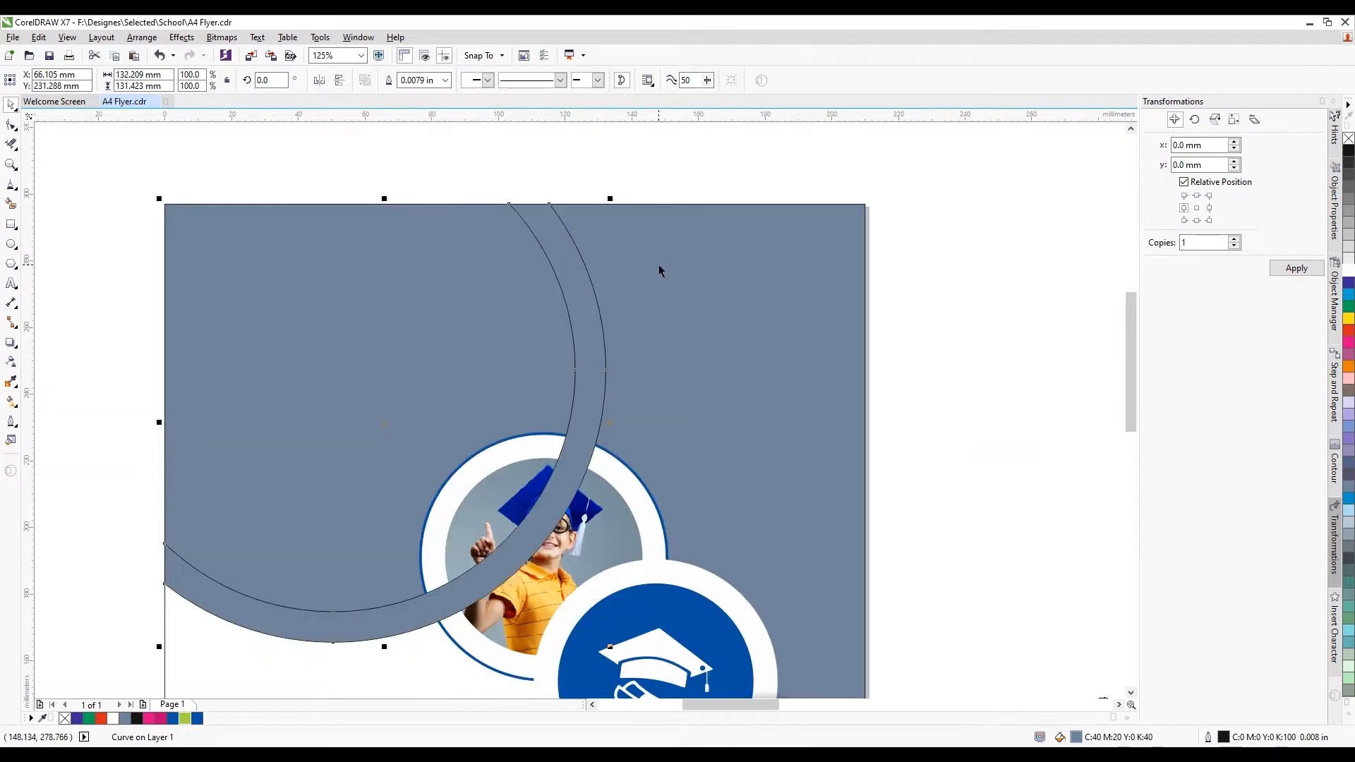
scroll(830, 315, down, 1)
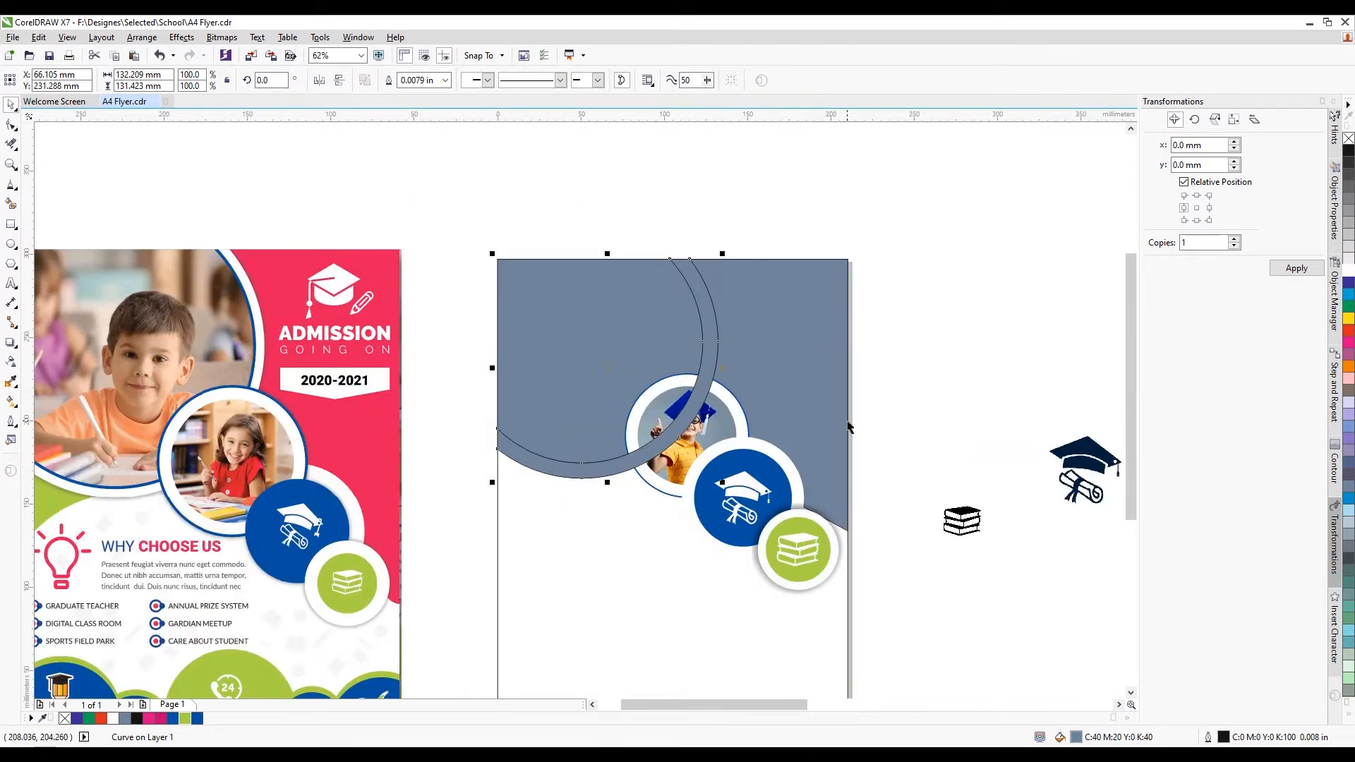
key(ctrl+z)
Start a sampled blue outline on the large grey curve, then cancel it
click(795, 349)
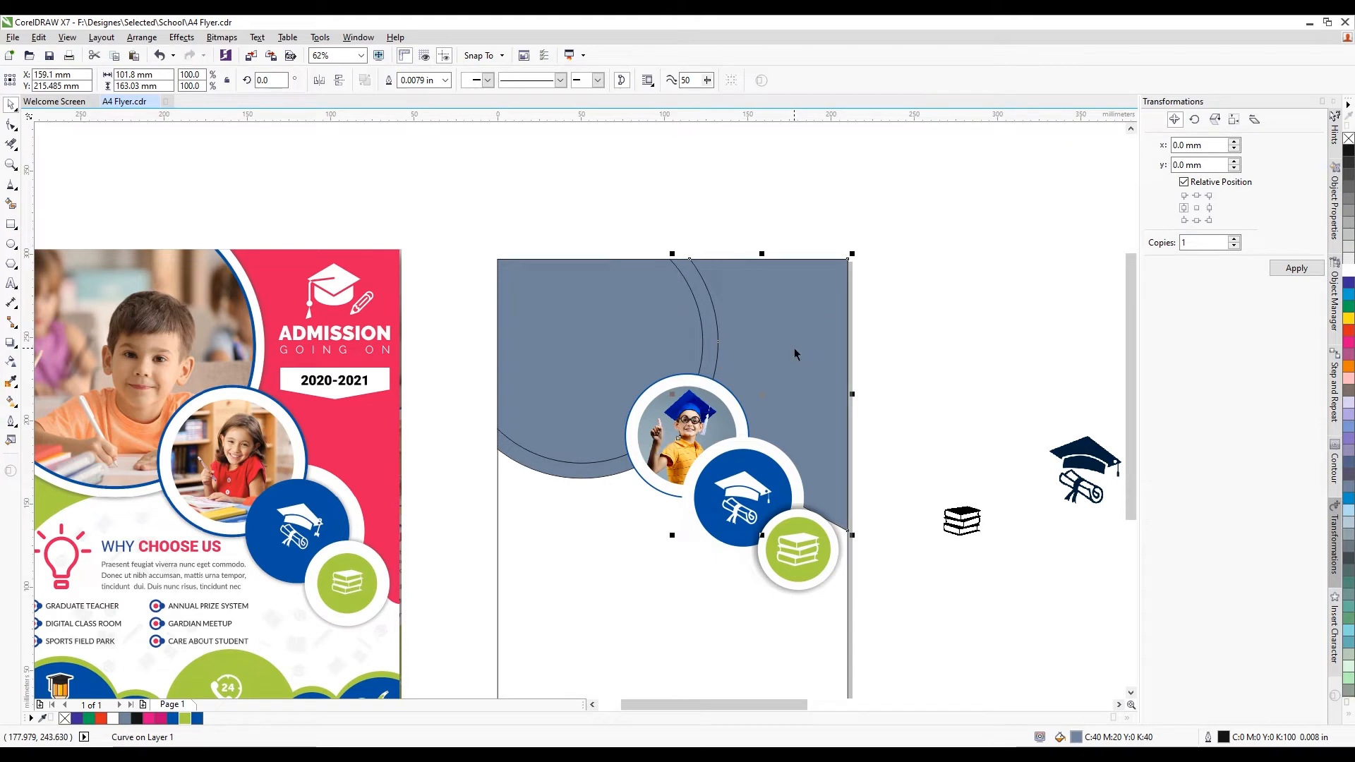
scroll(690, 357, up, 1)
click(689, 357)
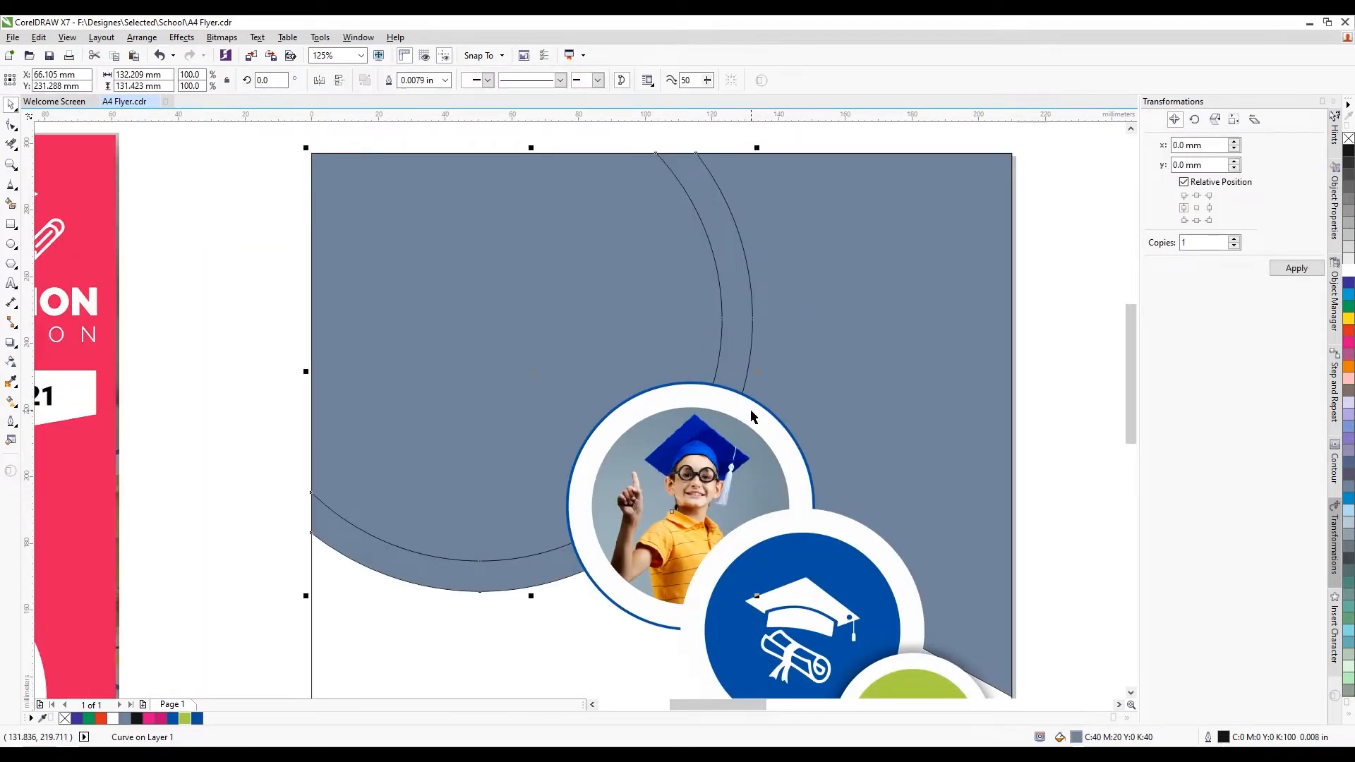
key(F12)
click(609, 262)
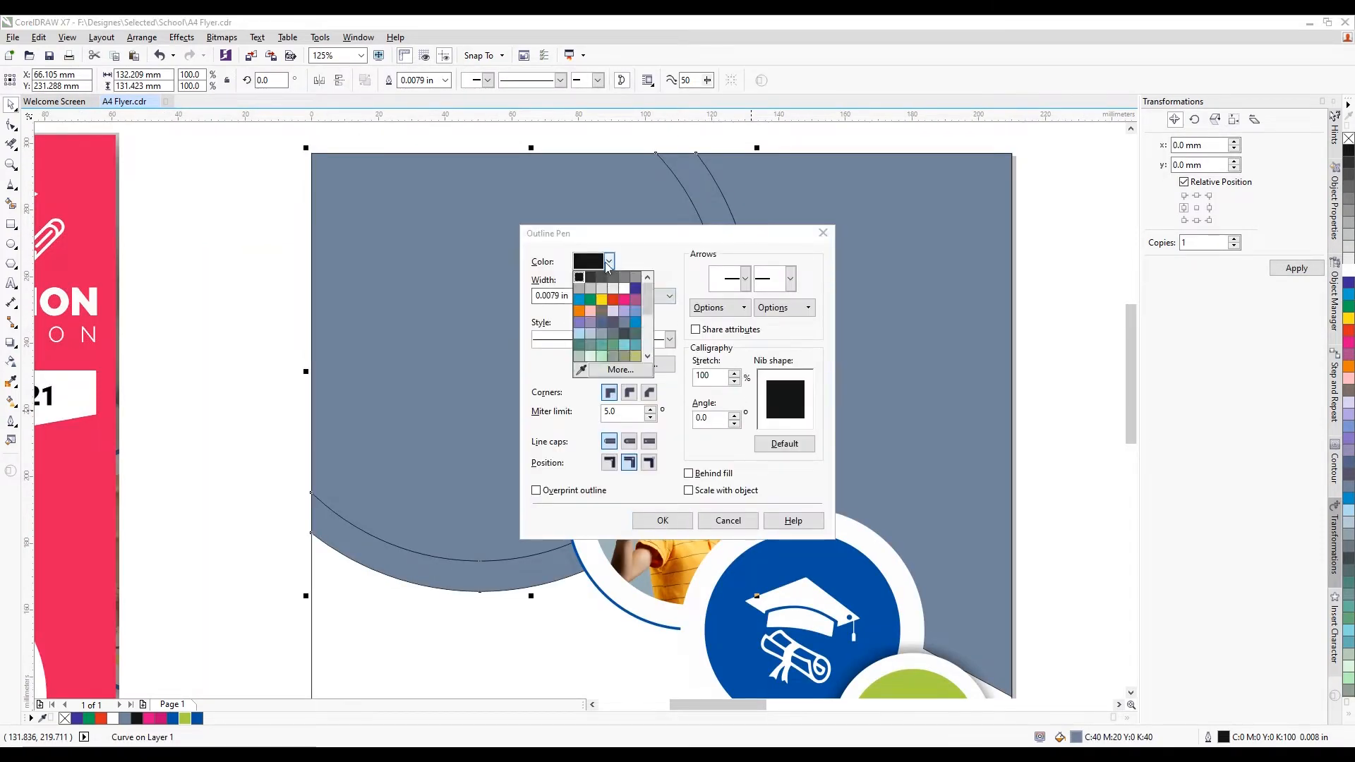
click(581, 370)
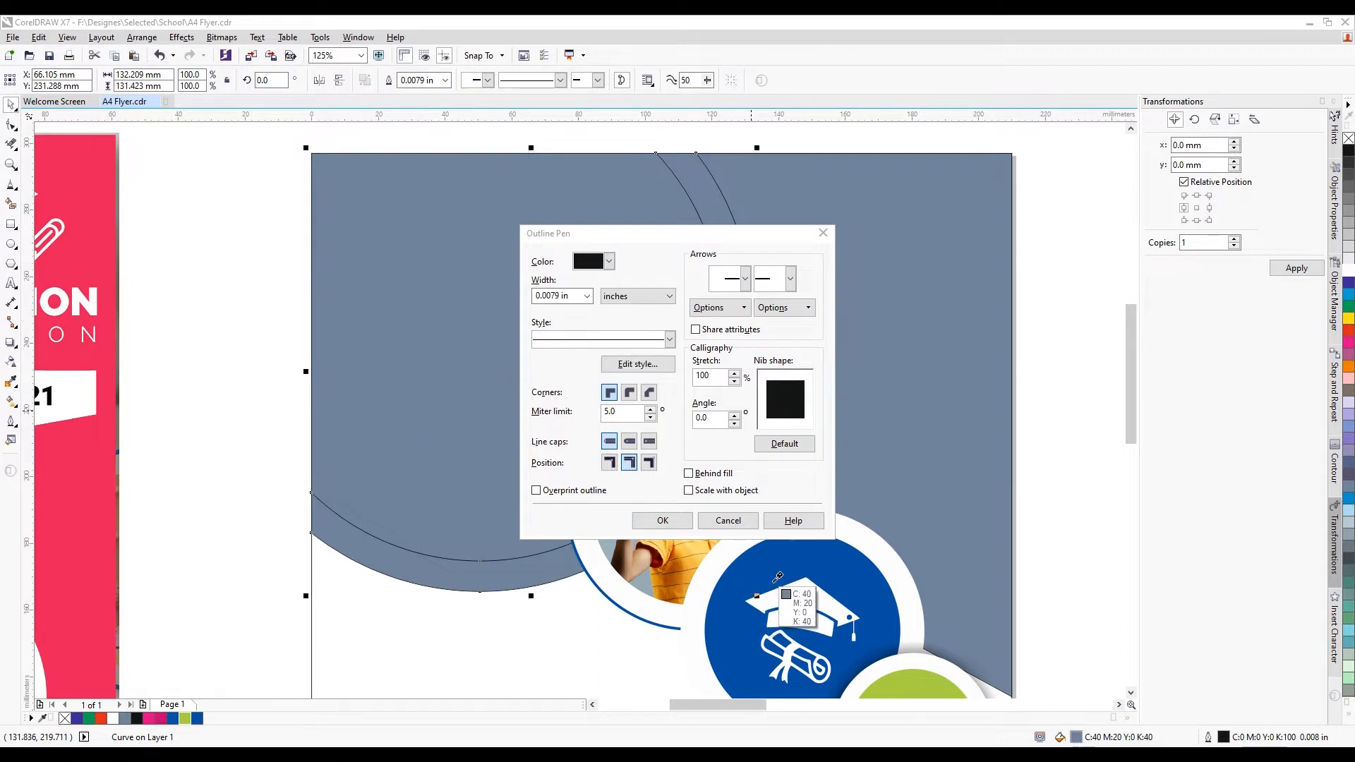
click(780, 627)
click(587, 296)
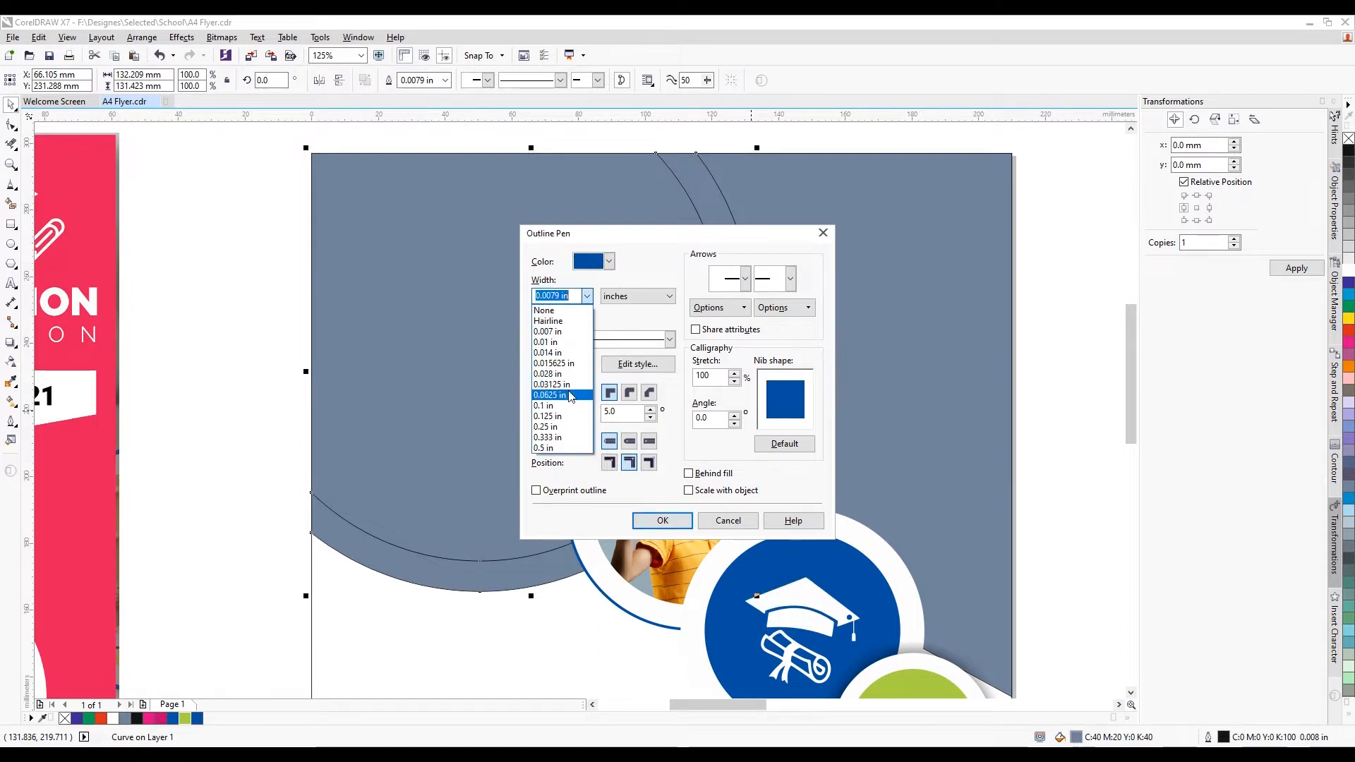
click(729, 521)
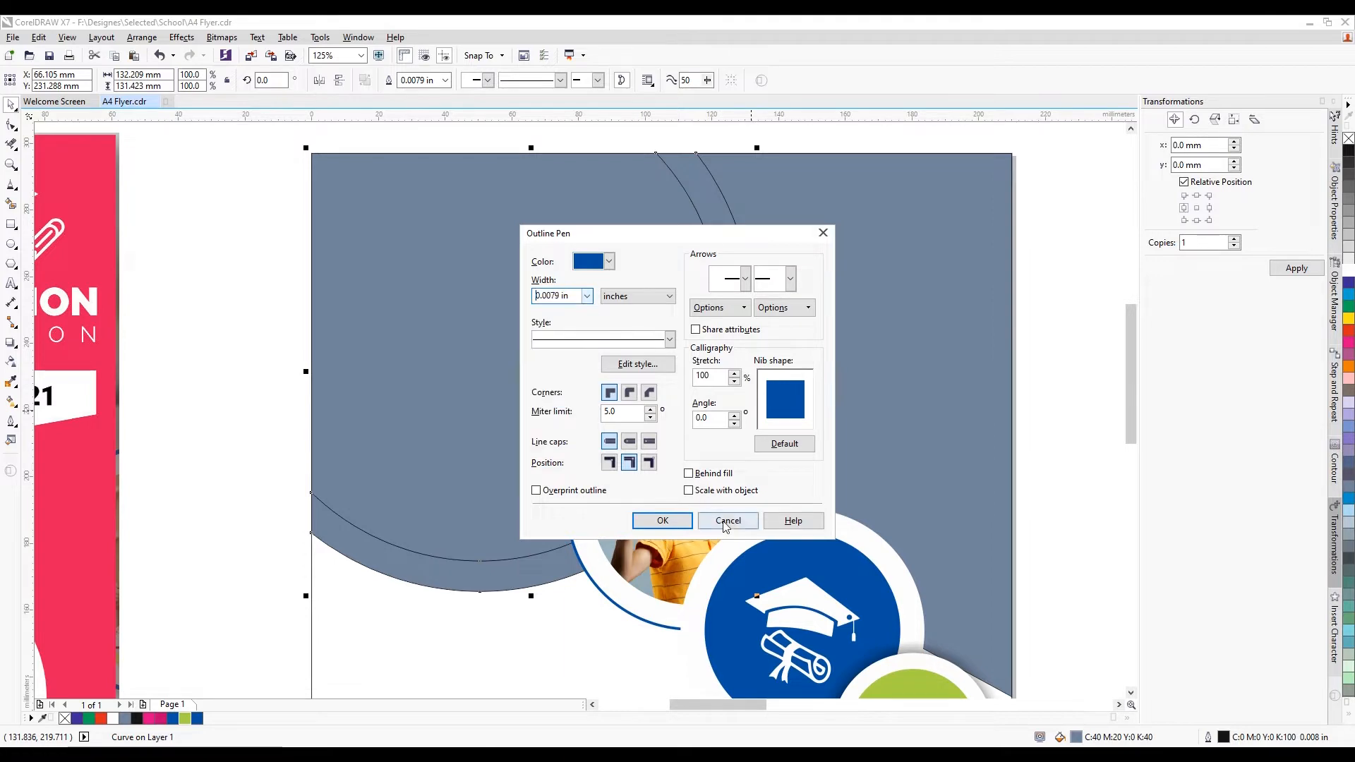
click(729, 521)
scroll(675, 352, down, 1)
scroll(854, 363, down, 2)
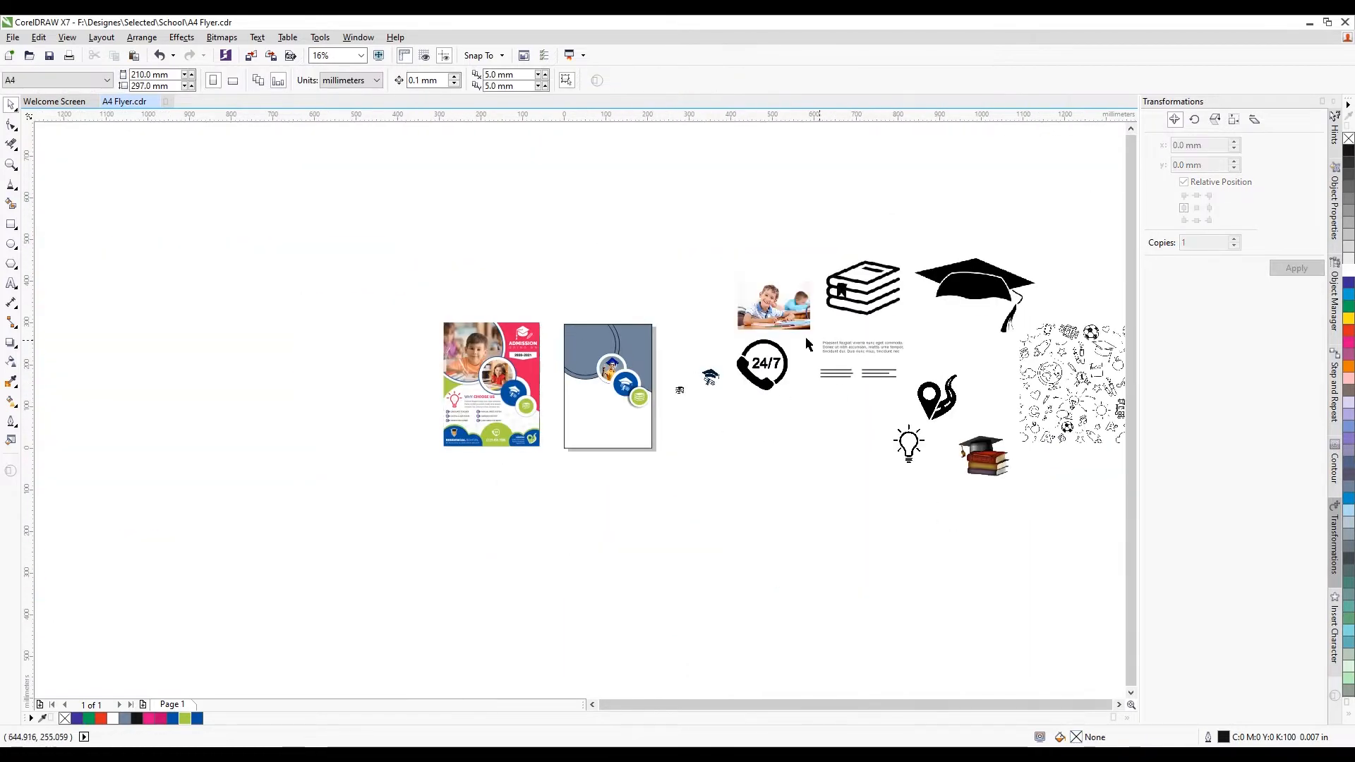
PowerClip the boy's desk photo inside the large circle curve
drag(784, 318, 620, 245)
scroll(620, 245, up, 1)
right_click(613, 248)
click(646, 260)
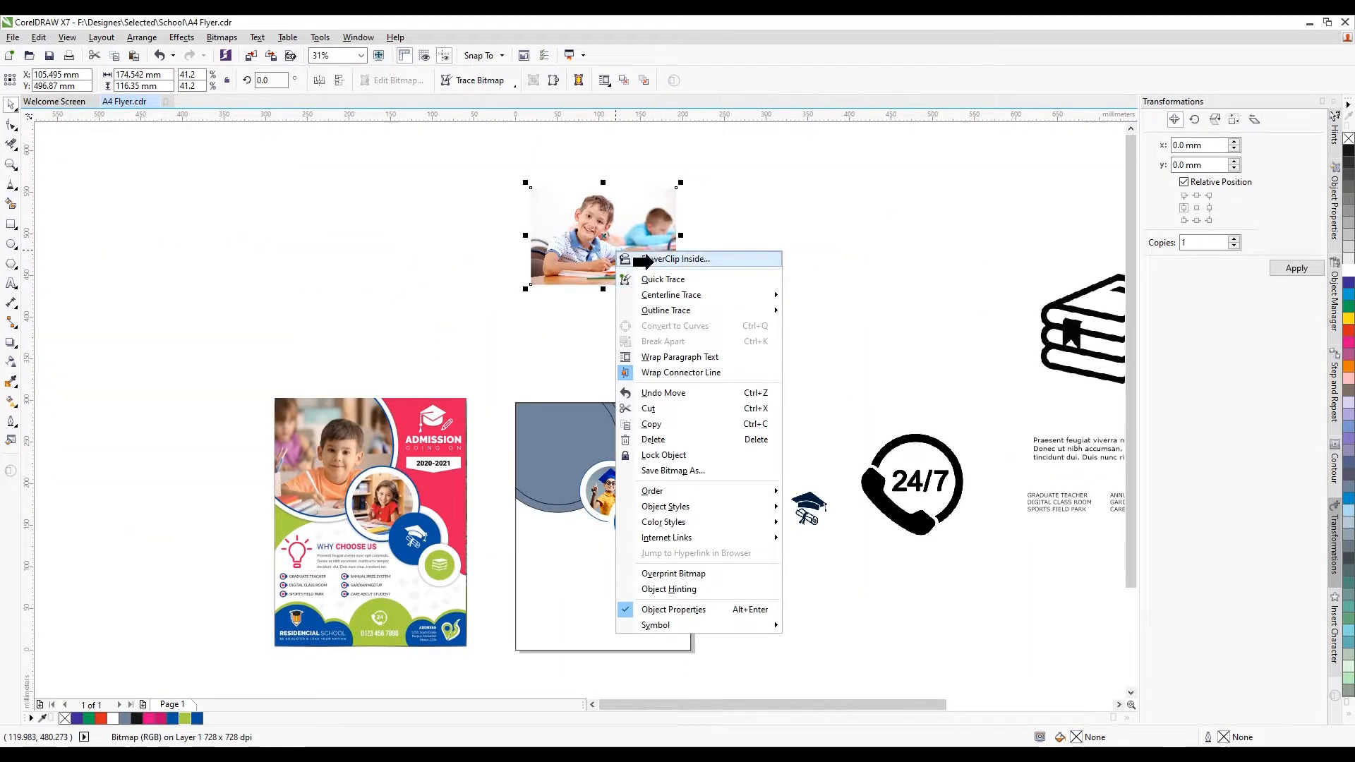
click(586, 434)
scroll(595, 456, up, 1)
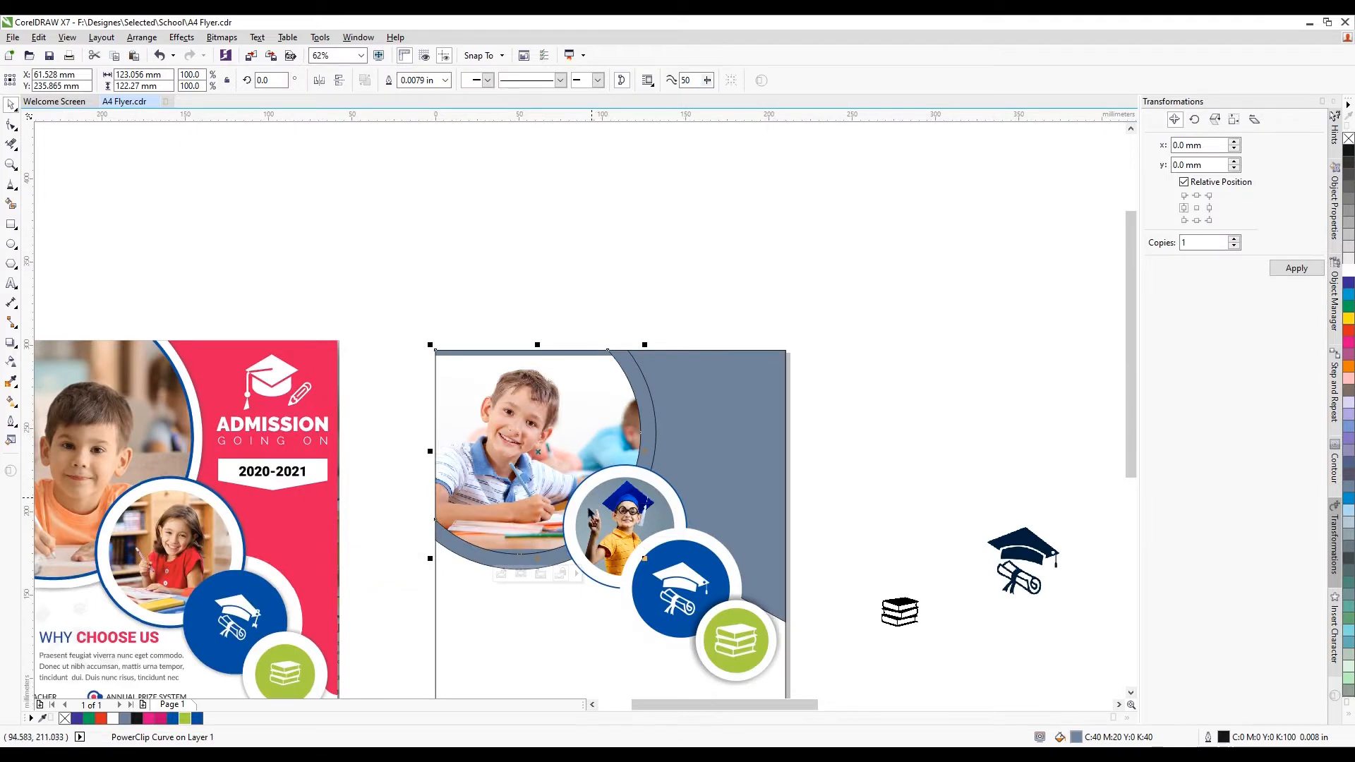
Enlarge and reposition the photo within the circle so it fills the shape
click(502, 575)
drag(688, 553, 743, 589)
drag(708, 531, 682, 523)
drag(561, 551, 570, 547)
click(544, 578)
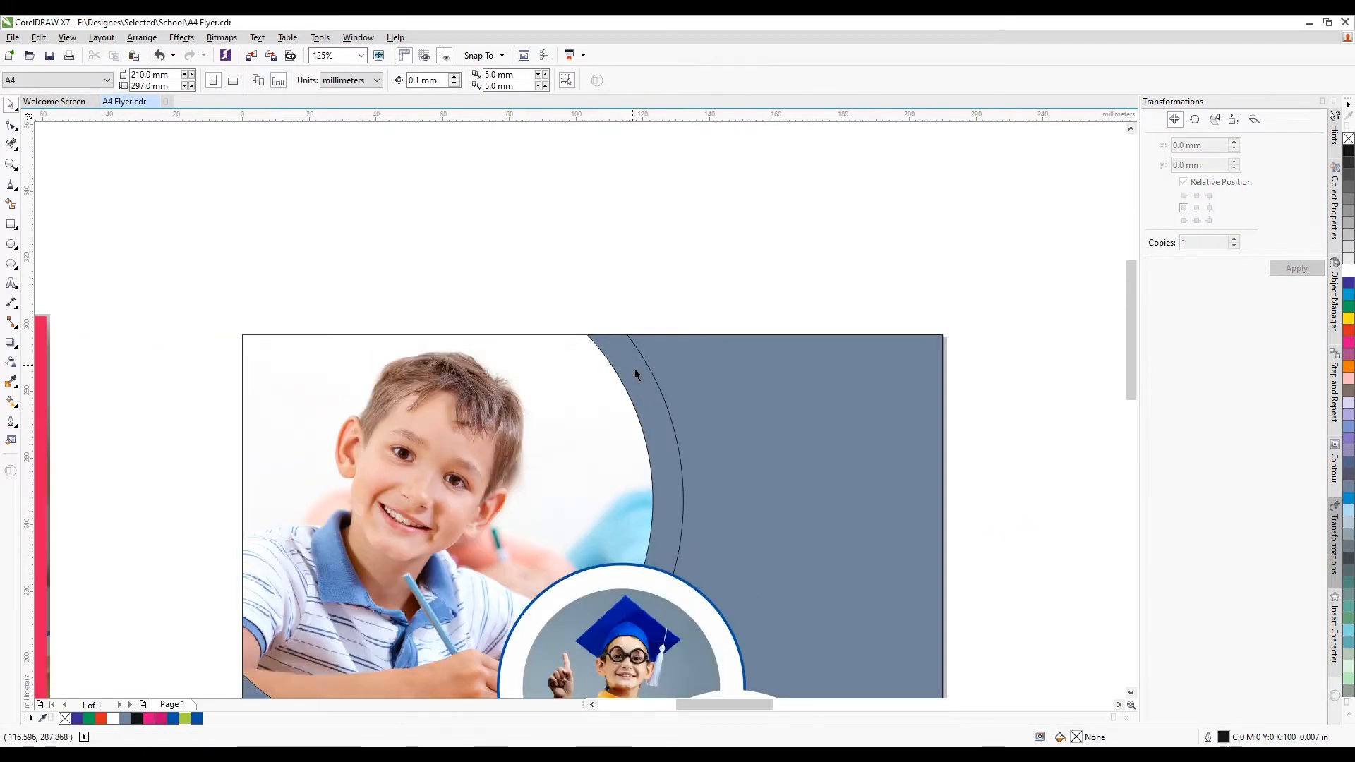
scroll(634, 368, up, 2)
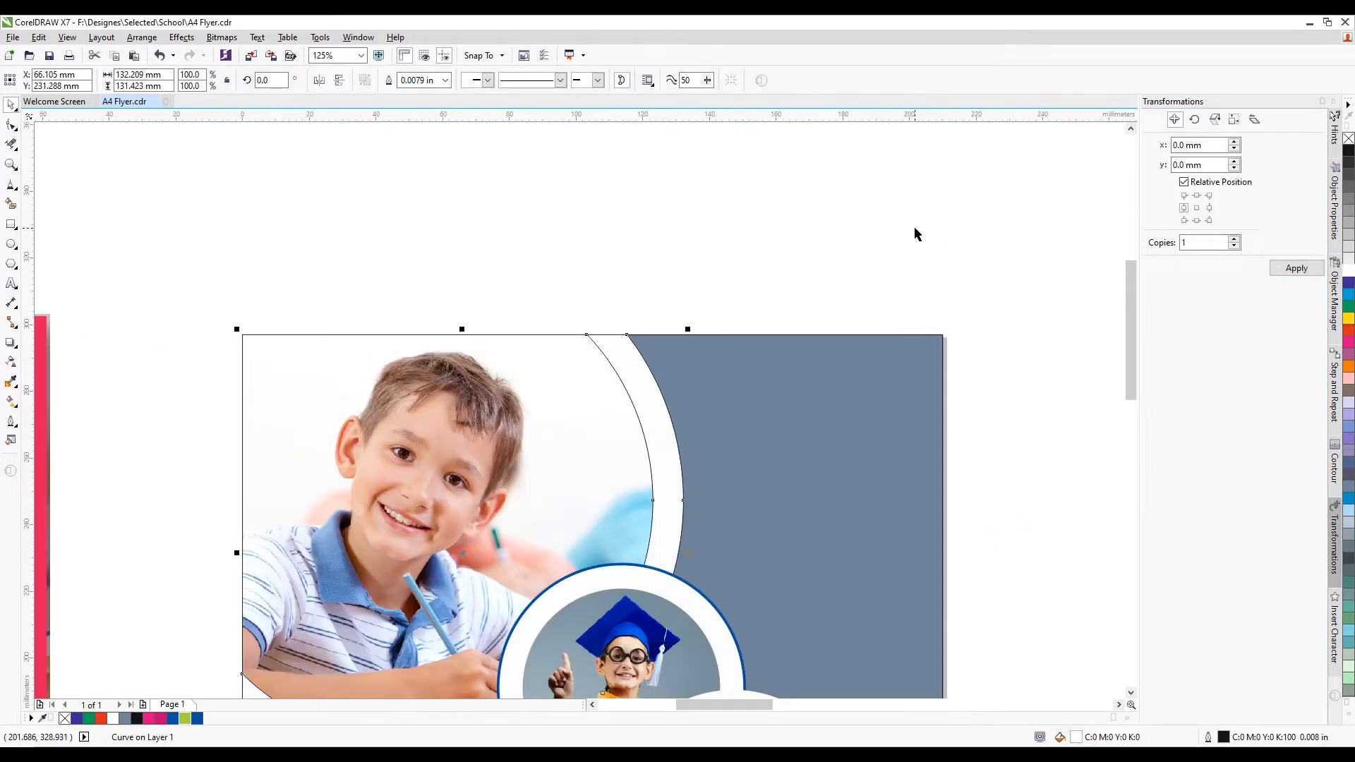
click(913, 233)
scroll(700, 319, down, 5)
scroll(683, 333, up, 2)
click(674, 332)
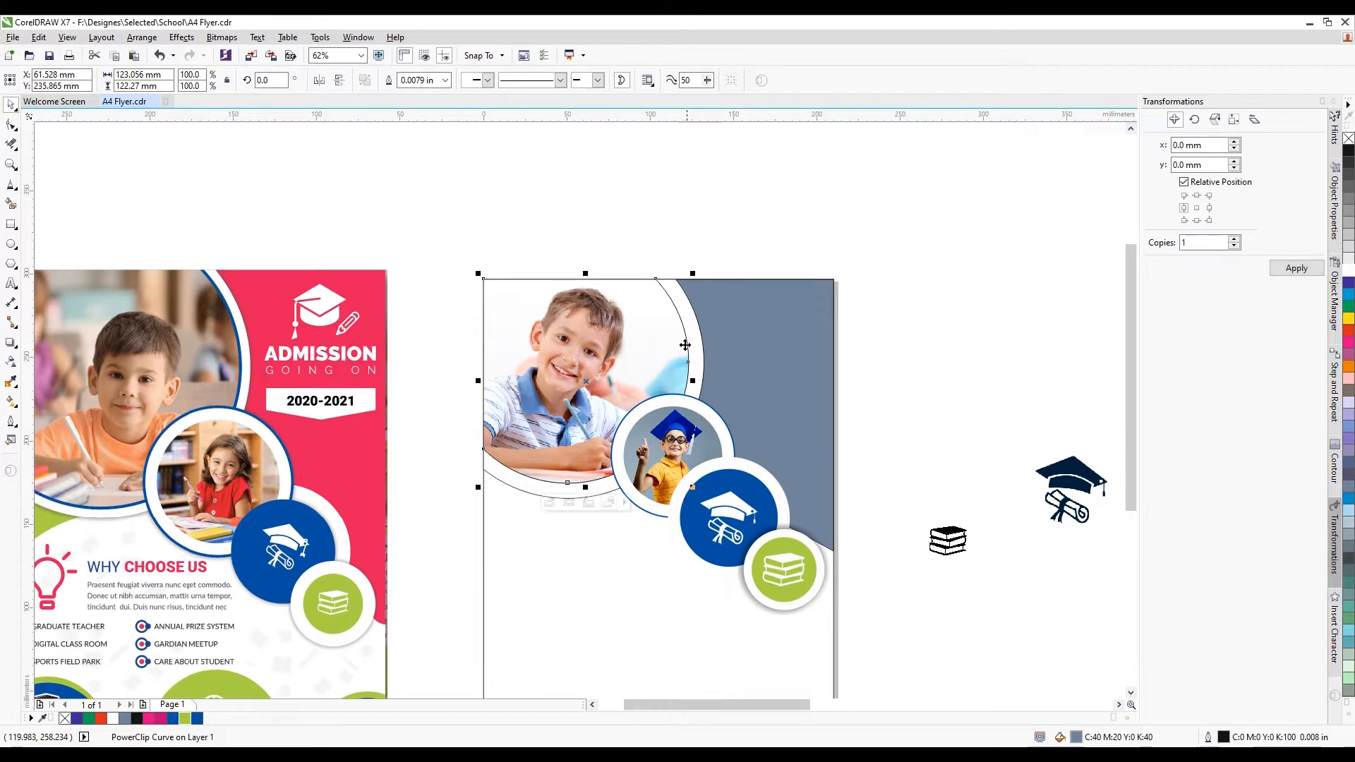
Outline the photo circle at 0.1 in with round corners in the flyer's sampled blue
key(F12)
click(587, 296)
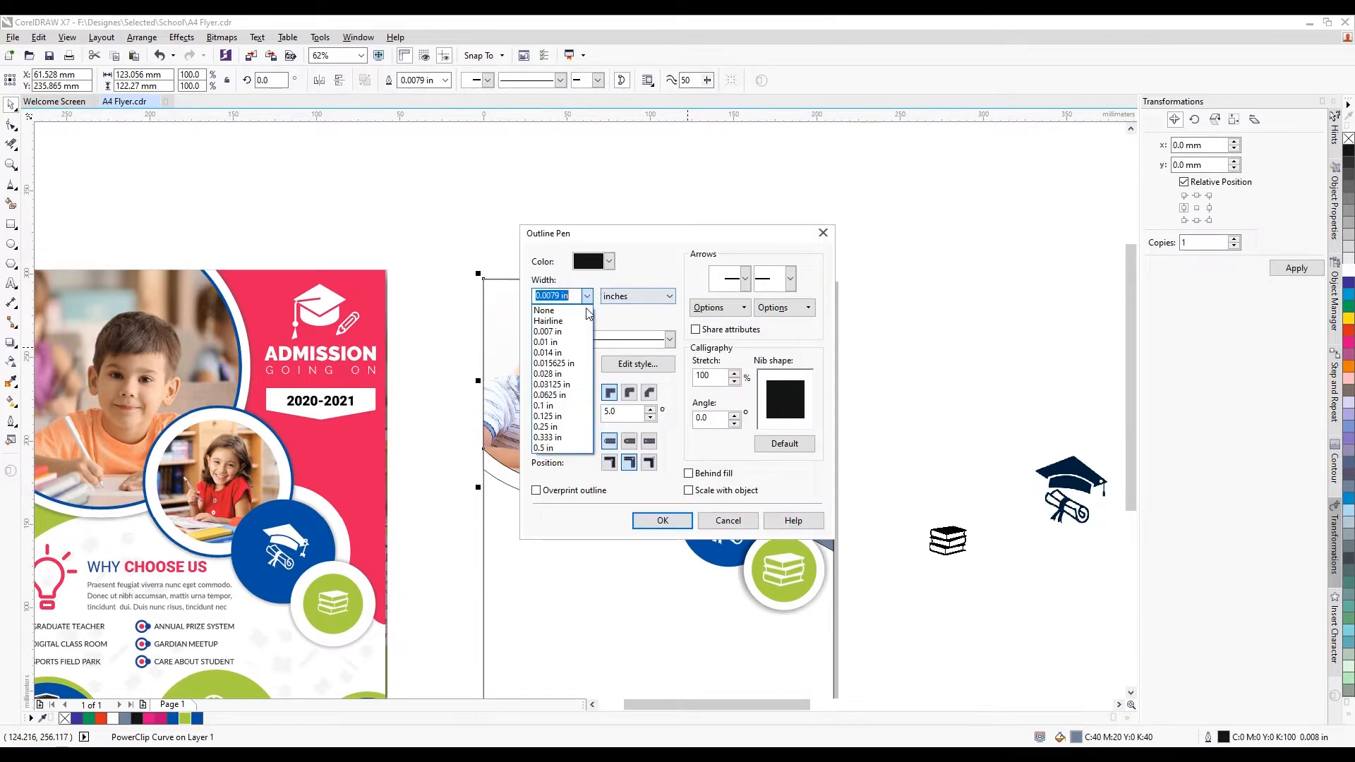
click(561, 401)
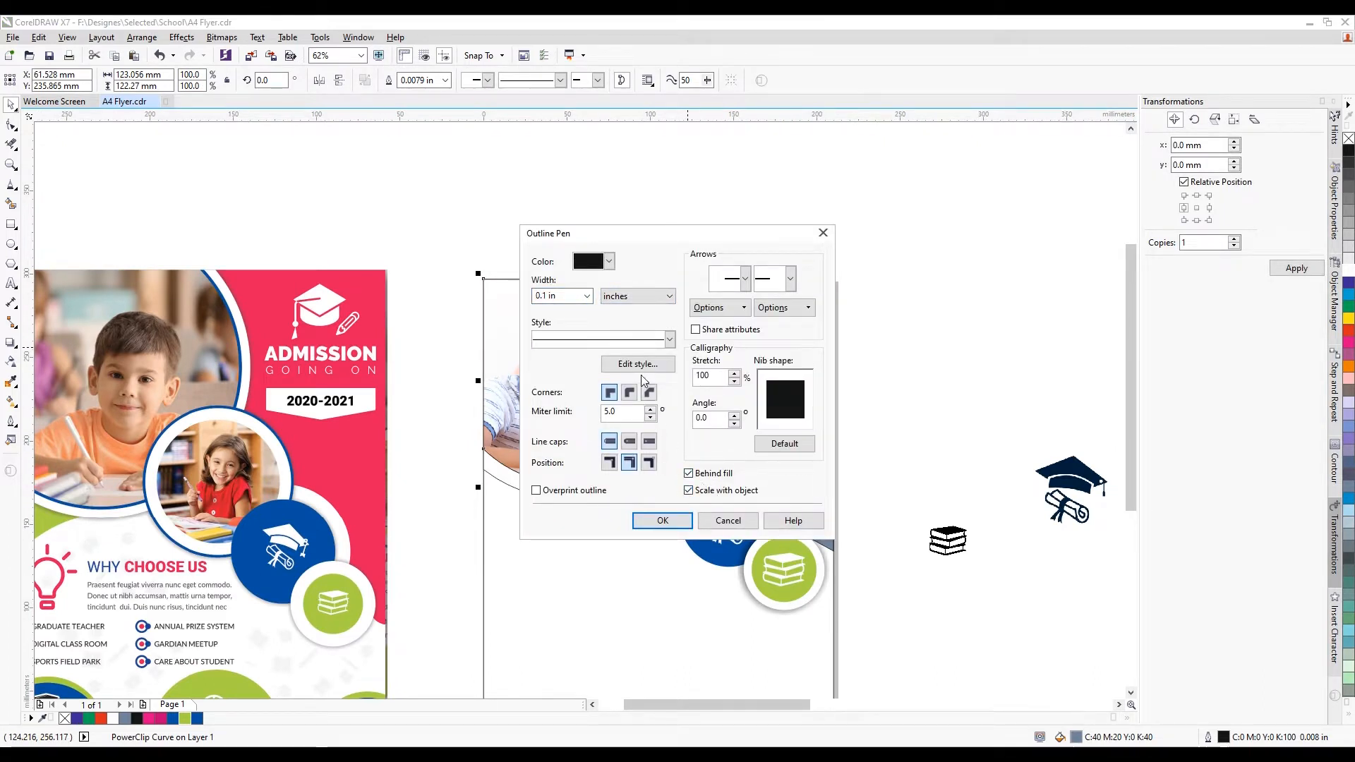
click(630, 393)
click(608, 261)
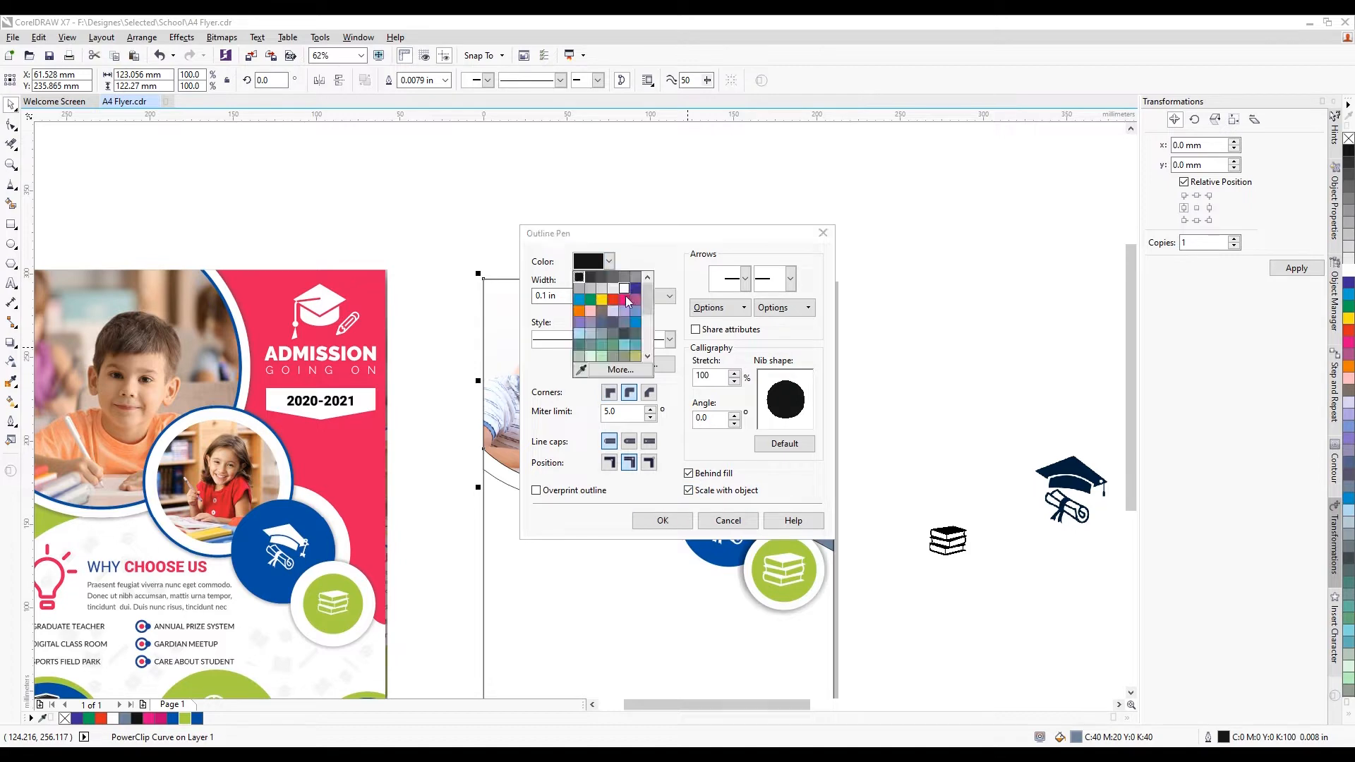
click(581, 370)
click(319, 531)
click(661, 523)
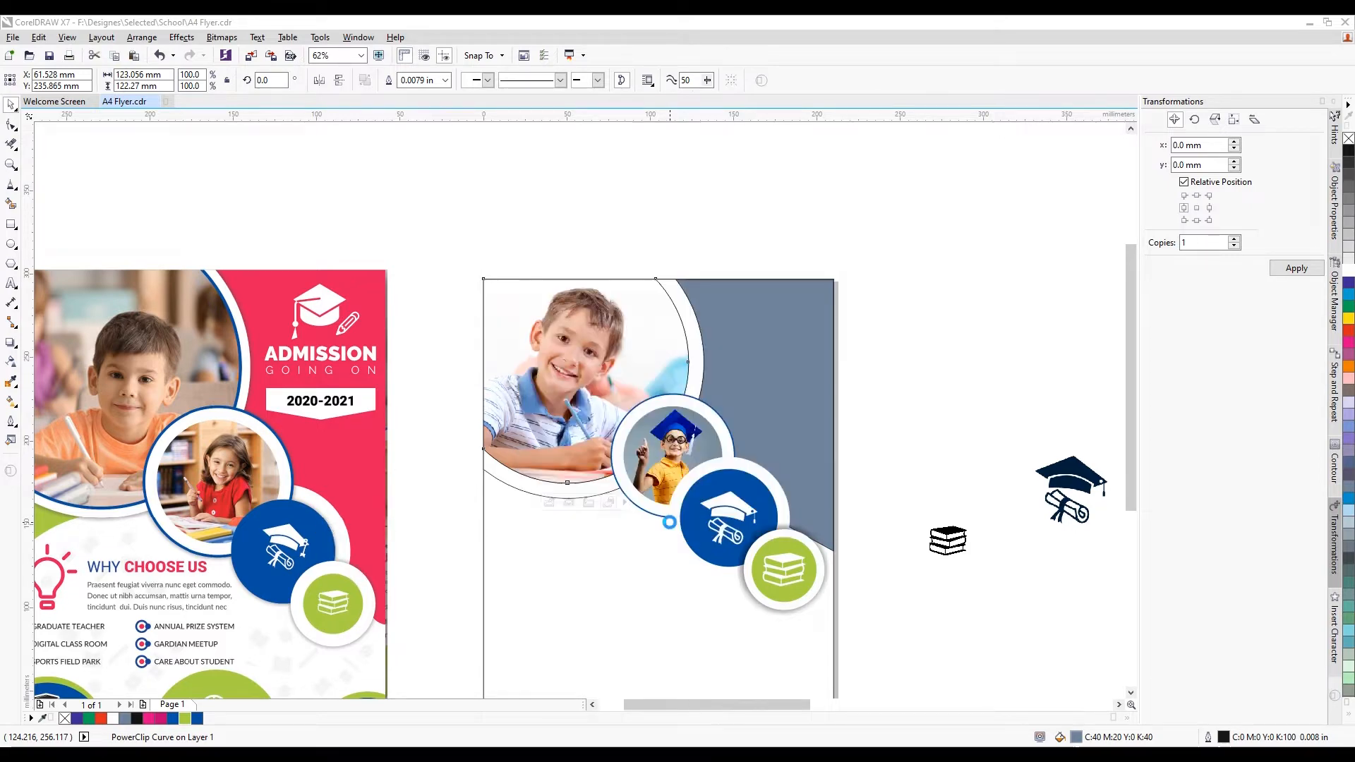
click(889, 357)
scroll(617, 299, down, 3)
scroll(650, 387, up, 3)
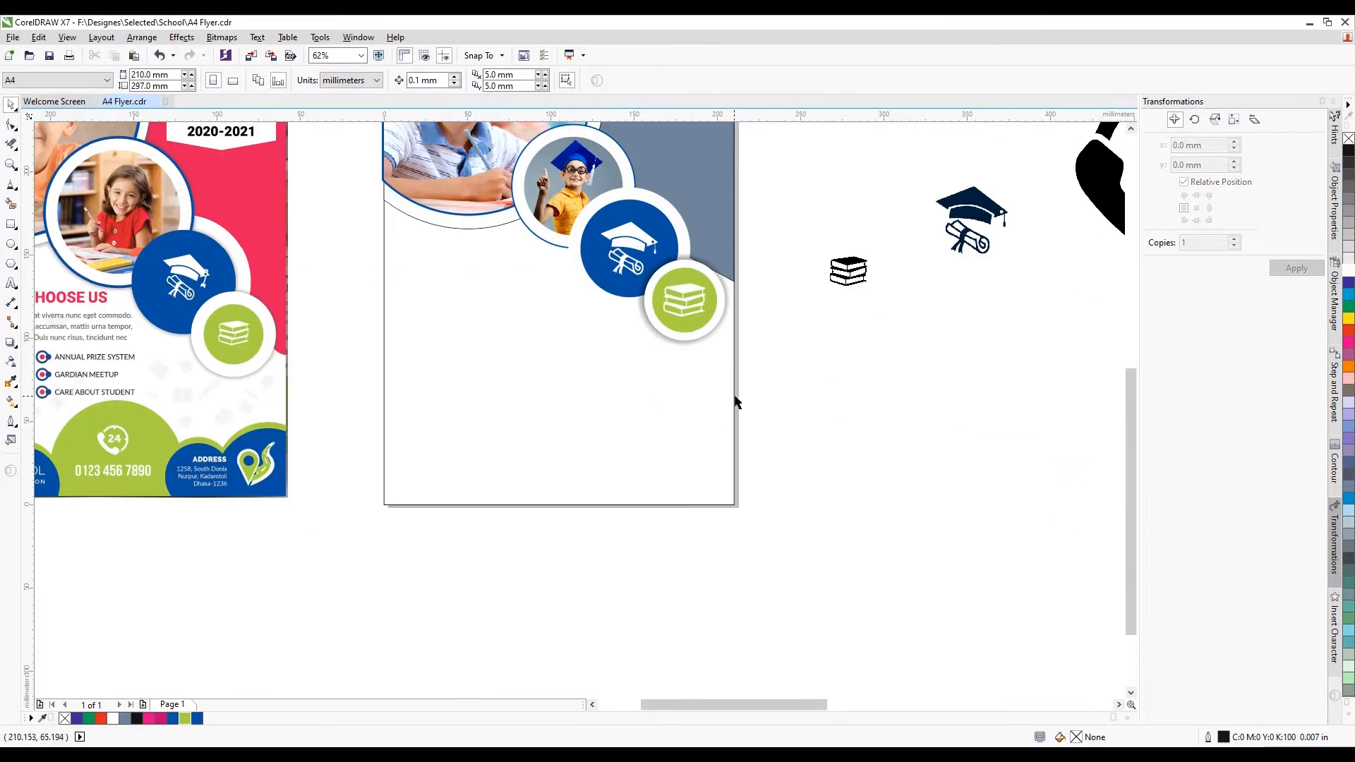
scroll(648, 357, down, 3)
scroll(654, 351, up, 3)
scroll(635, 396, down, 3)
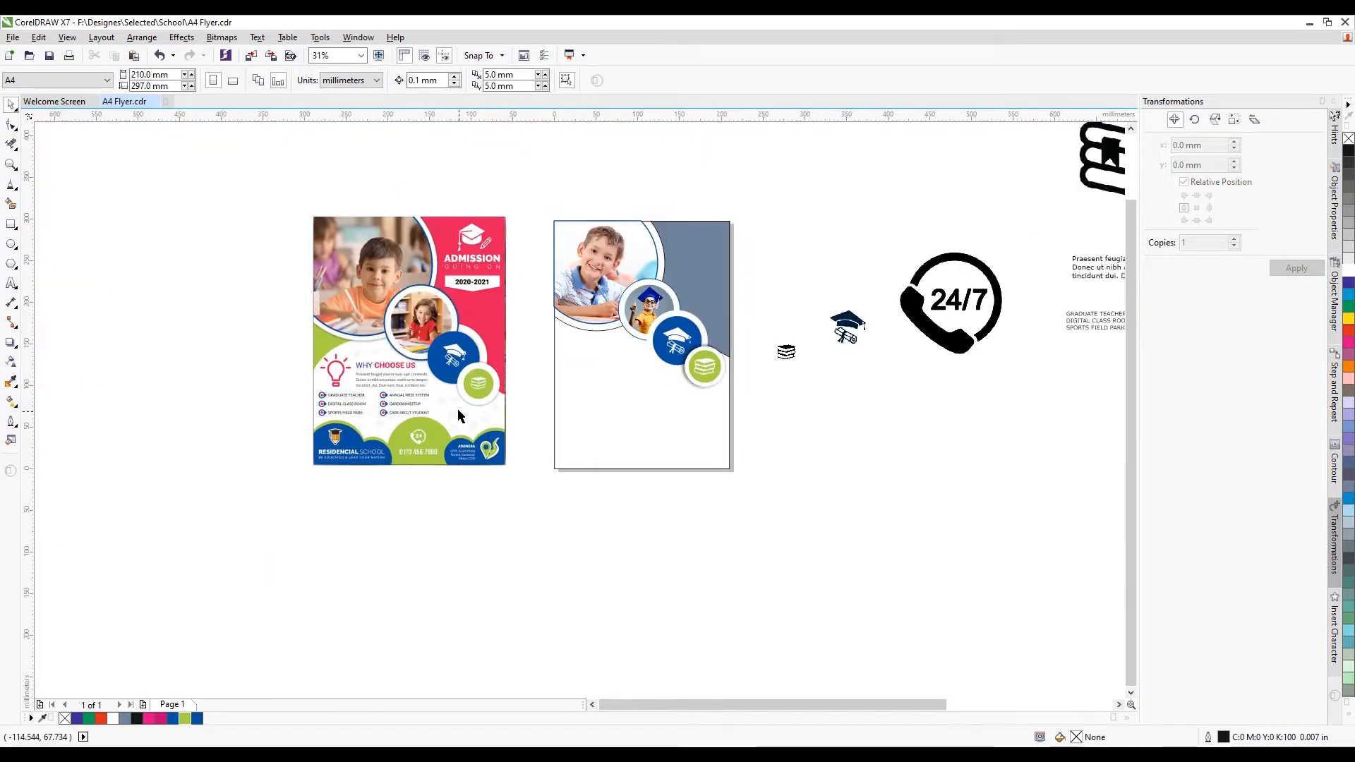
Draw a circle at the page's lower left and size it to about 81 mm
scroll(459, 417, up, 3)
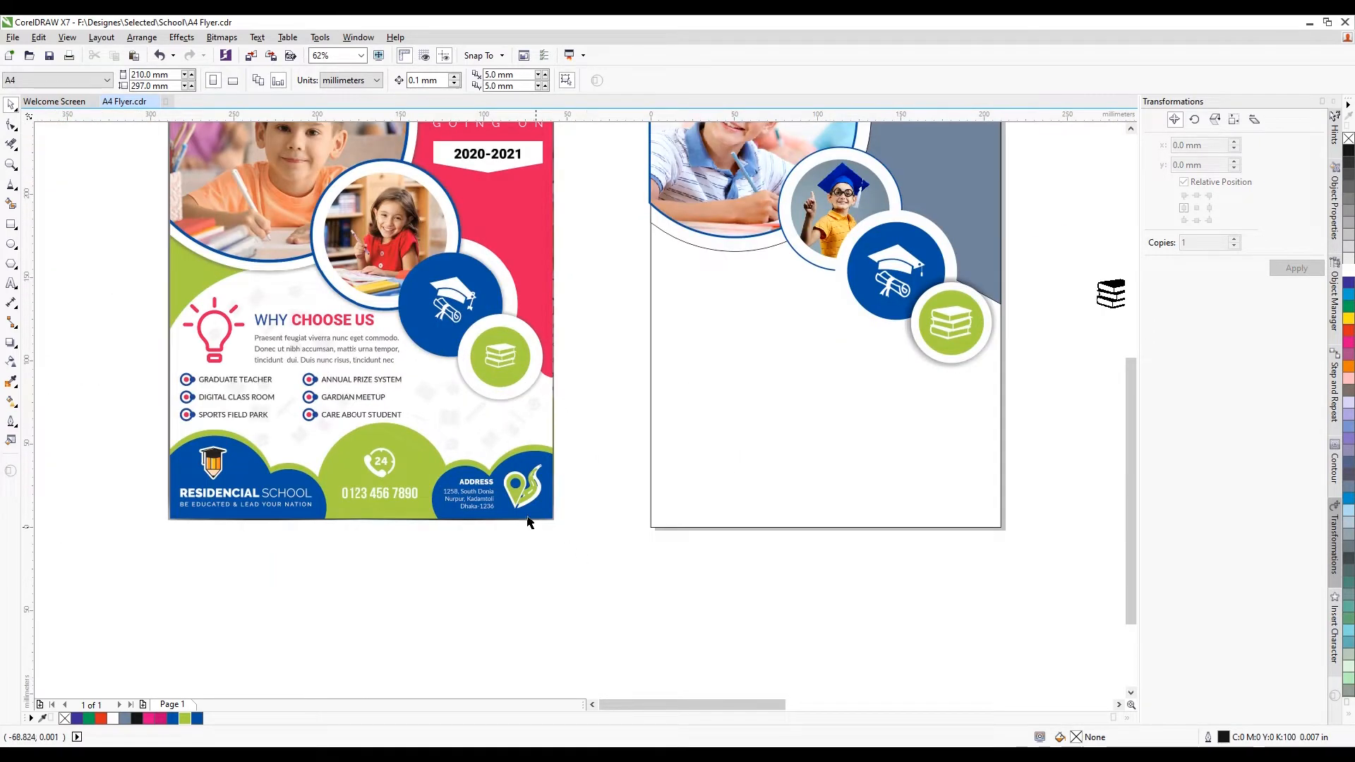
click(11, 244)
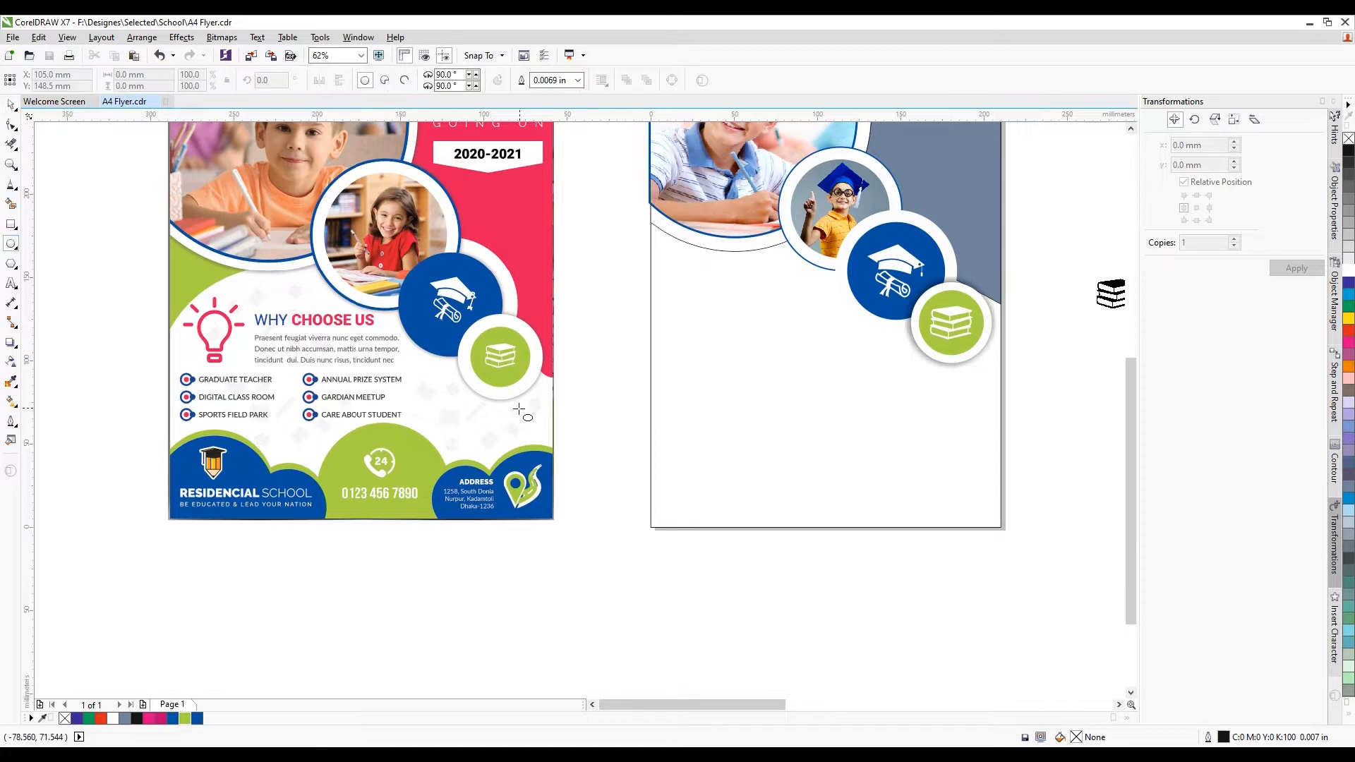
drag(621, 417, 759, 559)
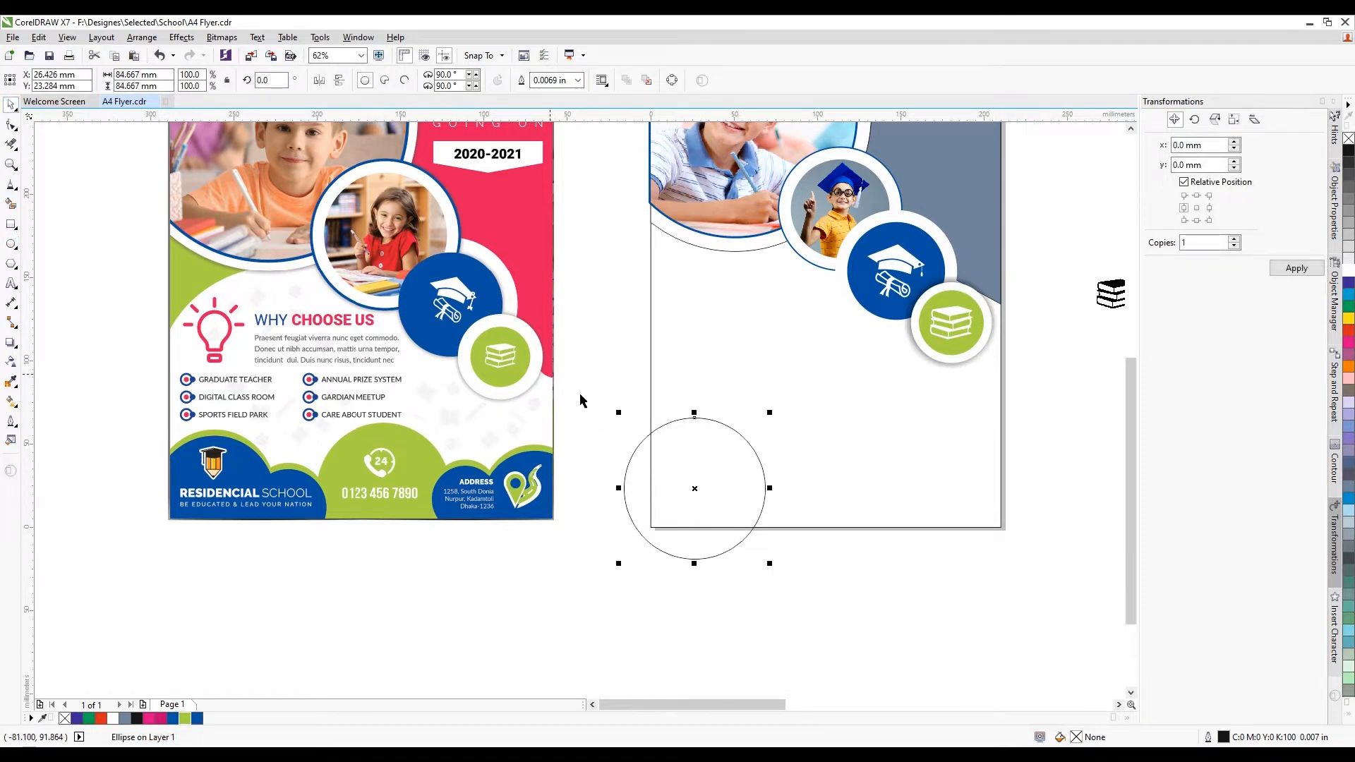
drag(770, 413, 752, 430)
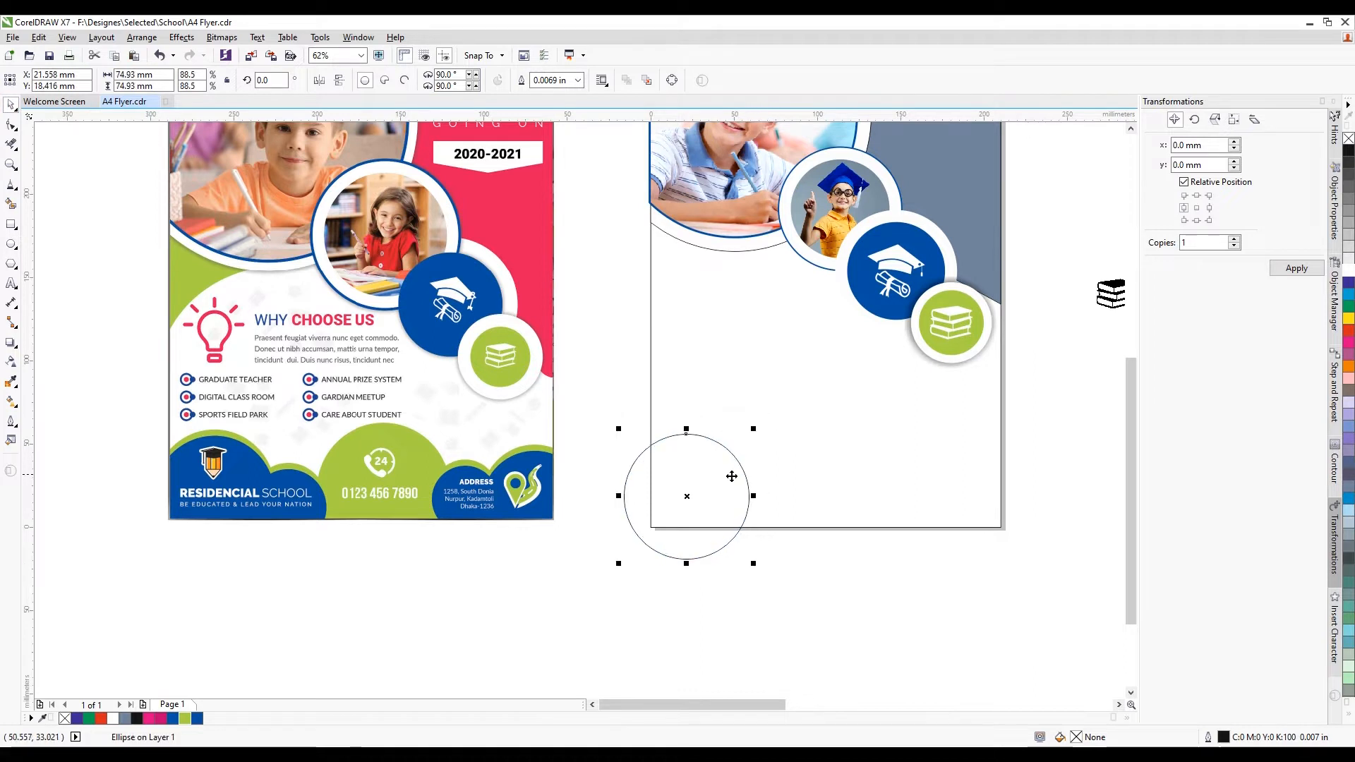
drag(729, 475, 741, 472)
scroll(753, 403, up, 3)
drag(756, 396, 806, 353)
drag(694, 422, 667, 430)
drag(778, 366, 750, 387)
scroll(476, 484, down, 3)
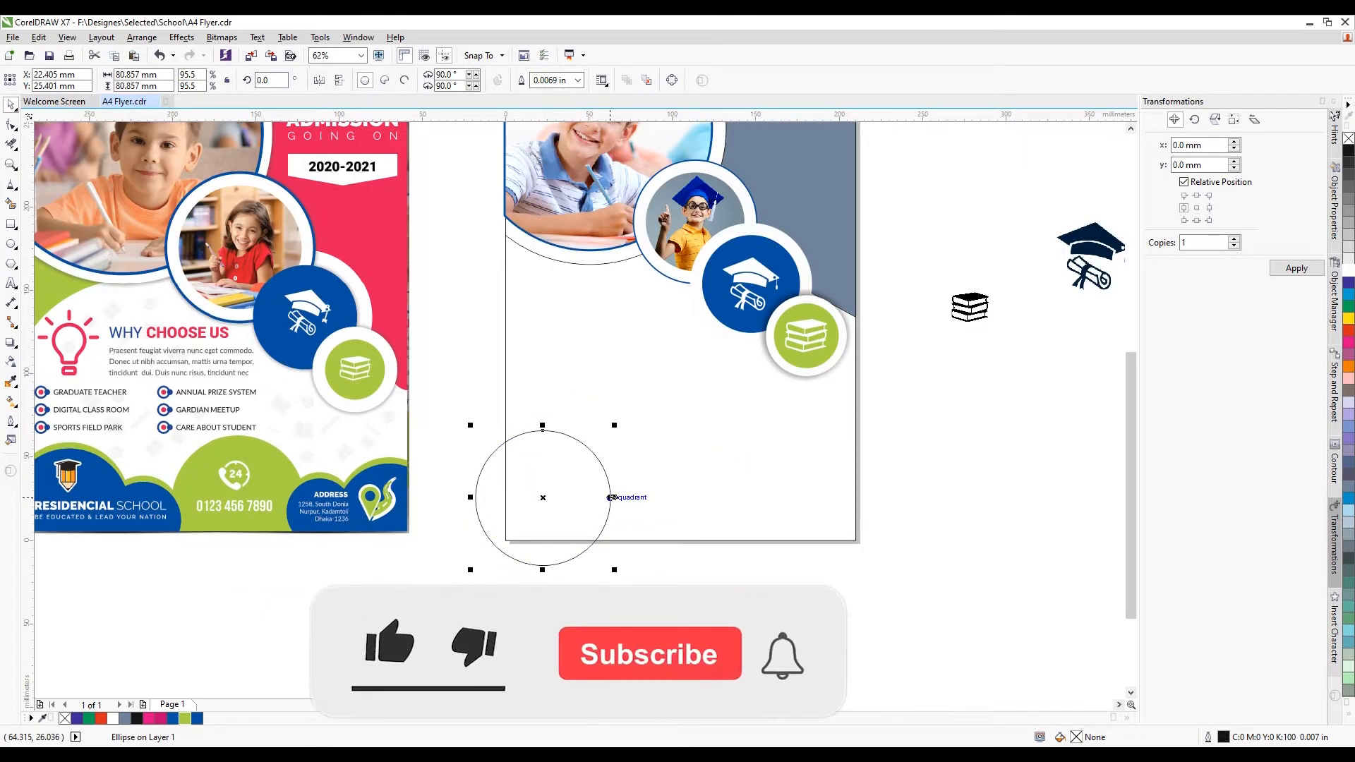
Add a second, smaller circle overlapping the first one up and to the left
drag(609, 495, 756, 513)
drag(766, 449, 723, 492)
drag(705, 537, 666, 525)
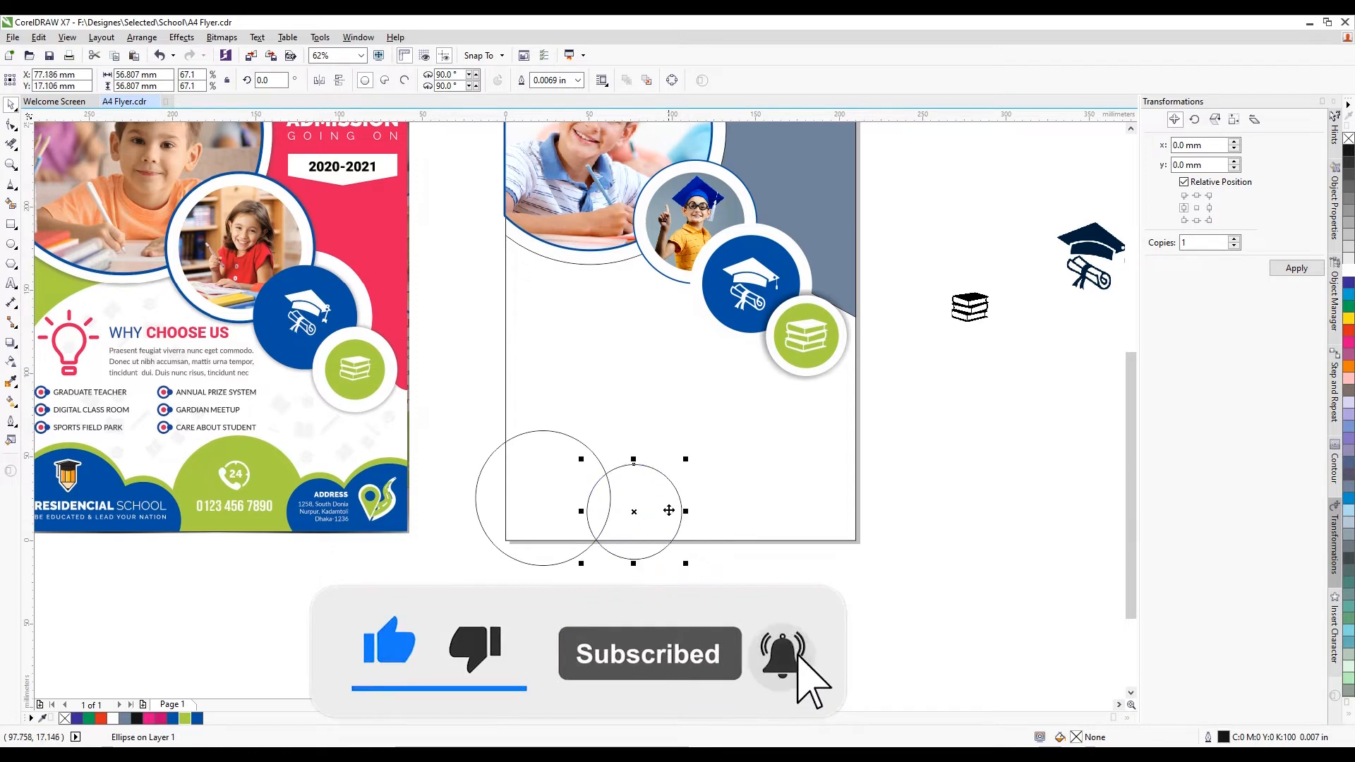
scroll(671, 510, up, 3)
scroll(659, 477, down, 3)
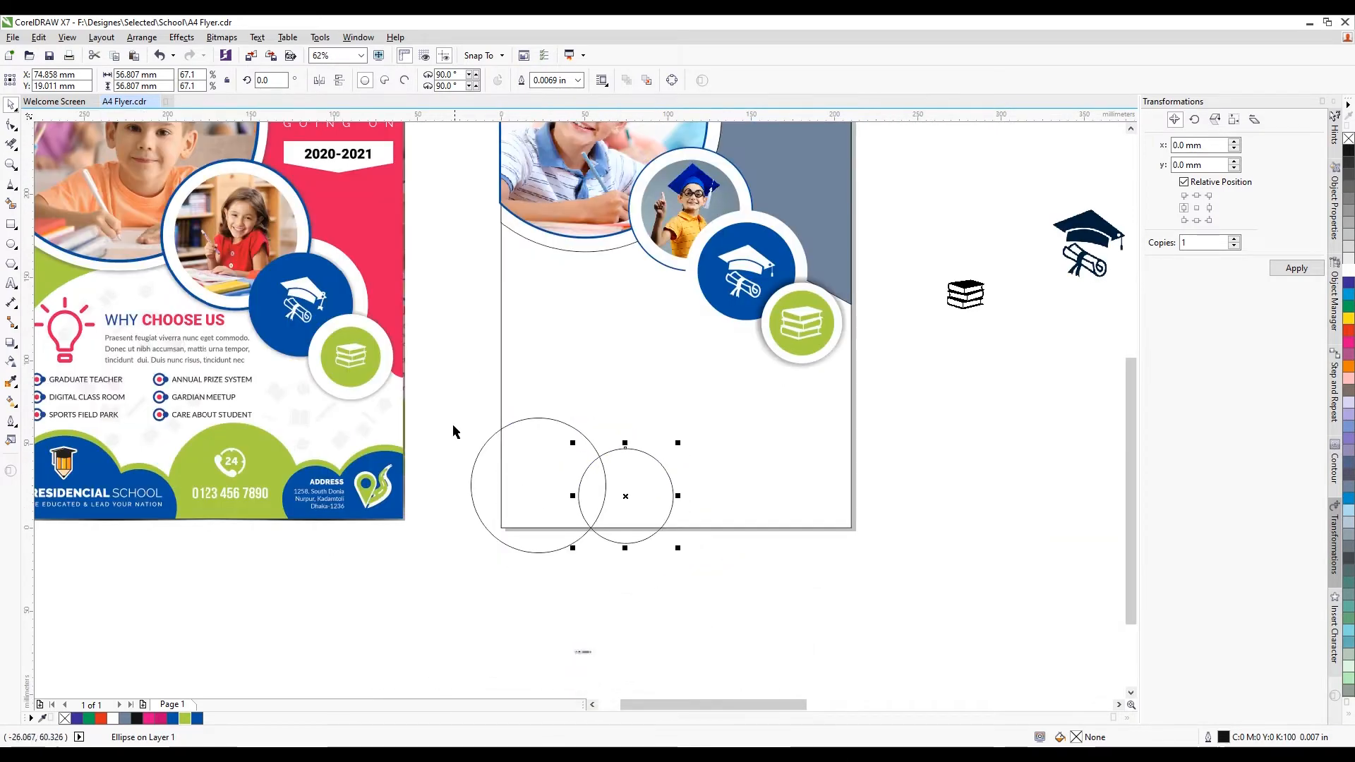
Scale both circles down together and nudge them slightly up and right
drag(415, 384, 703, 557)
drag(681, 412, 663, 424)
drag(642, 480, 642, 475)
scroll(642, 474, up, 3)
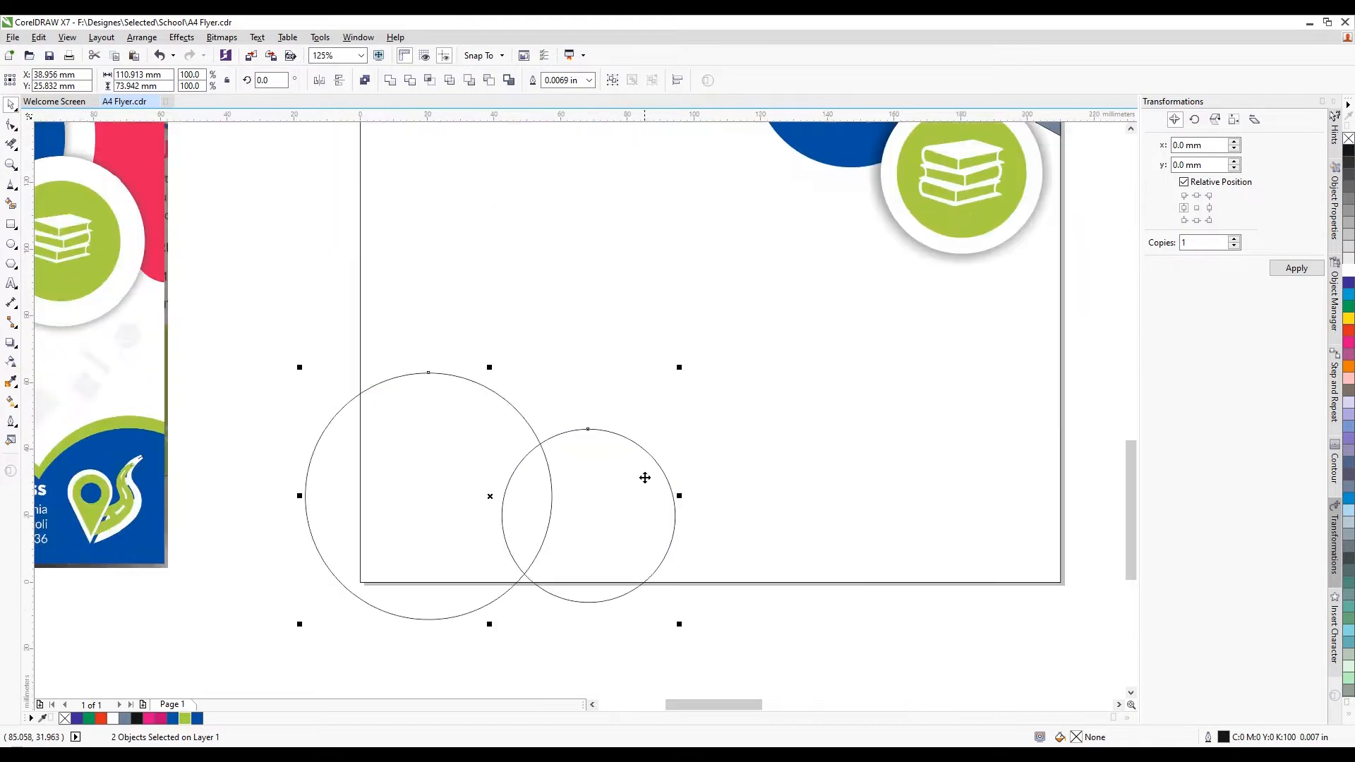
Move both circles down a little, then weld them into one cloud outline
click(390, 80)
scroll(554, 429, down, 3)
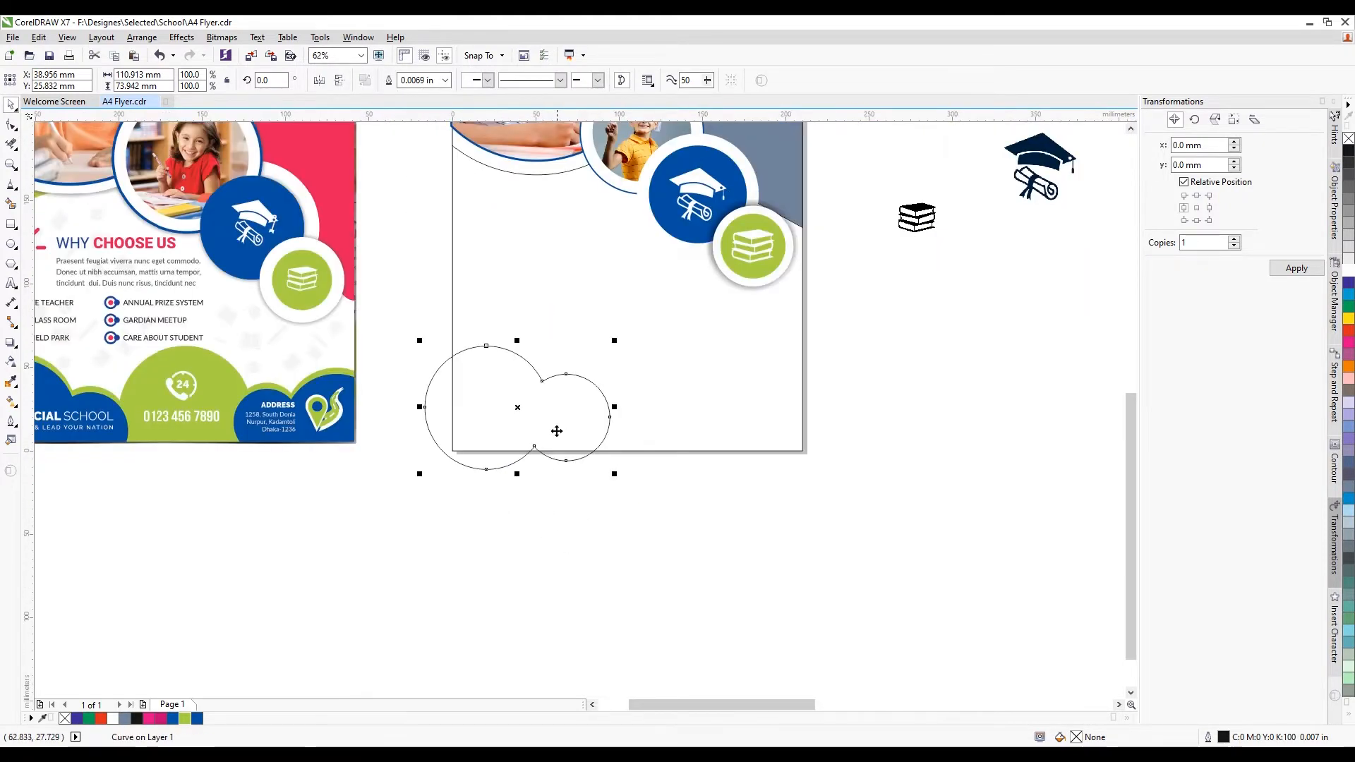
scroll(549, 400, up, 3)
key(ctrl+z)
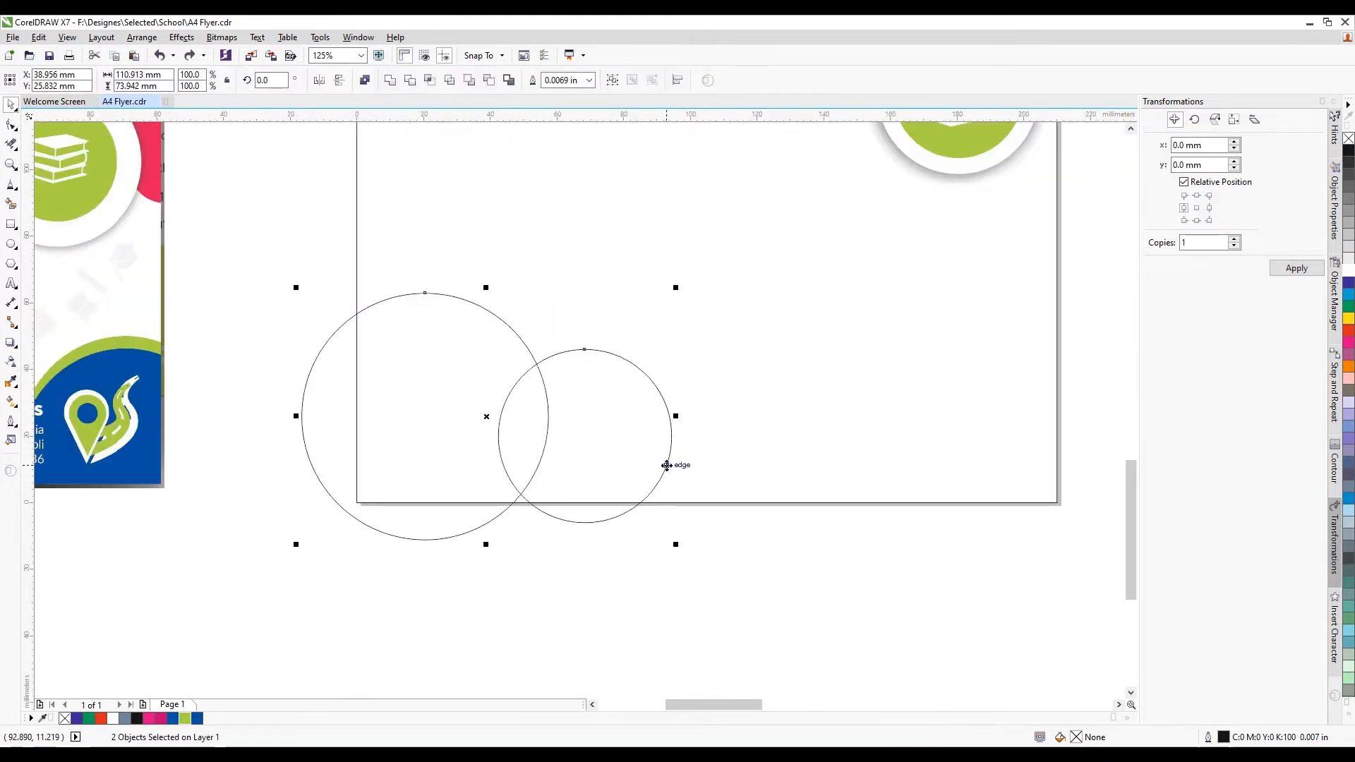
drag(562, 437, 562, 465)
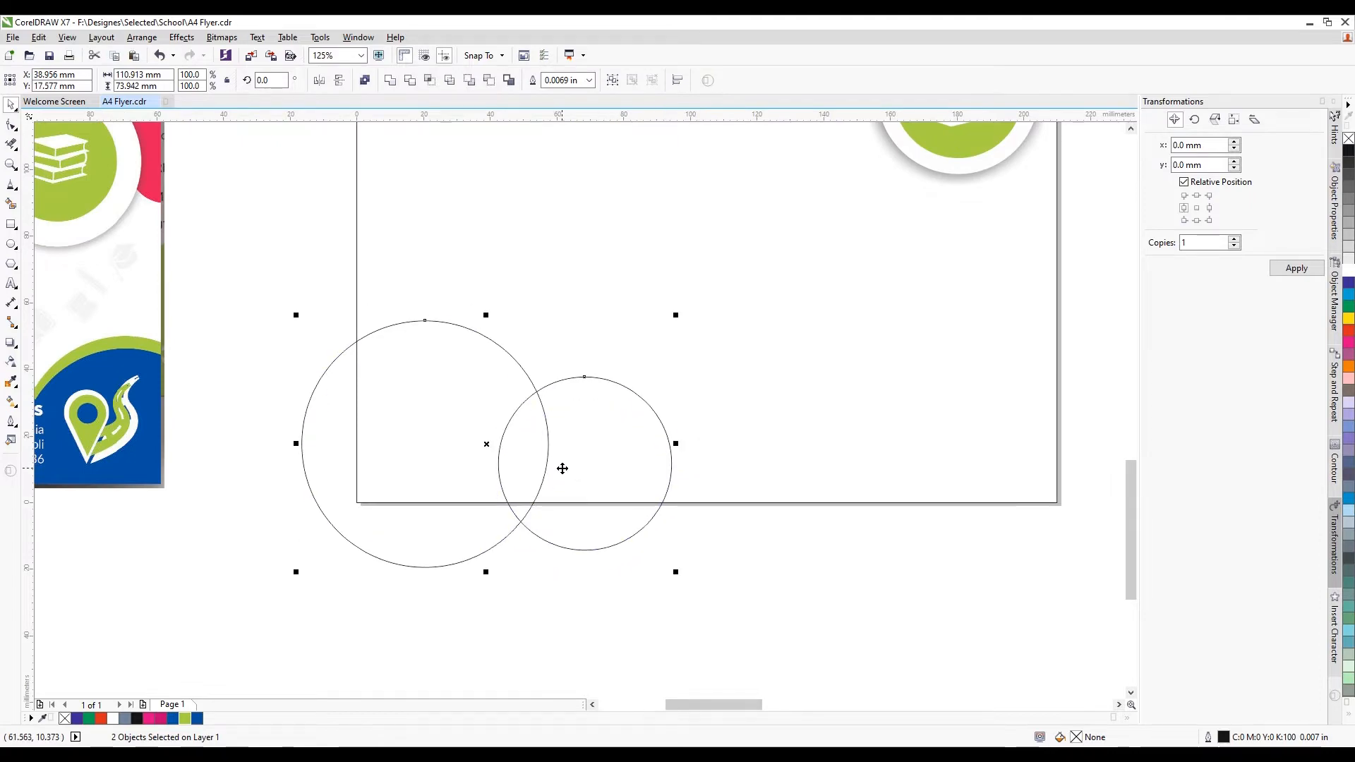
scroll(542, 404, down, 2)
scroll(543, 367, down, 1)
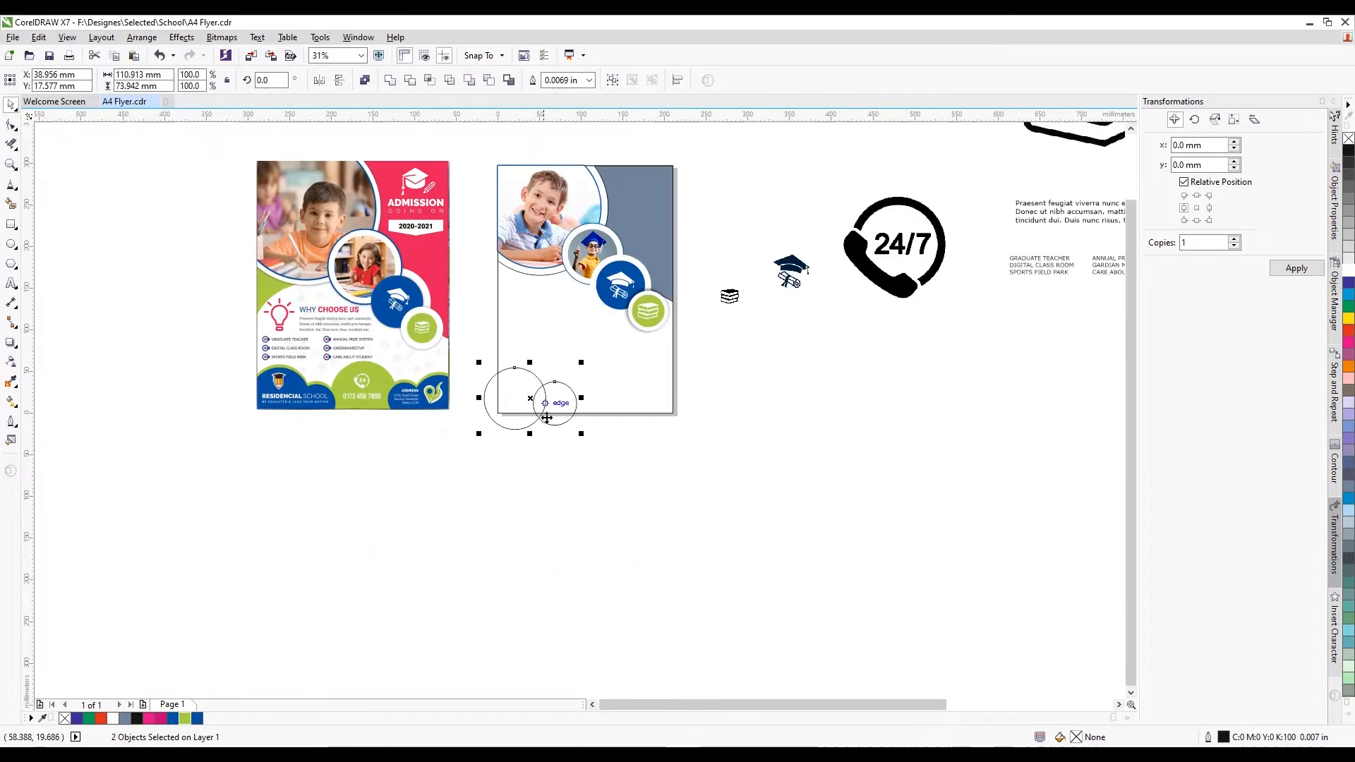
click(473, 461)
drag(446, 459, 594, 362)
scroll(555, 388, up, 1)
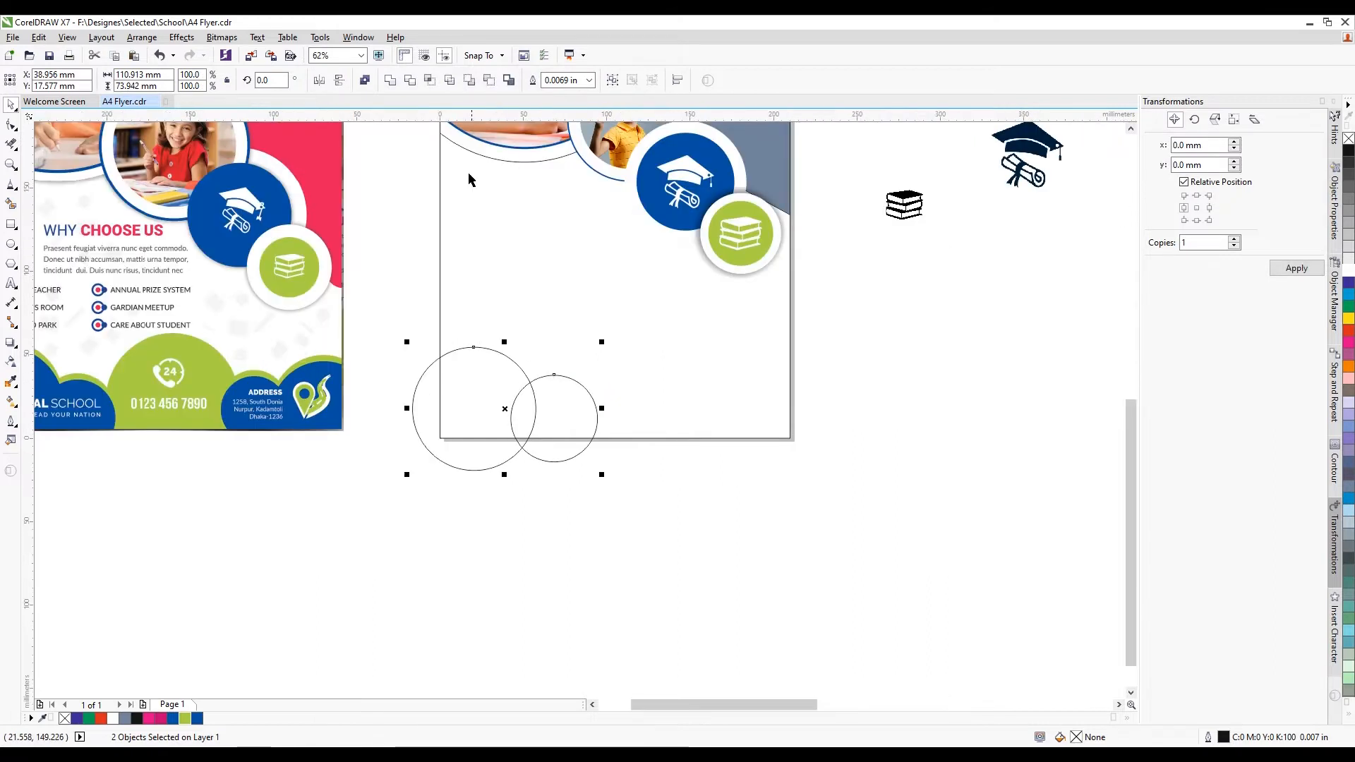
click(397, 81)
click(508, 487)
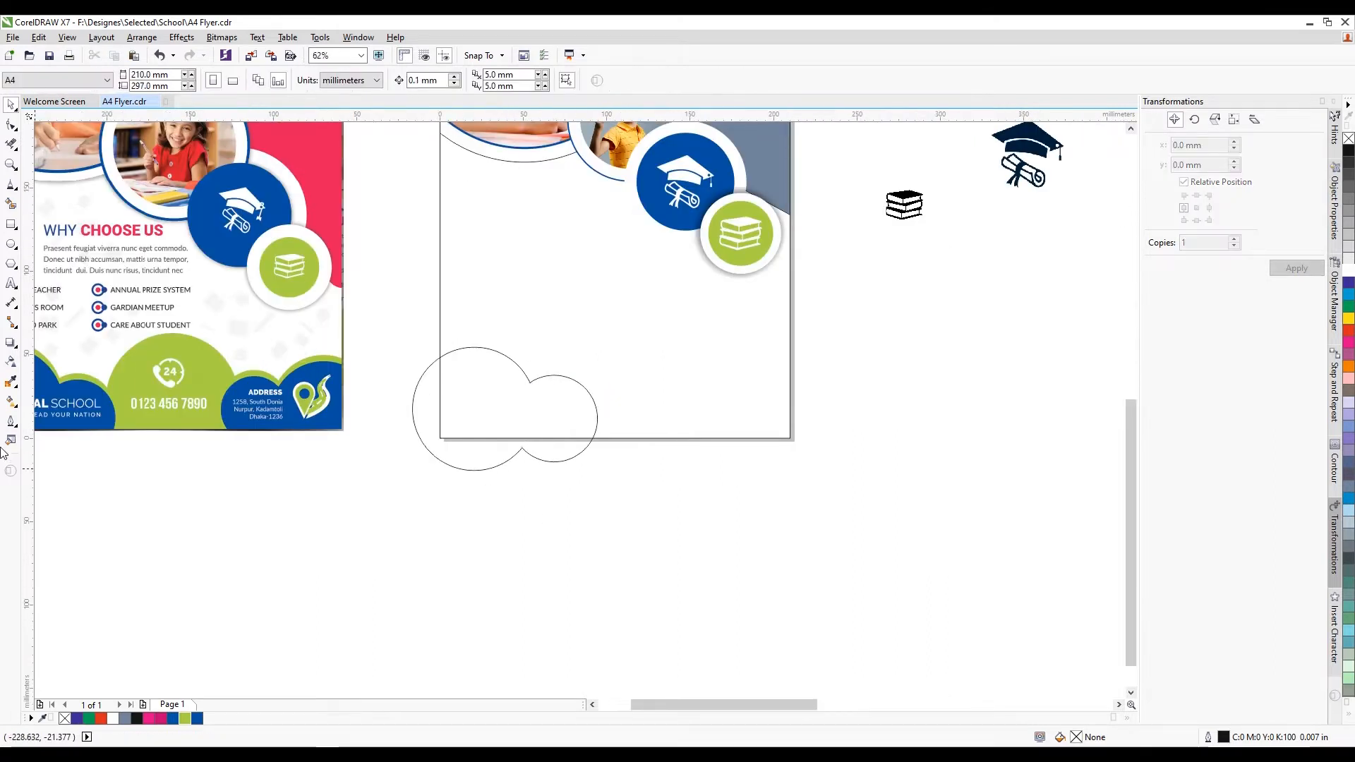
Smart Fill the cloud's area inside the page grey-blue and delete the leftover outline
click(11, 203)
click(469, 406)
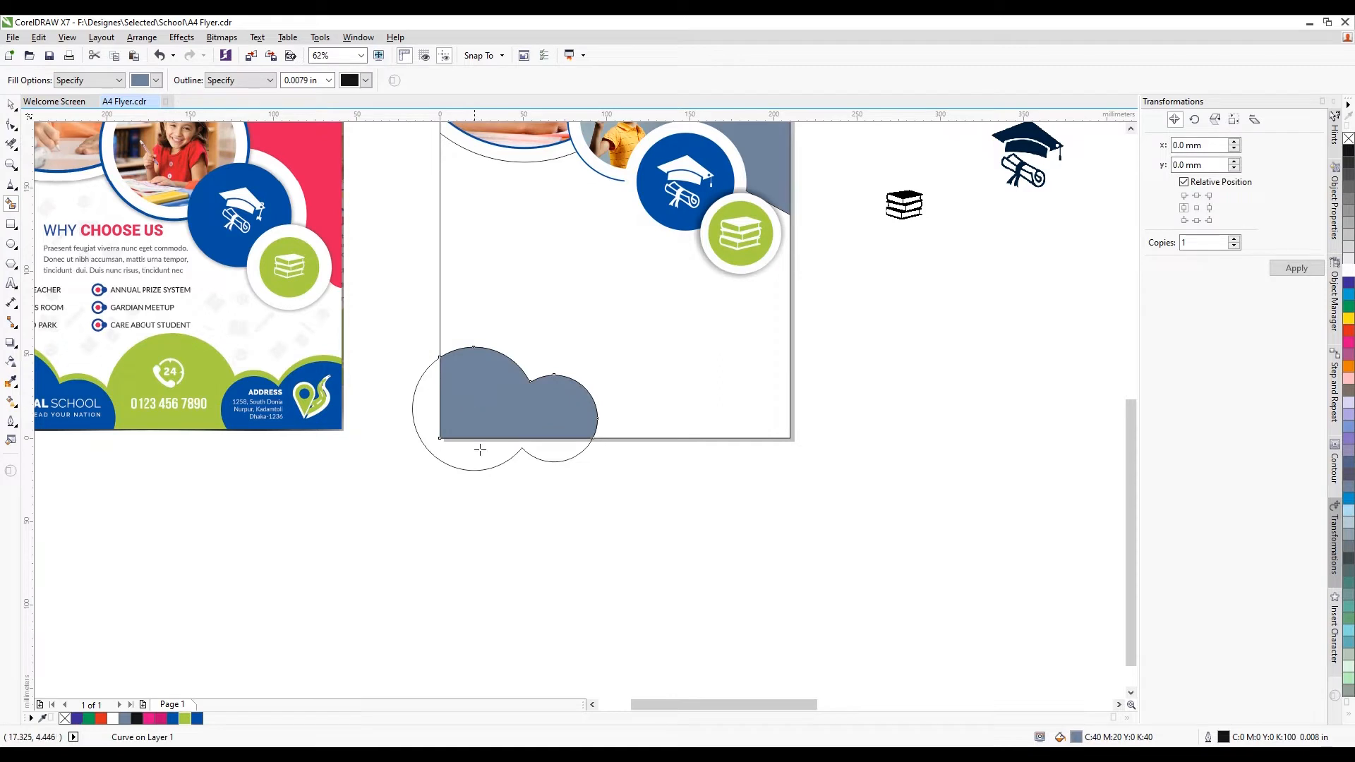
click(9, 106)
click(448, 596)
click(463, 470)
key(Delete)
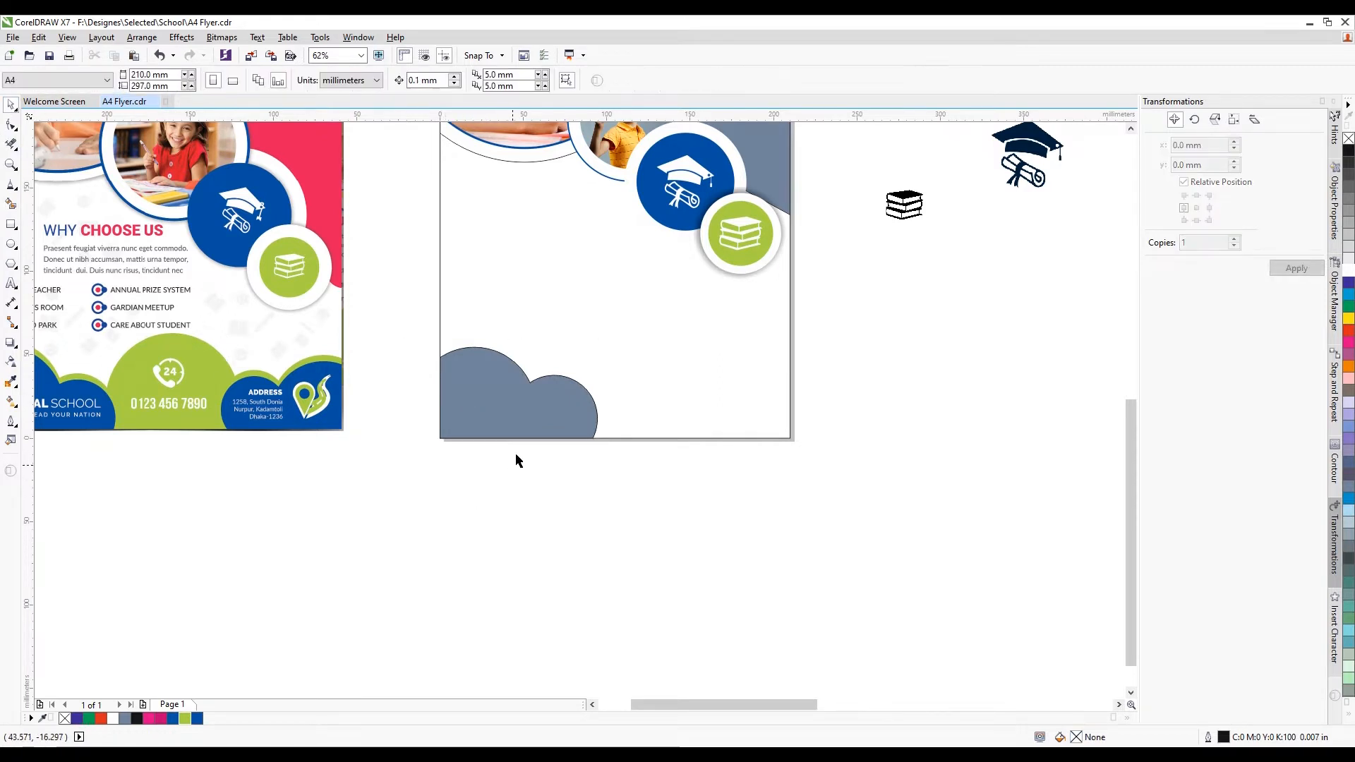
click(523, 422)
Place a horizontally mirrored copy of the cloud aligned to the page's bottom-right corner
drag(547, 417, 695, 369)
right_click(695, 368)
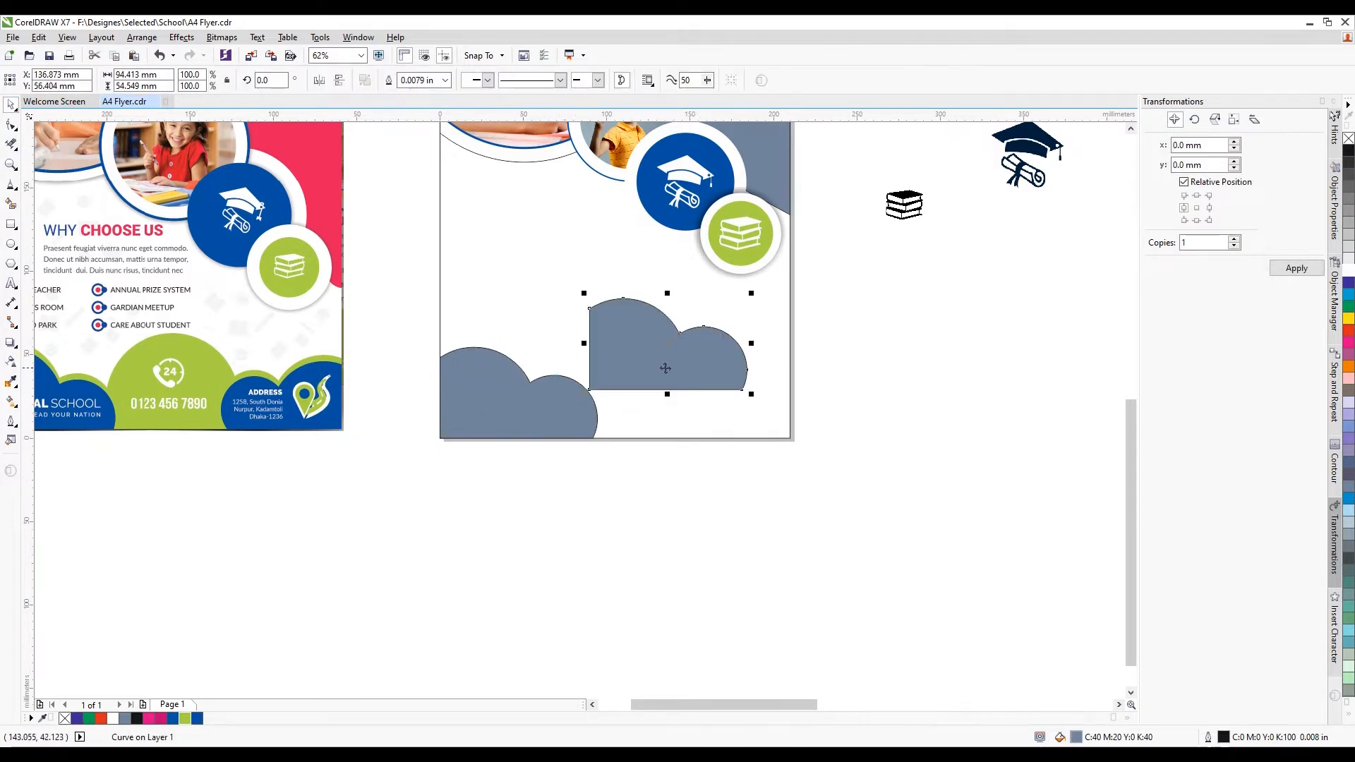
click(319, 80)
shift+click(654, 426)
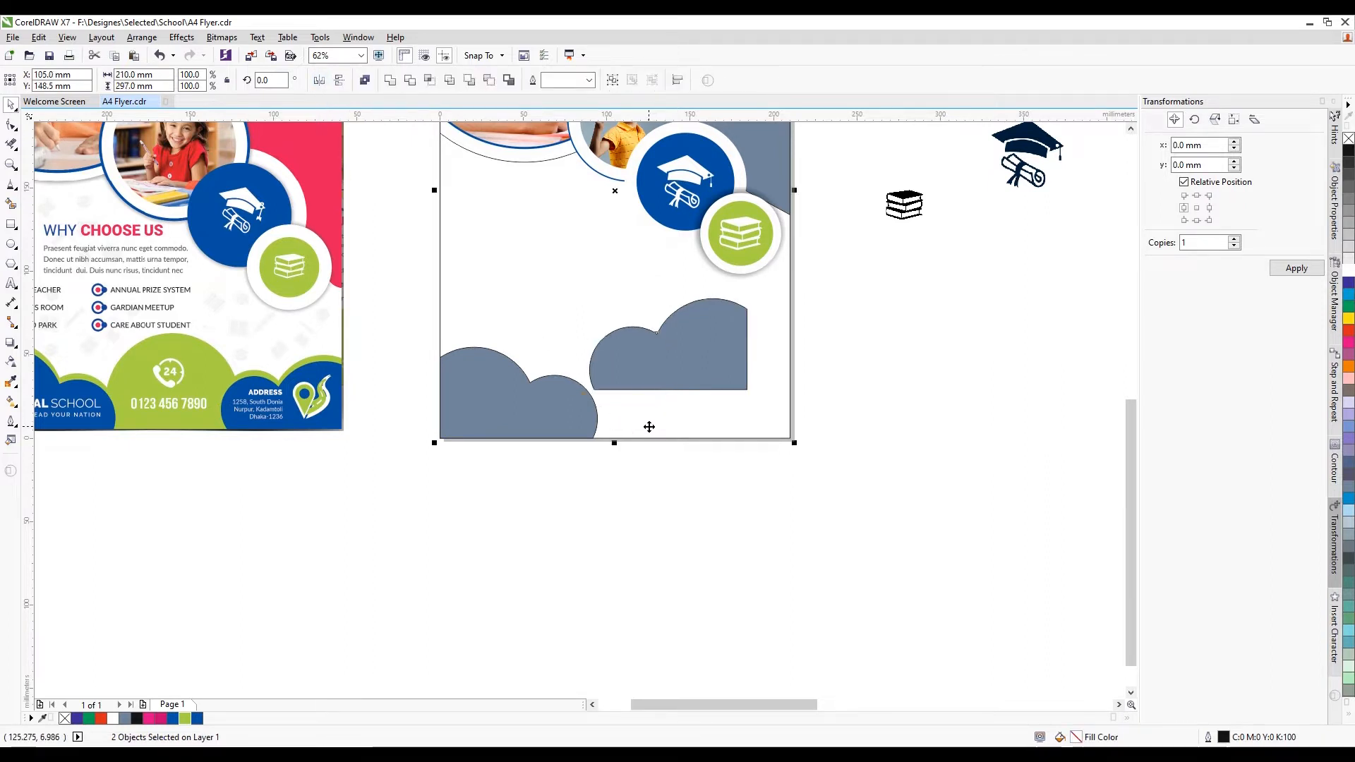
key(r)
key(b)
click(656, 492)
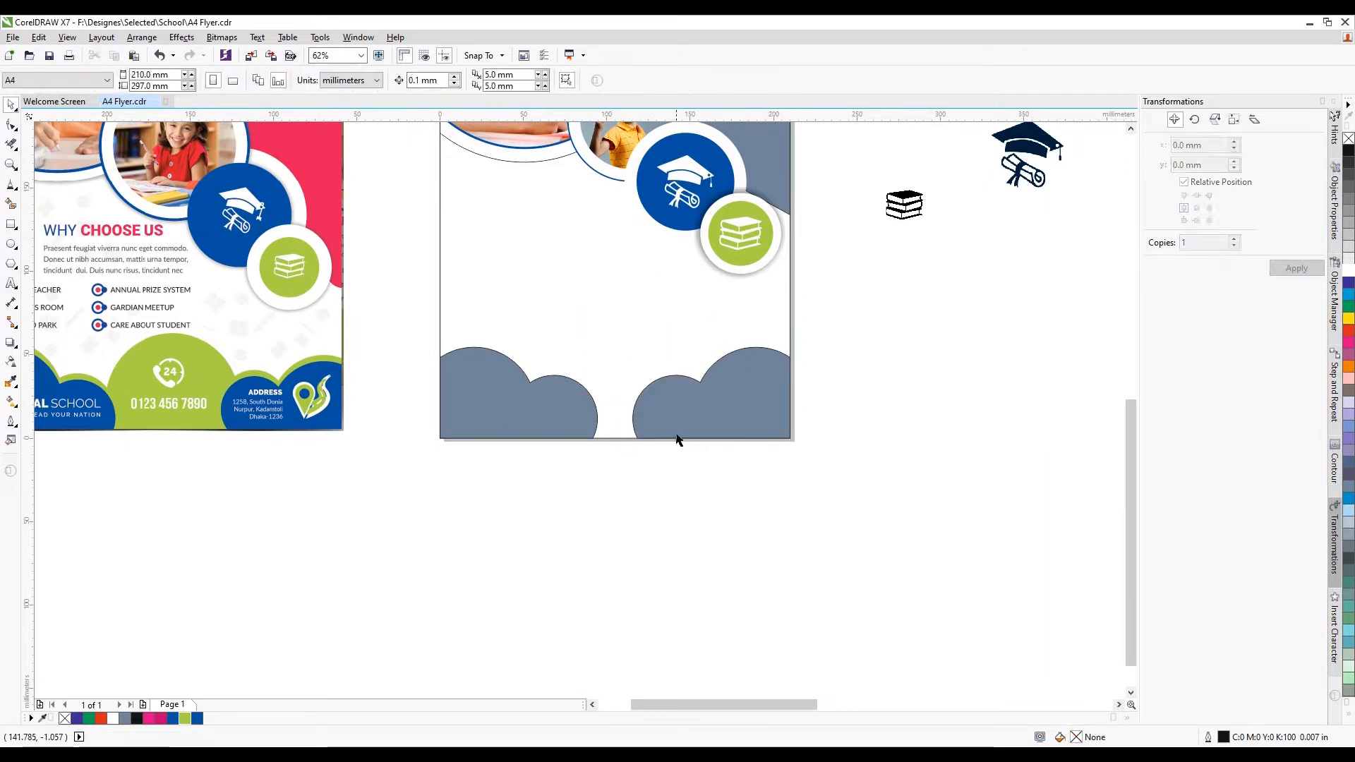
Shrink both clouds together and try realigning the right cloud, undoing that move
click(693, 424)
click(844, 314)
drag(847, 314, 394, 490)
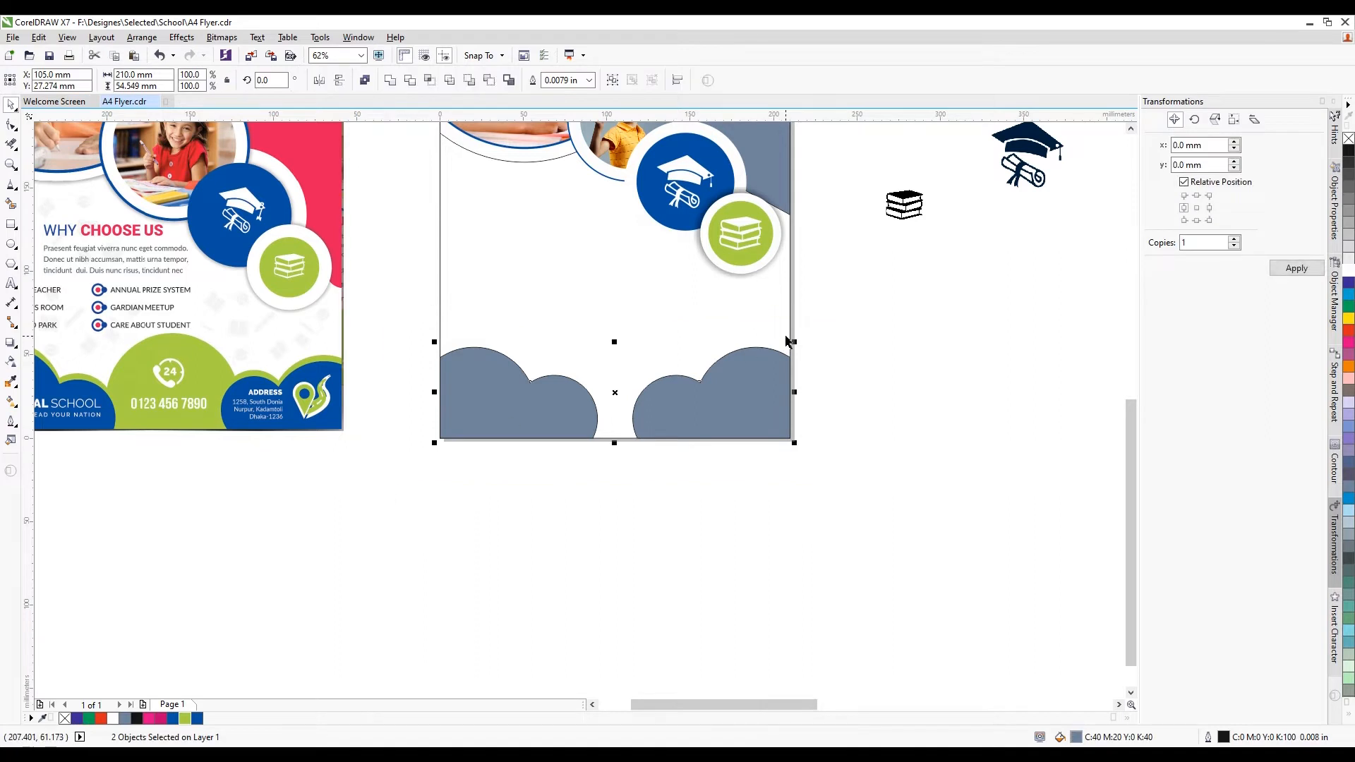
drag(796, 341, 731, 356)
click(820, 403)
click(676, 392)
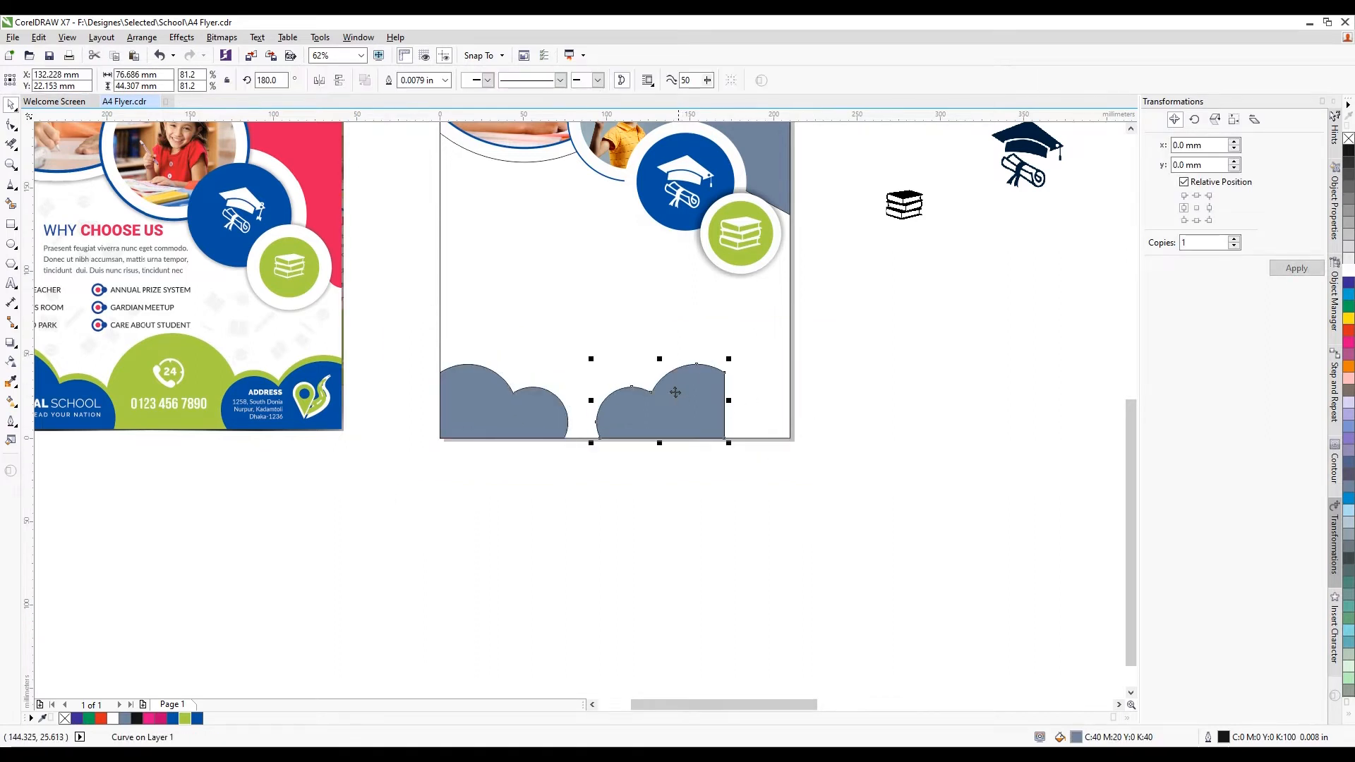
shift+click(625, 344)
key(r)
click(832, 418)
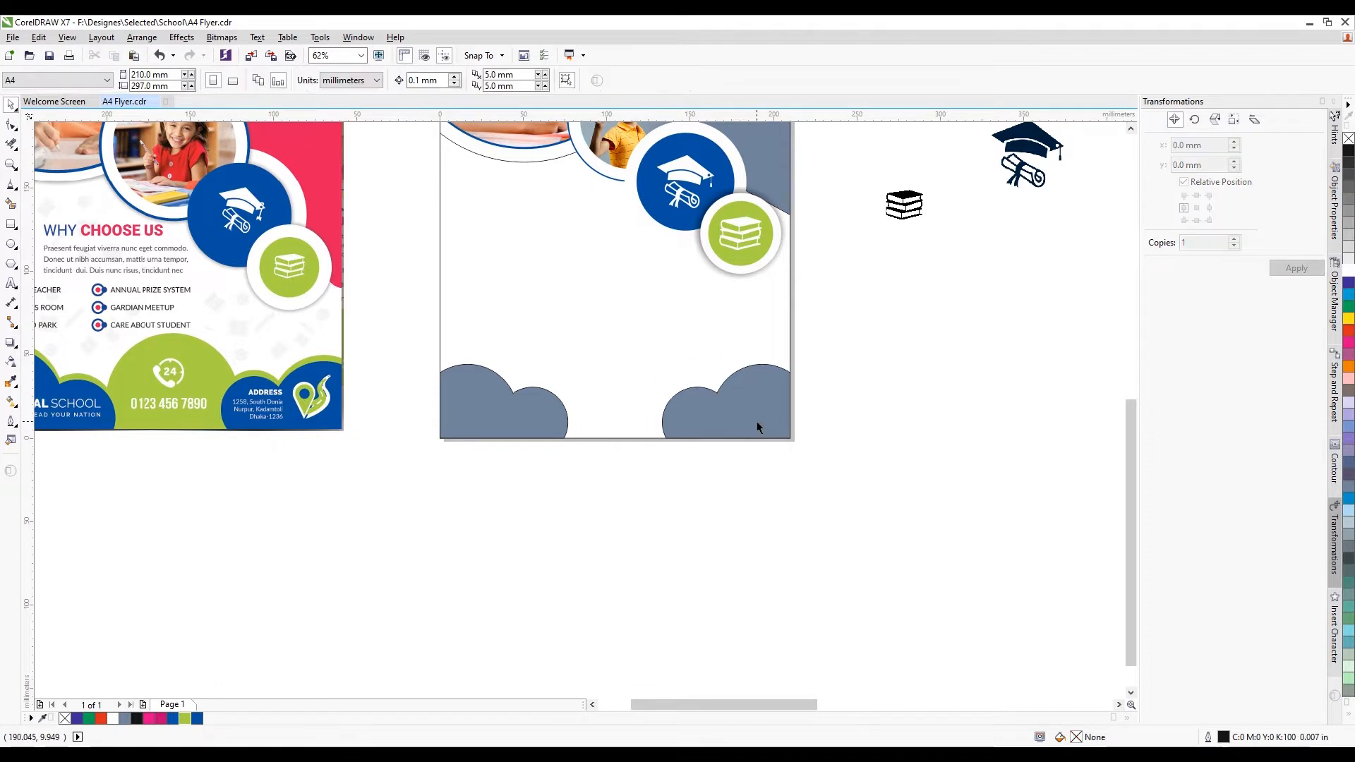
key(ctrl+z)
click(412, 342)
Enlarge both clouds slightly and realign the right cloud to the page's right edge
drag(369, 327, 768, 484)
drag(730, 358, 750, 352)
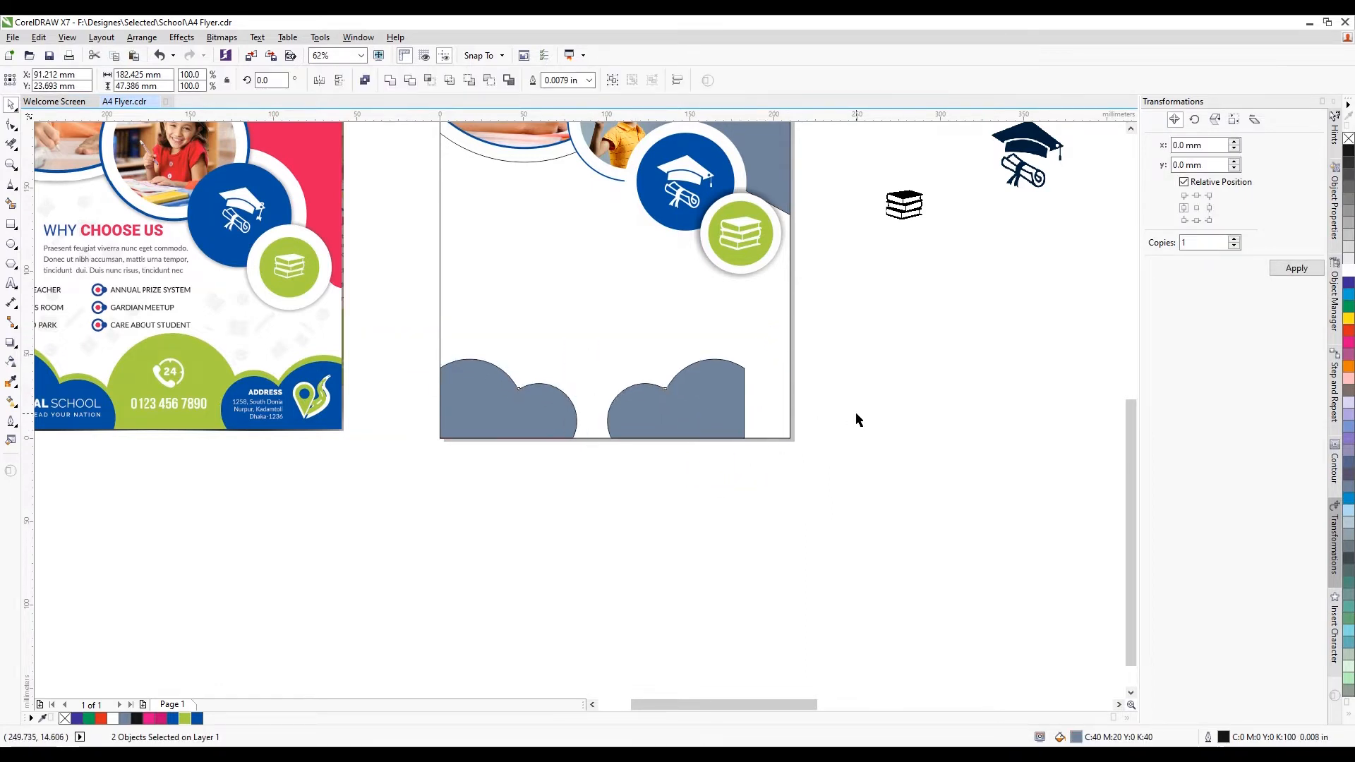
click(856, 412)
click(656, 406)
shift+click(614, 359)
key(r)
click(920, 410)
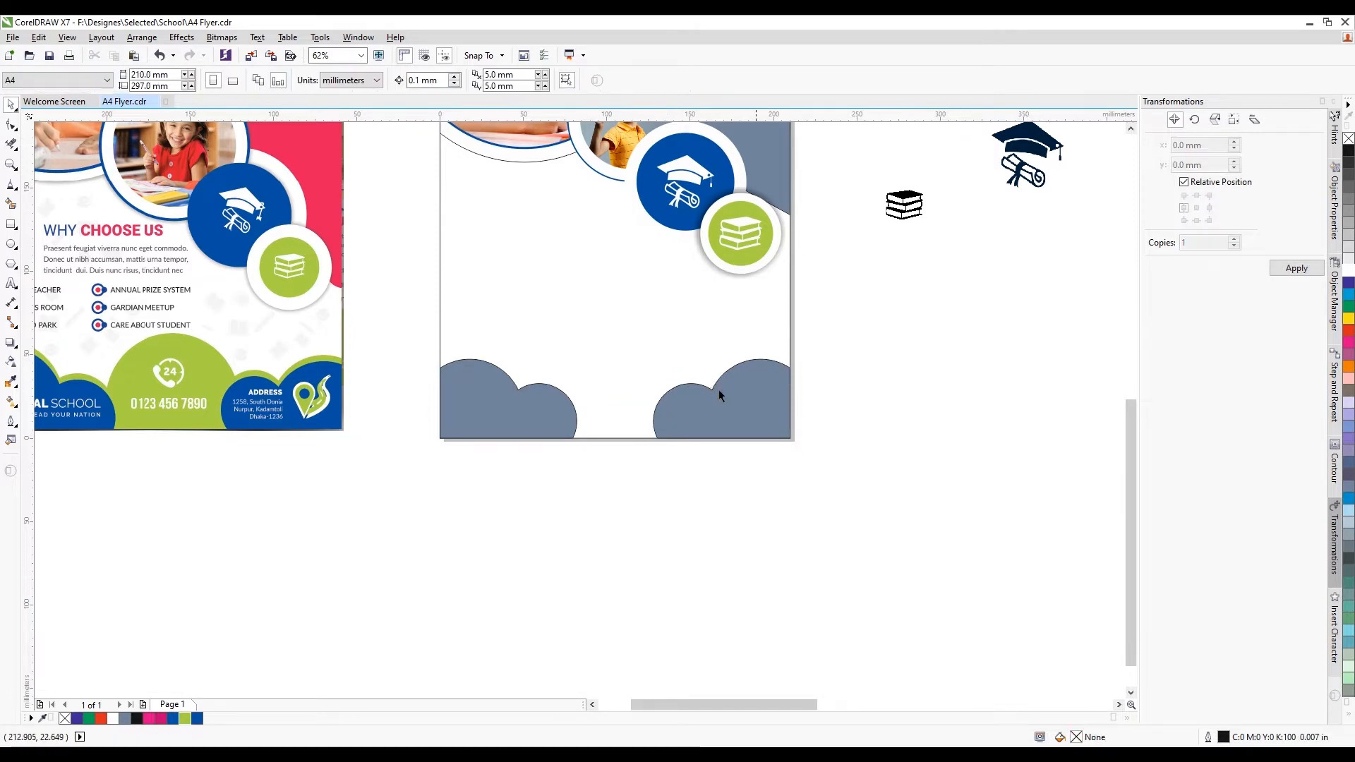
scroll(577, 357, down, 1)
scroll(577, 353, up, 1)
click(511, 385)
scroll(511, 384, down, 1)
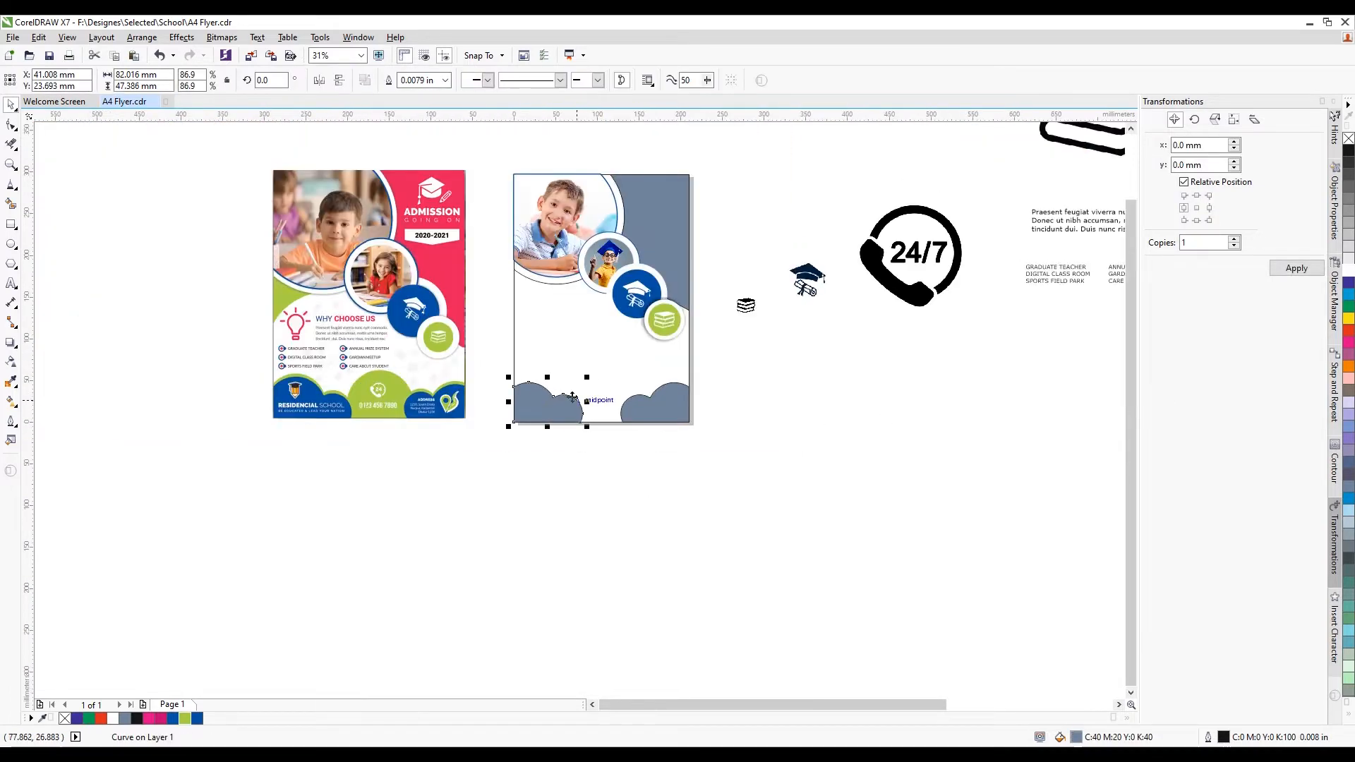
scroll(511, 381, up, 1)
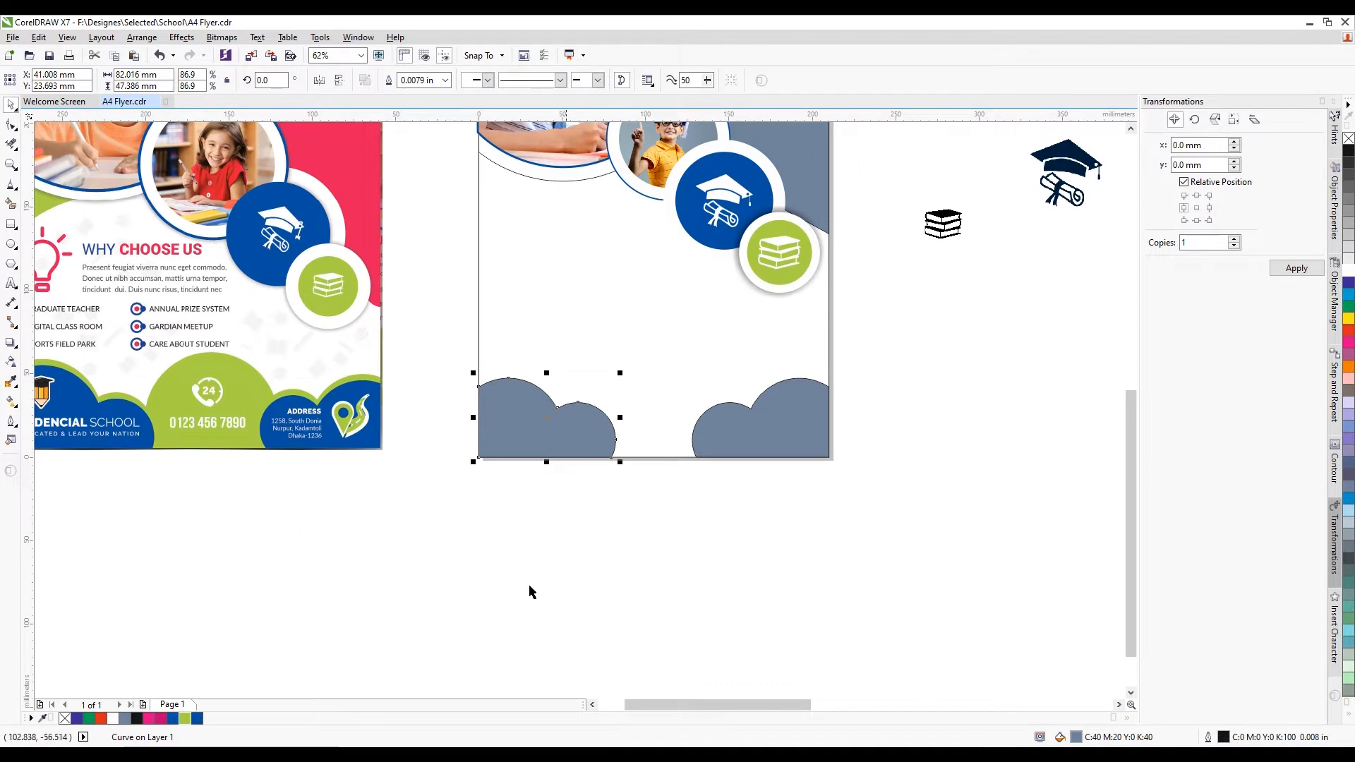
Fill the left cloud blue and add a green copy, left-aligned to the page, behind it
click(197, 718)
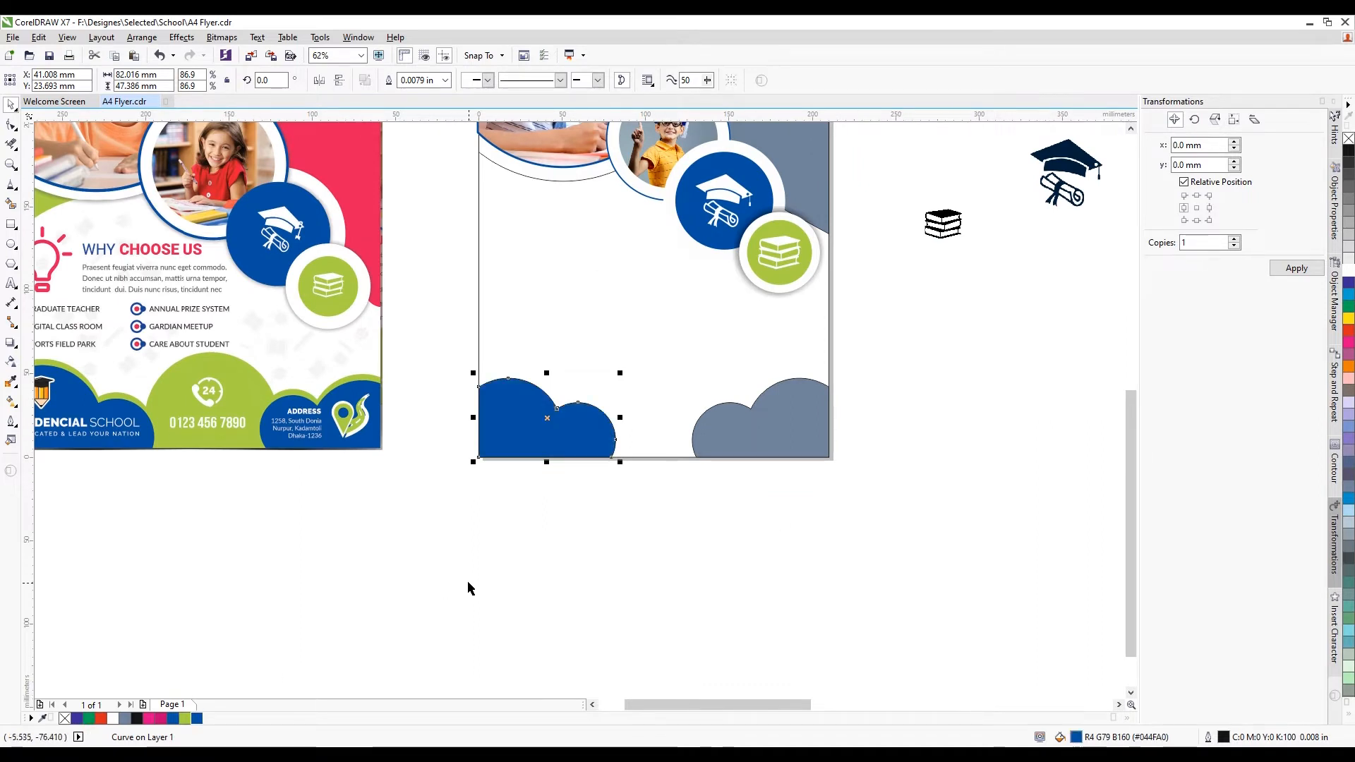
key(ctrl+d)
click(185, 718)
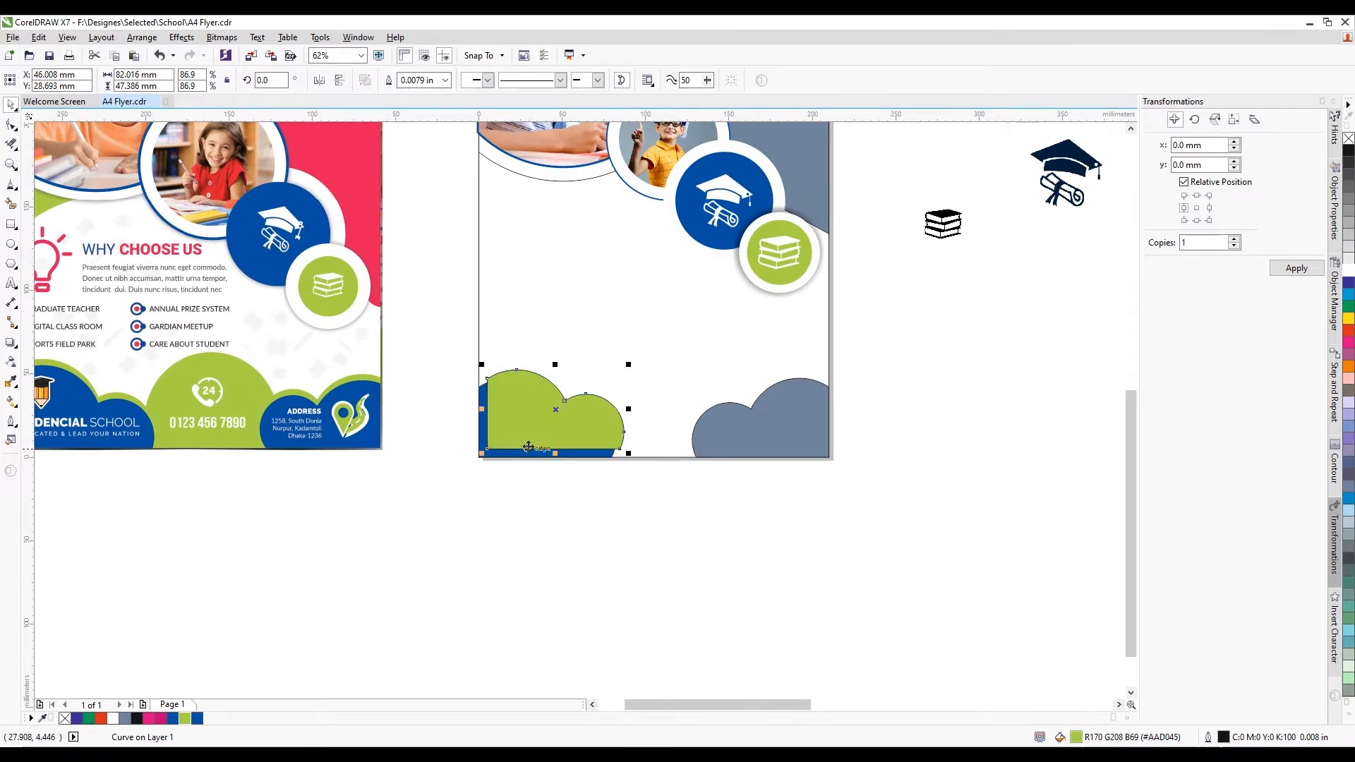
scroll(533, 424, up, 2)
drag(529, 421, 525, 420)
shift+click(579, 270)
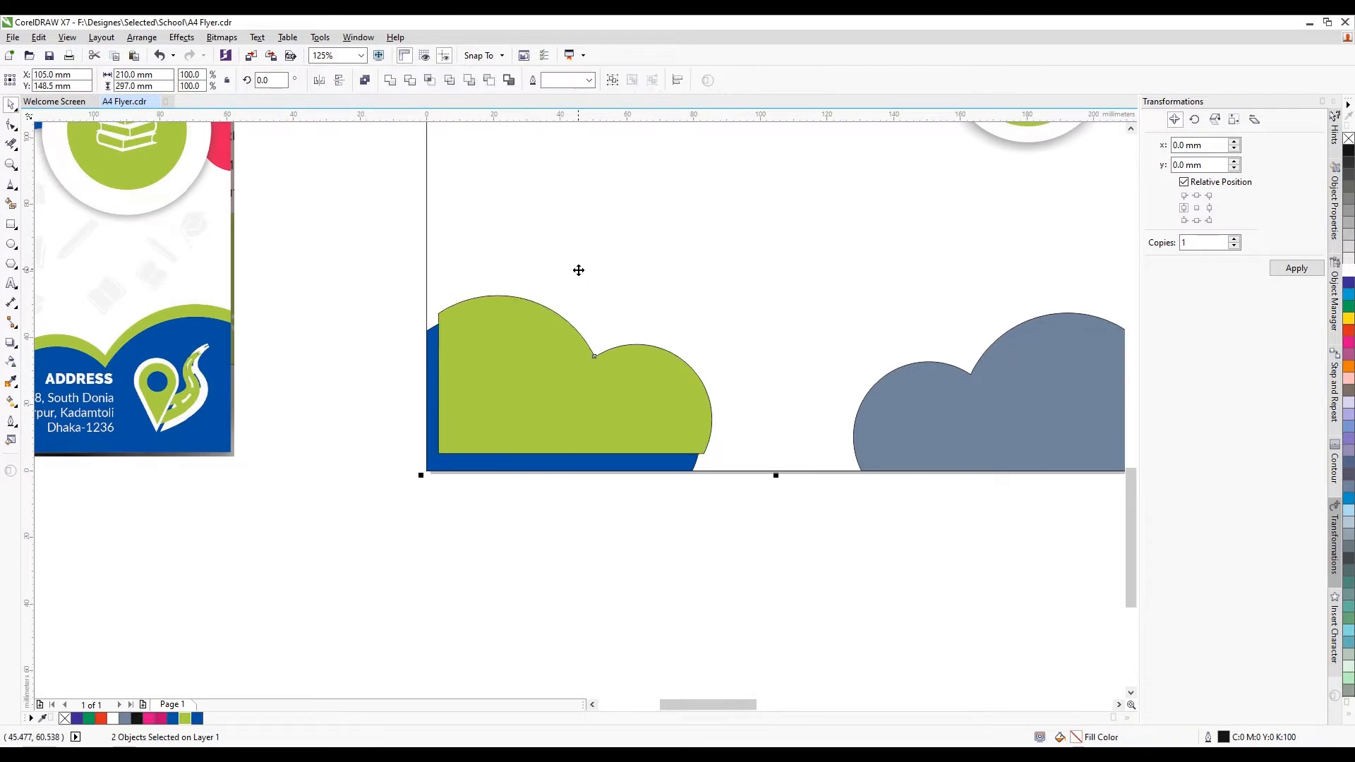
key(l)
click(611, 402)
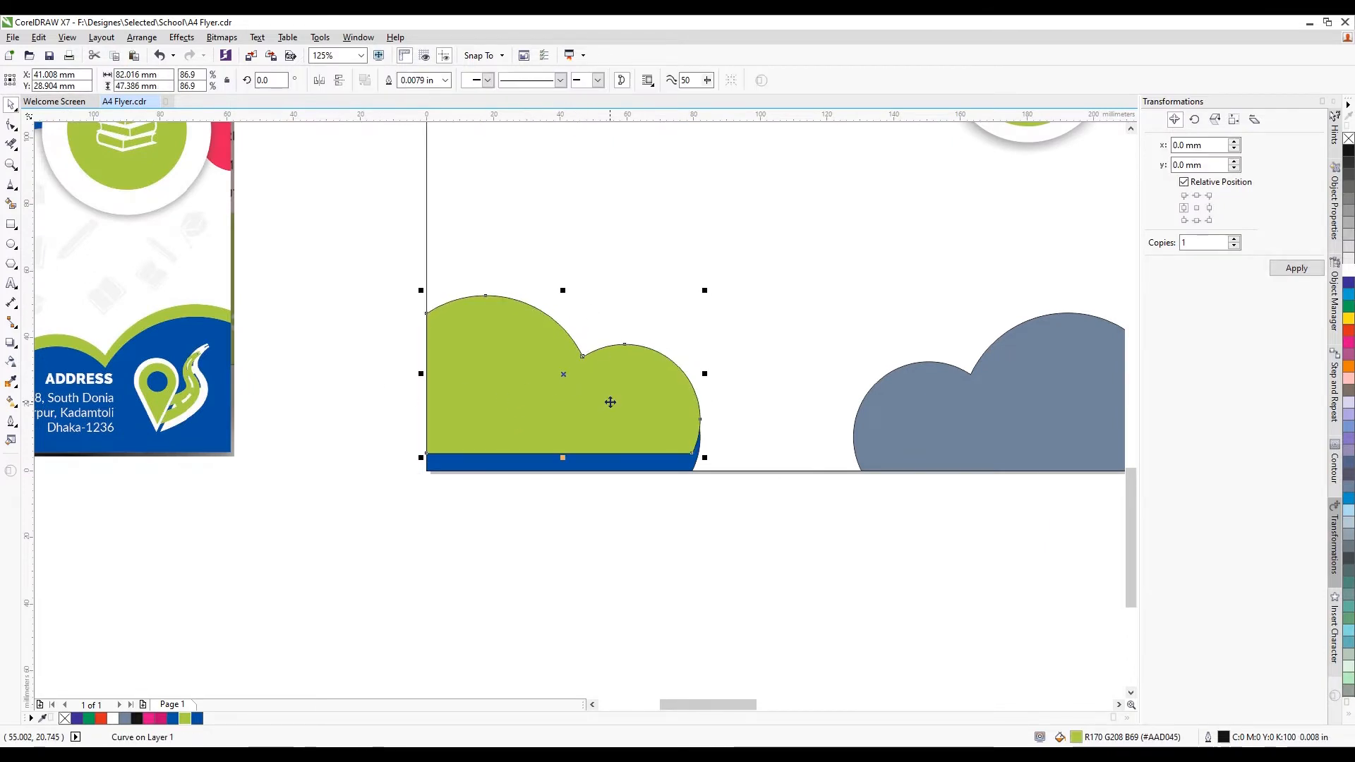
key(ctrl+Page_Down)
scroll(607, 408, down, 3)
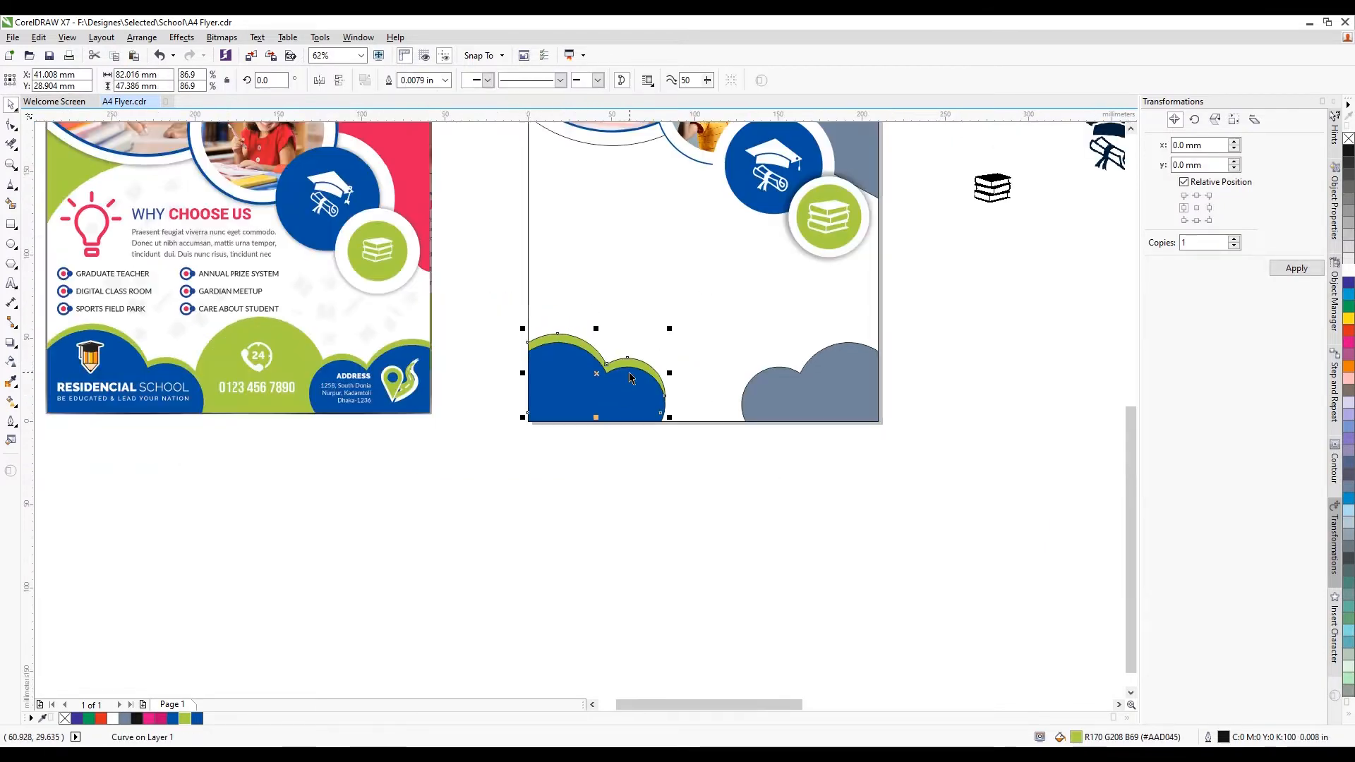
scroll(621, 353, up, 3)
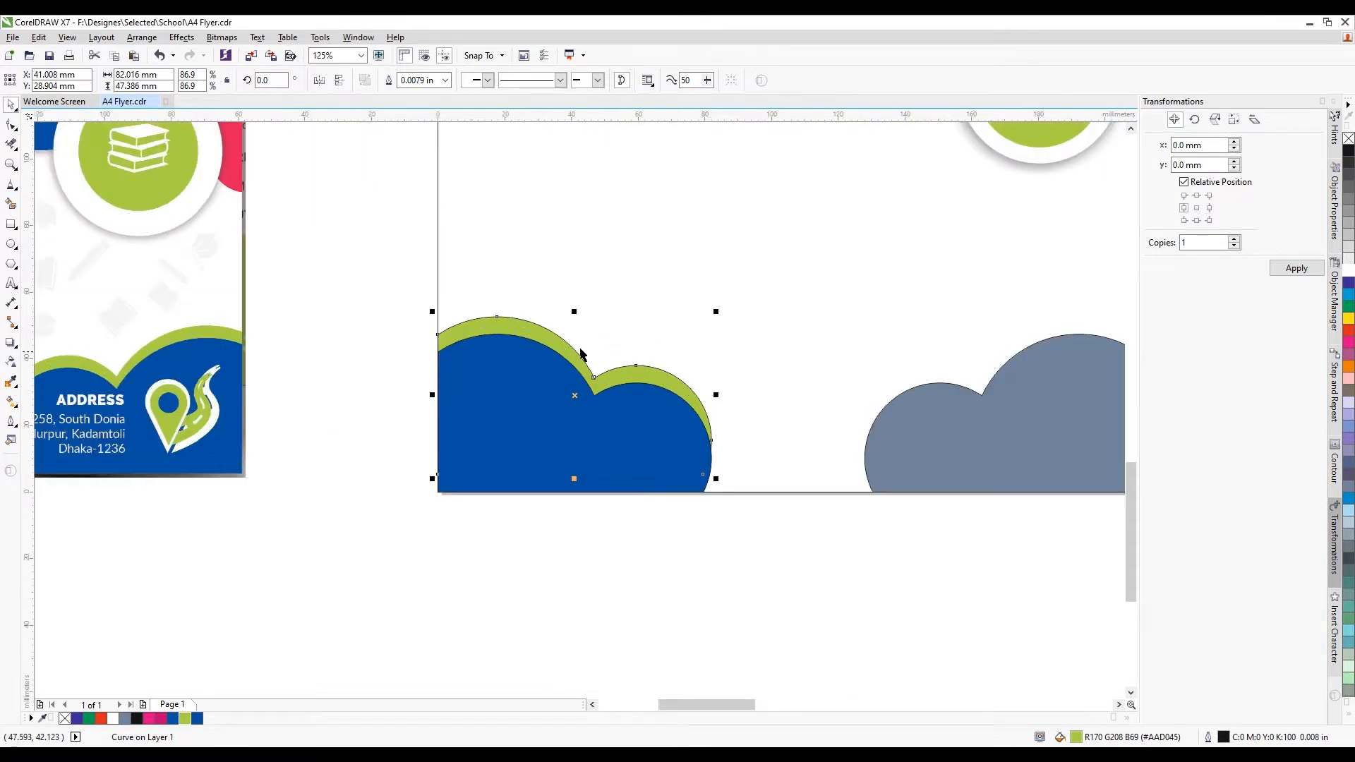
drag(349, 251, 787, 566)
Remove the outlines from the clouds and delete the grey cloud on the right
key(F12)
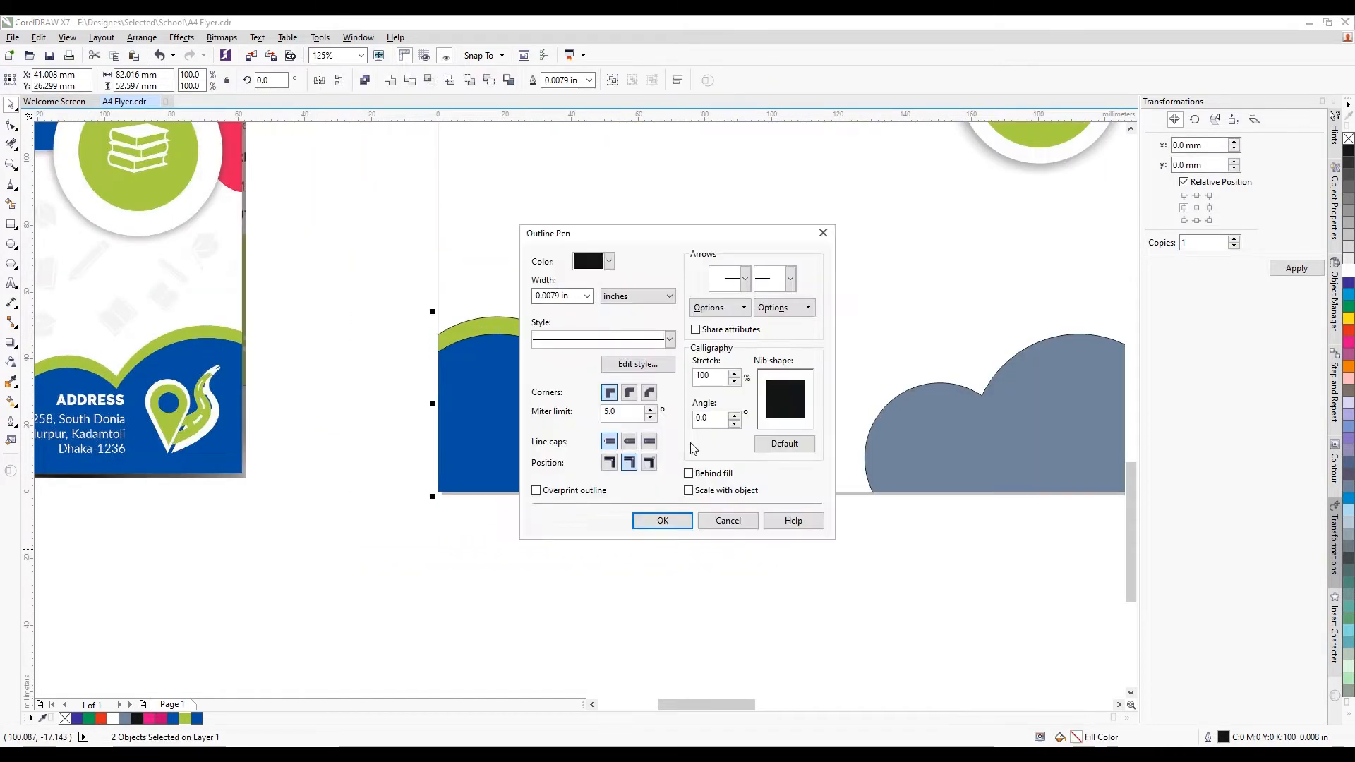
click(586, 296)
click(558, 312)
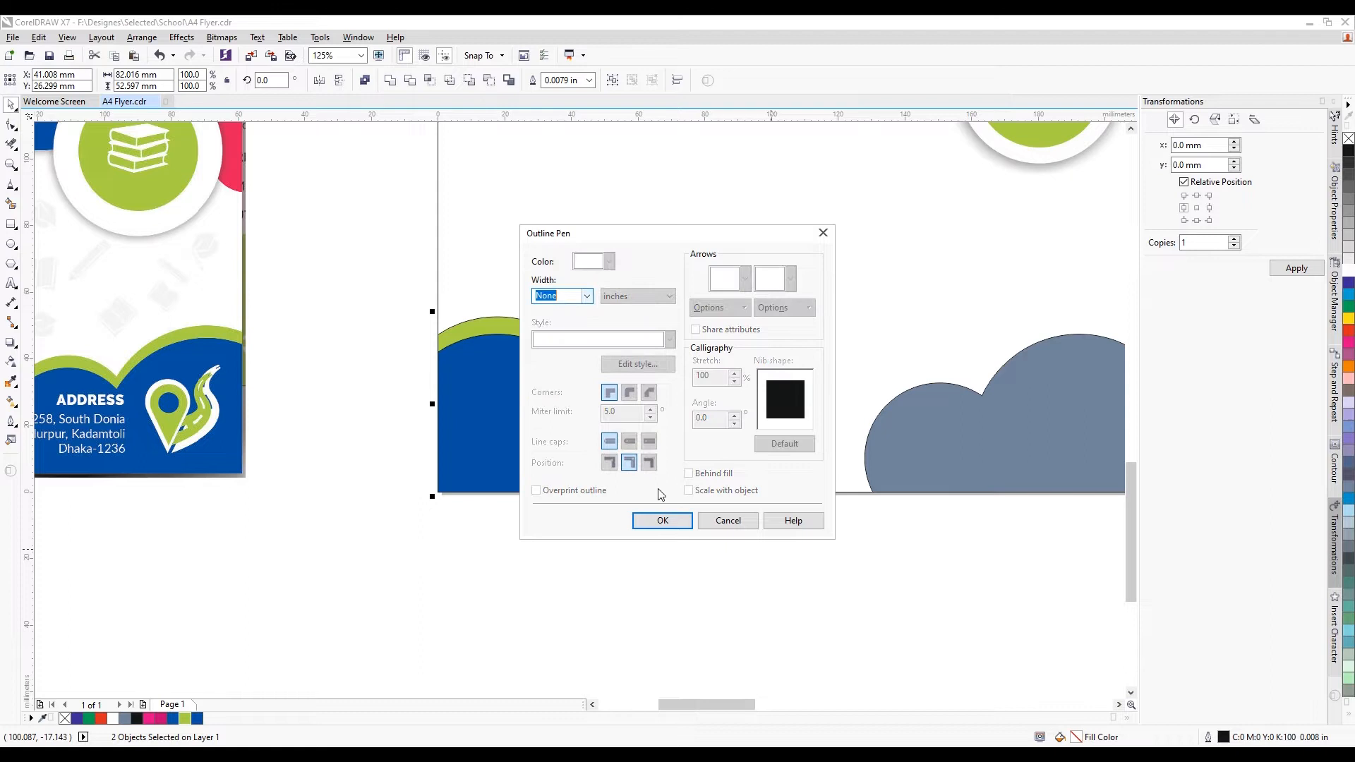
click(668, 526)
scroll(575, 532, down, 3)
drag(960, 394, 671, 565)
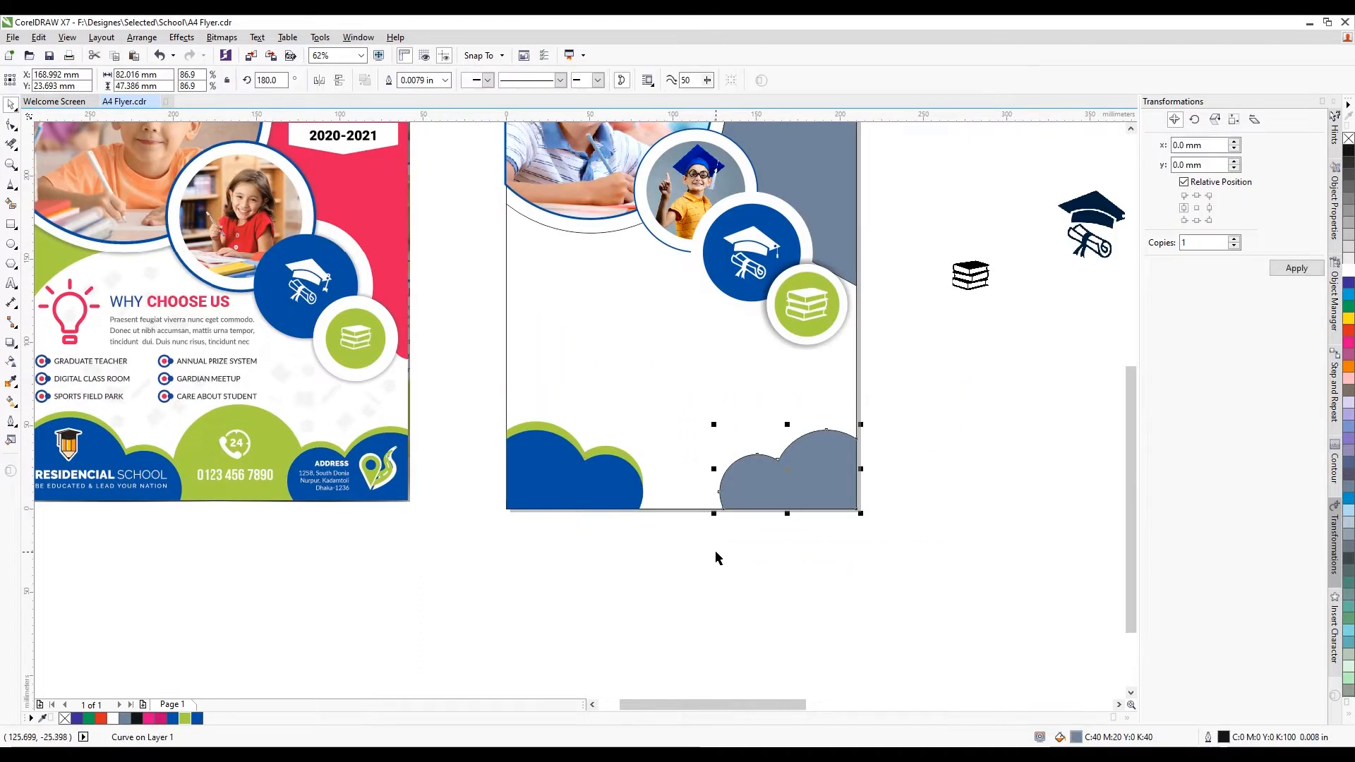
key(Delete)
Group the blue and green clouds and place a mirrored copy in the bottom-right corner
drag(617, 530, 697, 556)
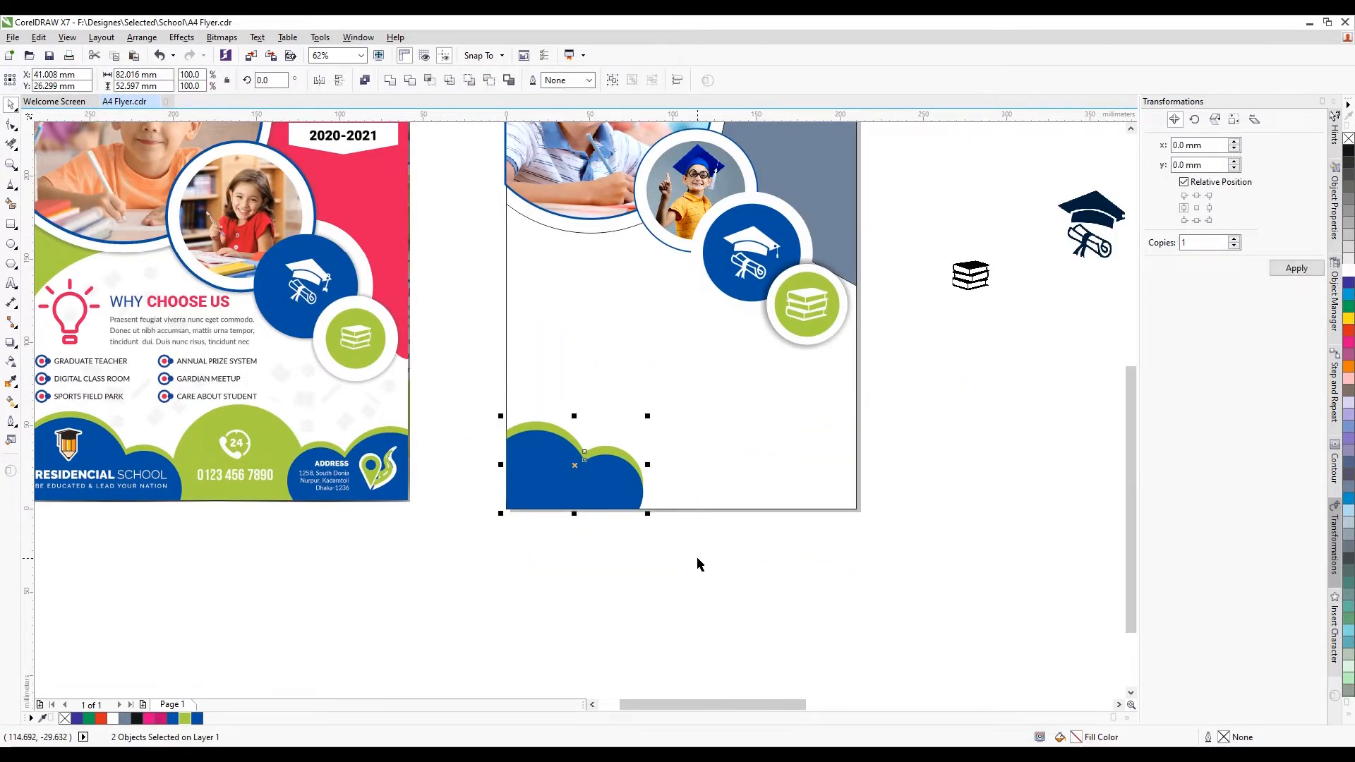
key(ctrl+g)
key(ctrl+d)
drag(642, 474, 834, 473)
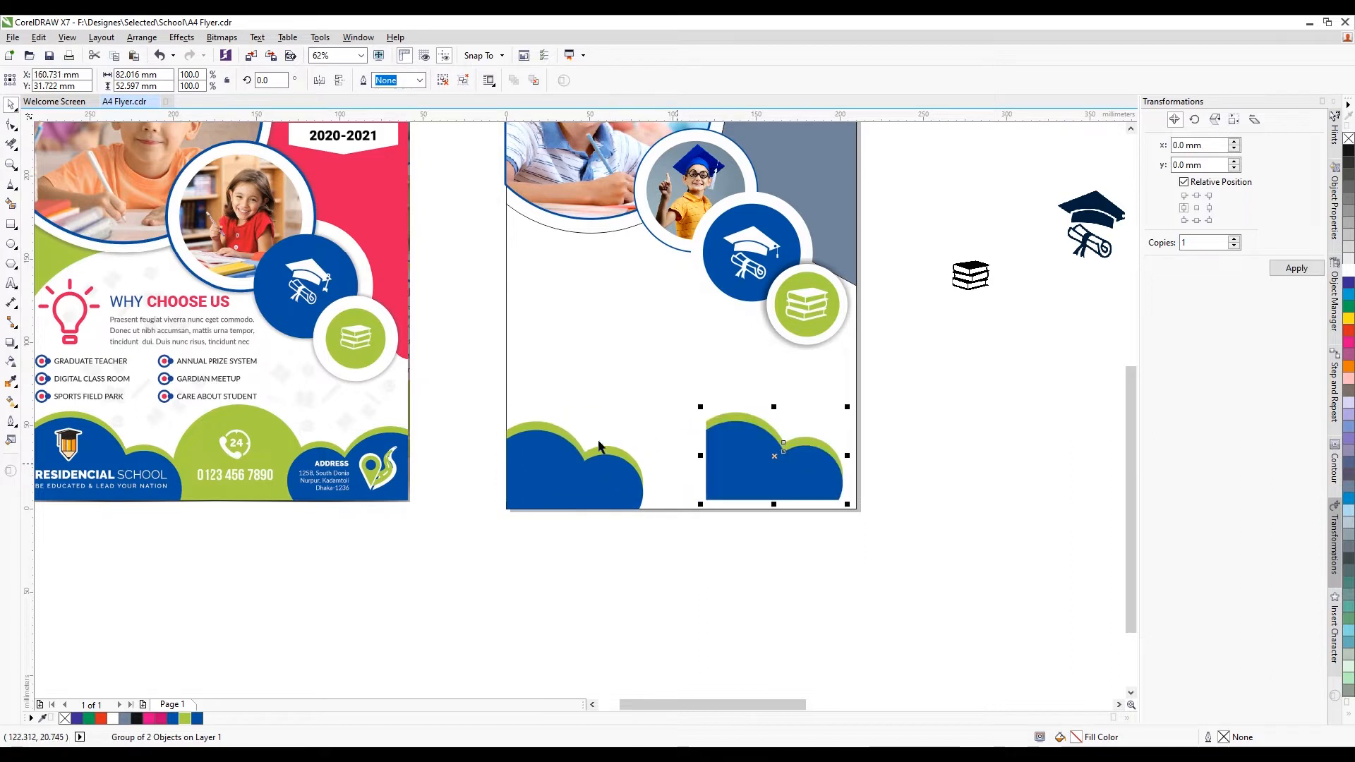
click(324, 83)
shift+click(645, 369)
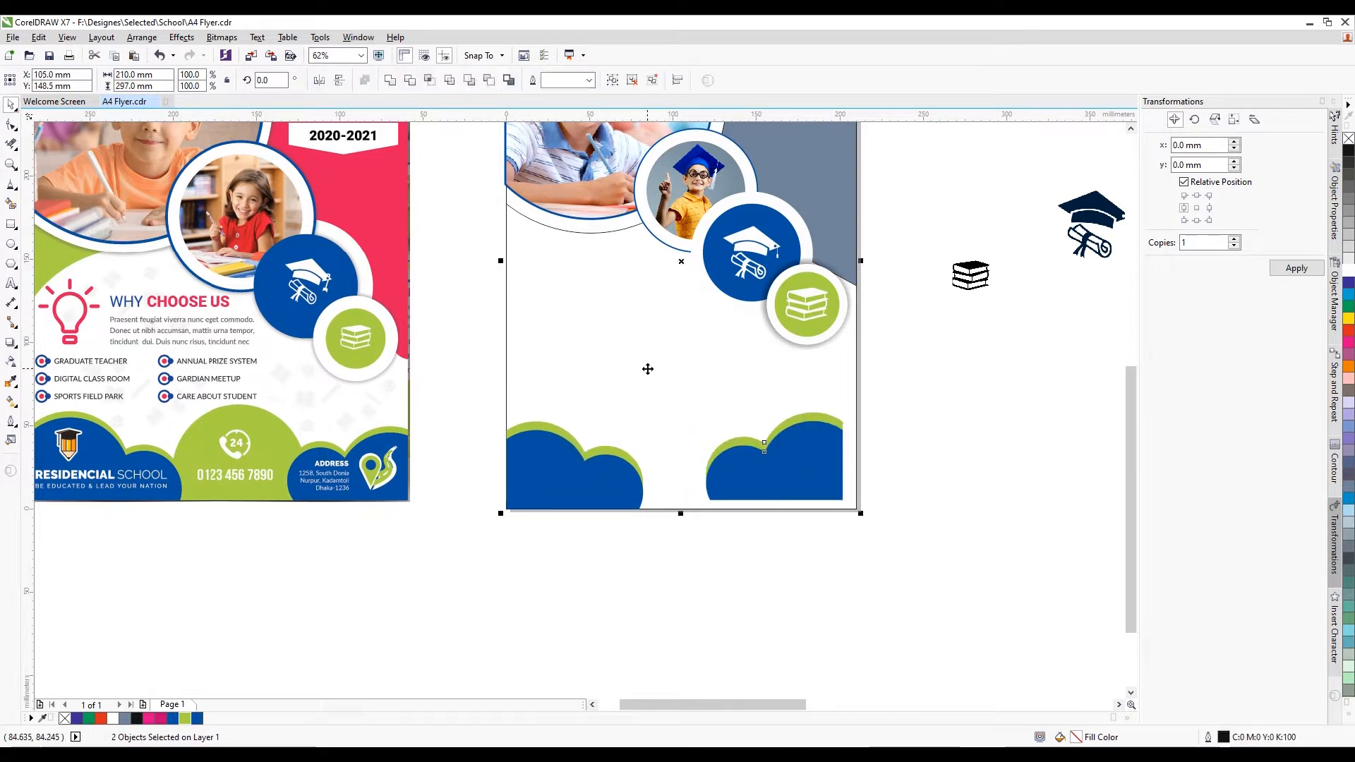
key(r)
key(b)
key(Escape)
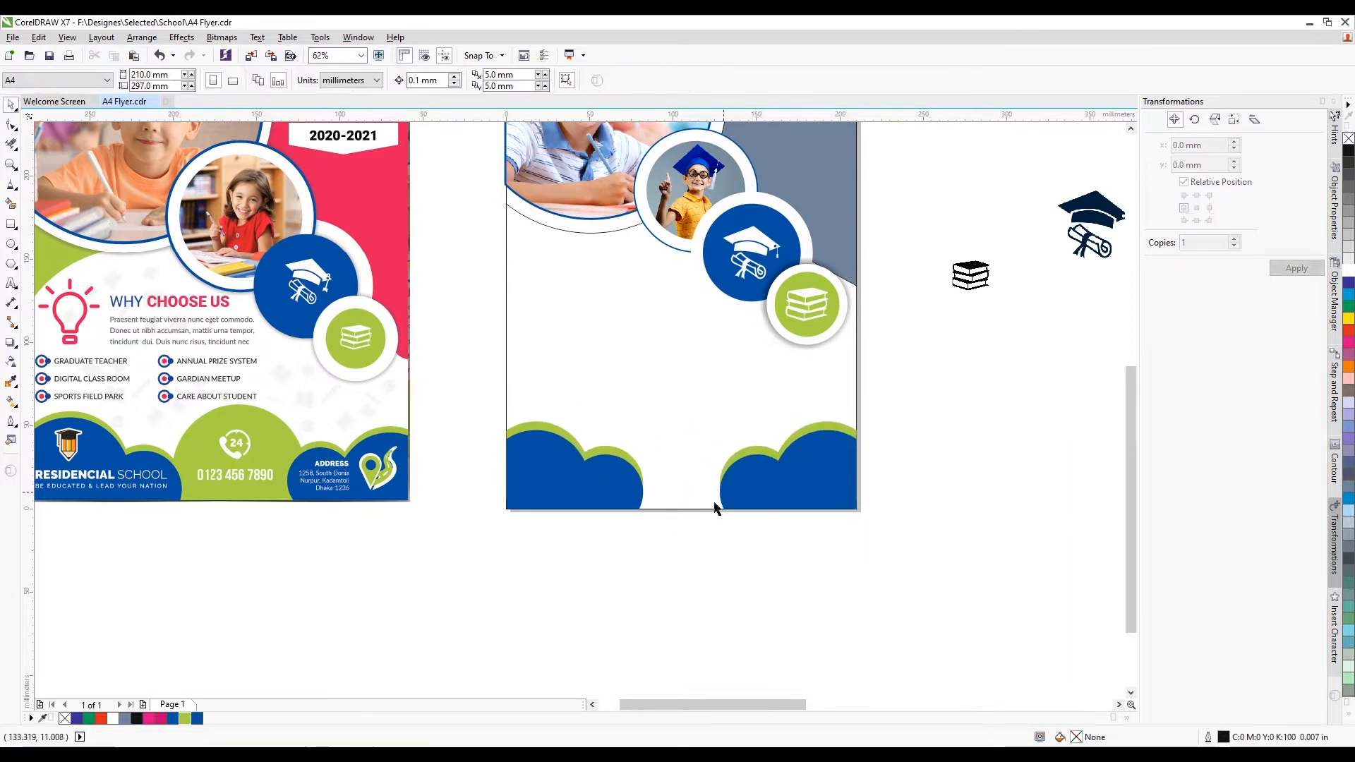
Draw a circle over the page's bottom edge, centred horizontally on the page
click(12, 245)
drag(615, 389, 737, 540)
key(ctrl+z)
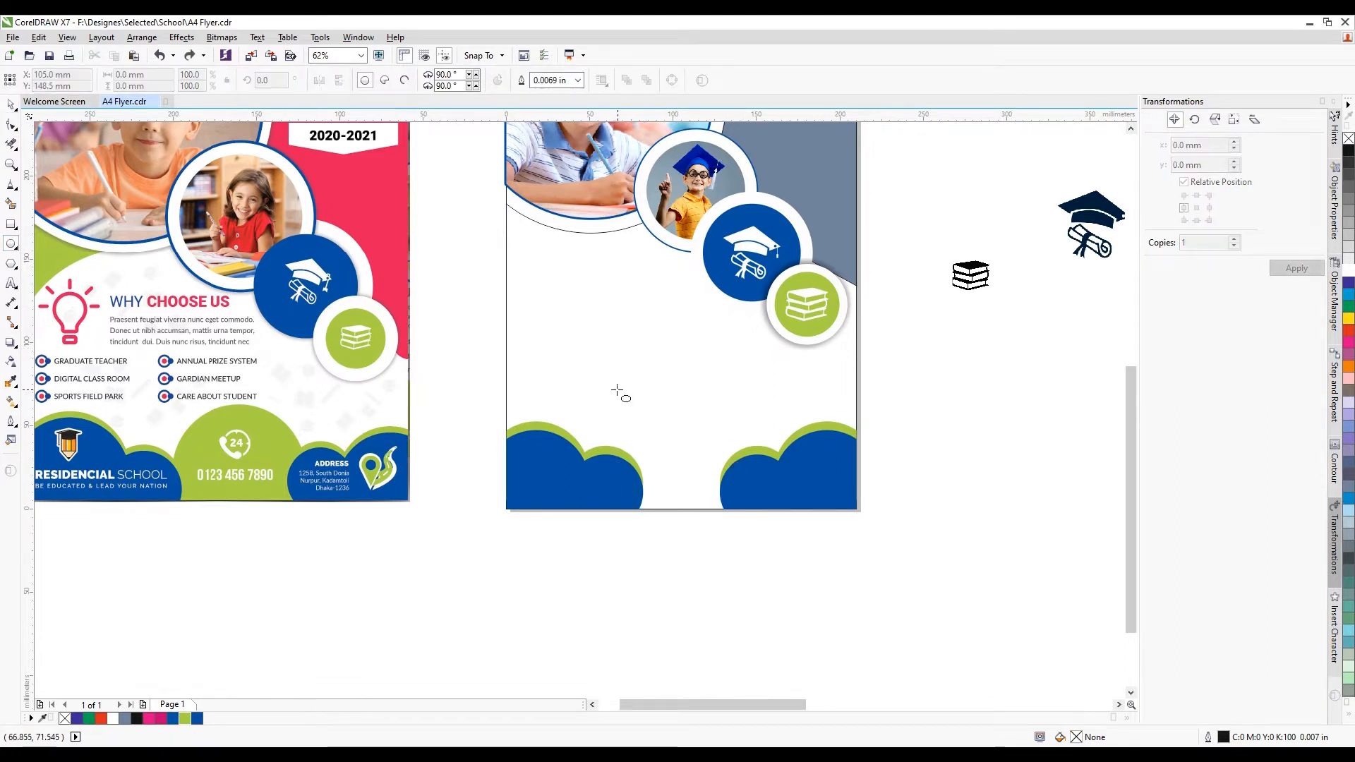
drag(617, 390, 739, 543)
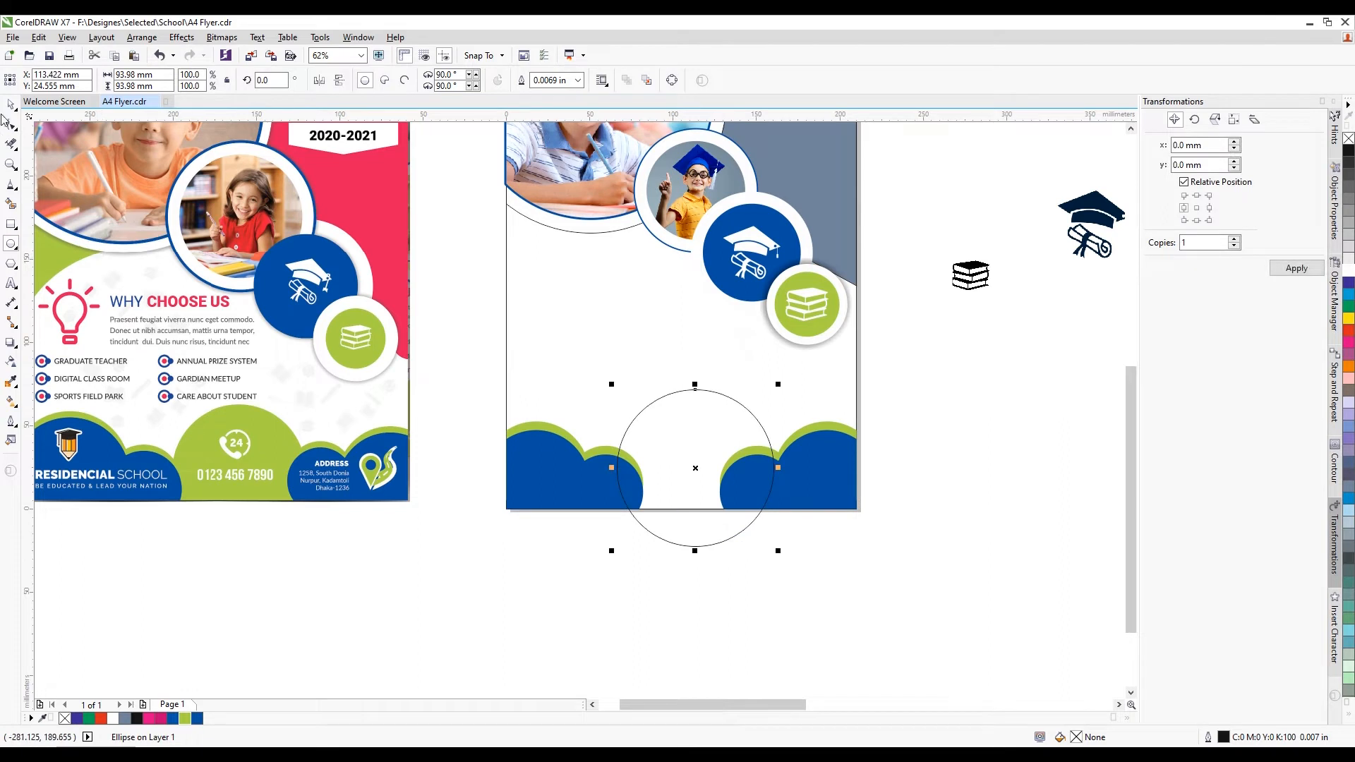
key(c)
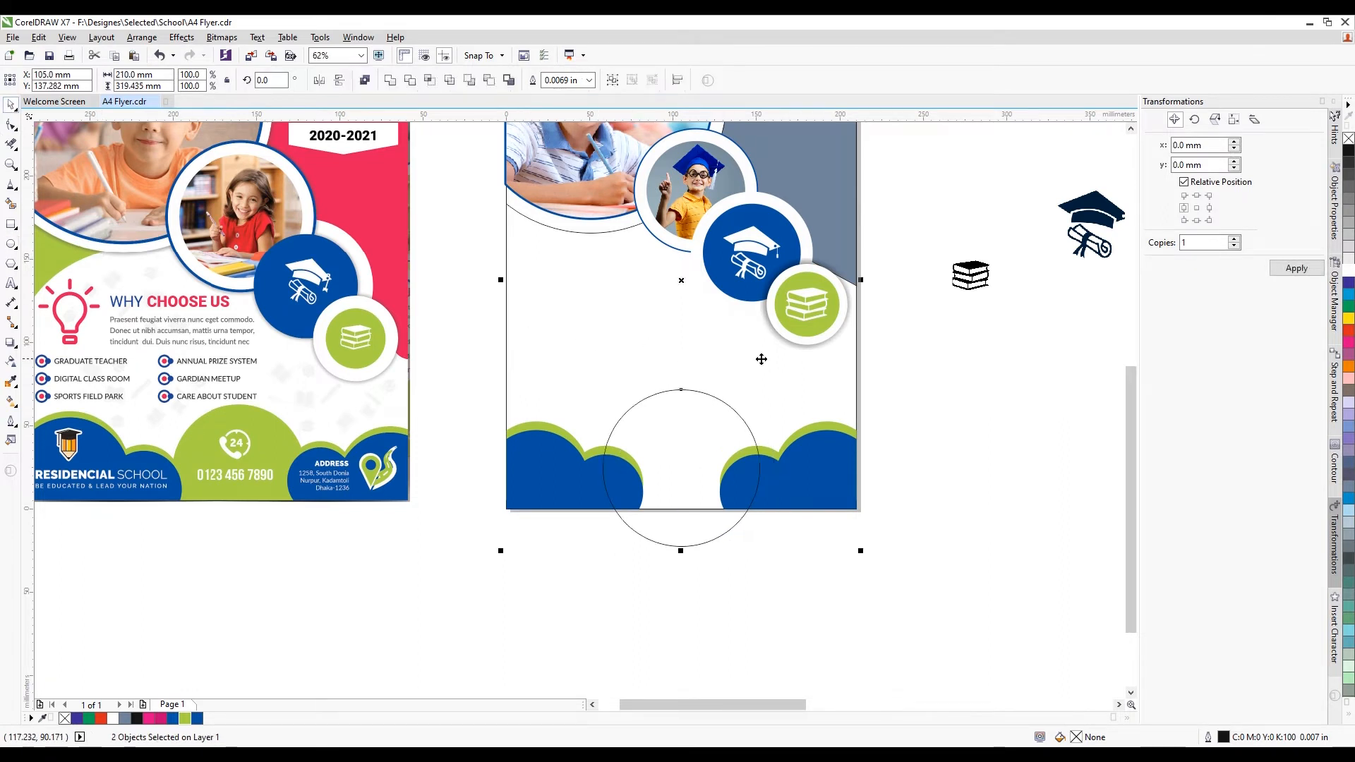
scroll(732, 417, up, 3)
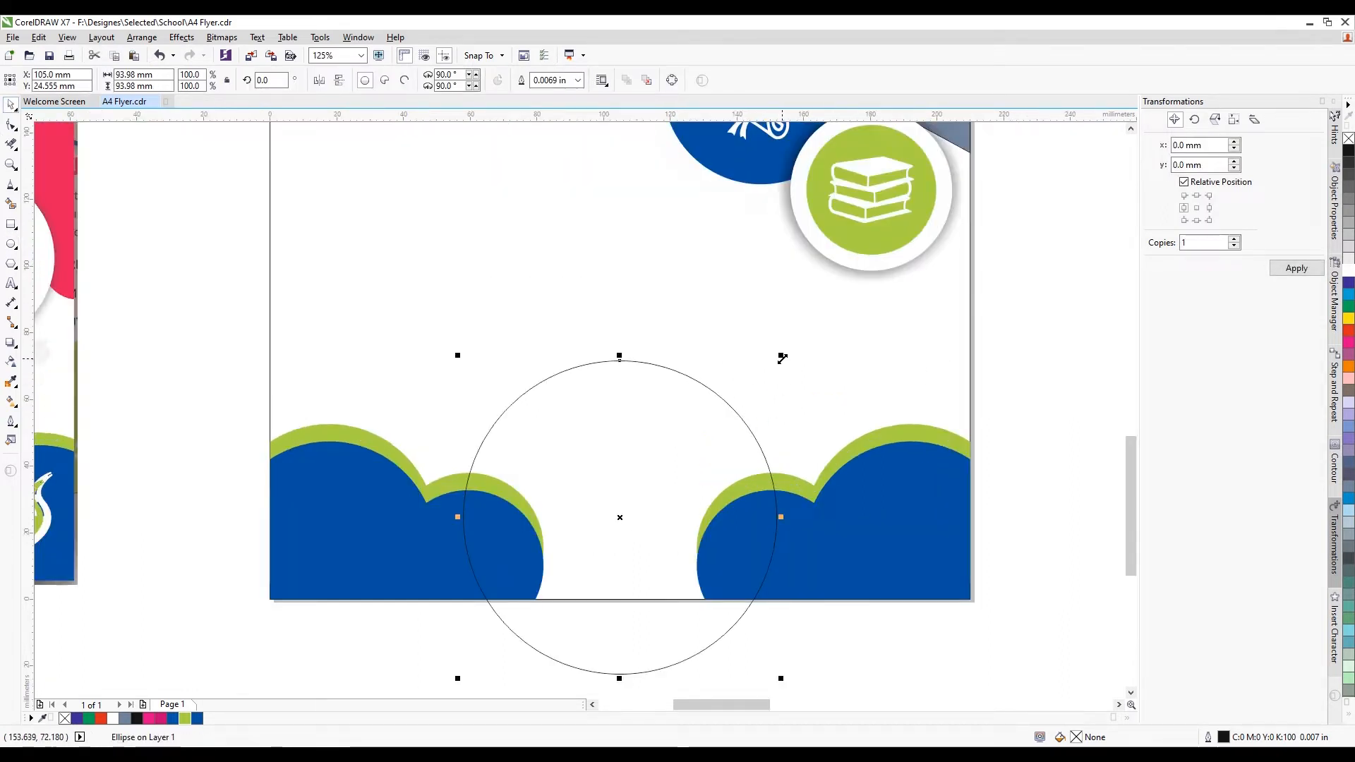
drag(761, 389, 766, 384)
key(c)
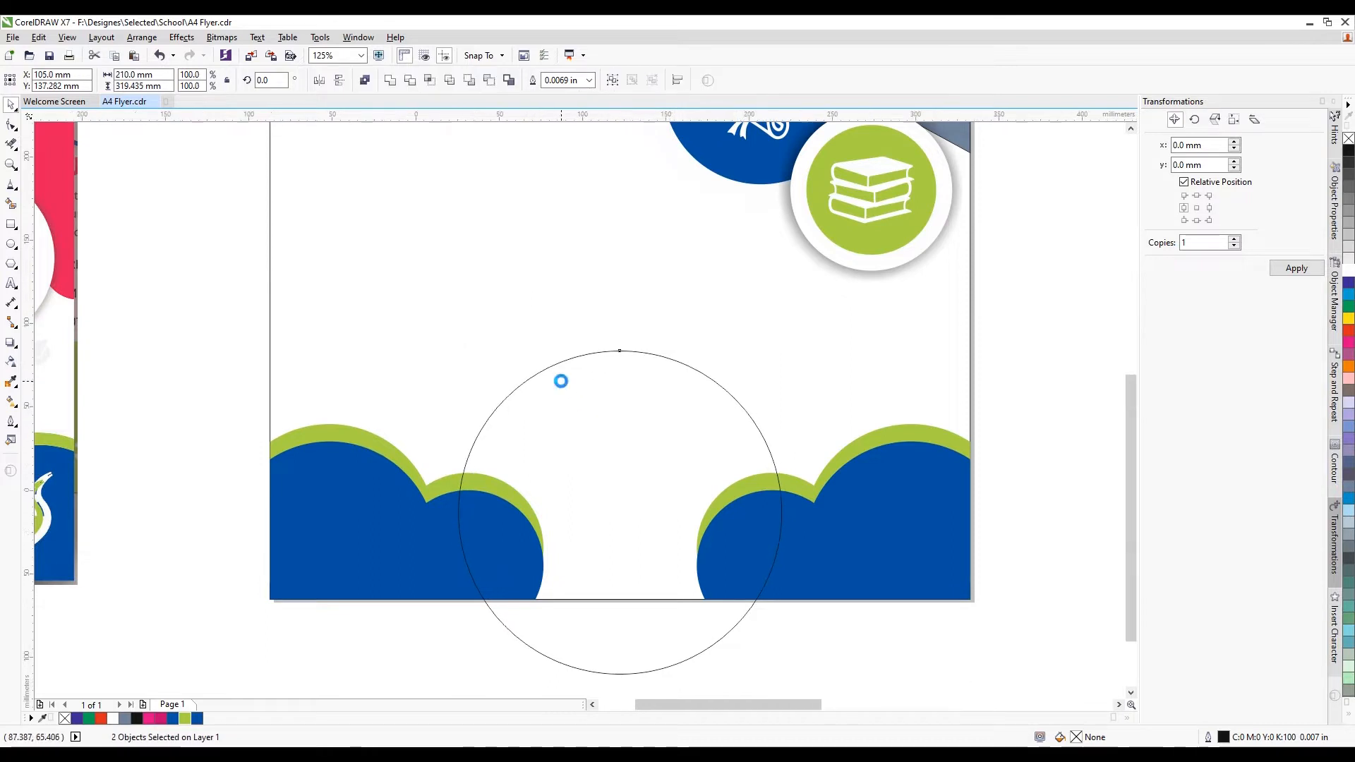
scroll(561, 382, down, 3)
drag(592, 411, 595, 390)
shift+click(542, 315)
key(c)
key(Escape)
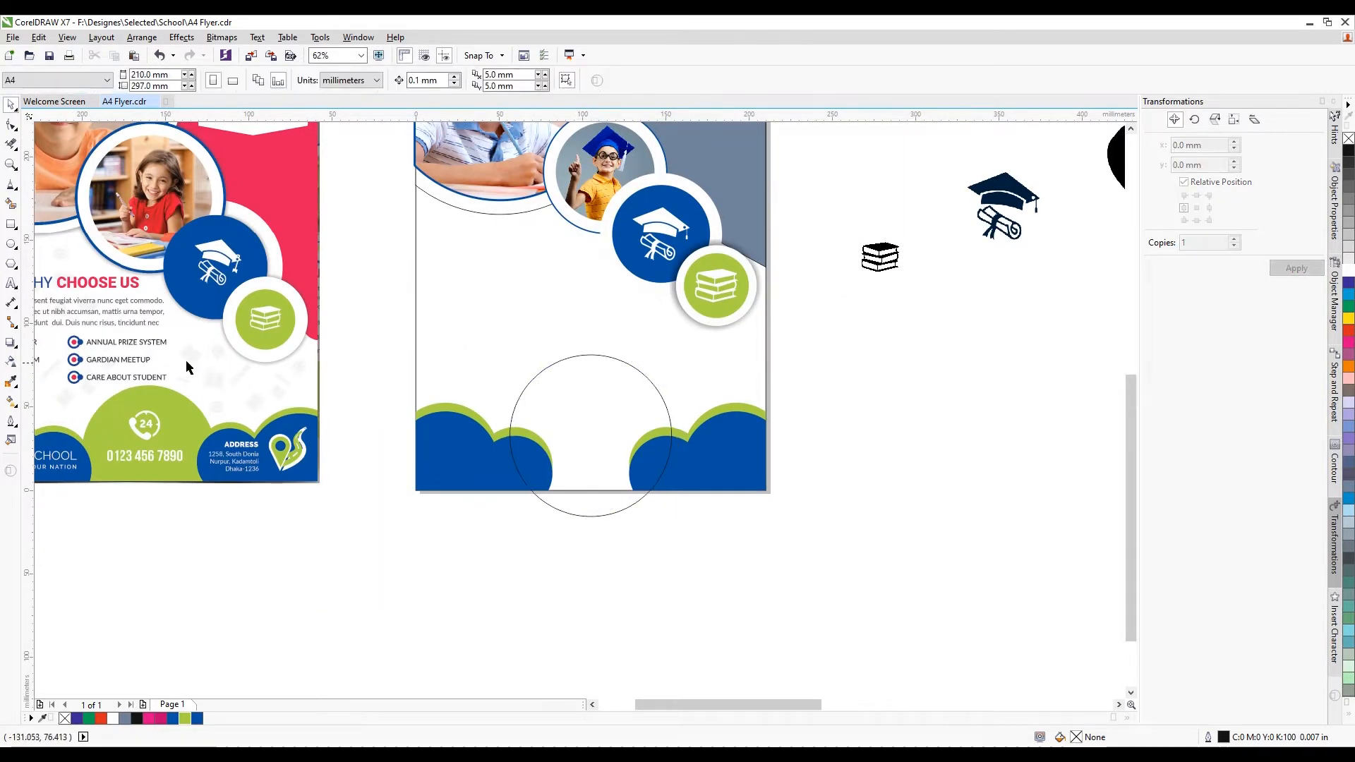
Smart Fill the circle's overlap with the page, delete the circle, and colour the dome green
click(11, 204)
click(607, 408)
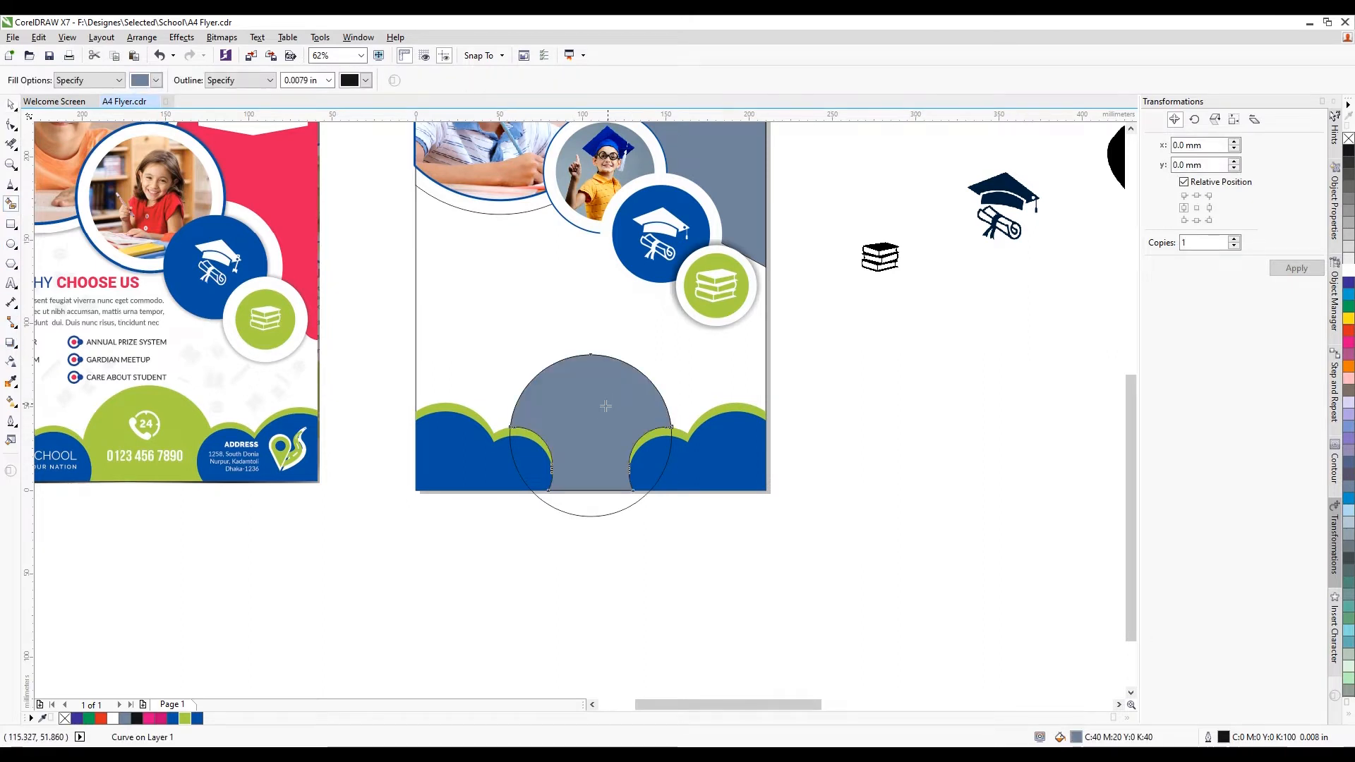
click(12, 106)
click(593, 515)
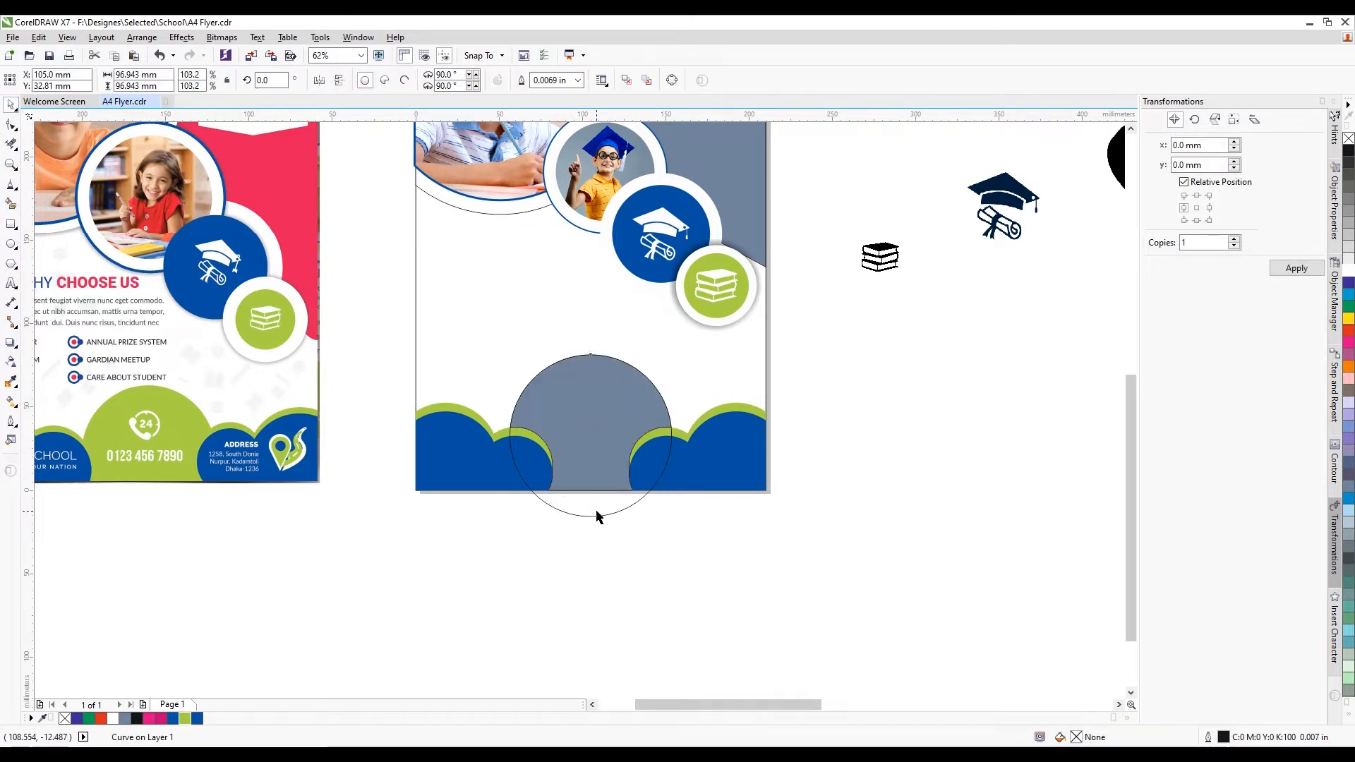
key(Delete)
click(548, 419)
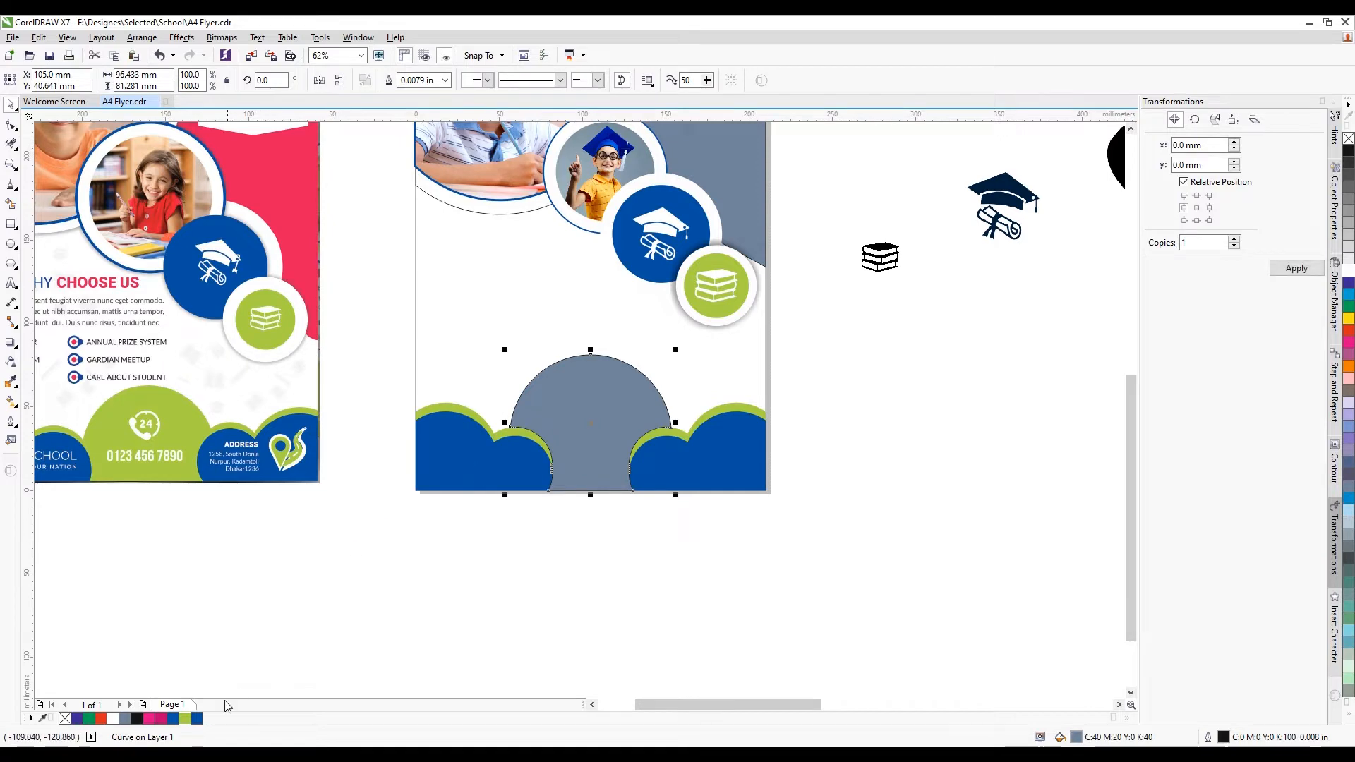
click(186, 718)
click(554, 557)
scroll(620, 324, down, 3)
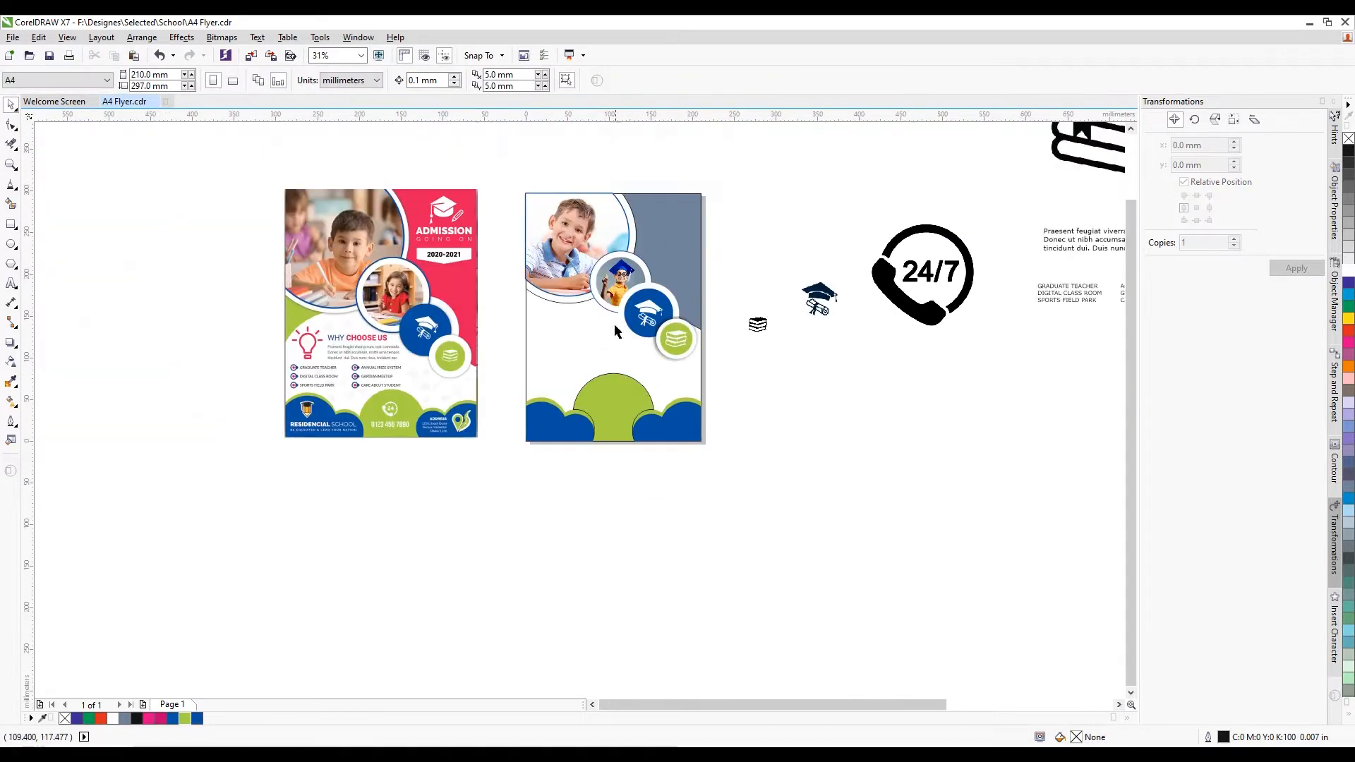
scroll(618, 293, up, 3)
scroll(565, 423, down, 2)
scroll(583, 438, up, 2)
click(579, 462)
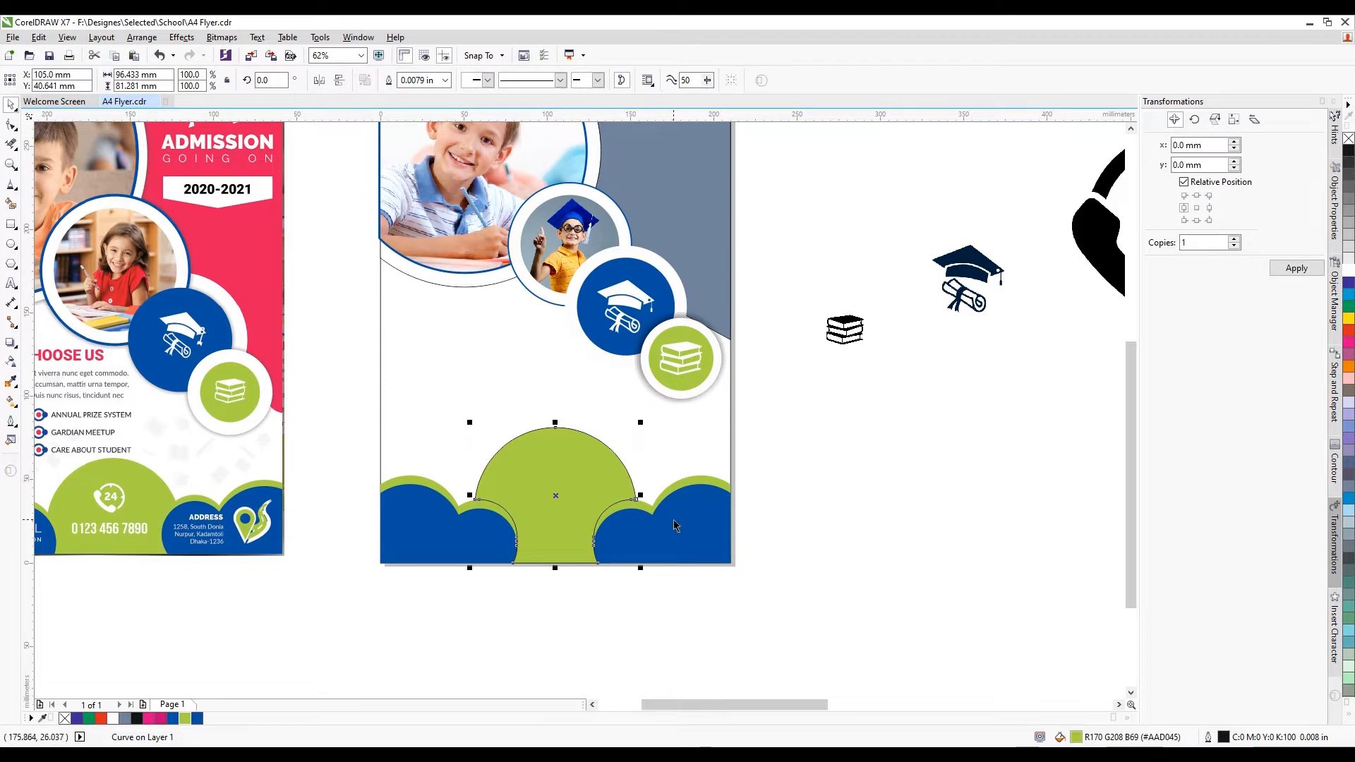
Resize the circle to about 93.3 mm, centre it on the page and nudge it up slightly
key(ctrl+z)
key(ctrl+z)
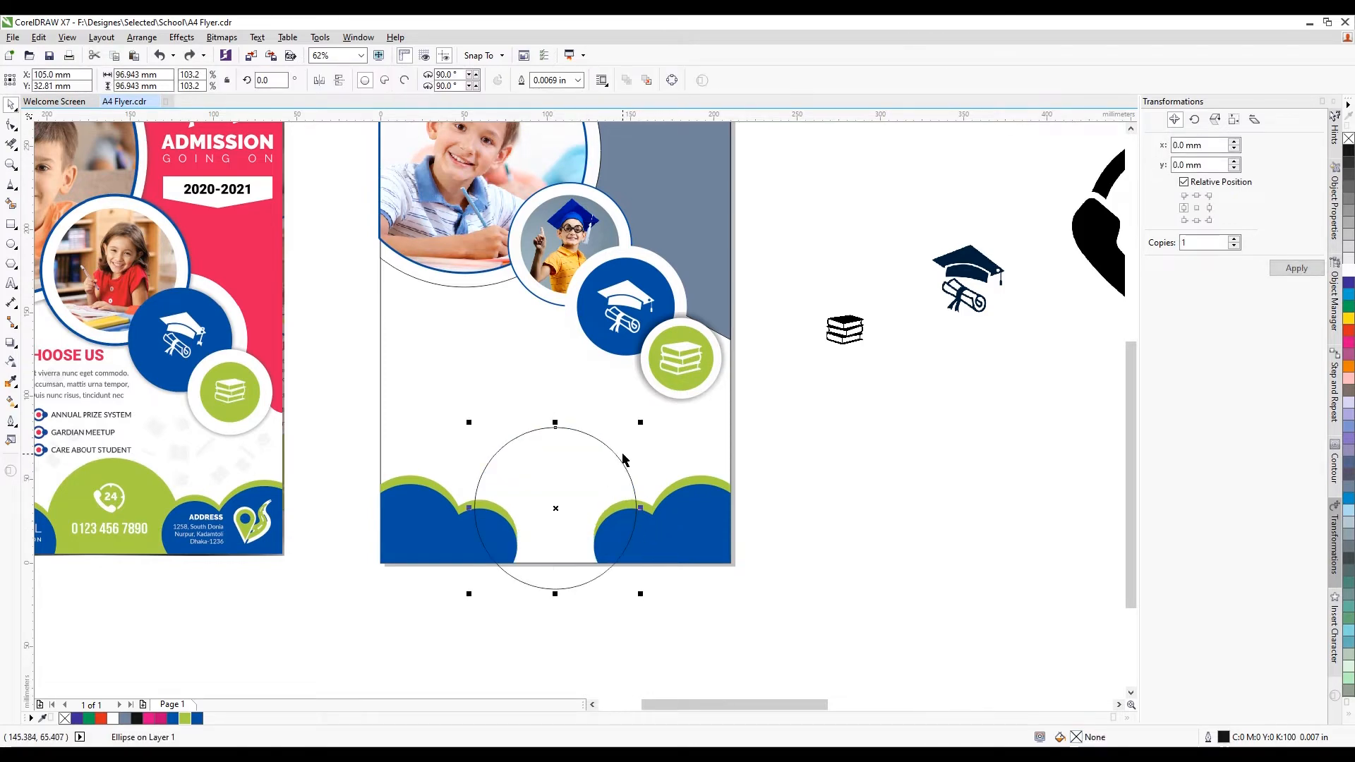
scroll(624, 459, up, 3)
drag(655, 400, 591, 474)
scroll(581, 466, down, 3)
key(ctrl+z)
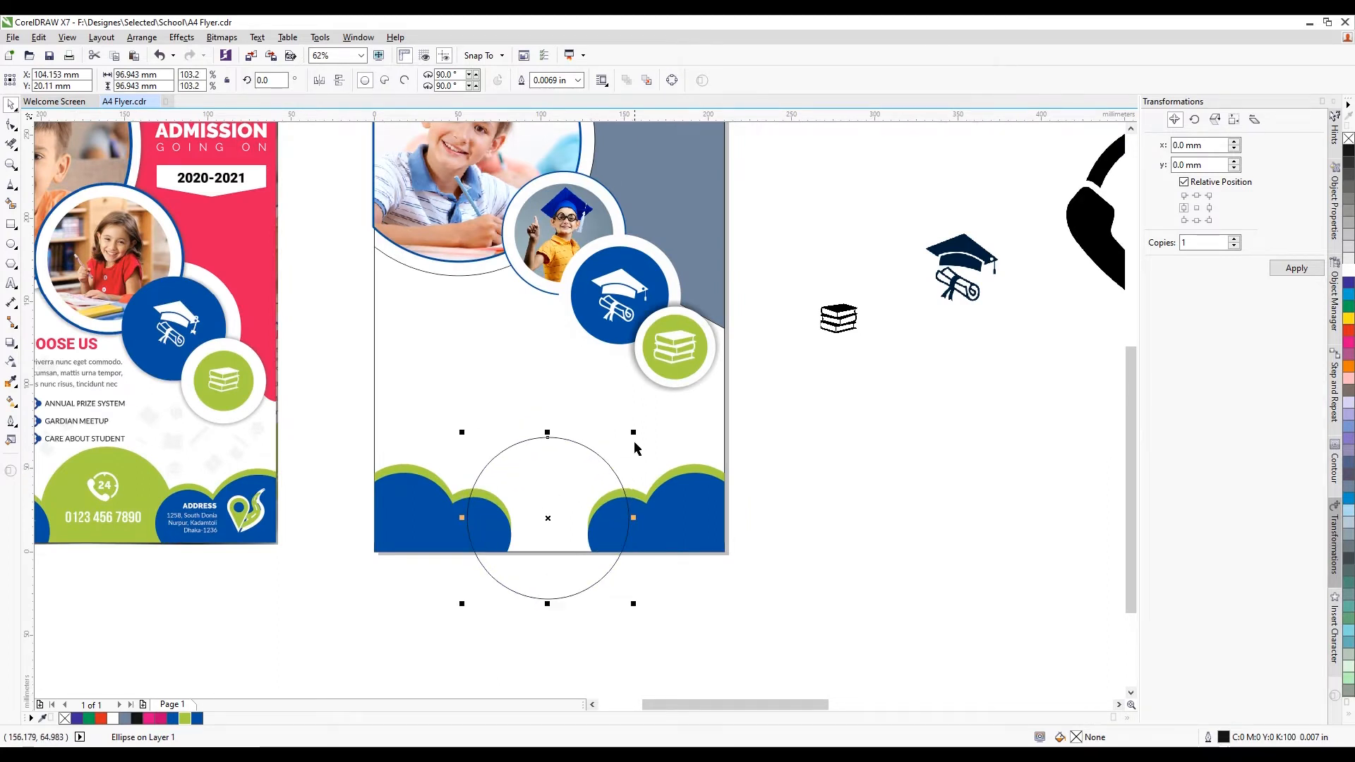
drag(635, 435, 636, 443)
key(c)
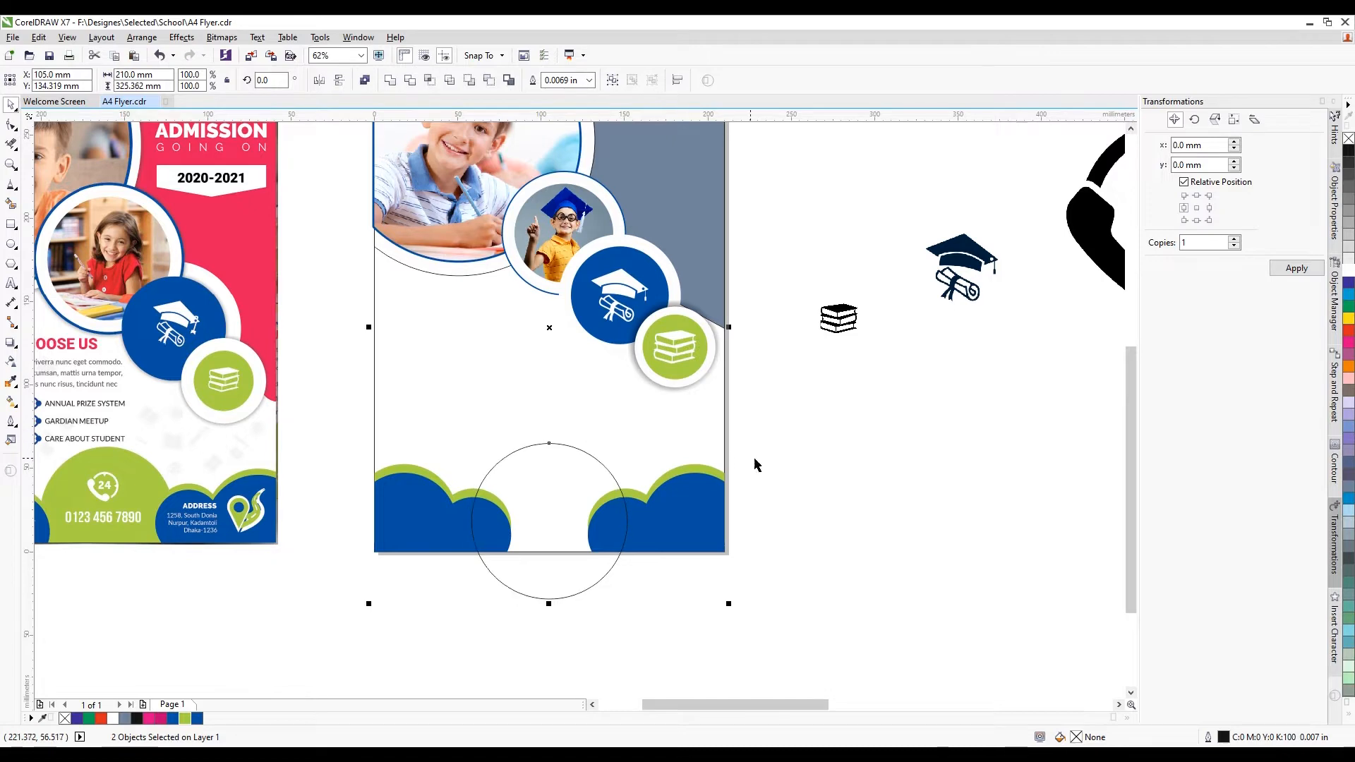
click(755, 463)
click(602, 465)
scroll(593, 468, up, 1)
drag(593, 468, 593, 460)
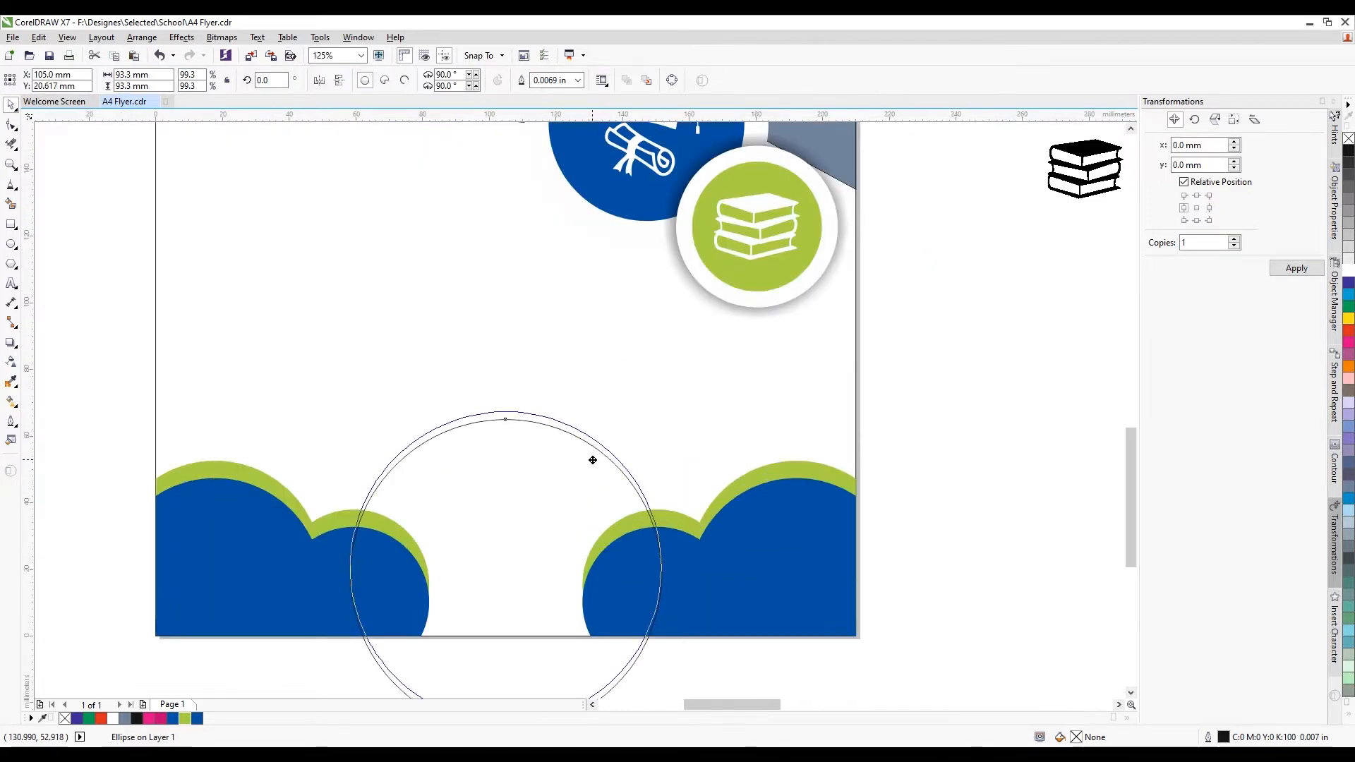
Smart Fill the circle's overlap with the page to make a dome, then delete the leftover circle outline
shift+click(448, 332)
scroll(543, 405, down, 4)
click(70, 438)
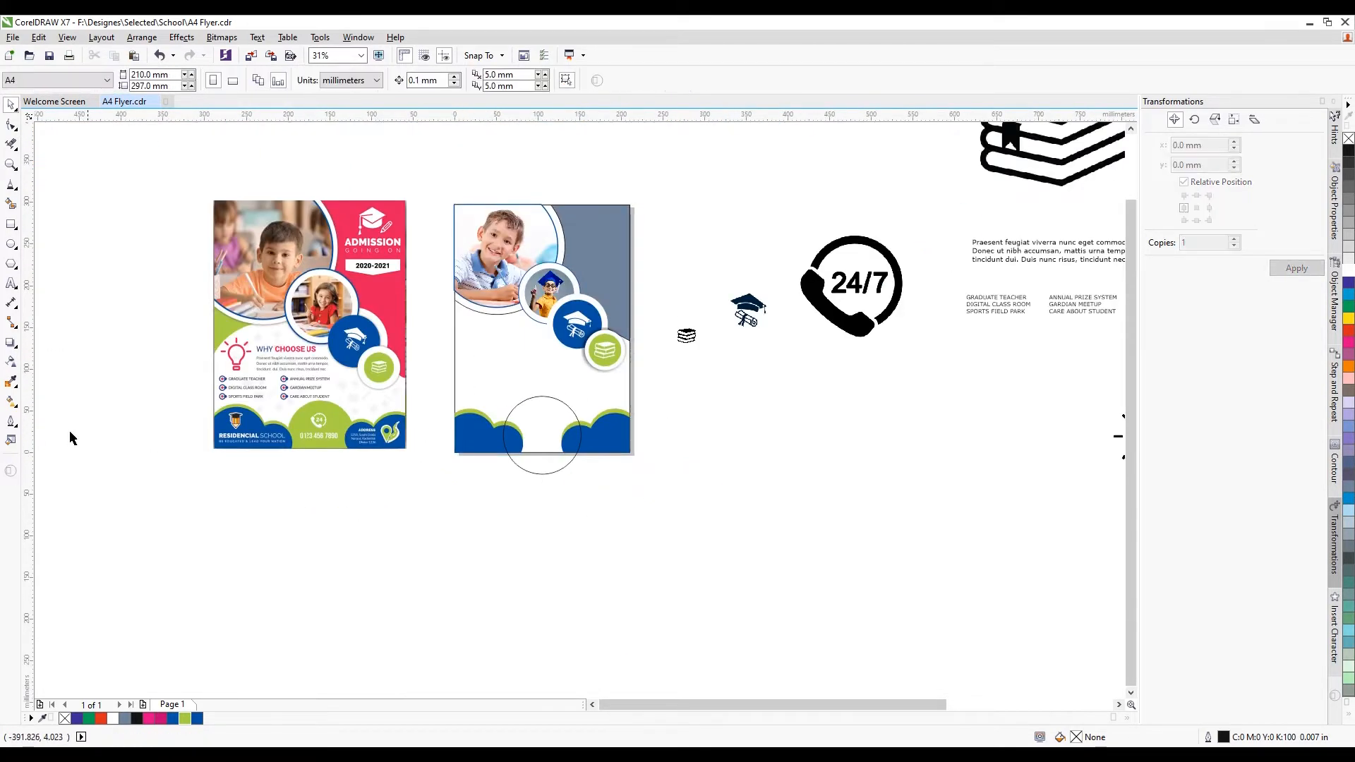
click(11, 223)
scroll(543, 439, up, 1)
click(542, 434)
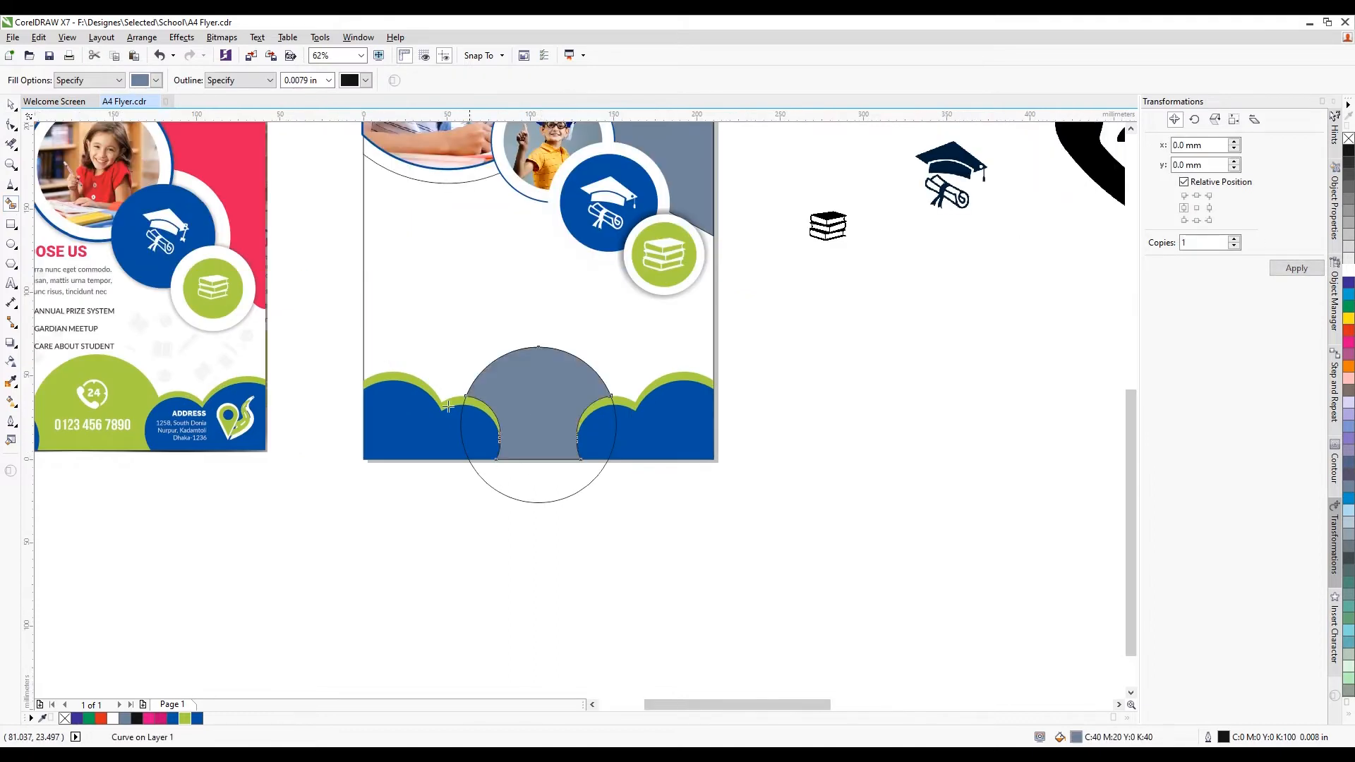
key(space)
click(491, 543)
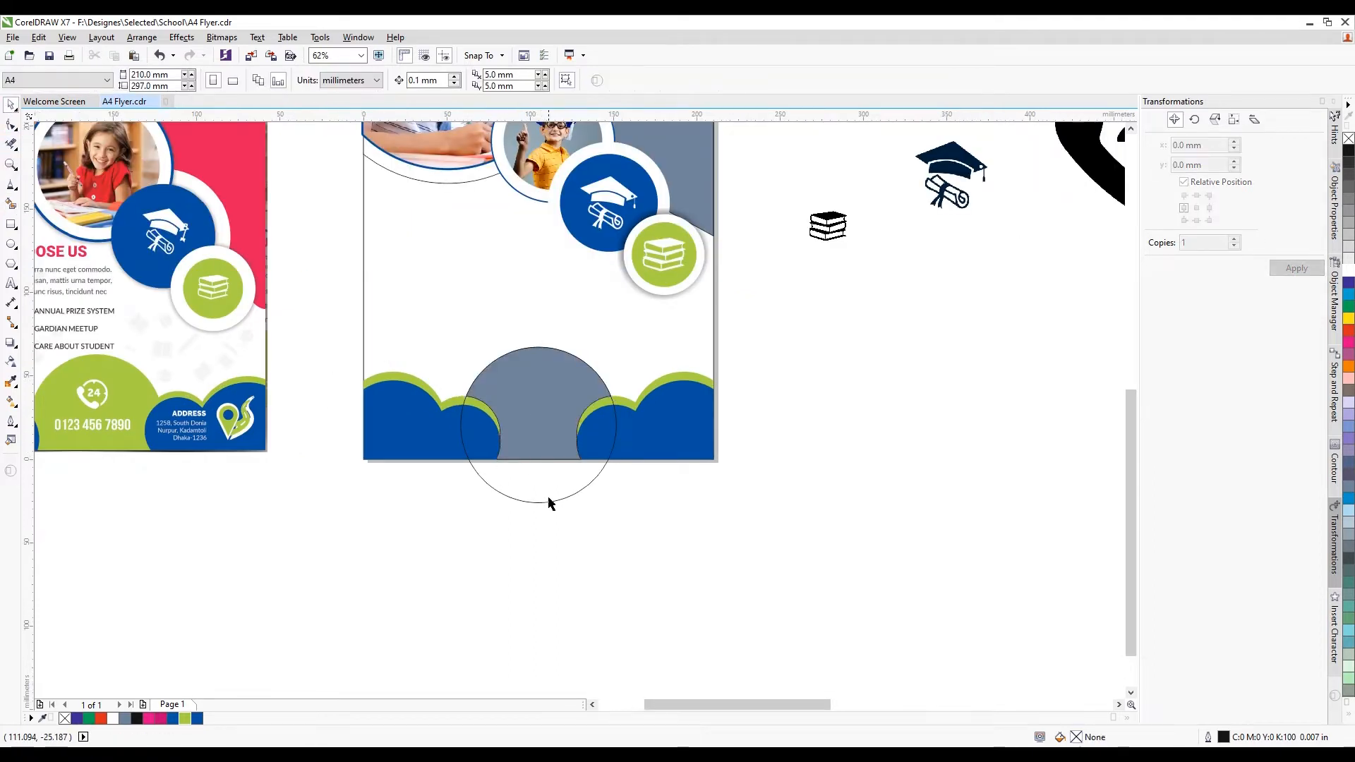
click(548, 502)
key(Delete)
Fill the dome green and set its Outline Pen width to None
click(528, 449)
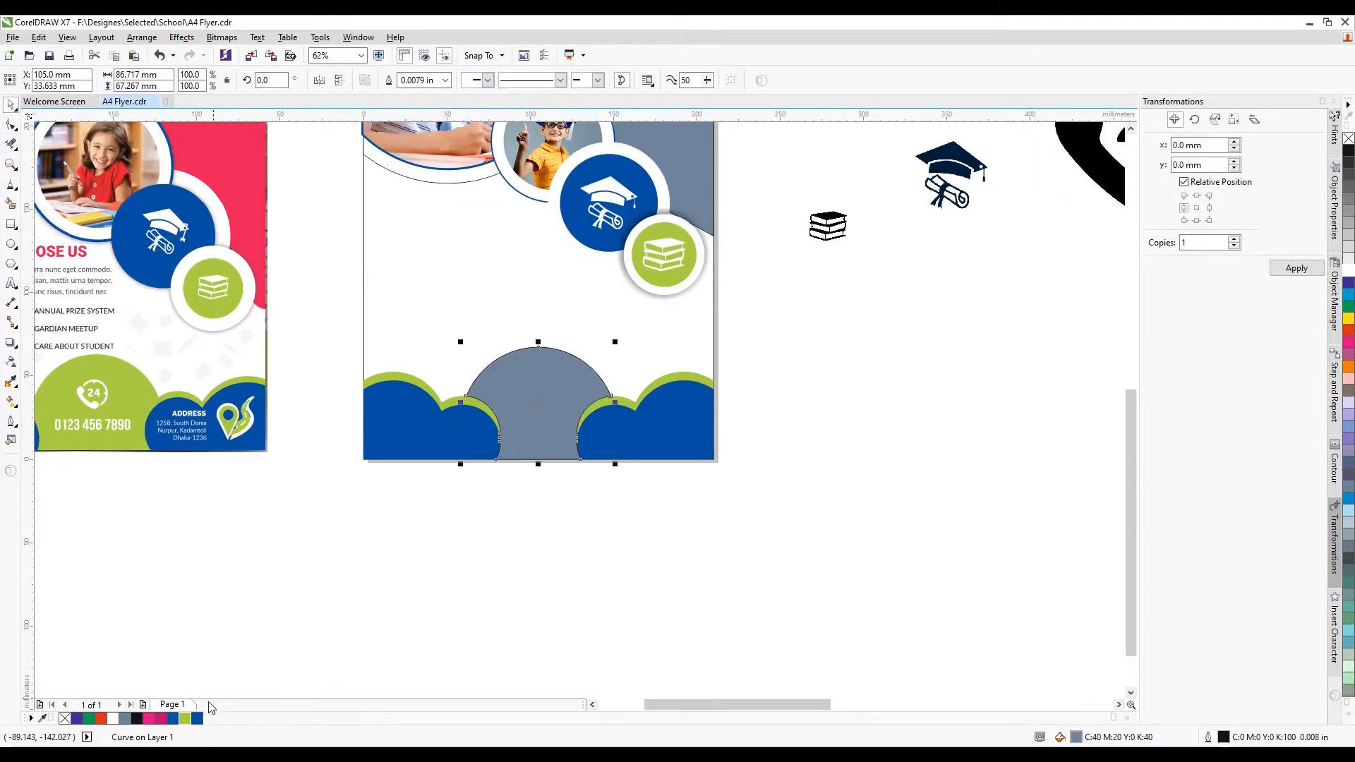
click(184, 718)
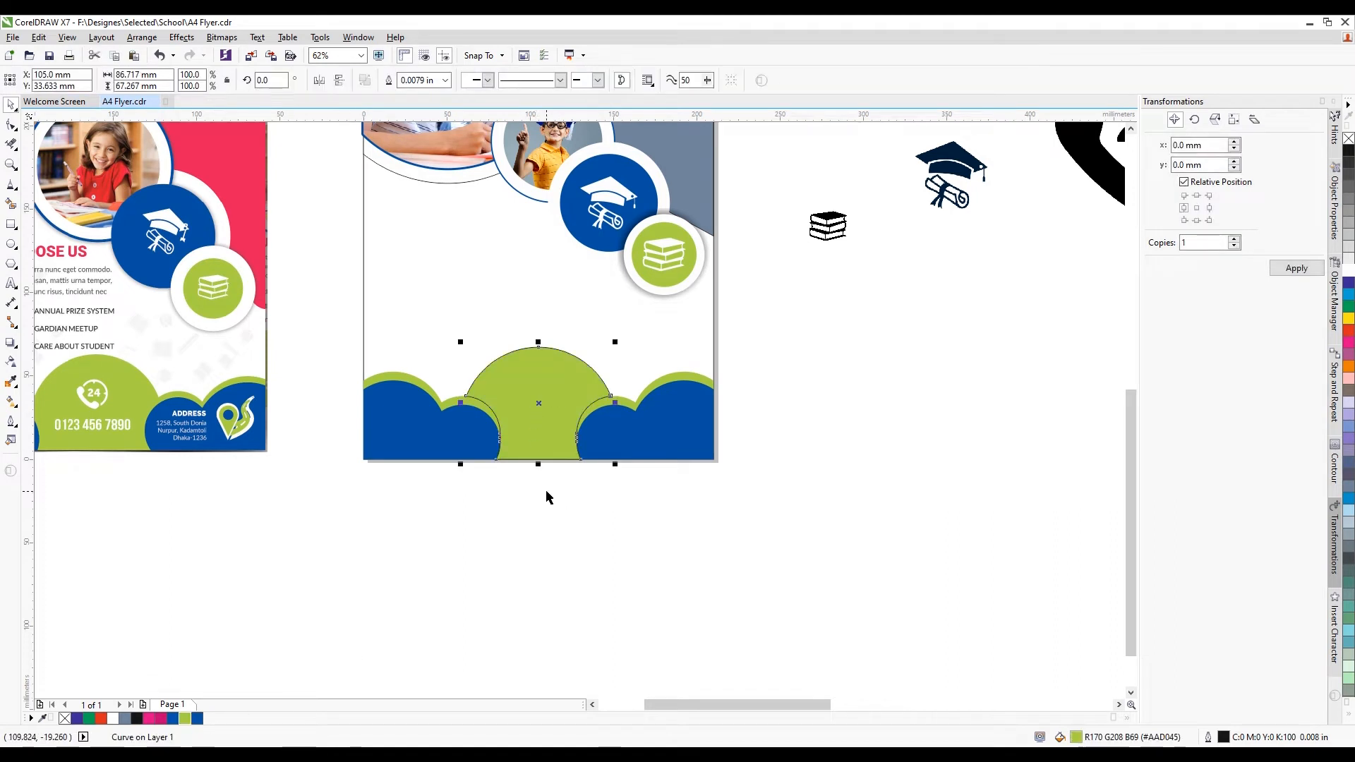
key(F12)
click(588, 297)
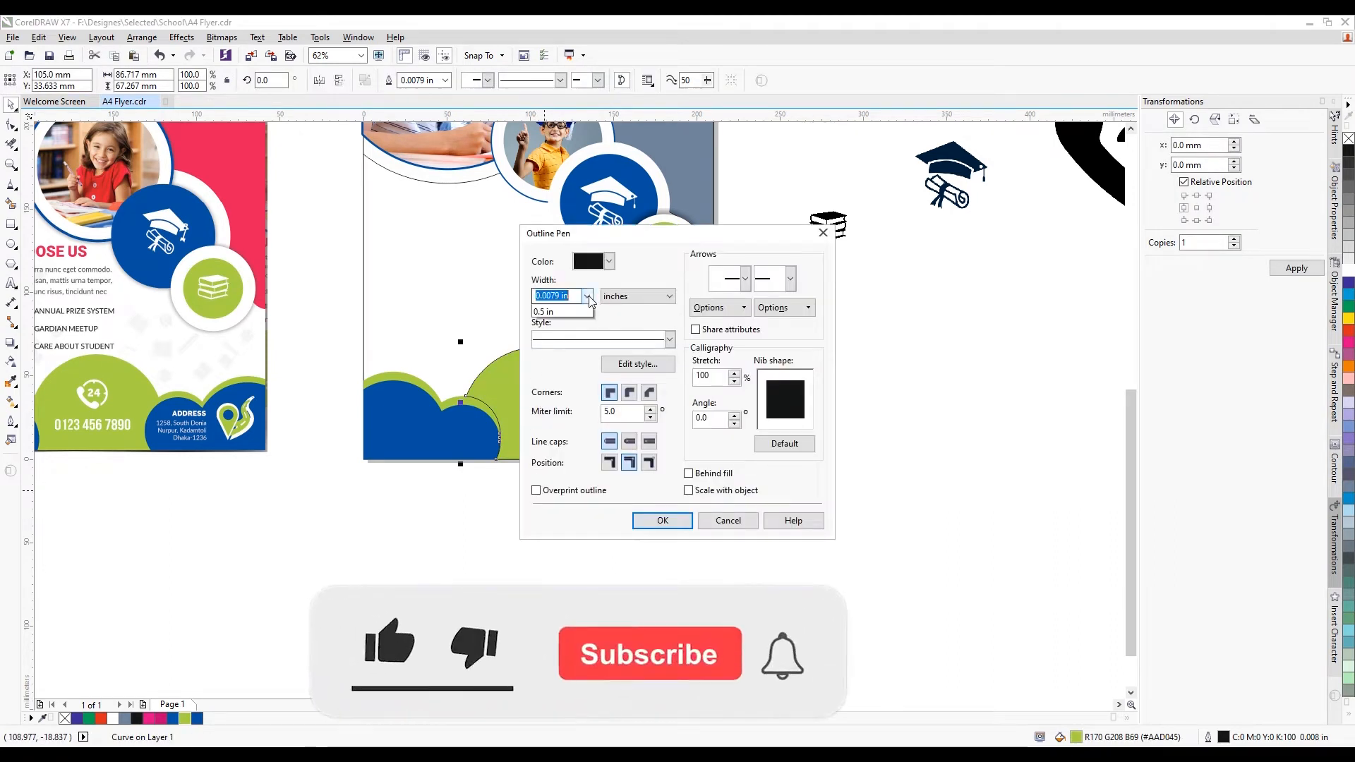
click(580, 311)
click(662, 521)
click(525, 522)
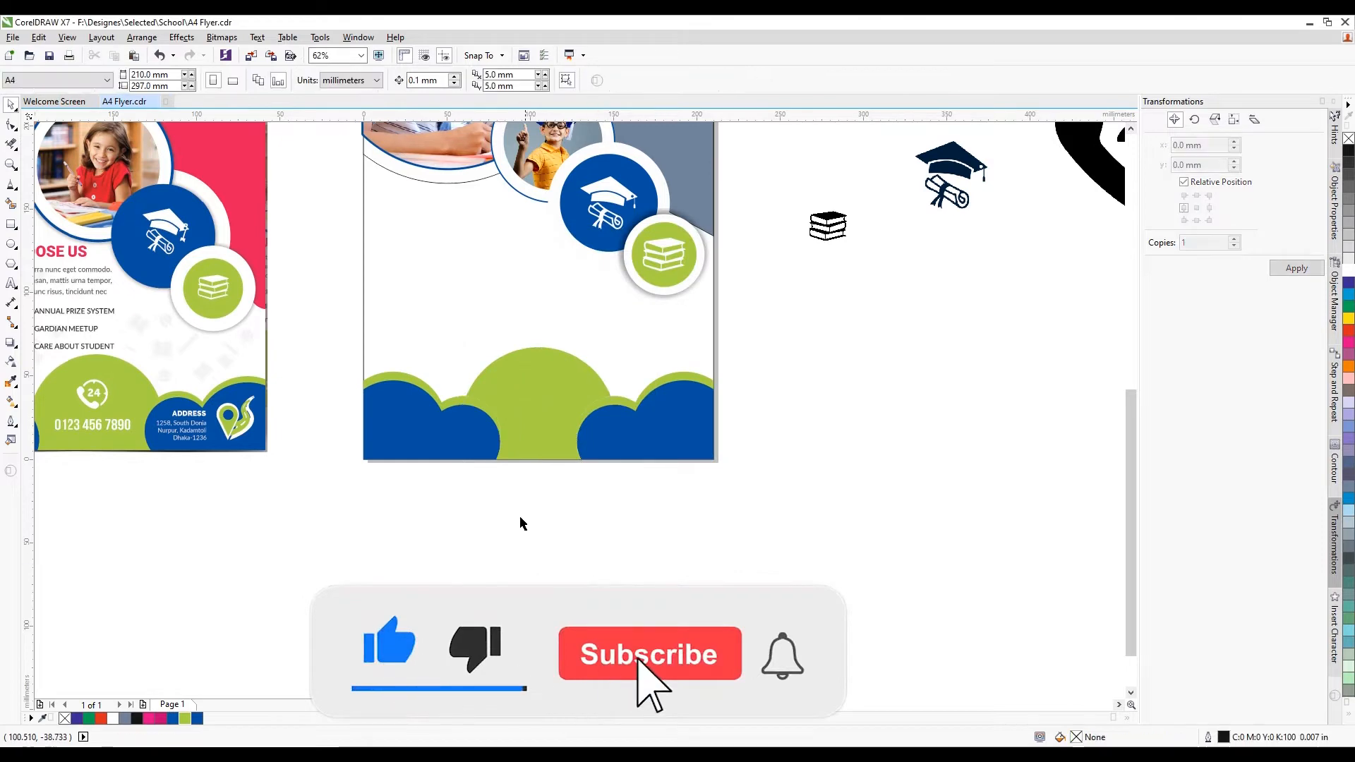
Move the doodle pattern beside the flyers and shift the second flyer's background rectangle left and down
scroll(522, 523, down, 5)
click(918, 444)
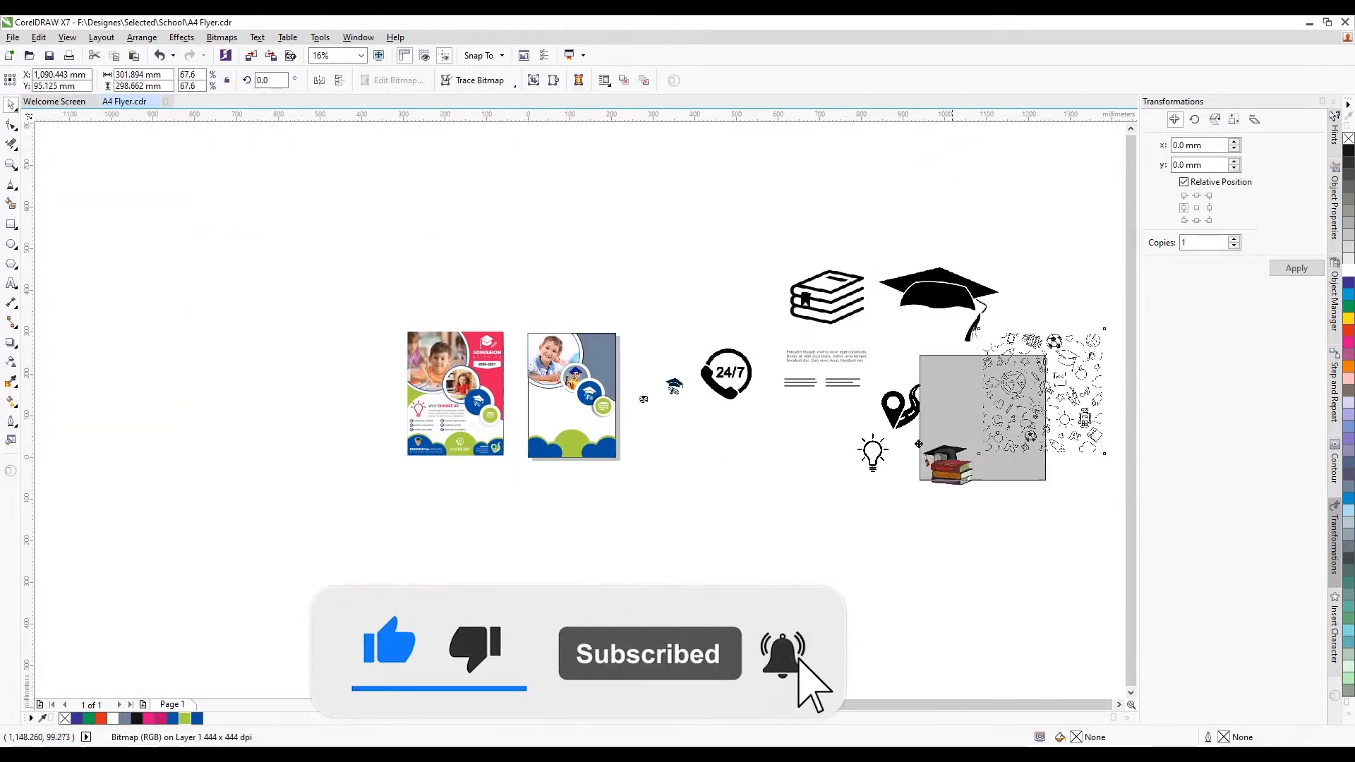
drag(918, 444, 409, 558)
scroll(478, 517, up, 2)
right_click(537, 576)
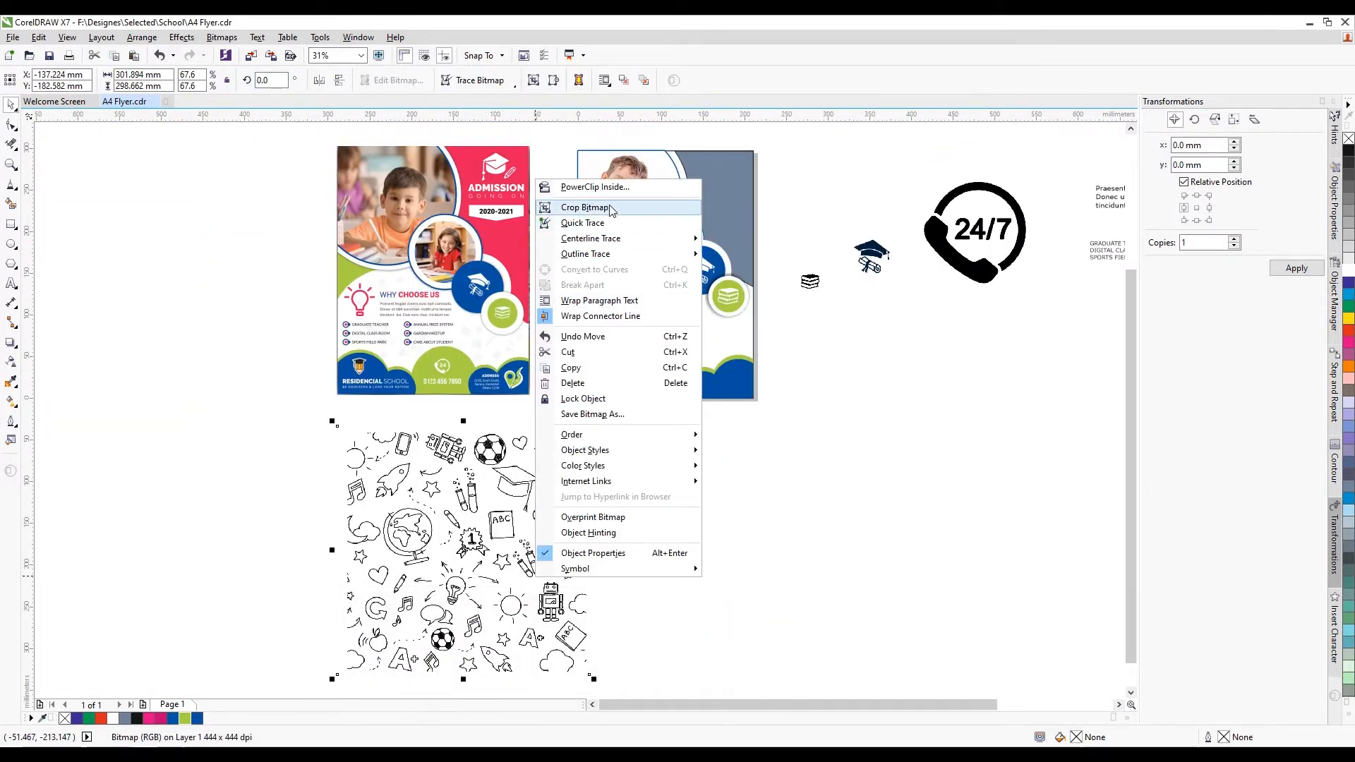
click(600, 187)
click(629, 288)
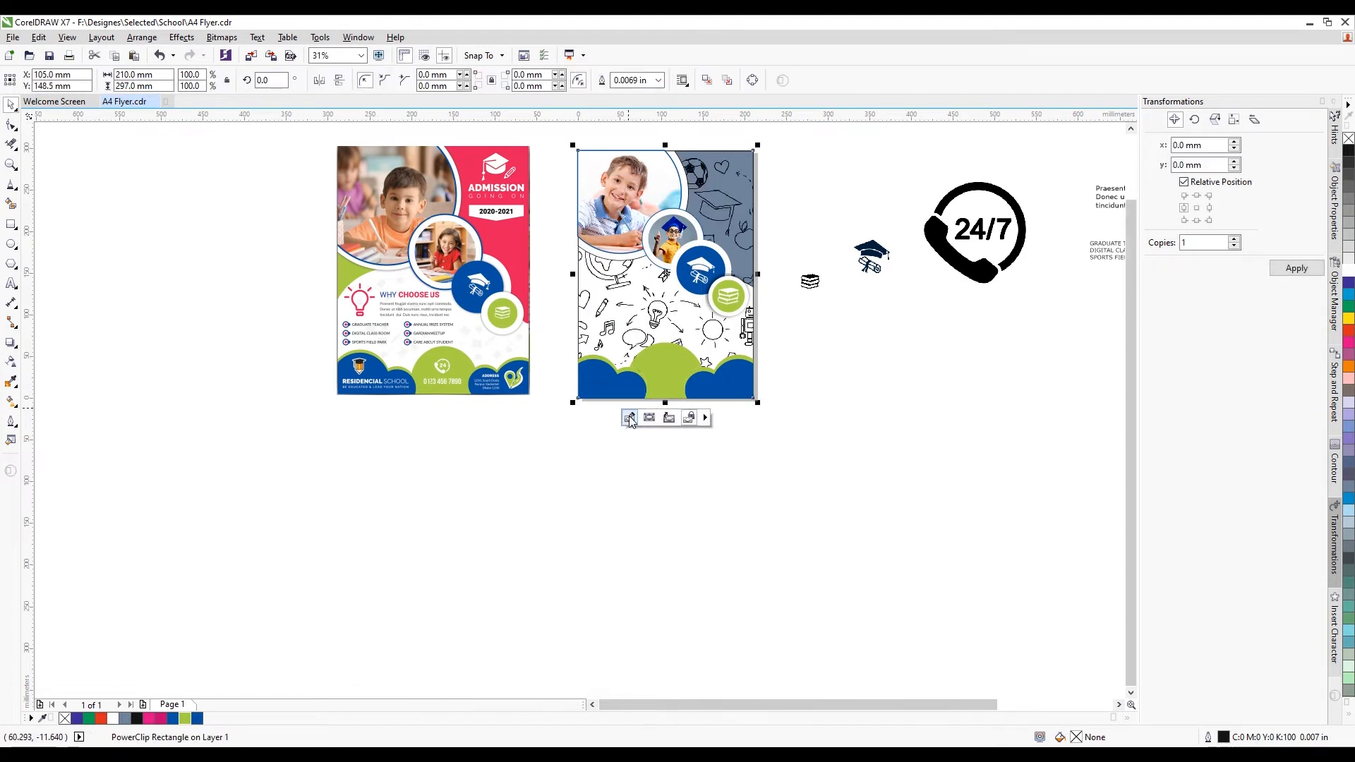
key(ctrl+z)
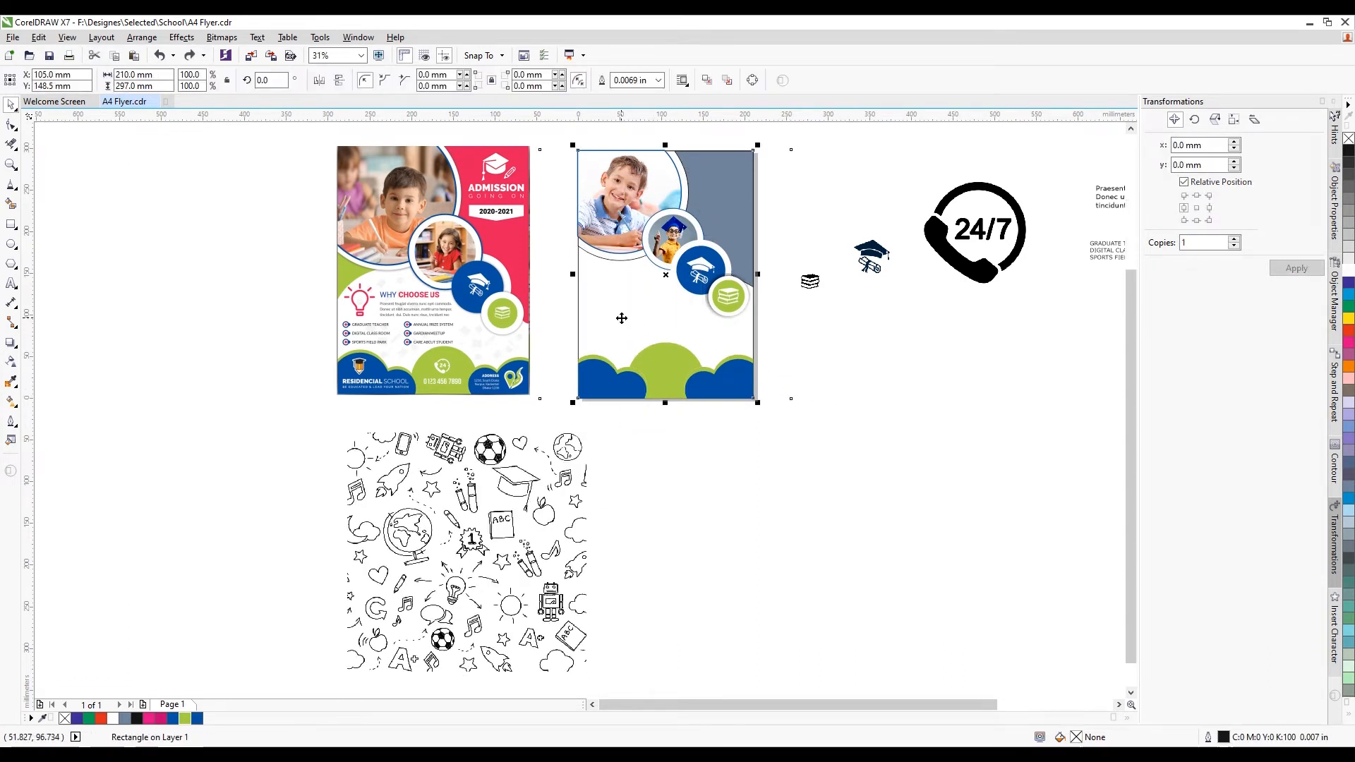
drag(648, 322, 672, 296)
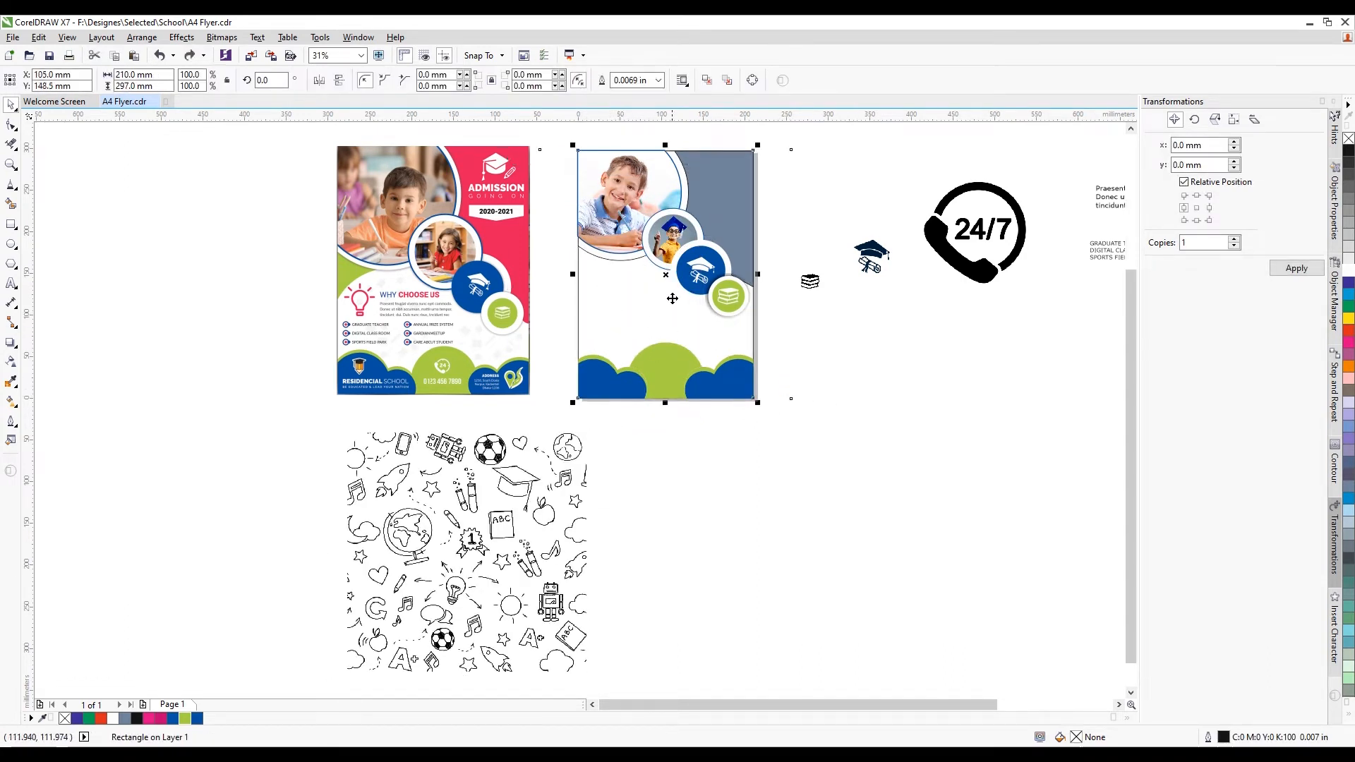
PowerClip the doodle inside the second flyer rectangle and enter its contents for editing
scroll(673, 298, up, 2)
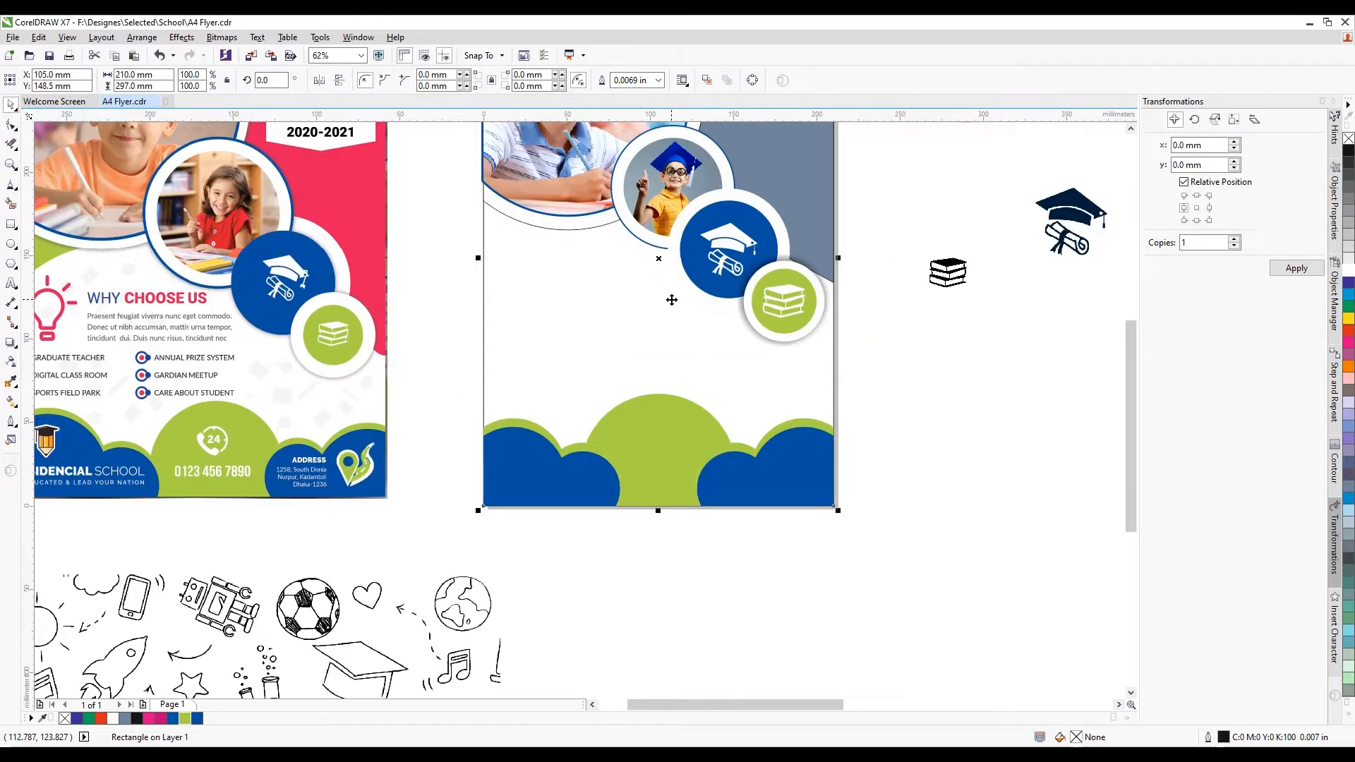
scroll(546, 343, down, 2)
right_click(453, 512)
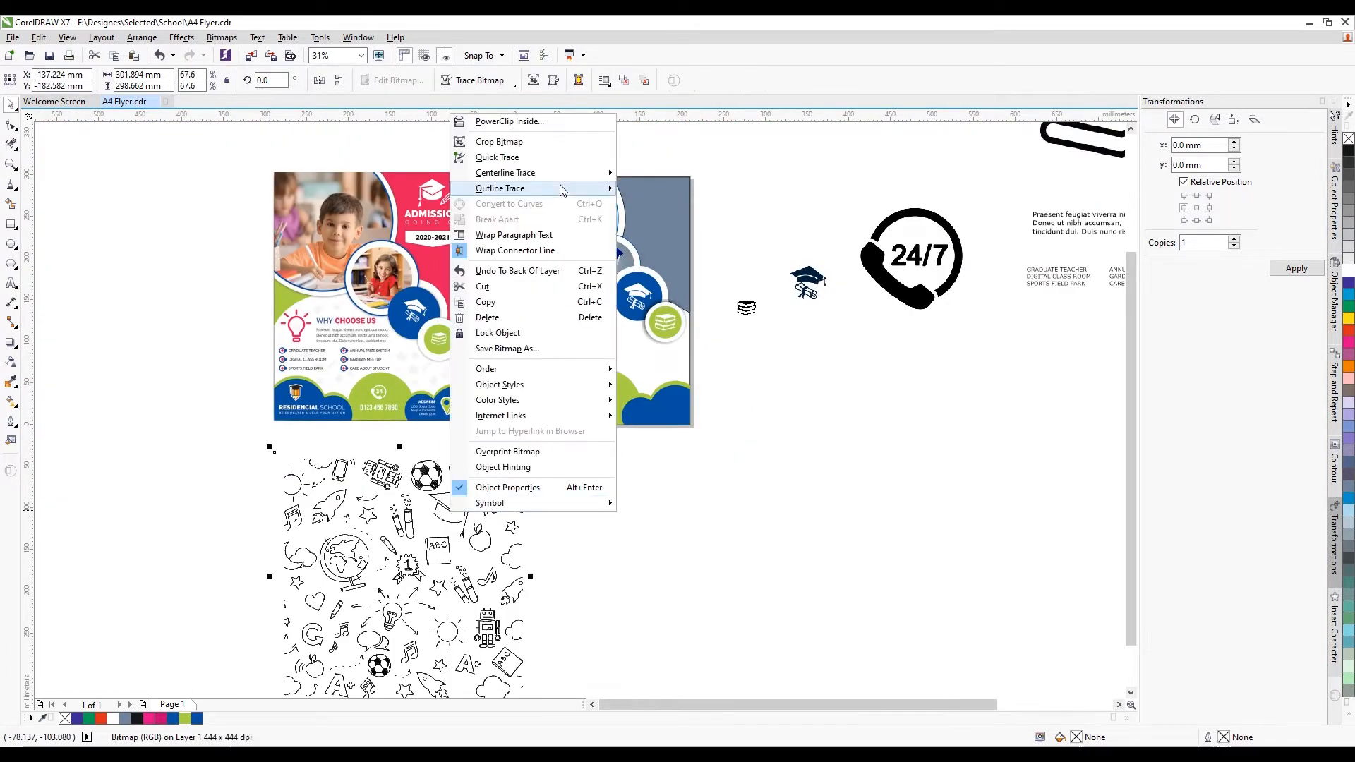
click(544, 131)
click(583, 314)
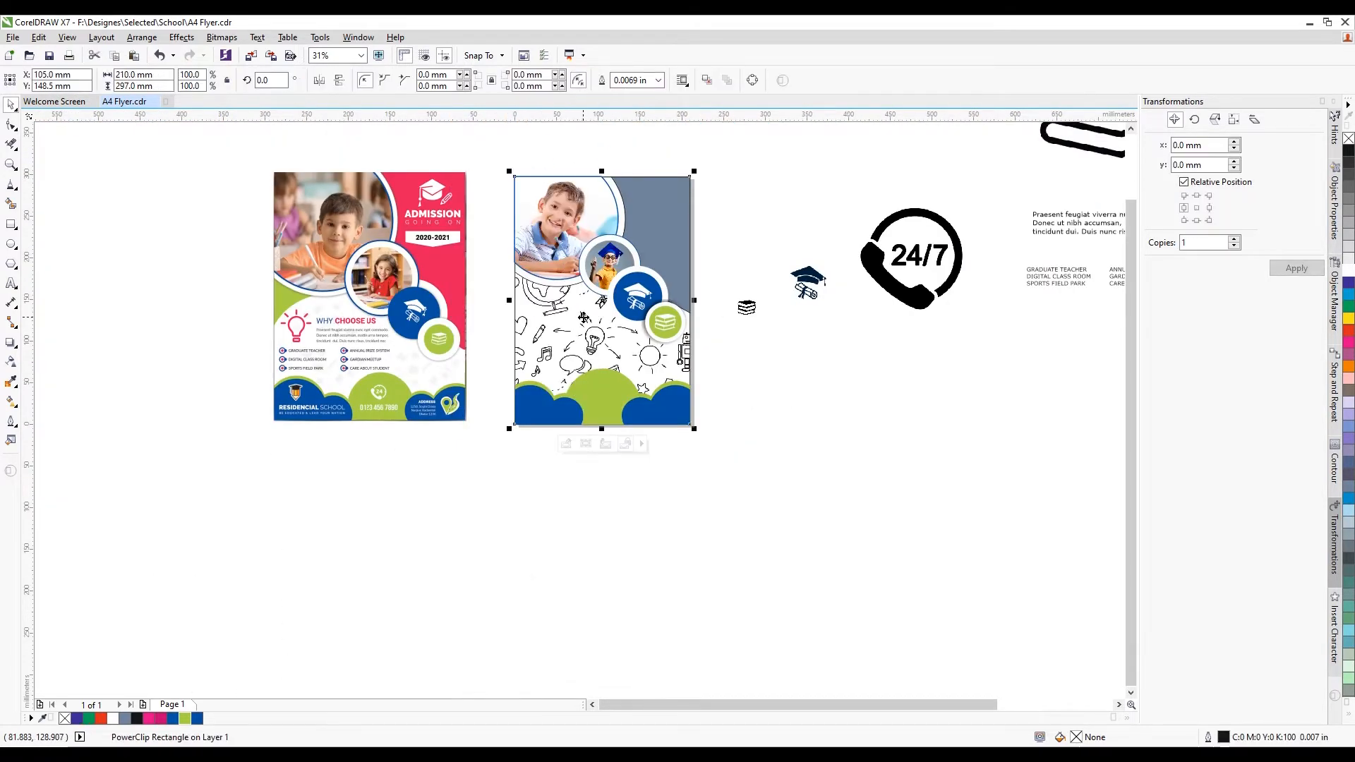
click(566, 444)
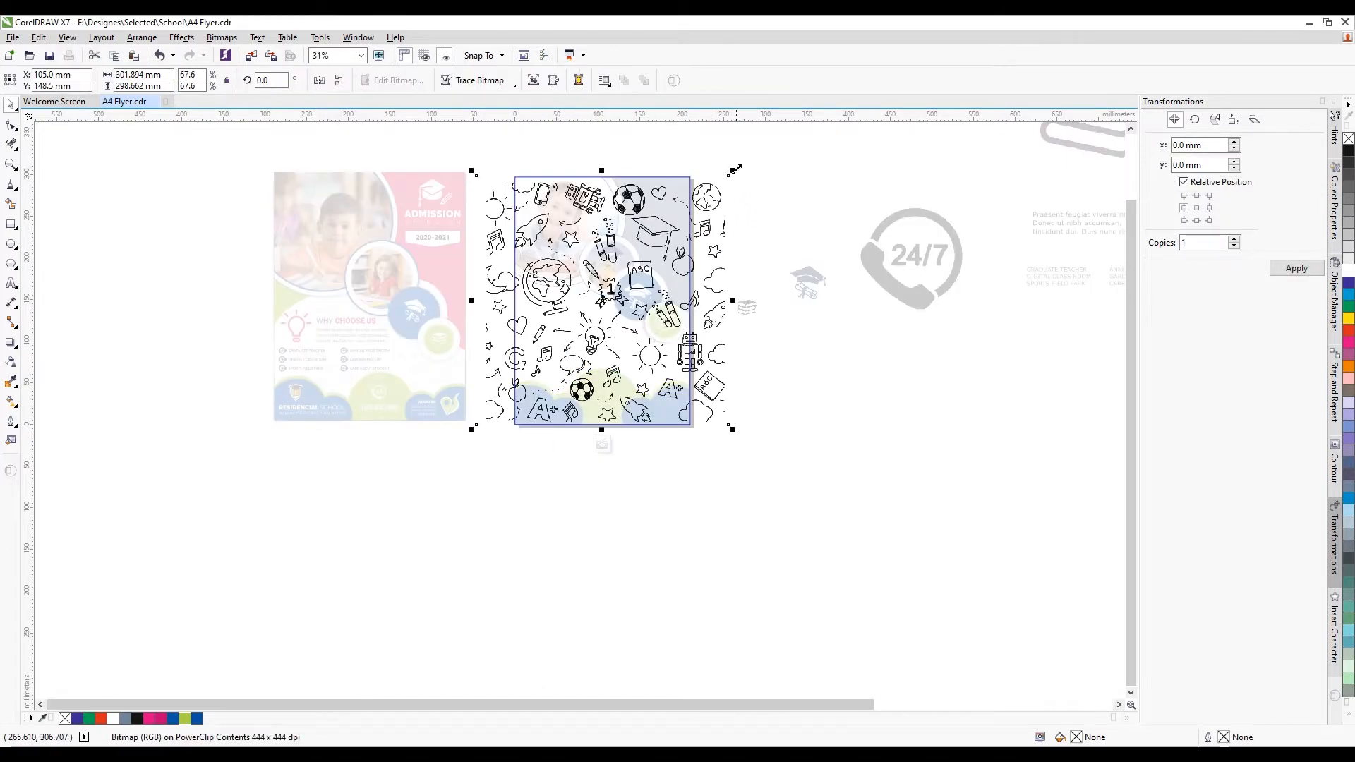
Shrink the doodle, shift it slightly right, fade it to 87 transparency and finish editing
drag(735, 170, 676, 226)
drag(637, 310, 661, 311)
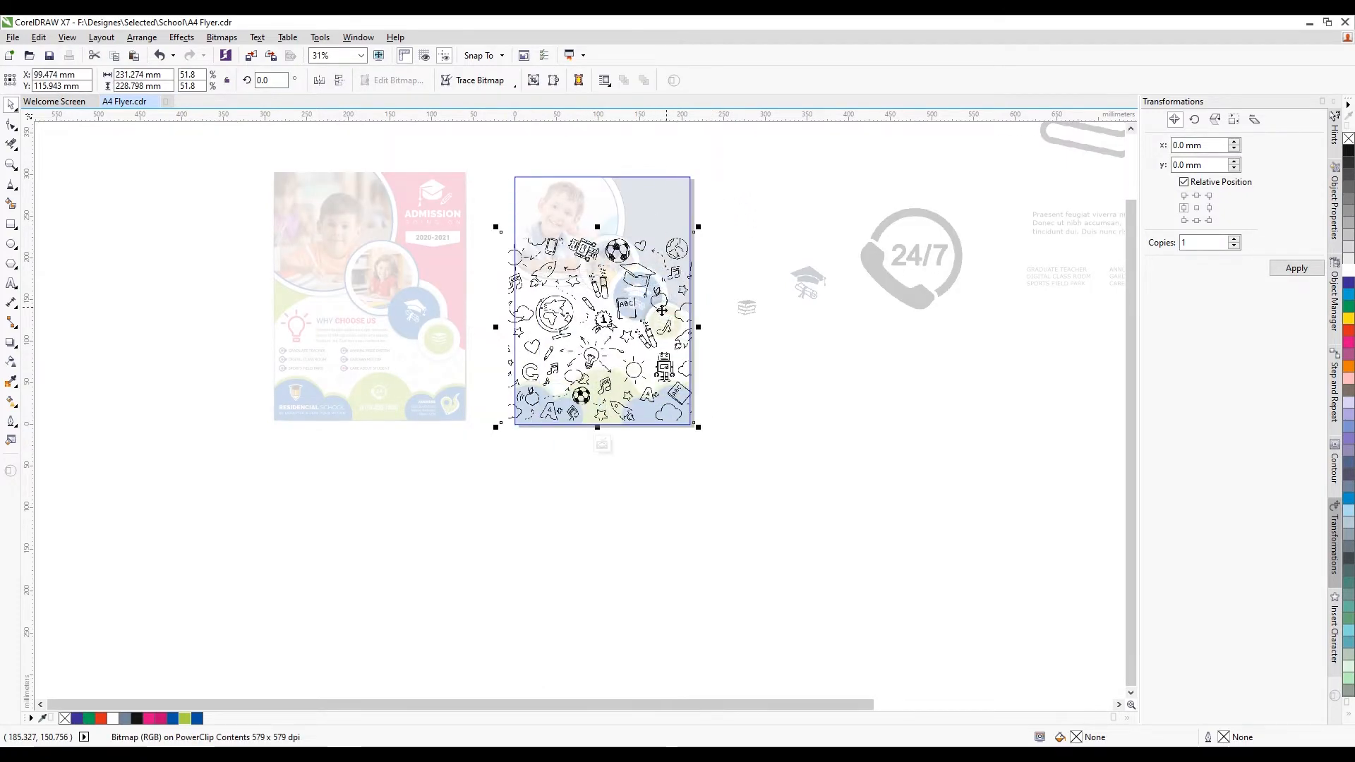
click(11, 363)
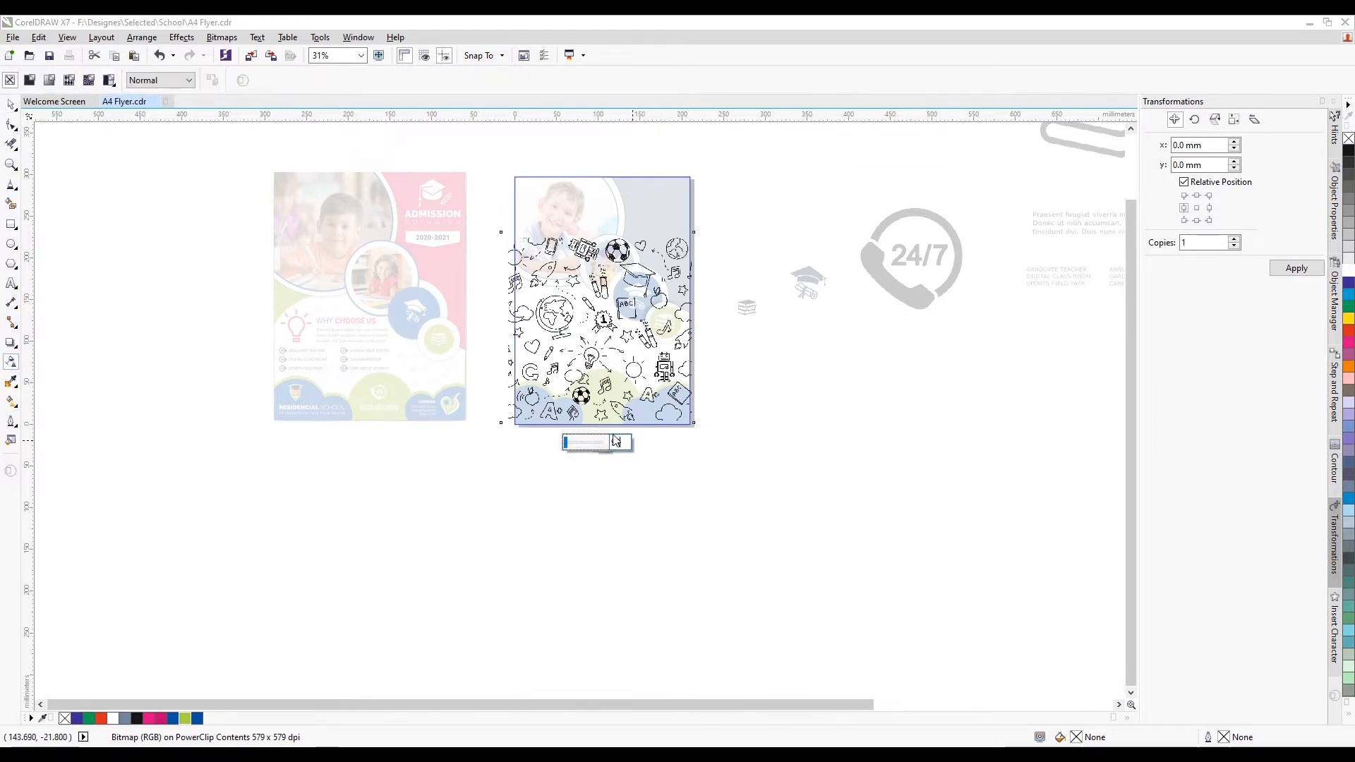
drag(598, 443, 596, 444)
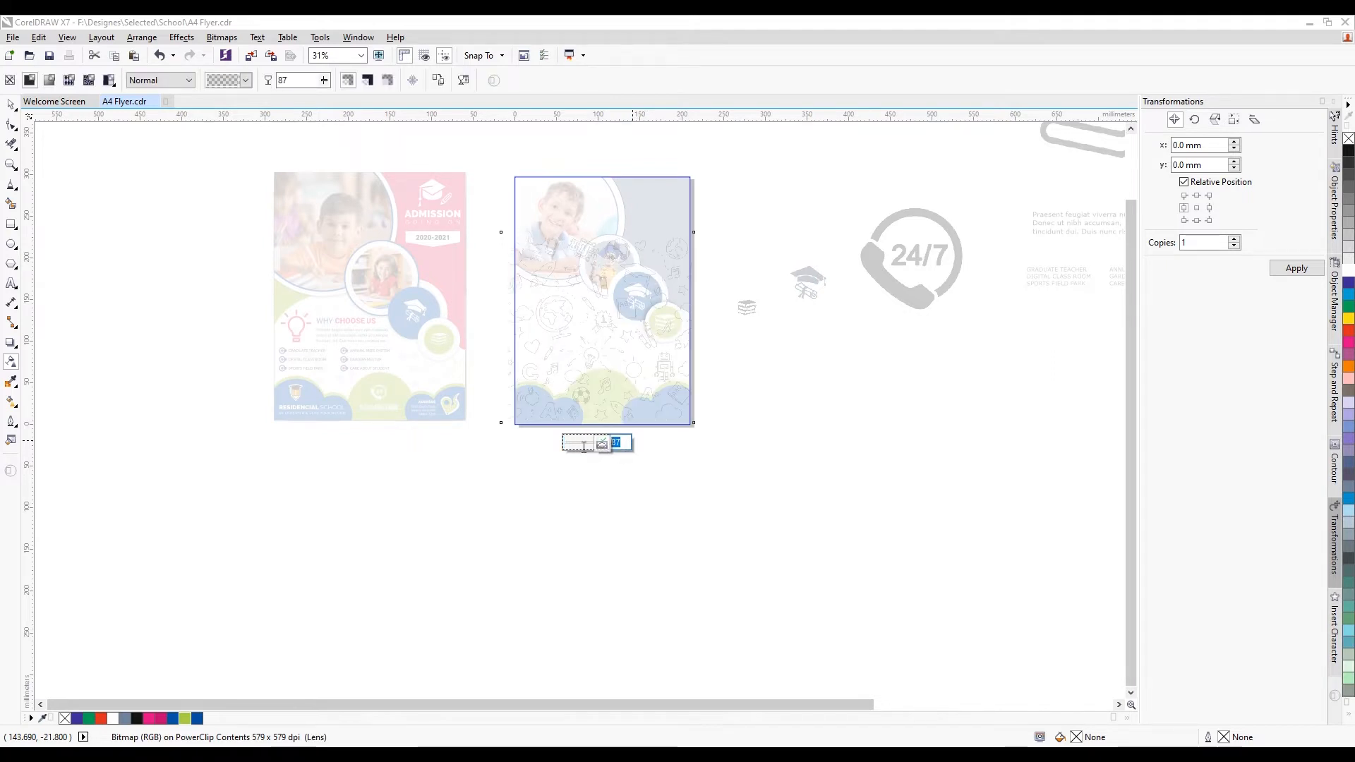
click(667, 481)
Select the 'Praesent feugiat viverra…' paragraph and move it onto the second flyer
click(606, 446)
click(710, 429)
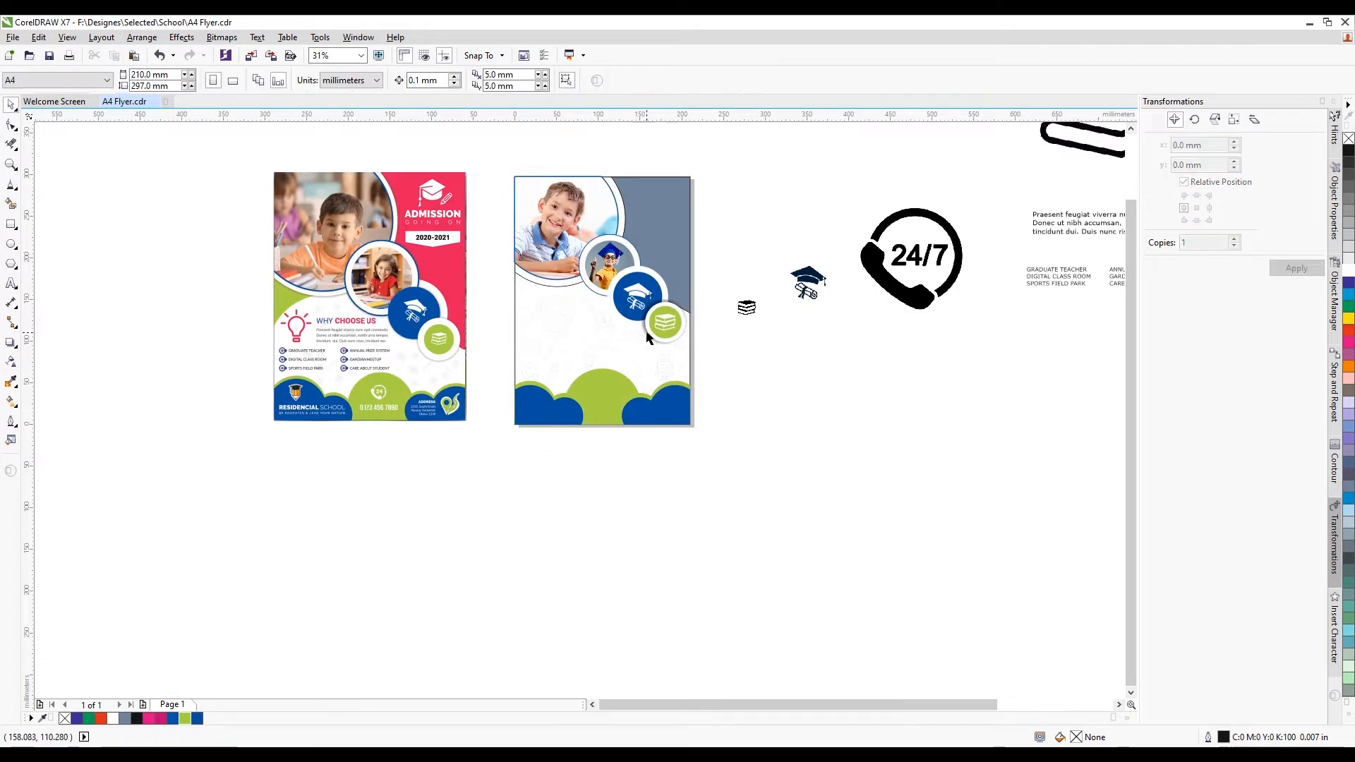
scroll(648, 337, up, 4)
scroll(777, 387, down, 4)
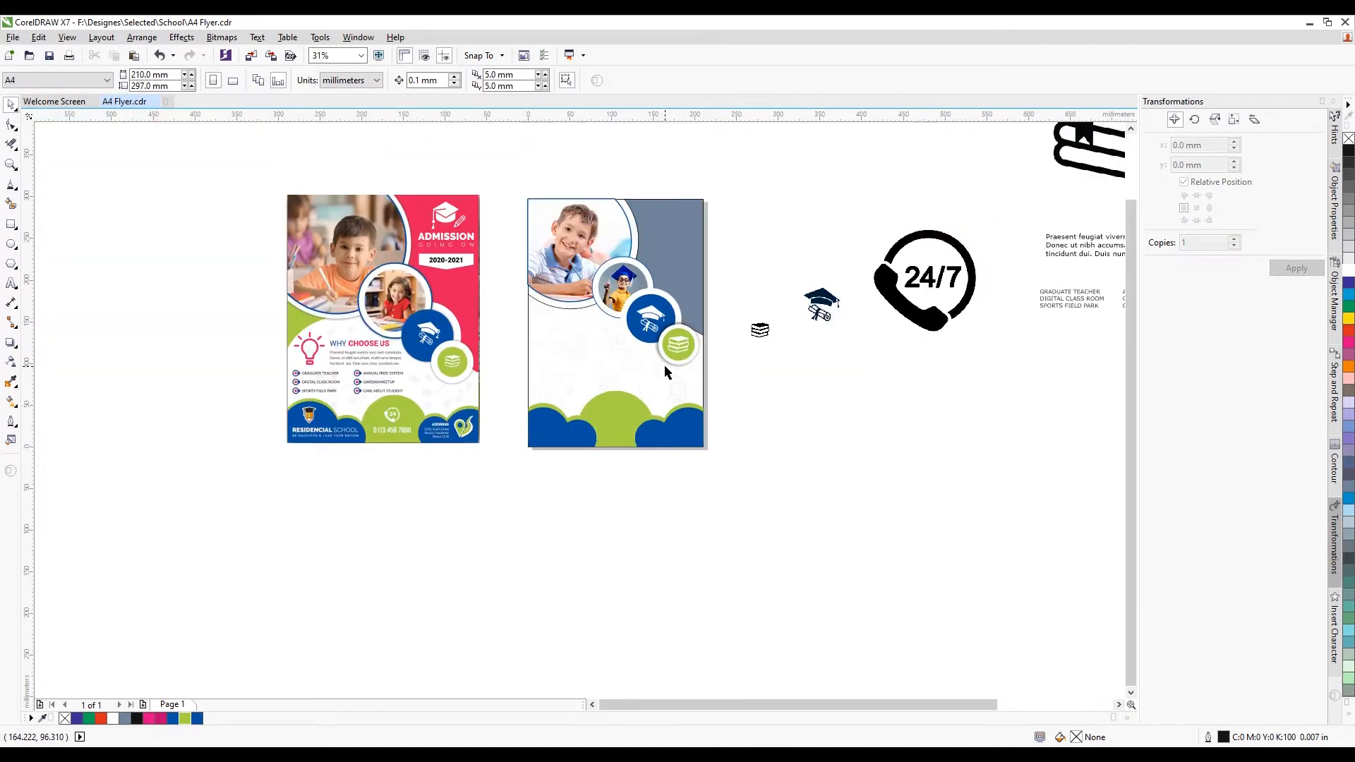
scroll(753, 338, down, 2)
scroll(888, 282, up, 2)
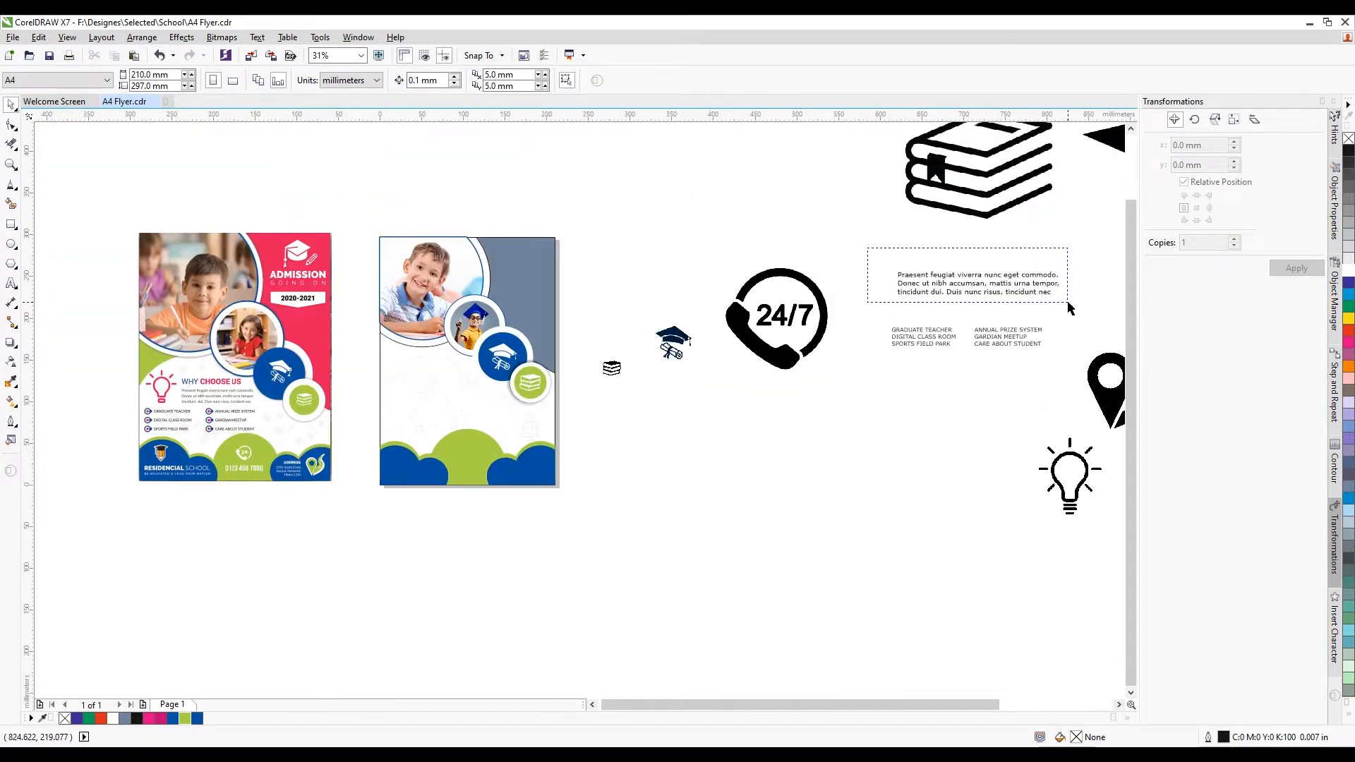
drag(1071, 309, 1071, 308)
drag(985, 285, 472, 409)
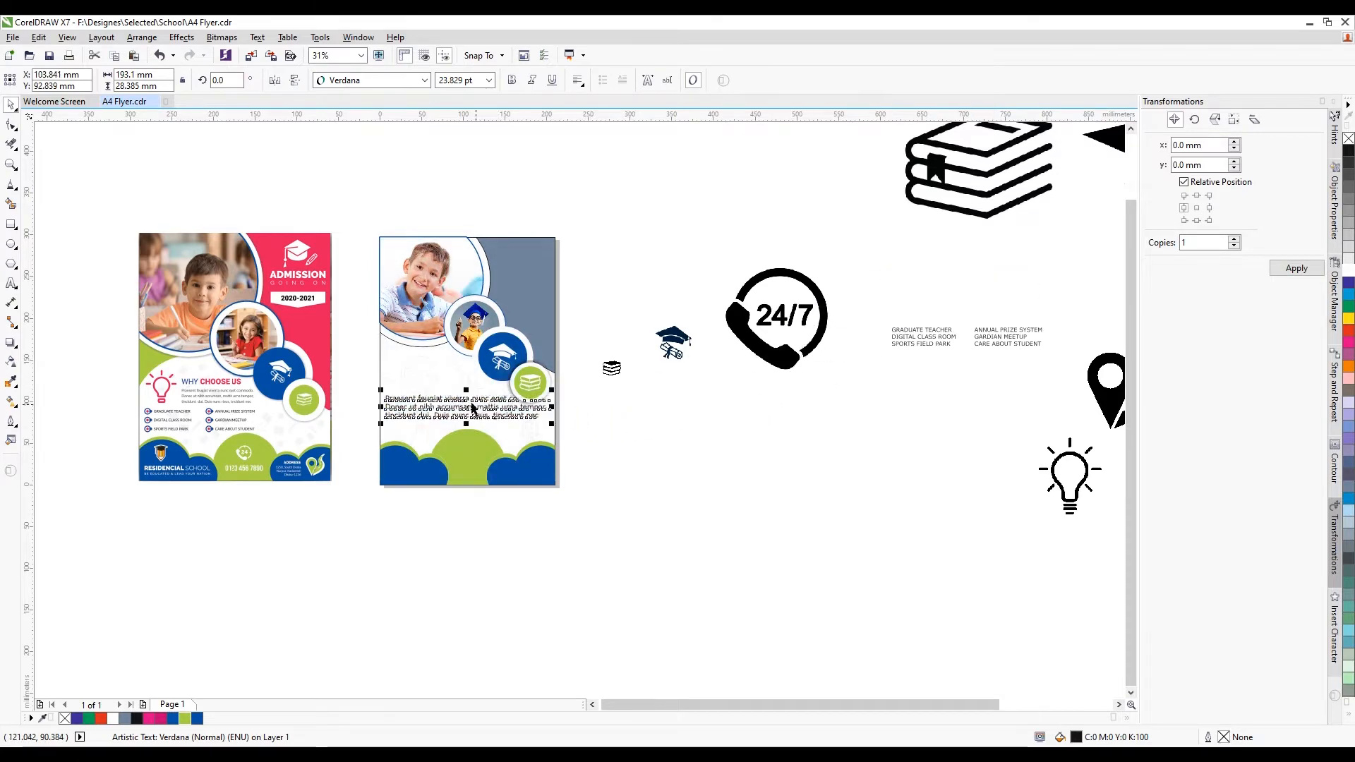
Scale the paragraph down to about 84 mm wide (~10.3 pt) and lower it slightly
scroll(473, 410, up, 2)
drag(644, 398, 506, 370)
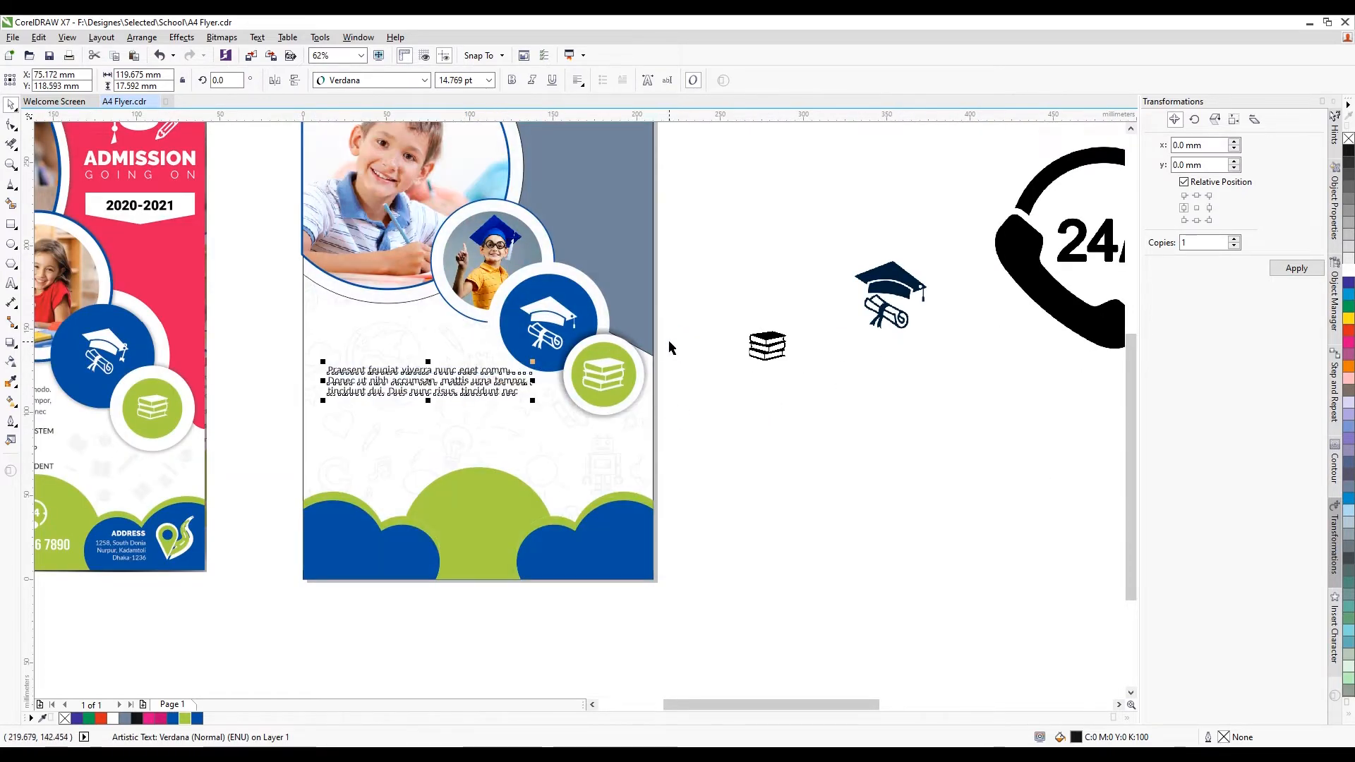
scroll(668, 348, down, 2)
scroll(479, 336, up, 2)
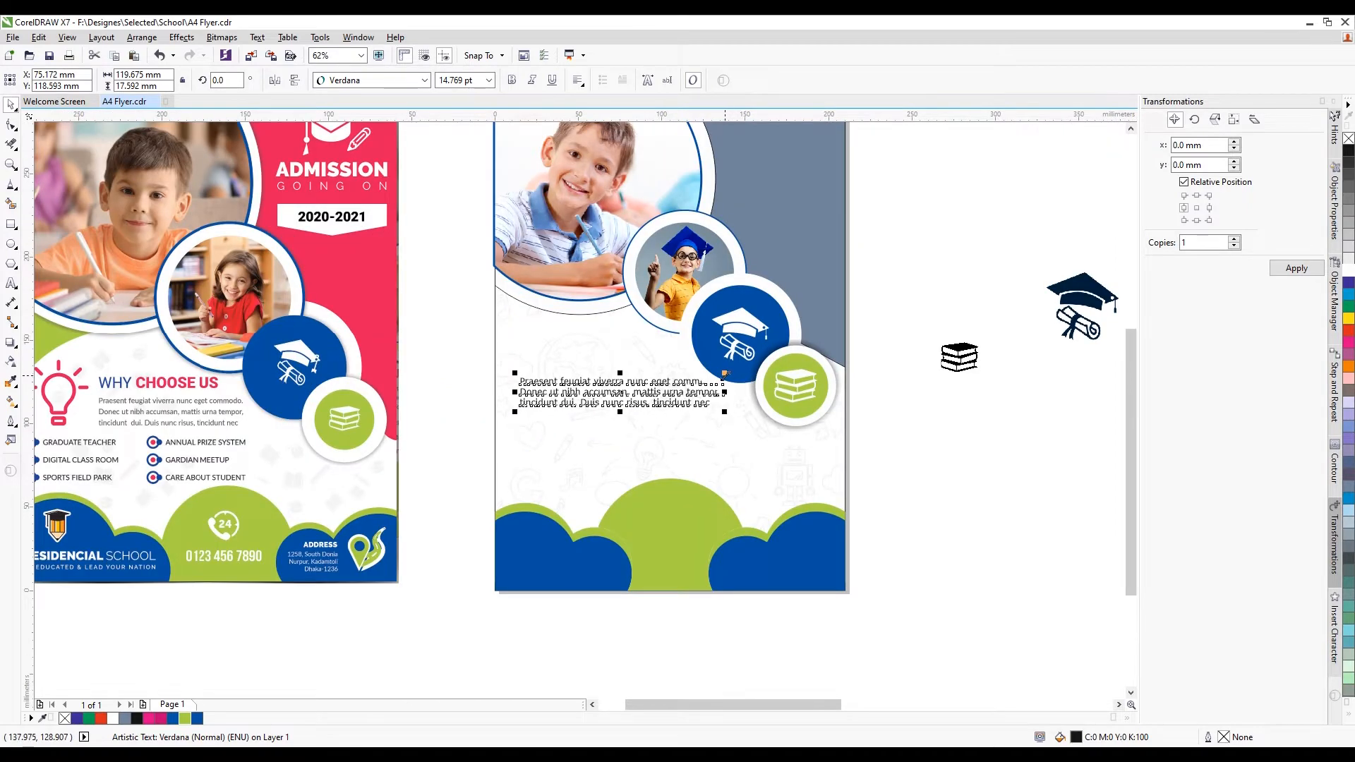
drag(725, 373, 702, 331)
scroll(661, 390, up, 2)
scroll(671, 376, down, 2)
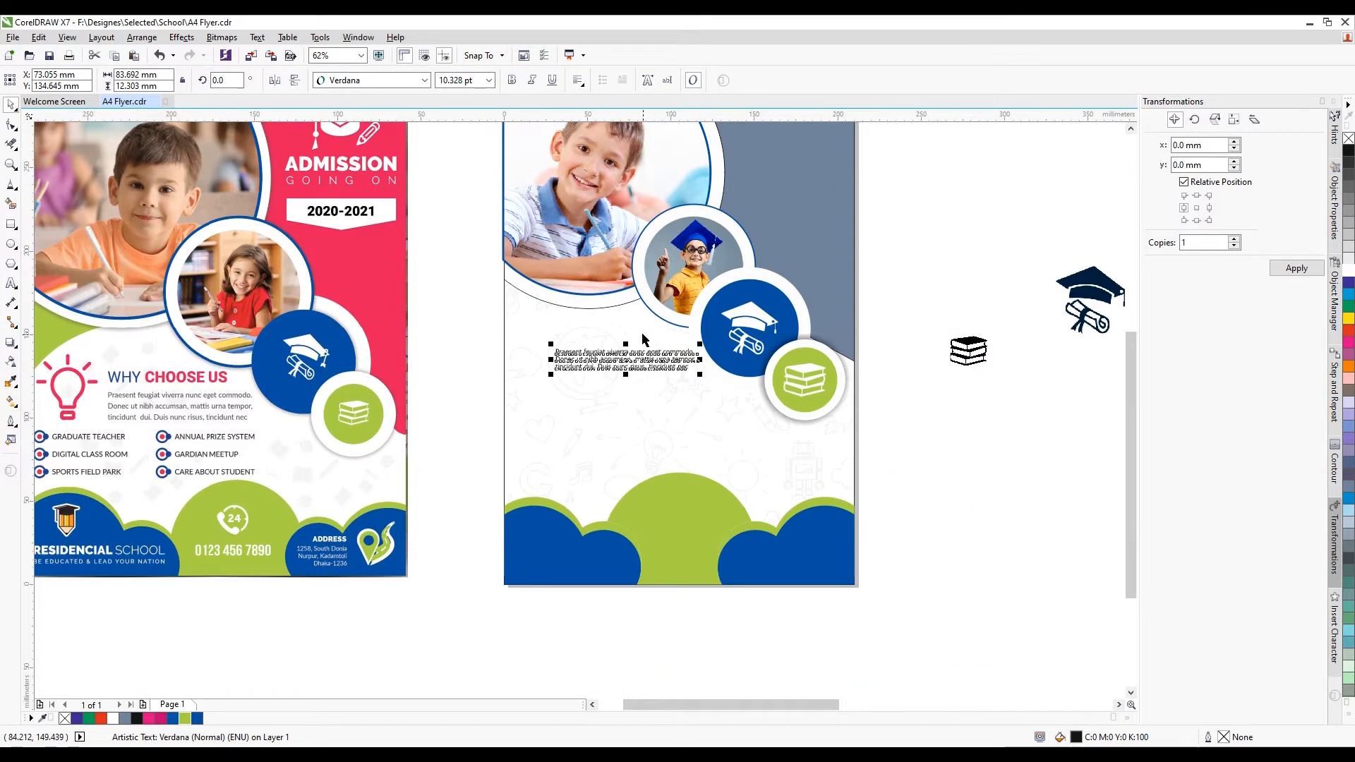
scroll(643, 339, up, 2)
drag(653, 387, 651, 419)
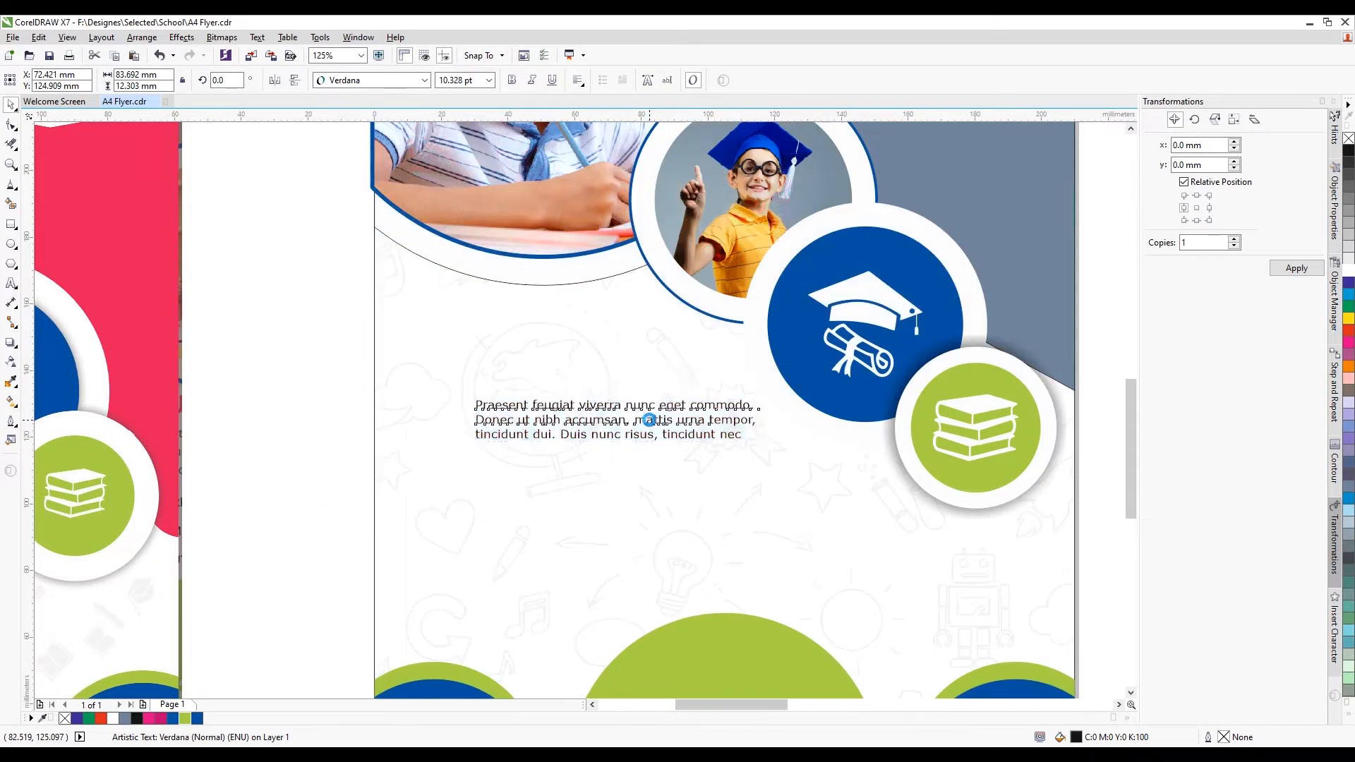
scroll(620, 381, down, 2)
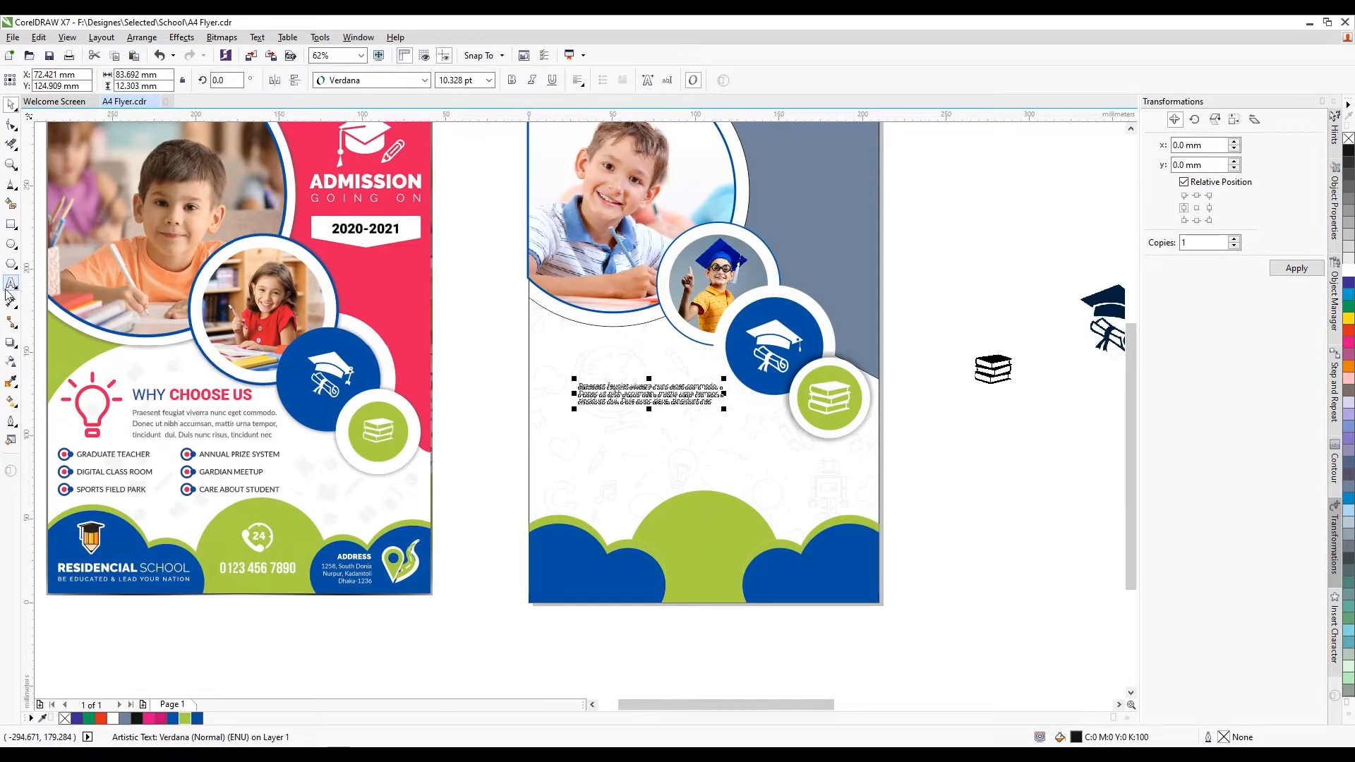
Type the heading 'WHY CHOOSE US' above the paragraph and select all of its text
click(10, 282)
click(579, 363)
scroll(608, 354, up, 2)
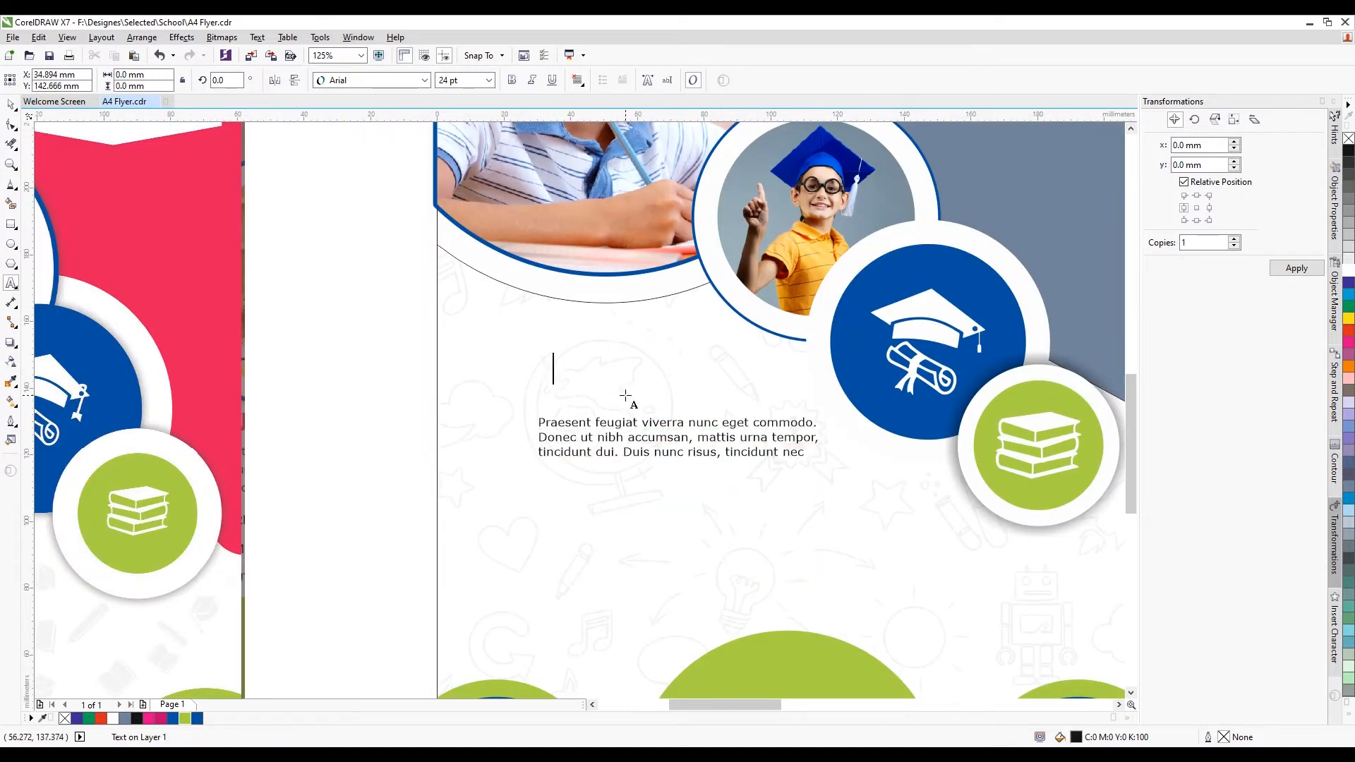
text(WHY CH)
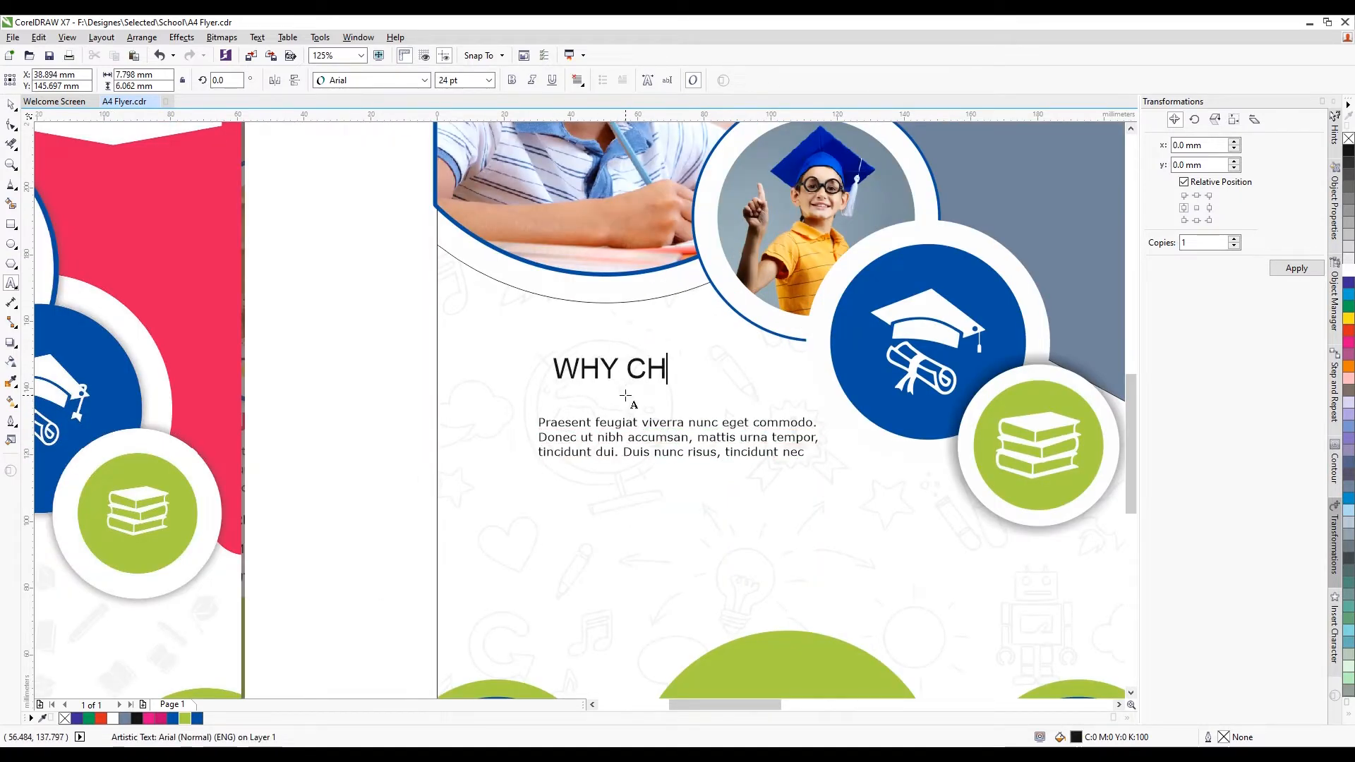
scroll(626, 396, down, 2)
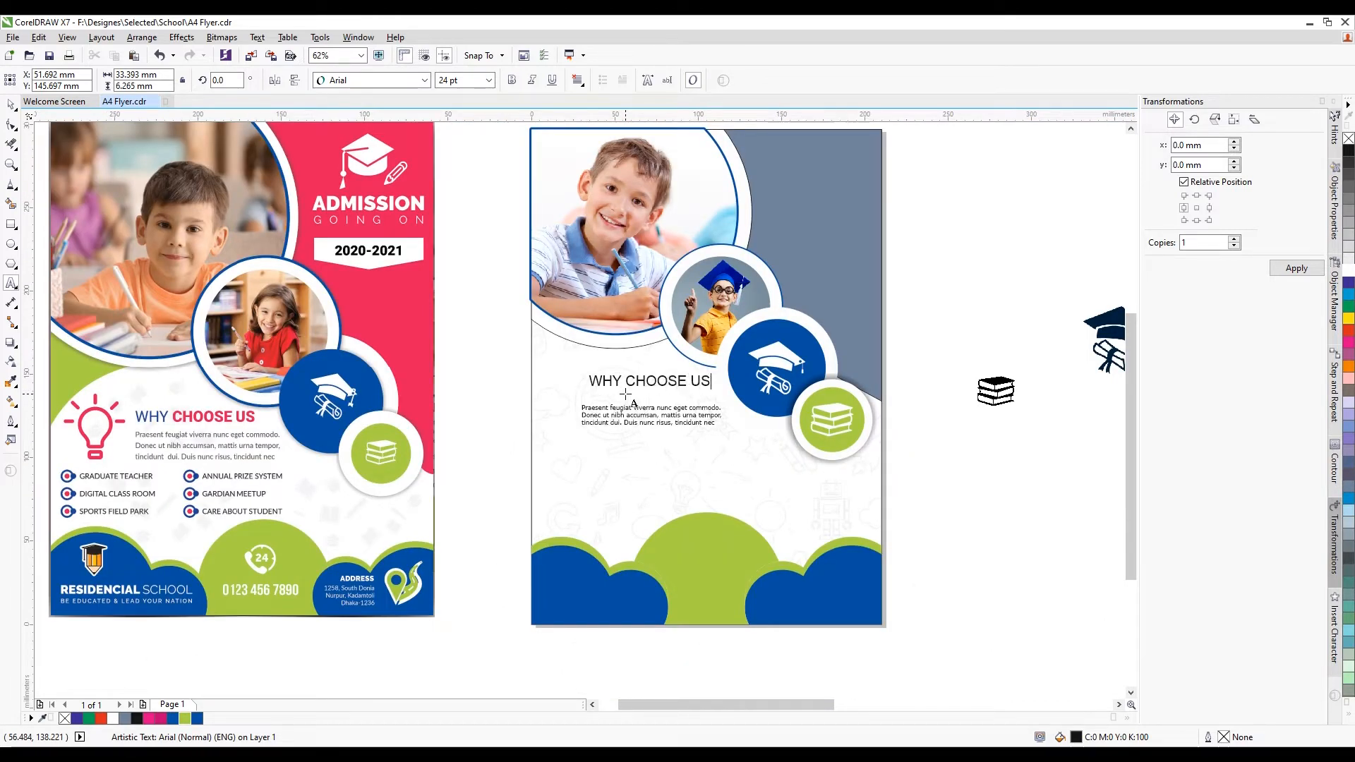
scroll(651, 383, up, 2)
click(650, 381)
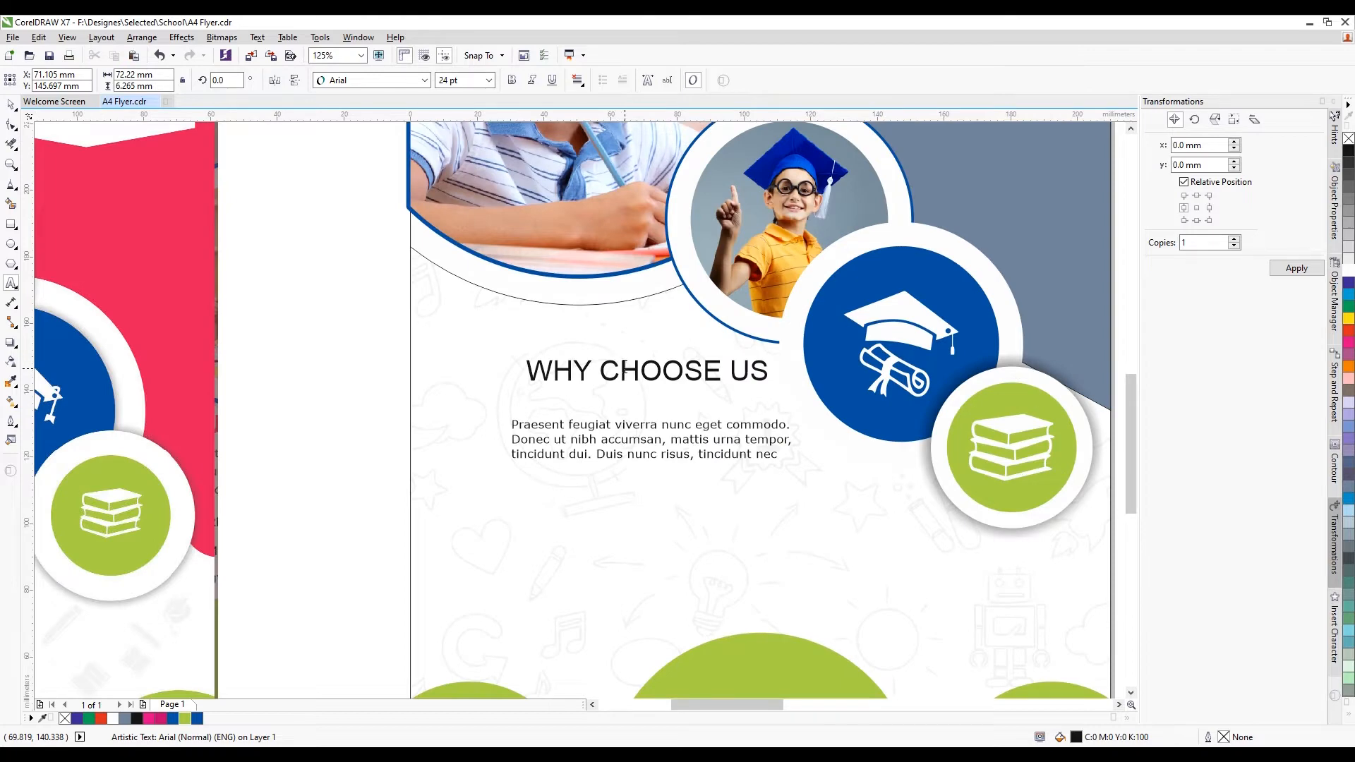
key(ctrl+a)
Set the heading font to Swis721 Hv BT, with the word WHY in Swis721 Md BT
click(358, 80)
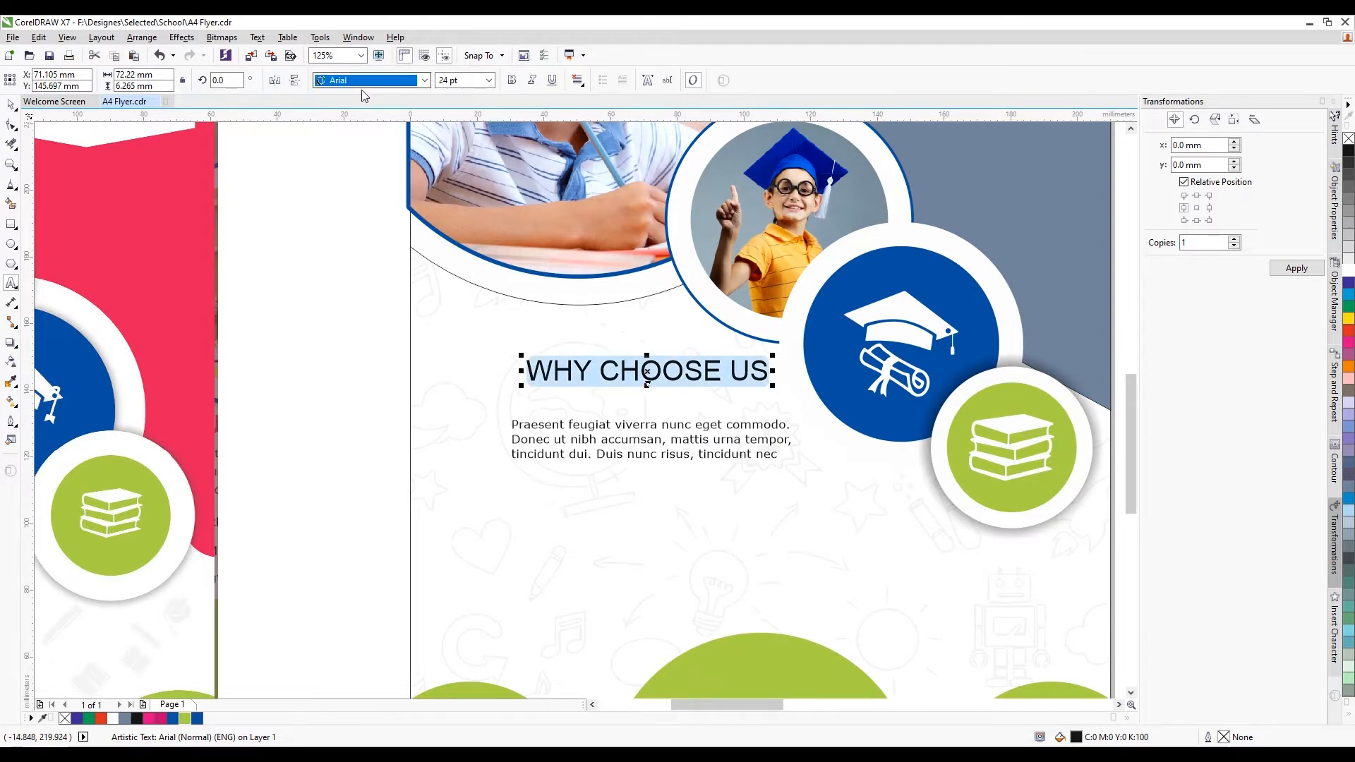
click(424, 80)
mouse_move(396, 132)
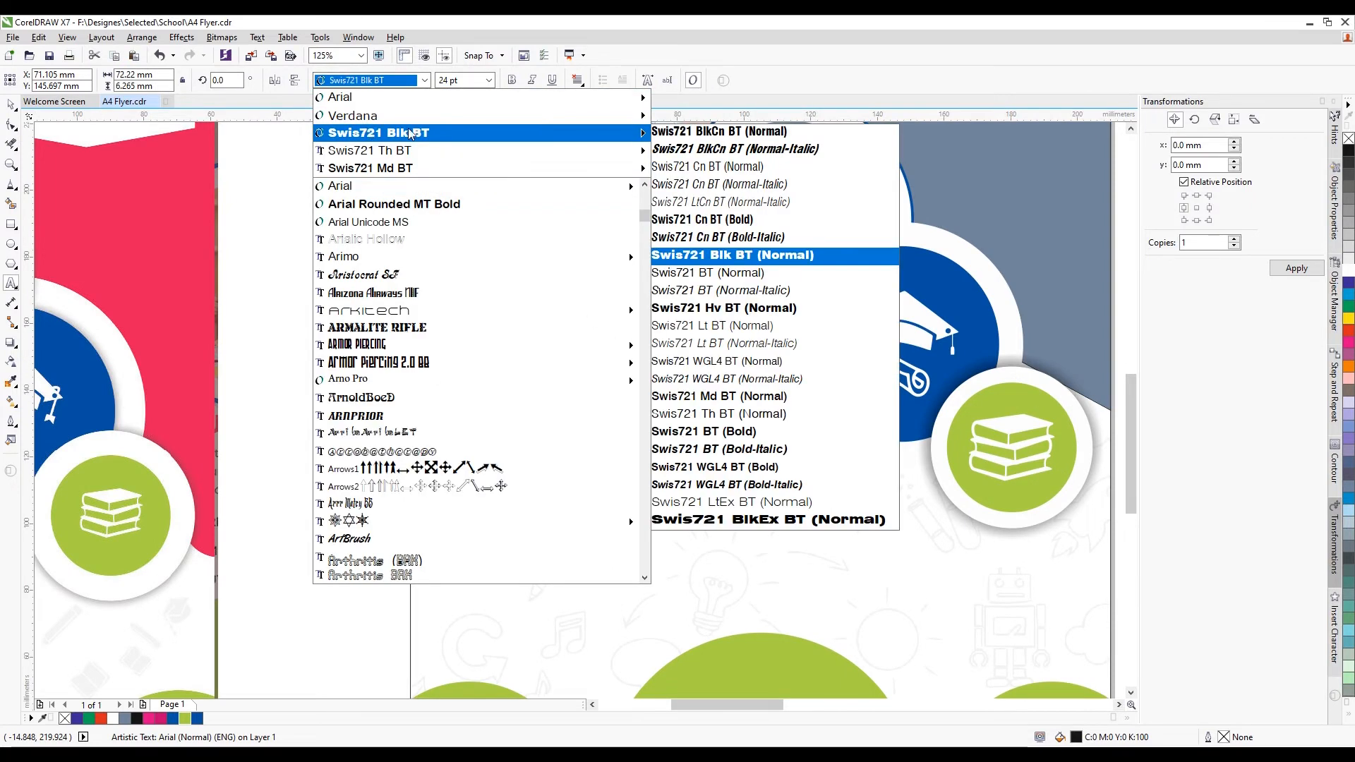
click(719, 311)
click(597, 366)
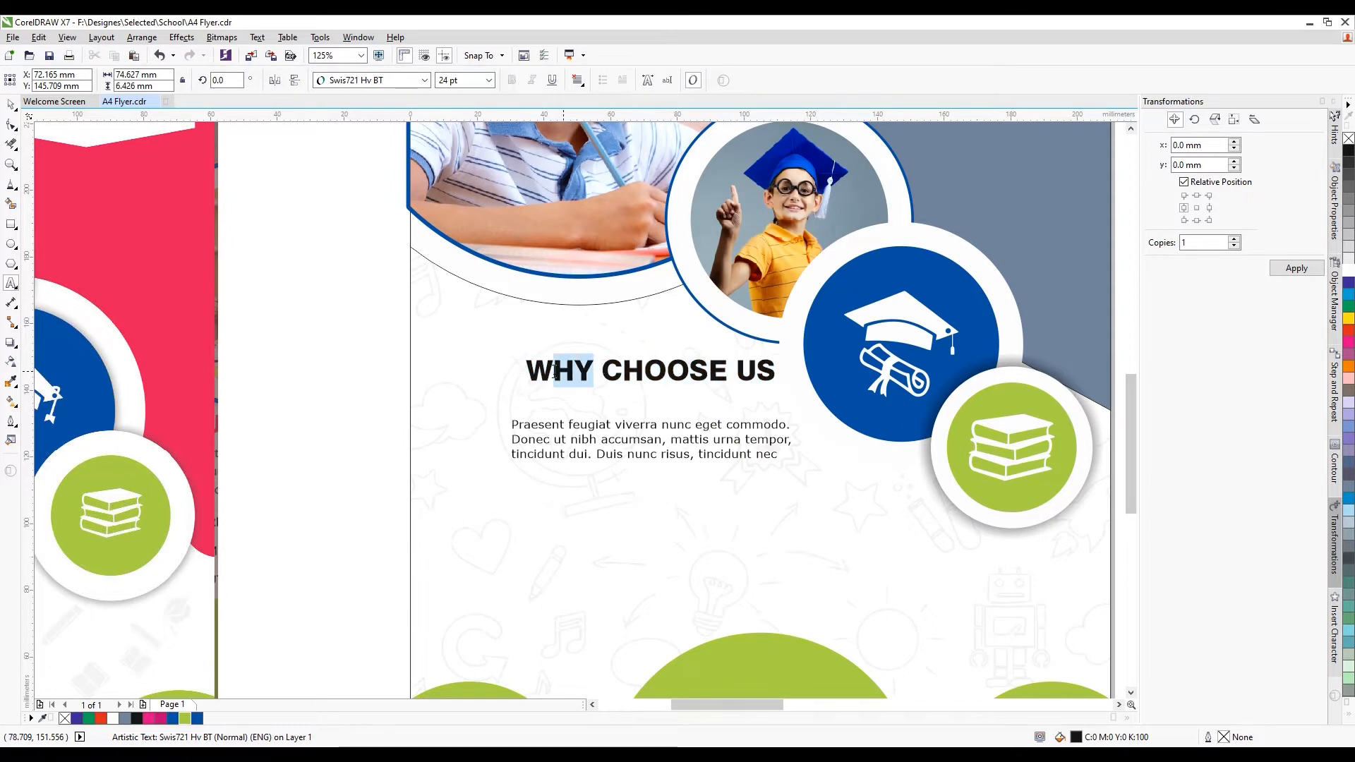
click(424, 80)
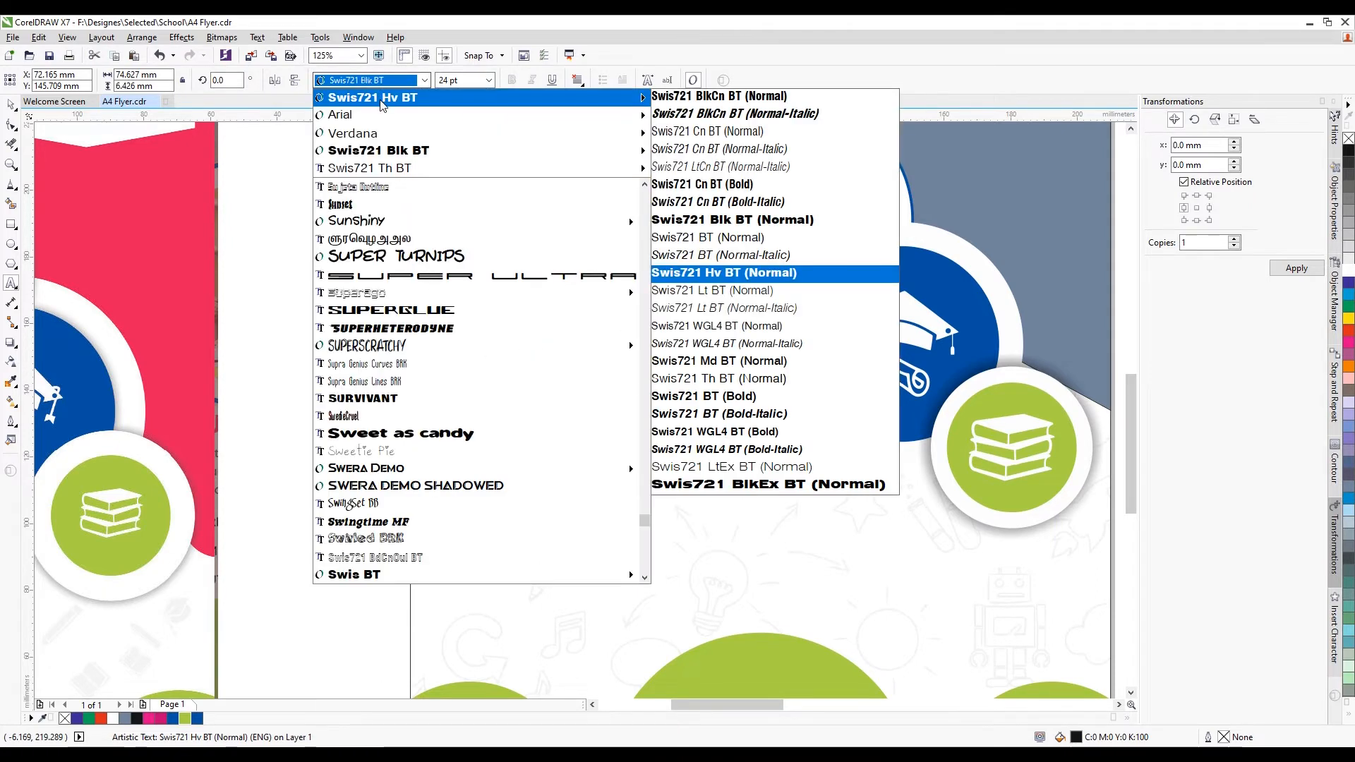
click(741, 345)
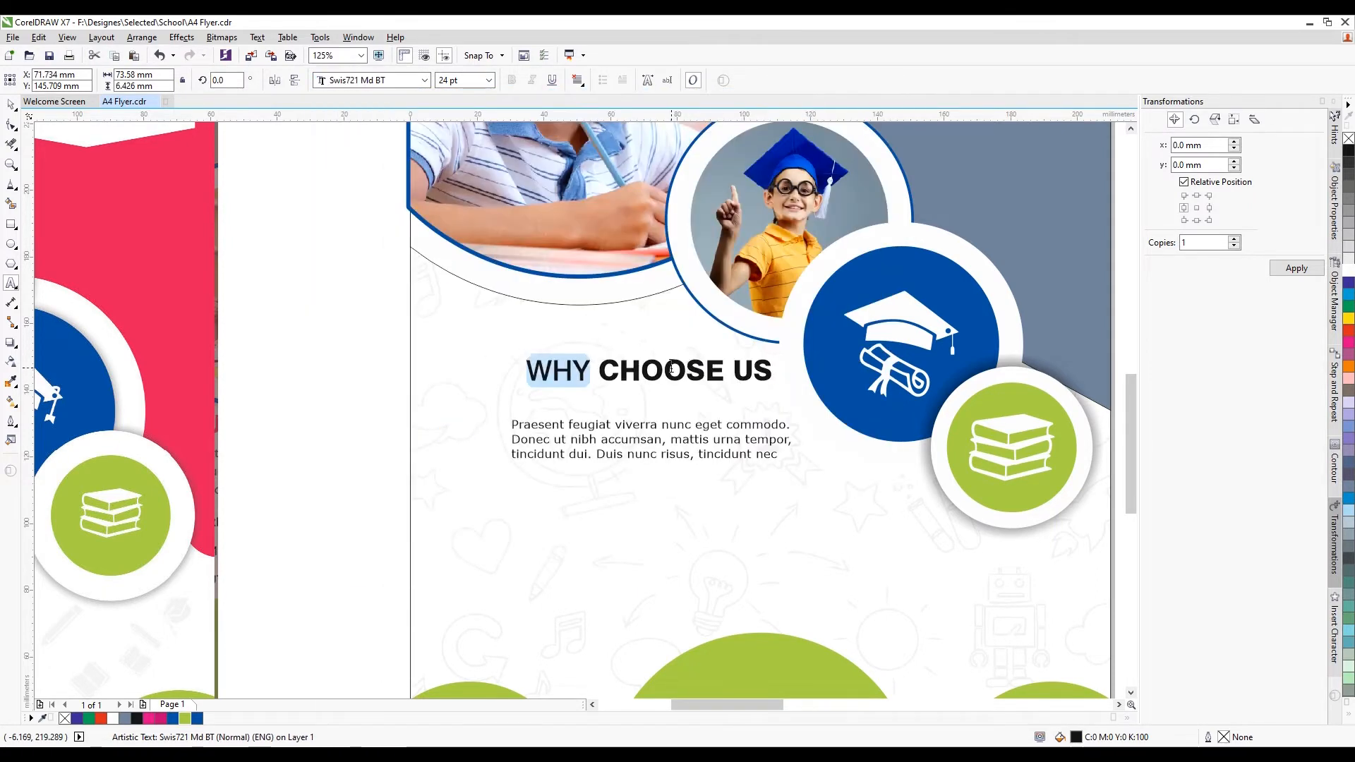
click(620, 370)
Colour WHY blue and CHOOSE US magenta
drag(589, 370, 524, 371)
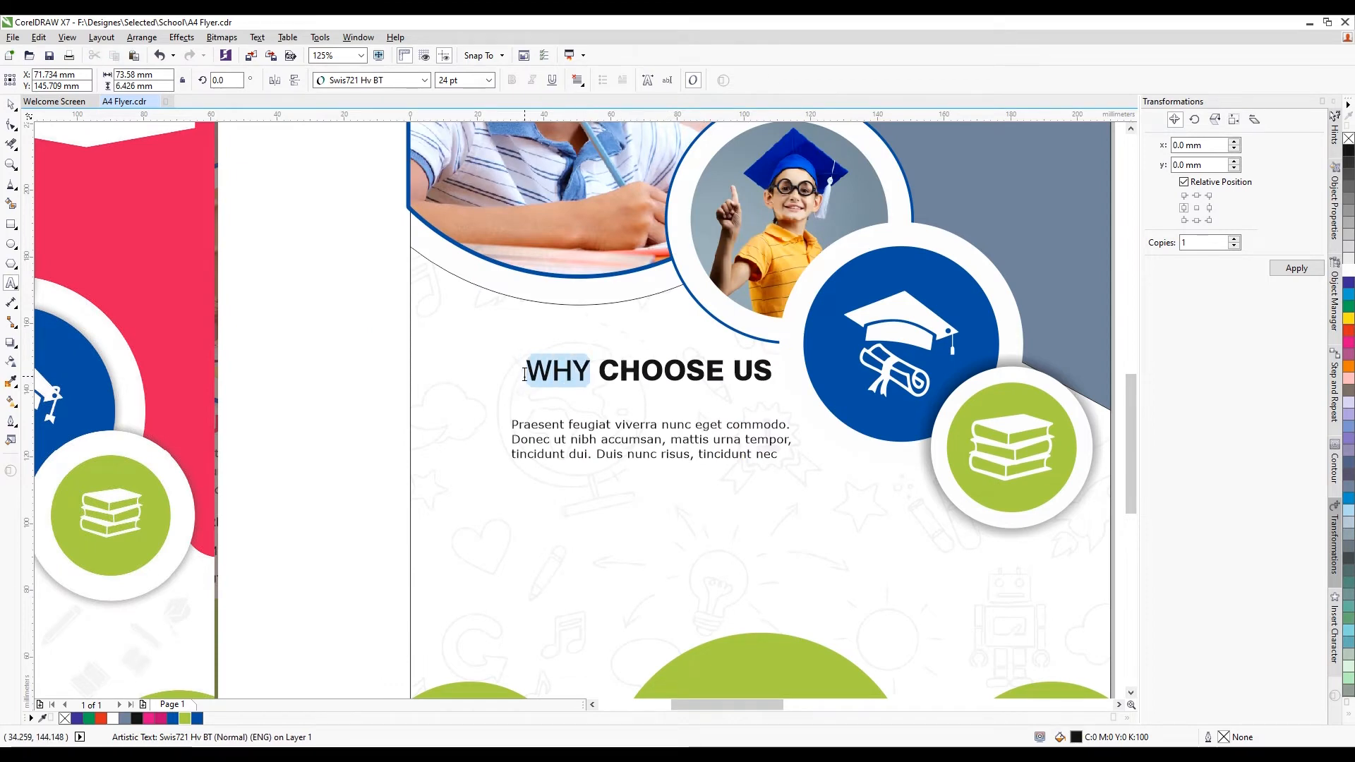
click(198, 719)
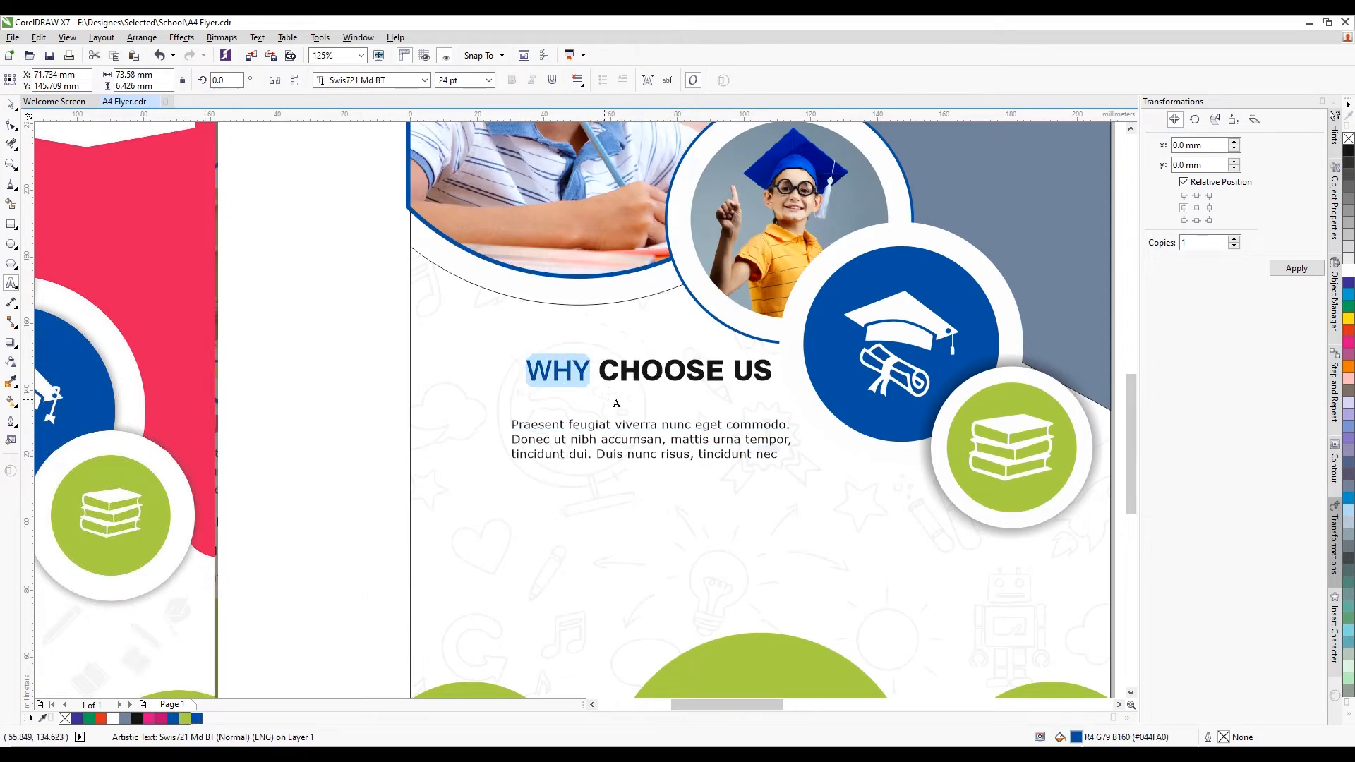
drag(600, 370, 774, 371)
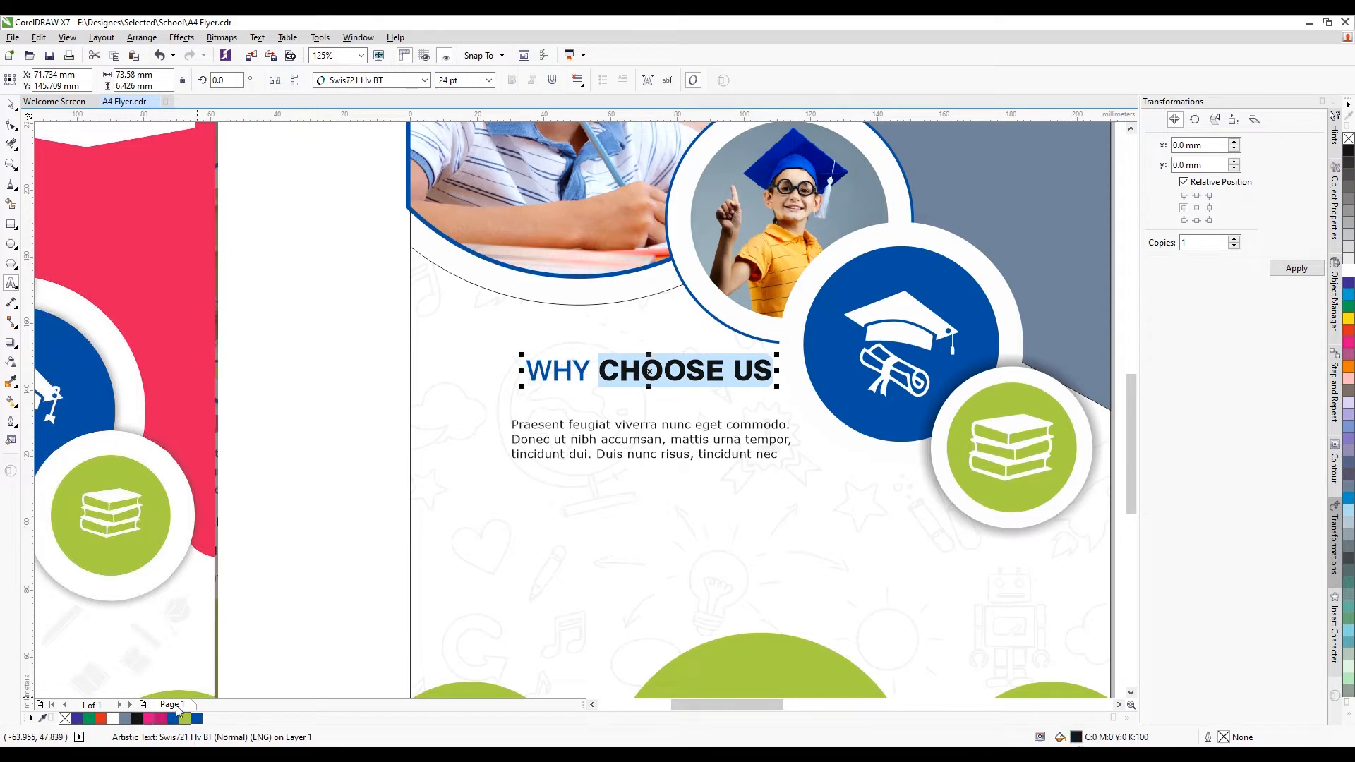
click(148, 719)
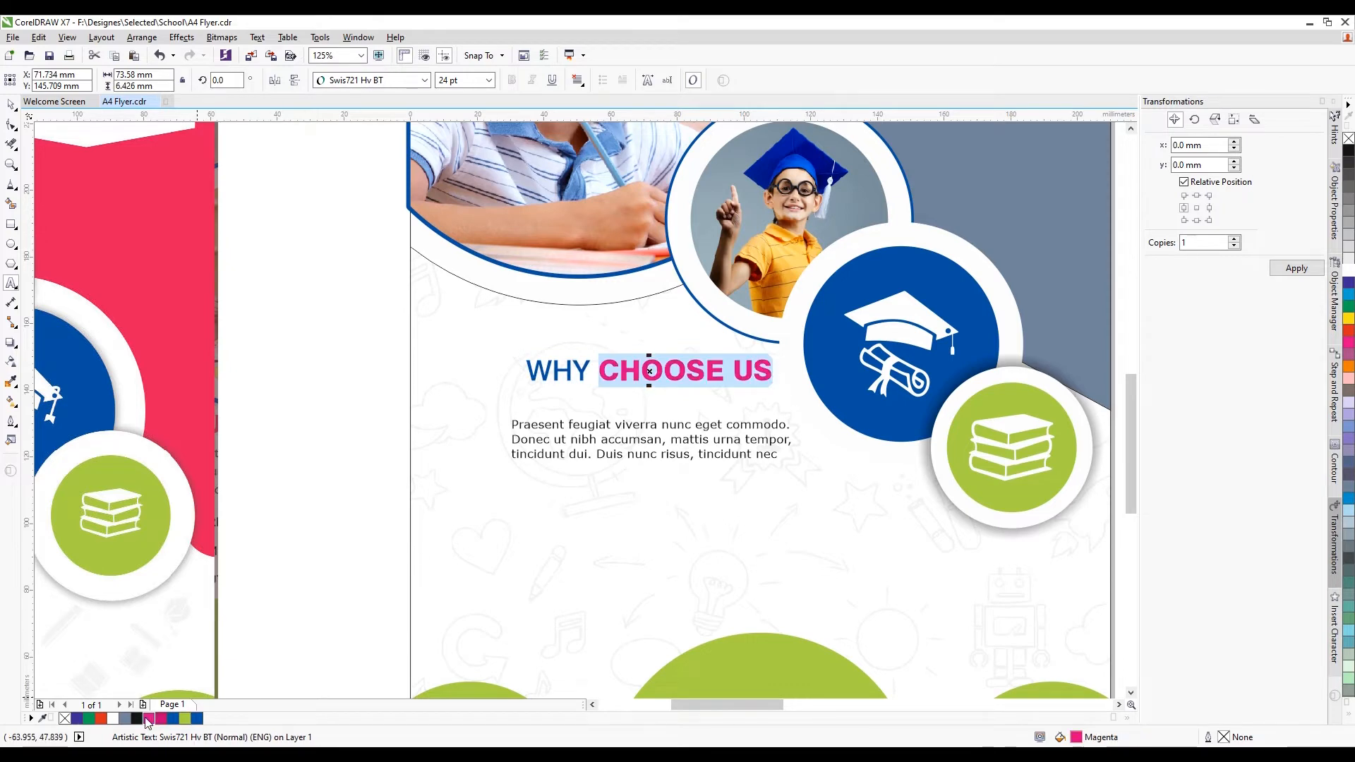
click(11, 104)
Move the heading slightly down and left, checking its placement against the paragraph
drag(654, 382, 647, 401)
scroll(624, 397, down, 5)
scroll(624, 397, up, 2)
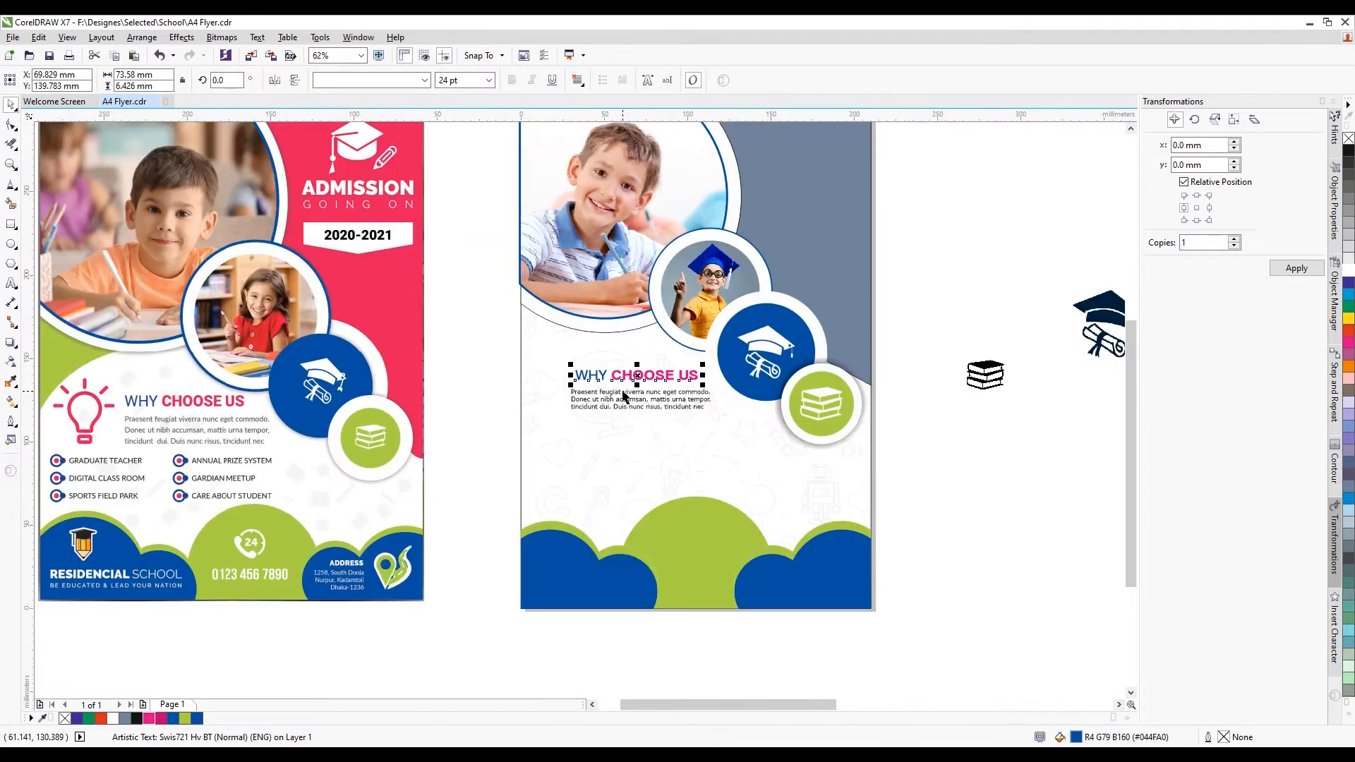
drag(472, 352, 600, 415)
drag(718, 427, 718, 428)
scroll(718, 428, up, 2)
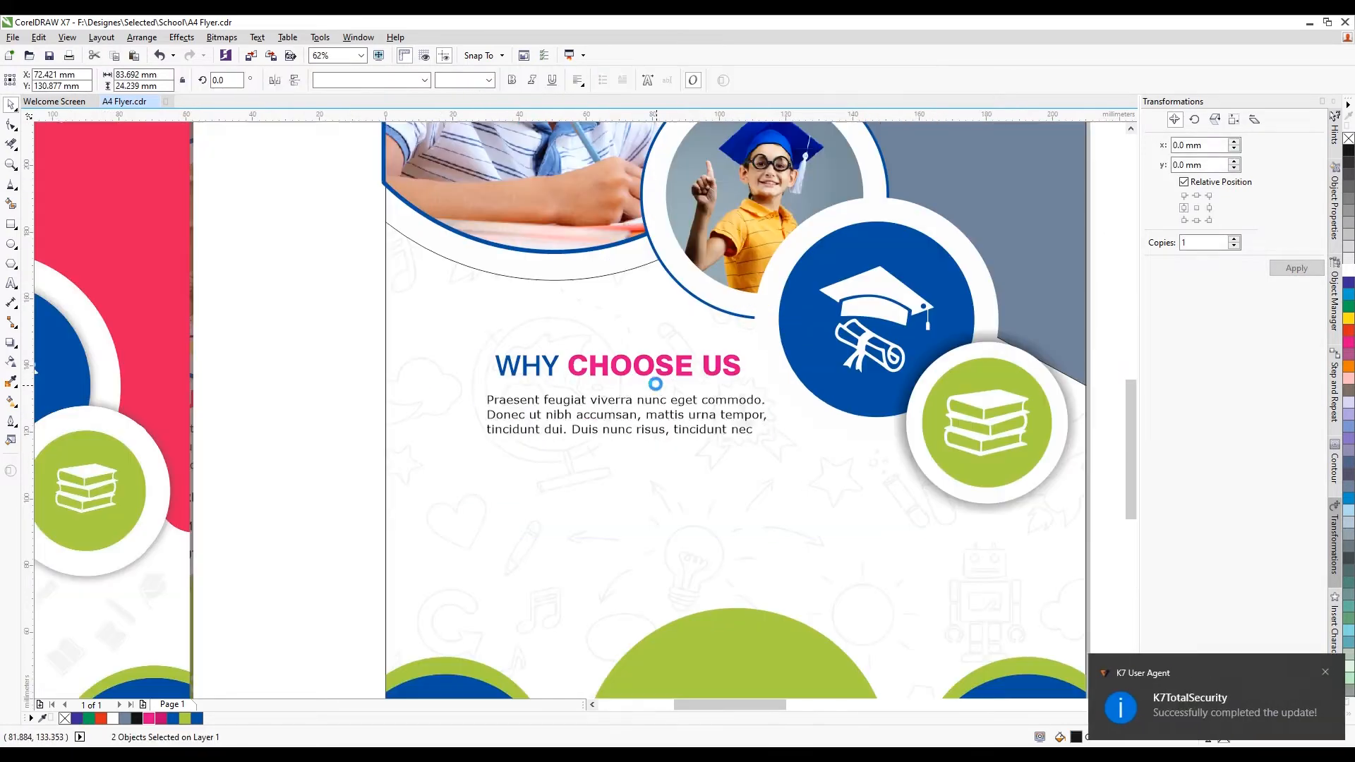
scroll(723, 346, down, 2)
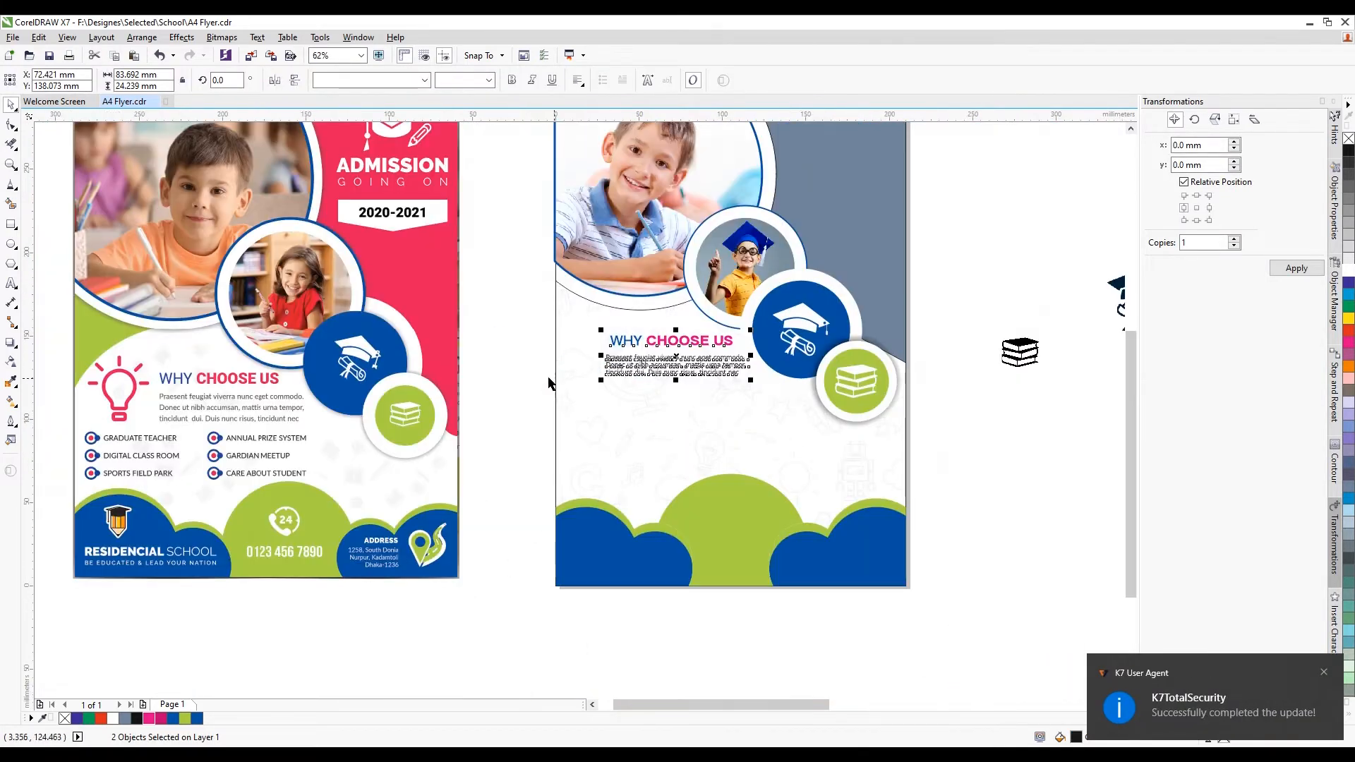
click(548, 384)
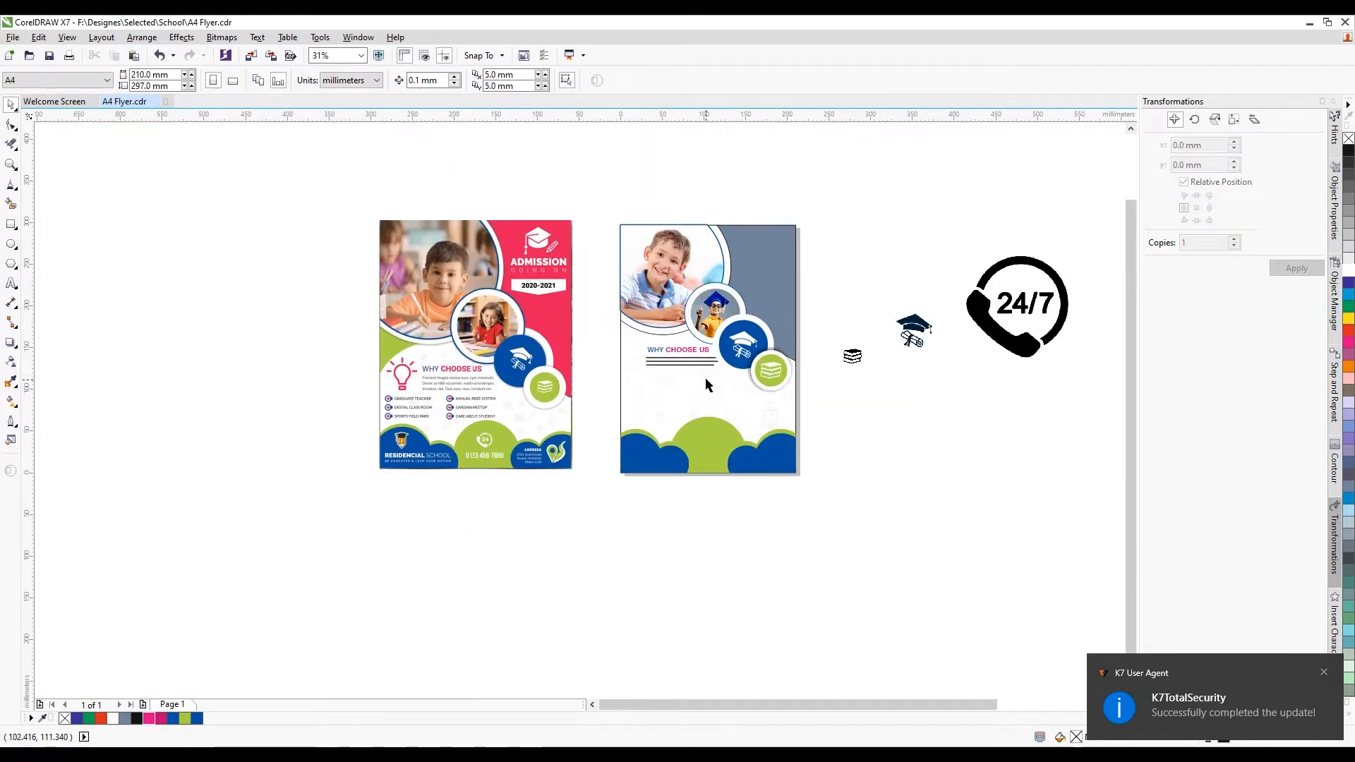
Place the lightbulb bitmap beside the second flyer and trace it with Outline Trace > Clipart
scroll(707, 384, down, 1)
drag(1013, 408, 732, 483)
scroll(772, 367, up, 2)
drag(685, 540, 727, 486)
right_click(727, 486)
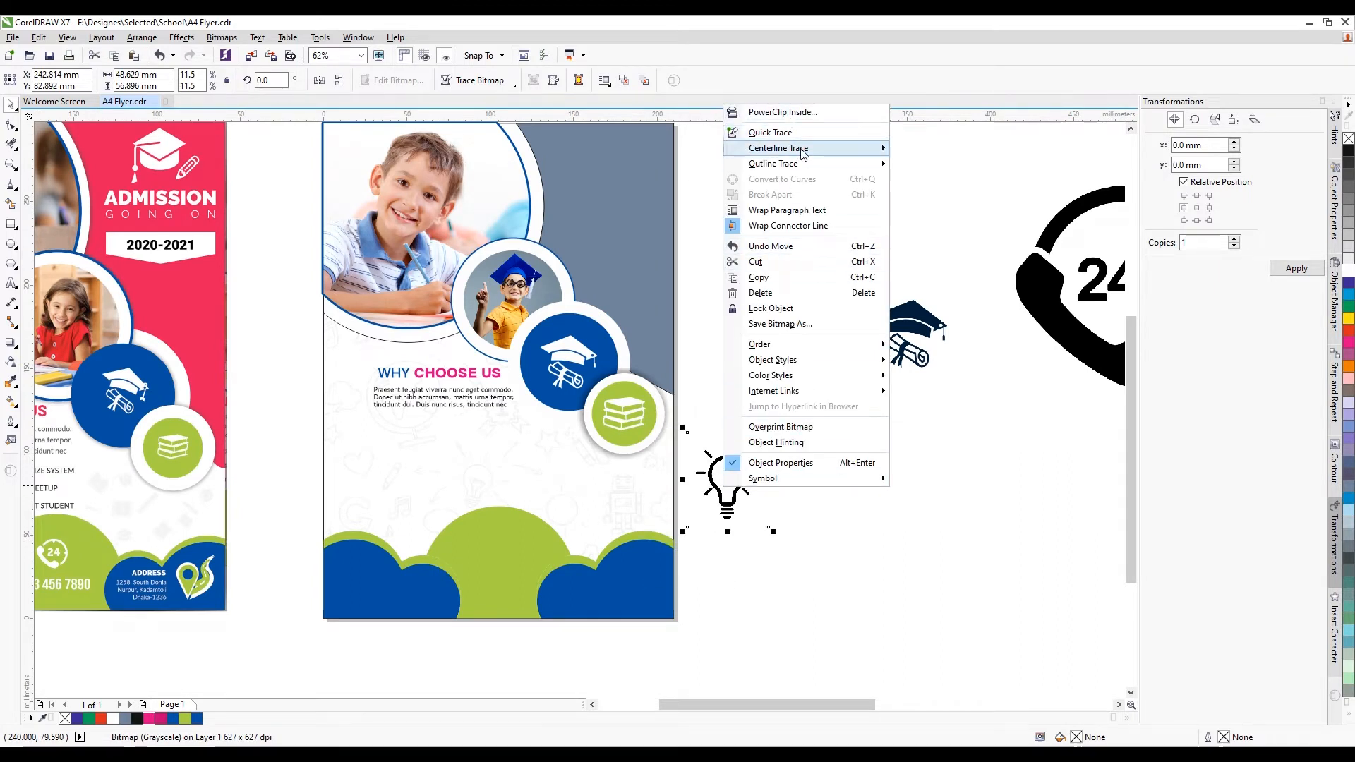
mouse_move(799, 166)
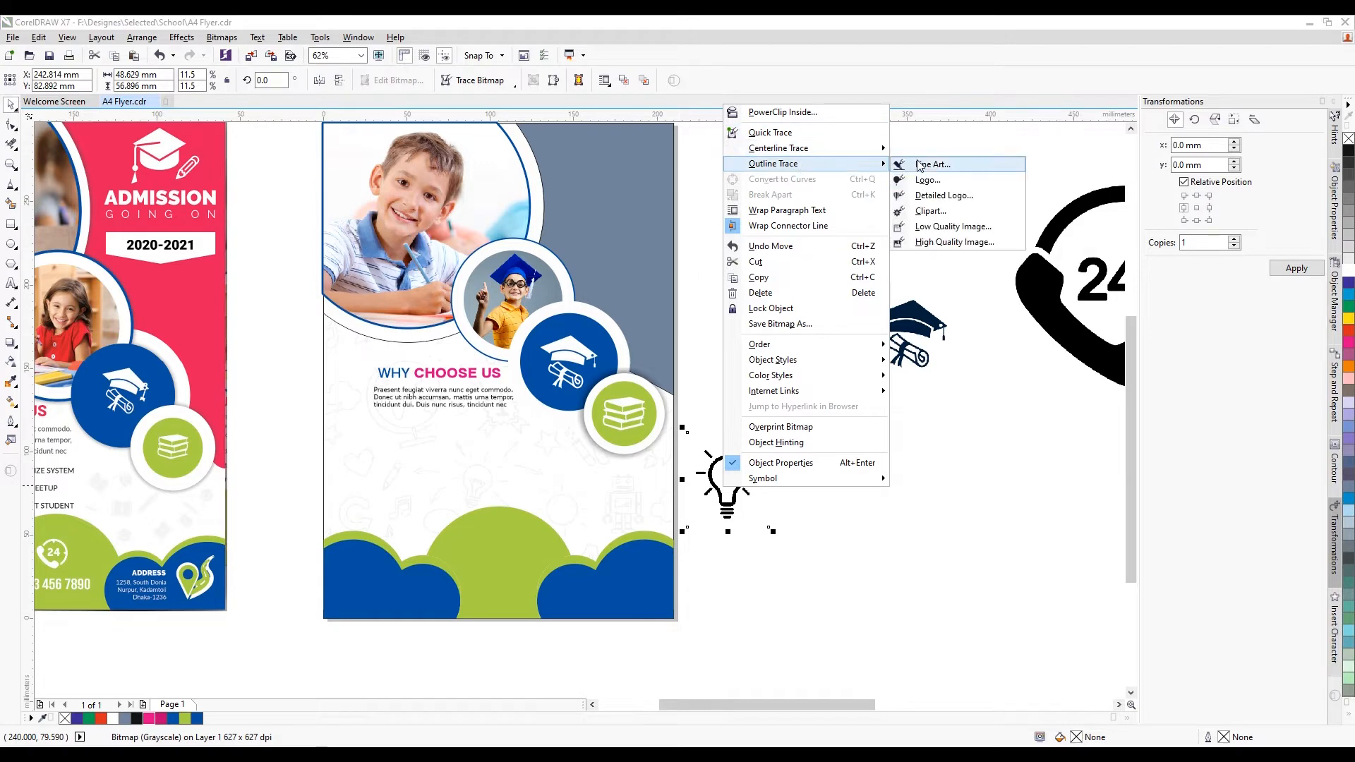
click(930, 210)
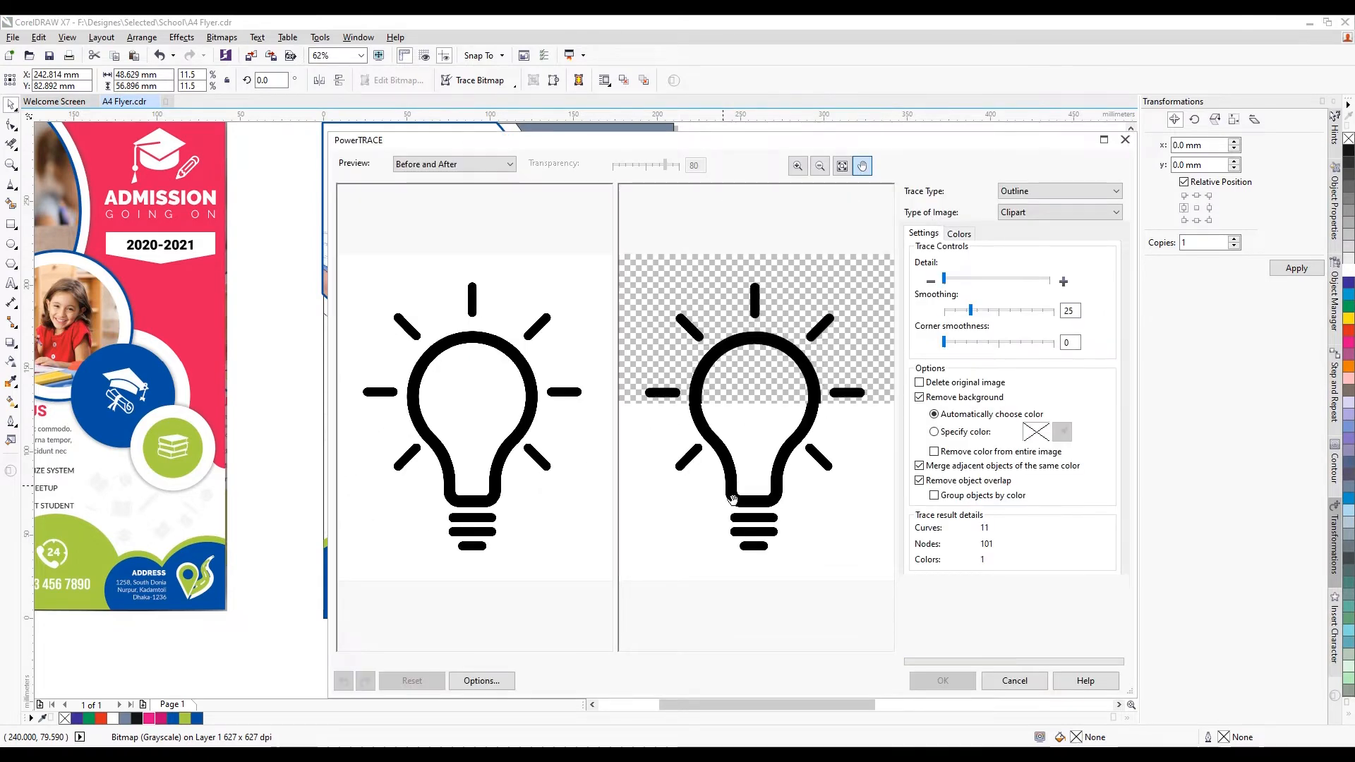
click(939, 679)
scroll(862, 466, down, 2)
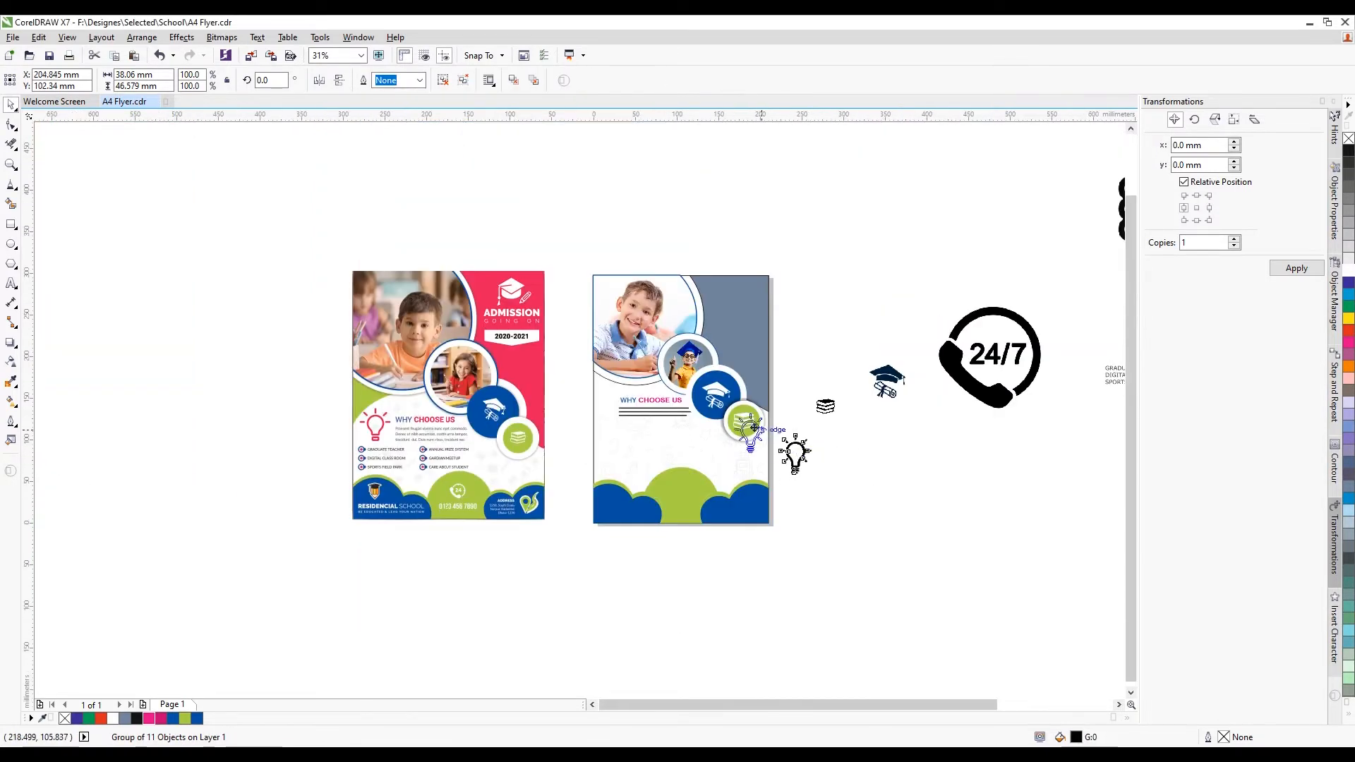
Shrink the traced bulb and place it just left of the WHY CHOOSE US heading
drag(754, 427, 569, 468)
scroll(602, 385, up, 5)
drag(538, 535, 687, 561)
scroll(649, 475, up, 1)
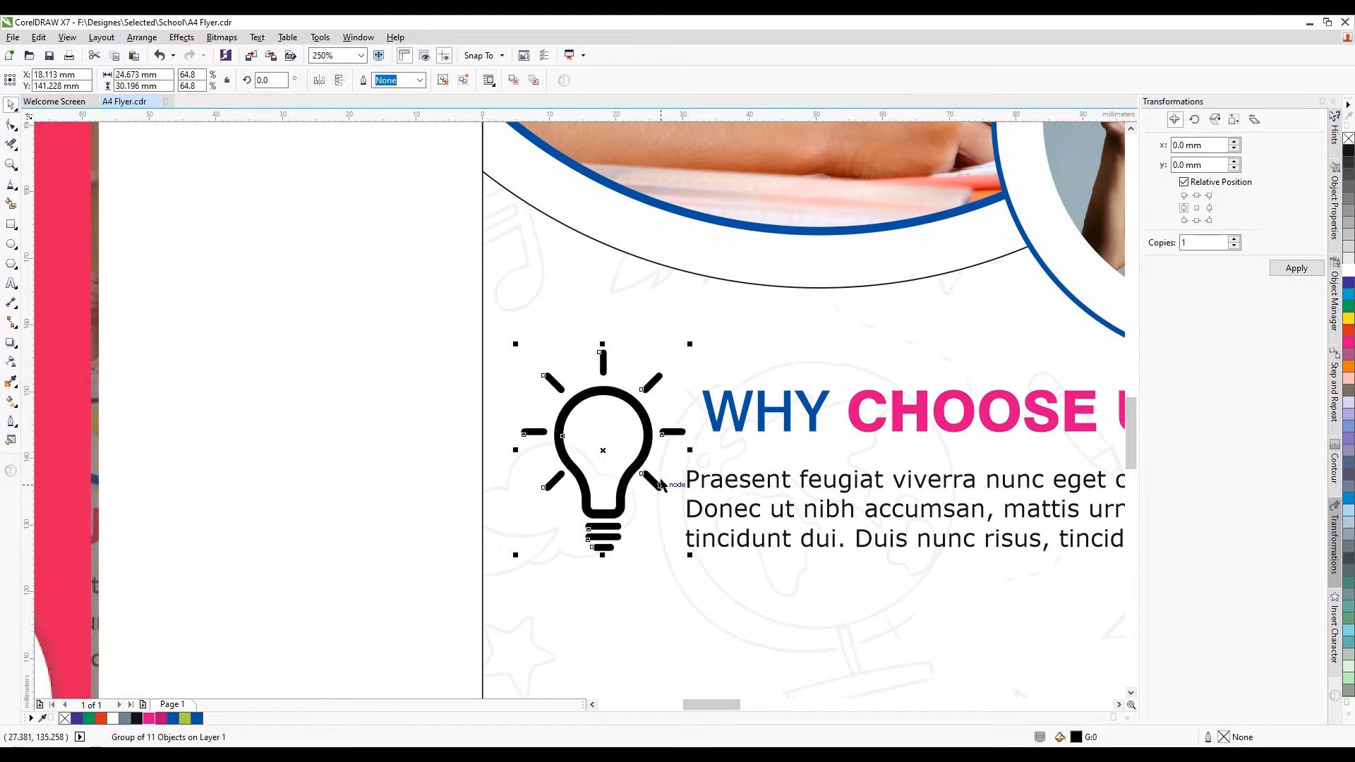
drag(649, 450, 634, 459)
scroll(647, 407, down, 1)
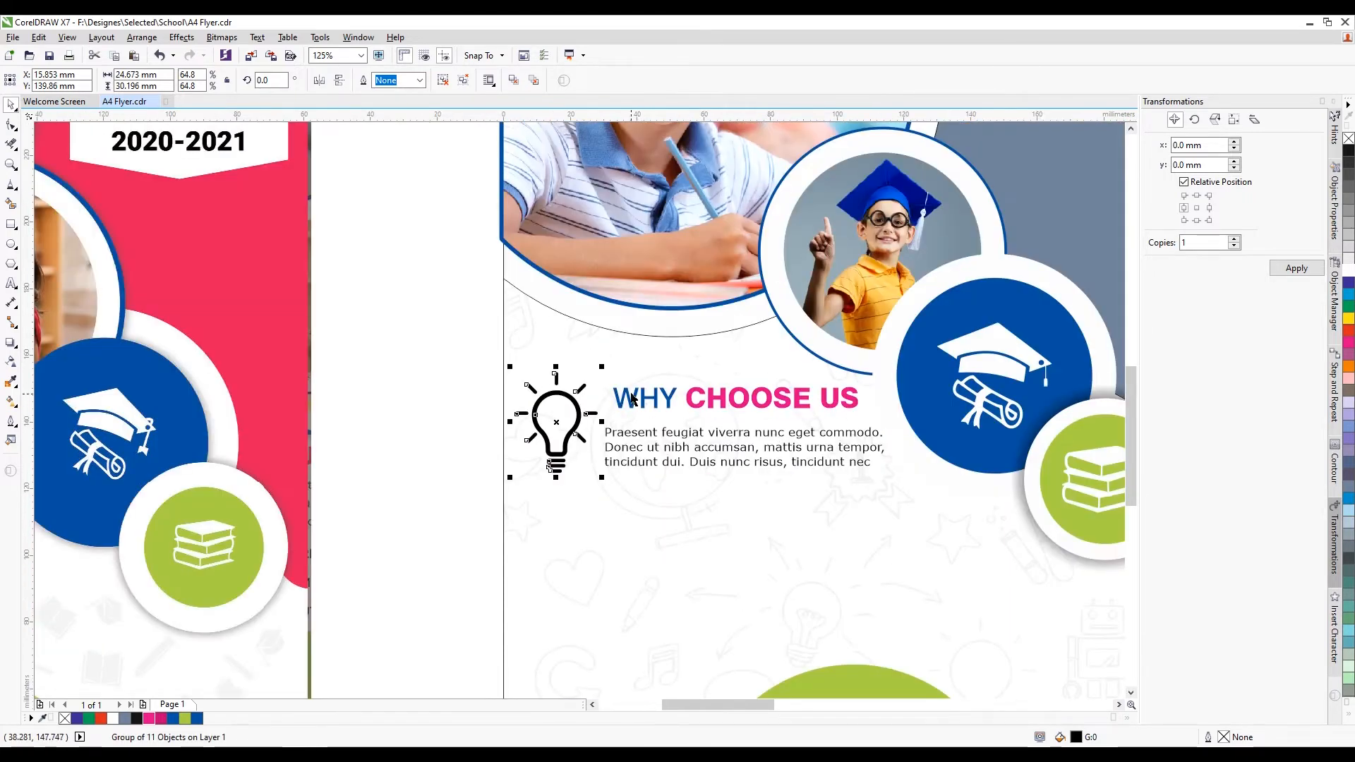
scroll(633, 400, down, 1)
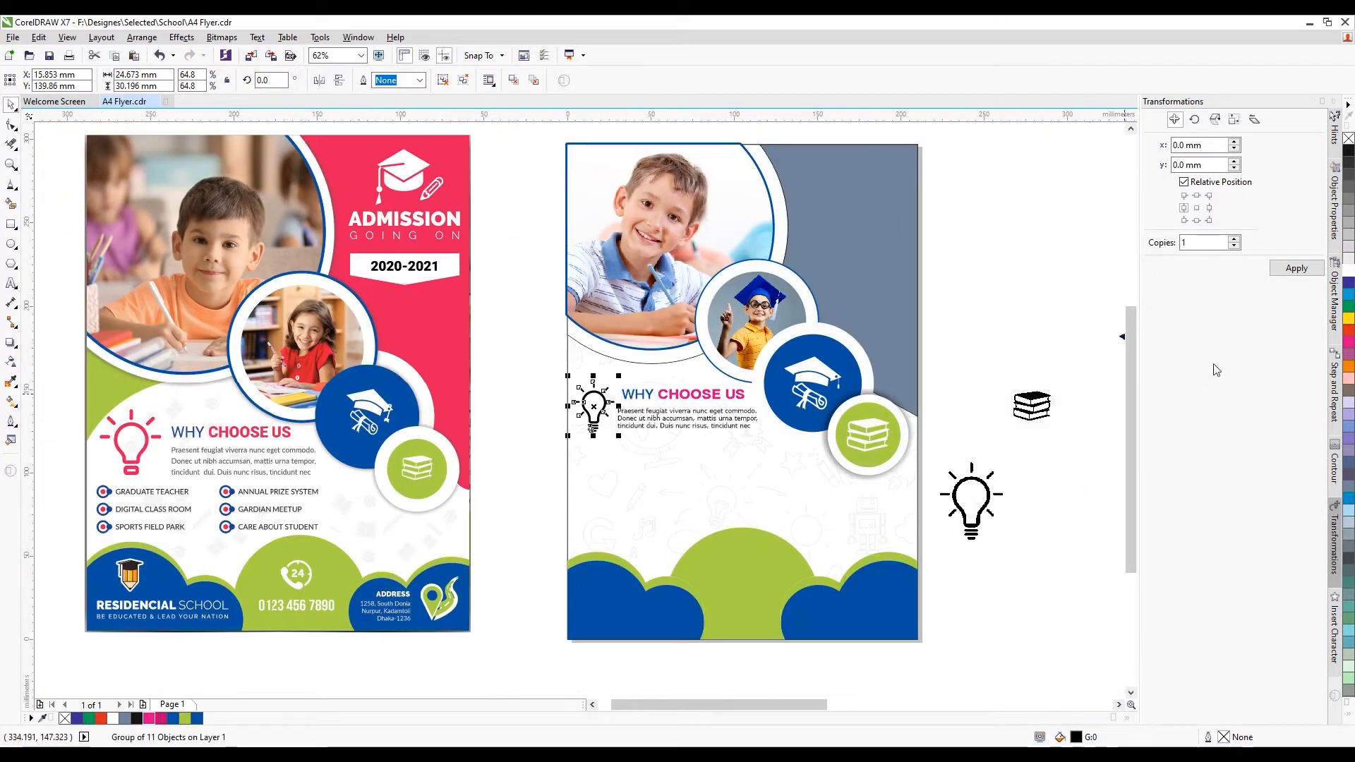
click(531, 413)
Move the two feature-list texts onto the second flyer below the paragraph
scroll(743, 526, down, 1)
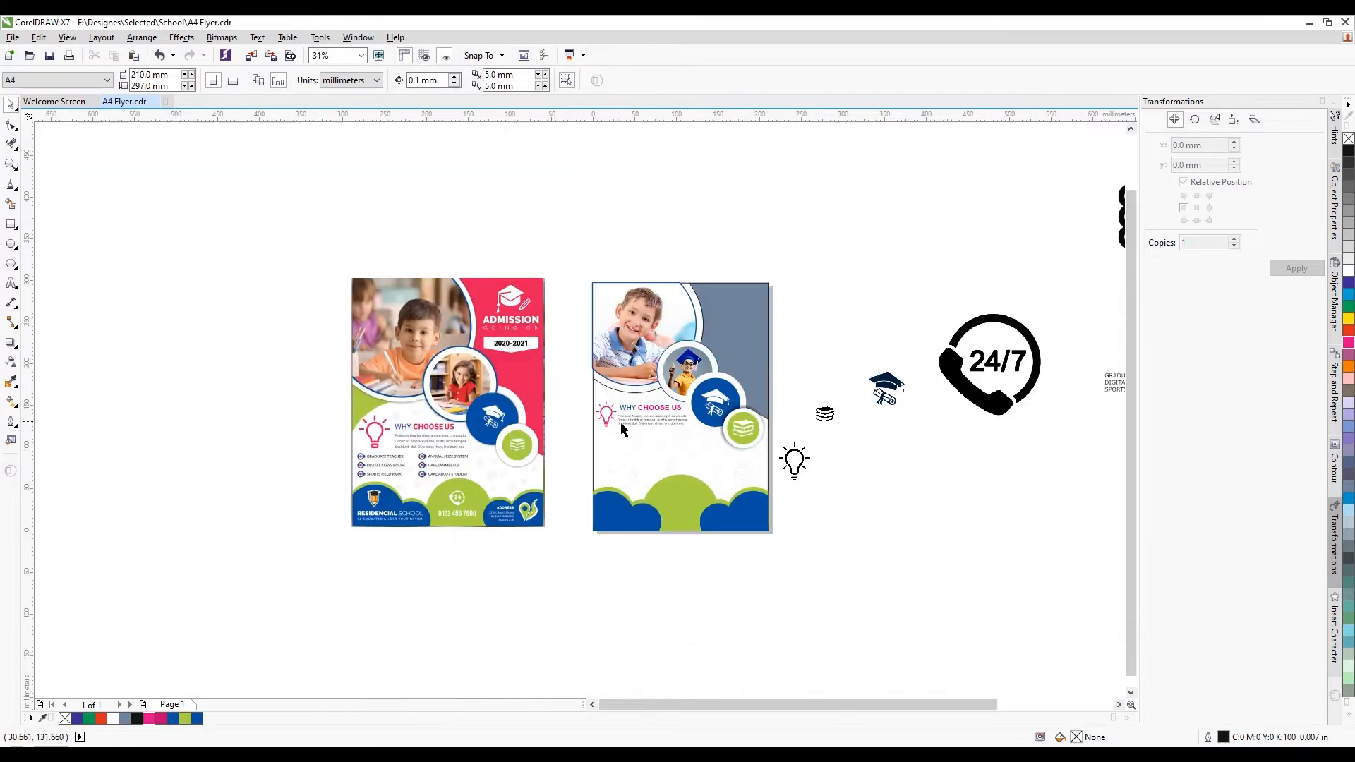
scroll(679, 498, up, 1)
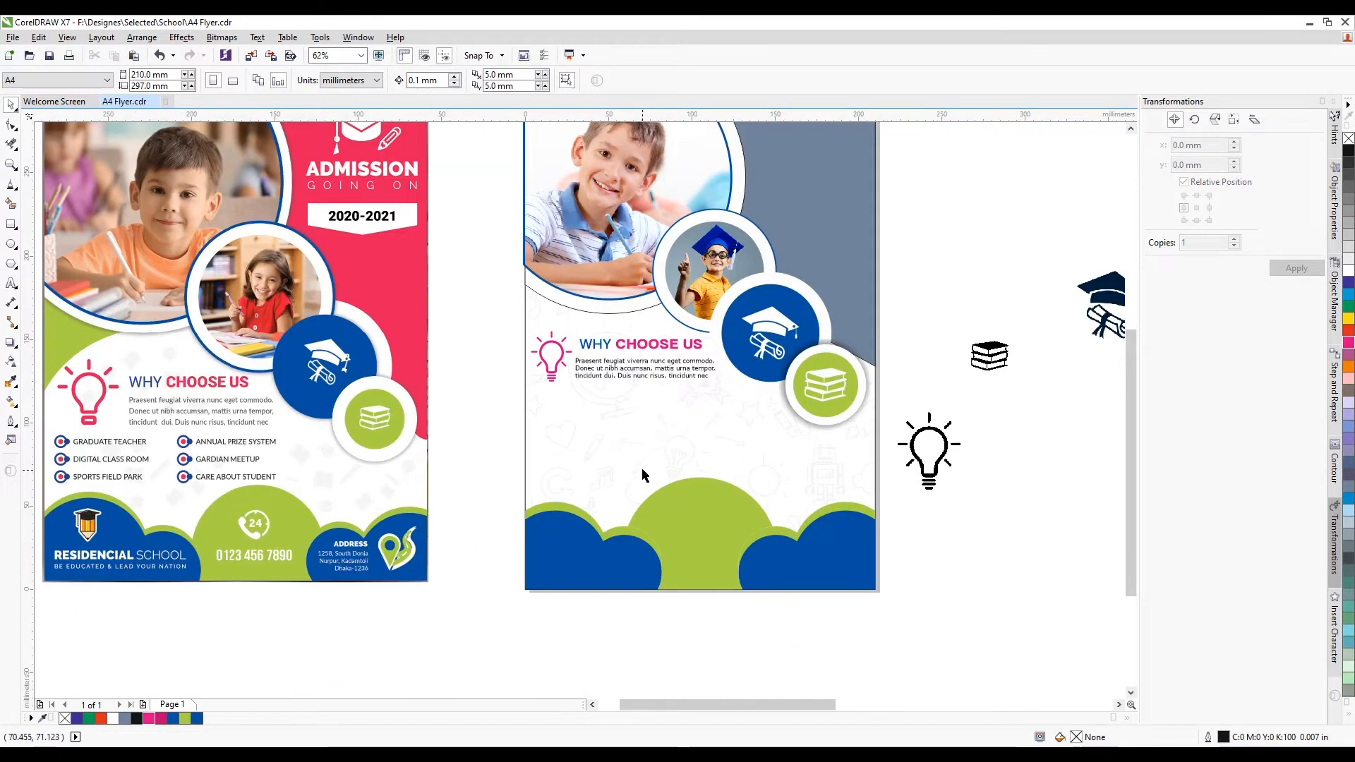
scroll(642, 467, down, 1)
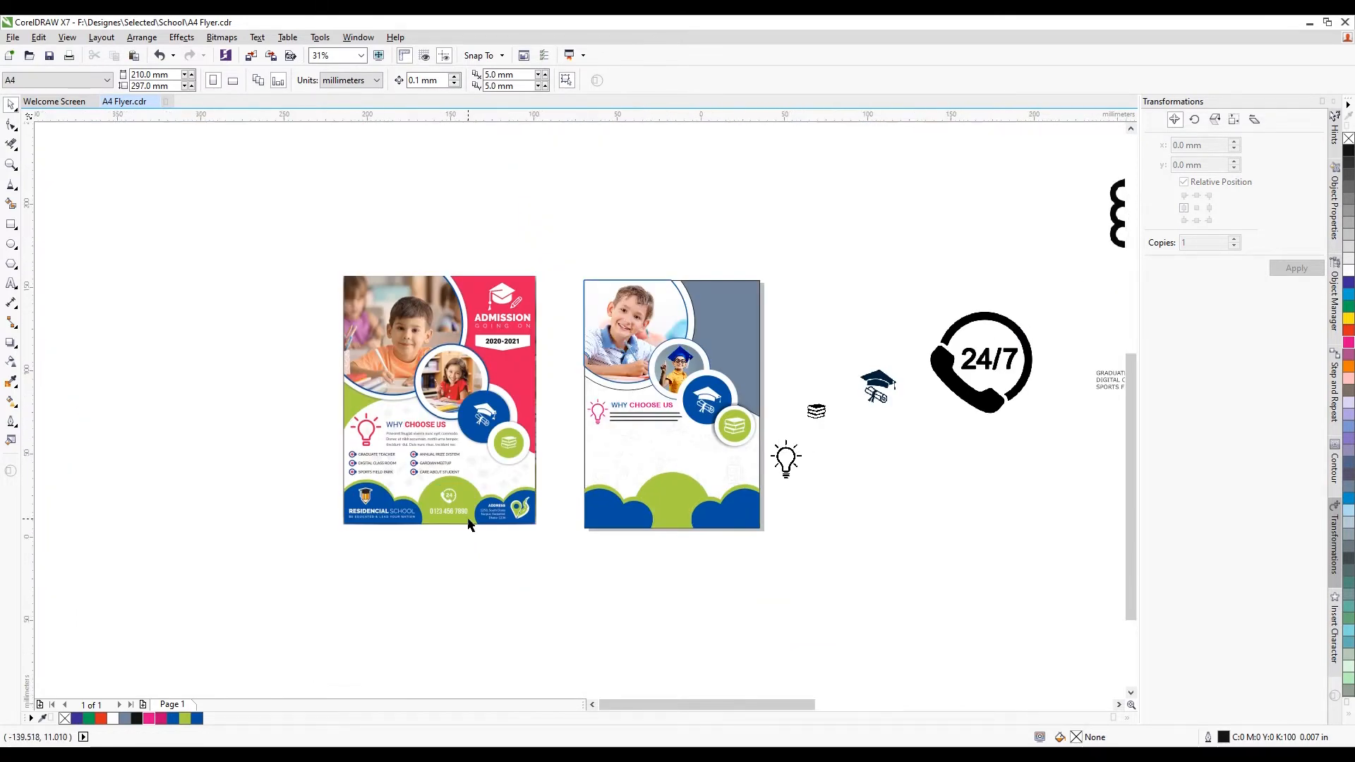
scroll(469, 524, up, 1)
scroll(398, 495, down, 1)
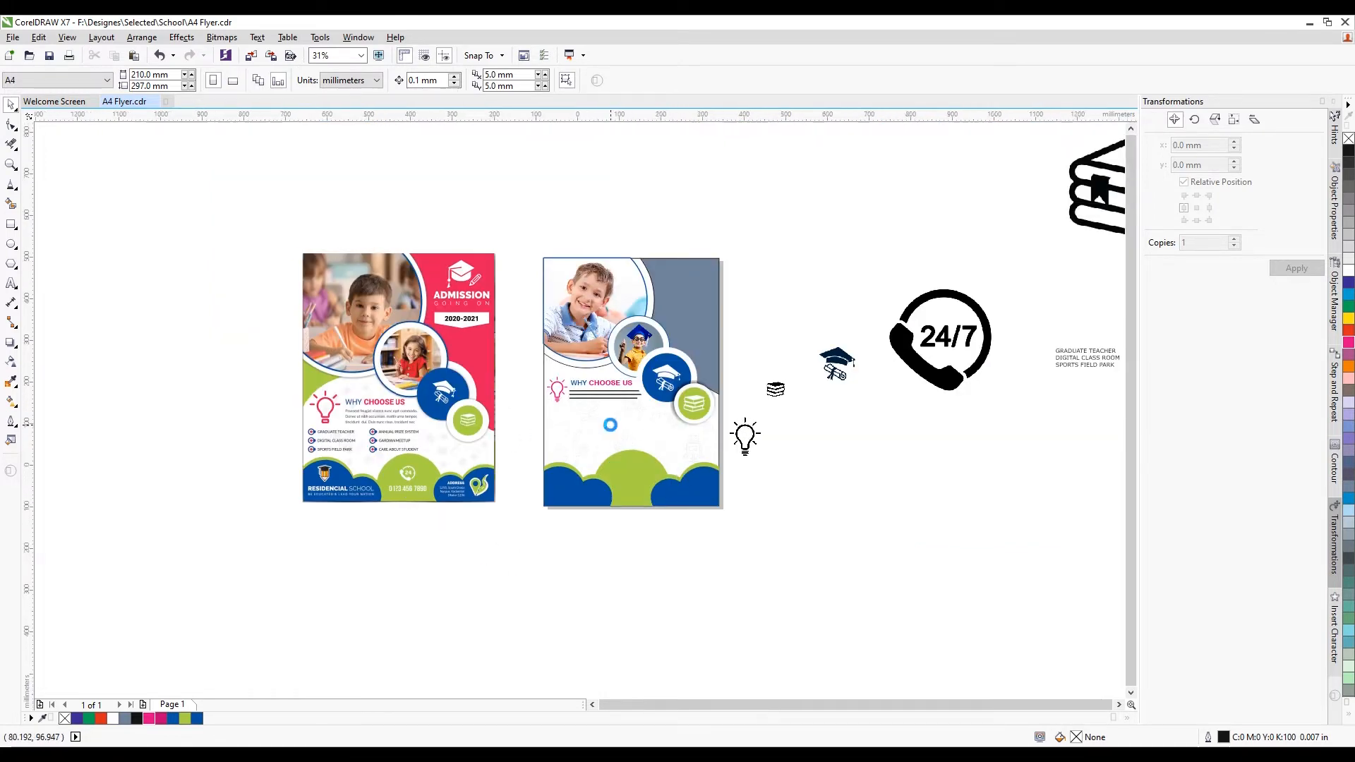
scroll(608, 424, down, 1)
scroll(820, 399, up, 1)
drag(834, 343, 454, 446)
scroll(454, 455, up, 1)
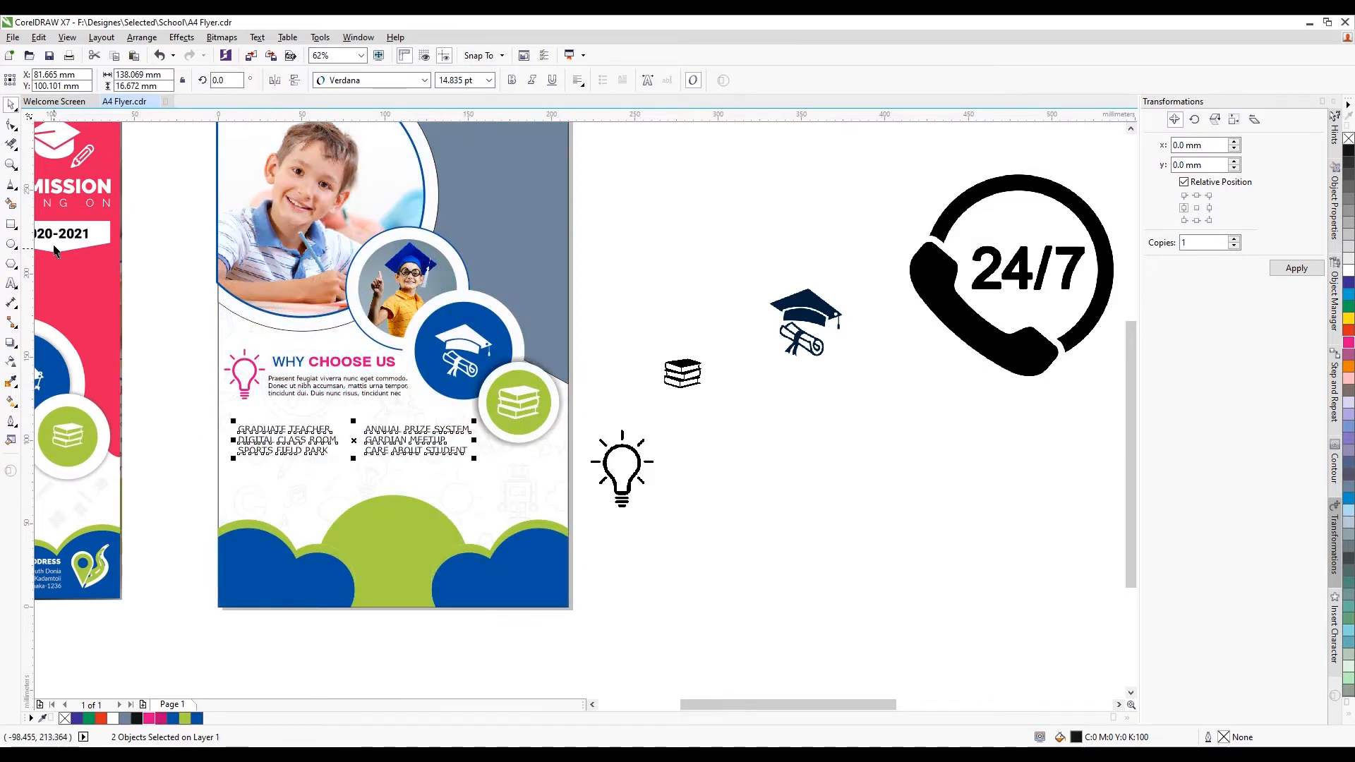
Widen the line spacing of the GRADUATE TEACHER and ANNUAL PRIZE SYSTEM lists, then select both
click(10, 125)
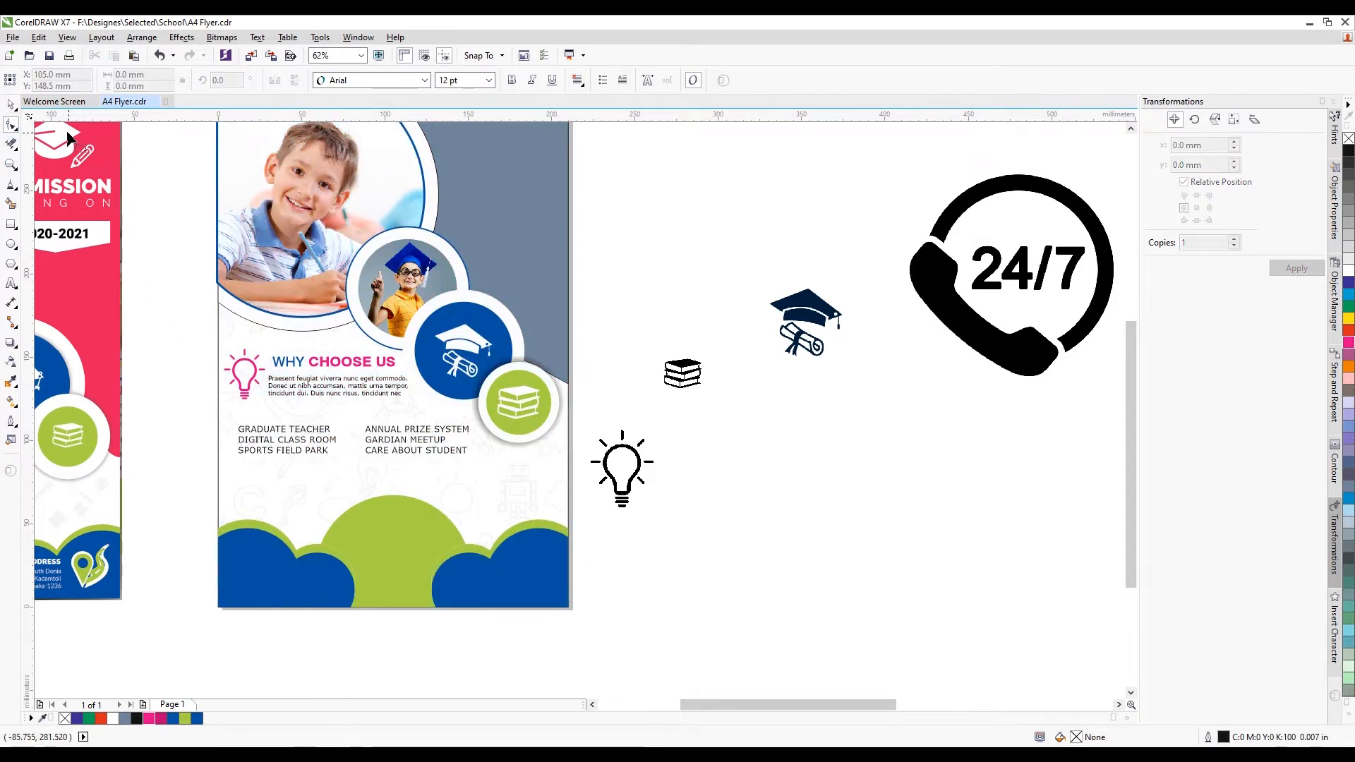
click(286, 439)
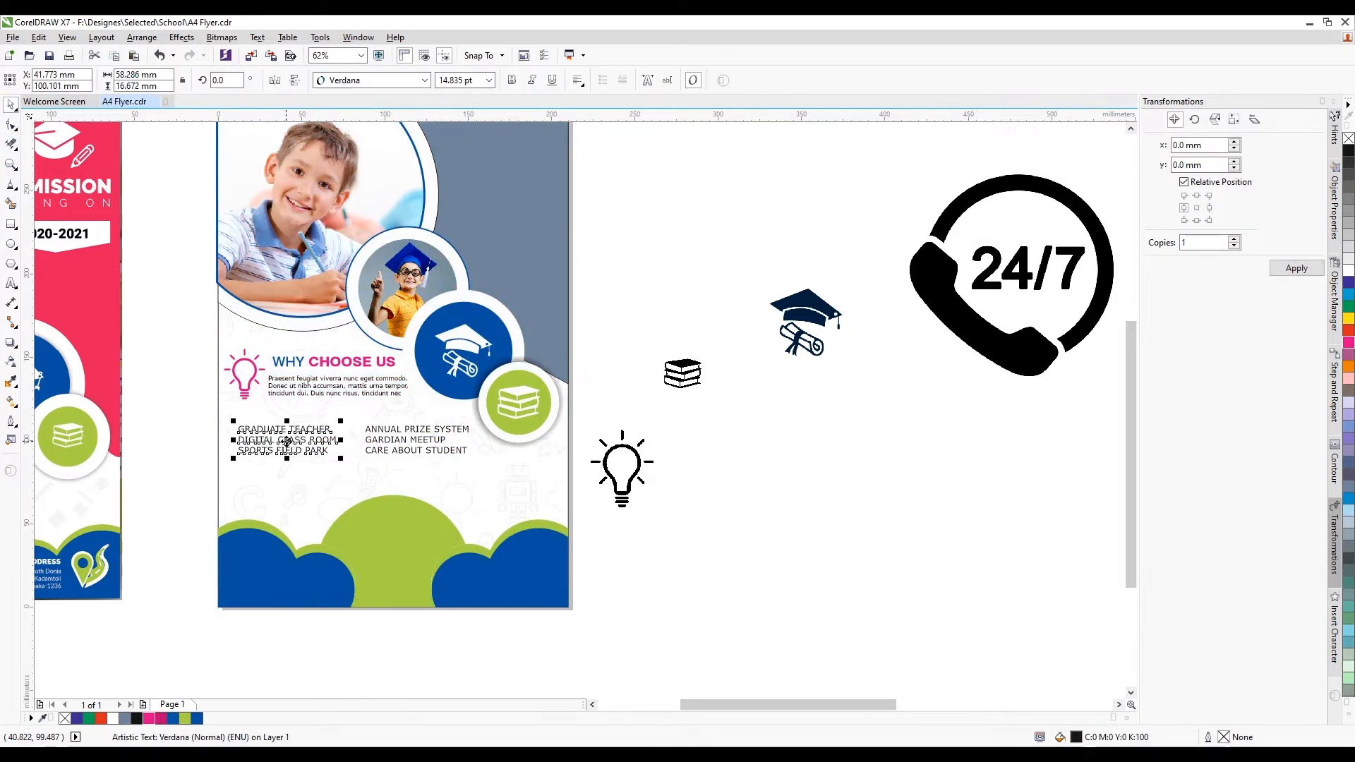
scroll(284, 440, up, 1)
click(12, 127)
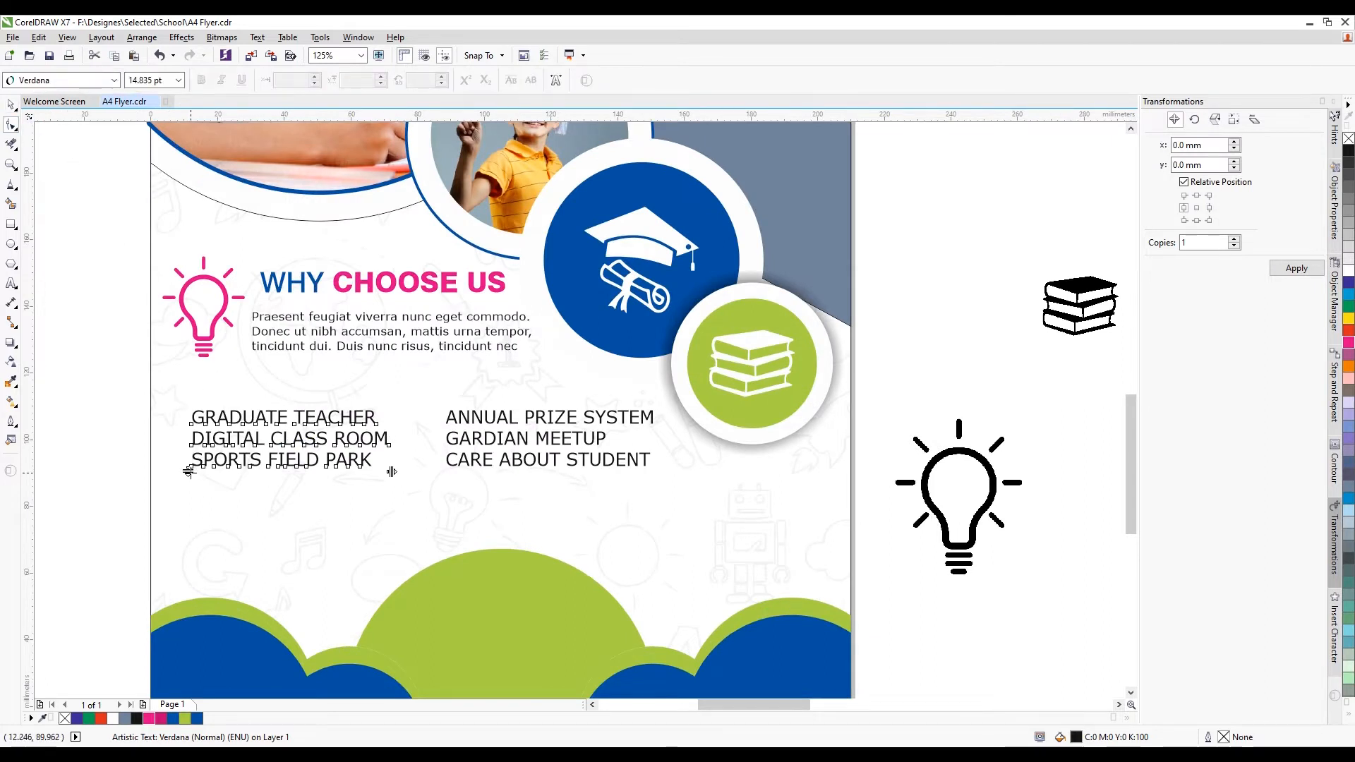
drag(189, 472, 188, 491)
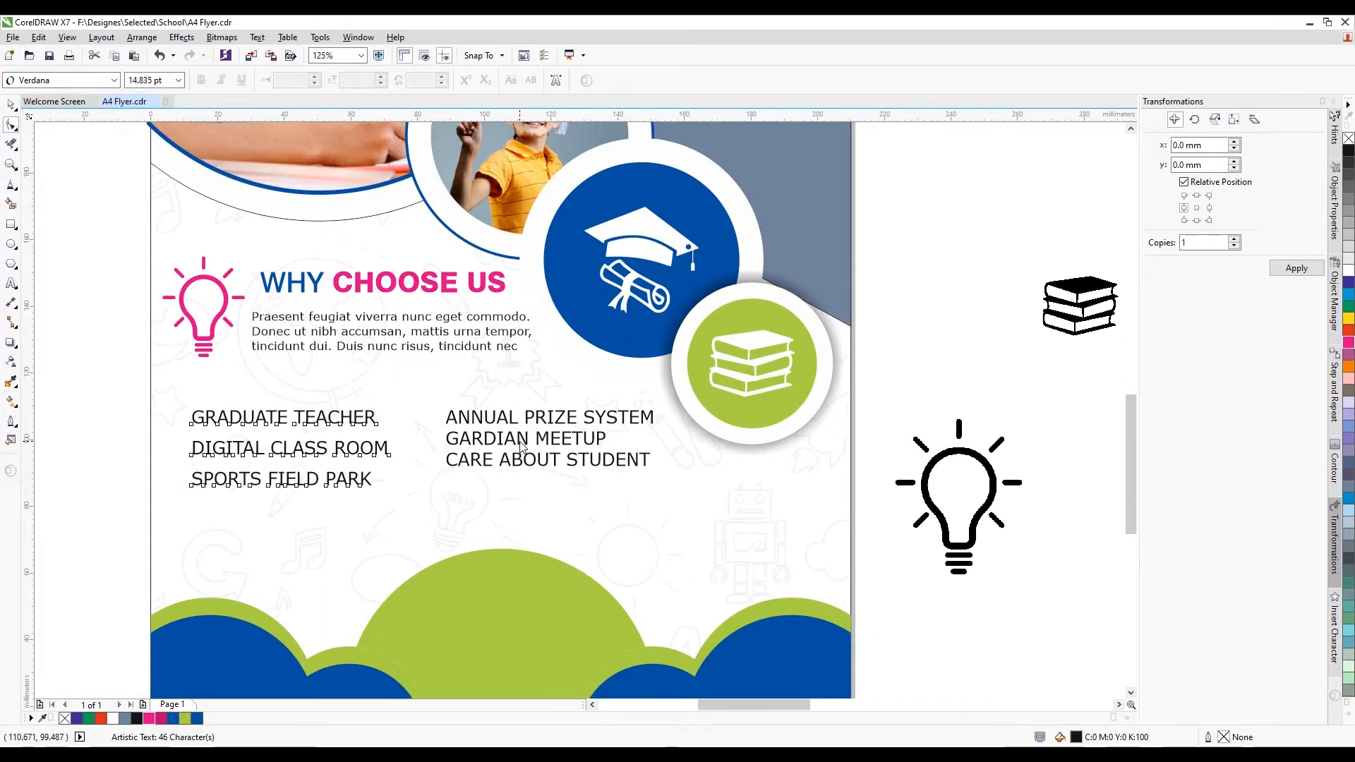
drag(442, 471, 441, 494)
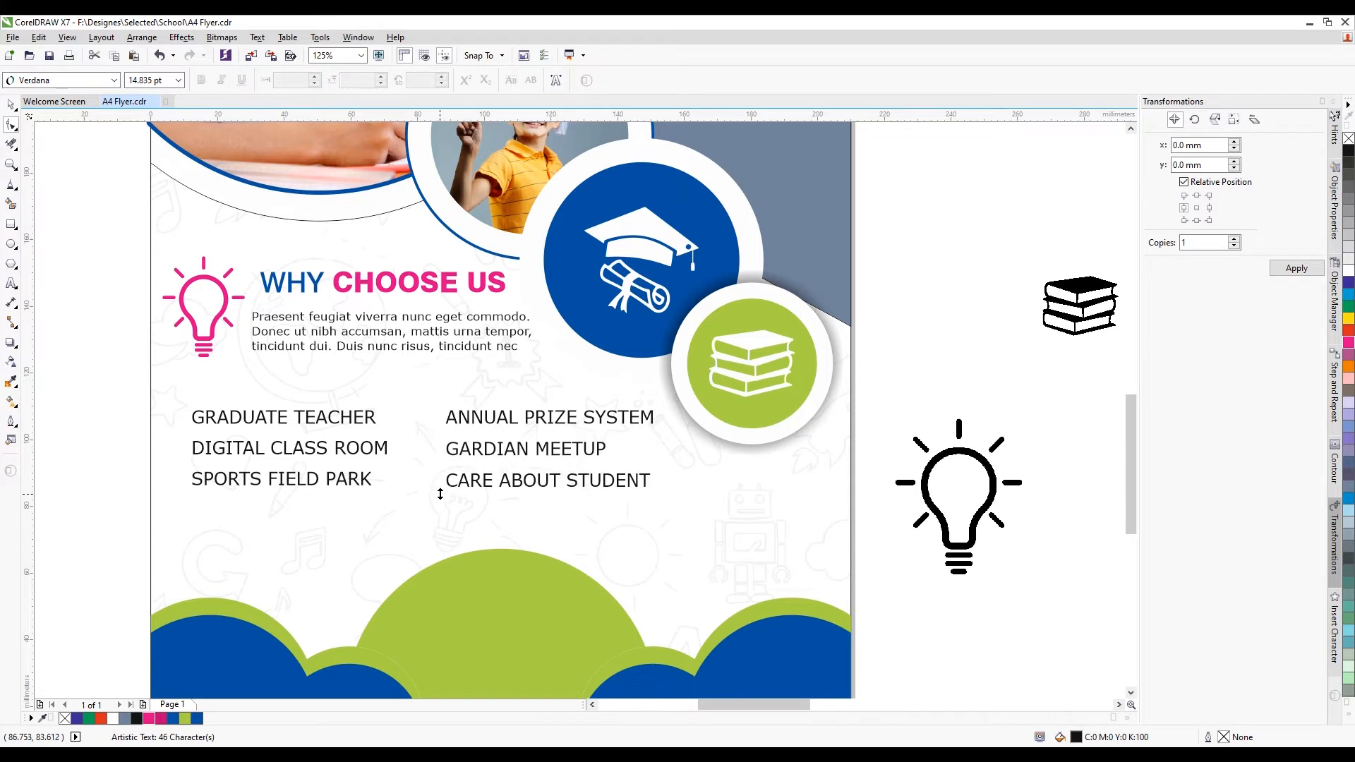
click(11, 106)
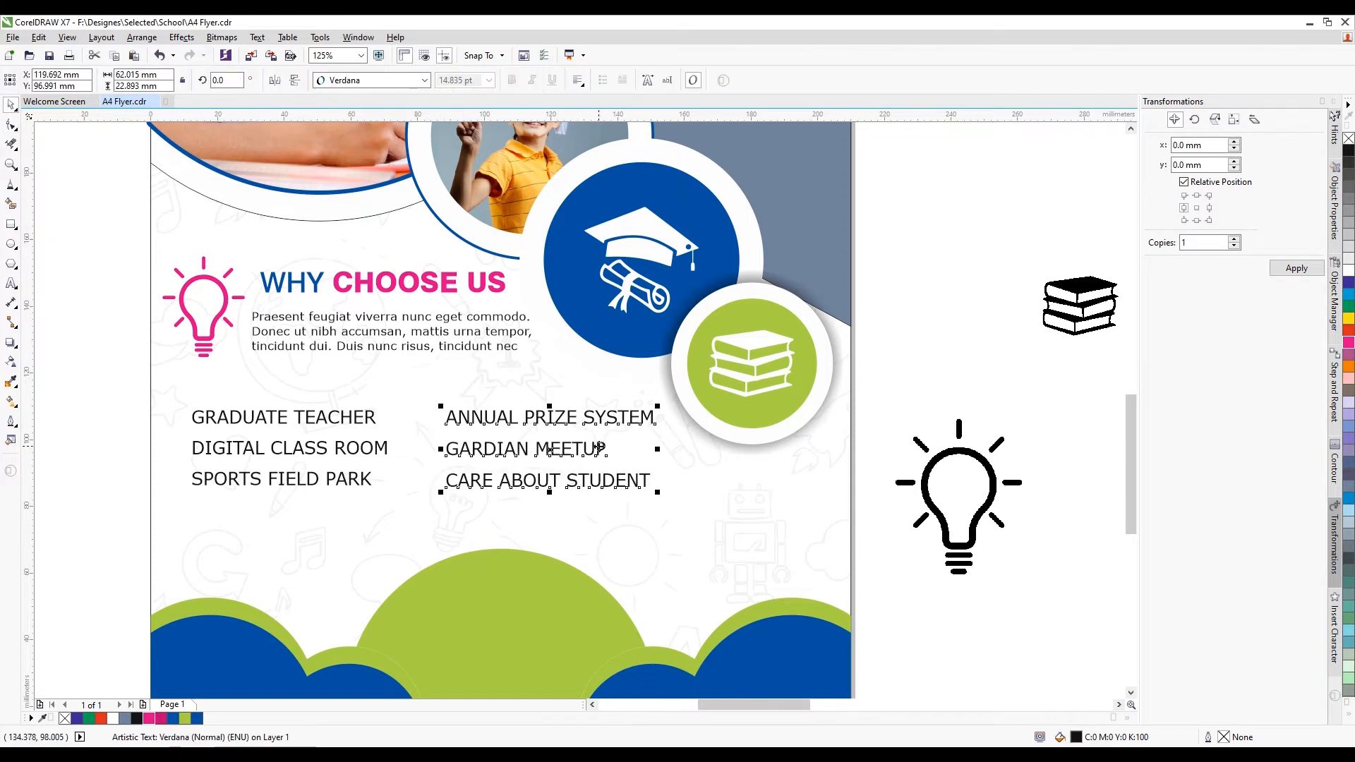
drag(93, 390, 668, 532)
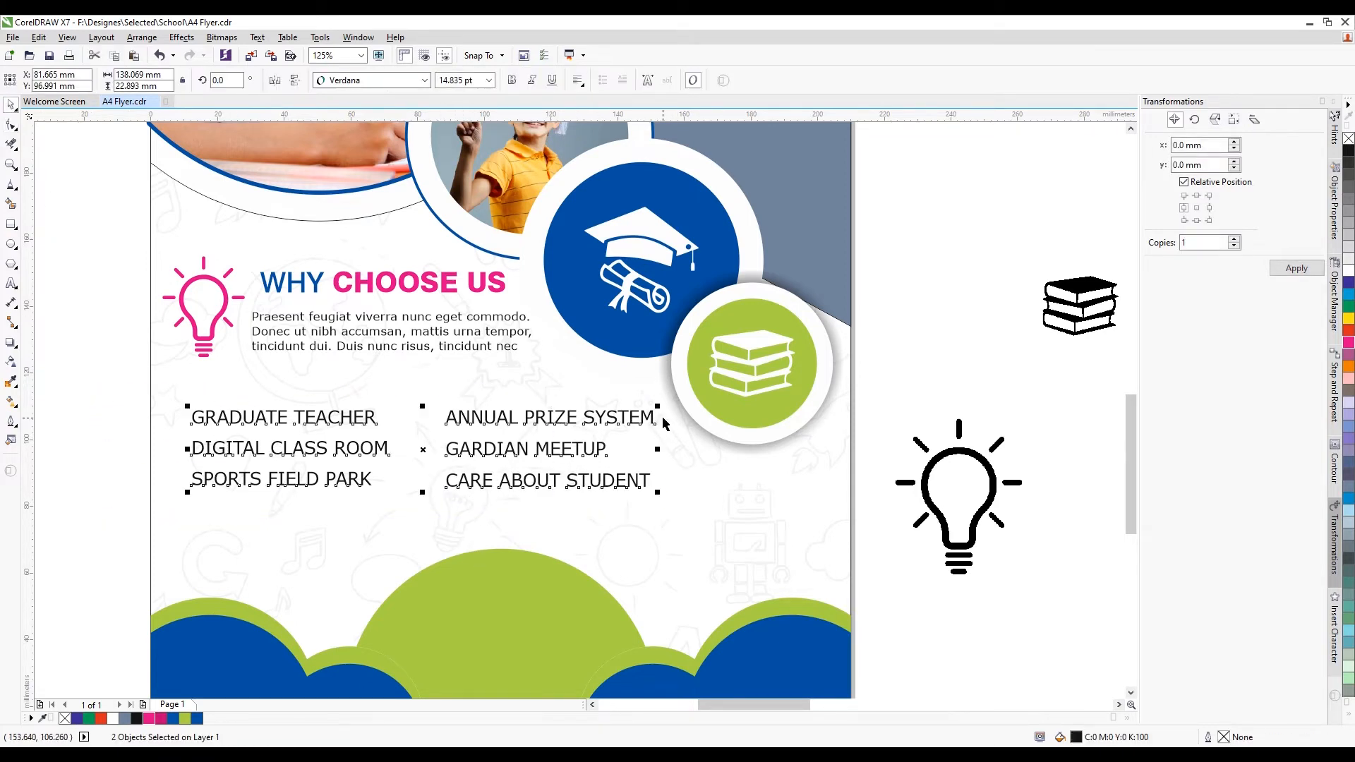
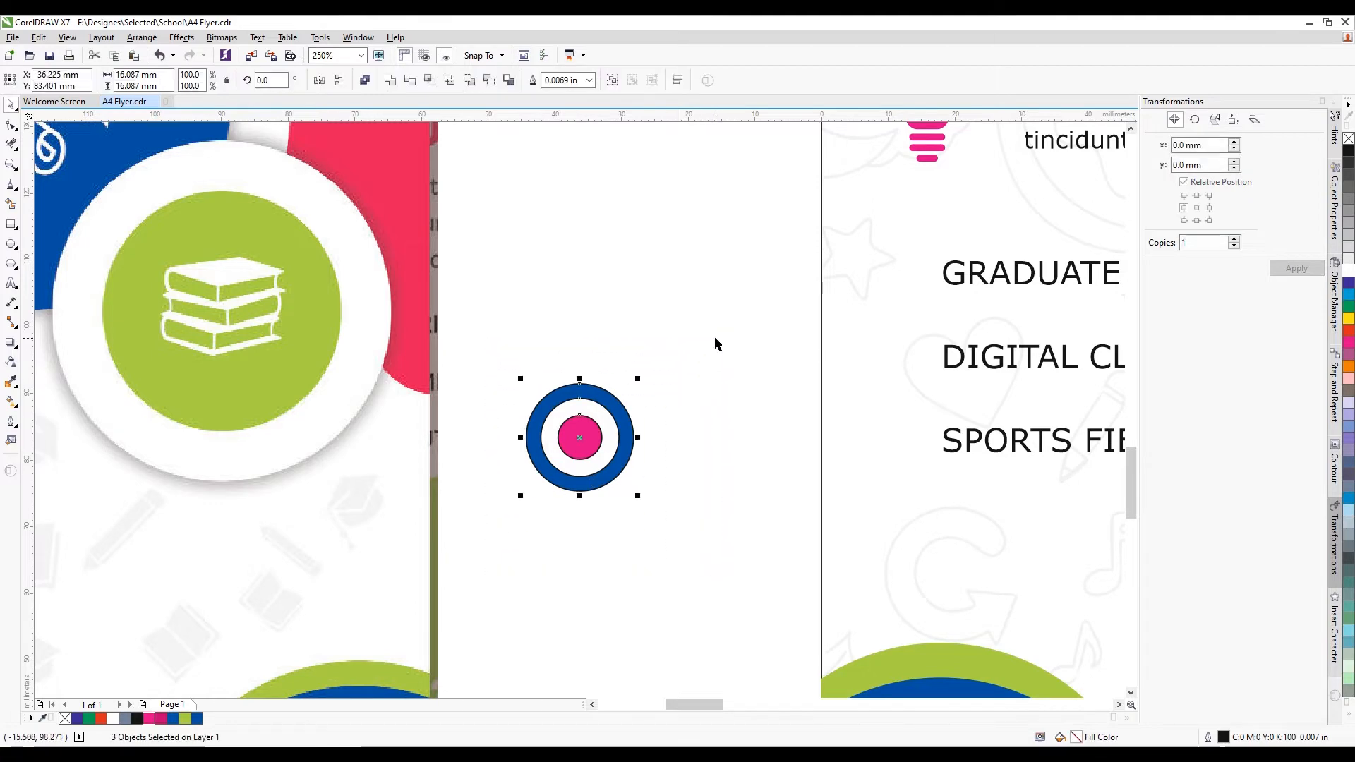
Set the target circles' outline width to None
key(F12)
click(587, 296)
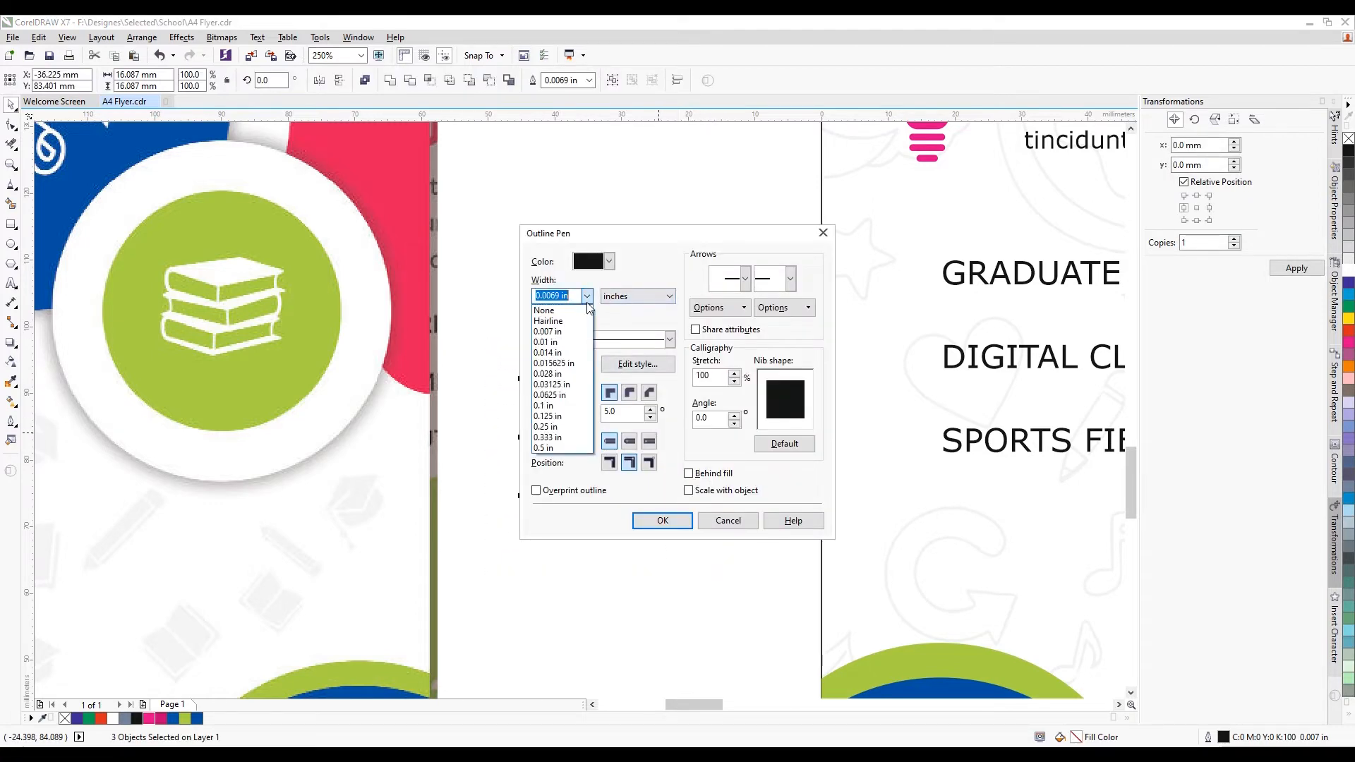
click(586, 312)
click(657, 522)
click(654, 534)
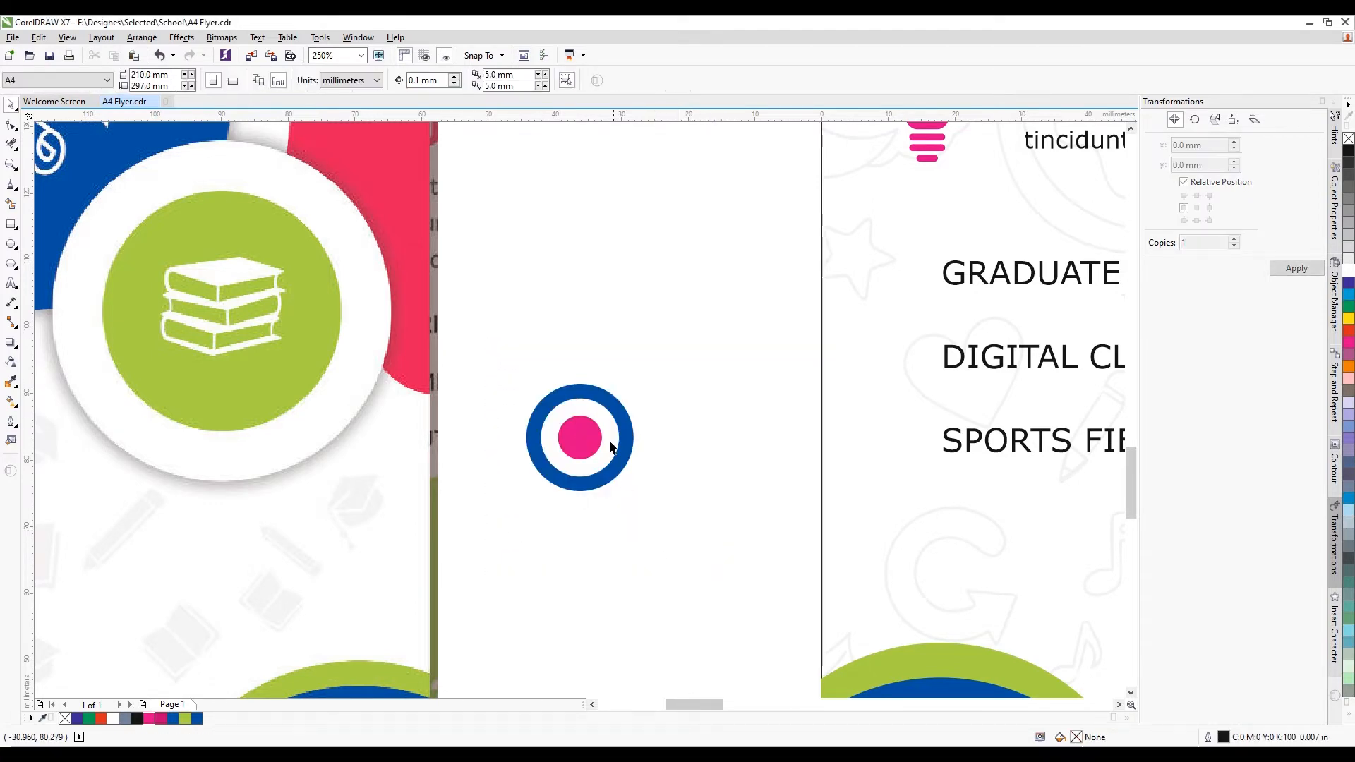
scroll(642, 421, down, 4)
scroll(642, 422, up, 4)
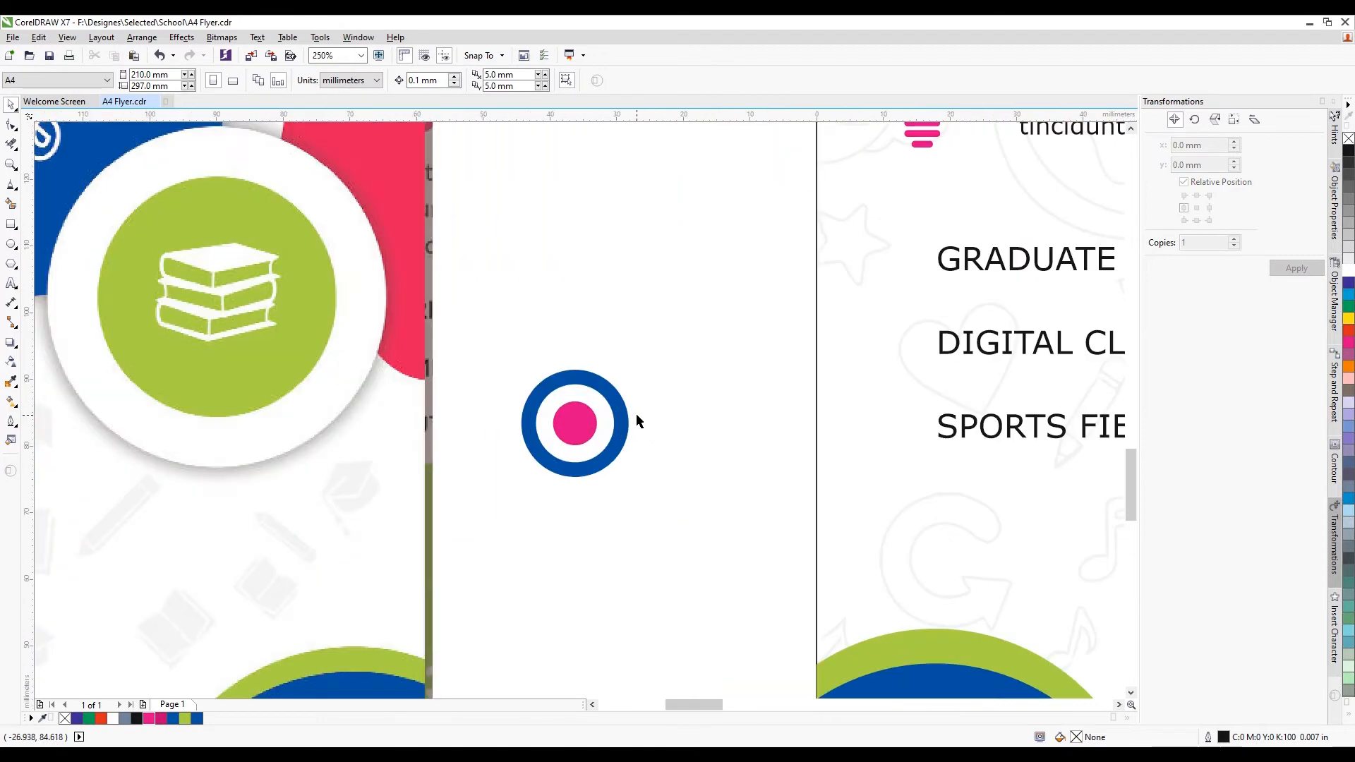
Duplicate the outer blue ring and shrink the copy into a small dot level with the centre
click(629, 422)
scroll(632, 422, up, 2)
key(ctrl+d)
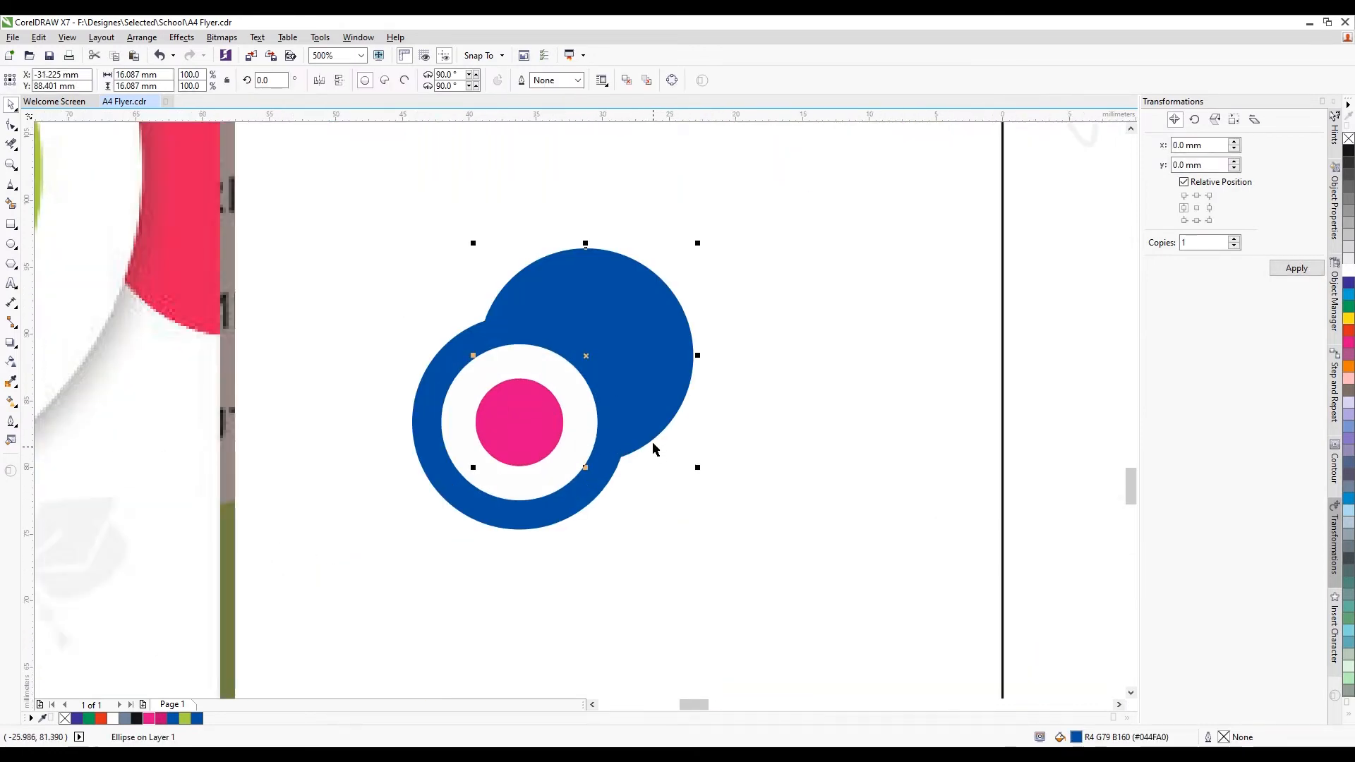
drag(697, 243, 605, 337)
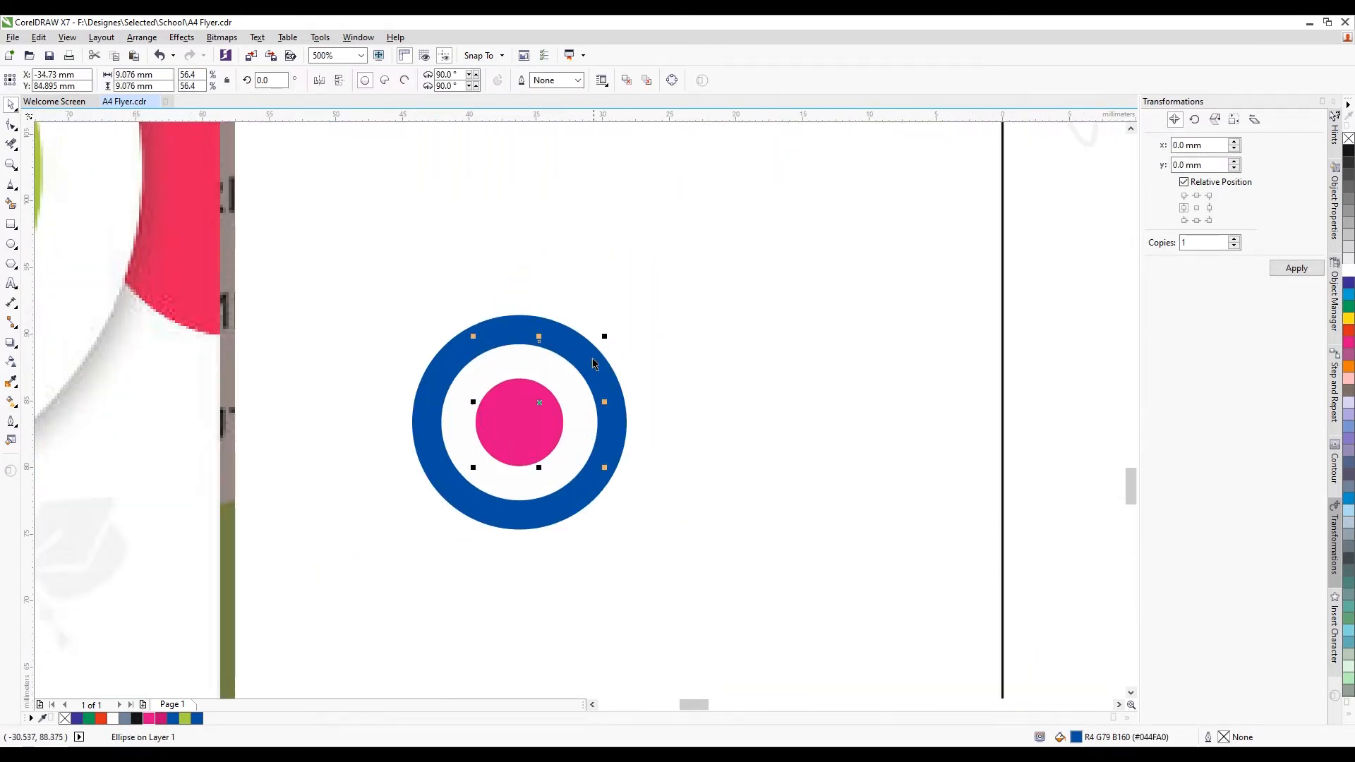
drag(733, 359, 718, 354)
drag(662, 421, 662, 420)
scroll(682, 405, up, 1)
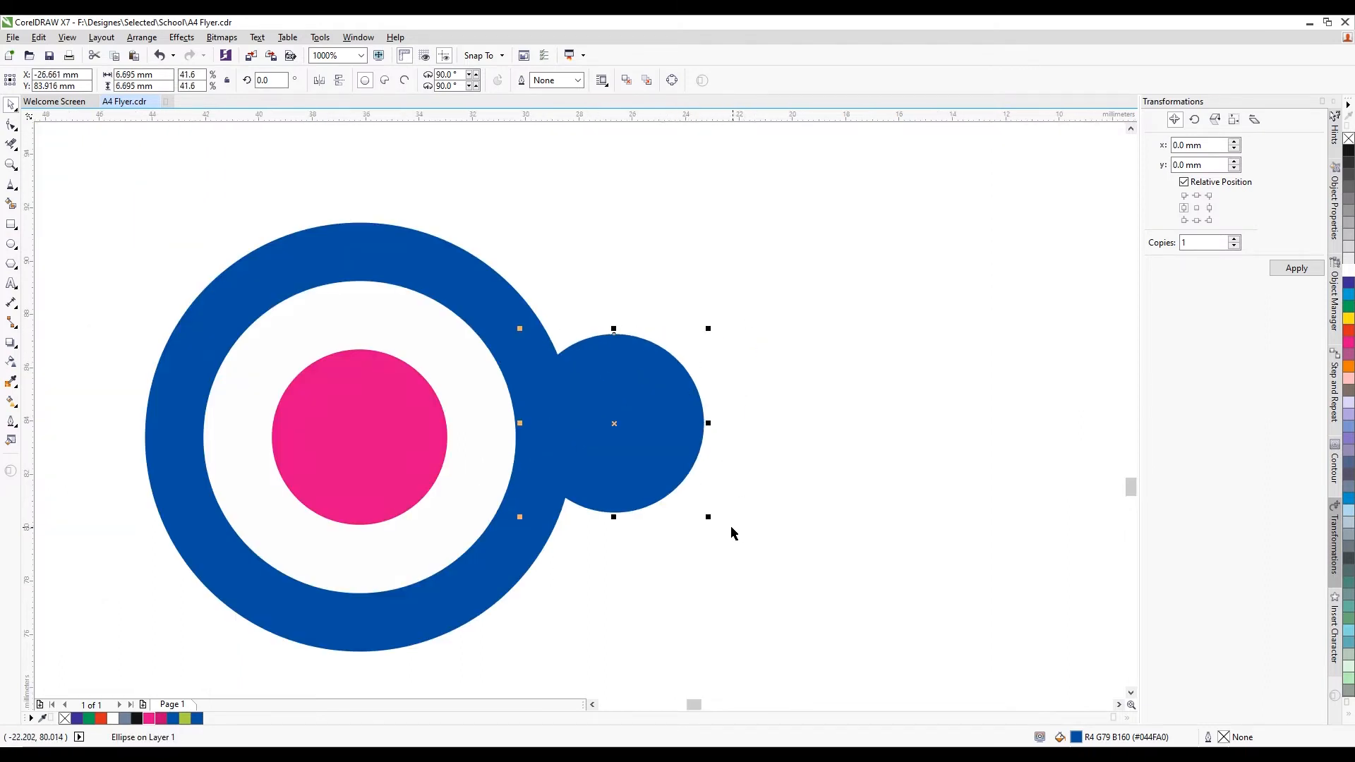
drag(709, 518, 677, 487)
drag(631, 422, 630, 451)
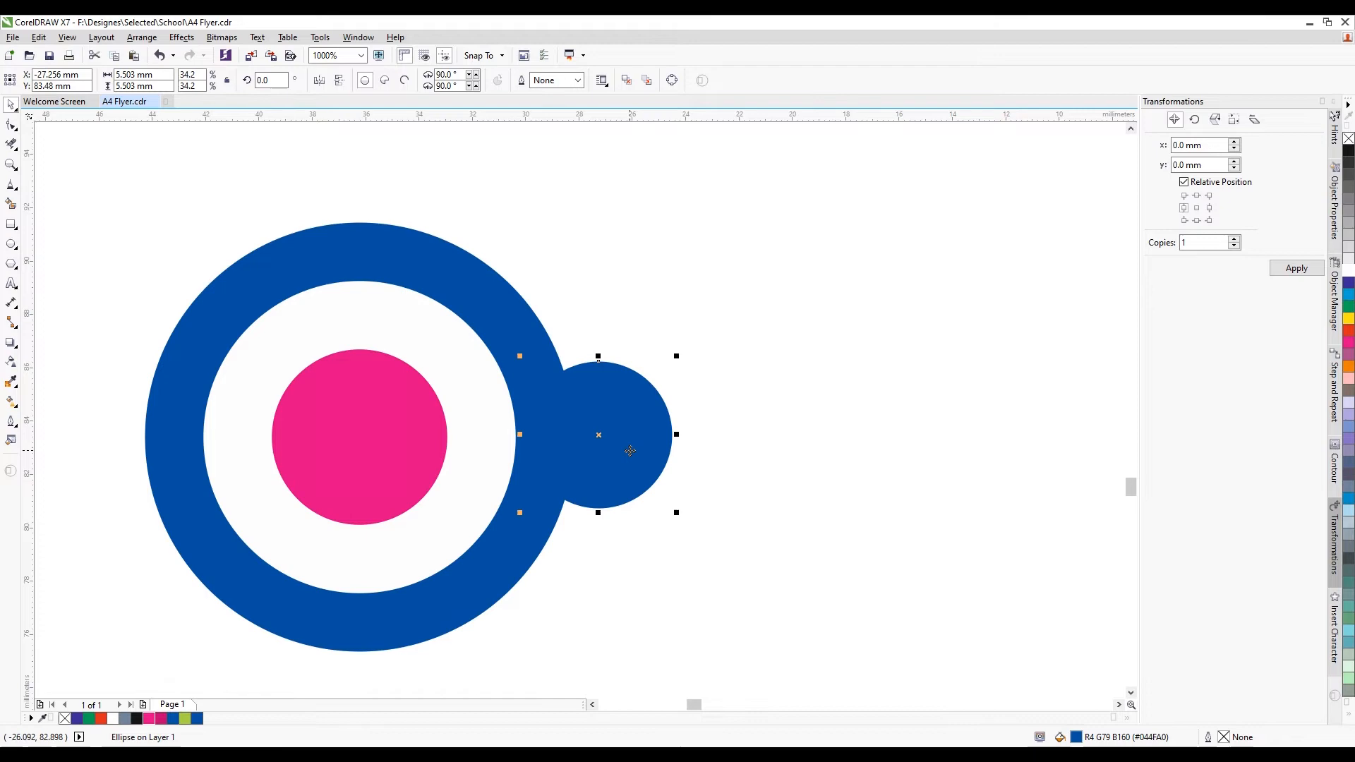
Bring the small blue dot in front of the rings and place it on the ring's right edge
shift+click(496, 297)
scroll(676, 369, down, 3)
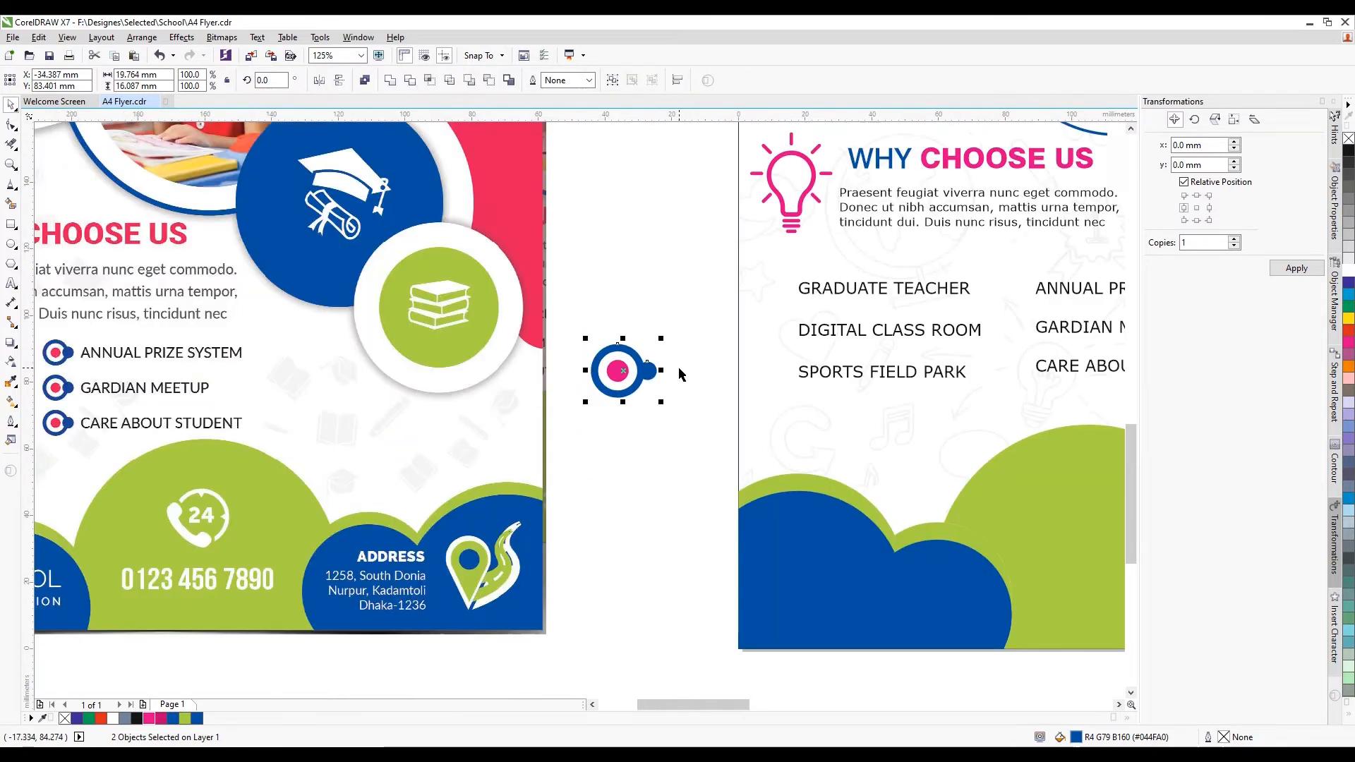
click(676, 398)
scroll(655, 369, up, 1)
scroll(689, 370, down, 1)
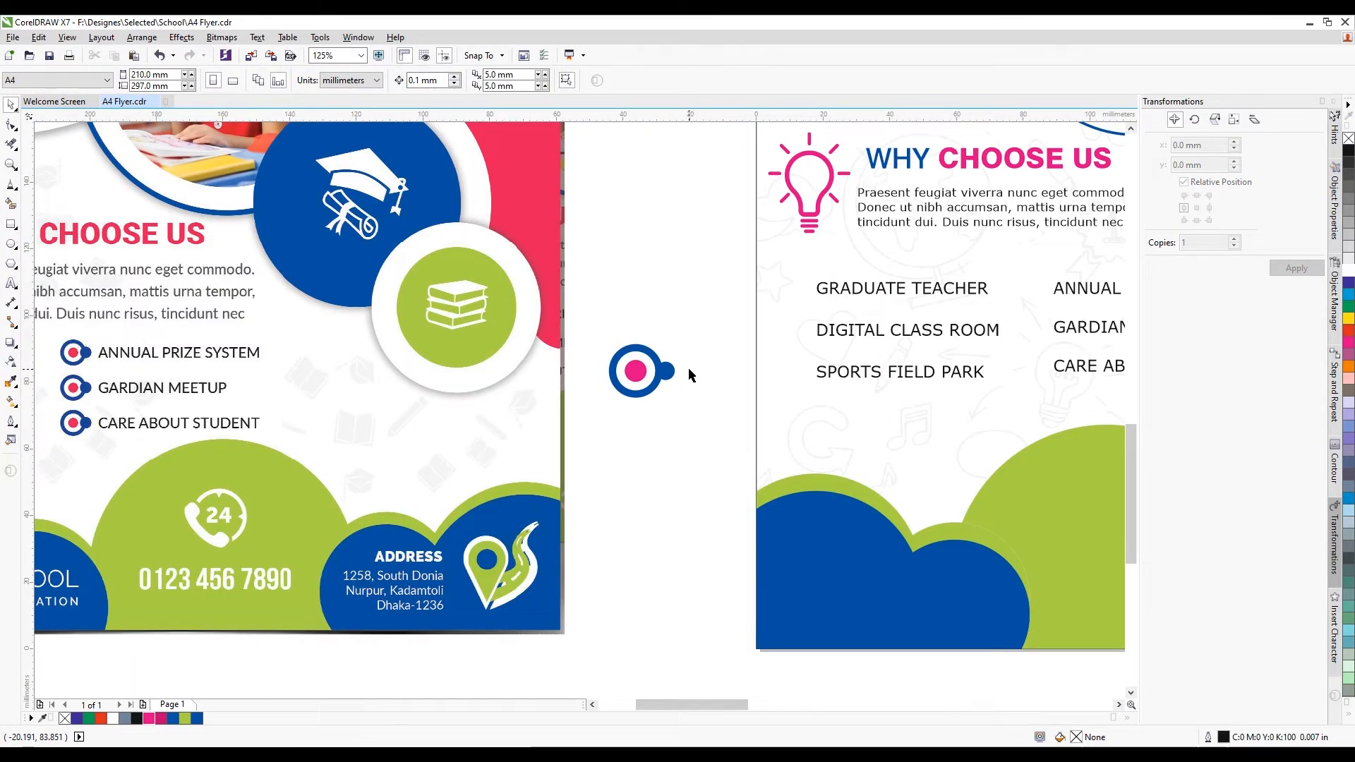
scroll(686, 363, up, 2)
click(598, 401)
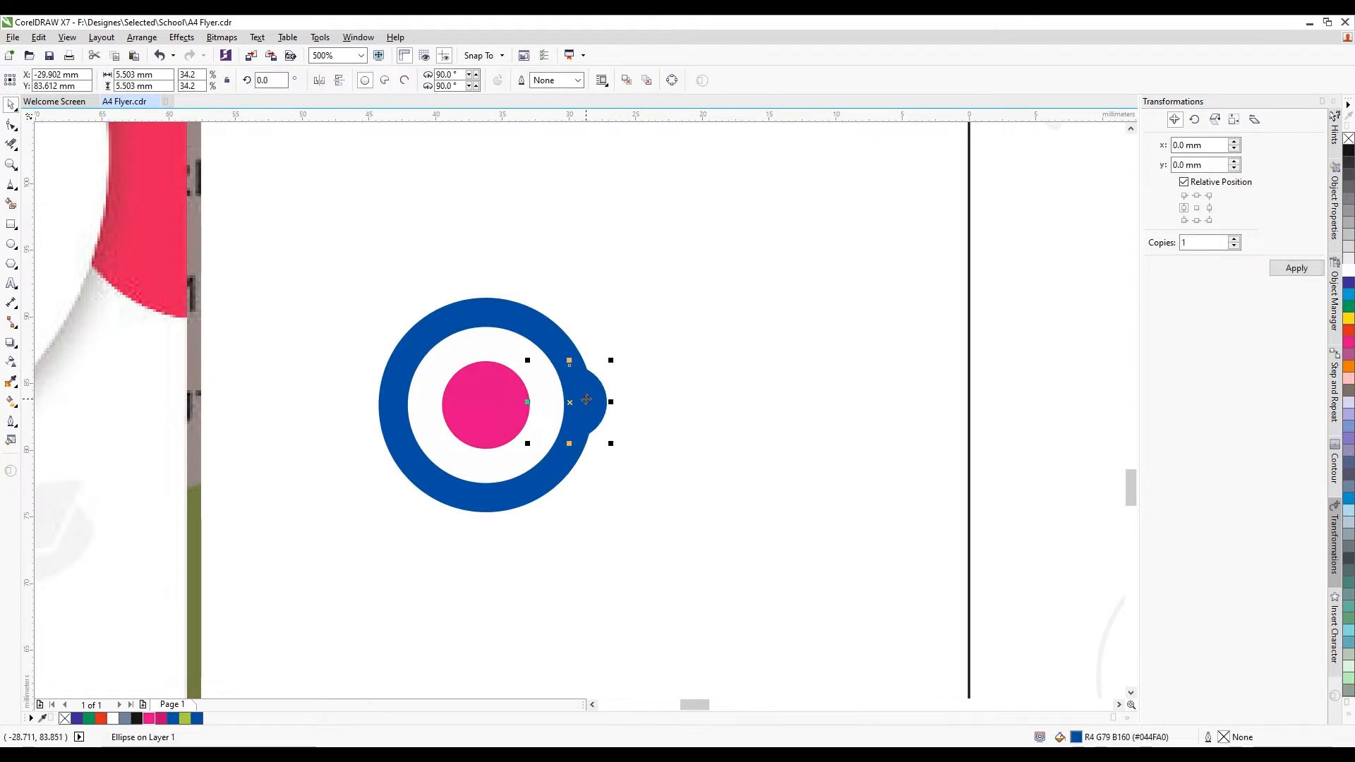
scroll(586, 401, up, 1)
key(shift+Page_Up)
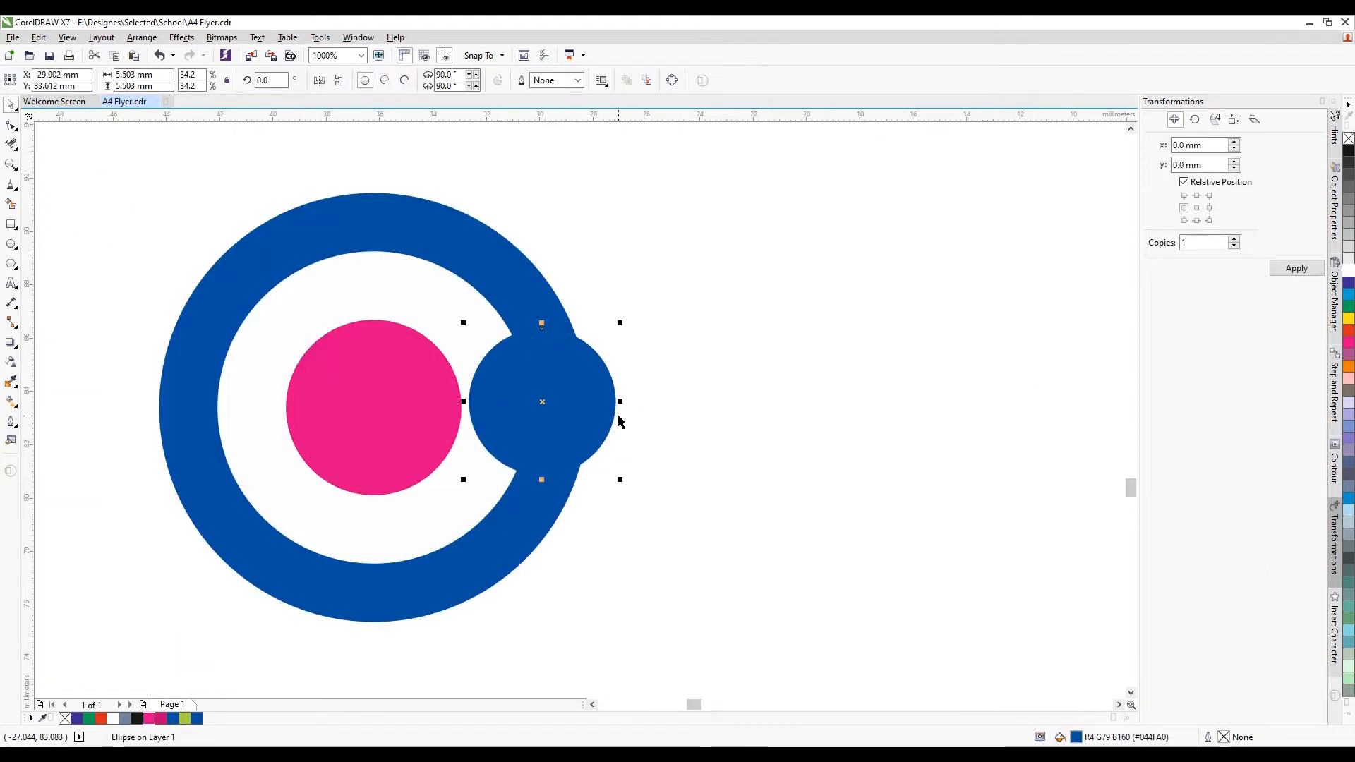
drag(608, 385, 609, 385)
drag(635, 481, 676, 519)
Group all four icon parts into one bullet icon with Ctrl+G
scroll(605, 423, down, 1)
shift+click(574, 358)
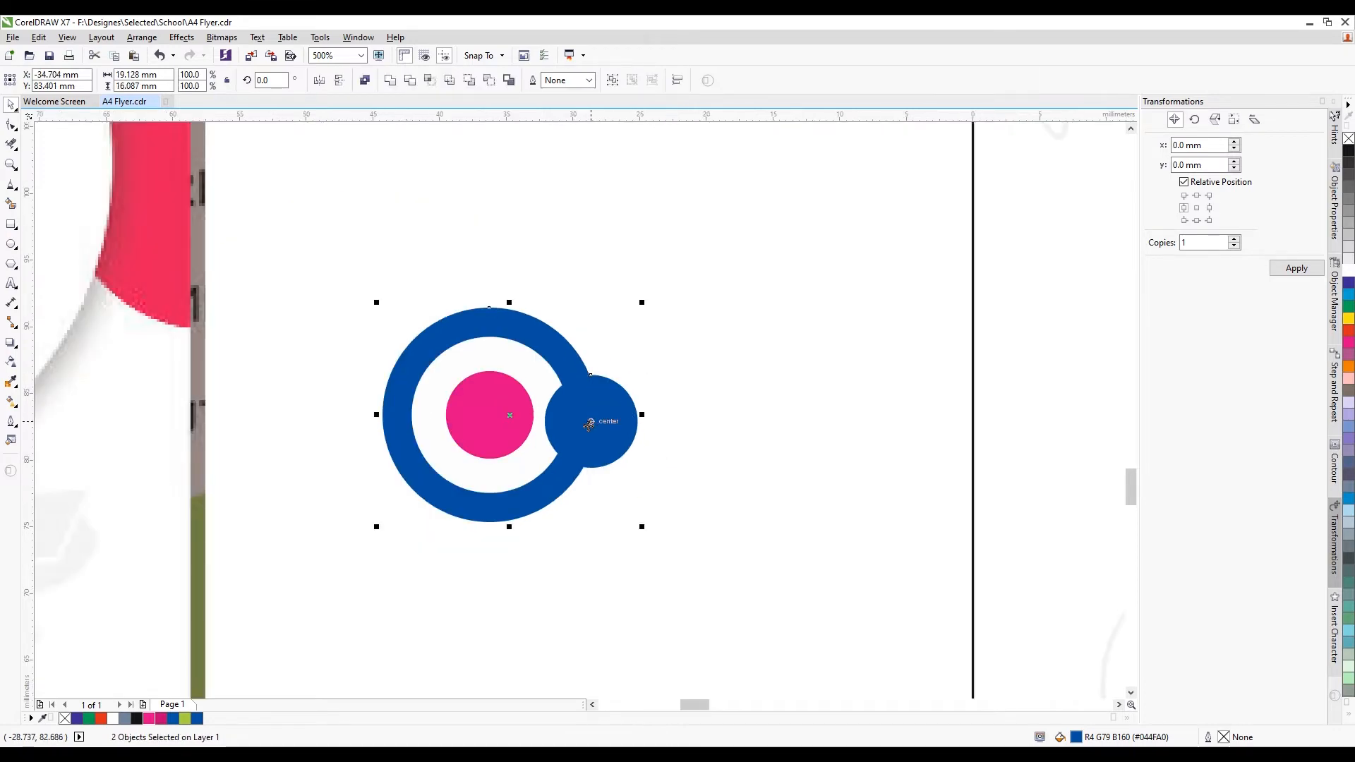
scroll(590, 418, down, 2)
drag(439, 435, 725, 242)
key(ctrl+g)
scroll(544, 351, up, 1)
scroll(751, 233, up, 1)
Shrink the icon beside GRADUATE TEACHER and put a copy beside DIGITAL CLASS ROOM
mouse_move(695, 297)
mouse_down()
mouse_move(759, 272)
mouse_move(673, 289)
mouse_up()
scroll(650, 282, down, 1)
scroll(699, 284, up, 2)
scroll(660, 315, down, 1)
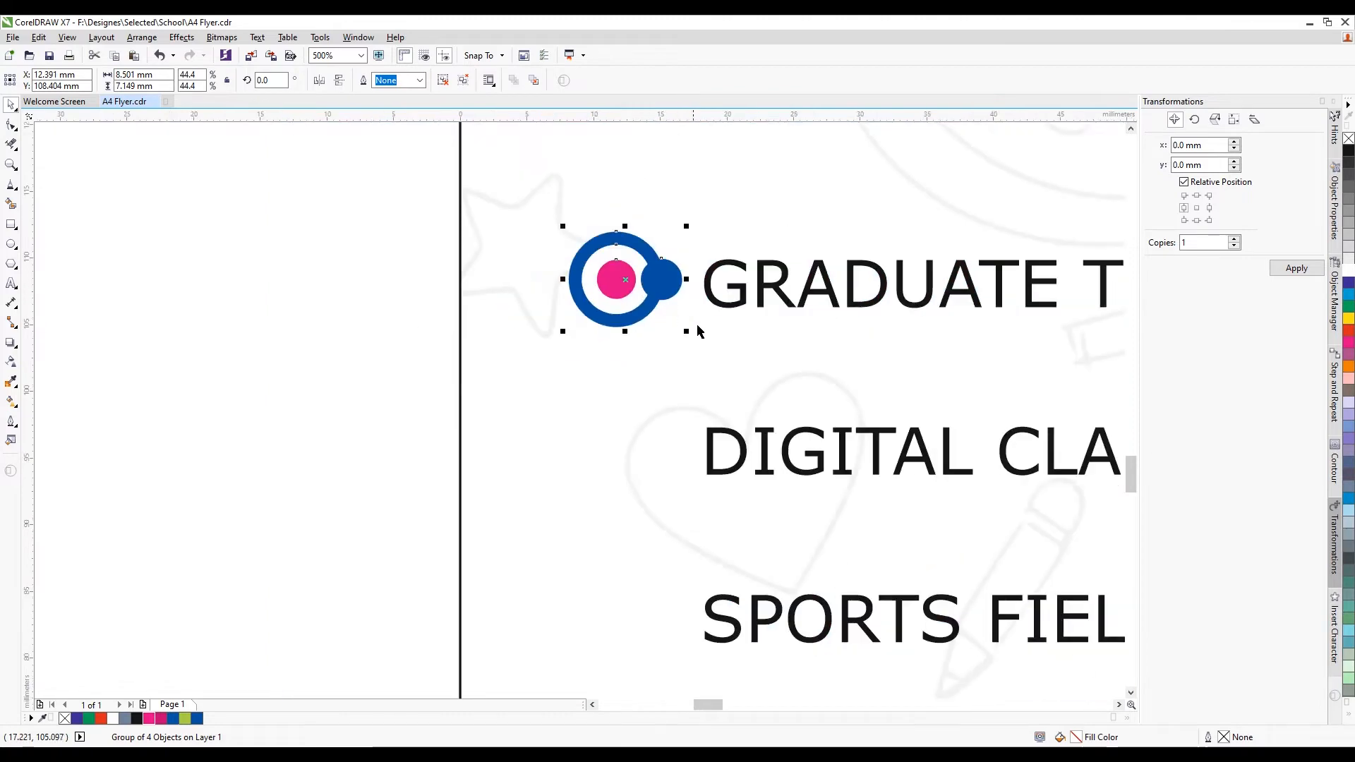
key(ctrl+d)
drag(724, 221, 654, 455)
Center-align the DIGITAL CLASS ROOM icon under the GRADUATE TEACHER icon
shift+click(643, 316)
key(c)
scroll(545, 312, down, 2)
click(557, 355)
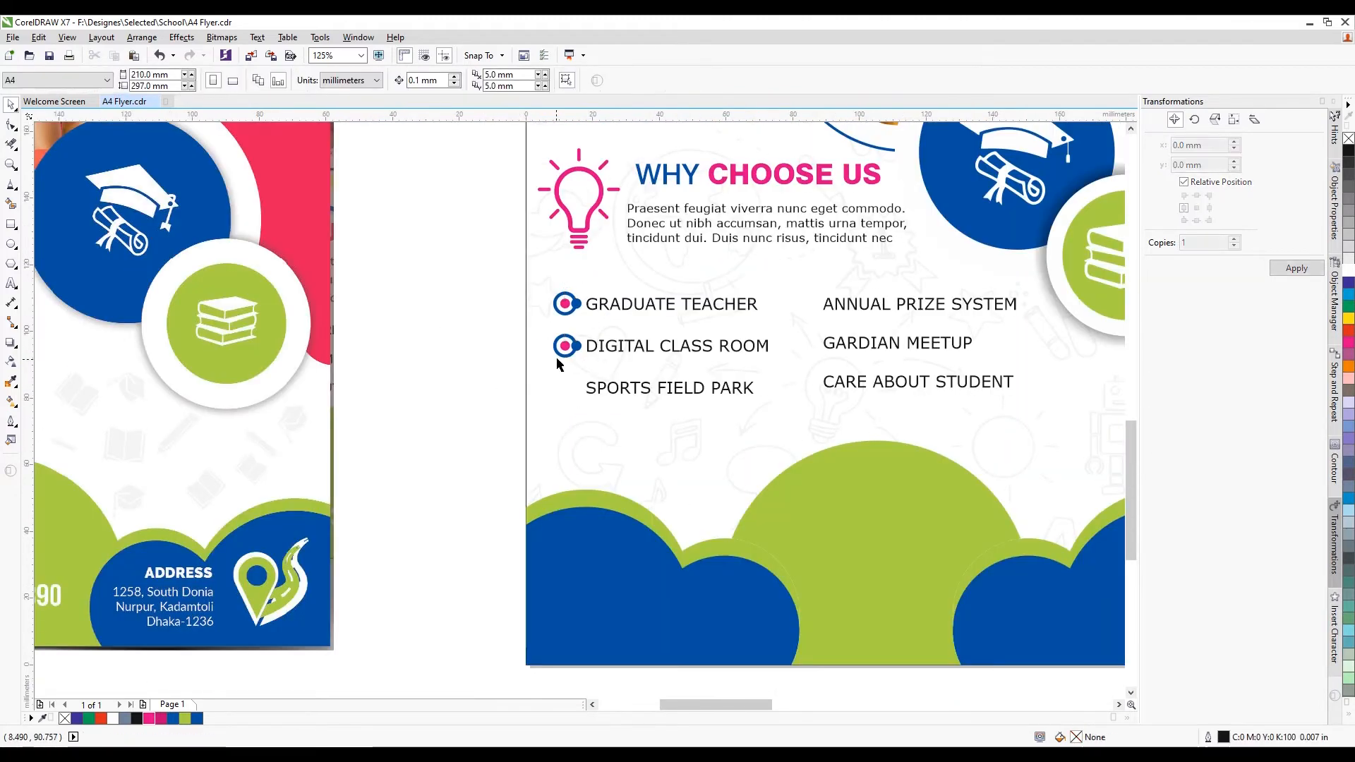
scroll(558, 353, up, 1)
Add an aligned copy of the icon beside SPORTS FIELD PARK
click(600, 341)
key(ctrl+d)
drag(631, 302, 592, 420)
shift+click(598, 336)
key(c)
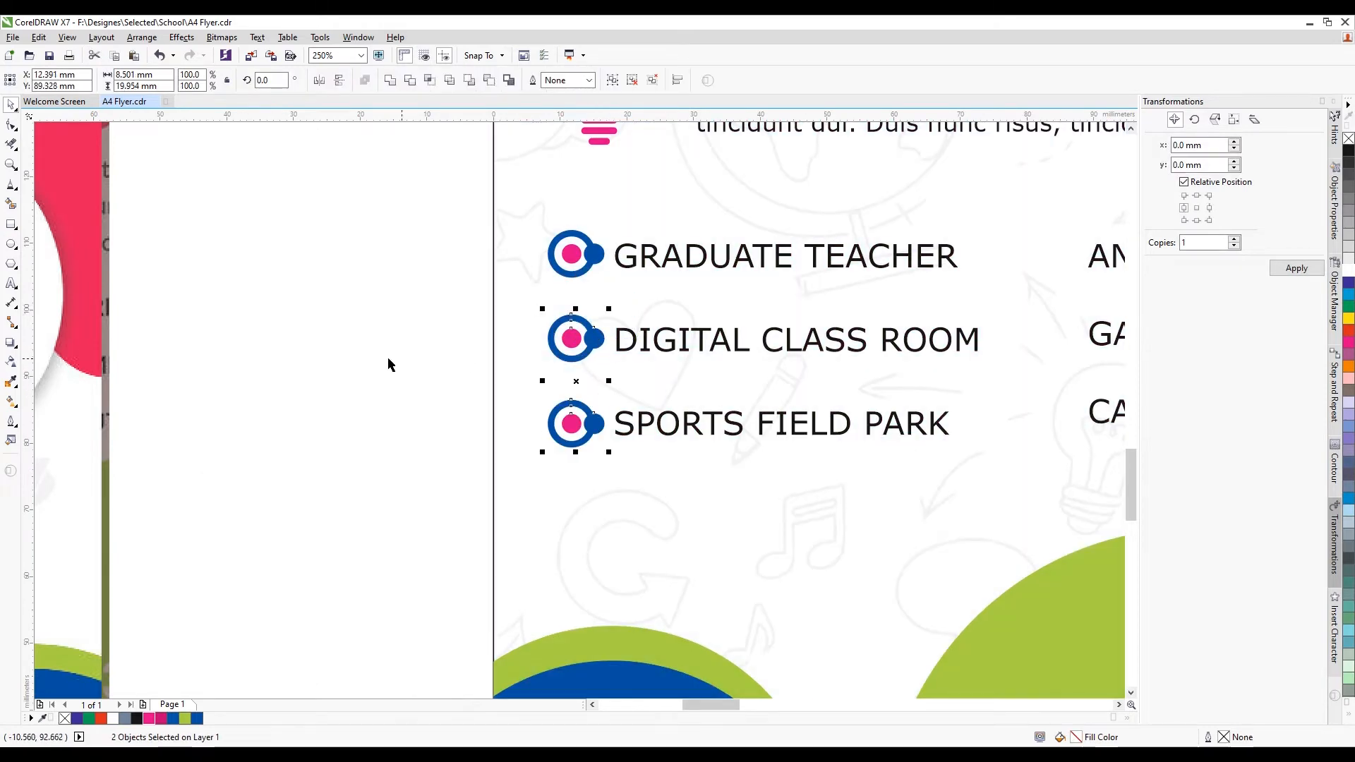
click(378, 371)
Duplicate the three bullet icons beside the right-column list items
scroll(376, 374, down, 1)
scroll(500, 315, up, 1)
drag(308, 277, 494, 535)
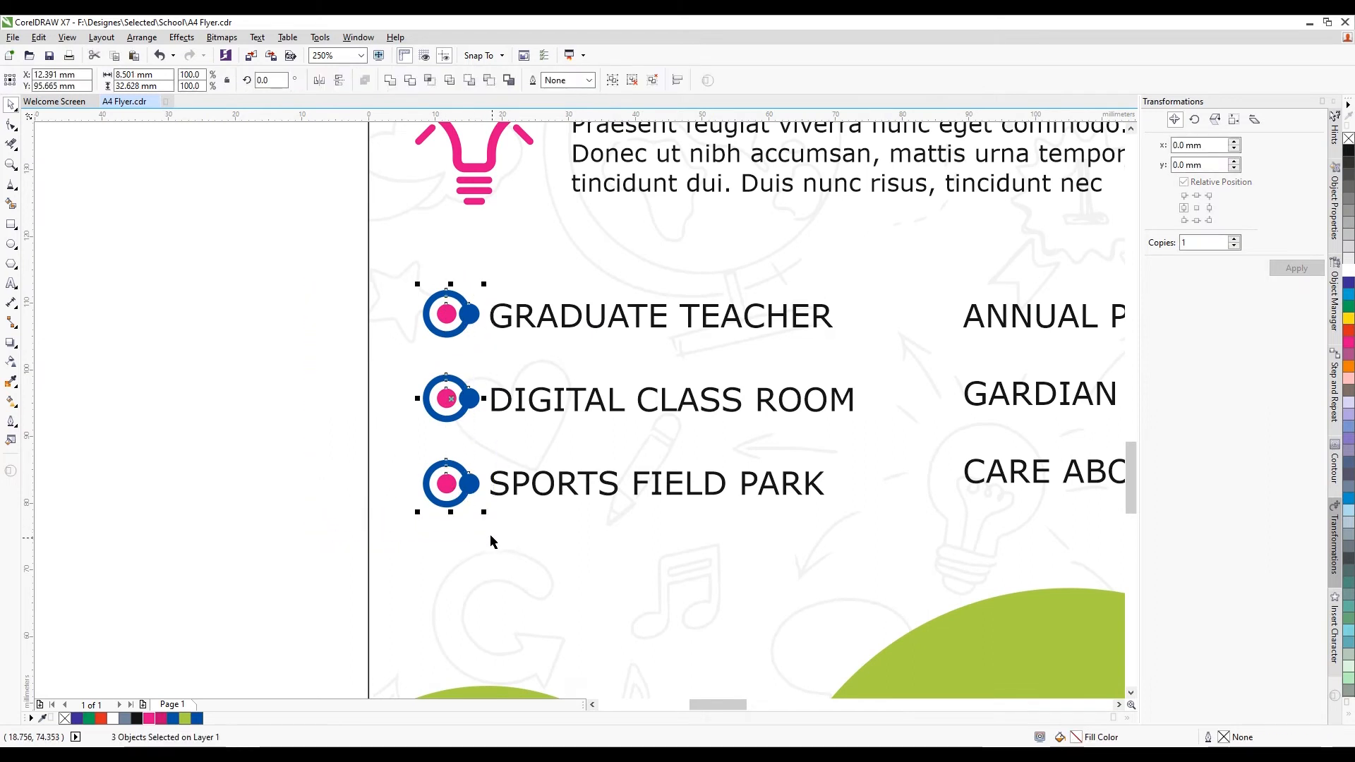
key(ctrl+d)
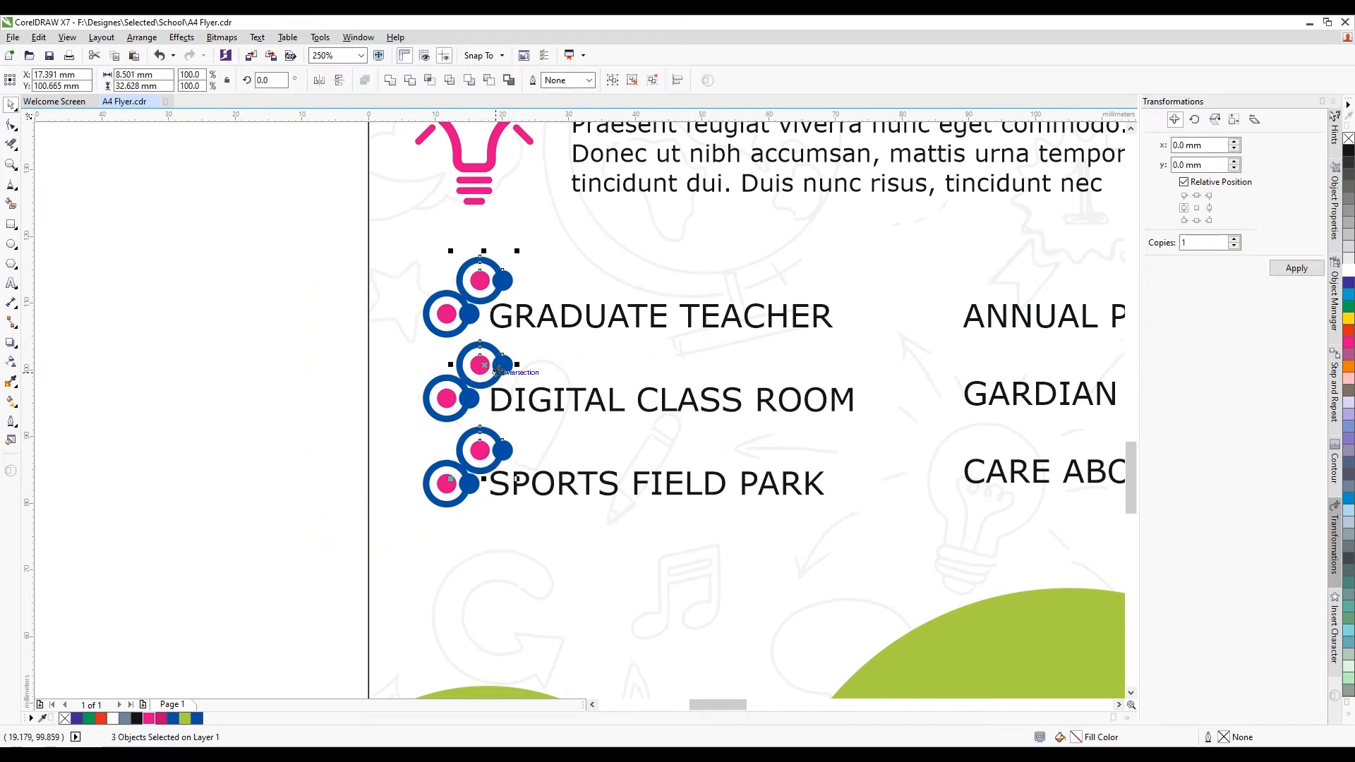
drag(498, 367, 938, 388)
scroll(937, 387, down, 6)
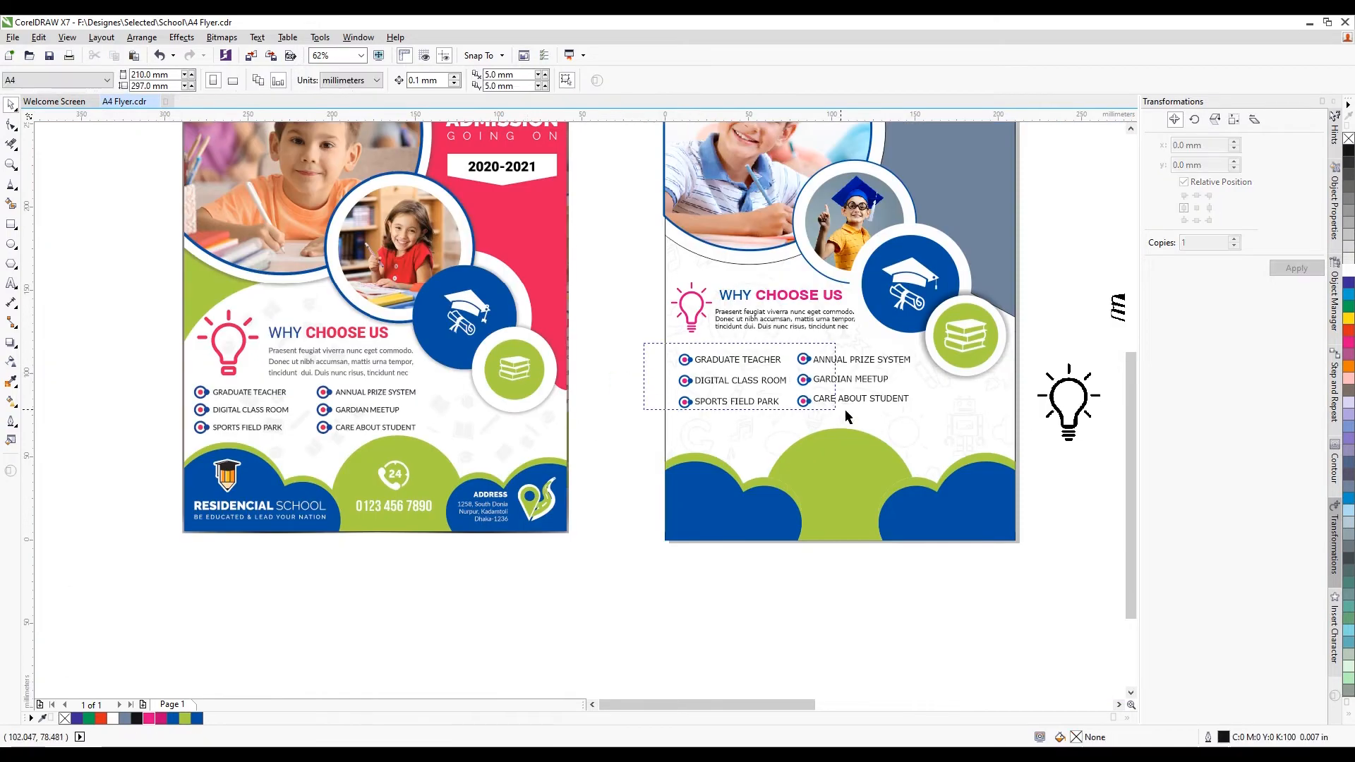
drag(845, 410, 961, 422)
click(781, 589)
Move the books-with-cap picture toward the flyer
scroll(648, 435, down, 1)
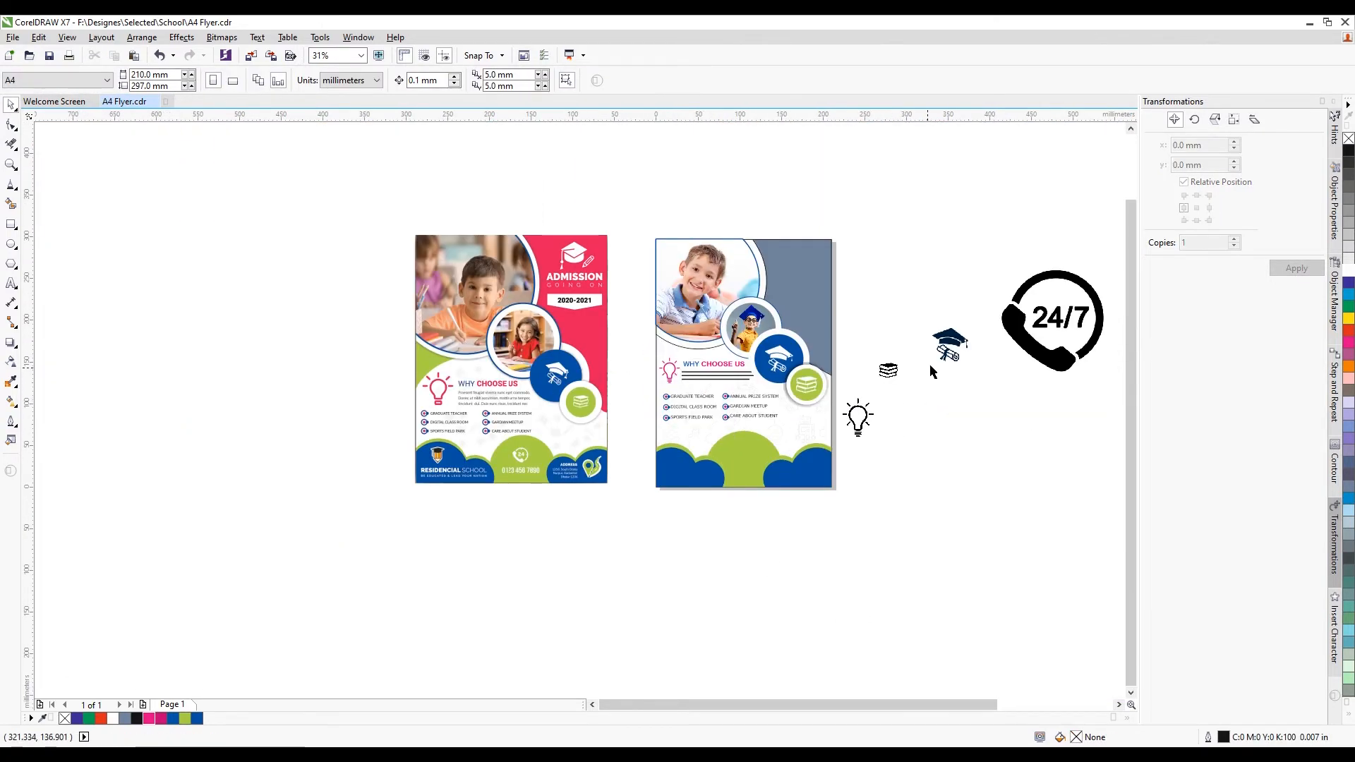
click(949, 349)
scroll(679, 440, down, 1)
drag(1095, 477, 694, 408)
scroll(664, 508, up, 1)
Nudge the books picture up and left into place
scroll(692, 406, up, 2)
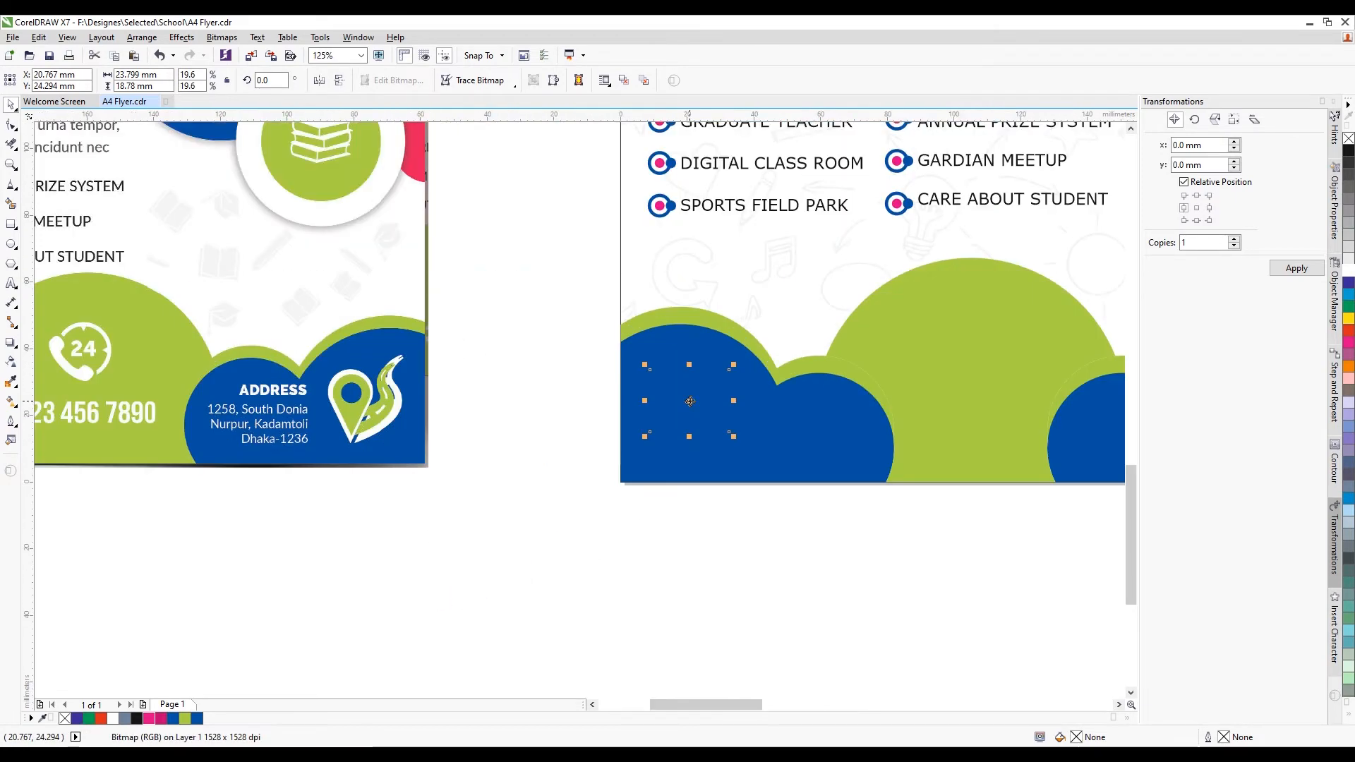
scroll(749, 437, up, 1)
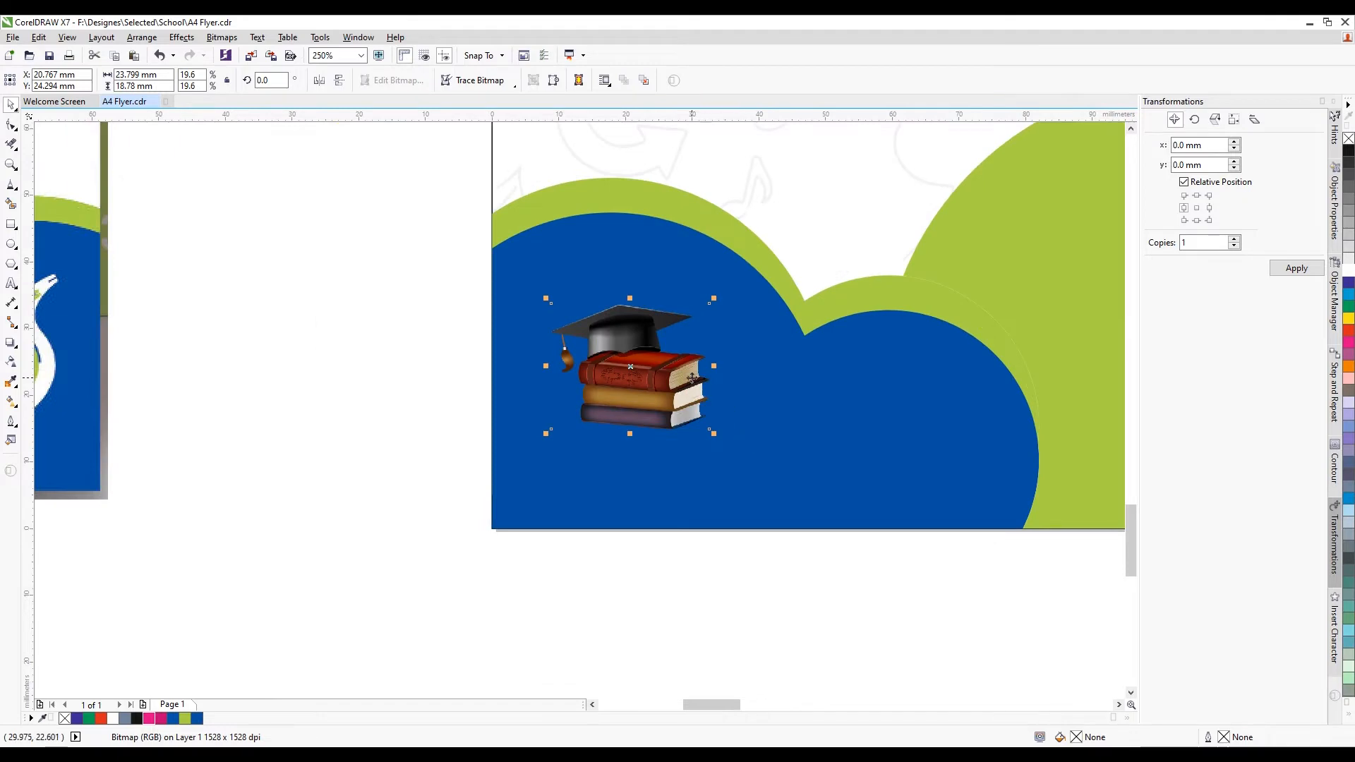
drag(694, 376, 683, 315)
scroll(696, 296, down, 1)
click(557, 344)
scroll(413, 340, down, 1)
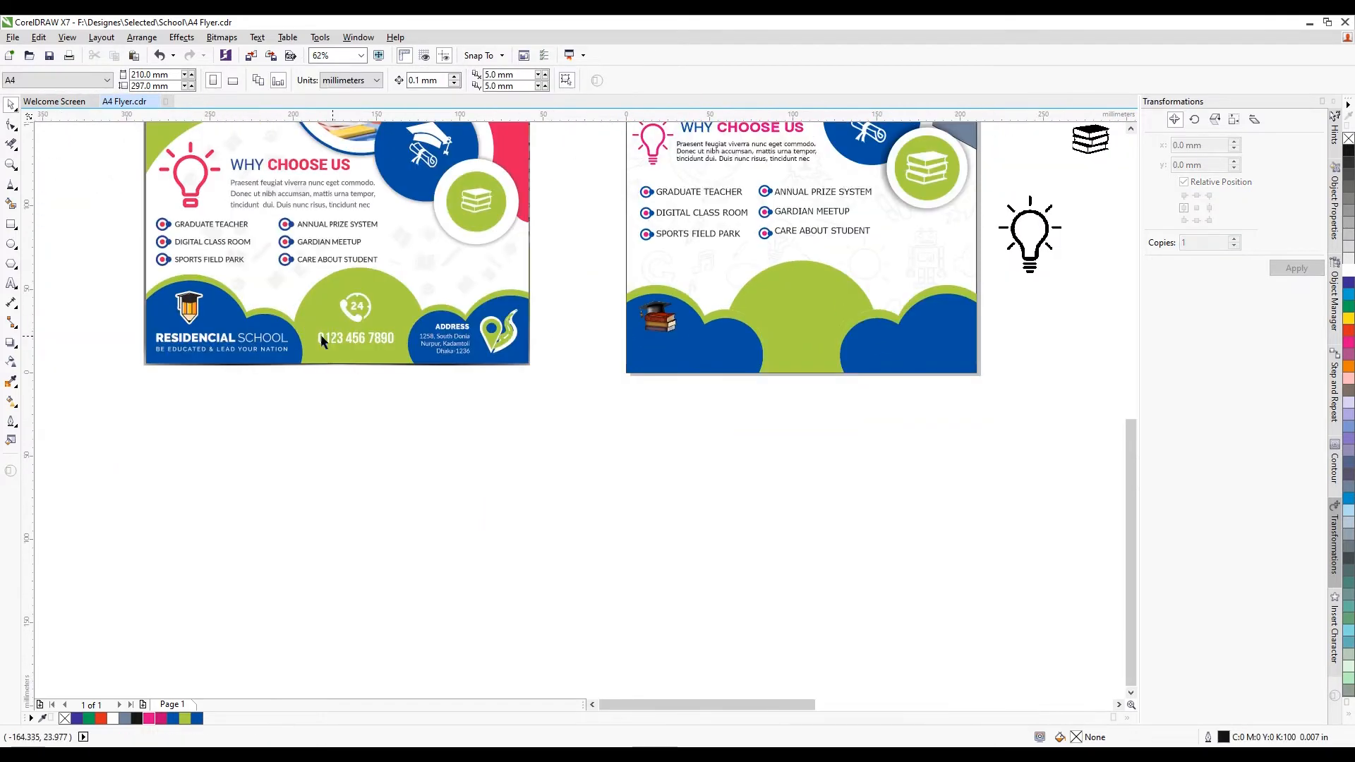
scroll(413, 340, up, 2)
Type RESIDENCIAL SCHOOL and place it, scaled down, on the right flyer's footer
click(10, 284)
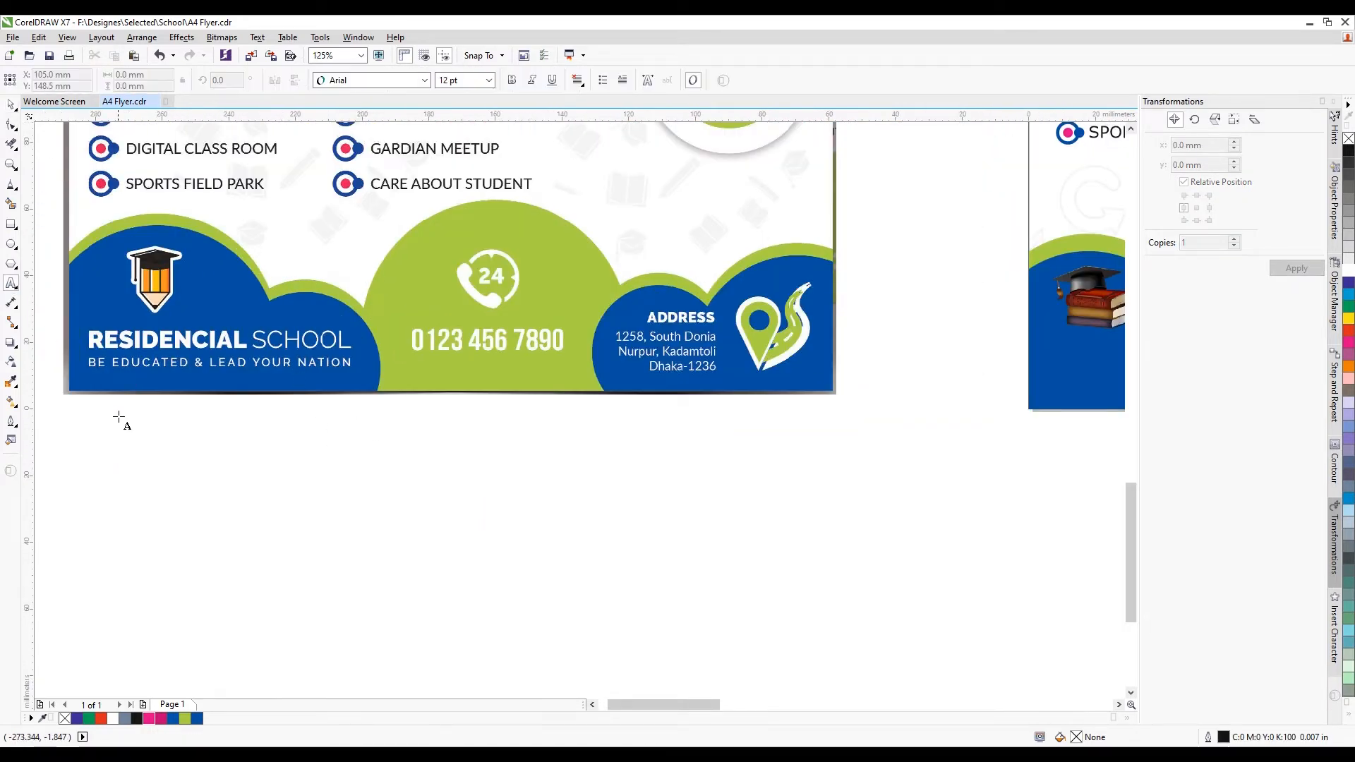
click(136, 418)
text(RESID)
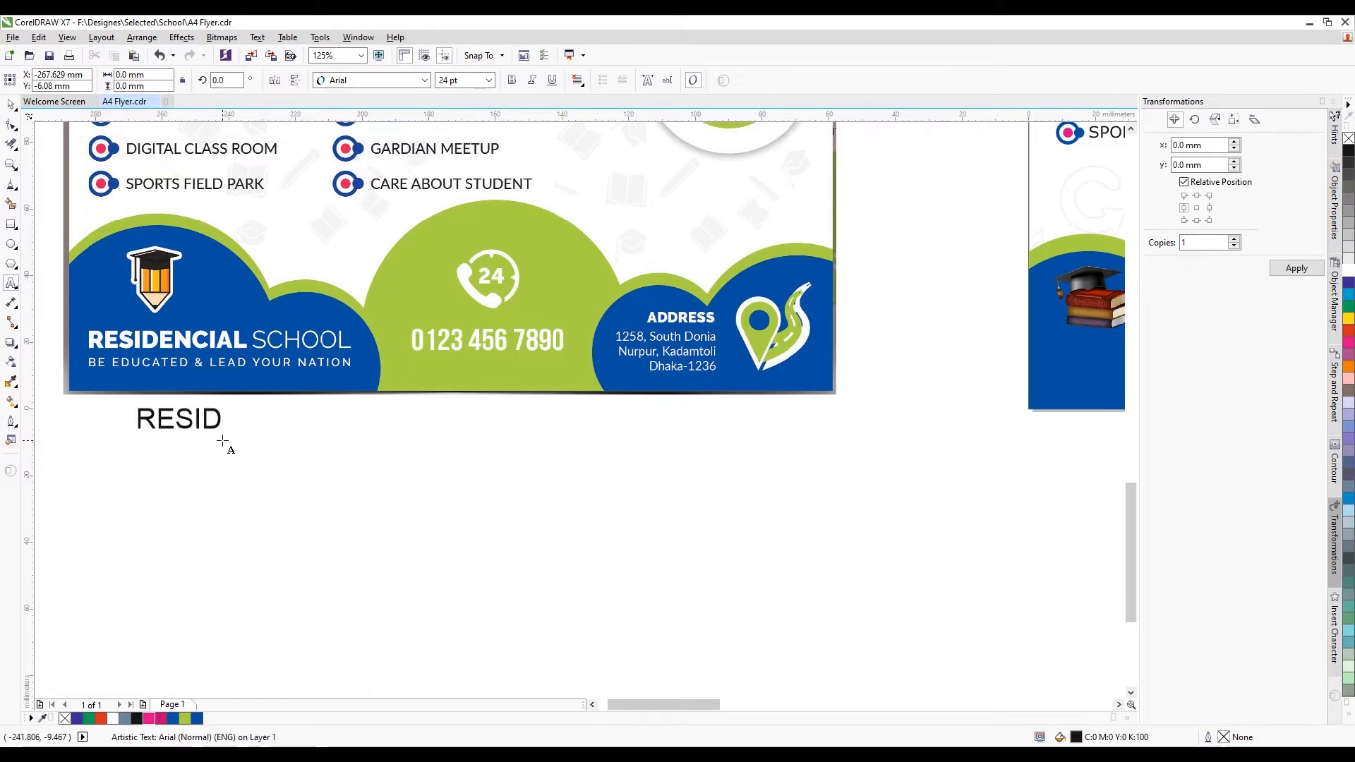
text(ENCIAL SCHOOL)
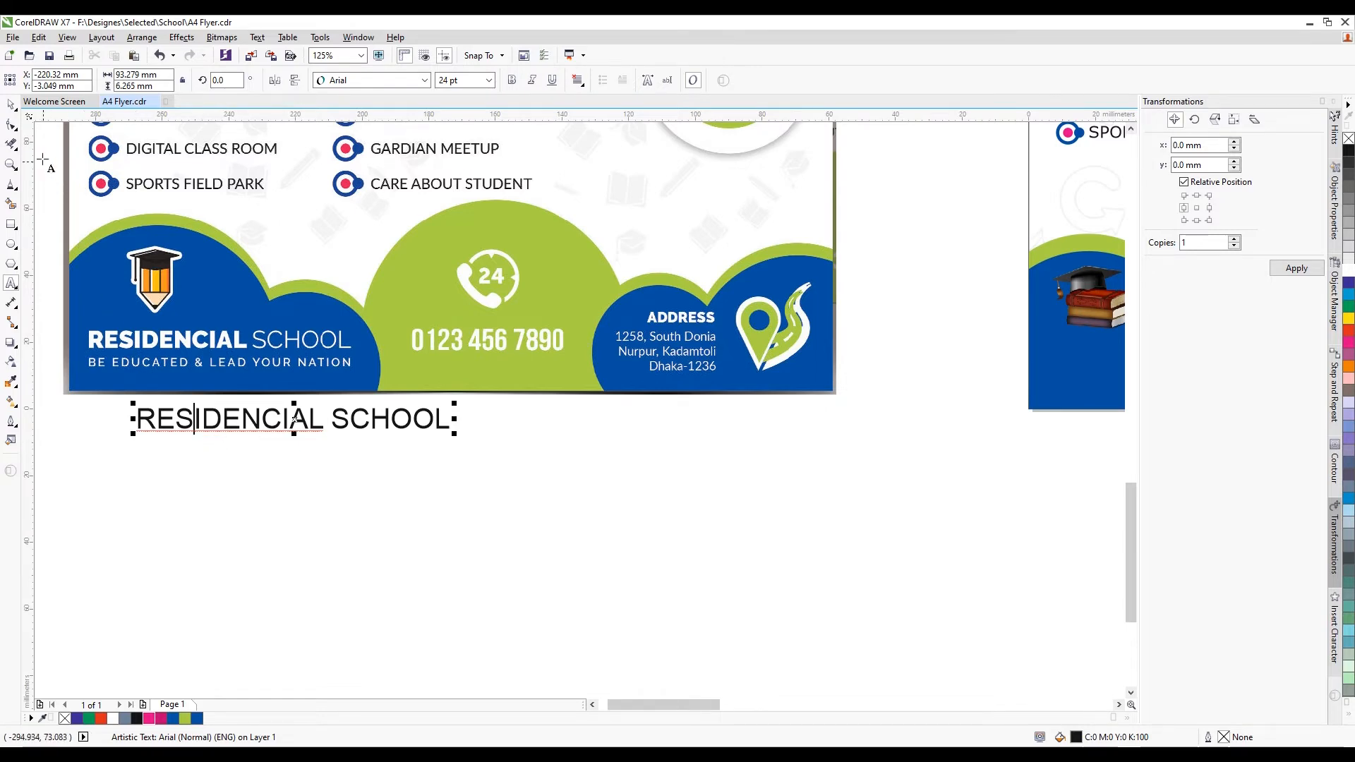
key(F3)
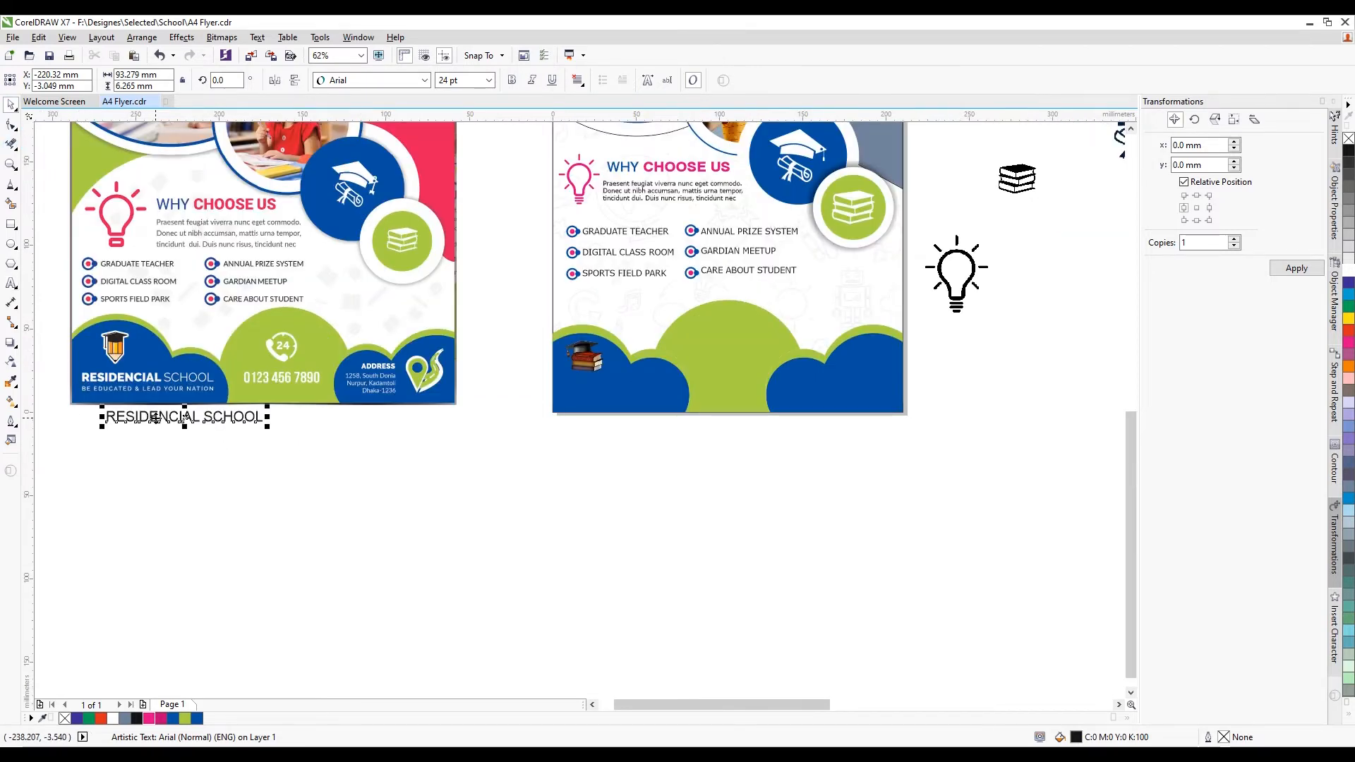
drag(155, 418, 605, 384)
scroll(700, 372, up, 1)
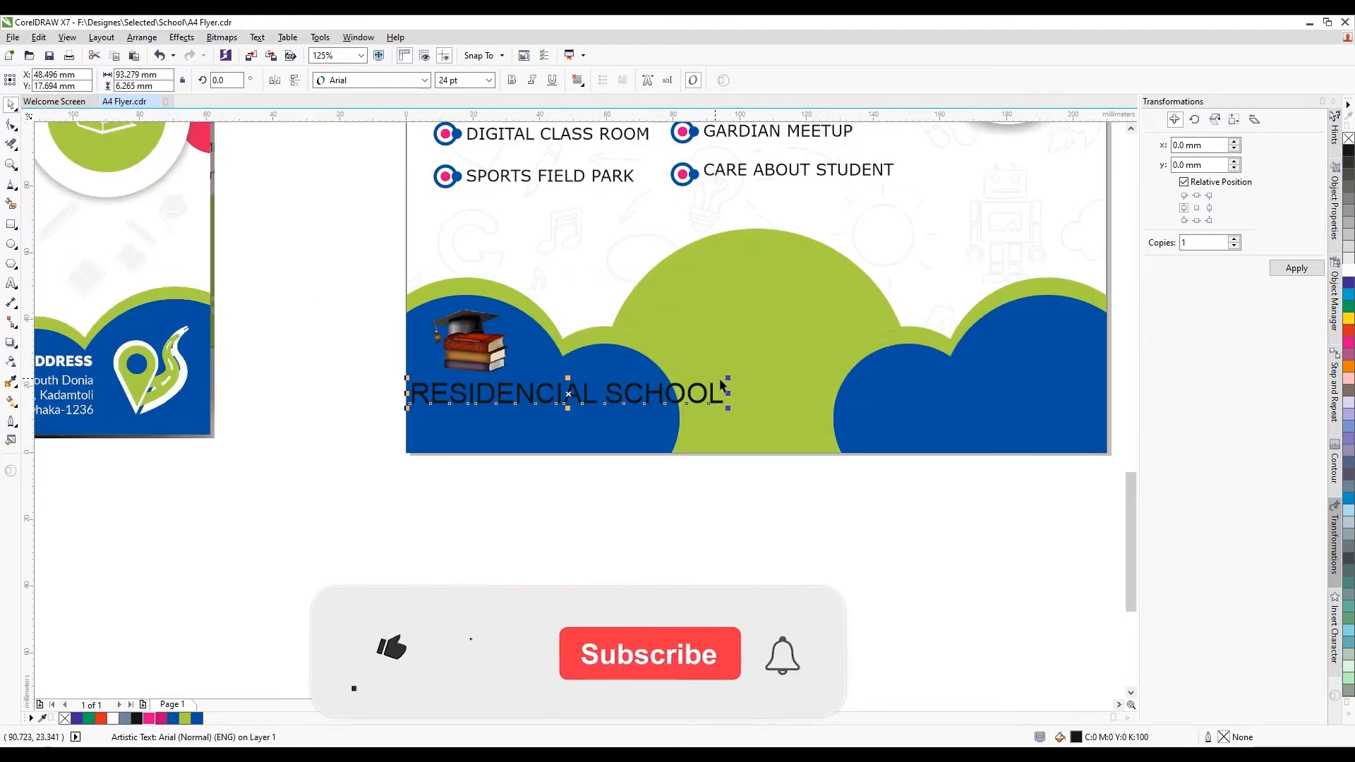
drag(731, 374, 653, 379)
scroll(533, 392, up, 1)
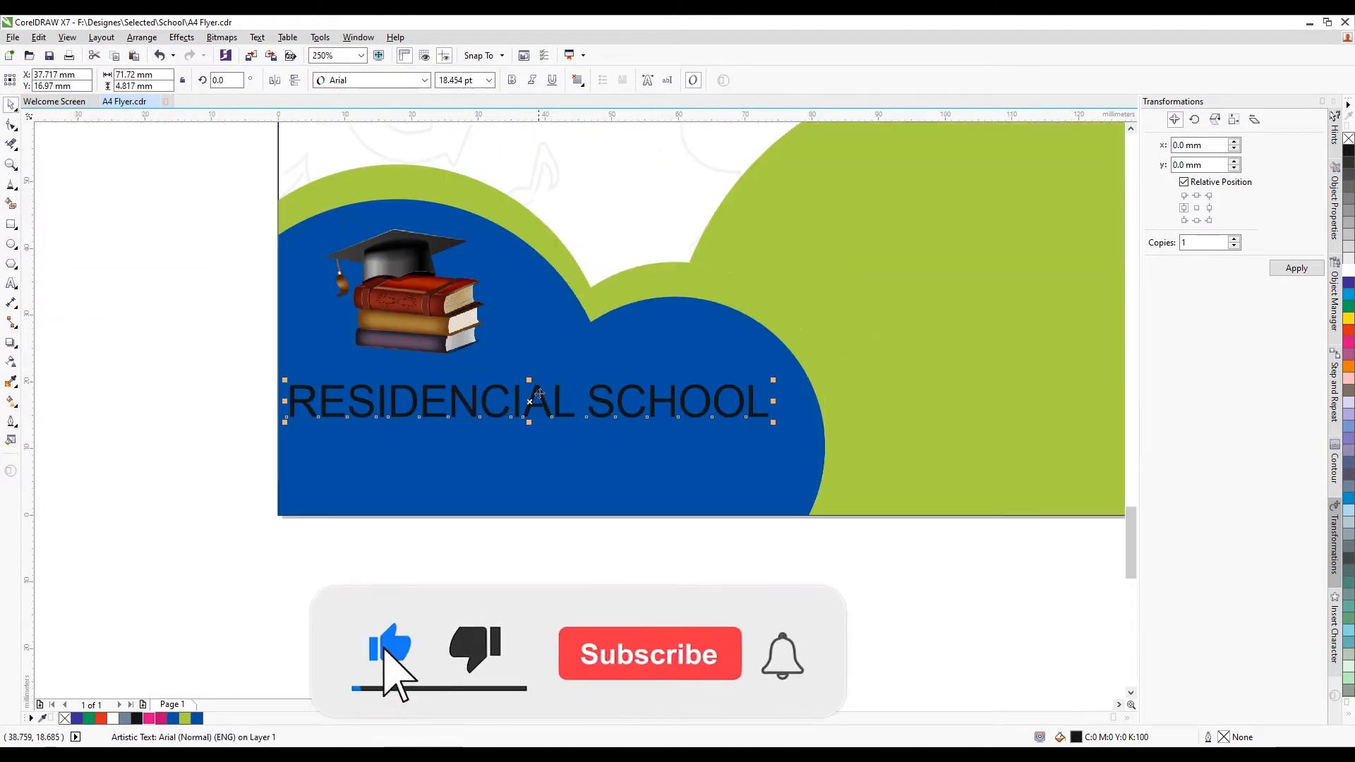
Set the text in Swis721 Blk BT, with SCHOOL in Swis721 Md BT
click(424, 80)
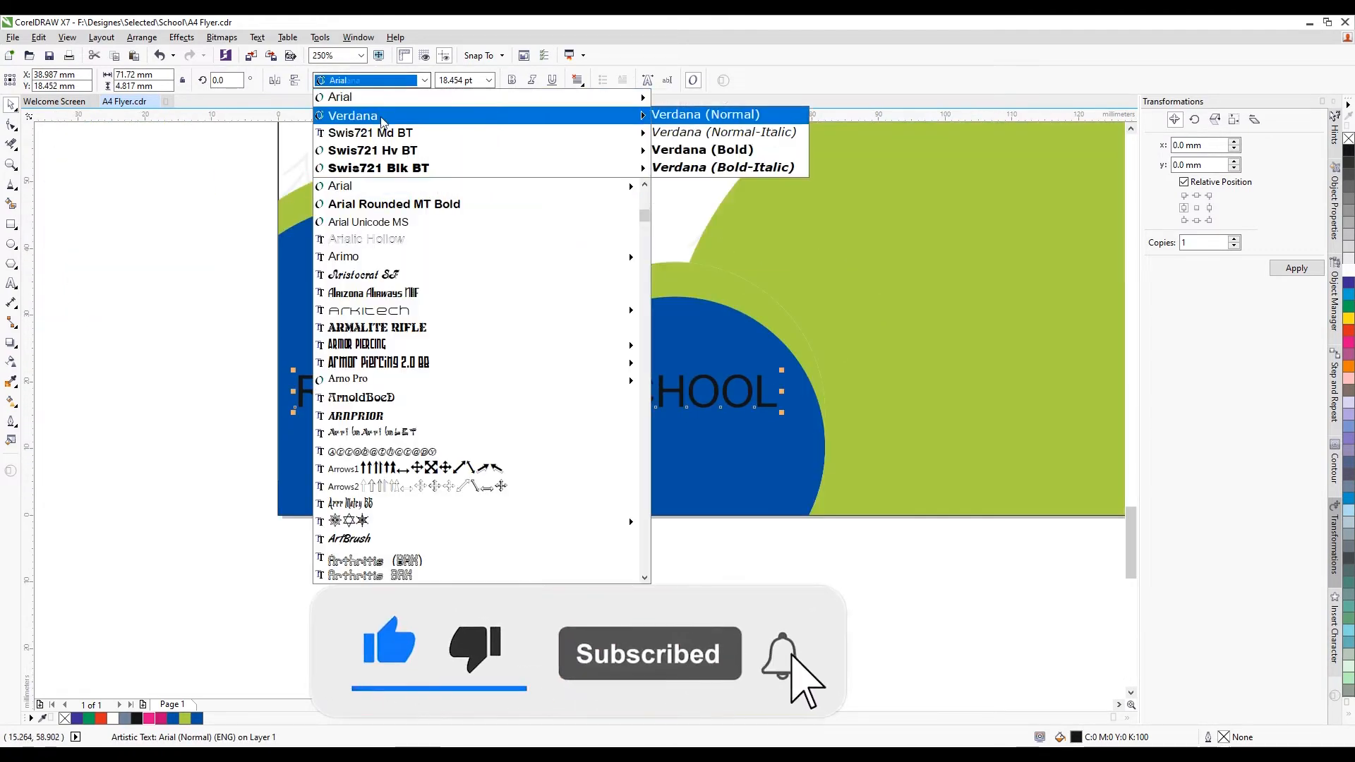
click(390, 168)
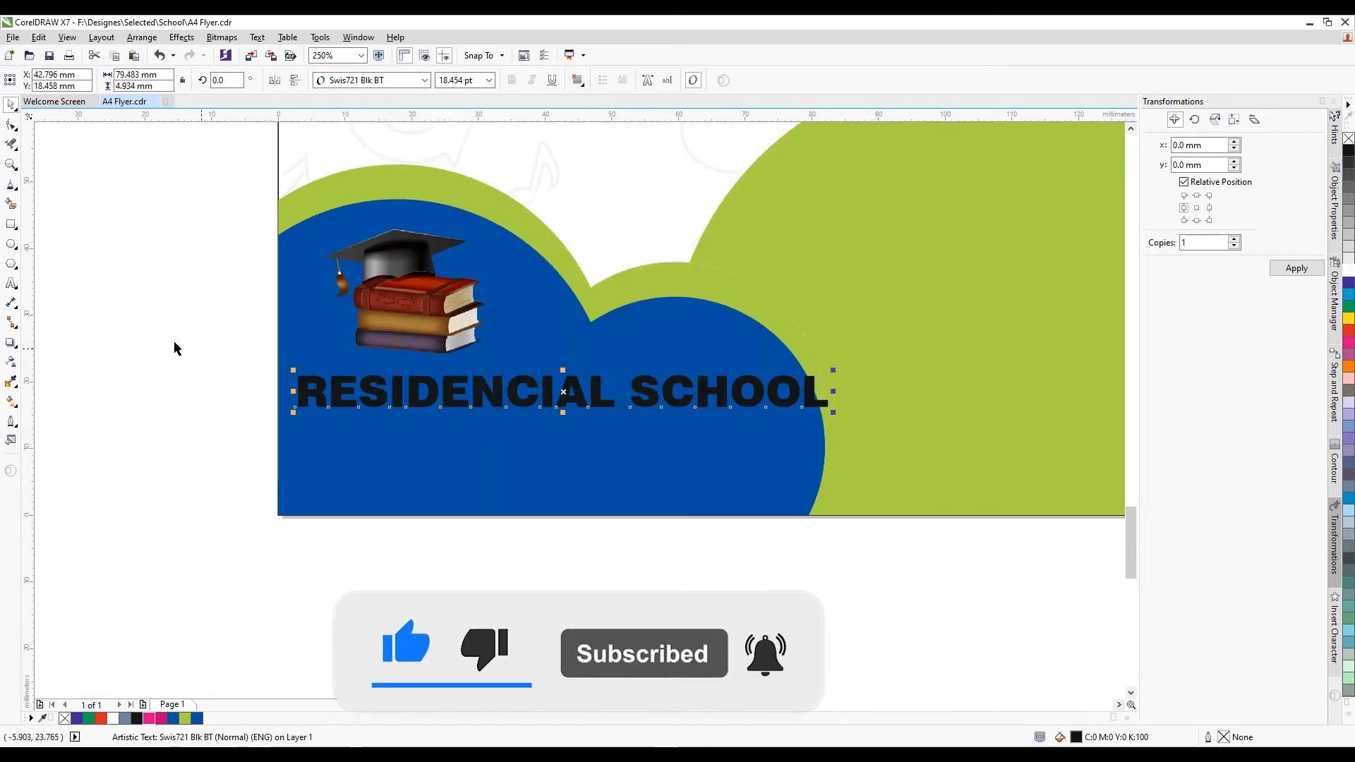
click(11, 283)
drag(630, 375, 829, 392)
click(424, 80)
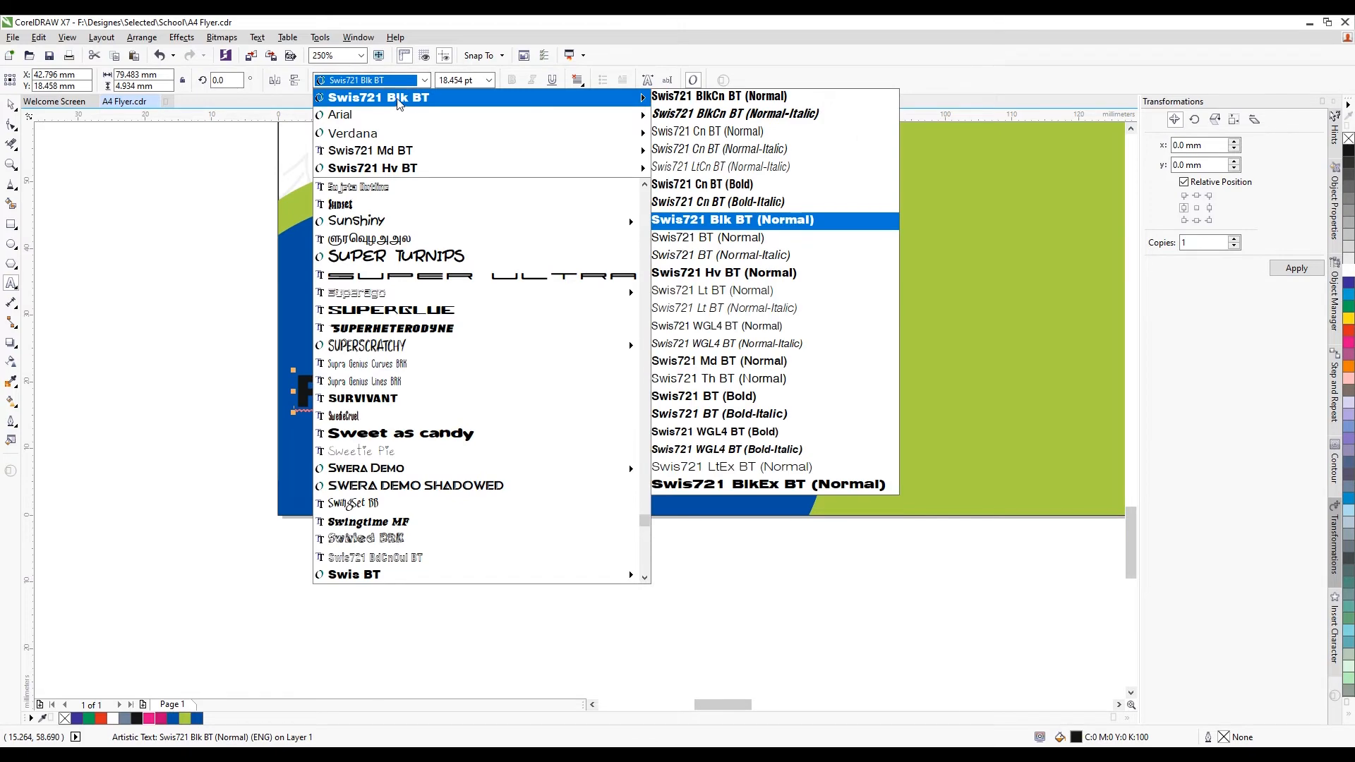
click(399, 156)
scroll(614, 370, up, 2)
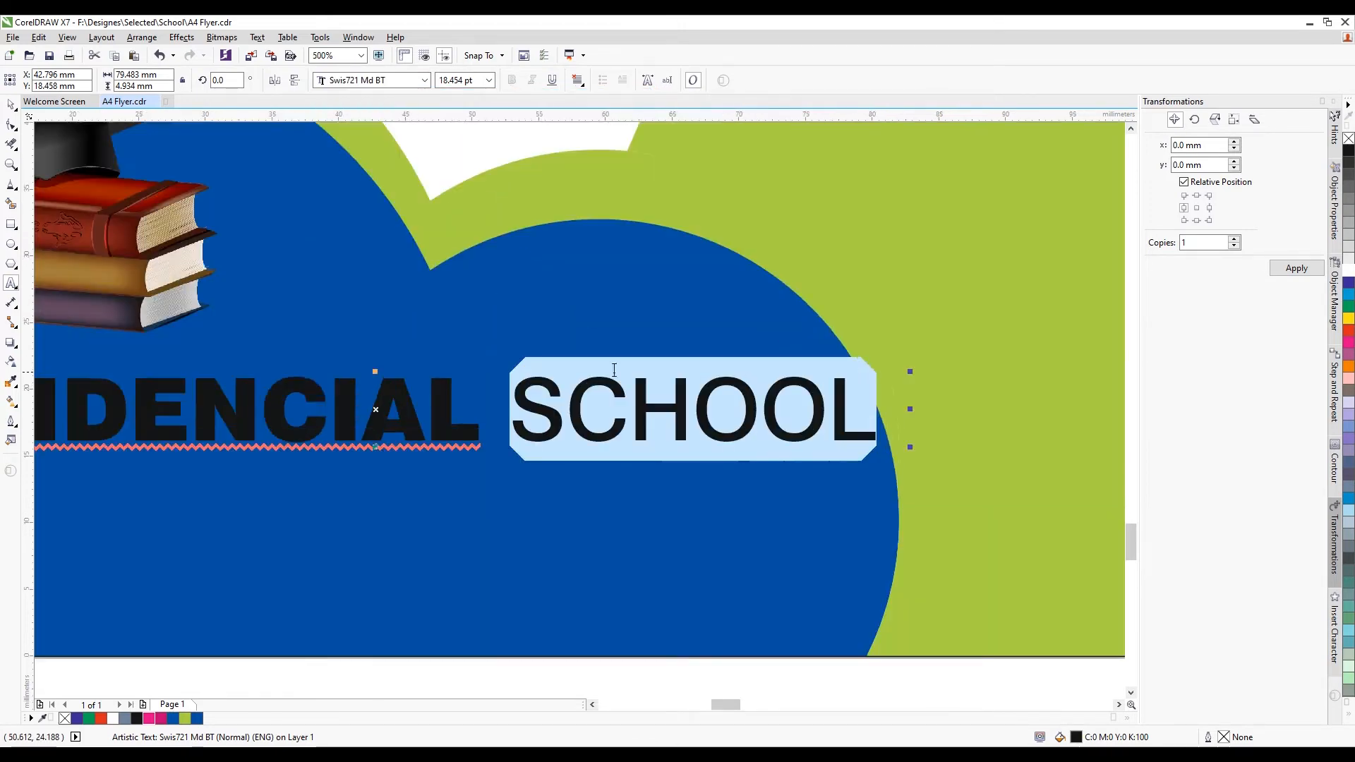
Scale the RESIDENCIAL SCHOOL text to about 68 mm wide inside the blue curve
click(8, 103)
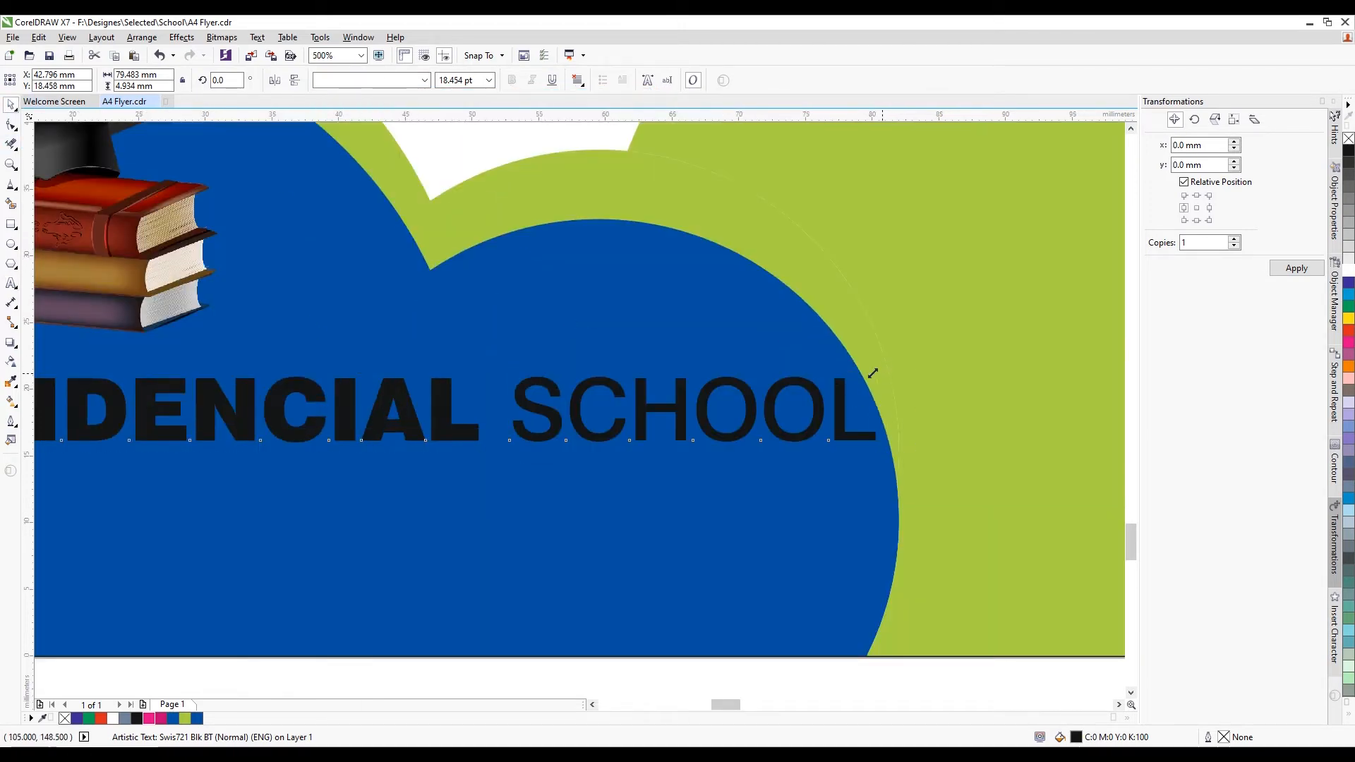
drag(874, 373, 739, 366)
scroll(739, 366, down, 2)
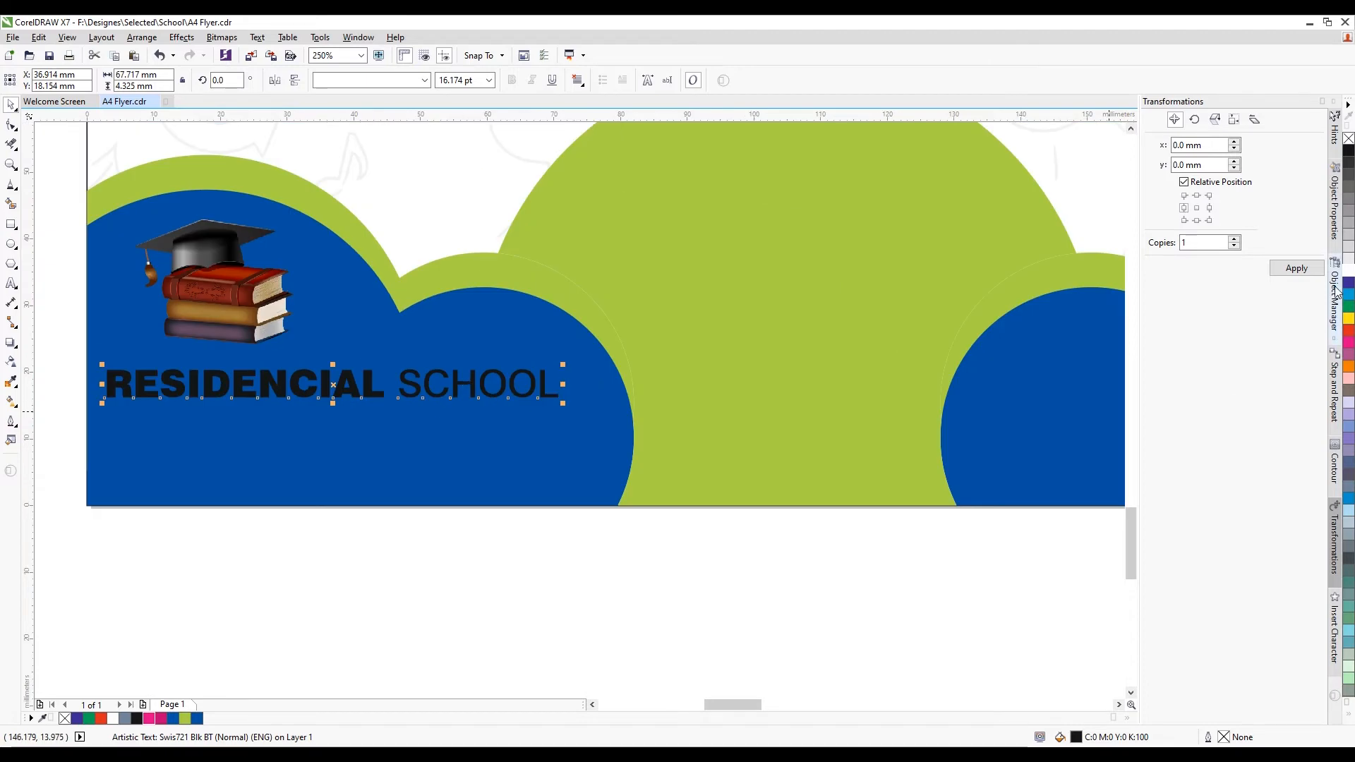
scroll(568, 474, down, 4)
click(590, 481)
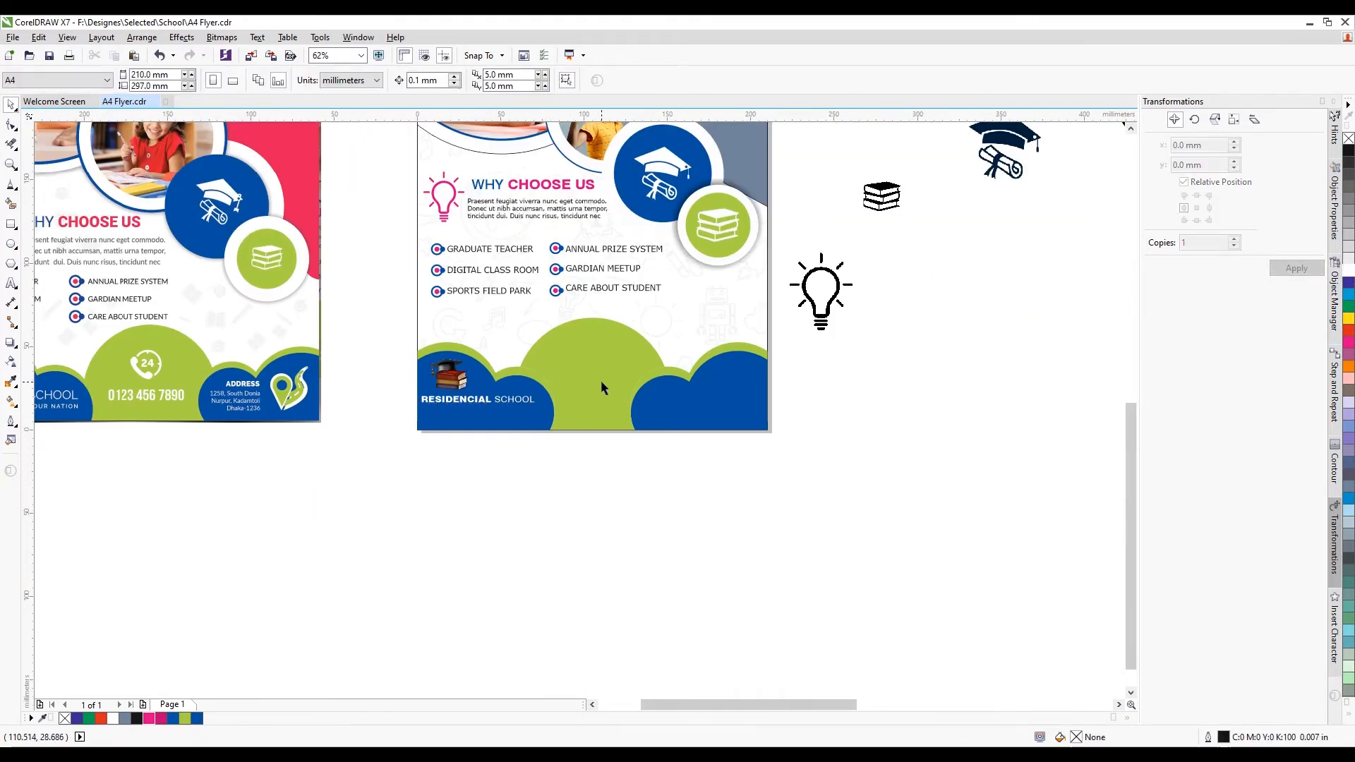
Move the 24/7 icon below the flyers and shrink it
scroll(664, 397, down, 2)
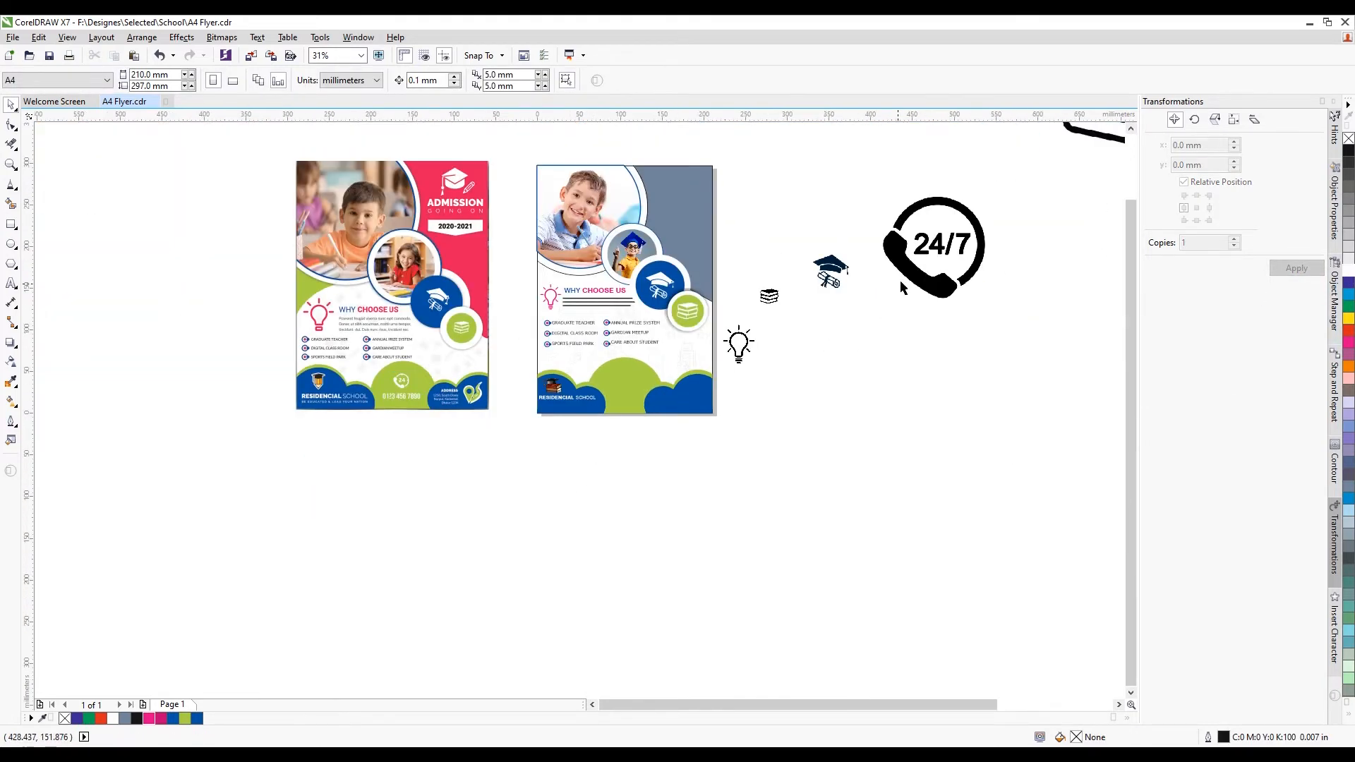
drag(934, 245, 599, 506)
scroll(599, 507, up, 2)
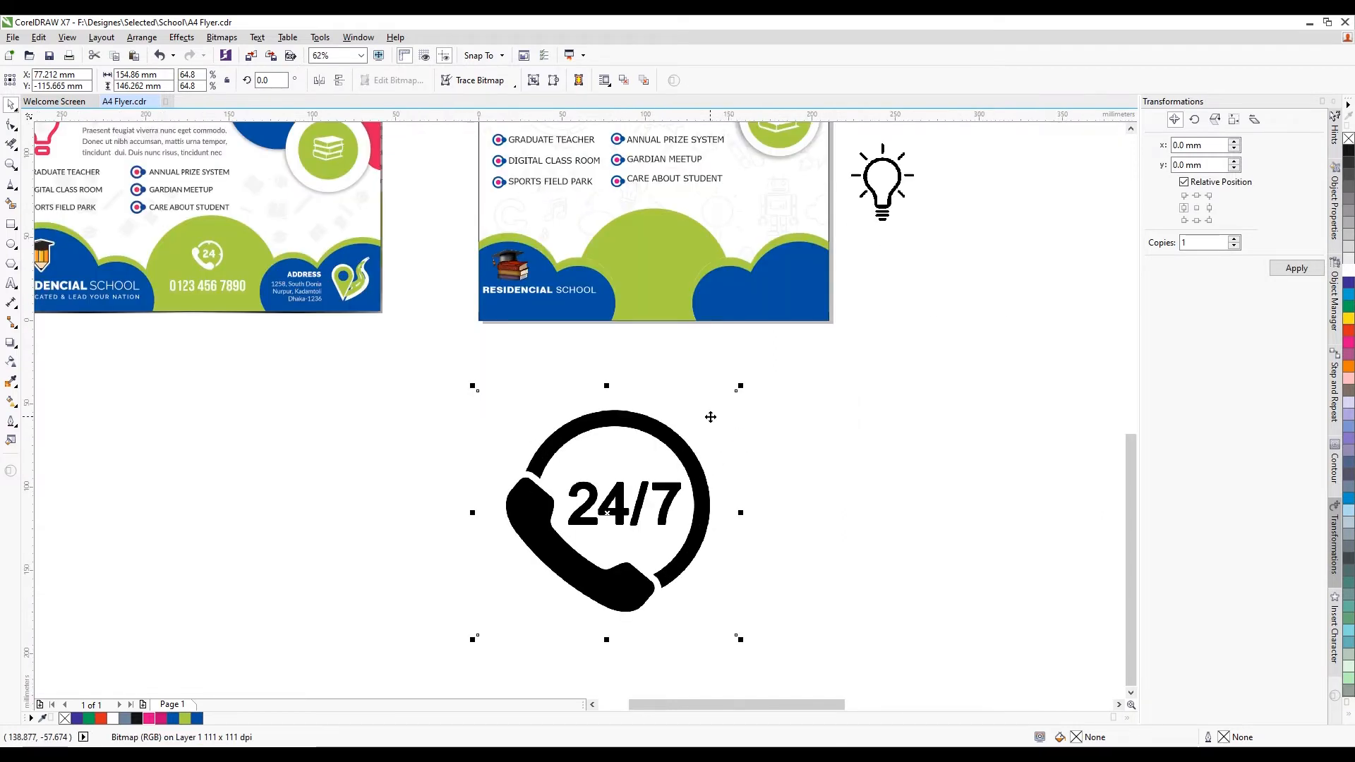
drag(740, 386, 644, 402)
scroll(706, 346, up, 2)
Try Outline Trace > Clipart on the 24/7 image, then cancel to keep the bitmap
right_click(658, 469)
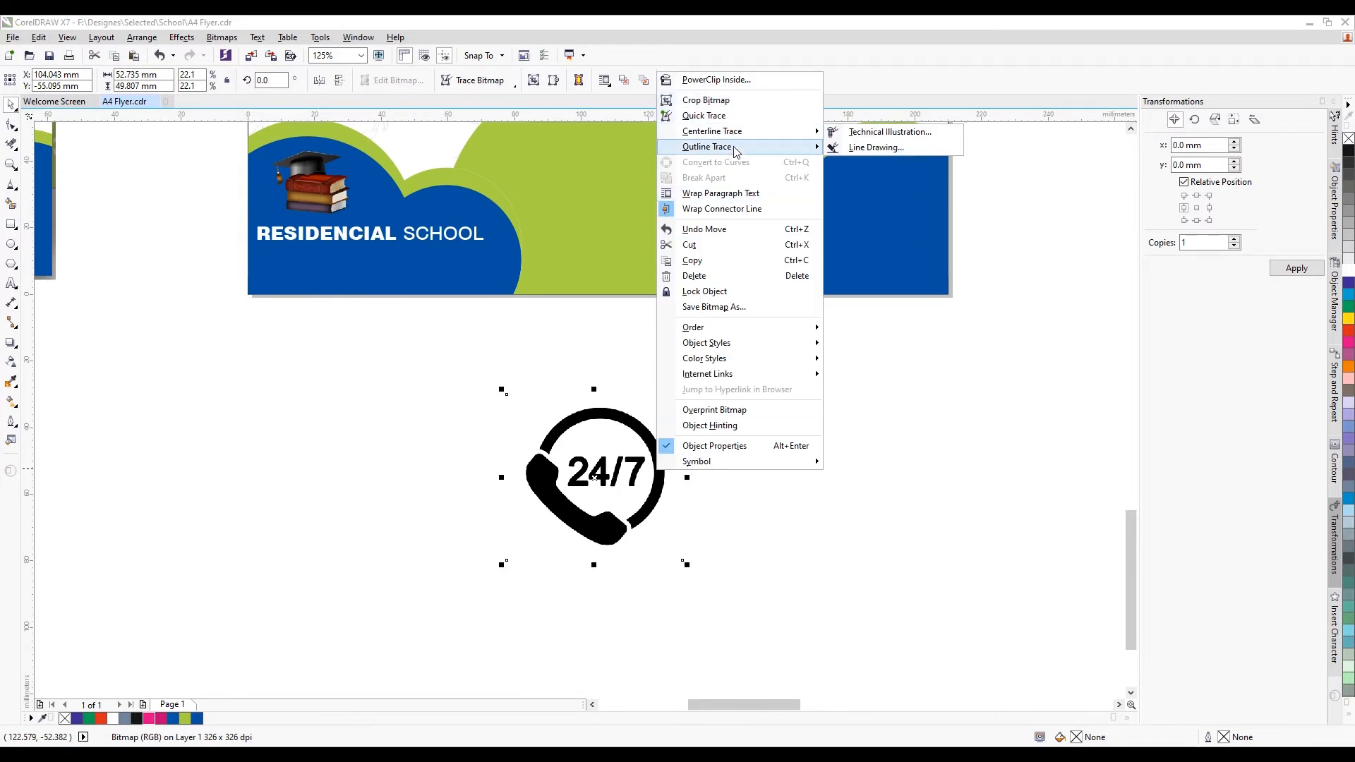
mouse_move(762, 146)
click(883, 194)
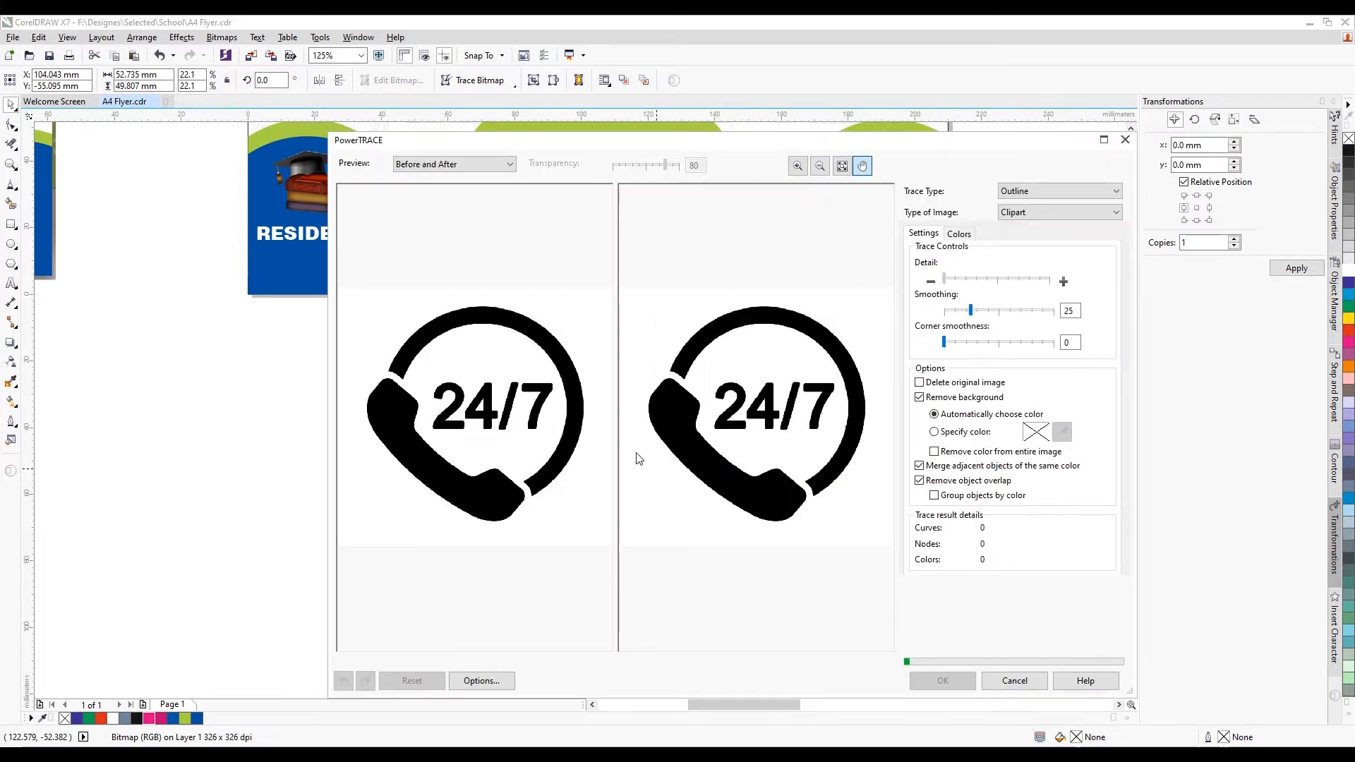
click(1014, 681)
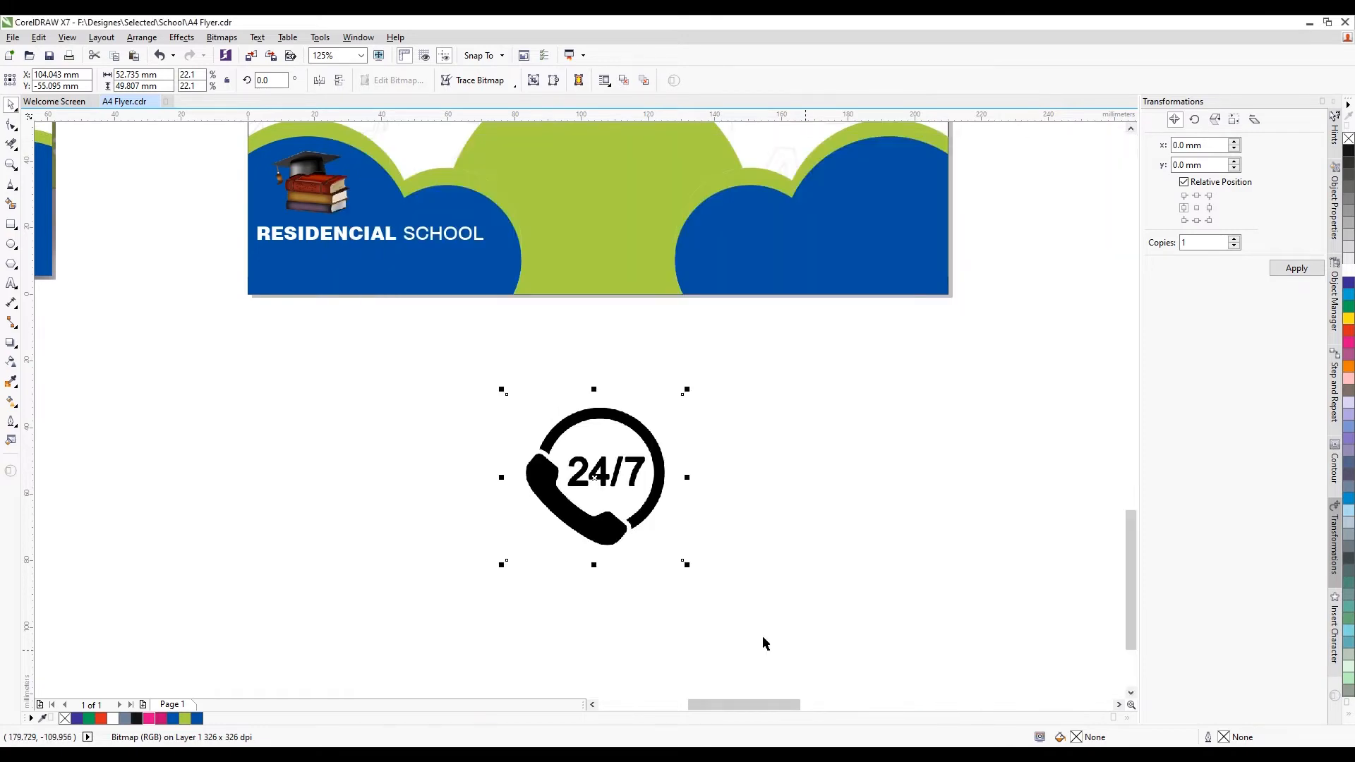
scroll(637, 522, down, 2)
Scale the 24/7 icon to about 31 mm and set it on the green arch
drag(625, 438, 550, 344)
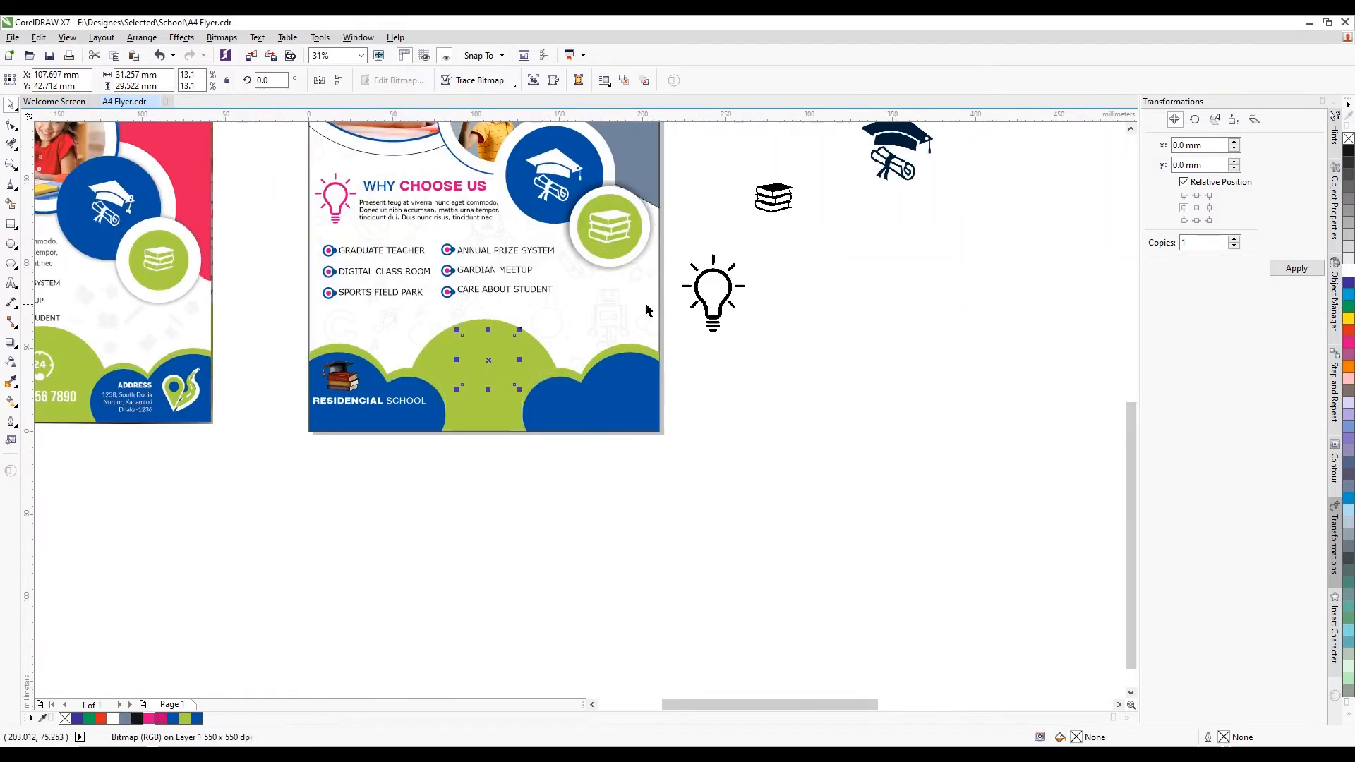
scroll(531, 273, up, 2)
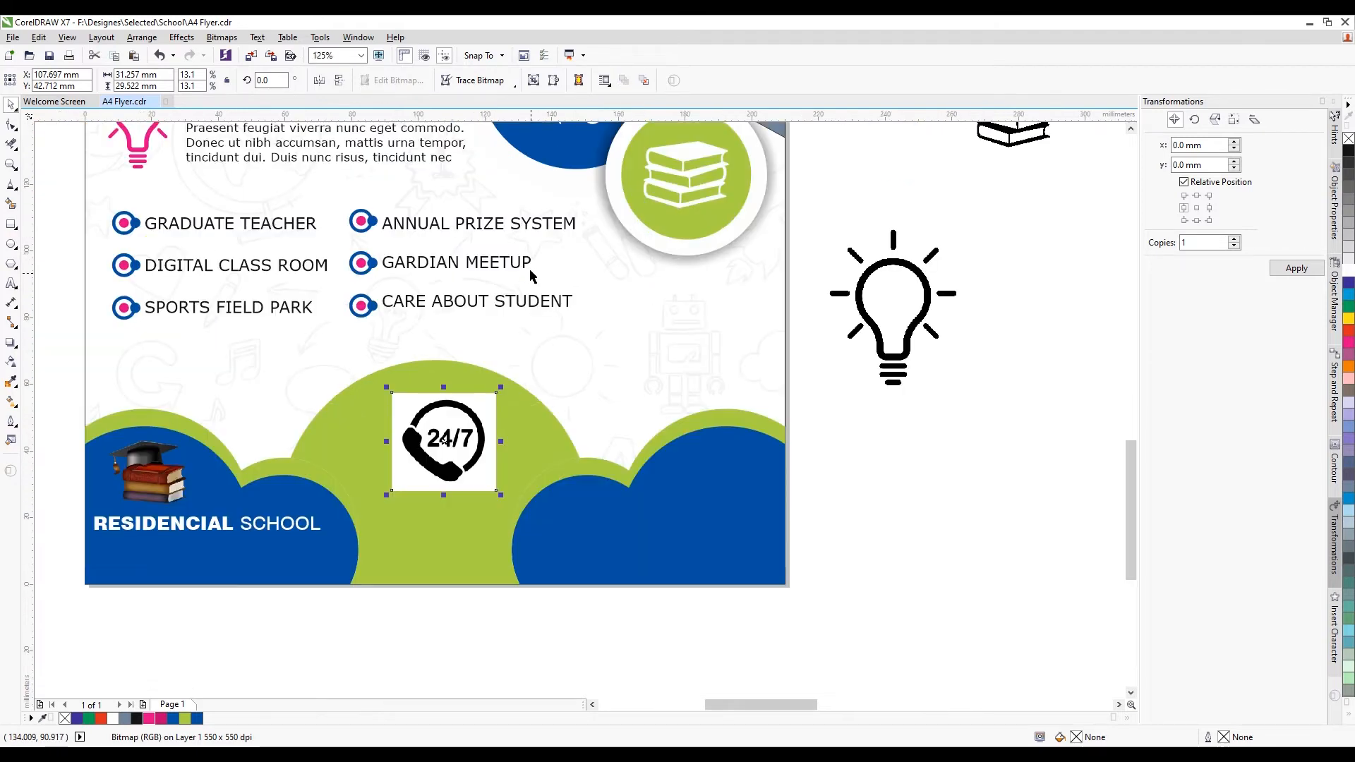
right_click(445, 439)
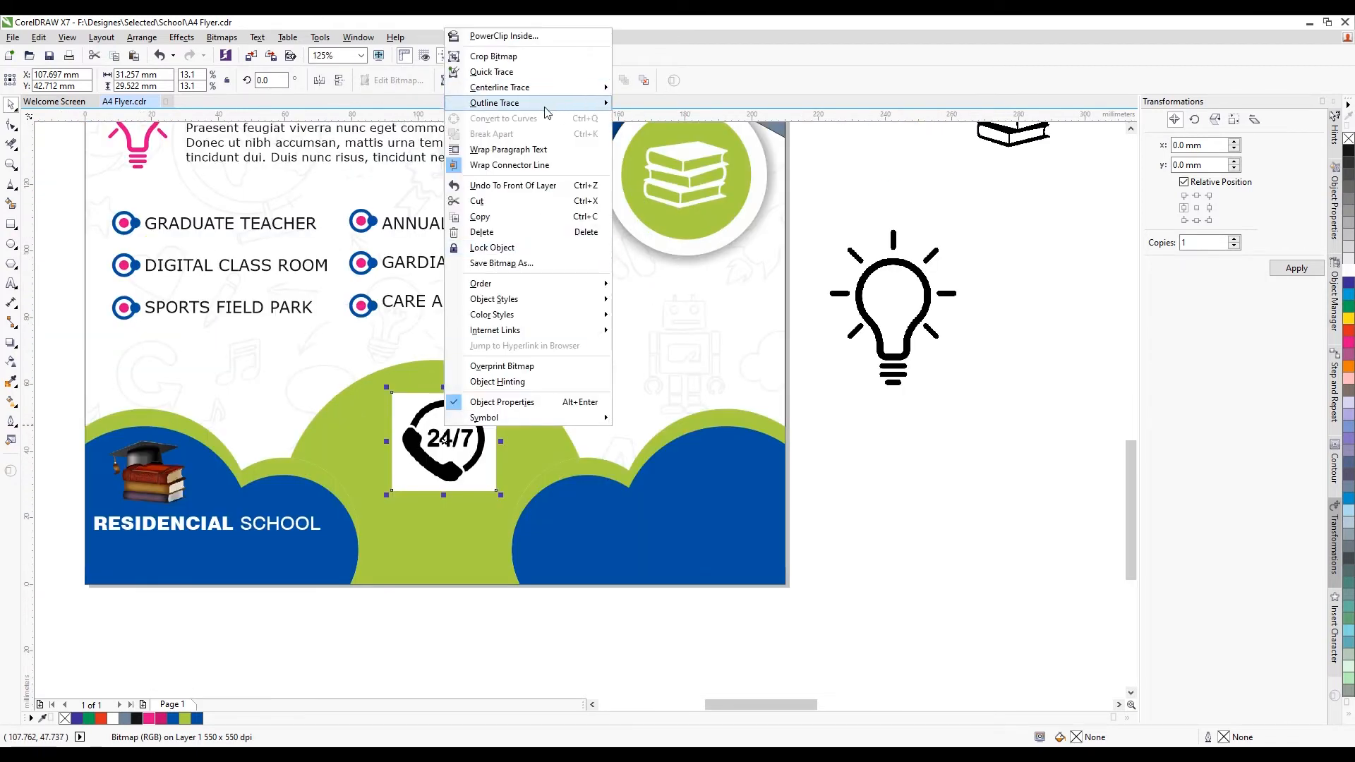
click(960, 468)
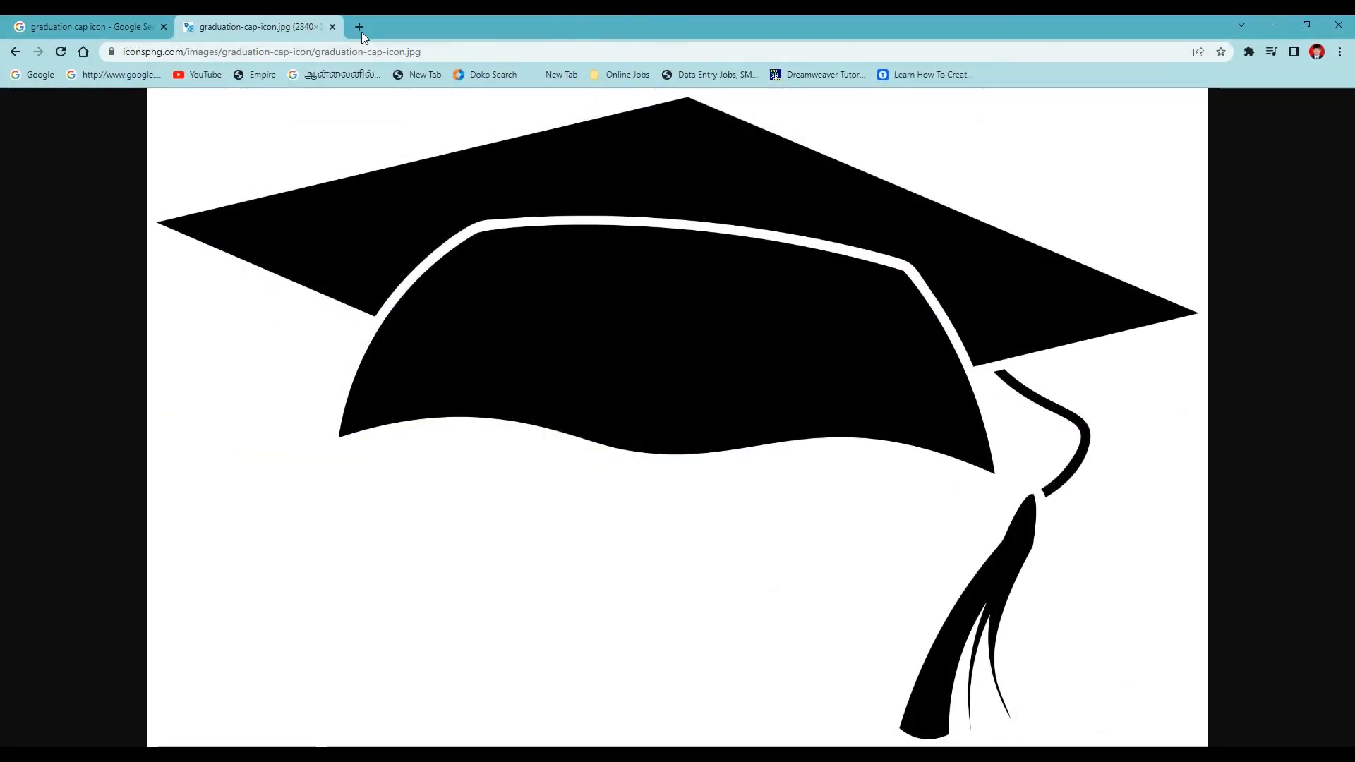
Search Google for 'phone icon png' in a new tab
click(360, 28)
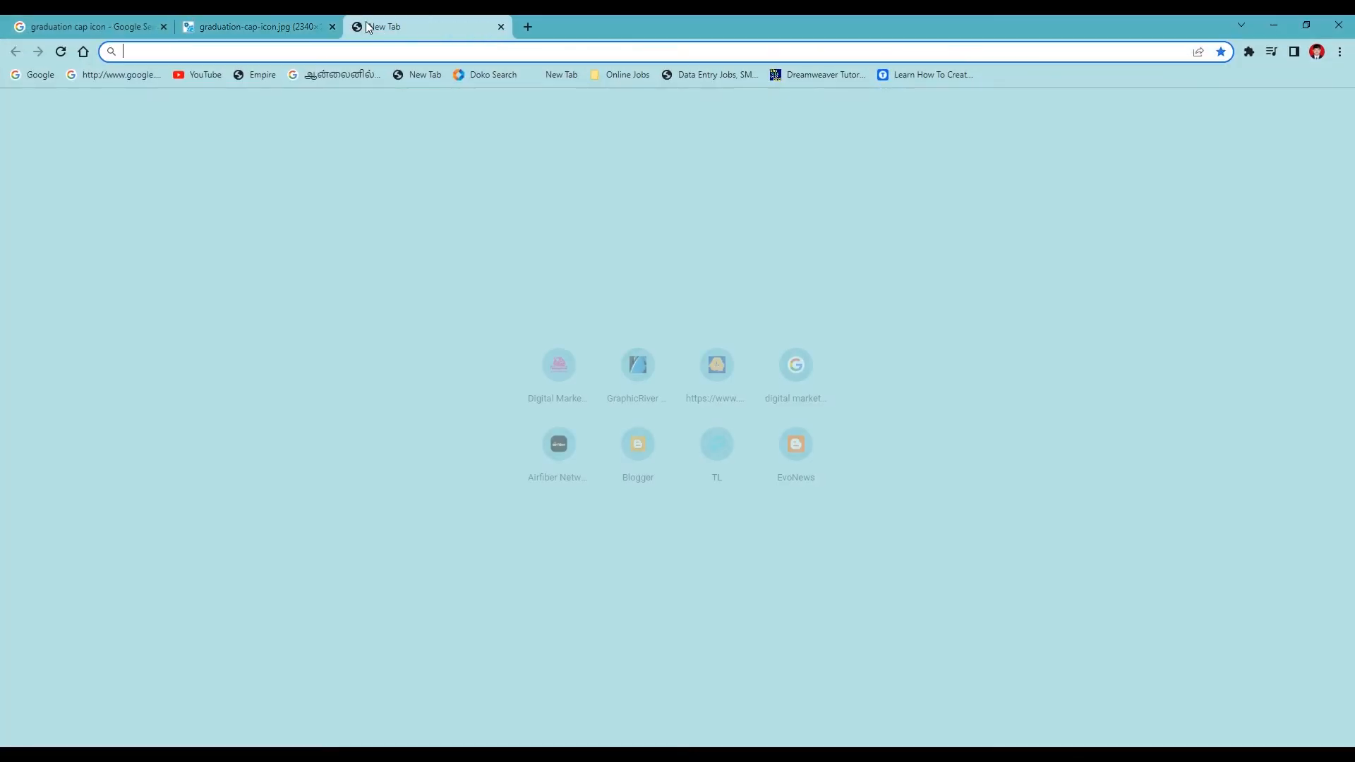
click(37, 76)
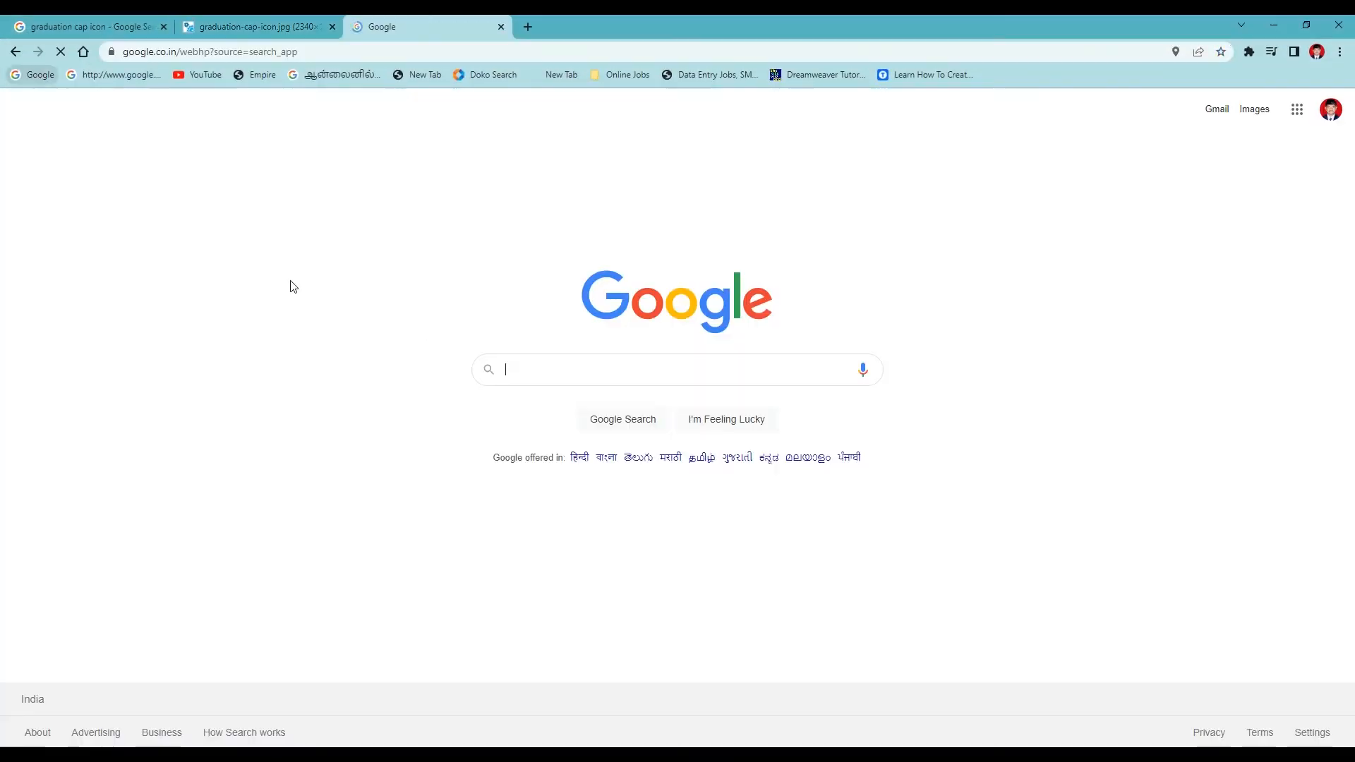
click(543, 367)
text(PHONE)
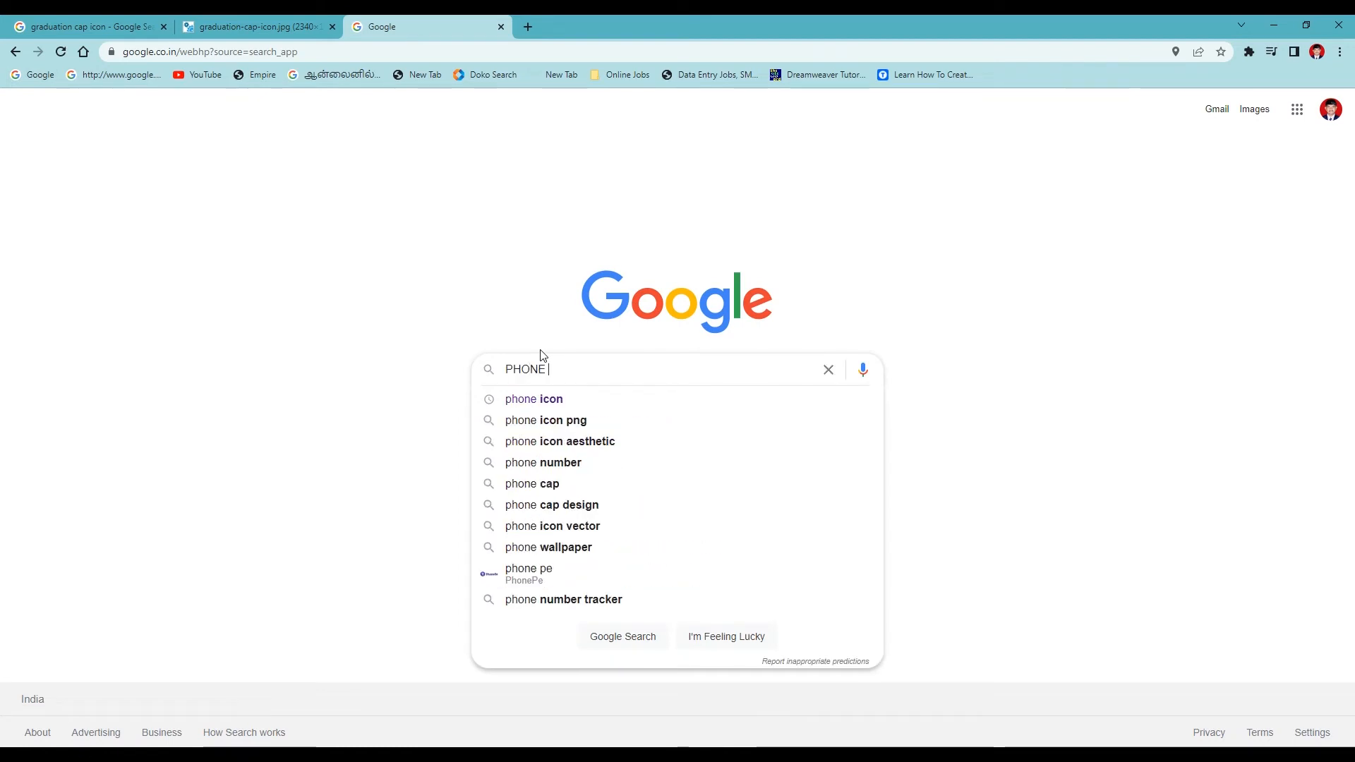
click(569, 420)
Browse the image results and open the black ringing-phone icon on its own
click(330, 345)
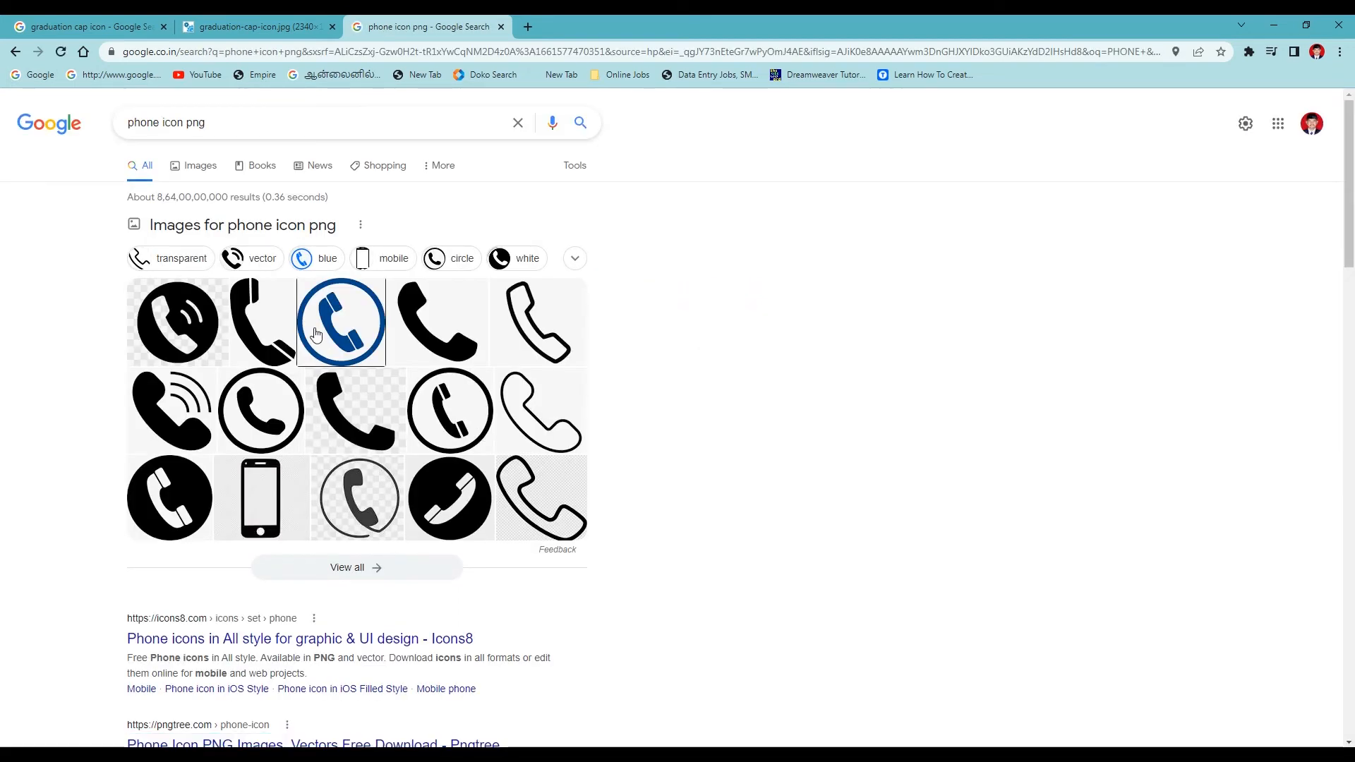
click(422, 428)
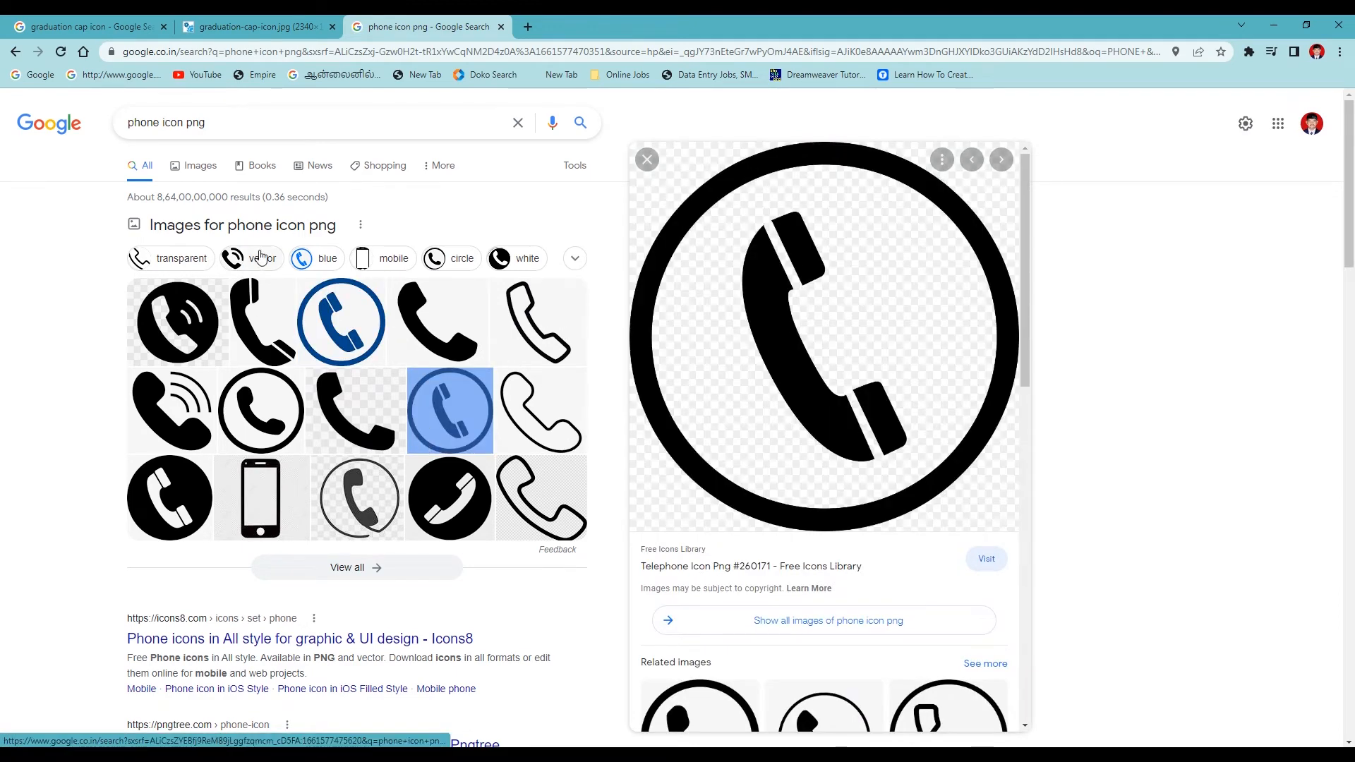
click(194, 166)
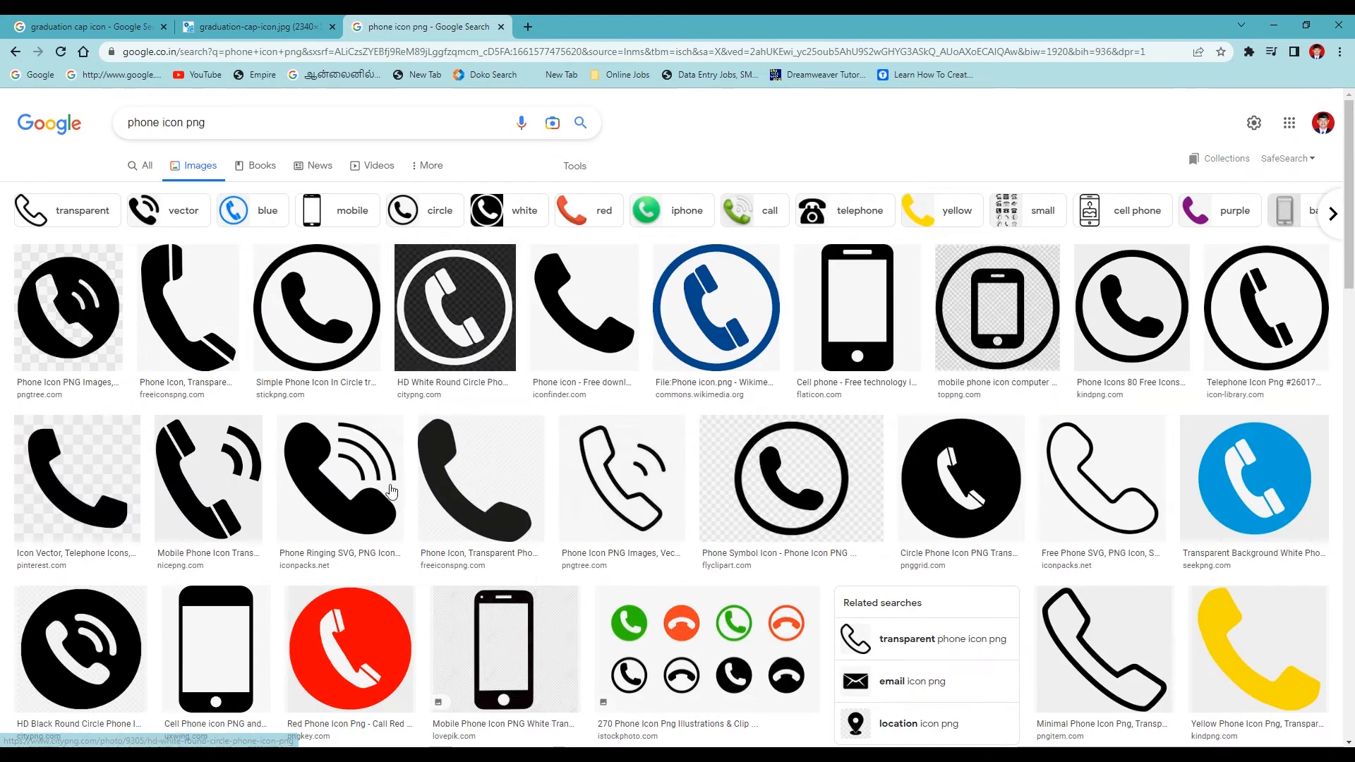
click(392, 492)
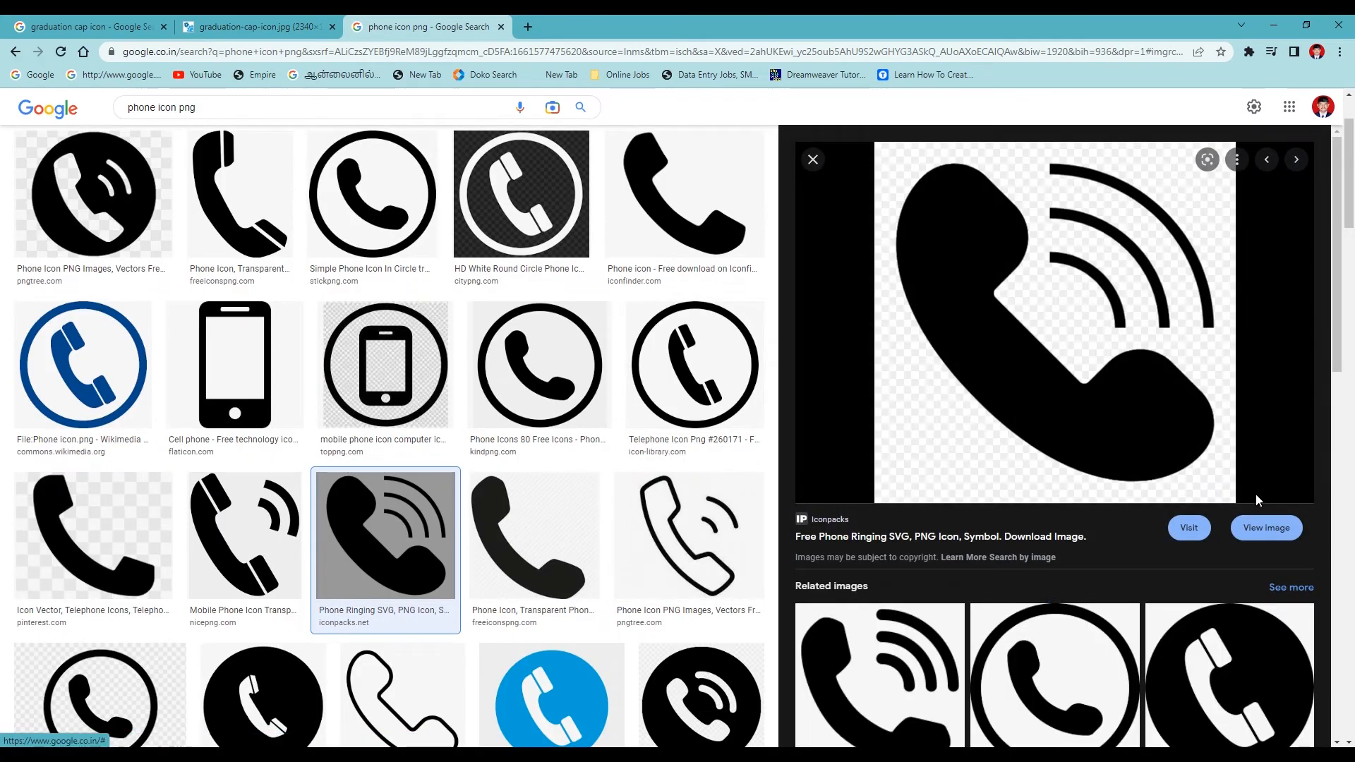
click(1267, 528)
Save the phone icon to the Desktop as free-phone-icon-14-thumb and return to CorelDRAW
right_click(780, 378)
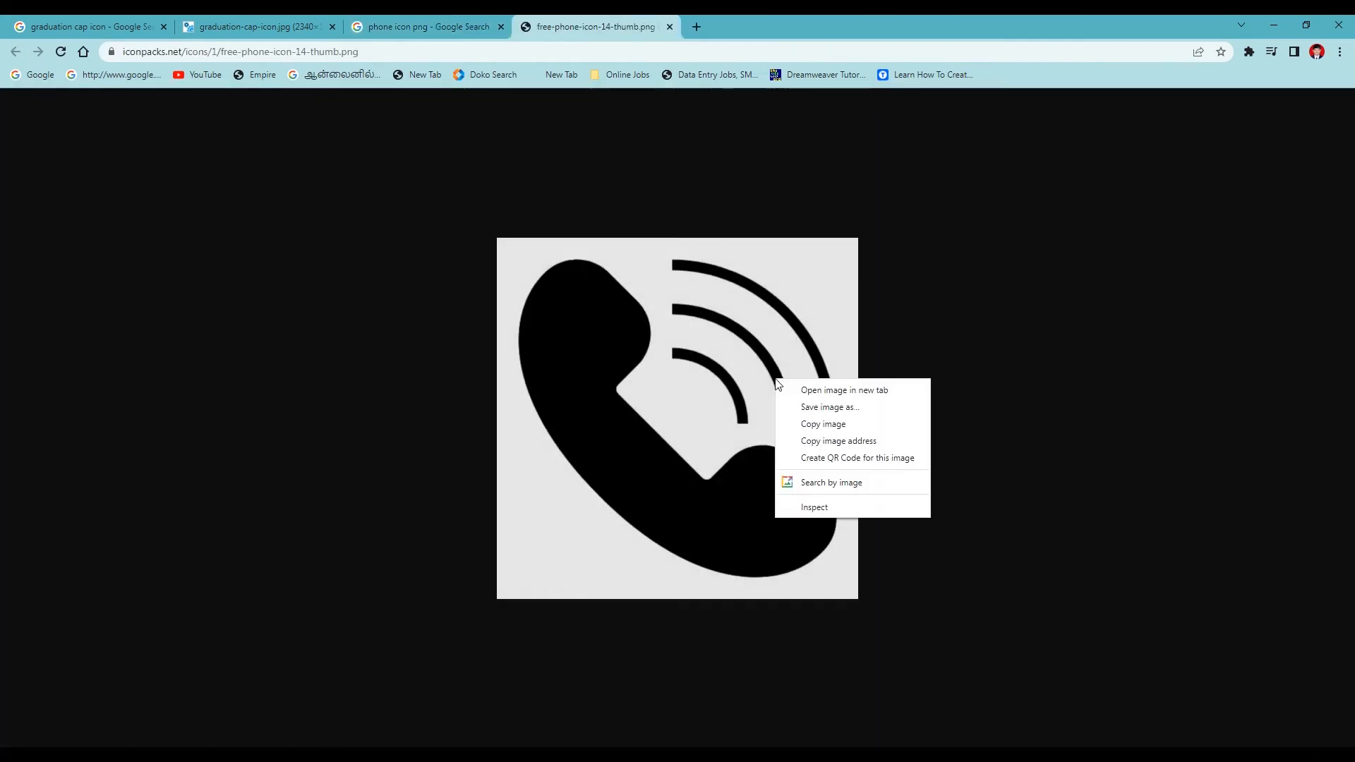
click(794, 401)
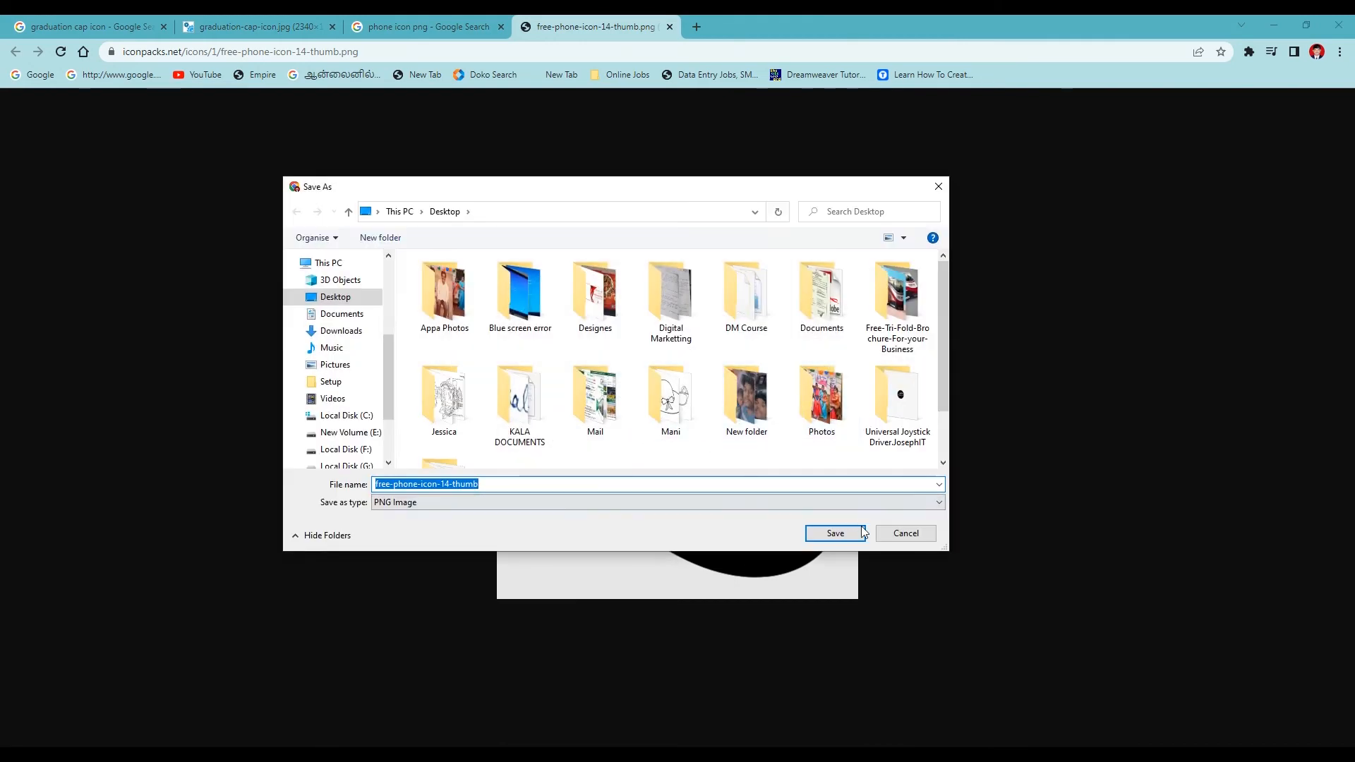
click(833, 531)
click(1273, 26)
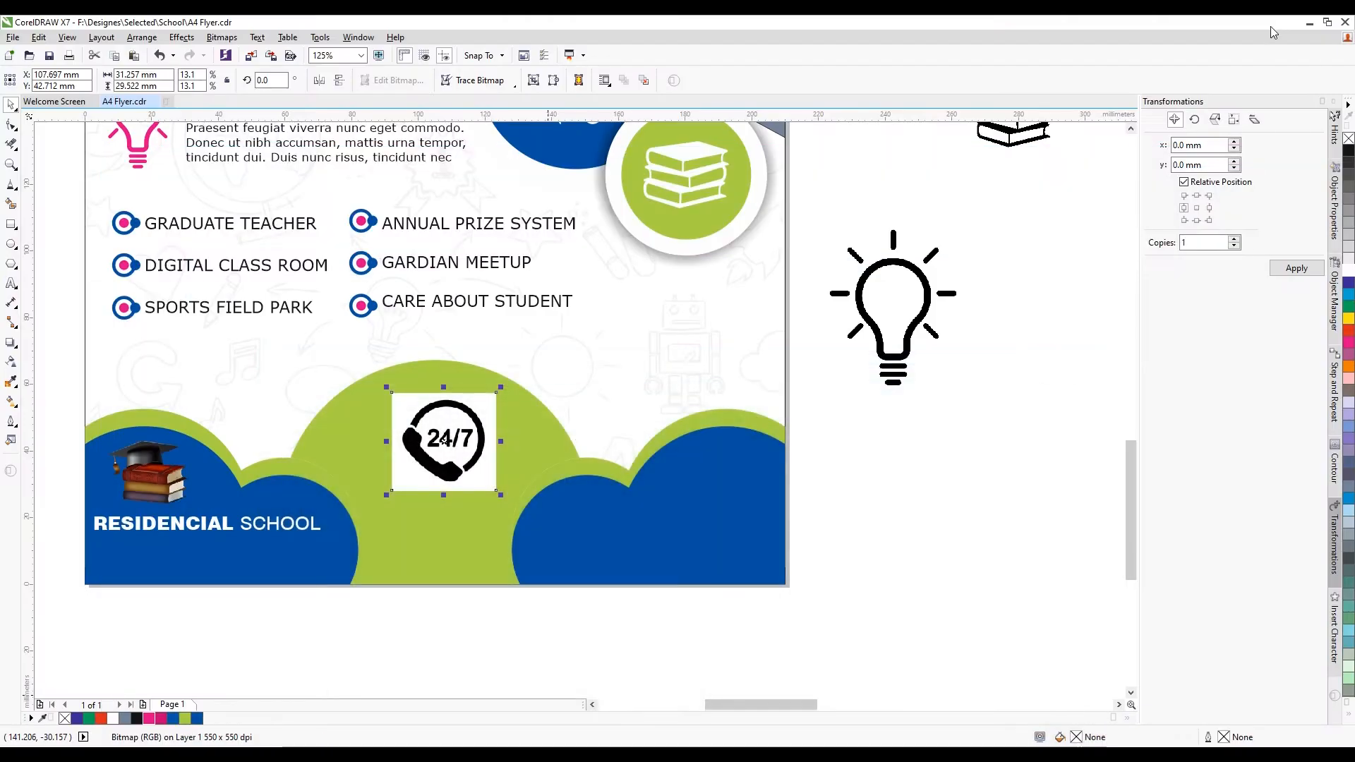
Shrink the imported phone picture and trace it as clipart vector art
click(1310, 24)
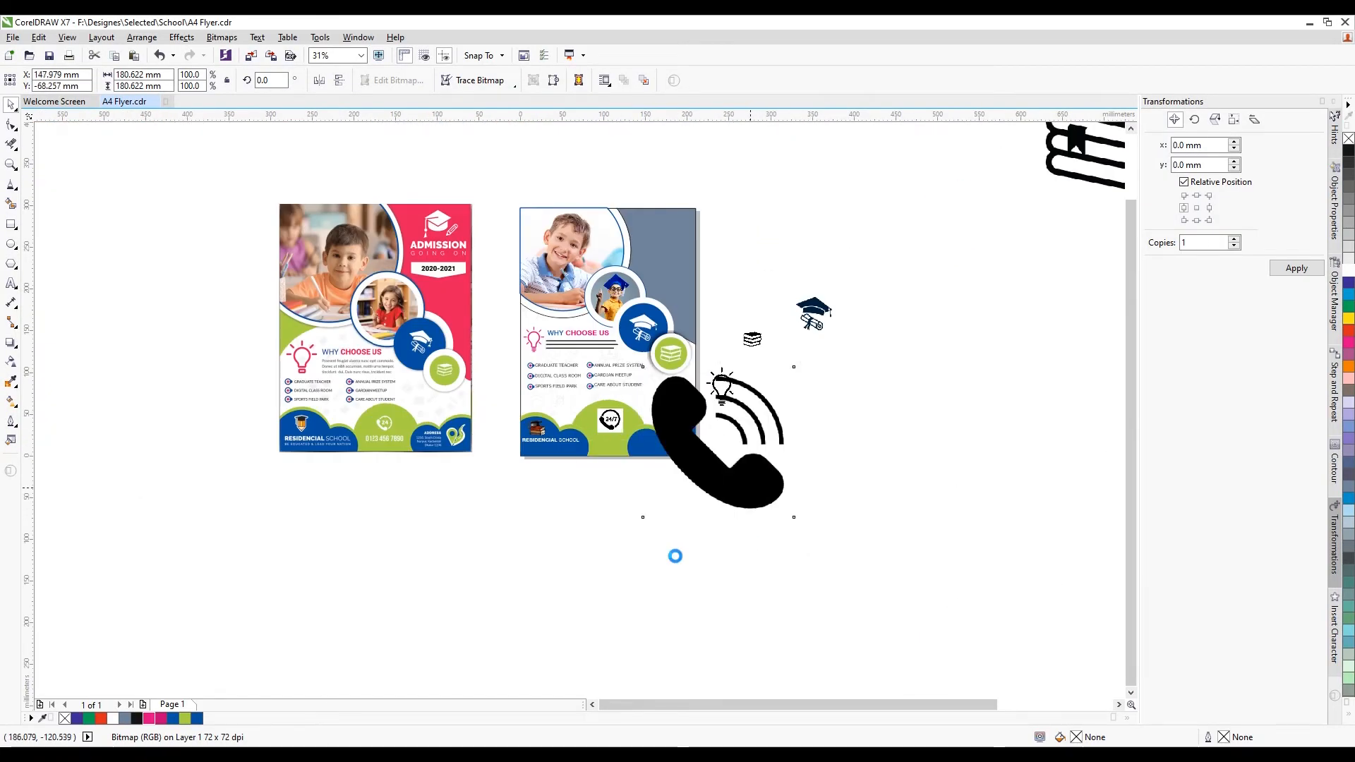
scroll(748, 439, up, 1)
drag(749, 365, 536, 575)
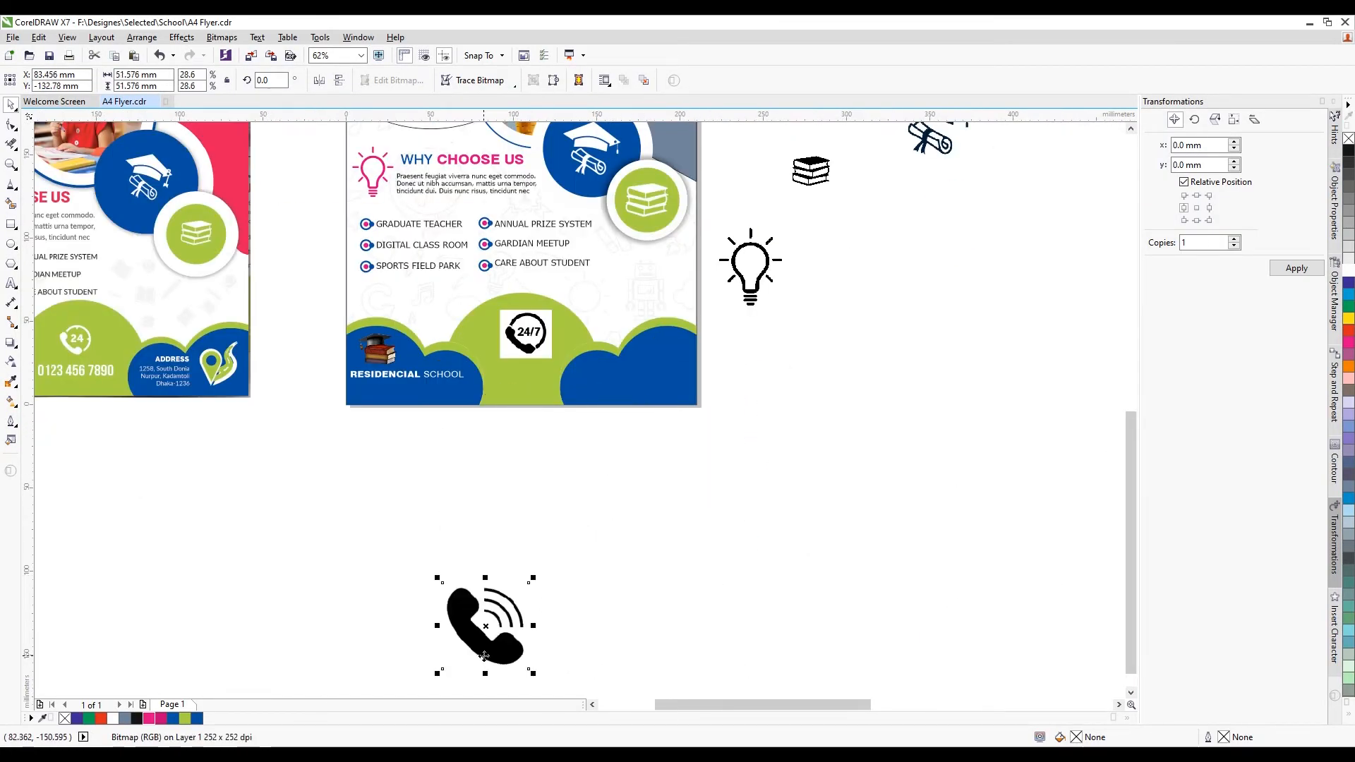
drag(488, 621, 488, 510)
right_click(488, 530)
mouse_move(558, 208)
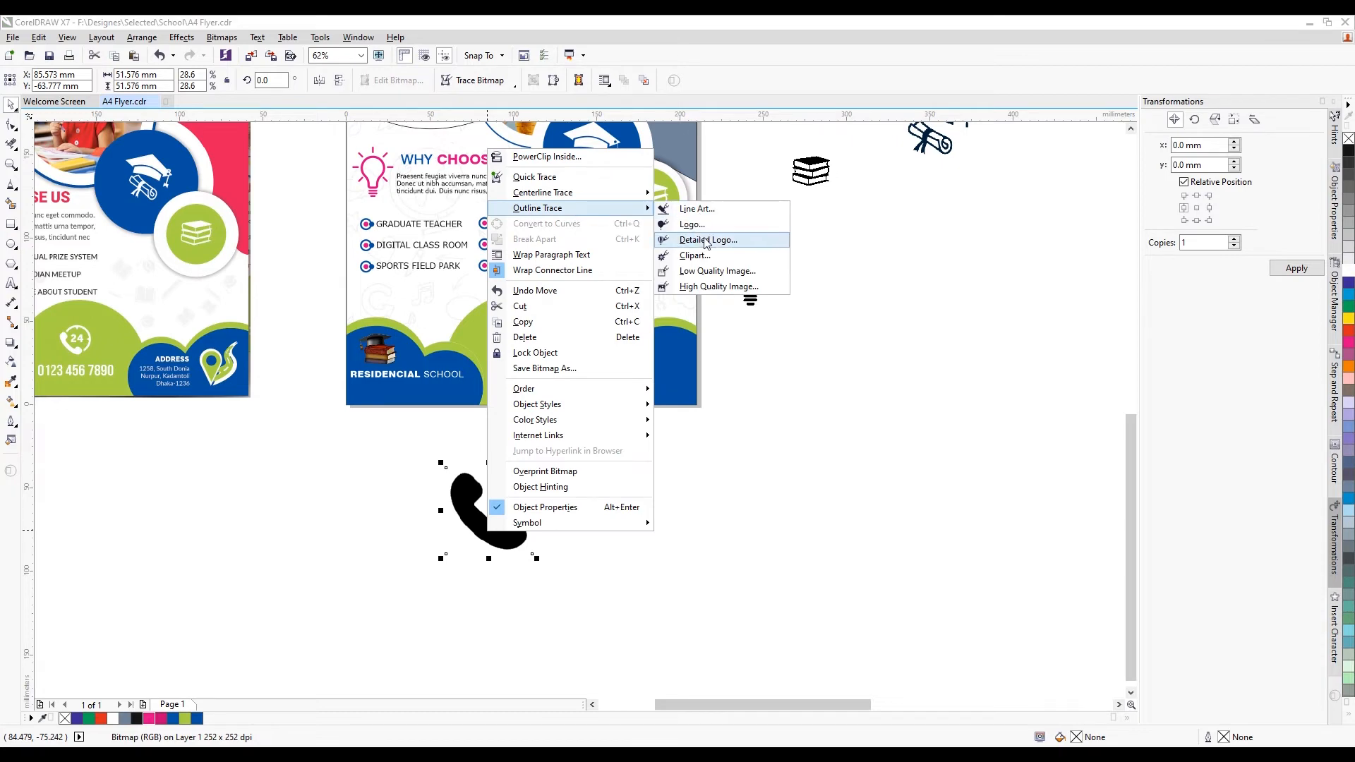
click(713, 254)
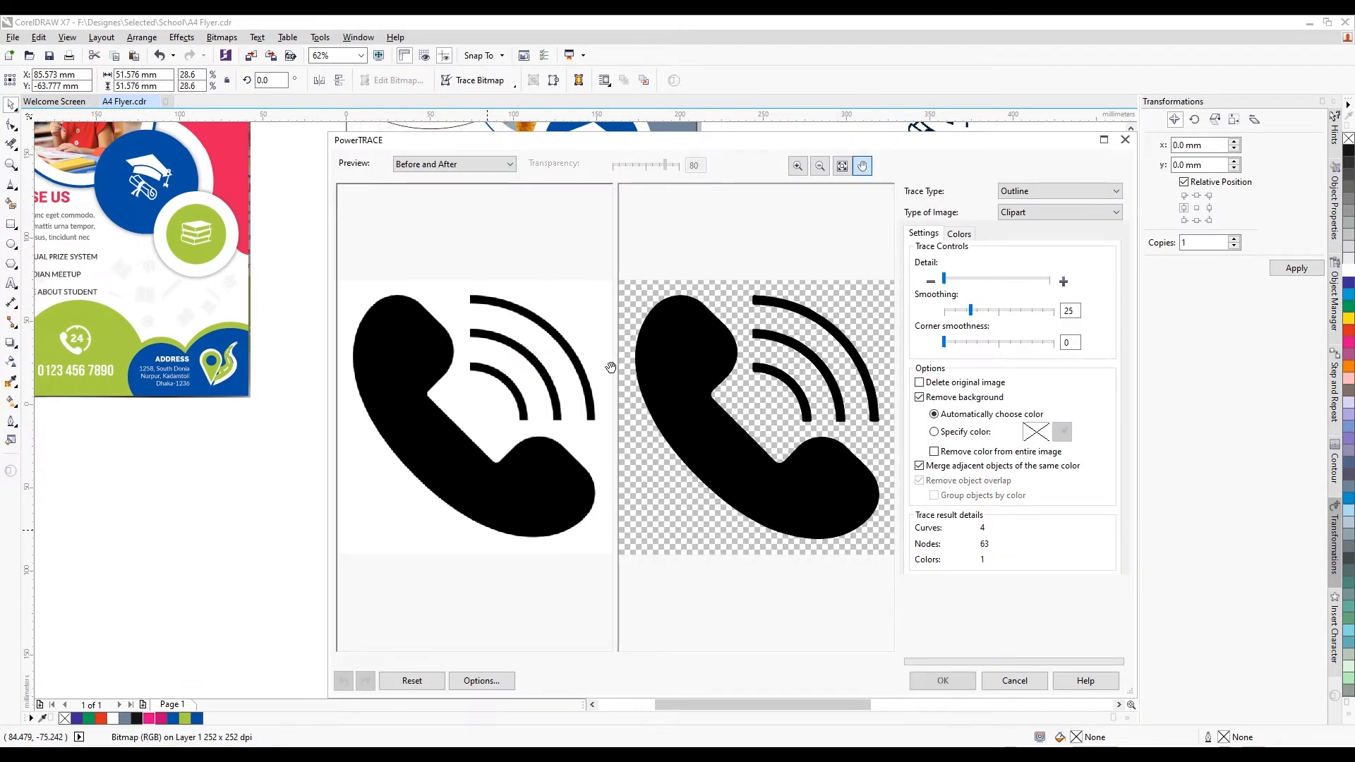
click(944, 681)
drag(514, 532, 627, 487)
scroll(626, 444, up, 1)
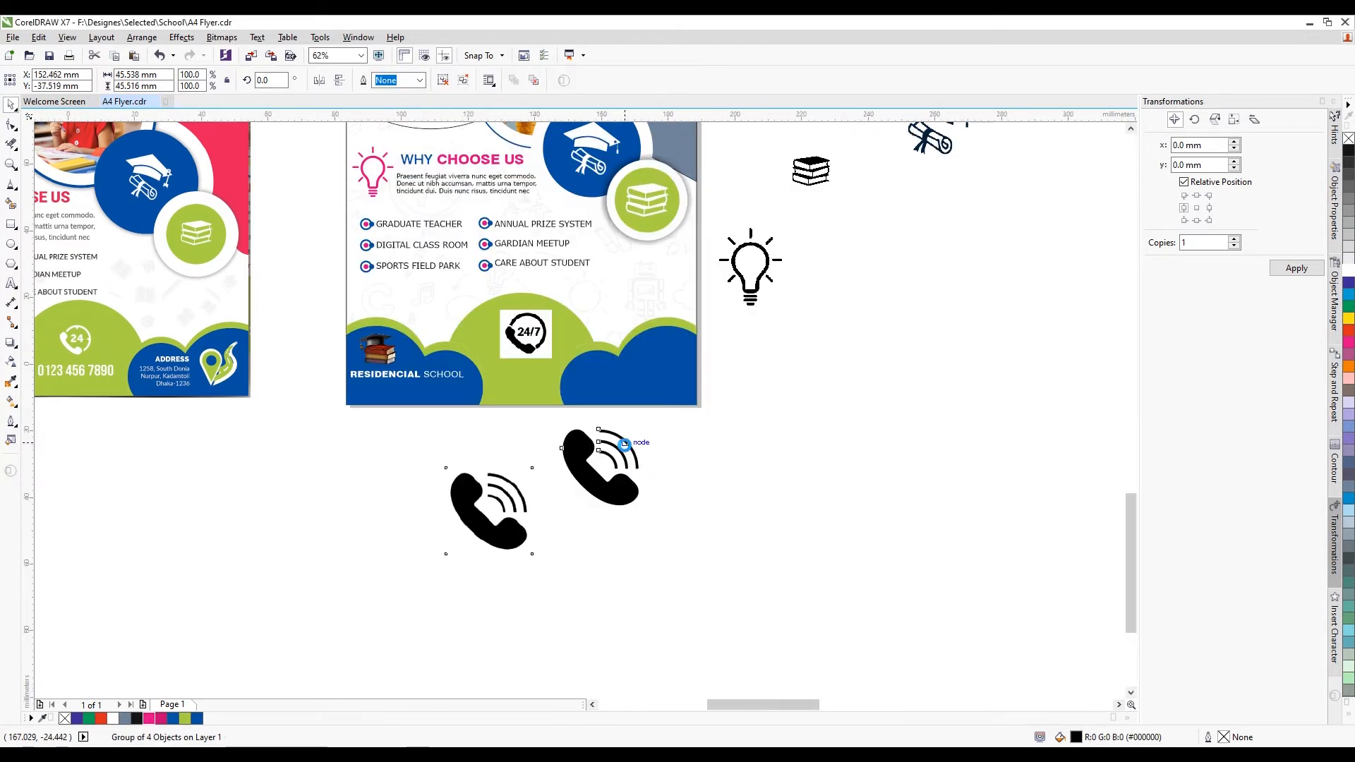
Delete the 24/7 image and put the resized traced phone on the green arch
click(450, 224)
key(Delete)
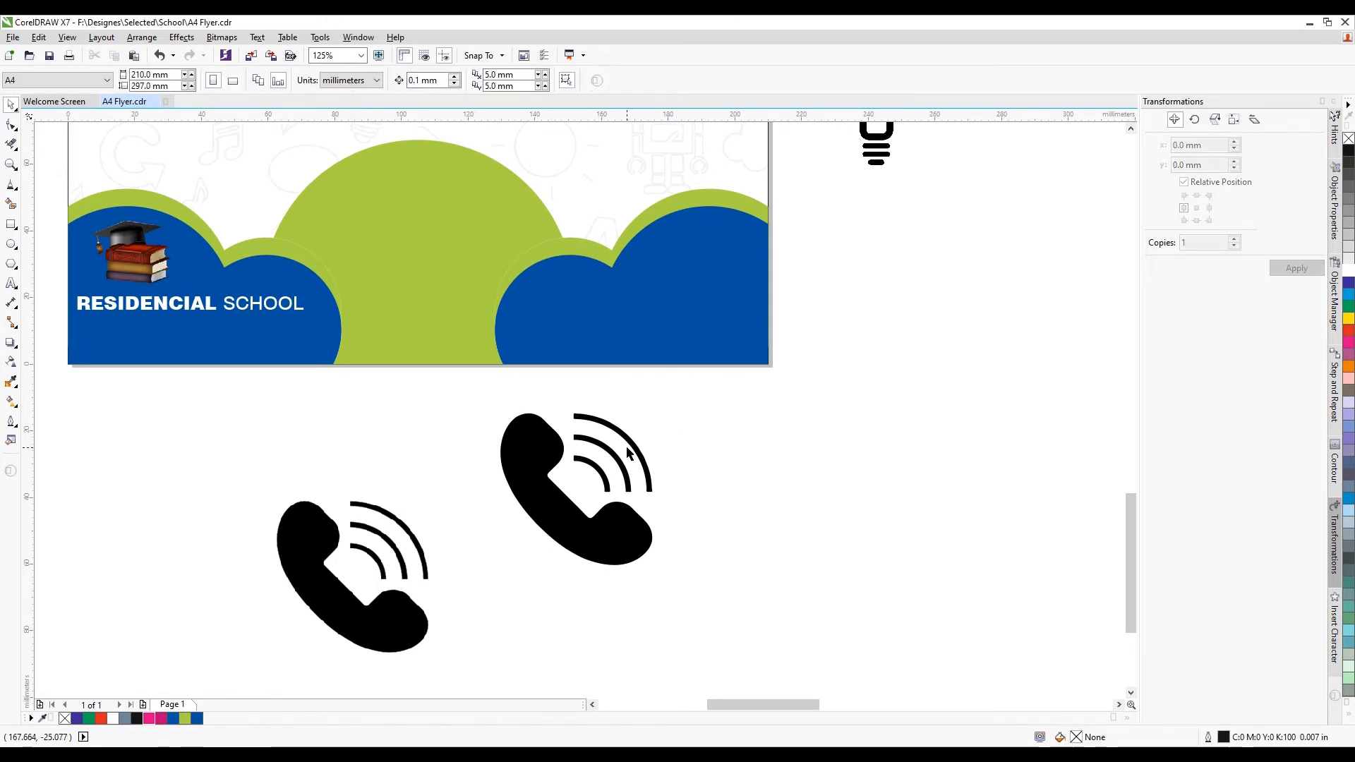
click(644, 459)
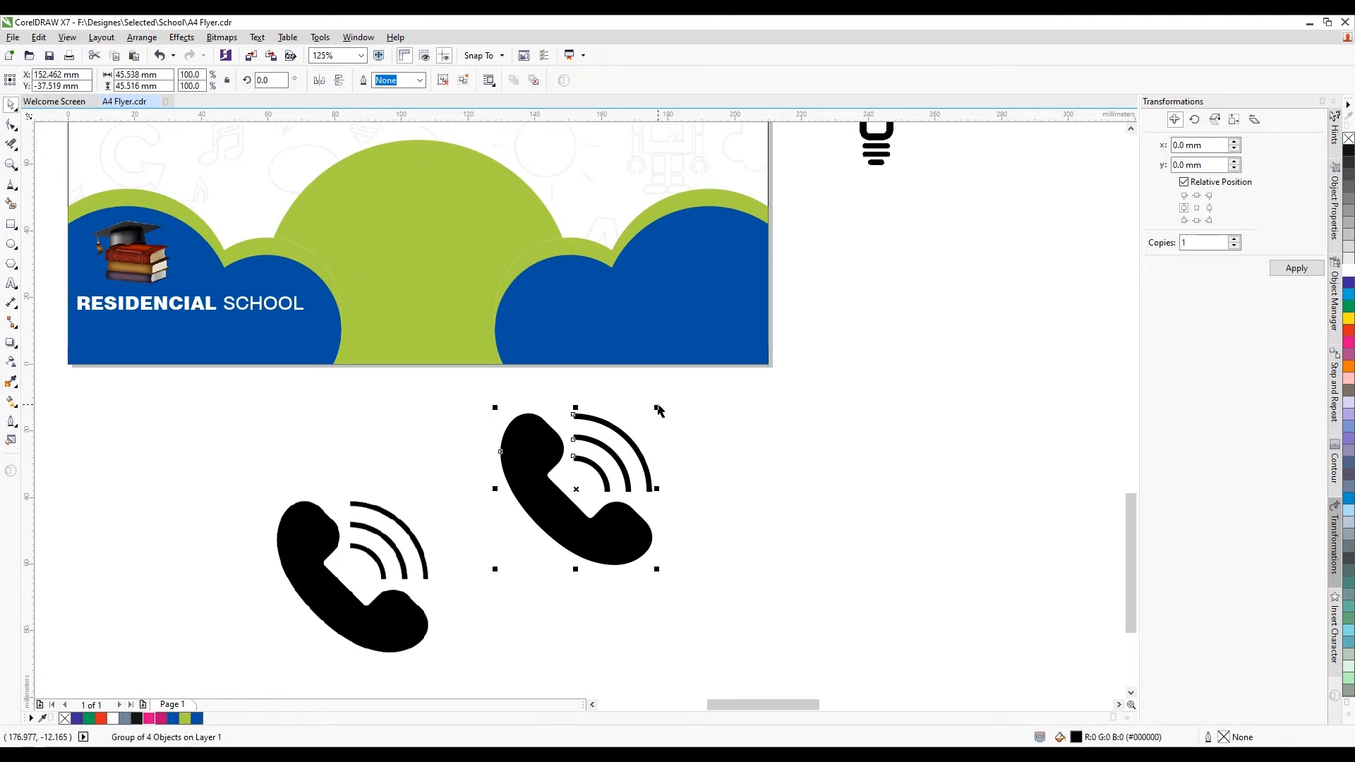
drag(658, 407, 569, 496)
drag(547, 543, 407, 217)
scroll(406, 218, up, 1)
drag(444, 269, 489, 316)
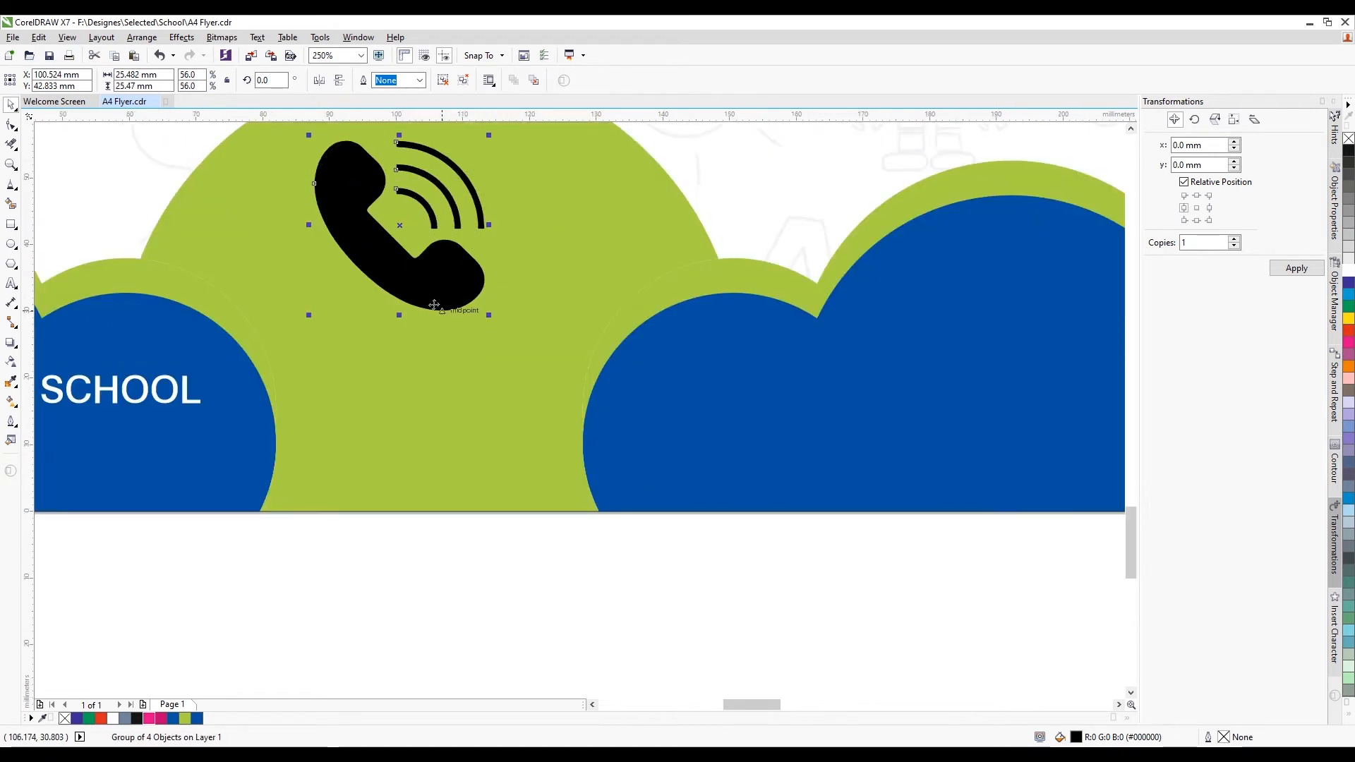
drag(404, 283, 446, 284)
Centre the phone on the green dome, colour it white, and delete the big black phone
scroll(445, 285, down, 1)
shift+click(445, 368)
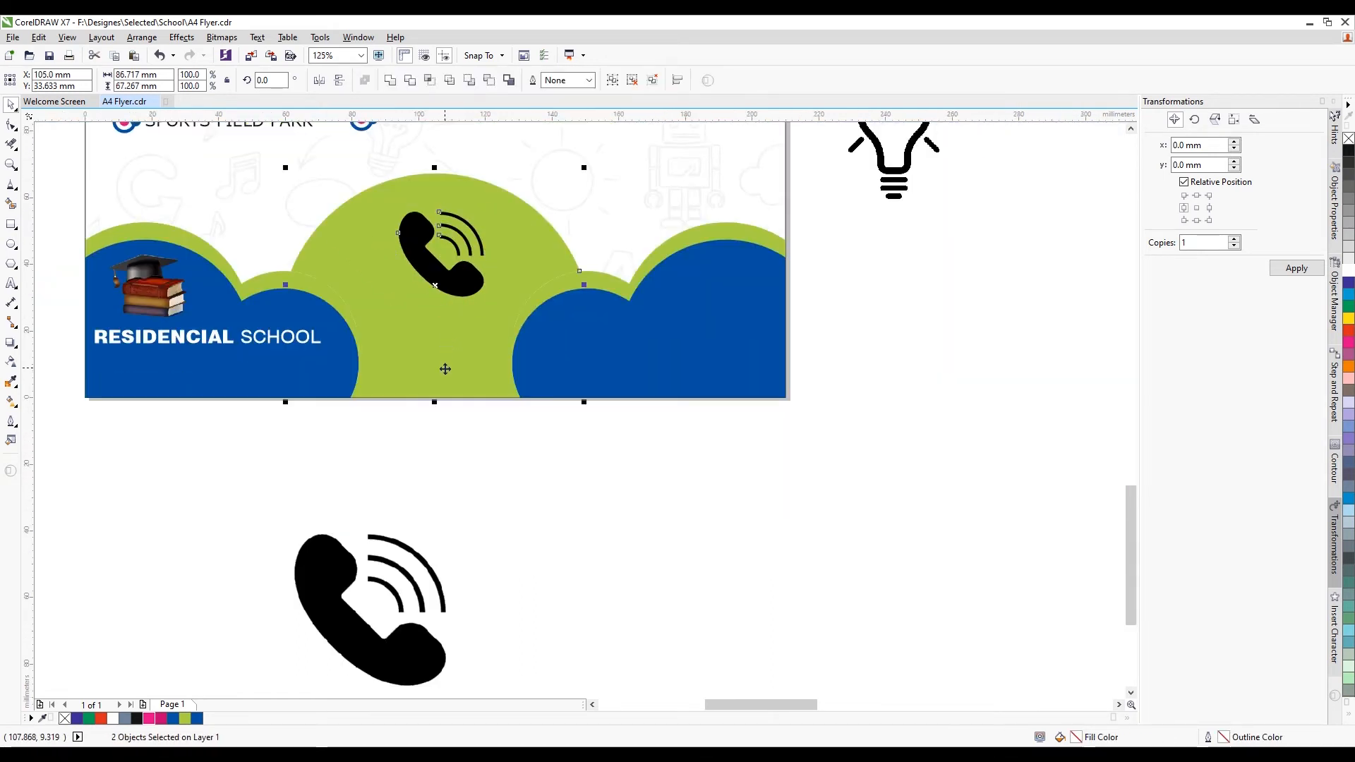
key(c)
click(585, 435)
click(462, 283)
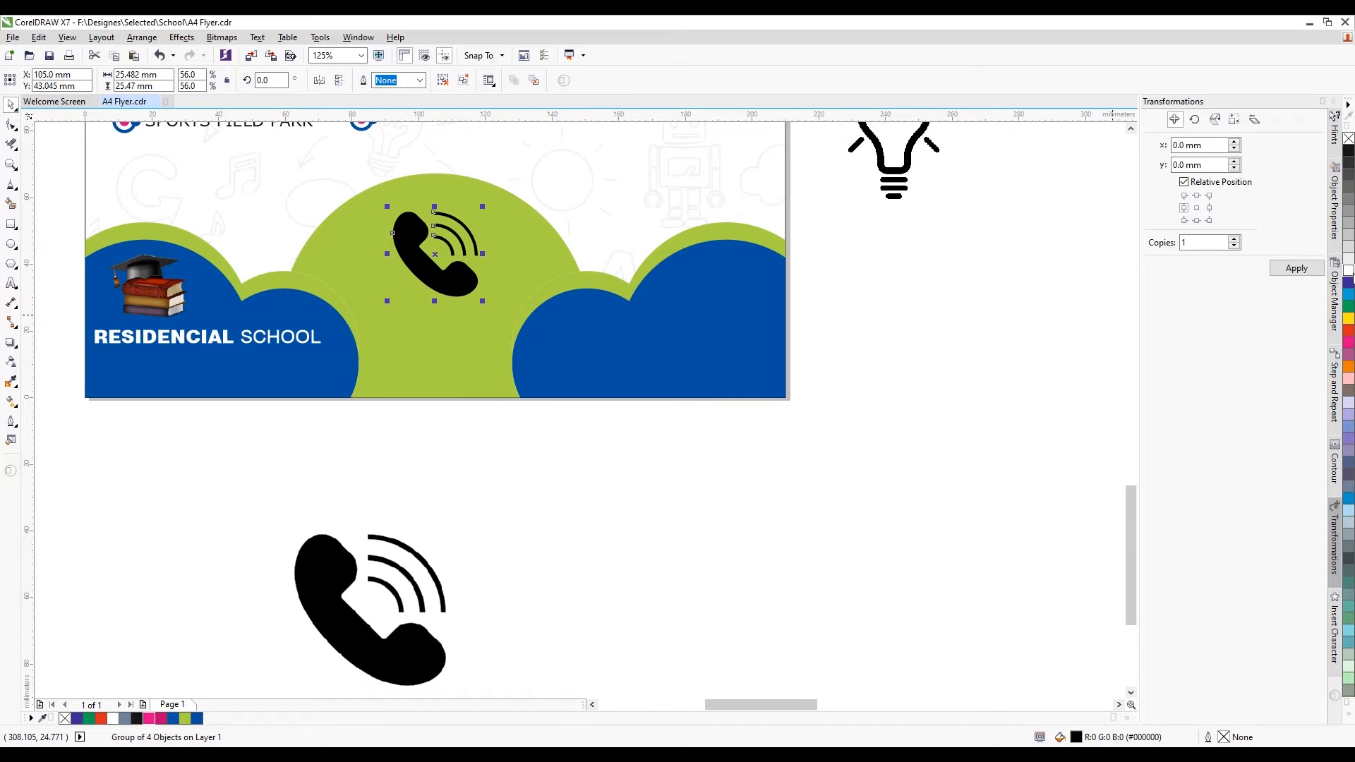
click(1348, 271)
click(434, 635)
key(Delete)
Type the school's phone number below the flyers and set it in Swis721 Cn BT Bold
scroll(377, 420, down, 1)
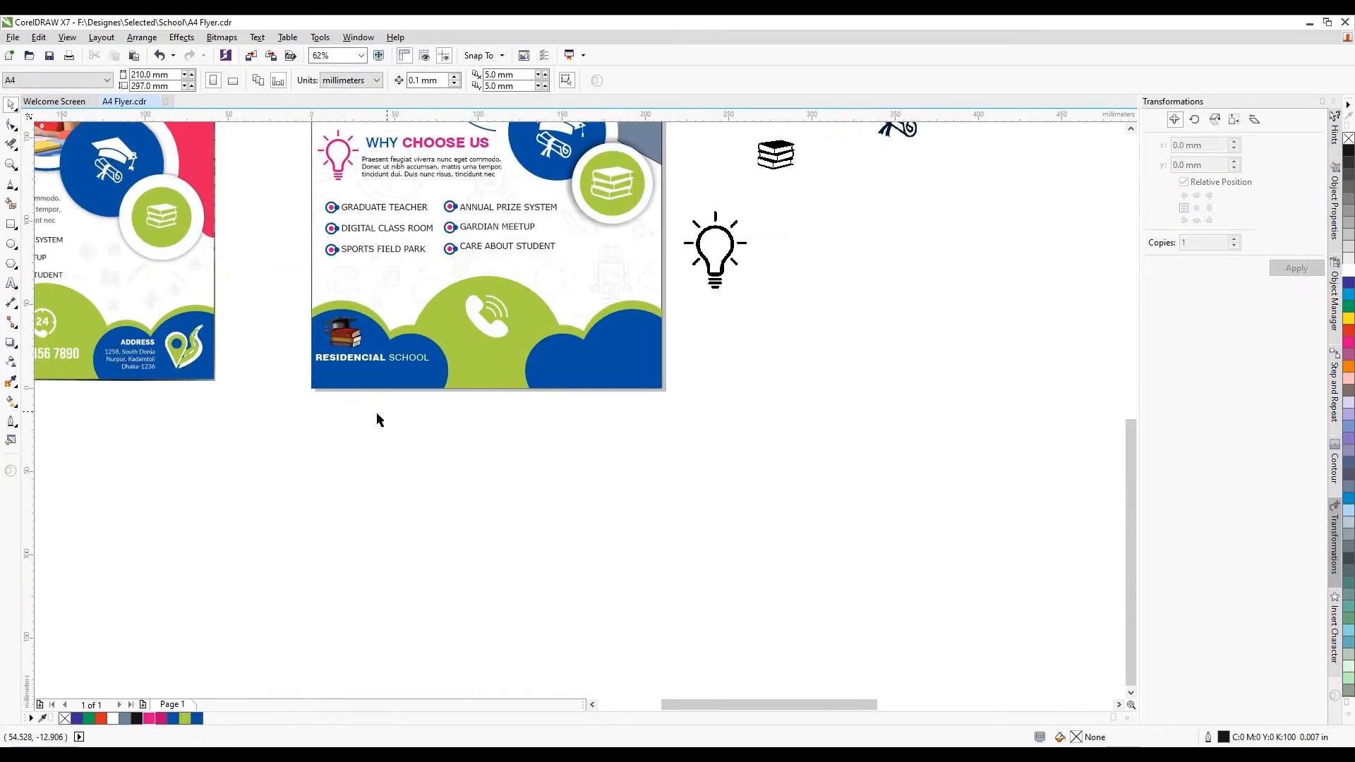
scroll(377, 420, down, 1)
scroll(239, 379, up, 2)
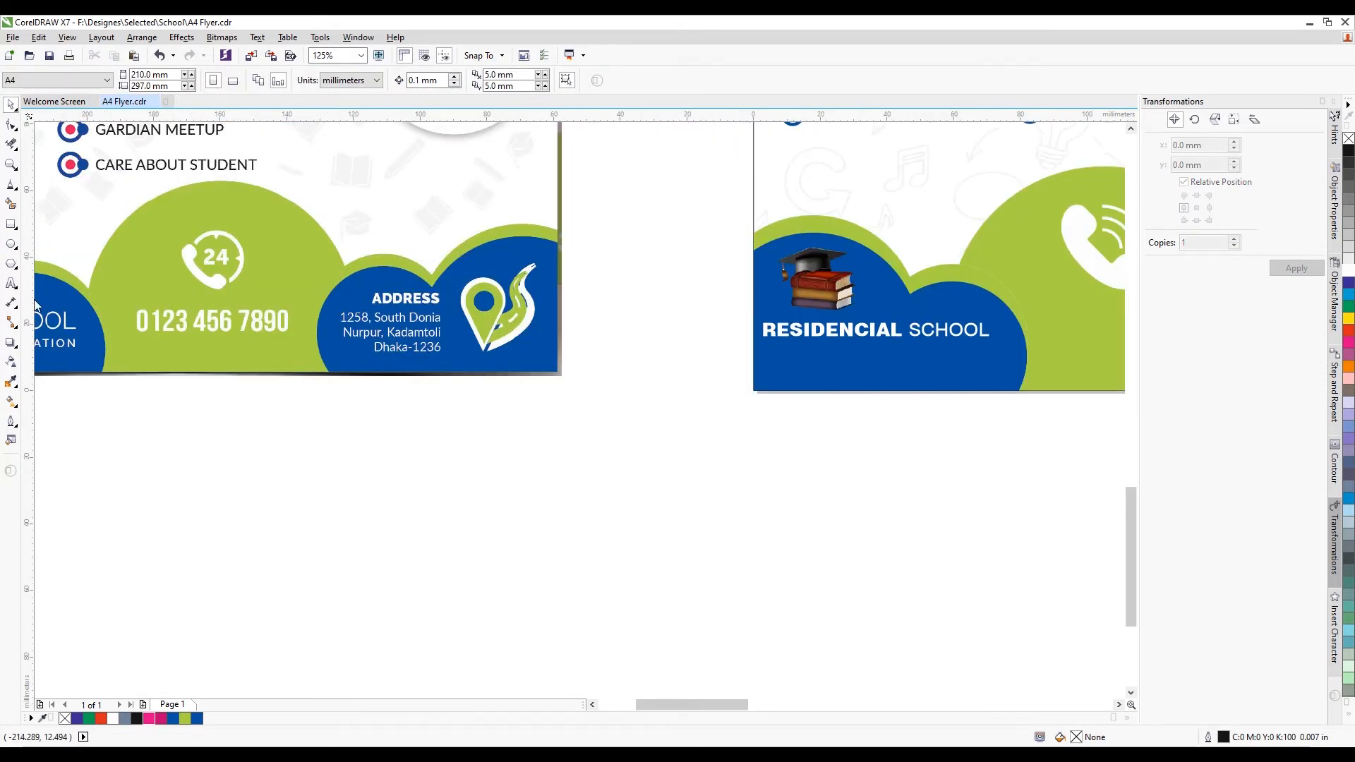
click(11, 283)
click(195, 429)
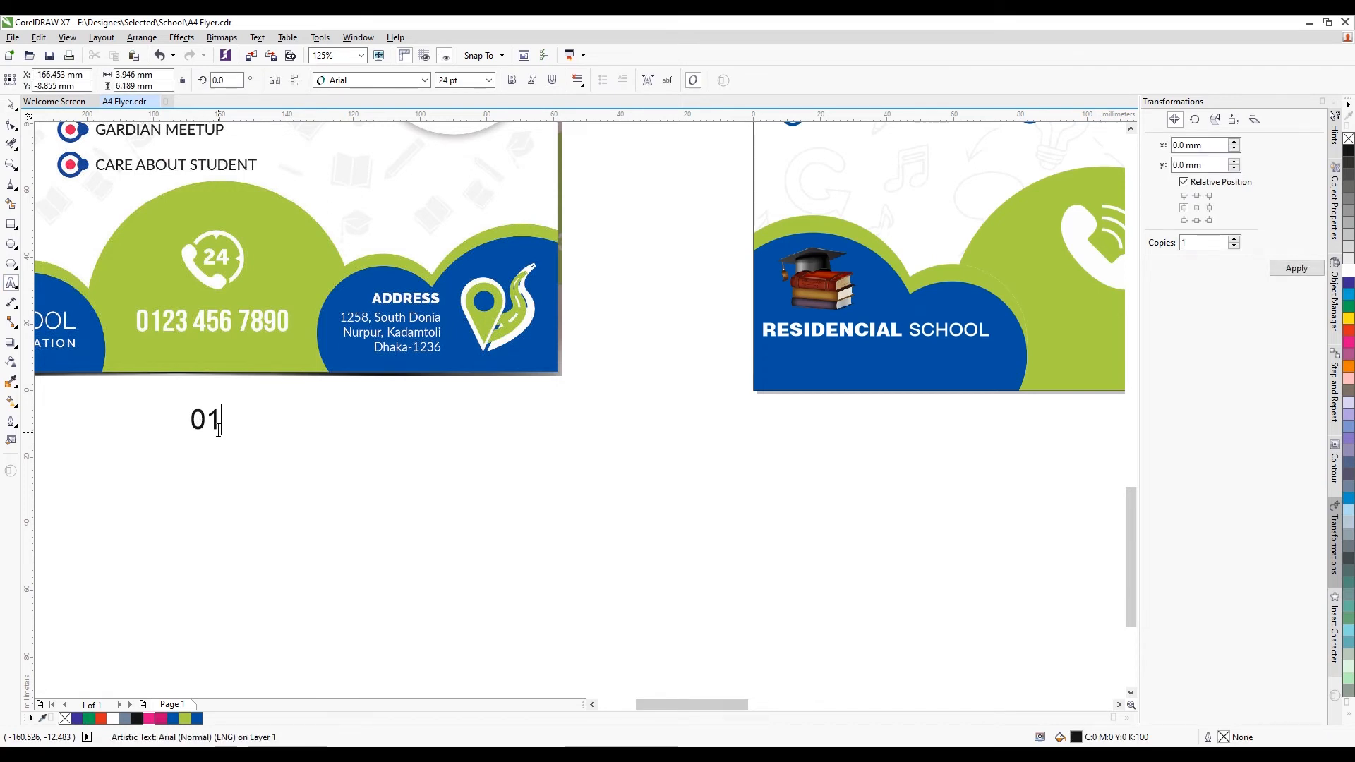
text(0123 456 789)
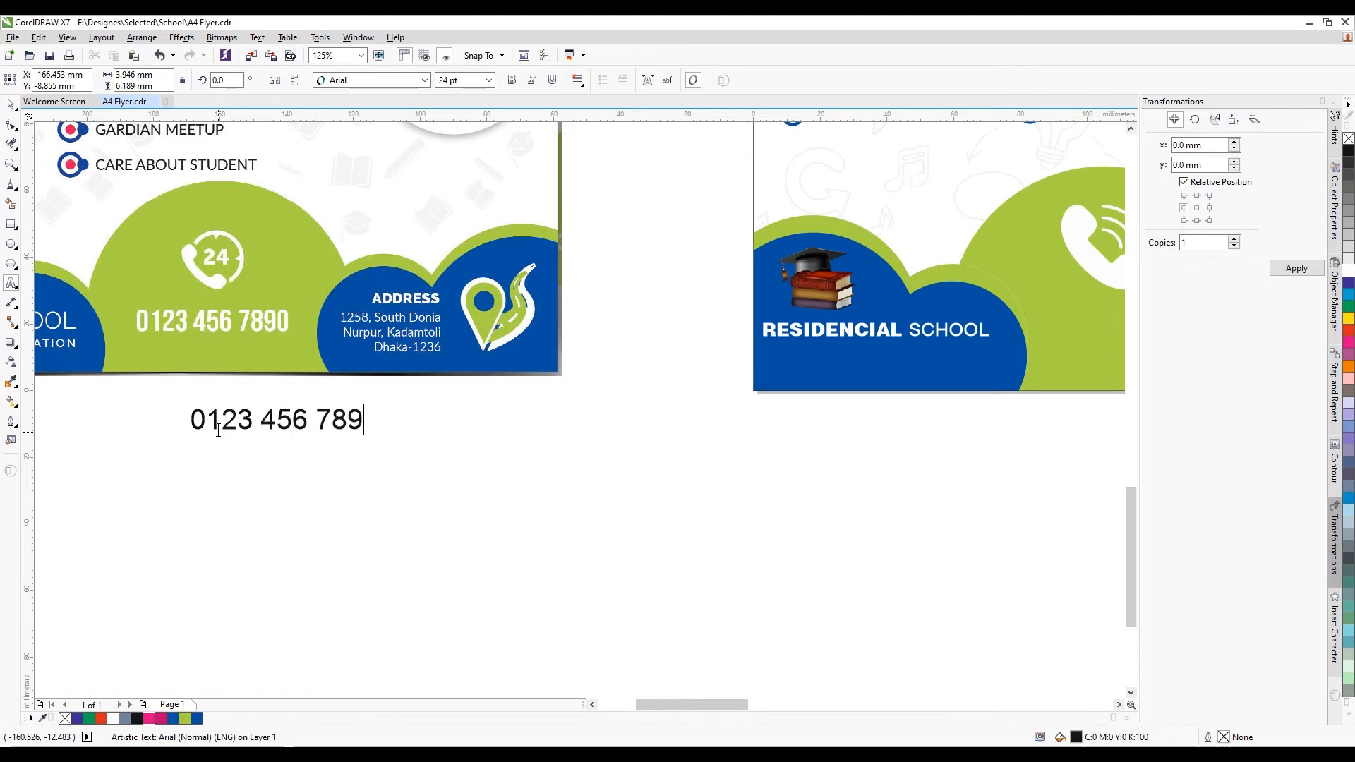
text( 0)
click(215, 427)
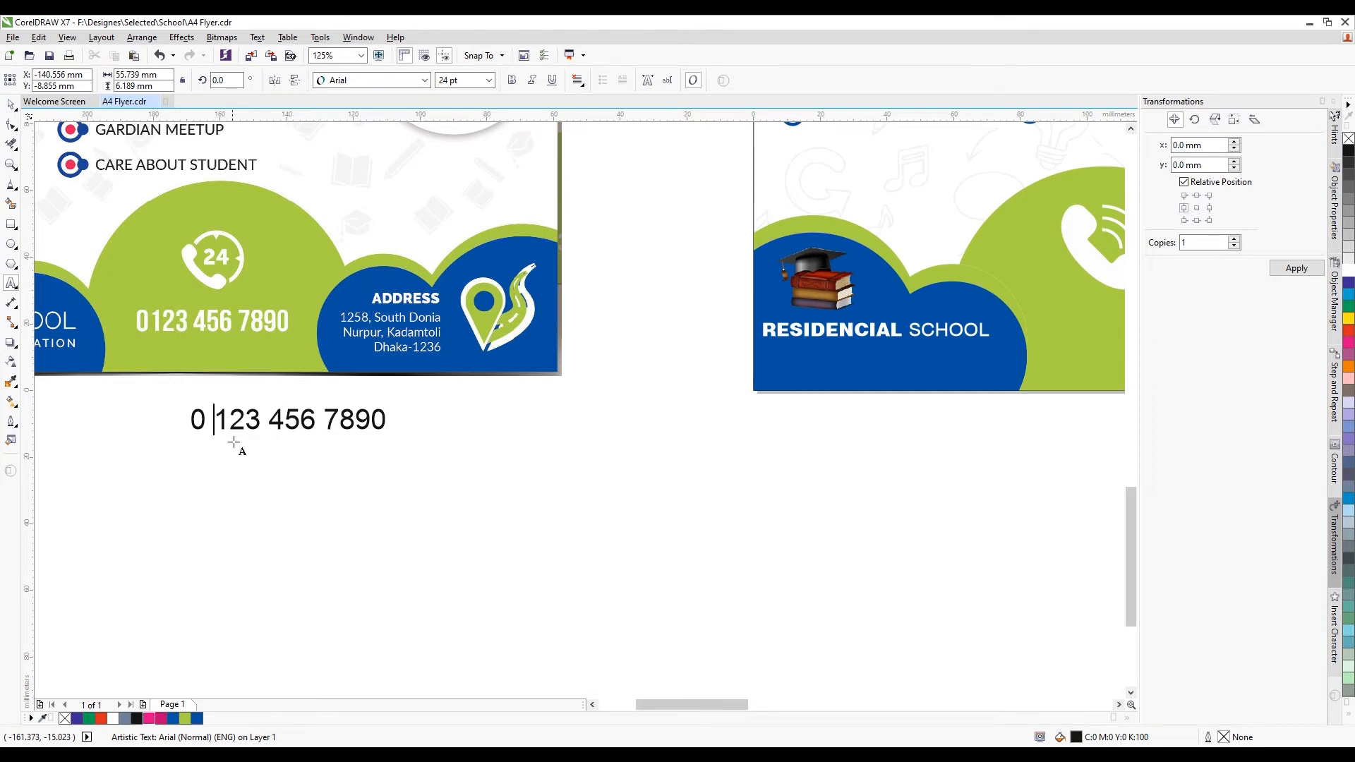
key(ctrl+a)
click(354, 84)
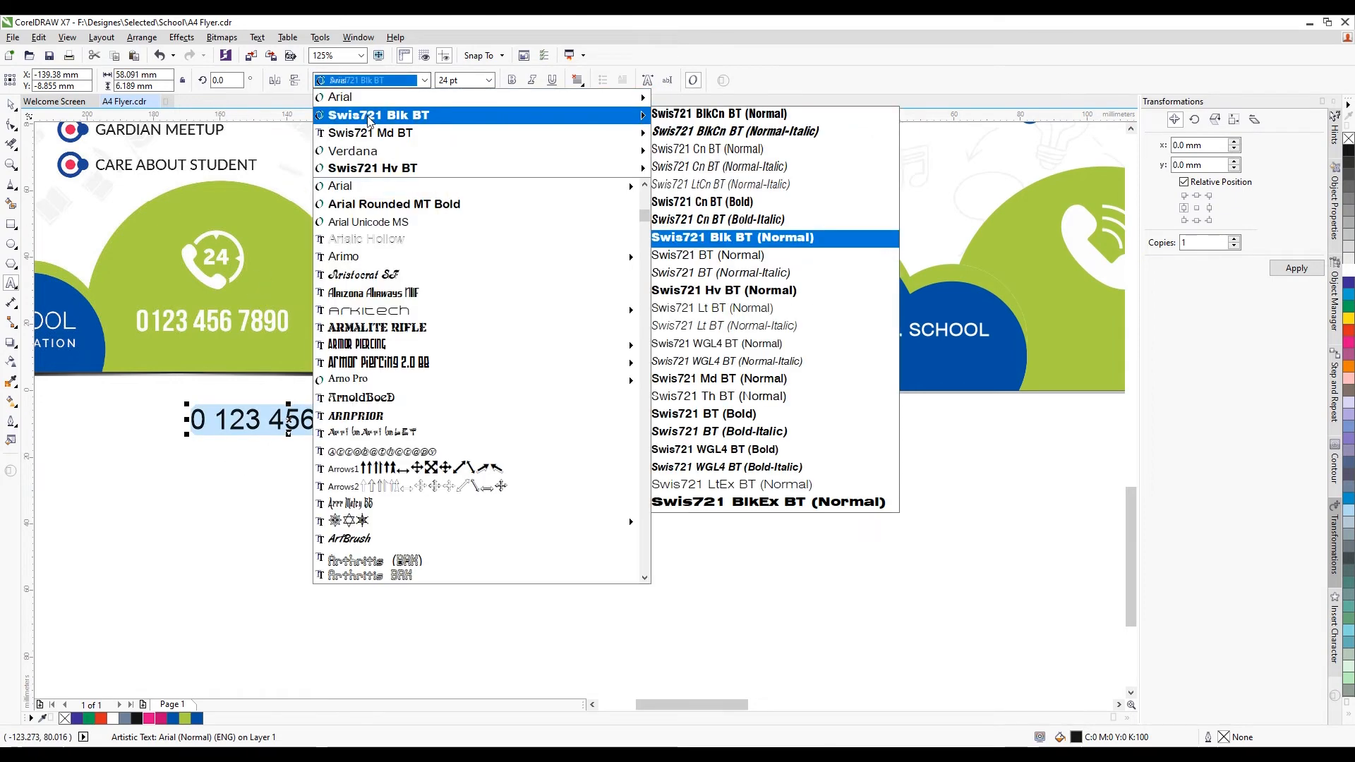
mouse_move(486, 136)
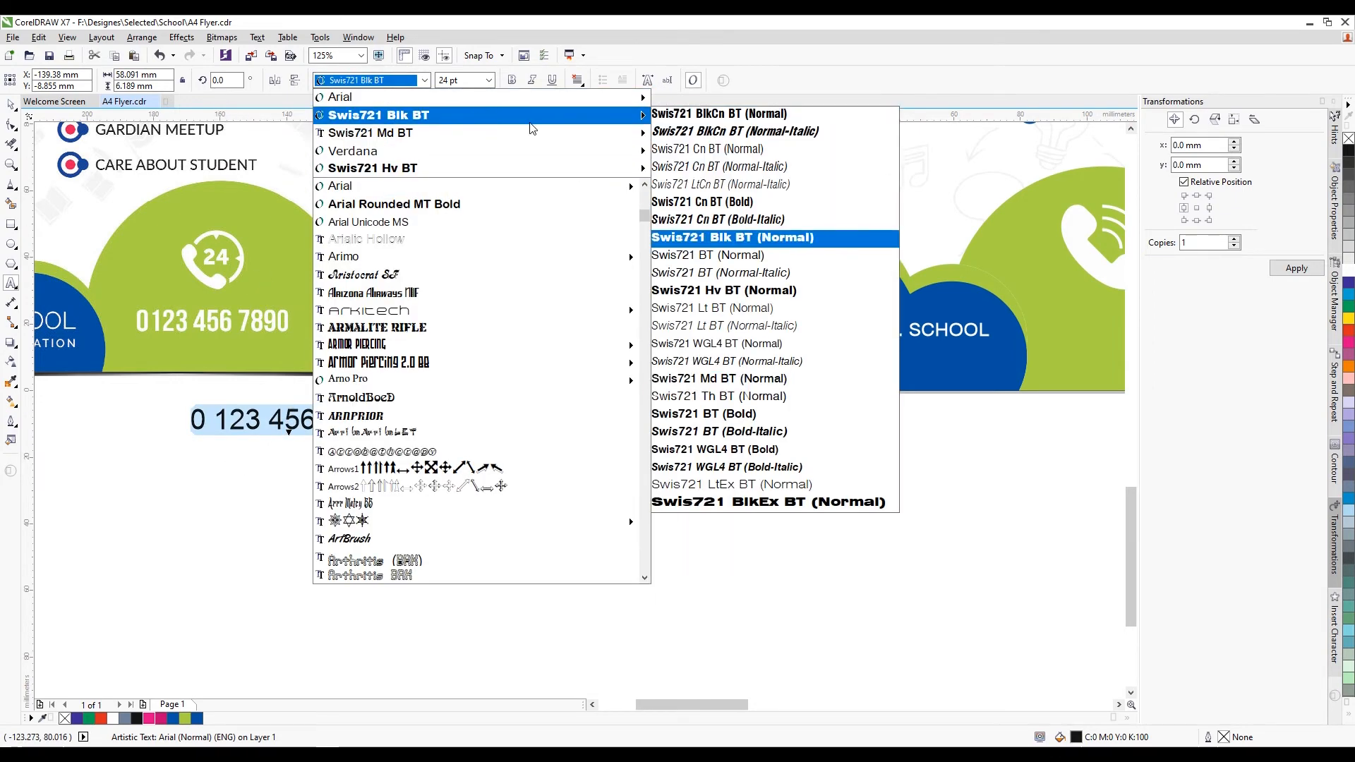
click(702, 166)
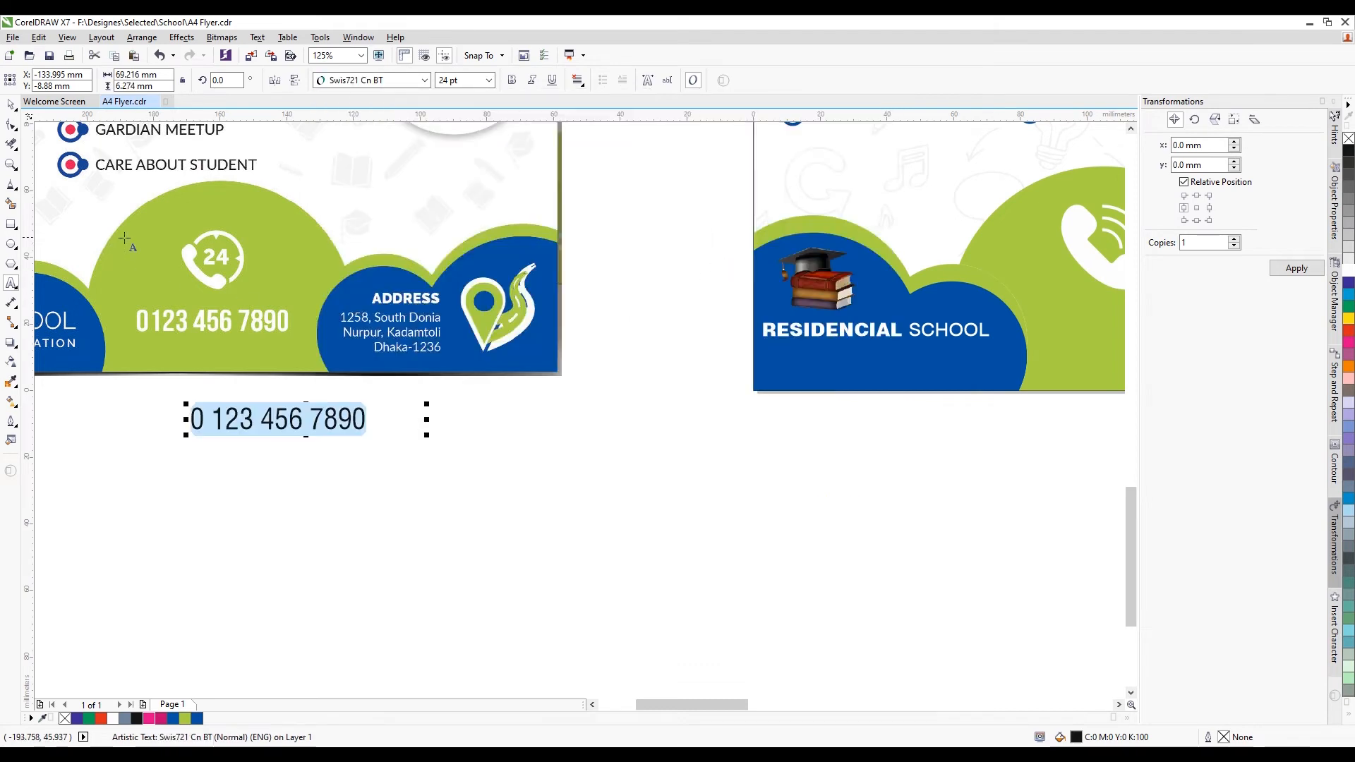
click(510, 81)
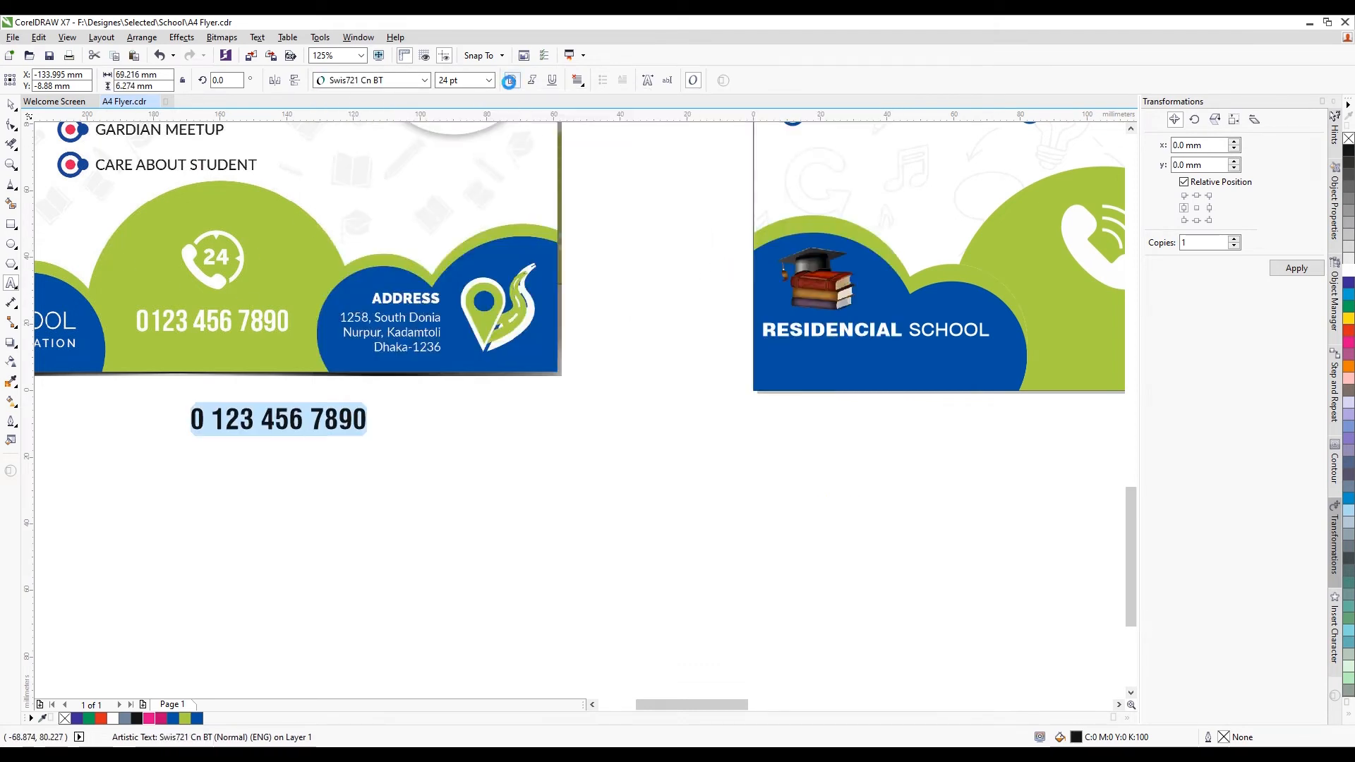
click(10, 104)
Scale the number to about 16.5 pt, place it under the phone icon, and make it white
scroll(144, 356, down, 2)
drag(212, 384, 679, 345)
scroll(679, 345, up, 4)
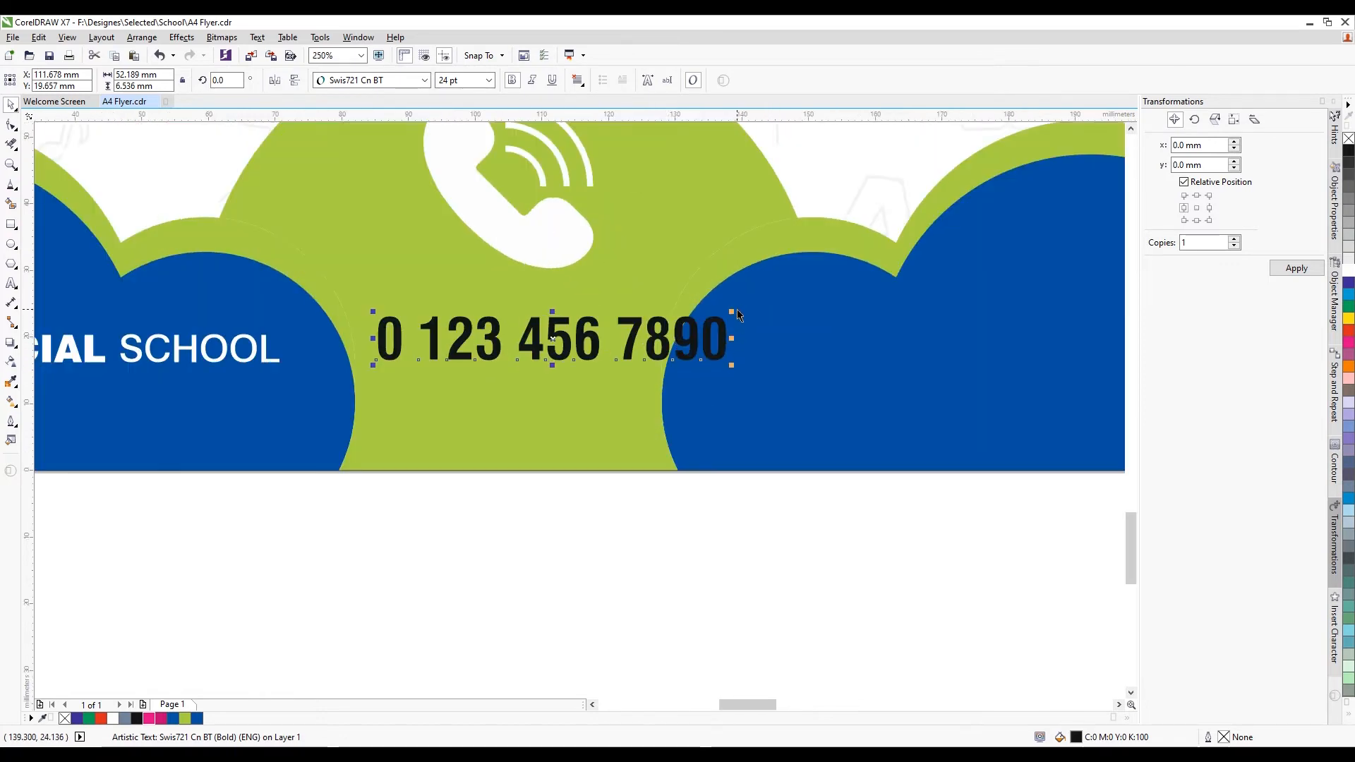
drag(720, 305, 629, 299)
scroll(569, 353, down, 1)
scroll(568, 353, up, 1)
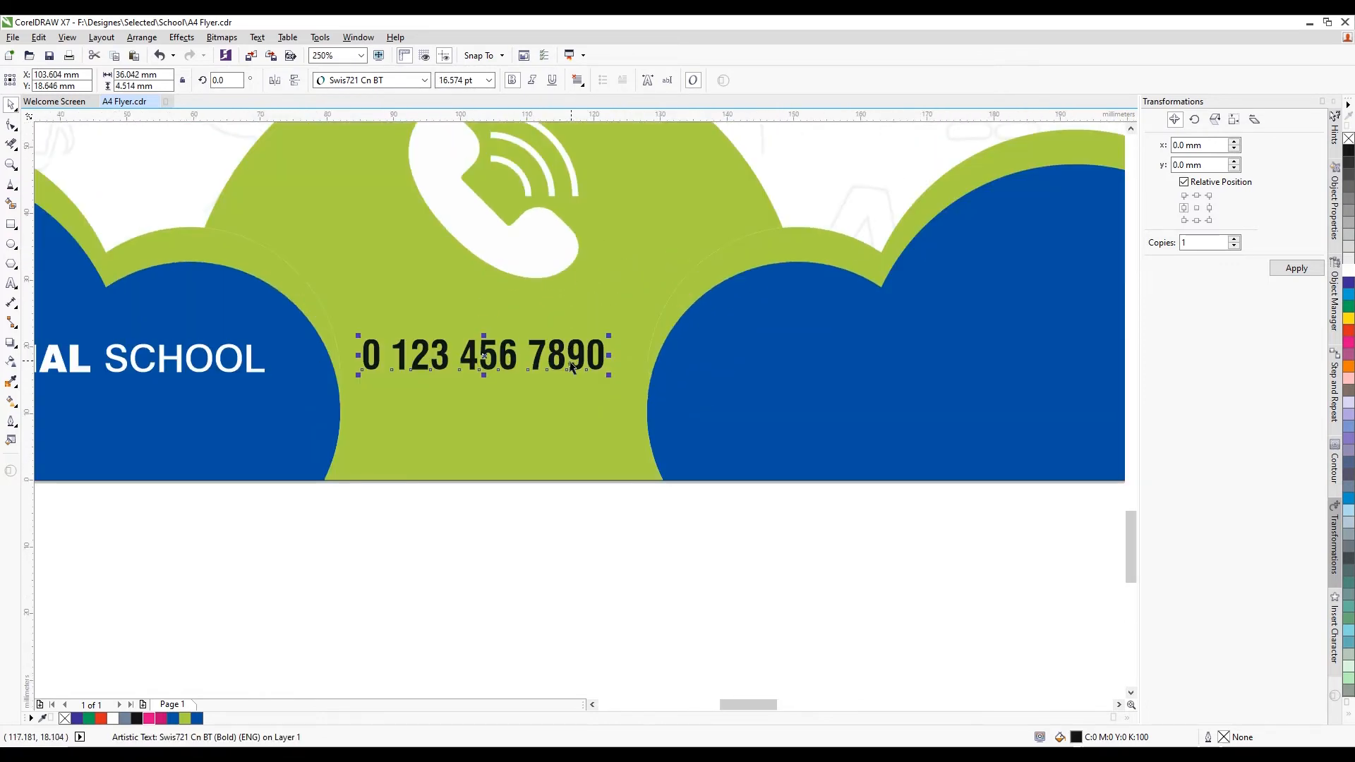
drag(568, 353, 574, 328)
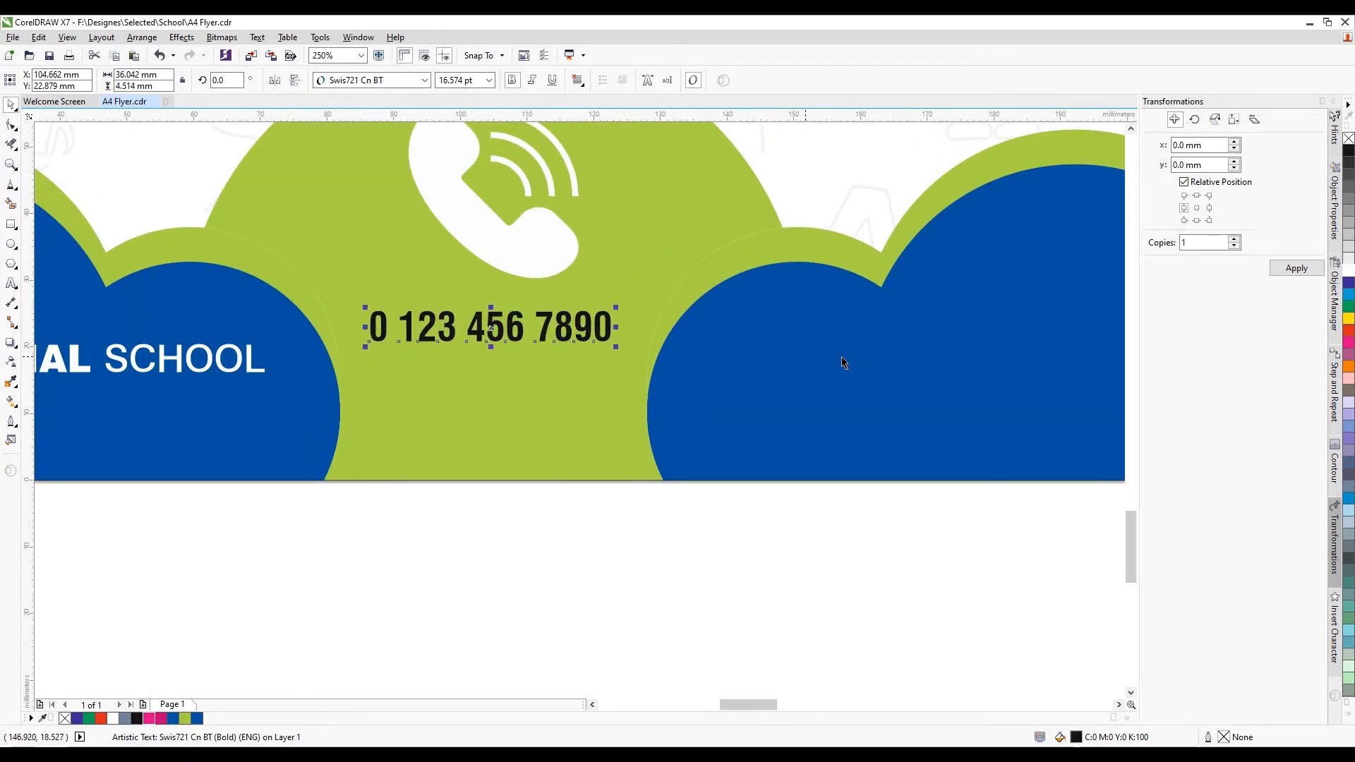
click(1349, 273)
shift+click(556, 414)
Resize the map-pin picture to about 28 mm and trace it as clipart
scroll(306, 530, down, 2)
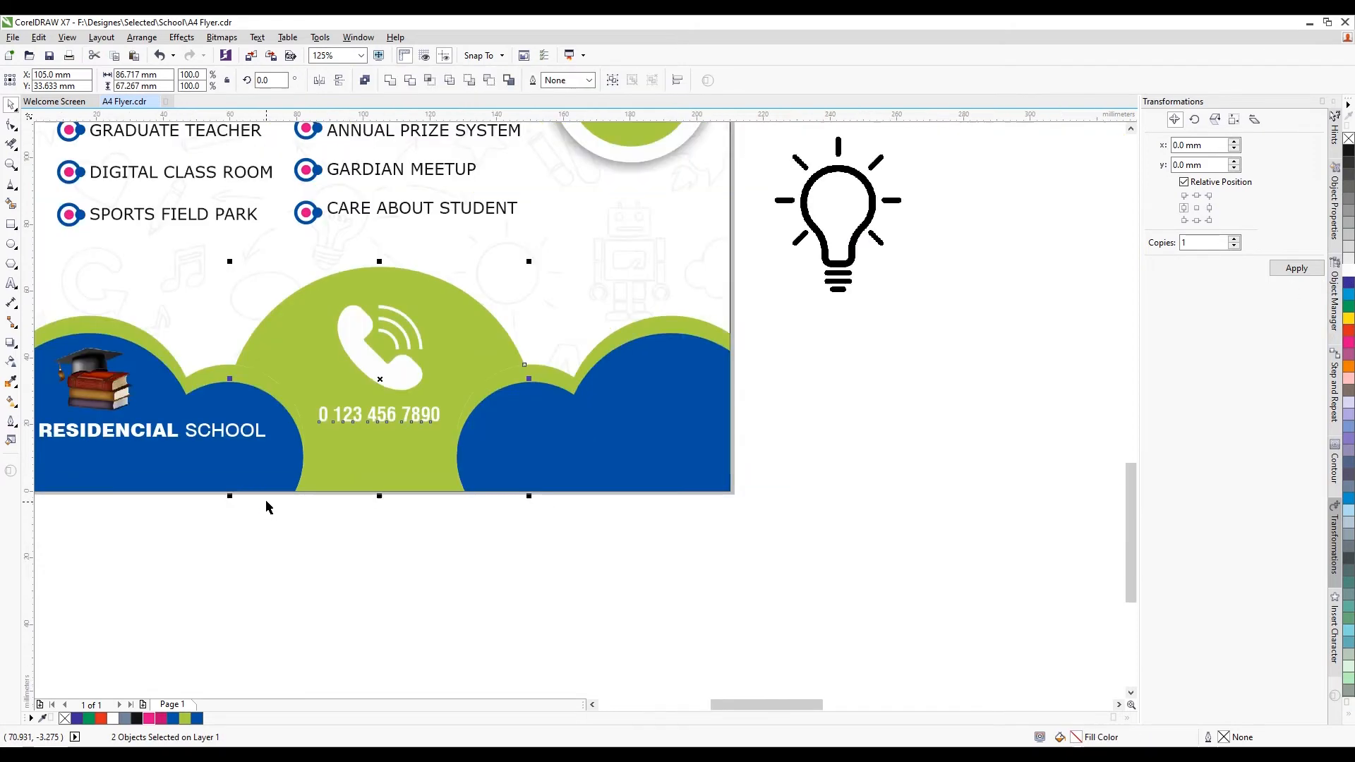
click(265, 499)
scroll(529, 452, down, 2)
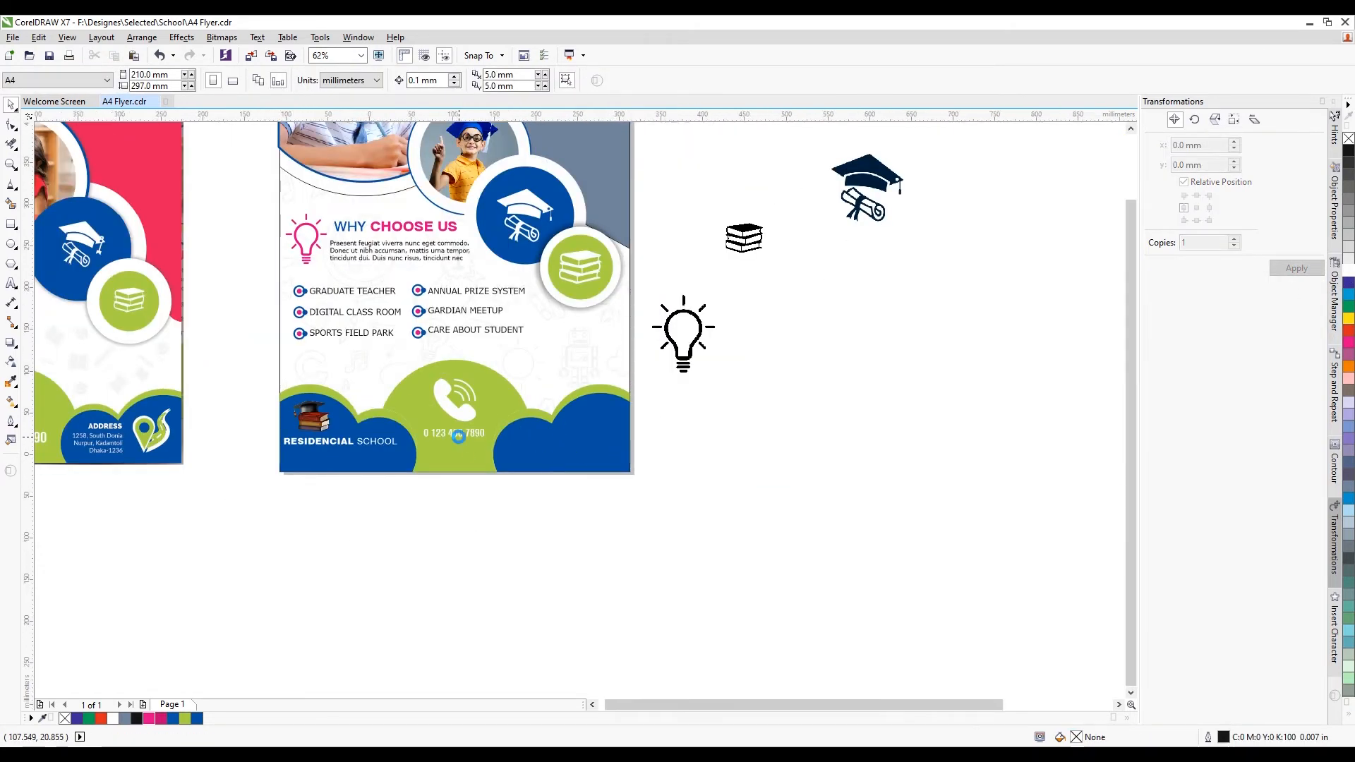
scroll(660, 418, down, 1)
scroll(802, 394, down, 1)
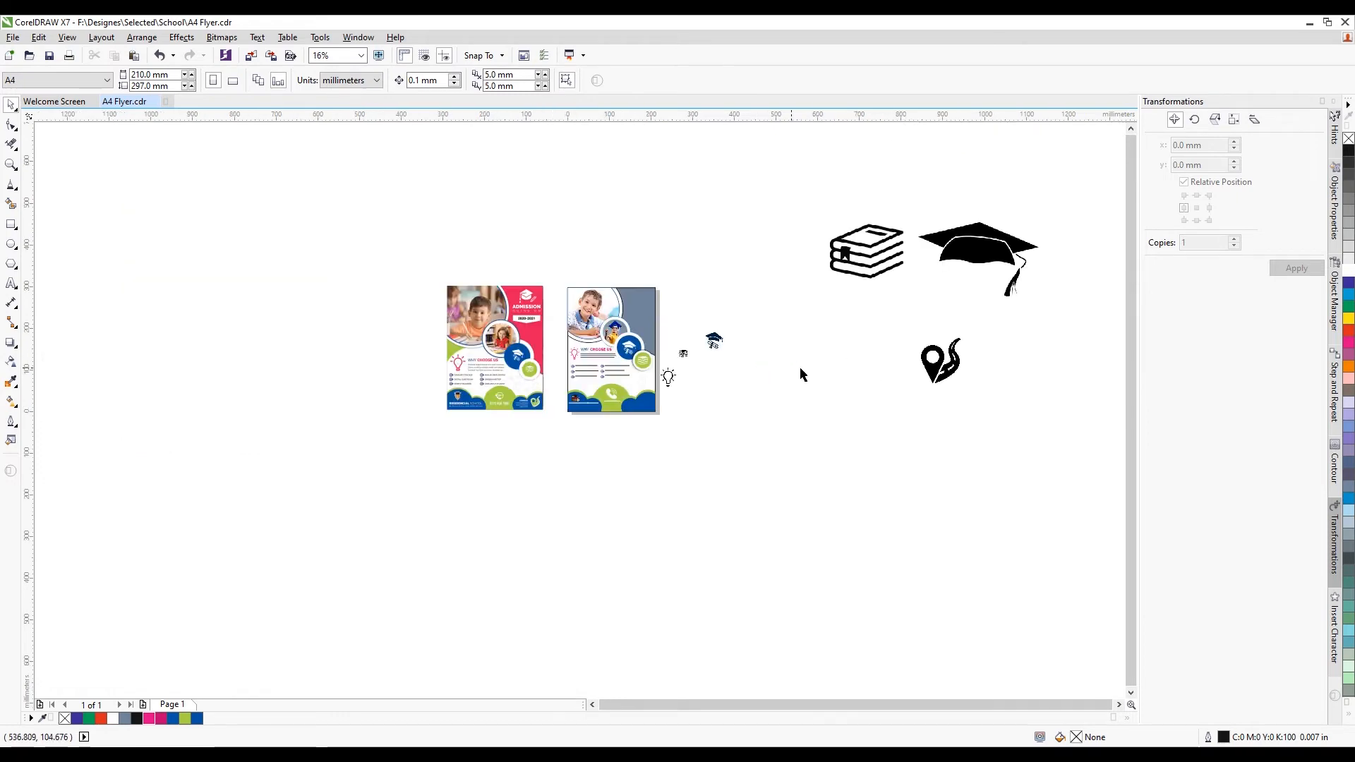
drag(946, 350, 684, 402)
scroll(683, 402, up, 2)
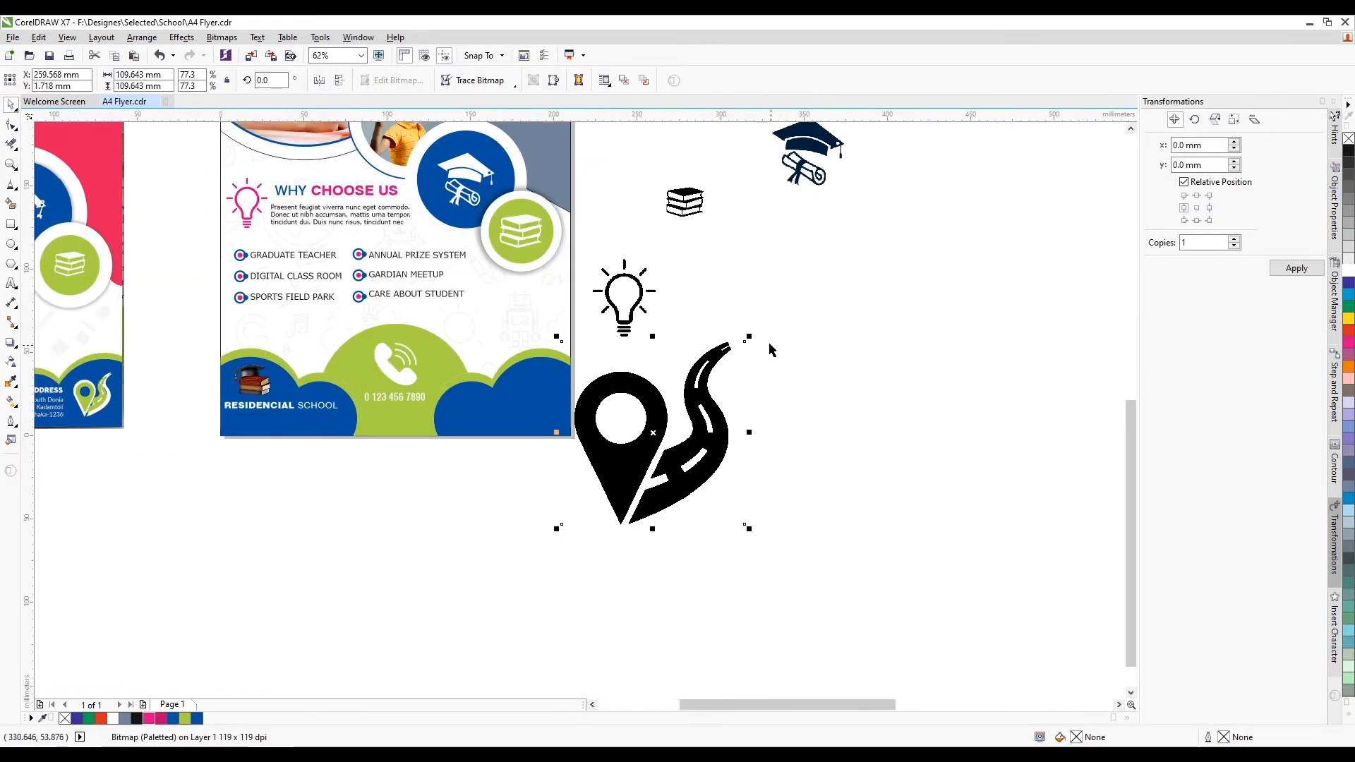
drag(750, 337, 536, 497)
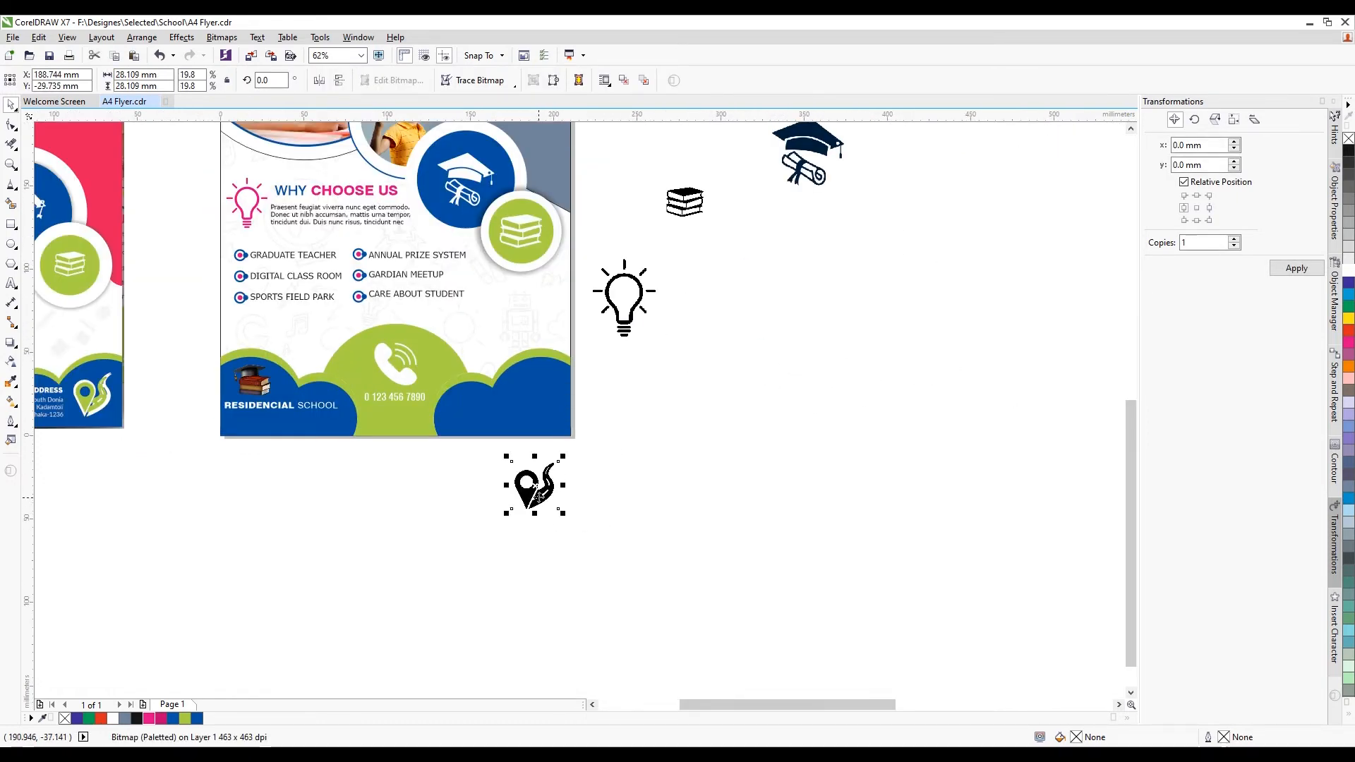
scroll(537, 497, up, 1)
right_click(540, 500)
mouse_move(669, 177)
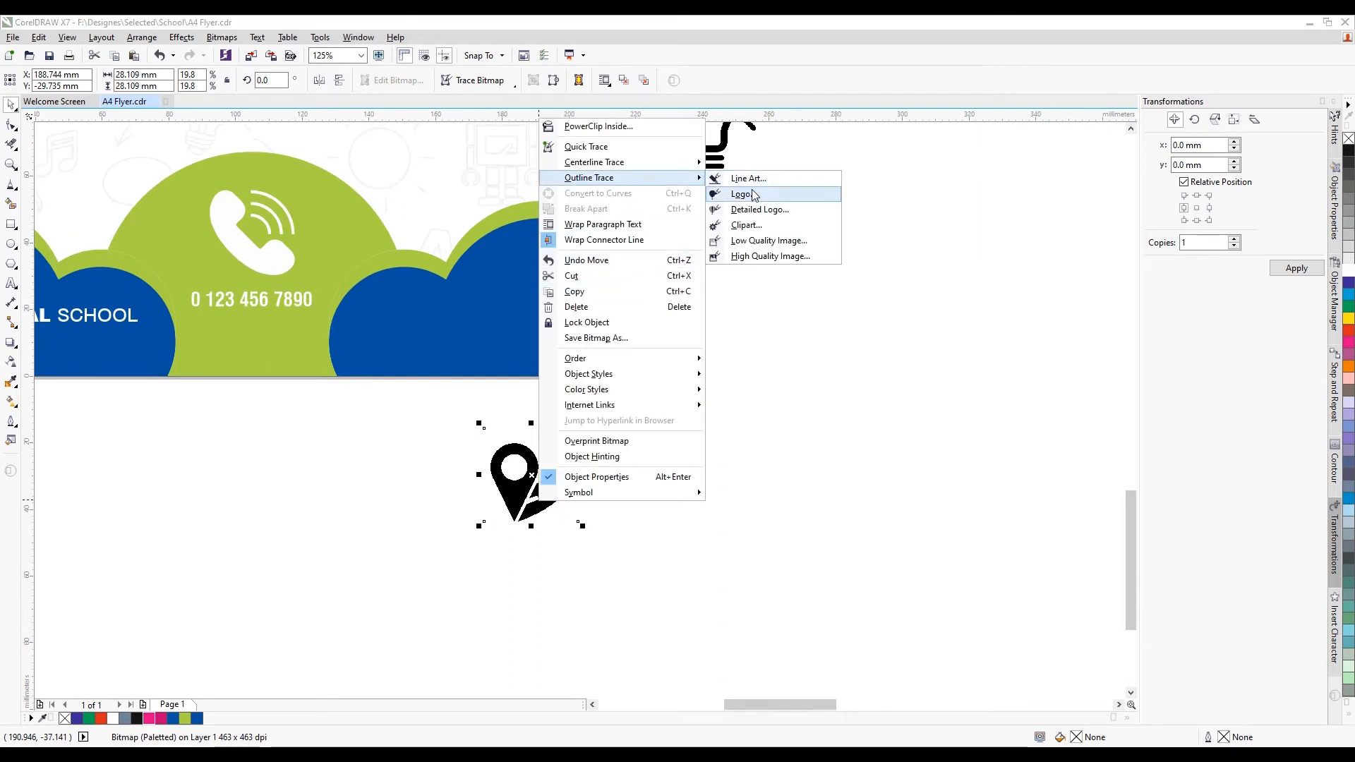
click(754, 227)
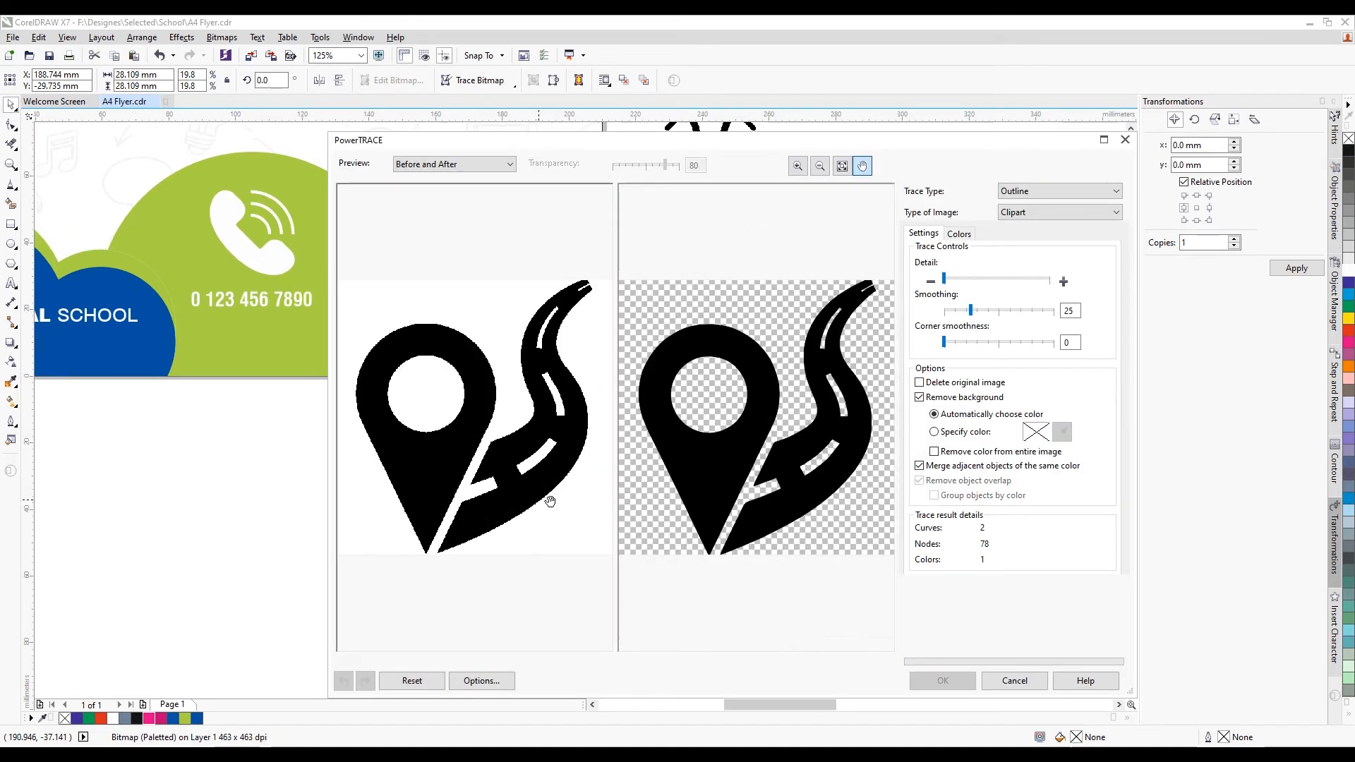
click(943, 681)
Place the traced pin on the blue circle at about 118% and colour it the footer's green
scroll(669, 550, down, 1)
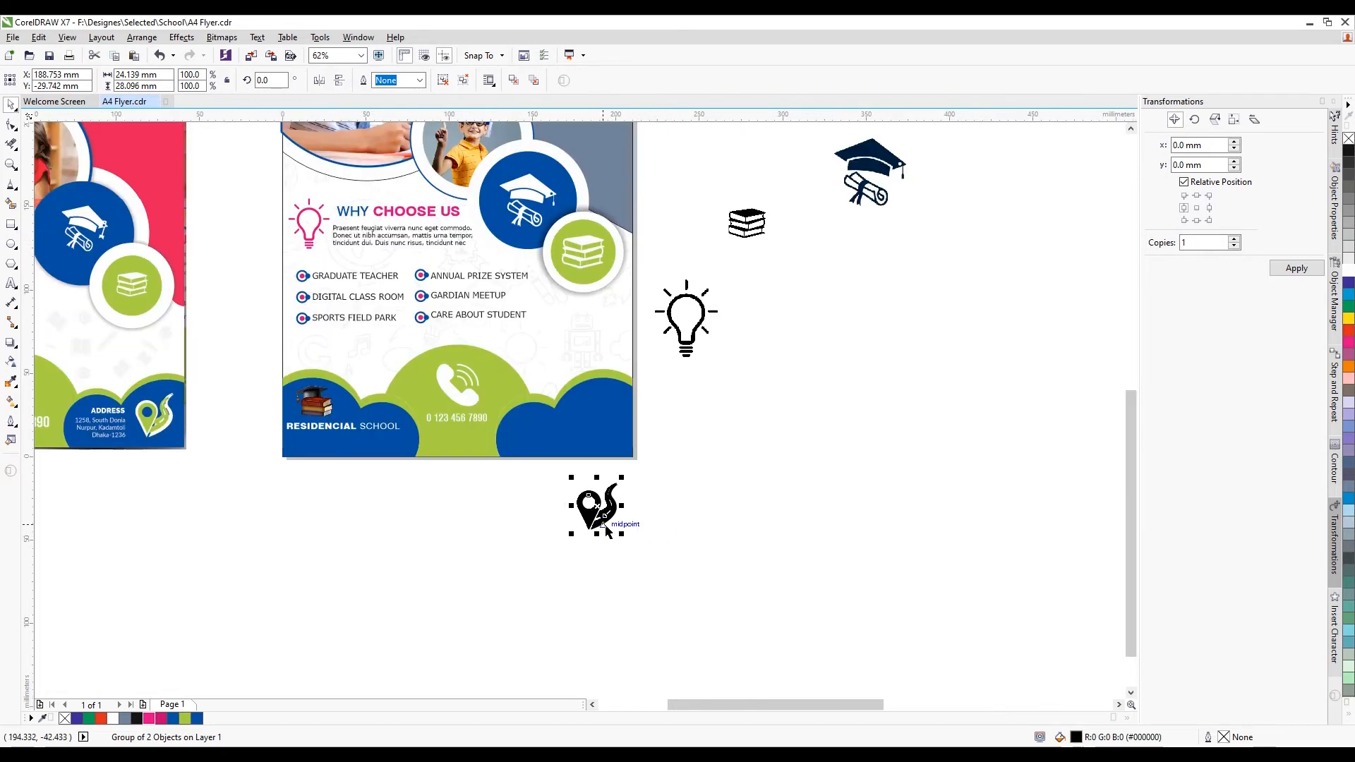
mouse_move(603, 530)
mouse_down()
mouse_move(605, 429)
mouse_move(618, 468)
mouse_up()
scroll(605, 428, up, 2)
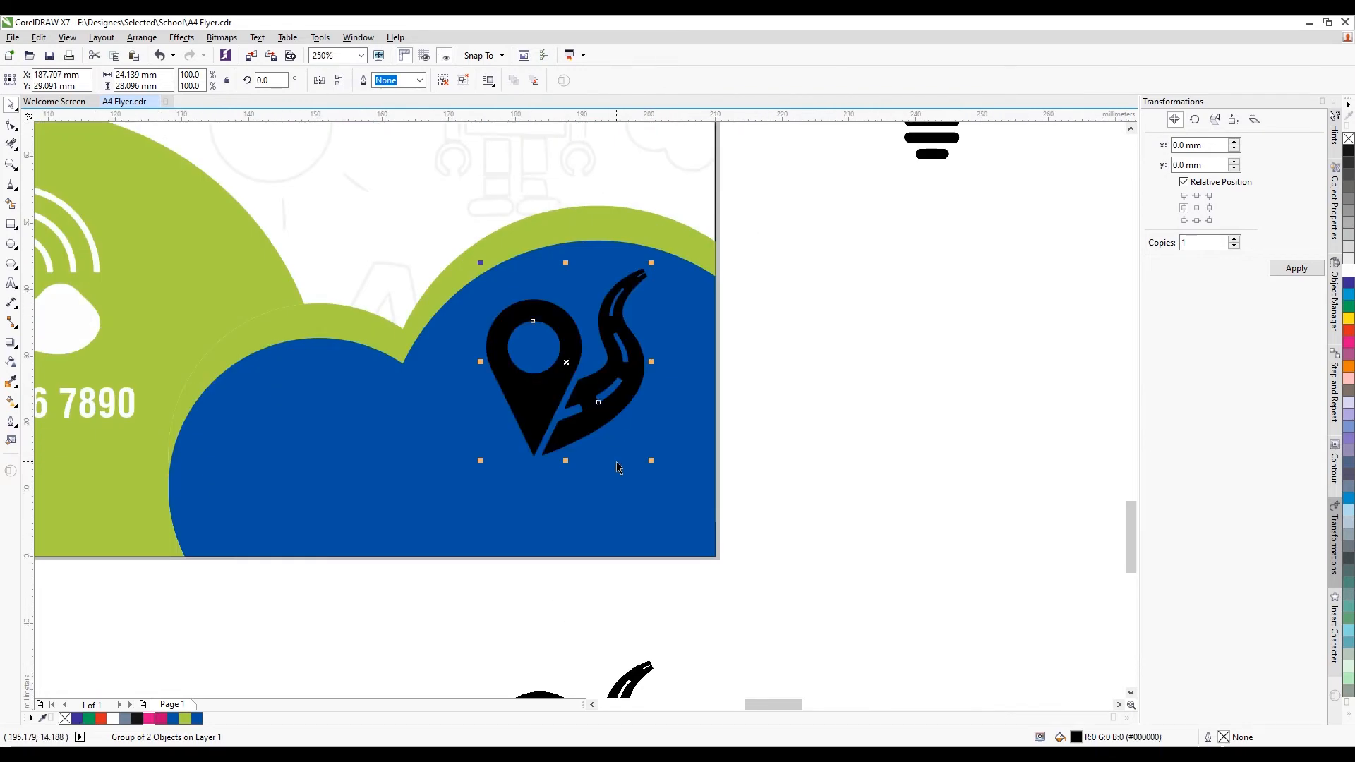
drag(603, 415, 603, 456)
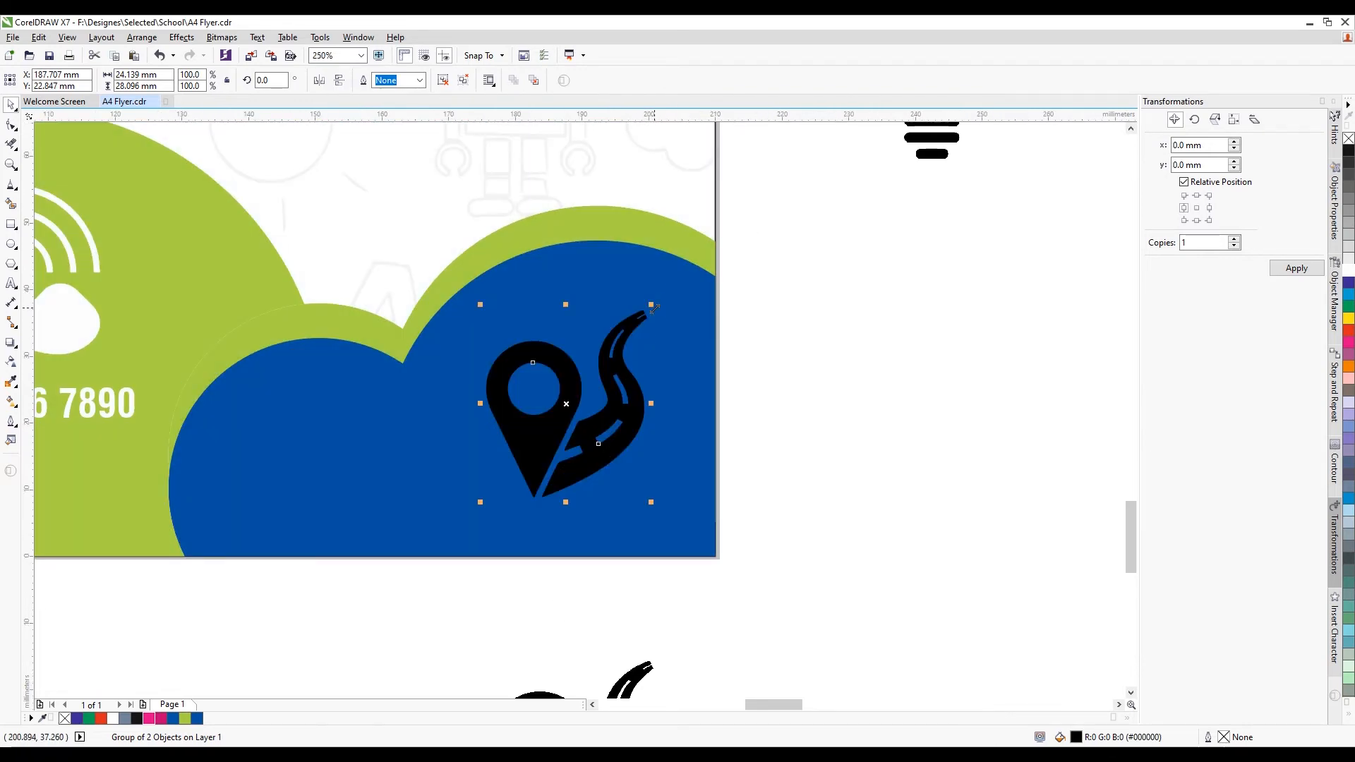
drag(651, 306, 667, 296)
click(1348, 273)
scroll(561, 385, down, 2)
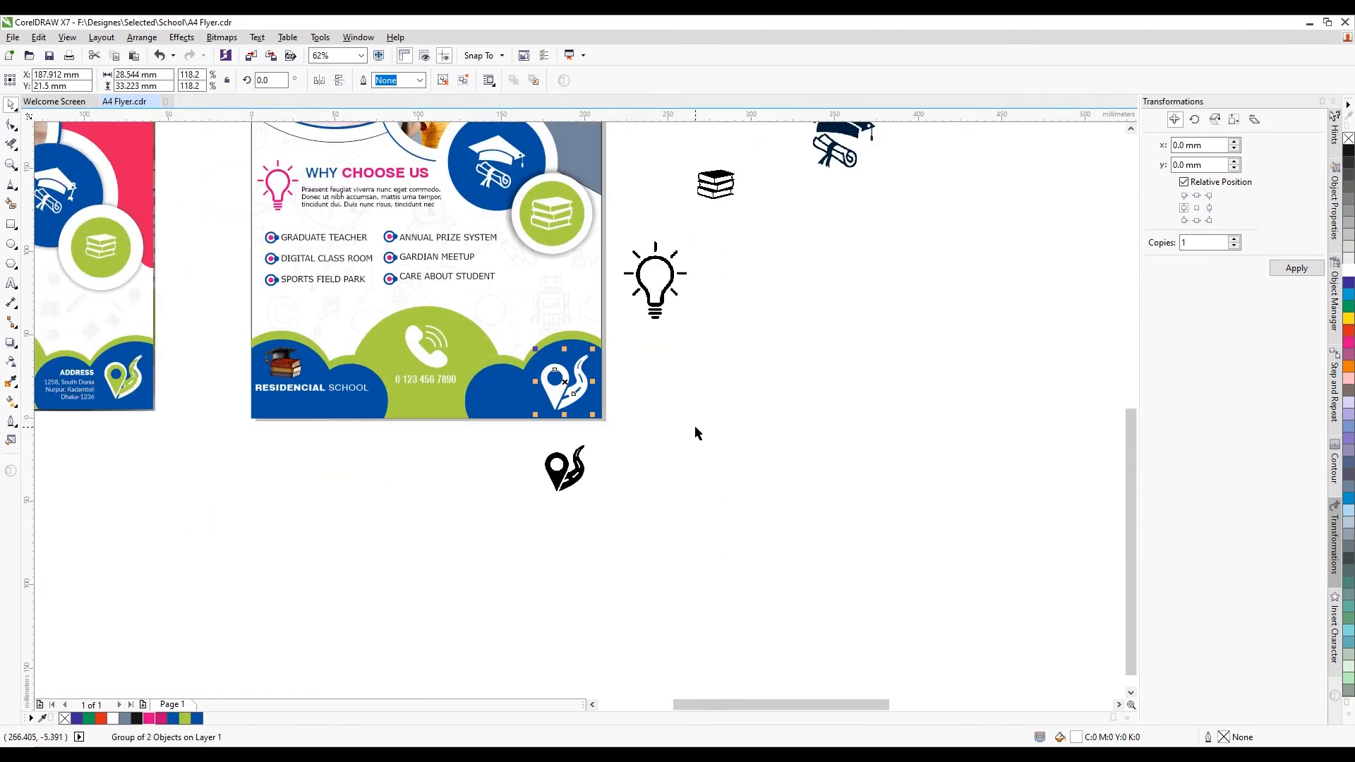
scroll(558, 395, up, 1)
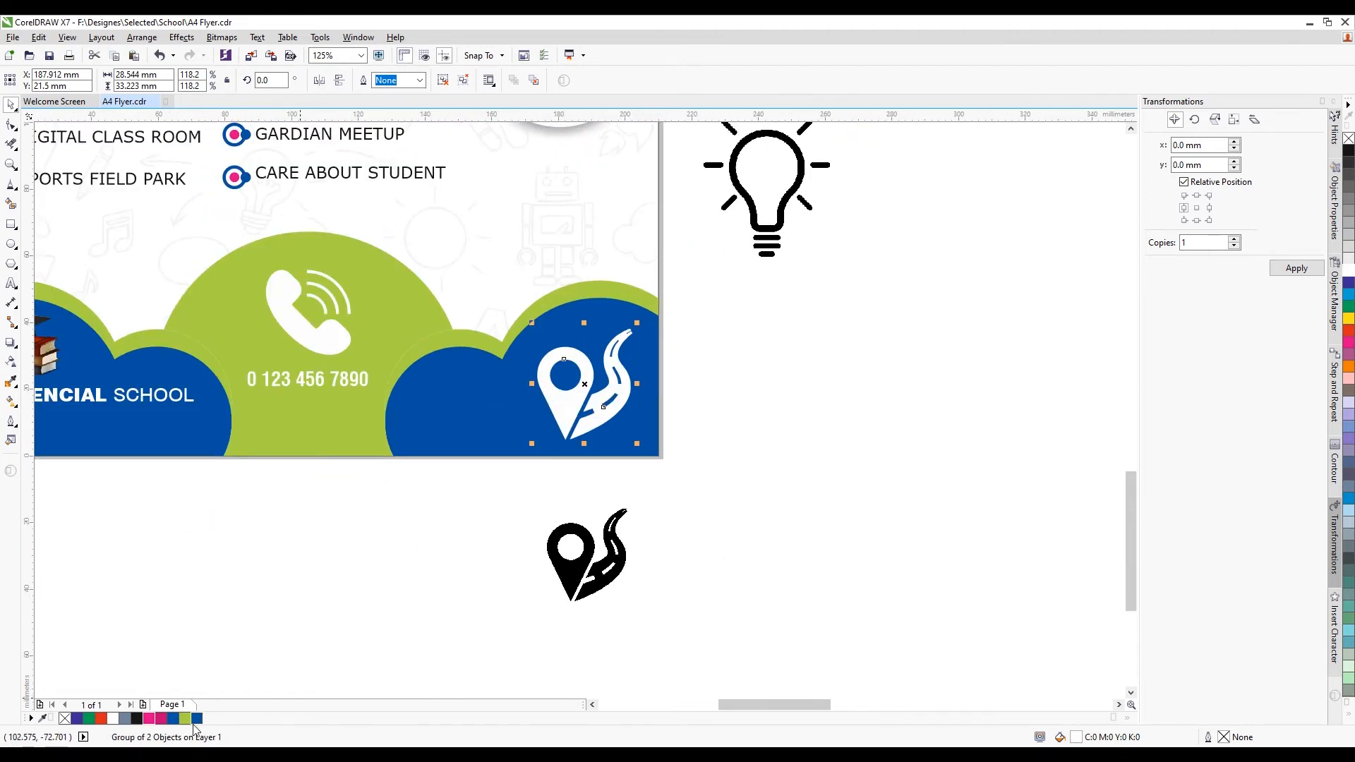
click(408, 635)
scroll(605, 449, down, 1)
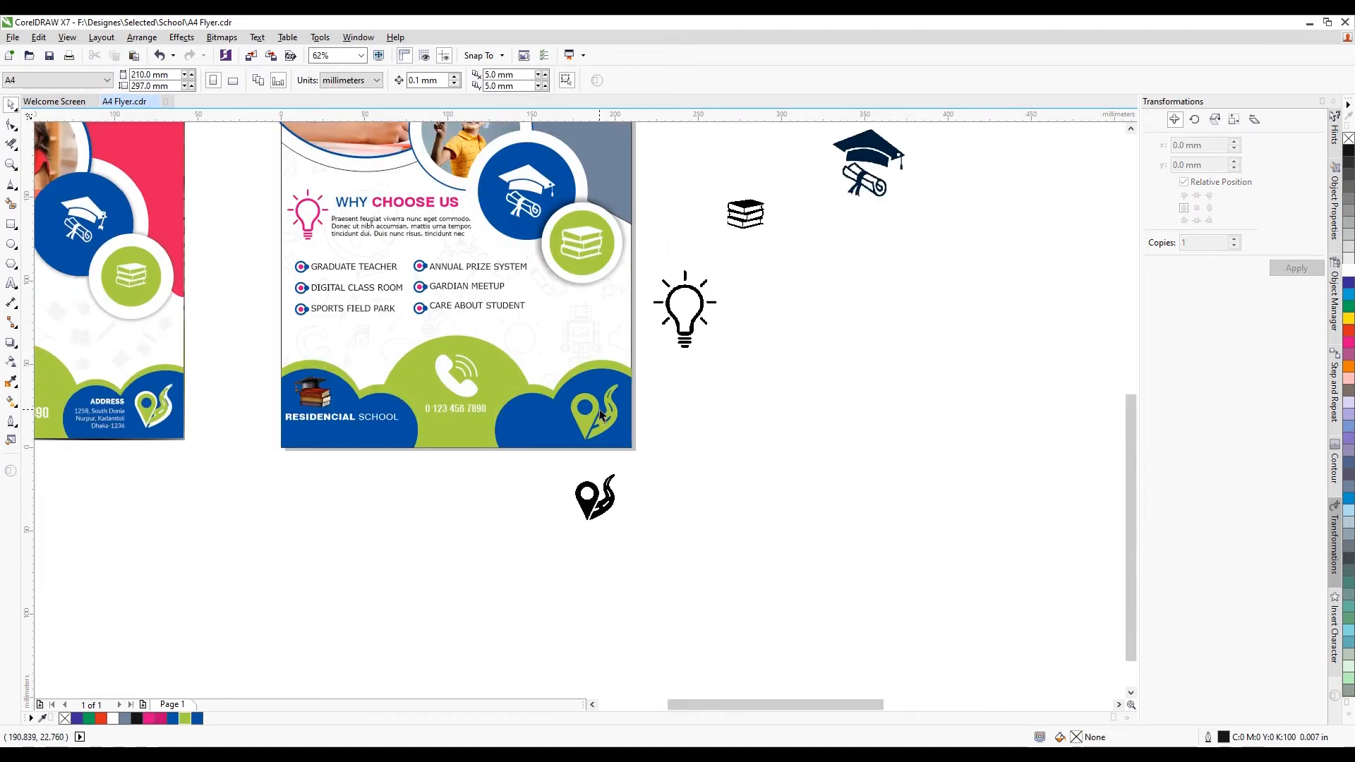
Duplicate the green pin, make the copy white, send it behind, and offset it down-left
scroll(601, 415, up, 1)
click(604, 422)
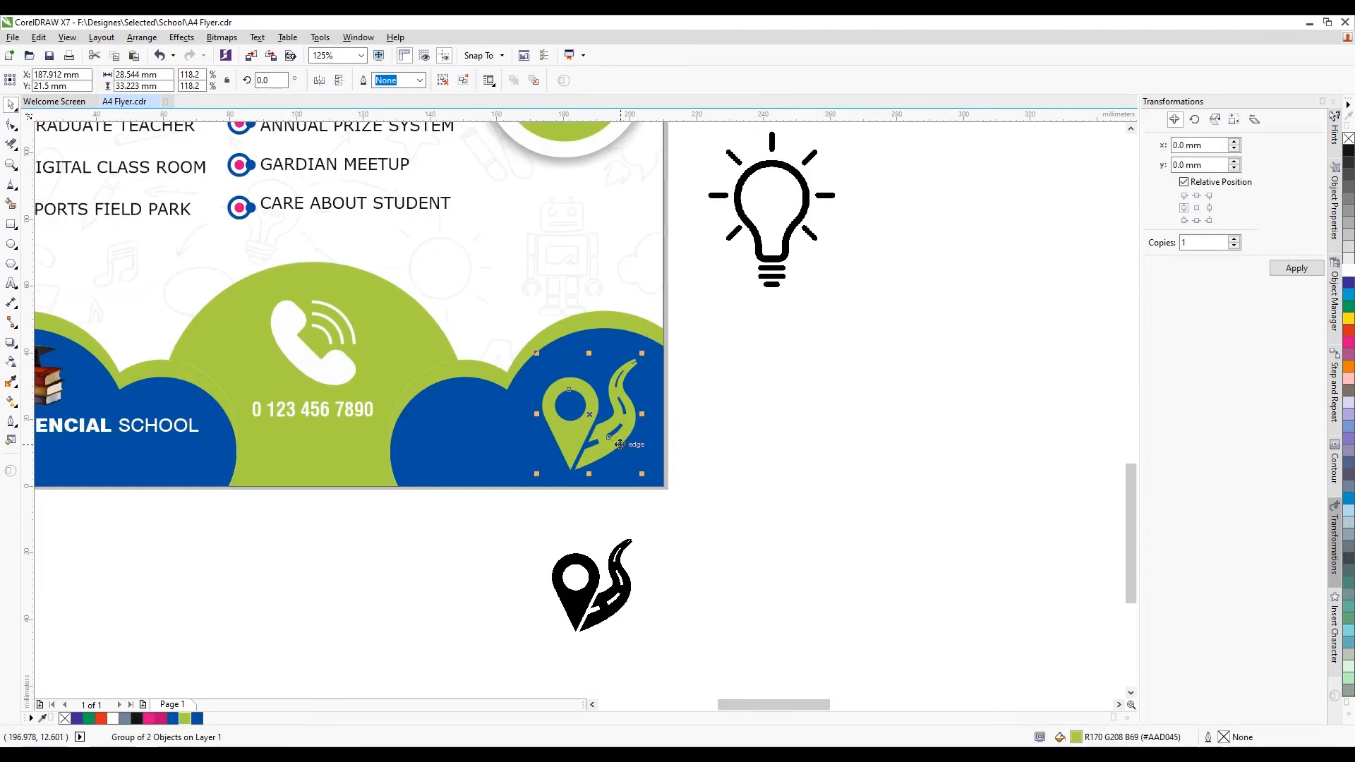
key(ctrl+d)
scroll(632, 420, up, 1)
drag(554, 439, 538, 457)
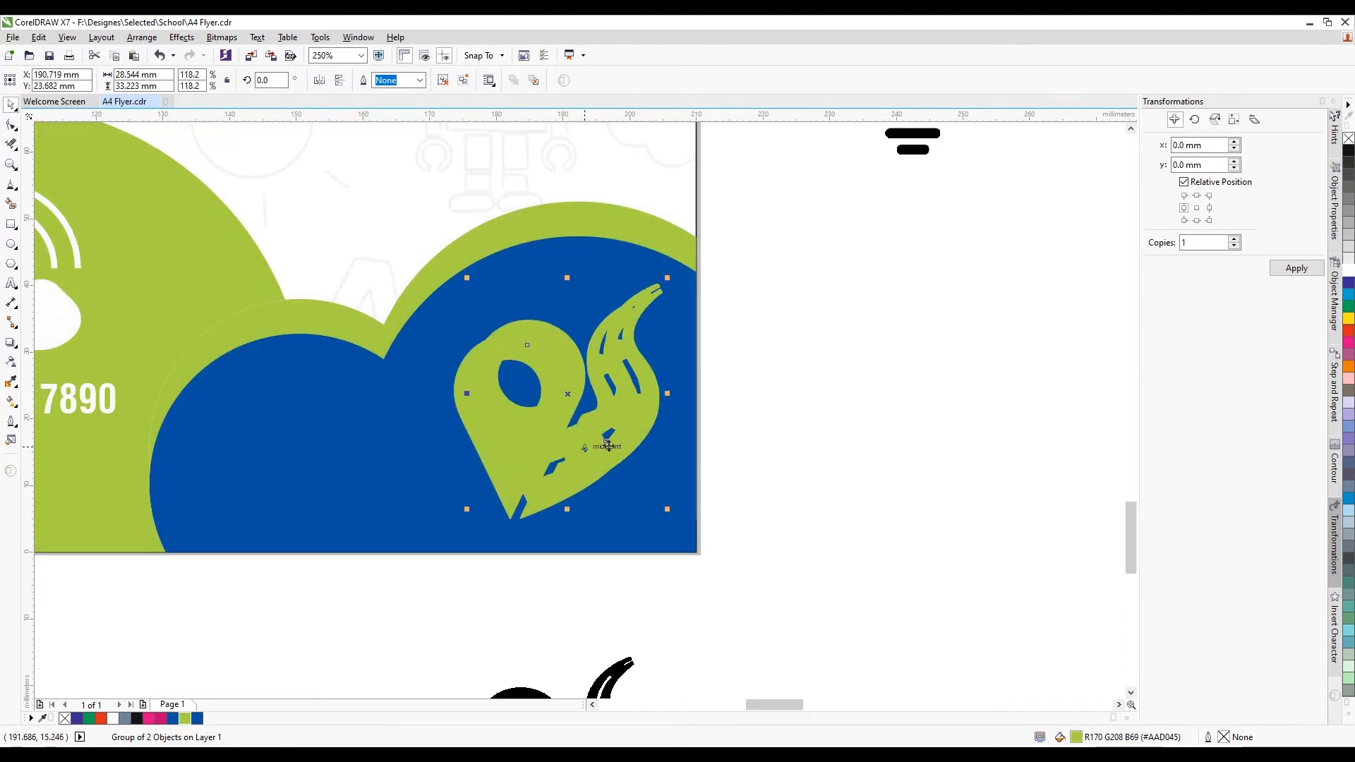
click(1349, 275)
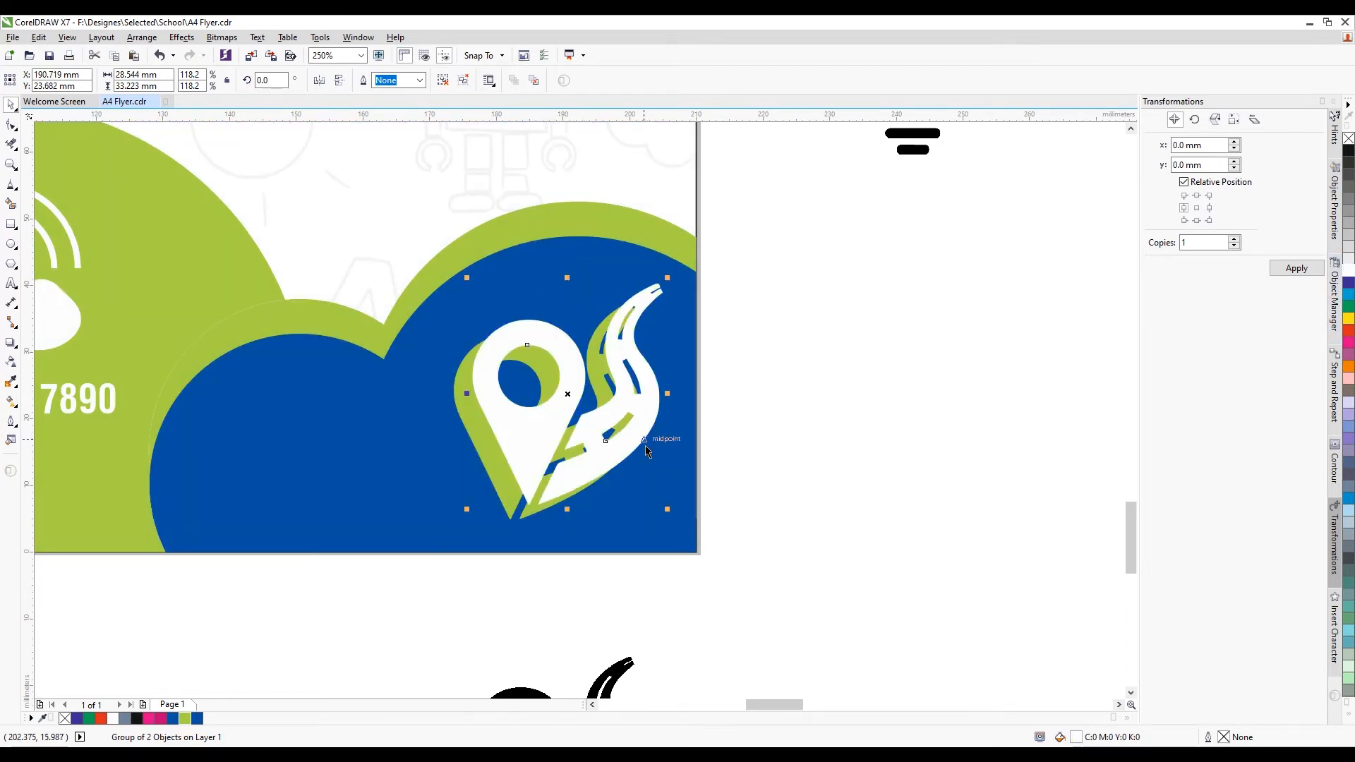
key(ctrl+Page_Down)
drag(647, 394, 642, 426)
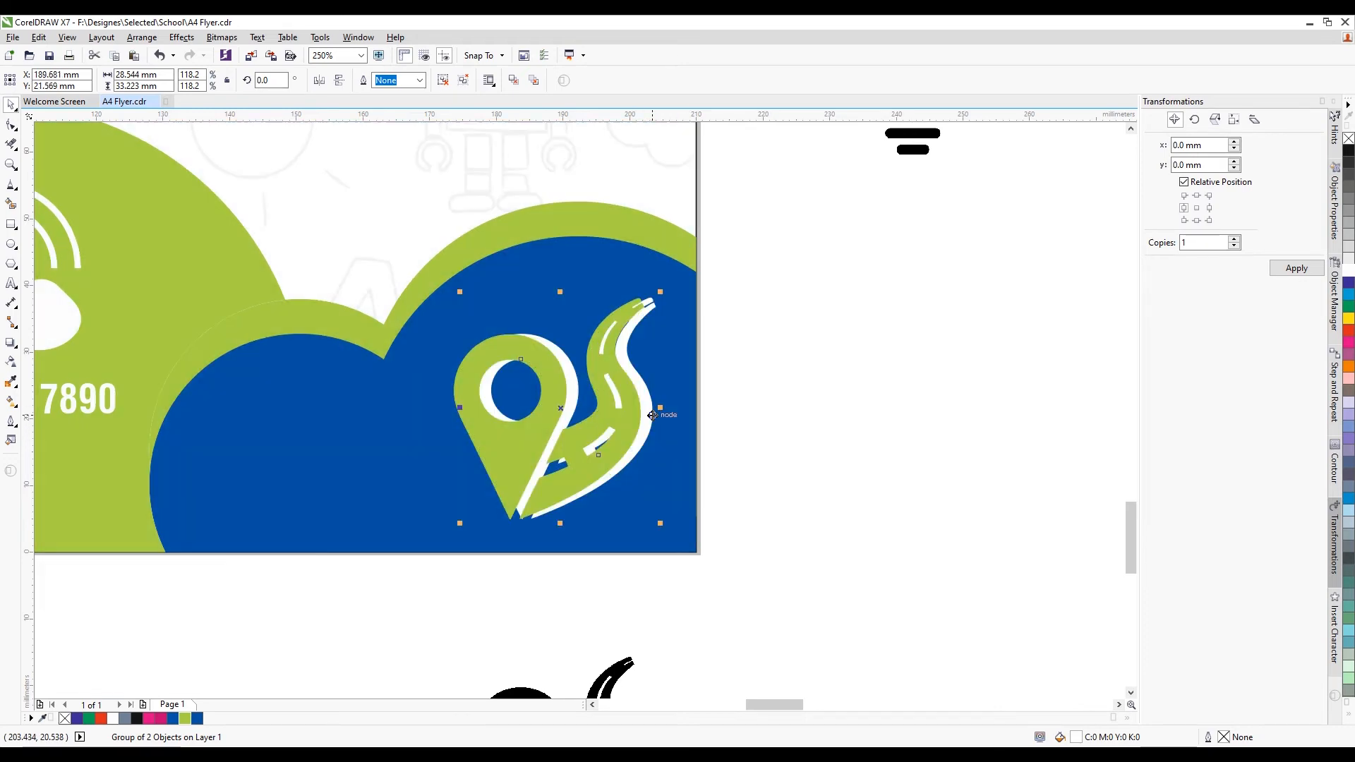
scroll(647, 395, up, 2)
drag(646, 395, 658, 379)
Delete the leftover black pin picture below the flyer
scroll(658, 379, down, 6)
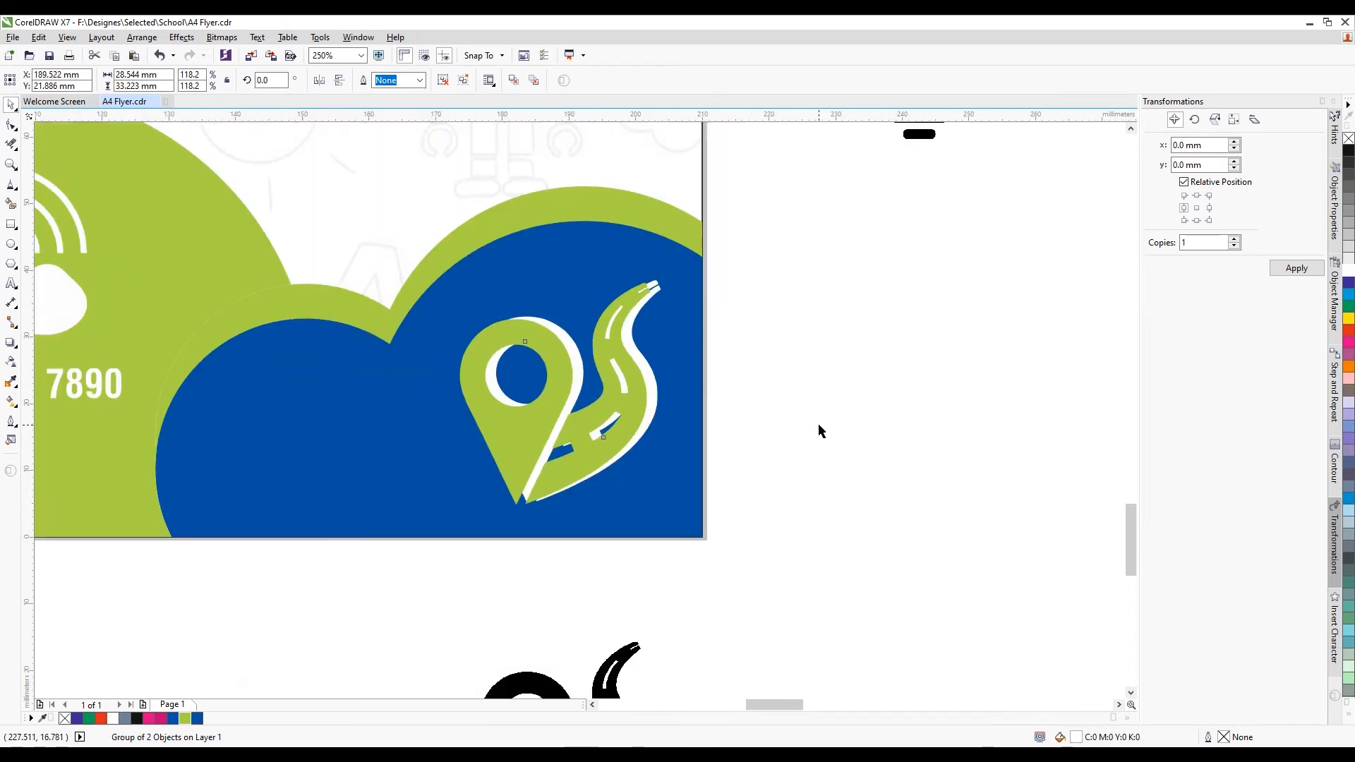
drag(578, 572, 684, 467)
key(Delete)
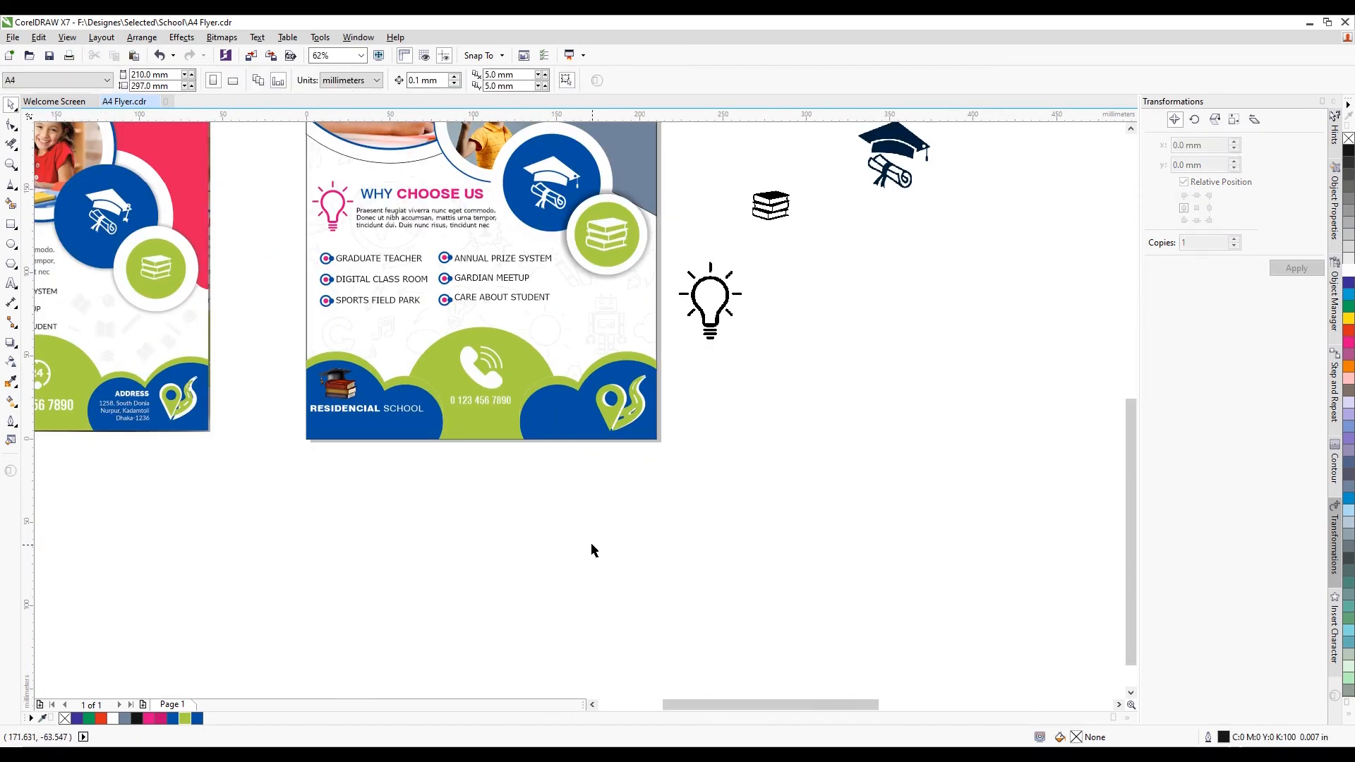
Type the heading ADDRESS and the school's three-line postal address below the flyer
scroll(100, 418, up, 2)
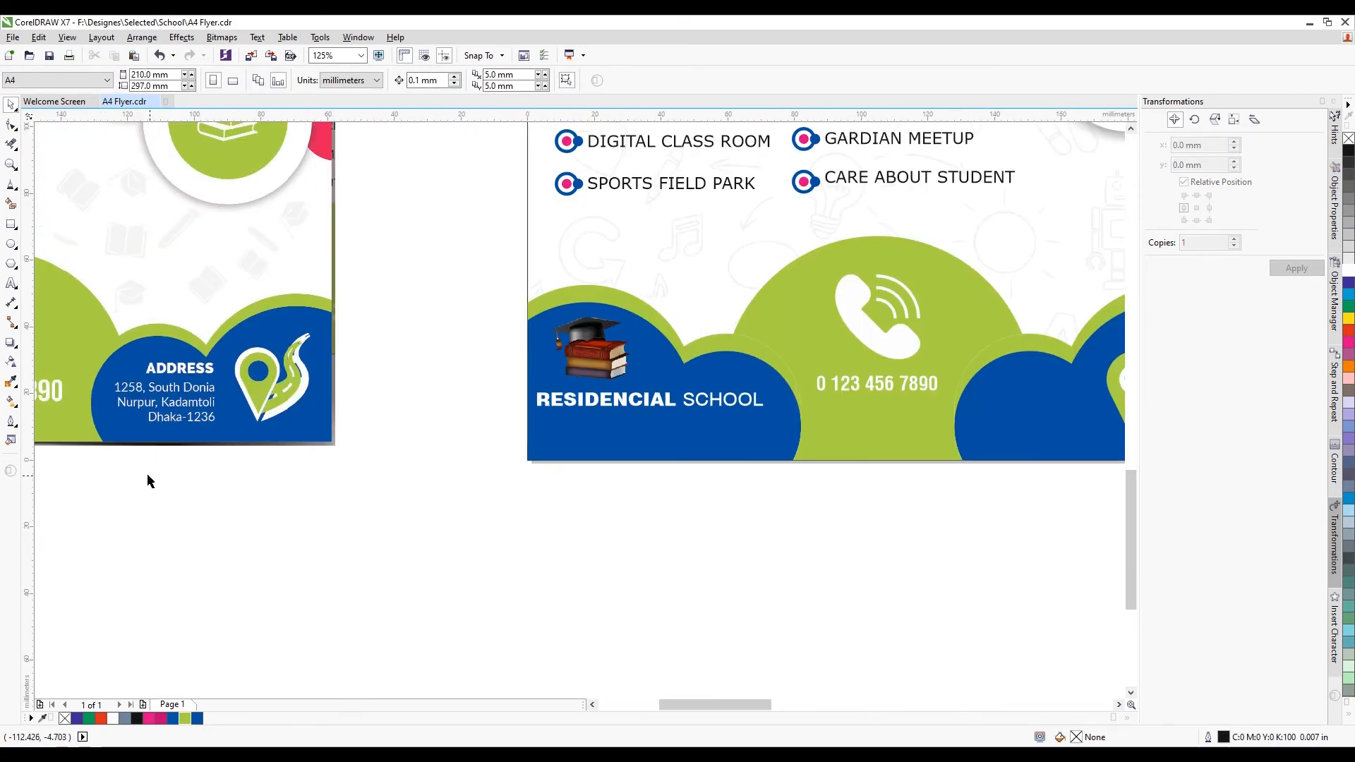
click(12, 283)
click(192, 506)
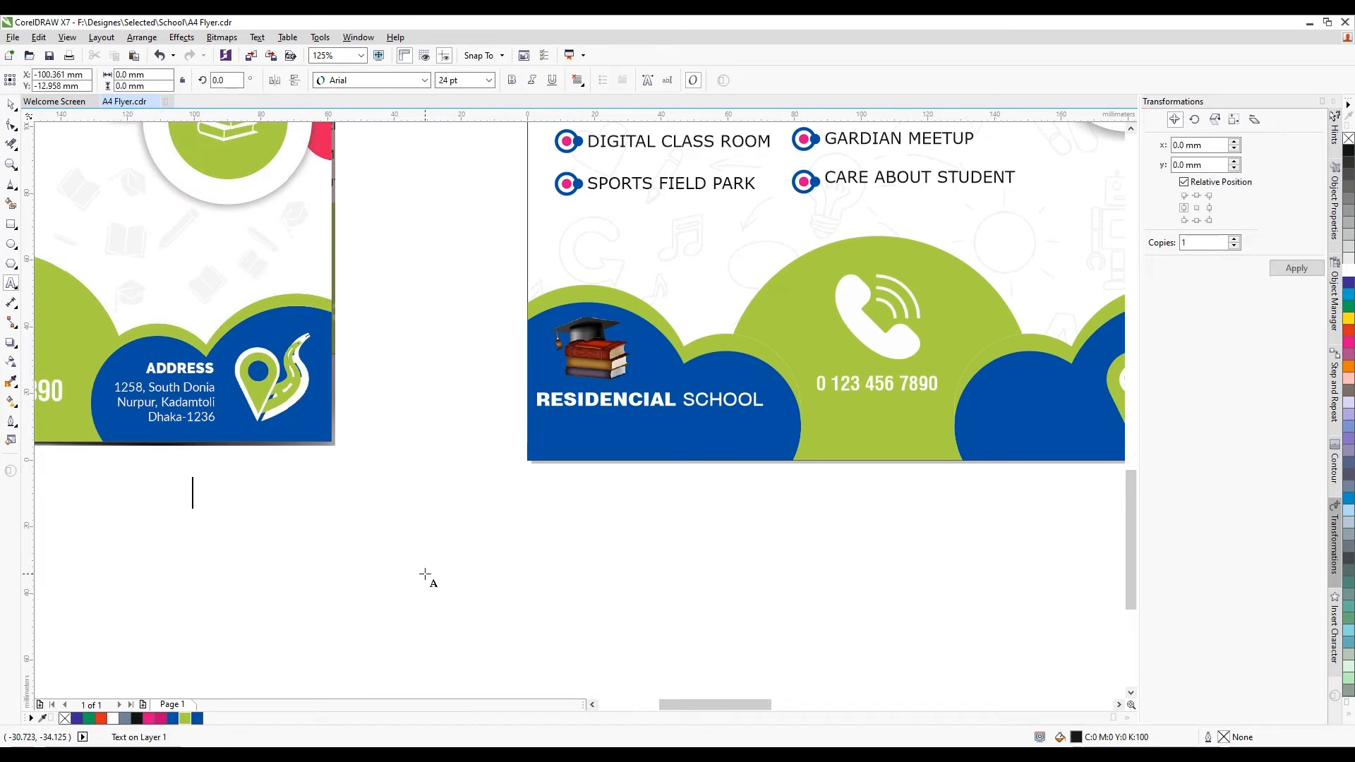
text(A)
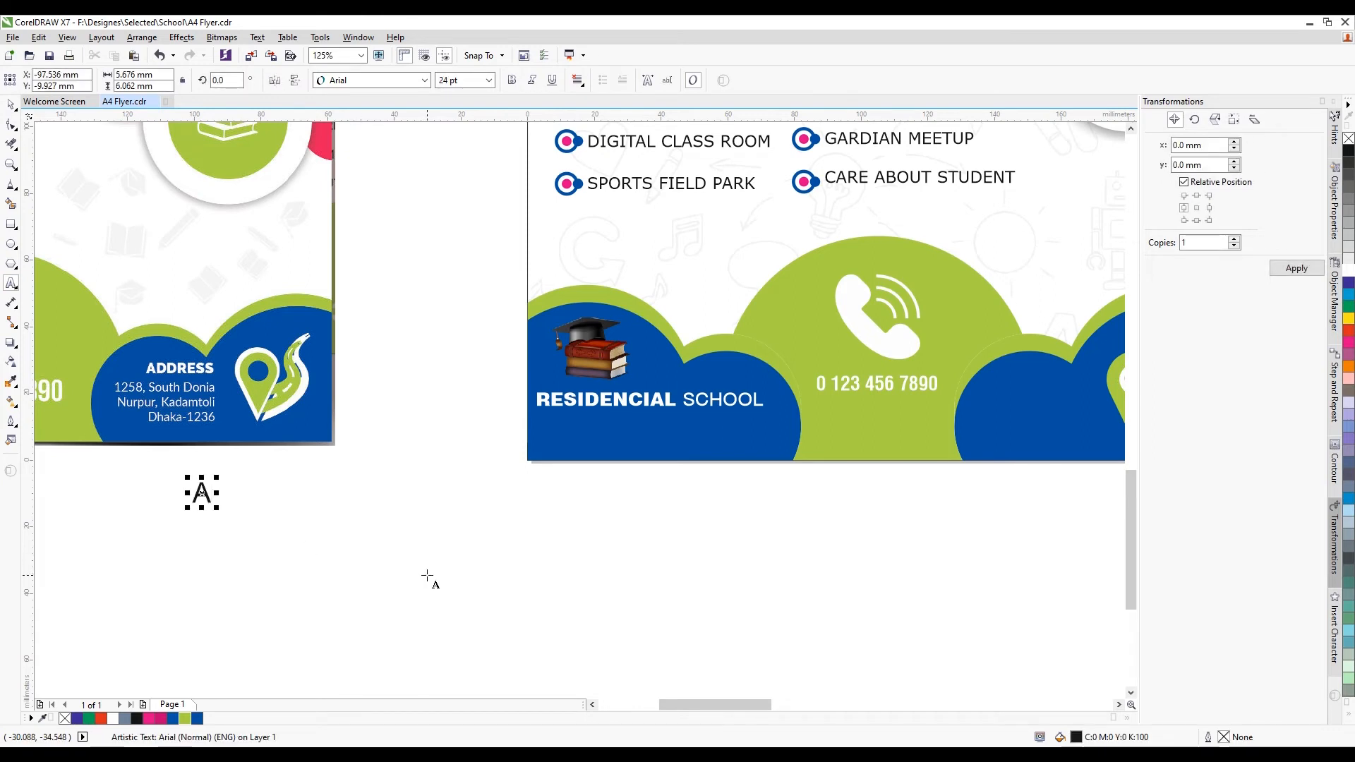
text(DDR)
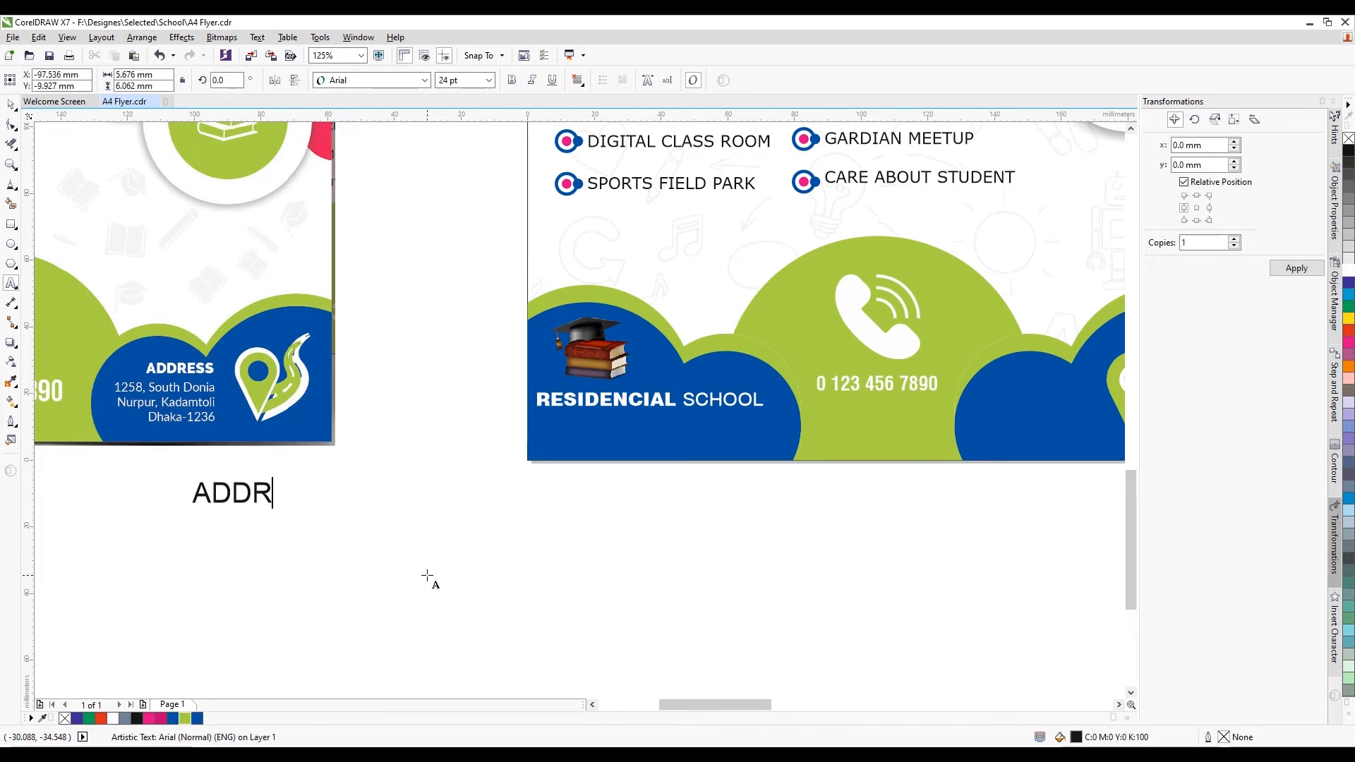
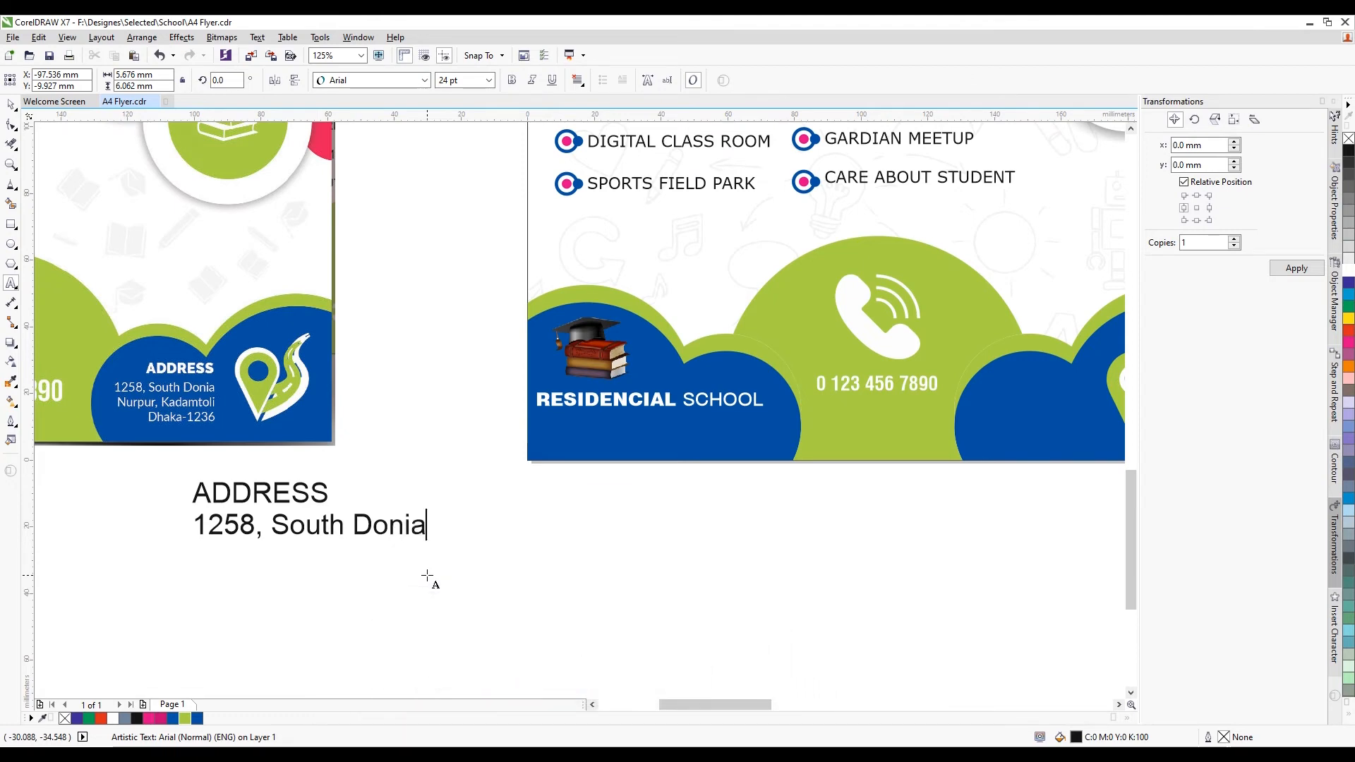
key(Return)
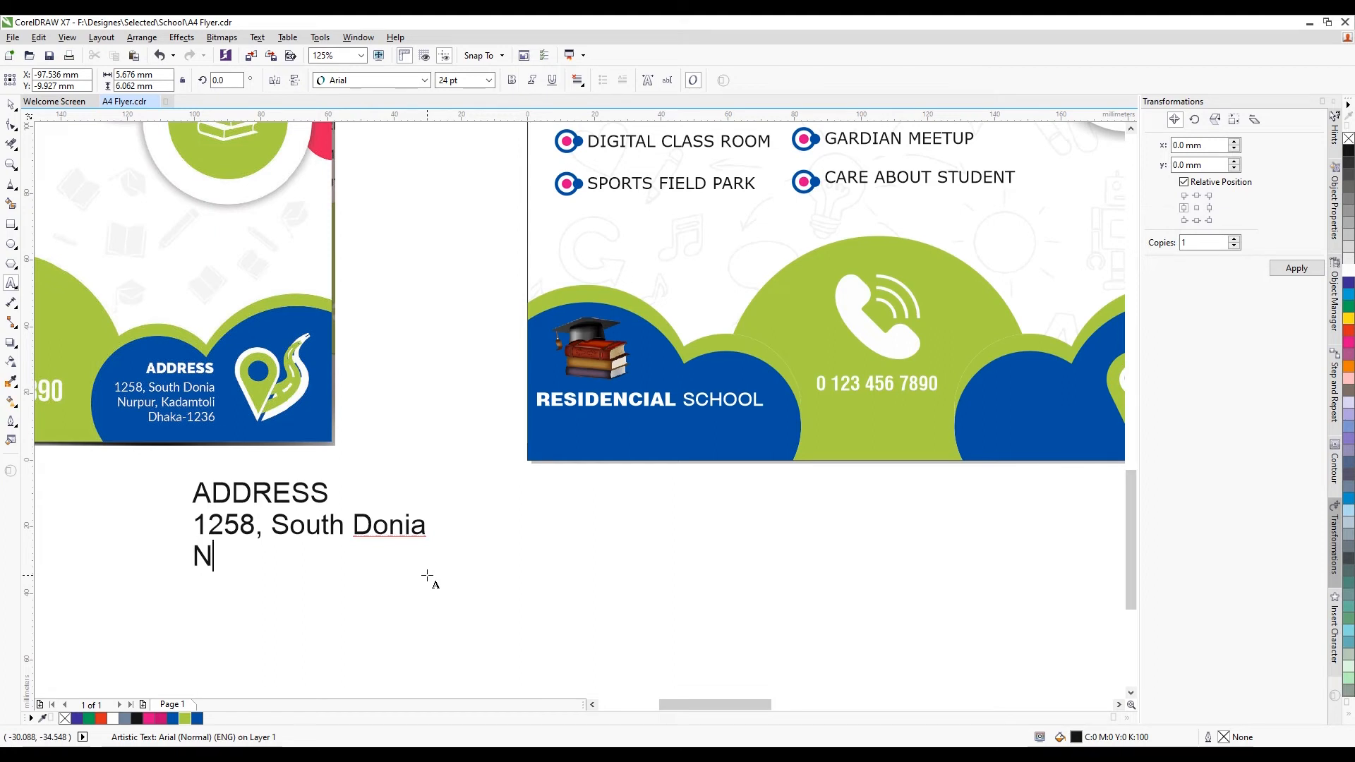
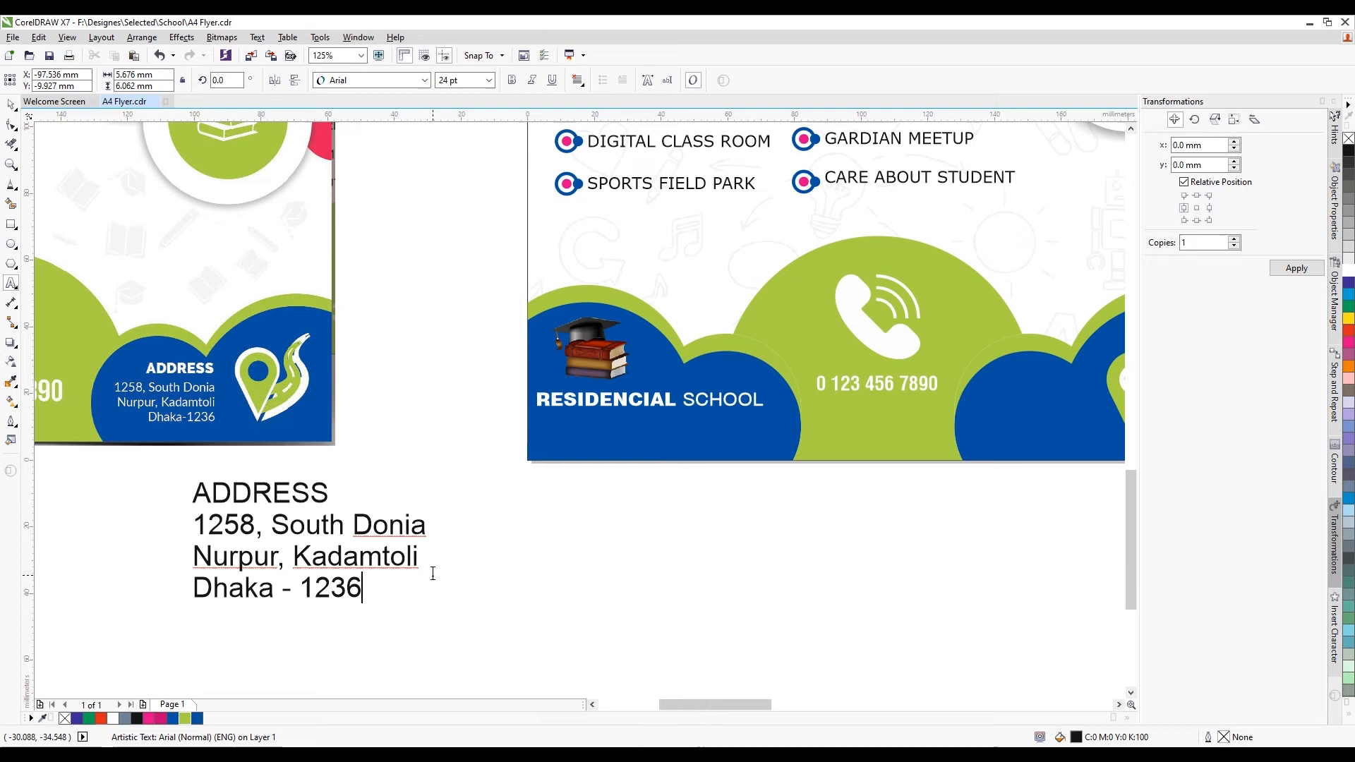
Set the address in Swis721 Md BT with the ADDRESS heading in Swis721 Blk BT
key(ctrl+a)
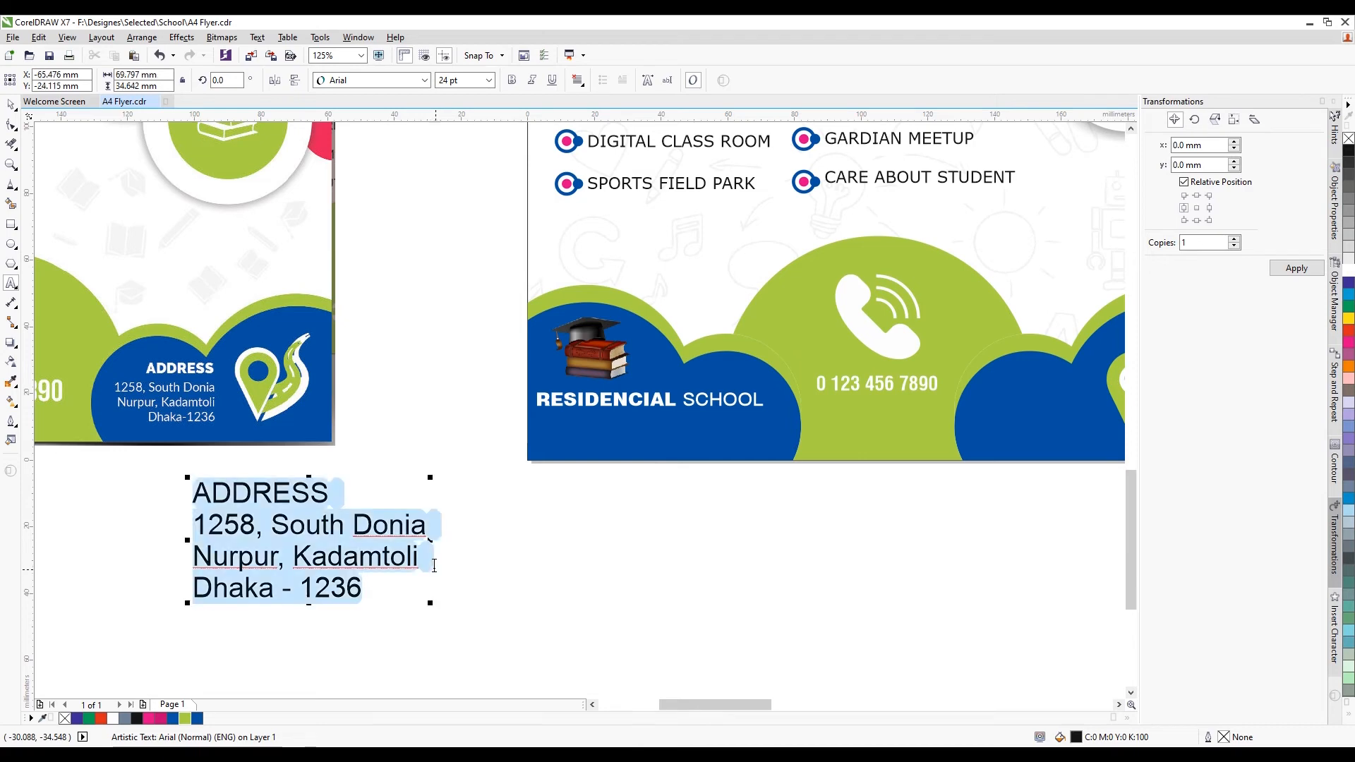
click(424, 80)
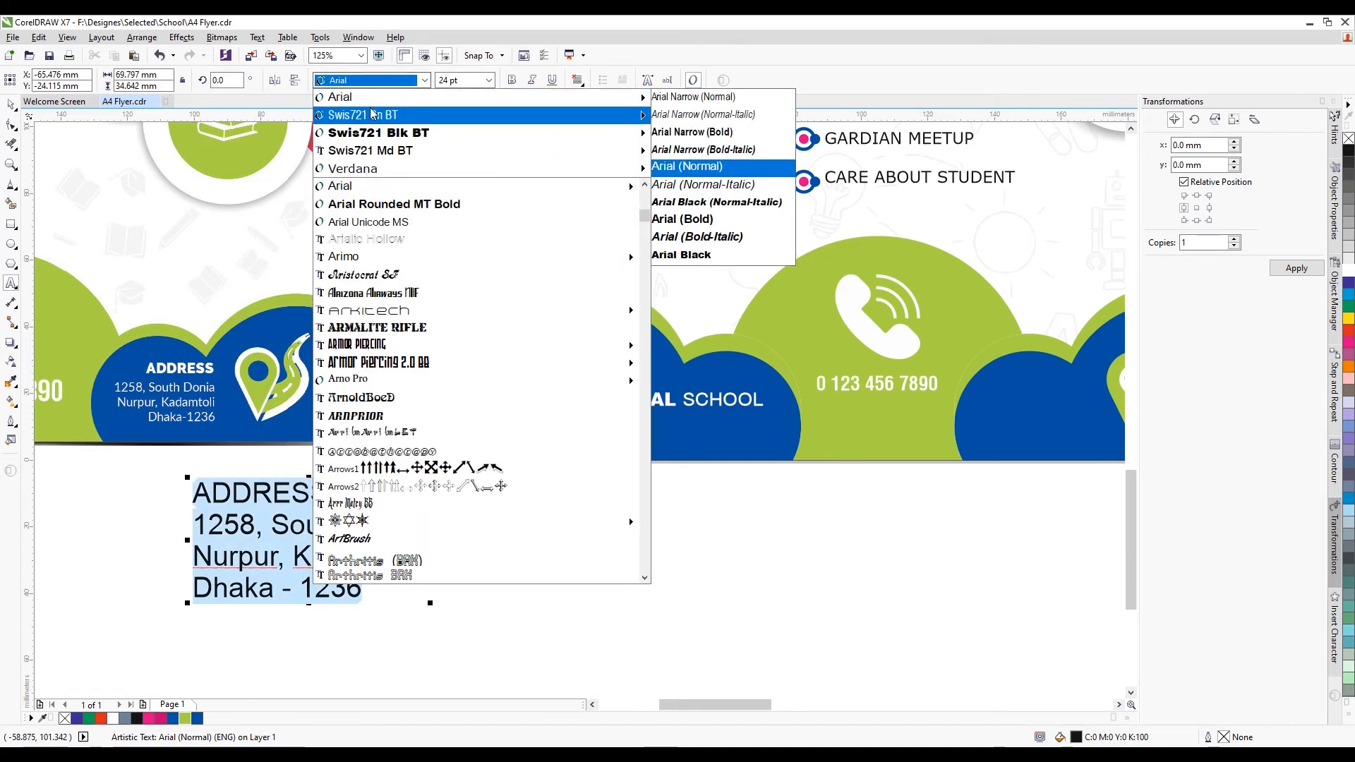
click(377, 150)
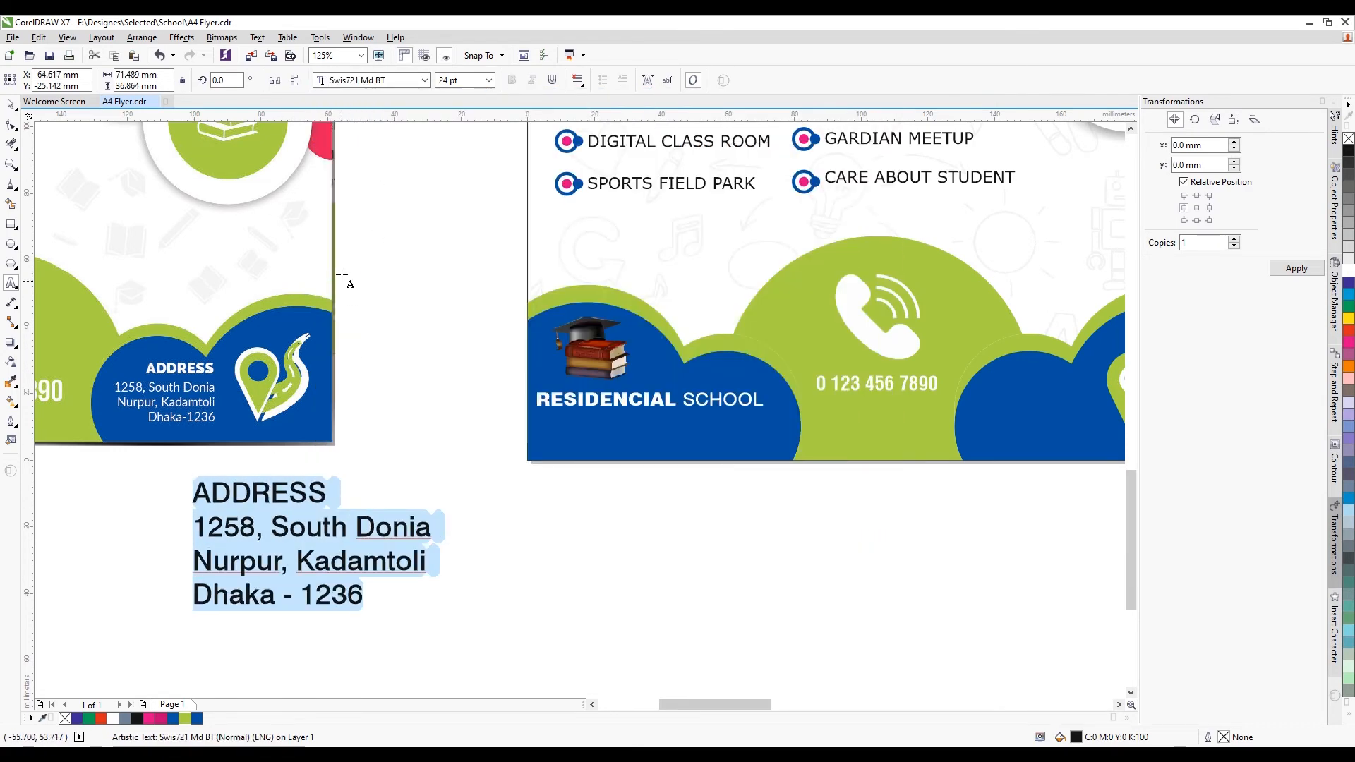
click(272, 491)
drag(199, 498, 327, 494)
click(424, 80)
mouse_move(394, 99)
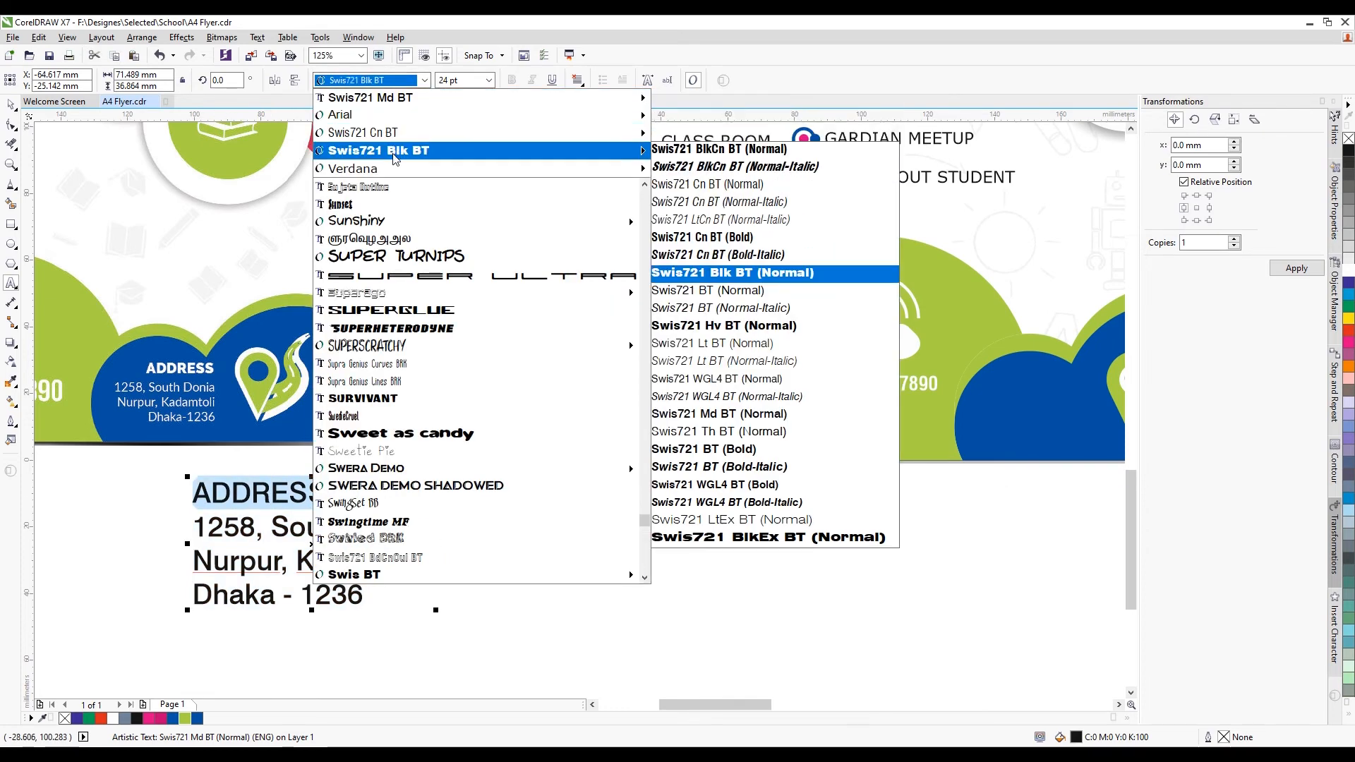
click(756, 269)
Right-align the address, shrink it to about 13.6 pt, and place it in white on the blue area
click(11, 104)
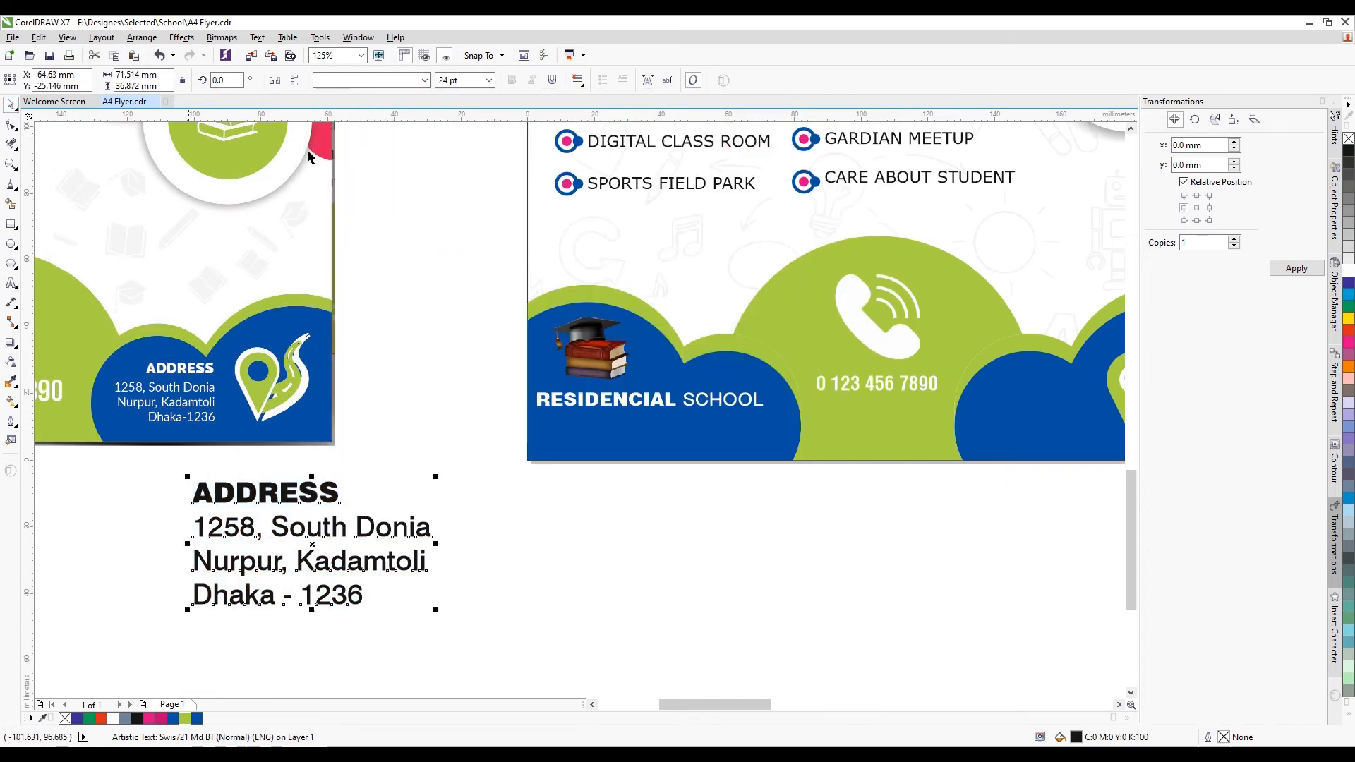
click(577, 80)
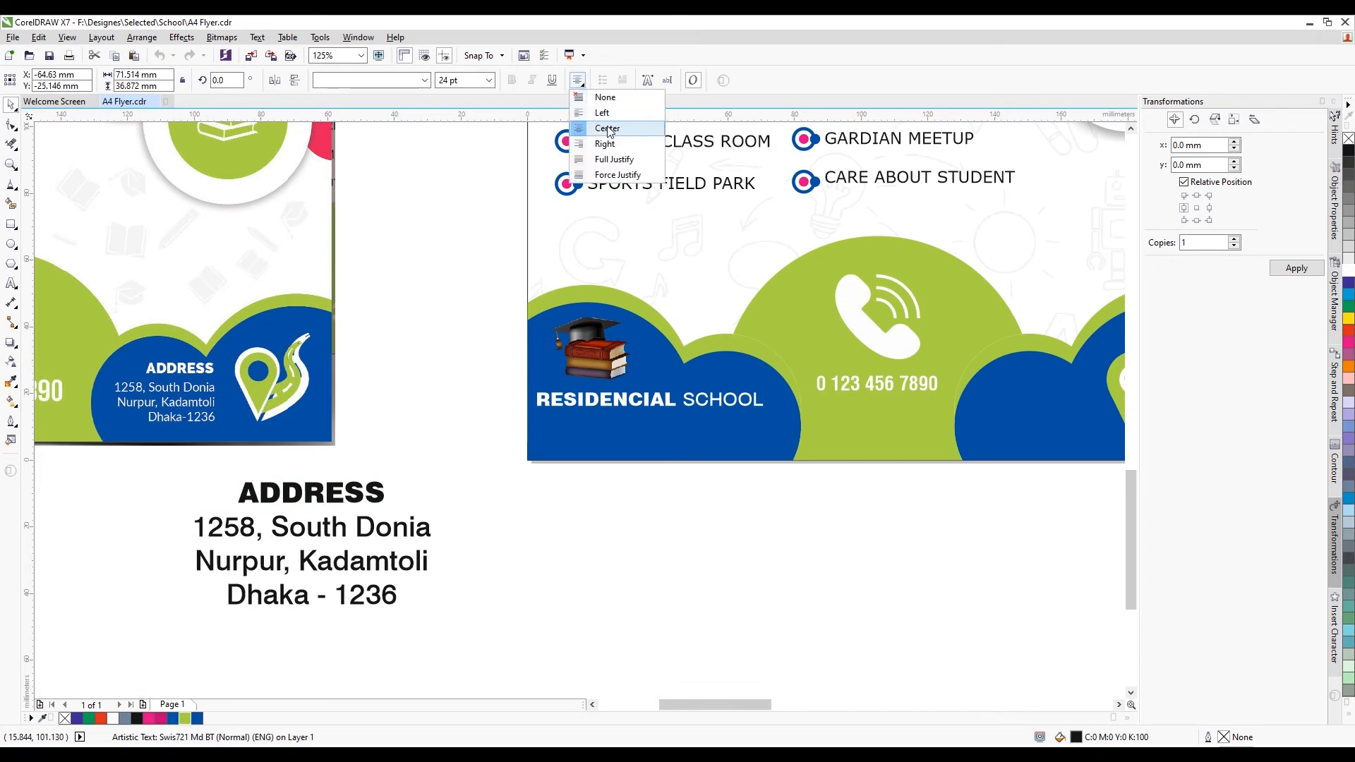
click(616, 143)
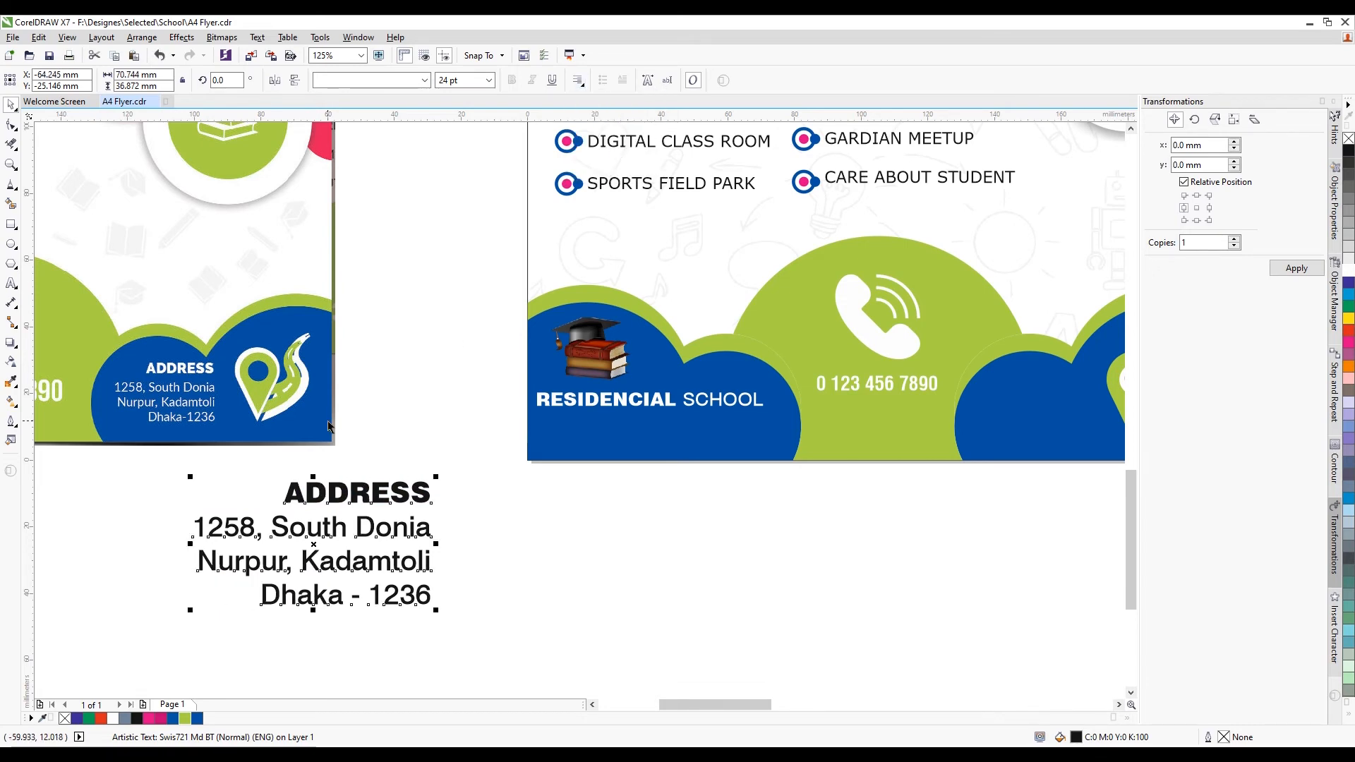
scroll(332, 423, down, 2)
drag(384, 446, 681, 439)
scroll(732, 419, up, 4)
key(F3)
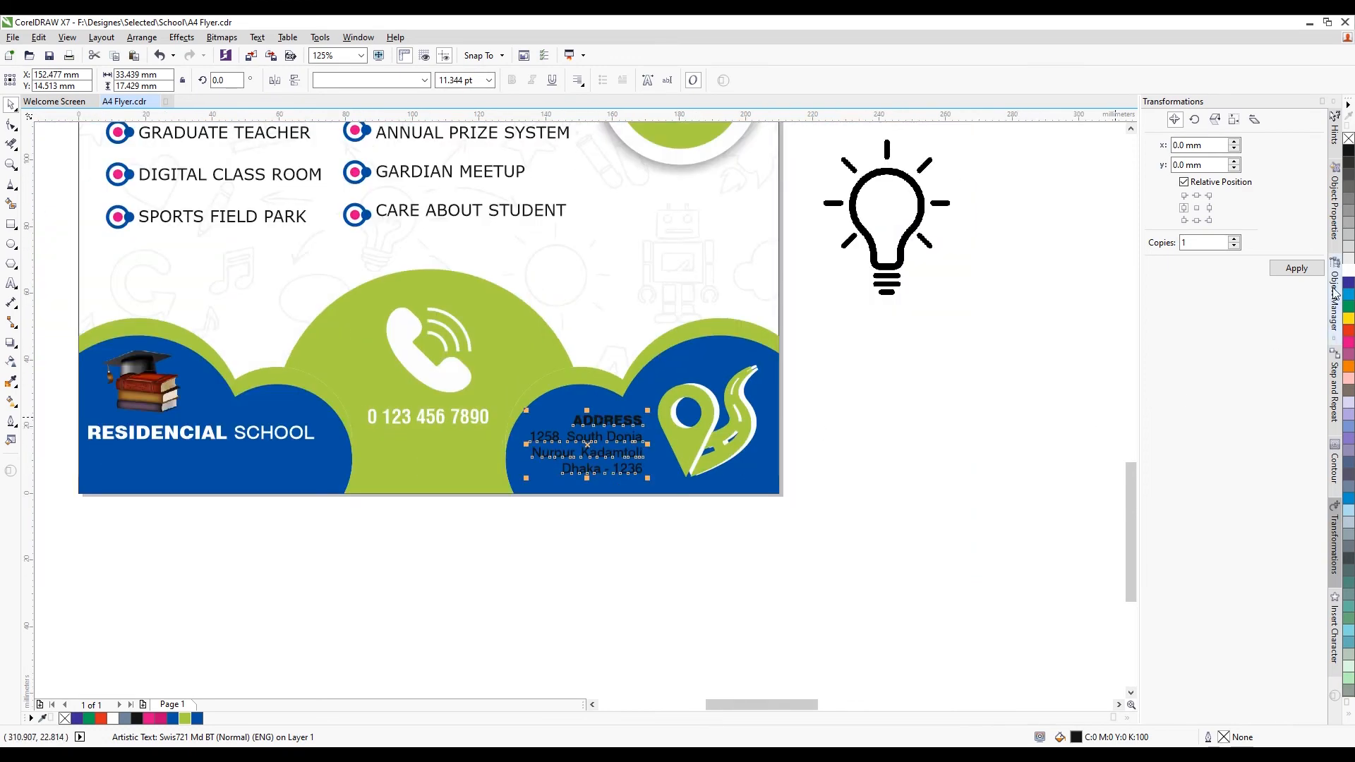
click(1349, 275)
scroll(689, 437, up, 2)
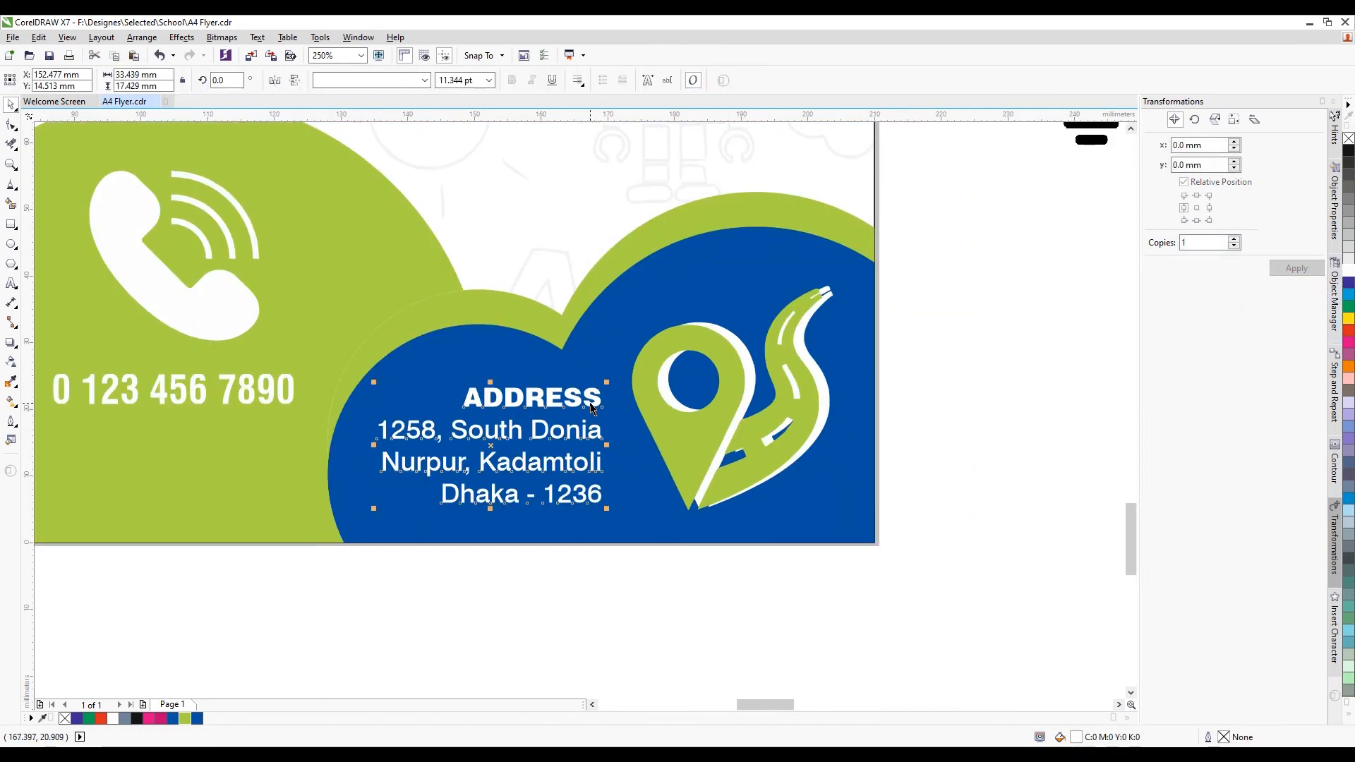
drag(593, 402, 590, 415)
scroll(635, 415, down, 1)
Move the lightbulb icon to the right
click(808, 432)
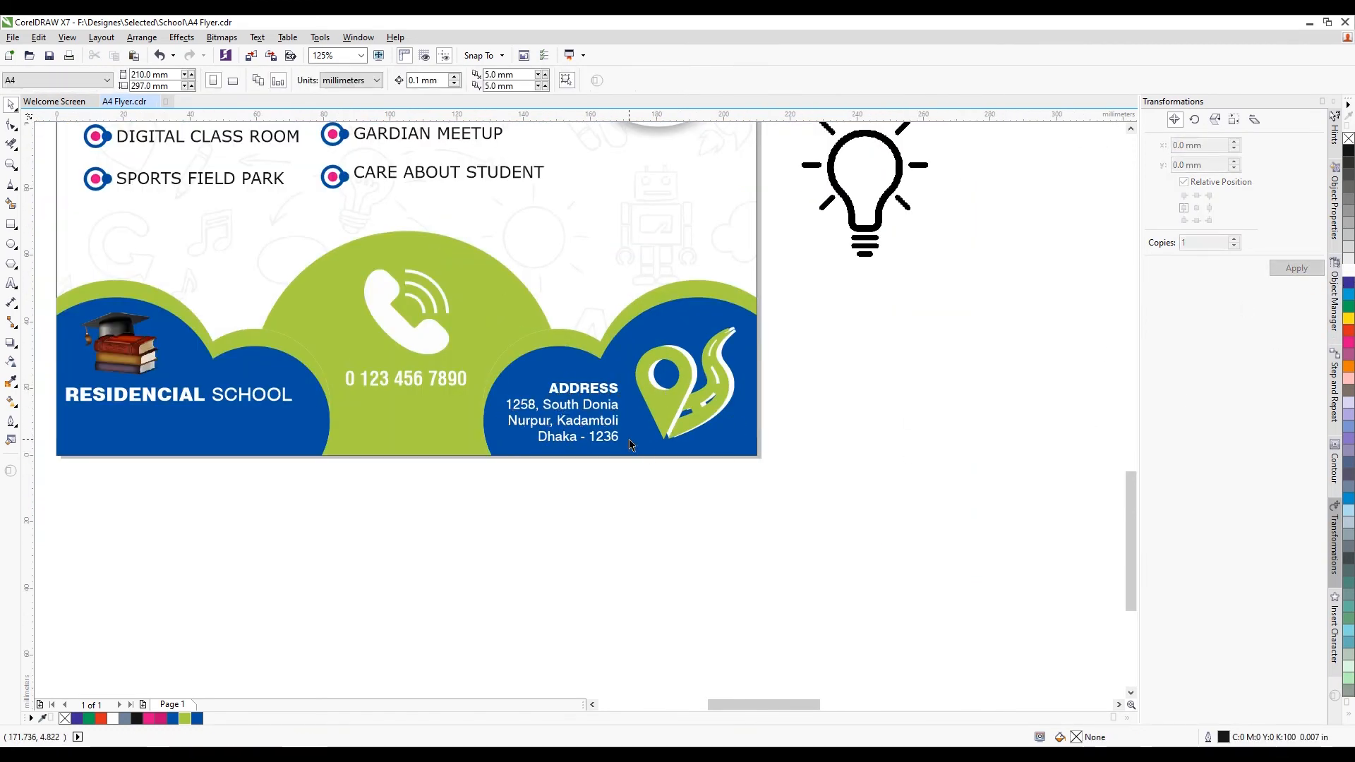
scroll(633, 440, down, 2)
click(688, 381)
drag(689, 381, 759, 381)
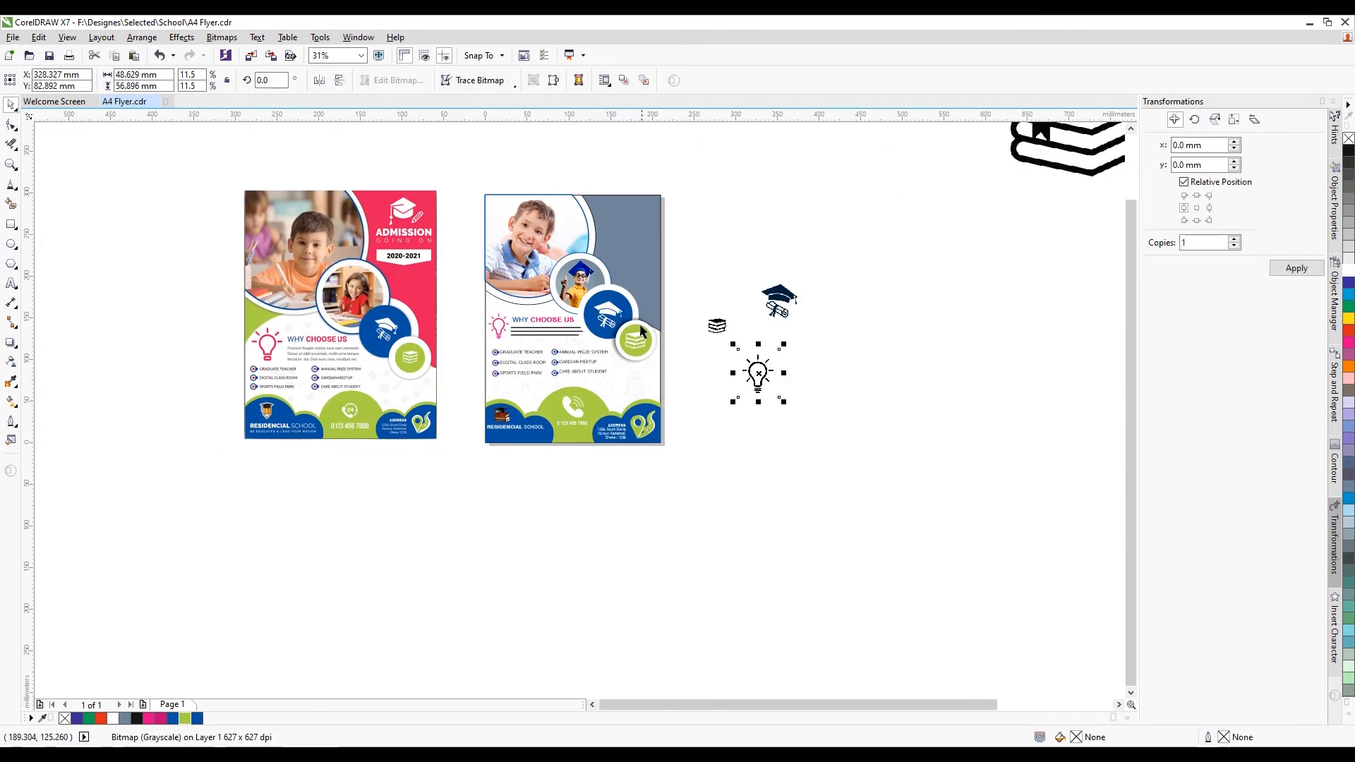
Fill the second flyer's grey-blue panel with the reference flyer's pink, RGB 229, 26, 90
click(644, 244)
scroll(644, 244, up, 1)
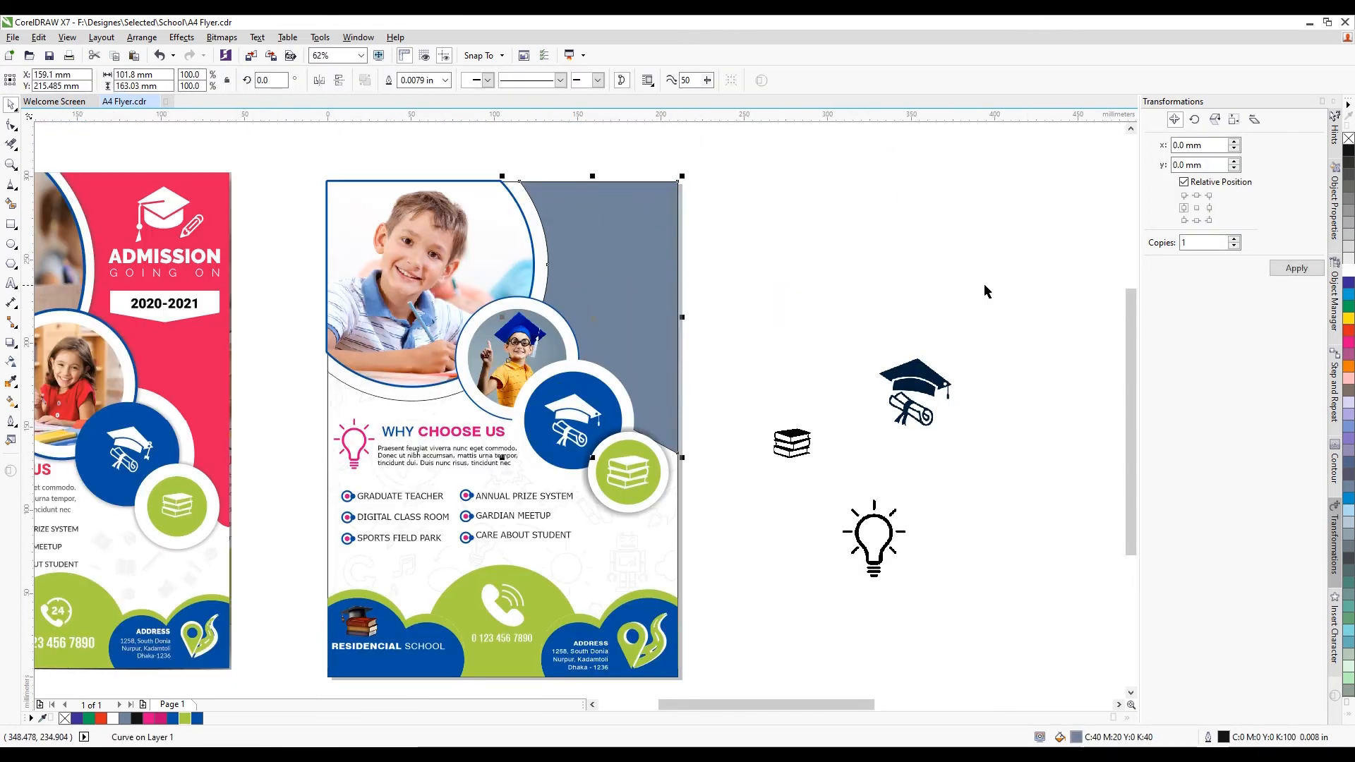
click(150, 718)
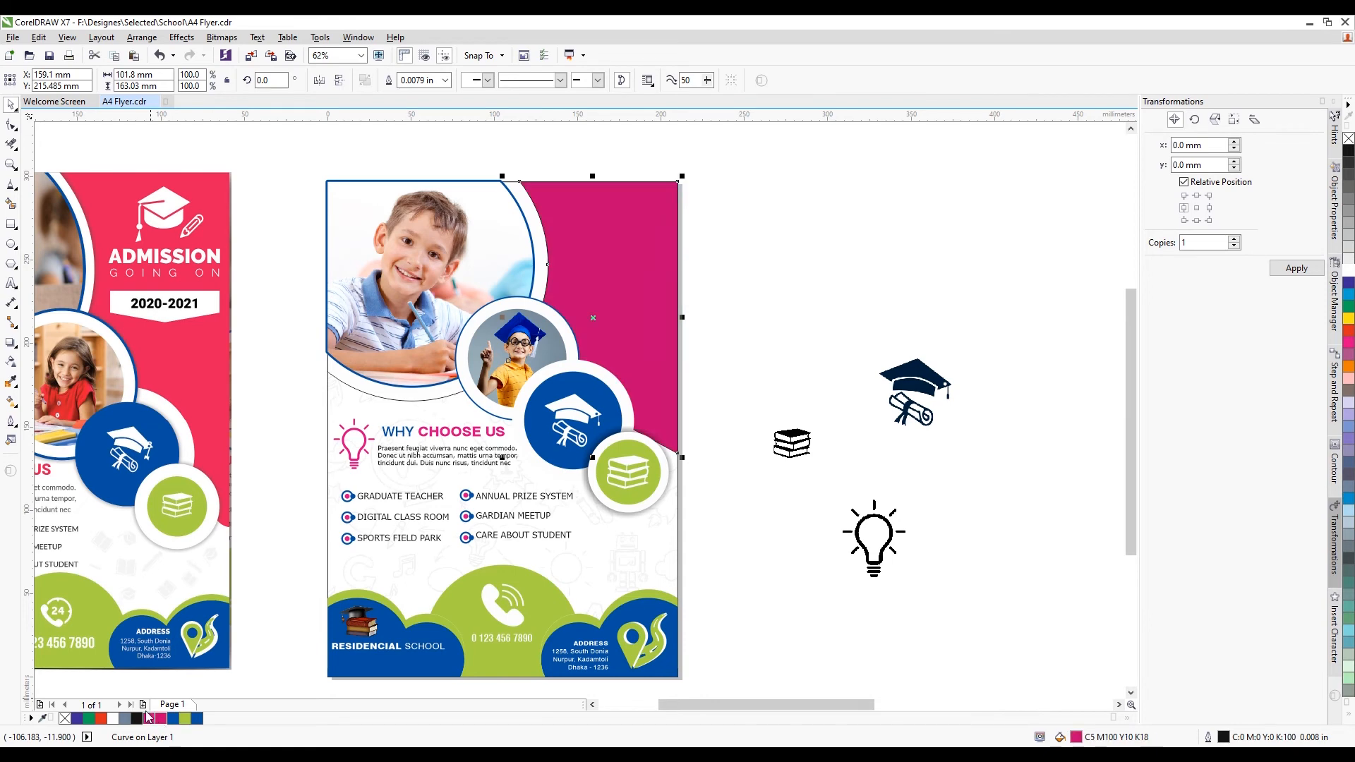
double_click(1074, 737)
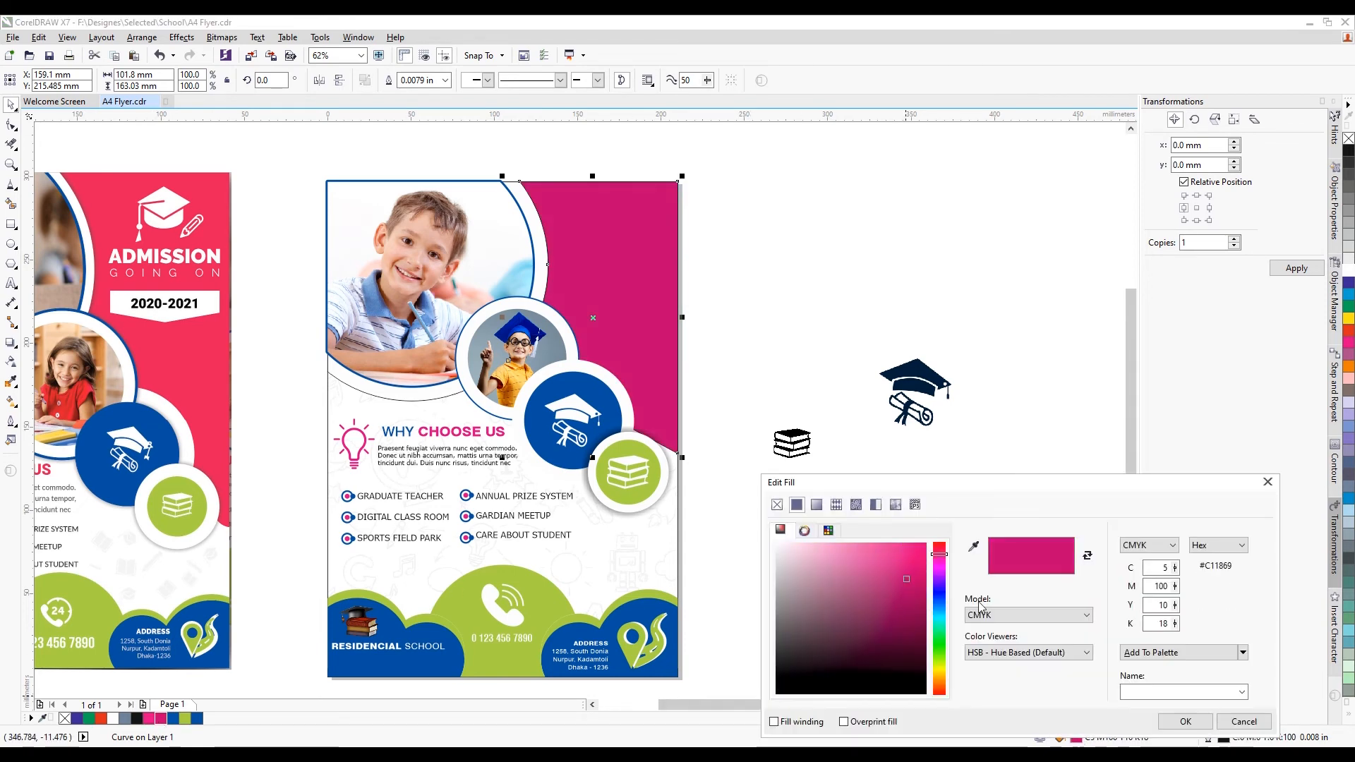
click(974, 554)
click(195, 369)
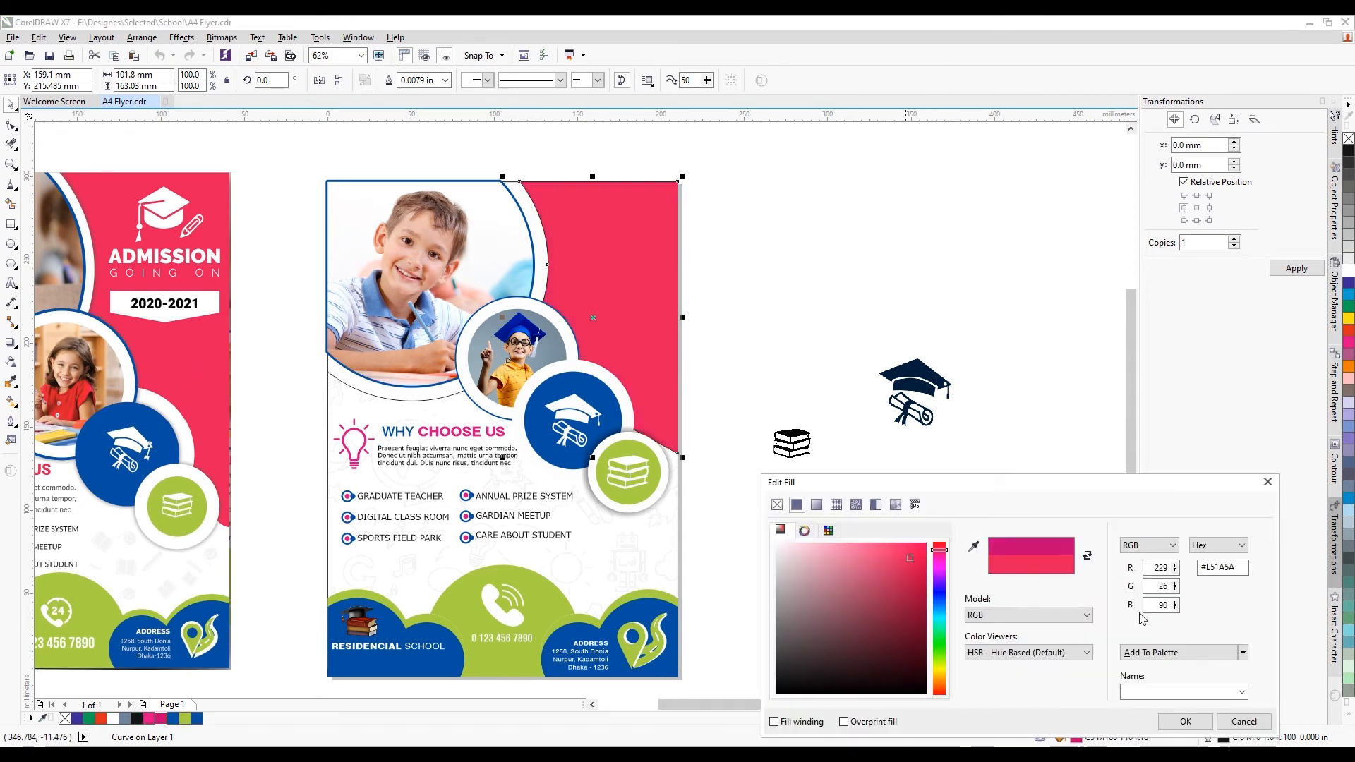
click(1186, 721)
key(Escape)
scroll(651, 349, down, 2)
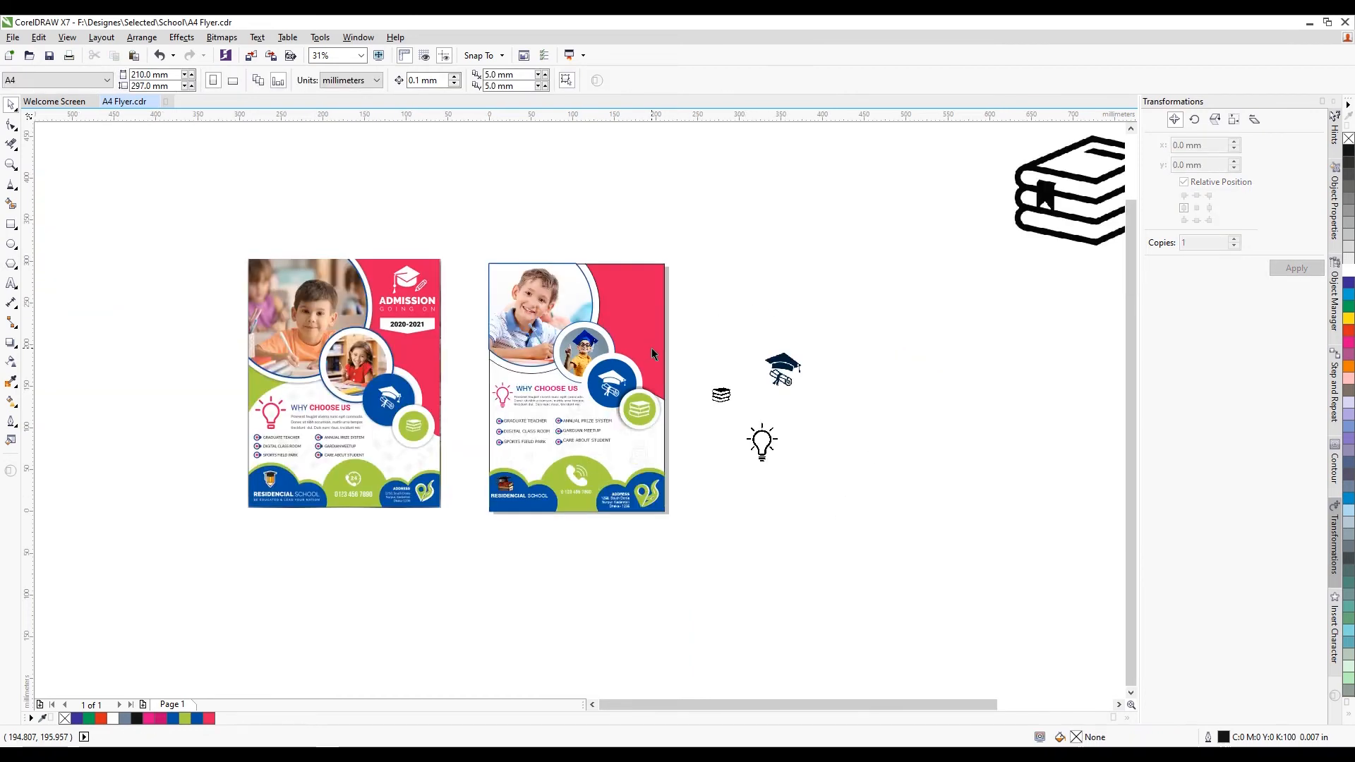
Trace the cap image with PowerTRACE Outline Trace (Clipart) and accept the result
click(1019, 300)
drag(1019, 300, 709, 251)
scroll(678, 227, up, 2)
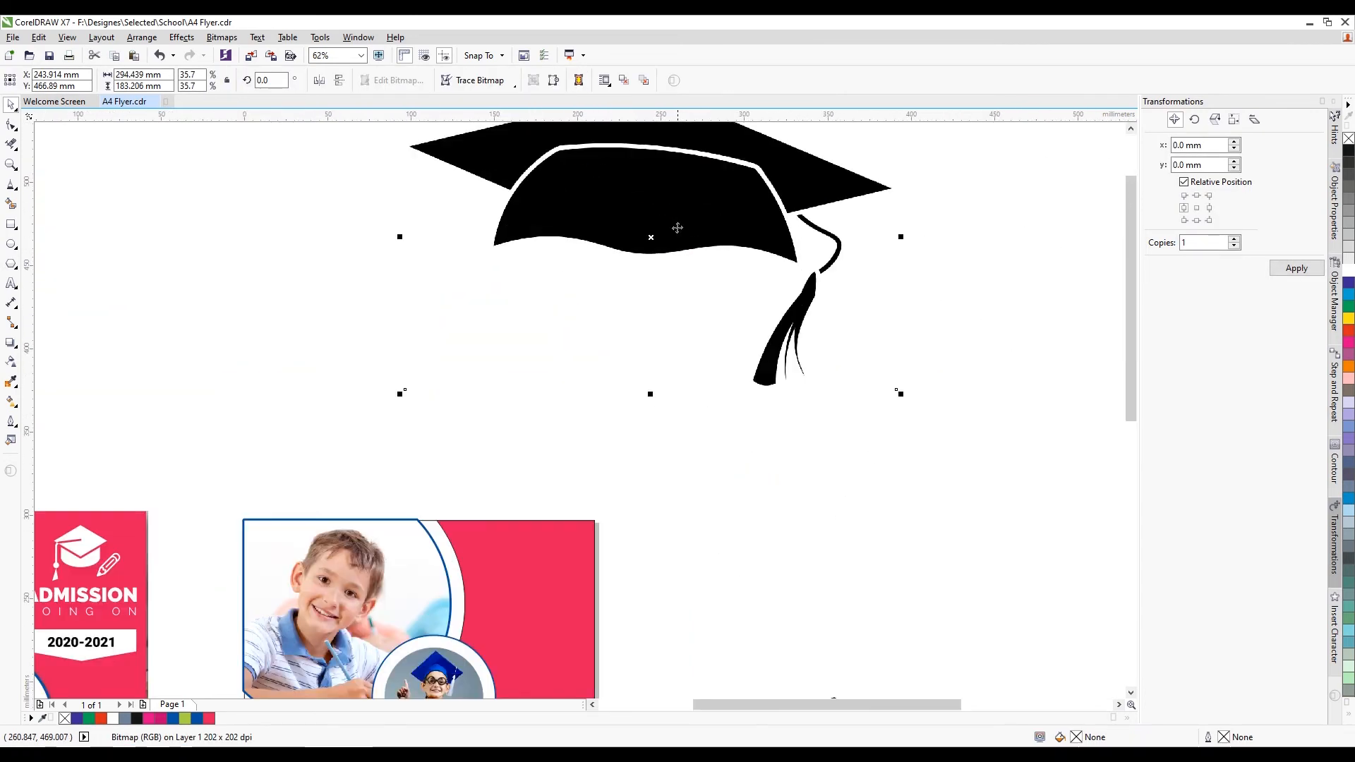
right_click(676, 227)
mouse_move(777, 285)
click(898, 332)
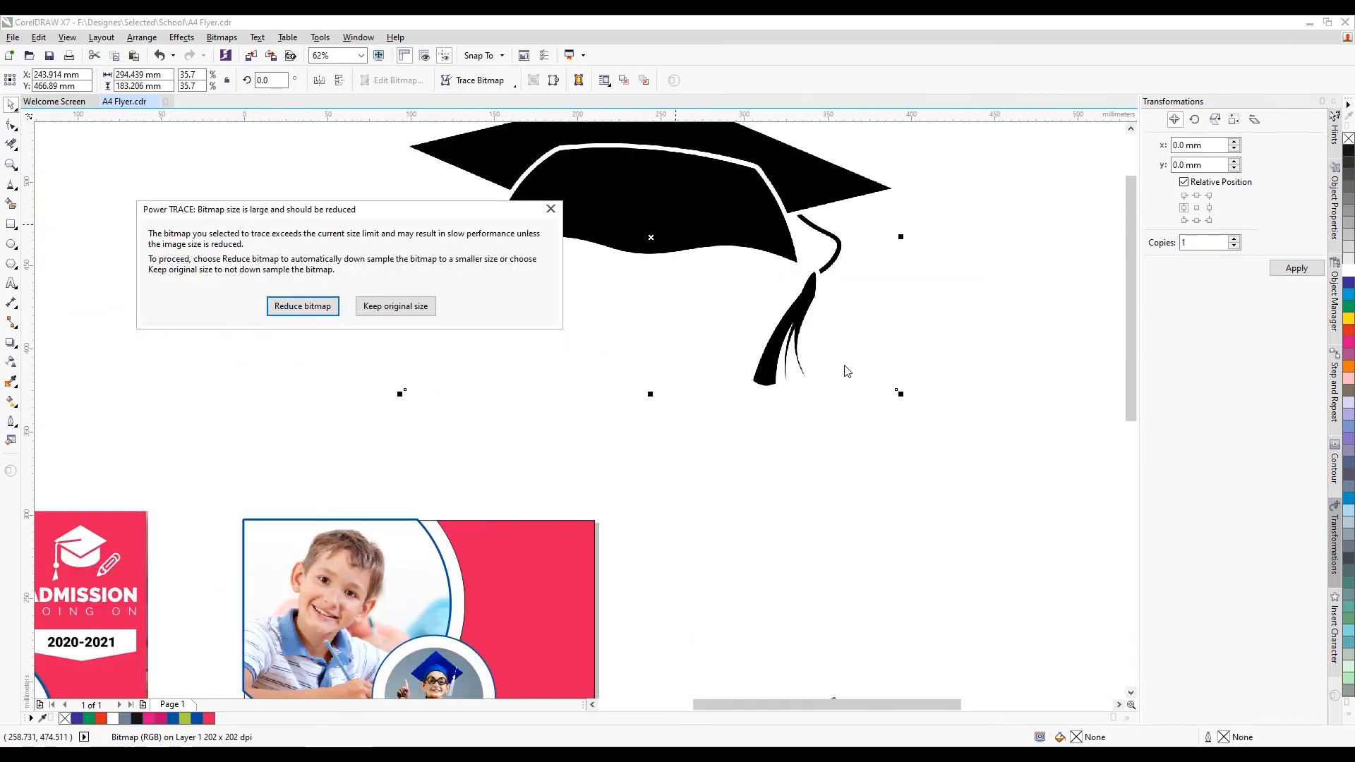
click(311, 306)
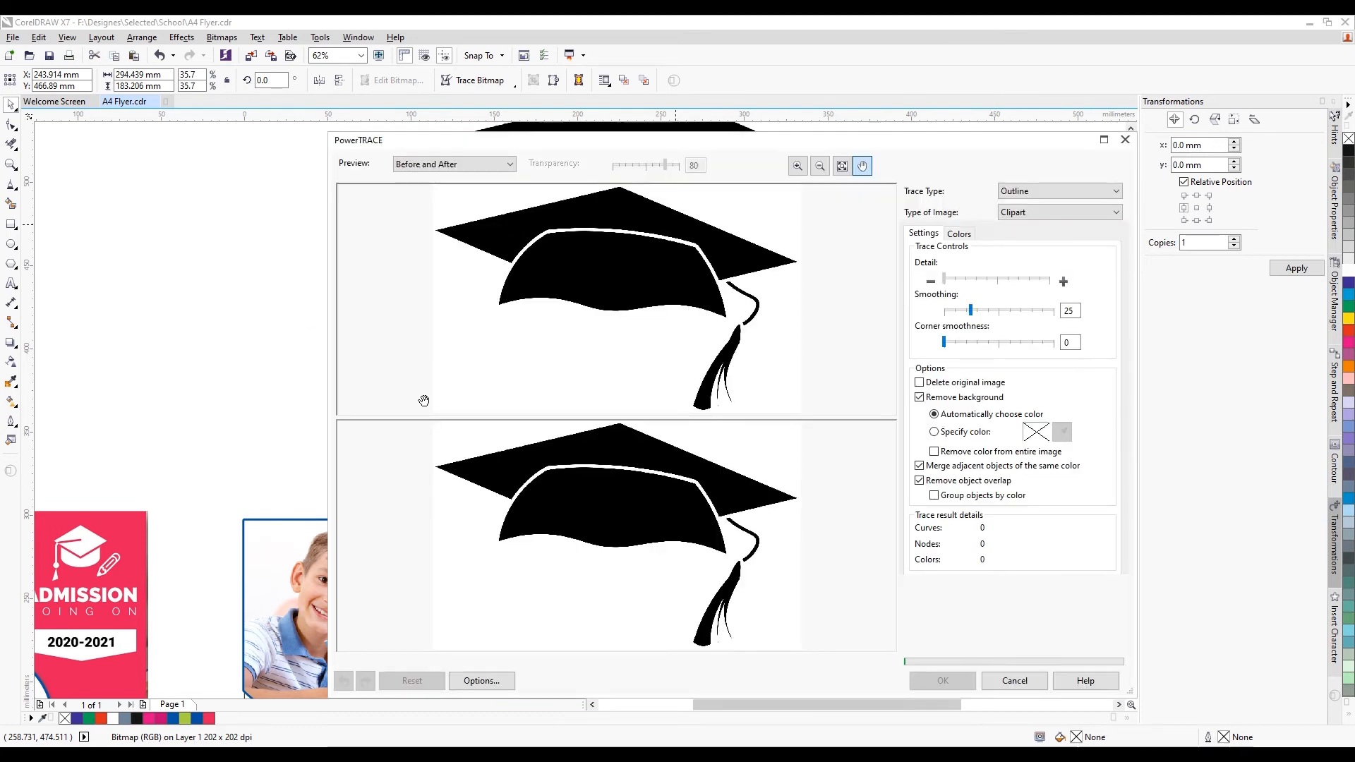
click(950, 680)
Move the traced cap off the original and scale it down to about 21.5%
scroll(653, 377, down, 1)
drag(653, 307, 712, 420)
scroll(729, 400, up, 1)
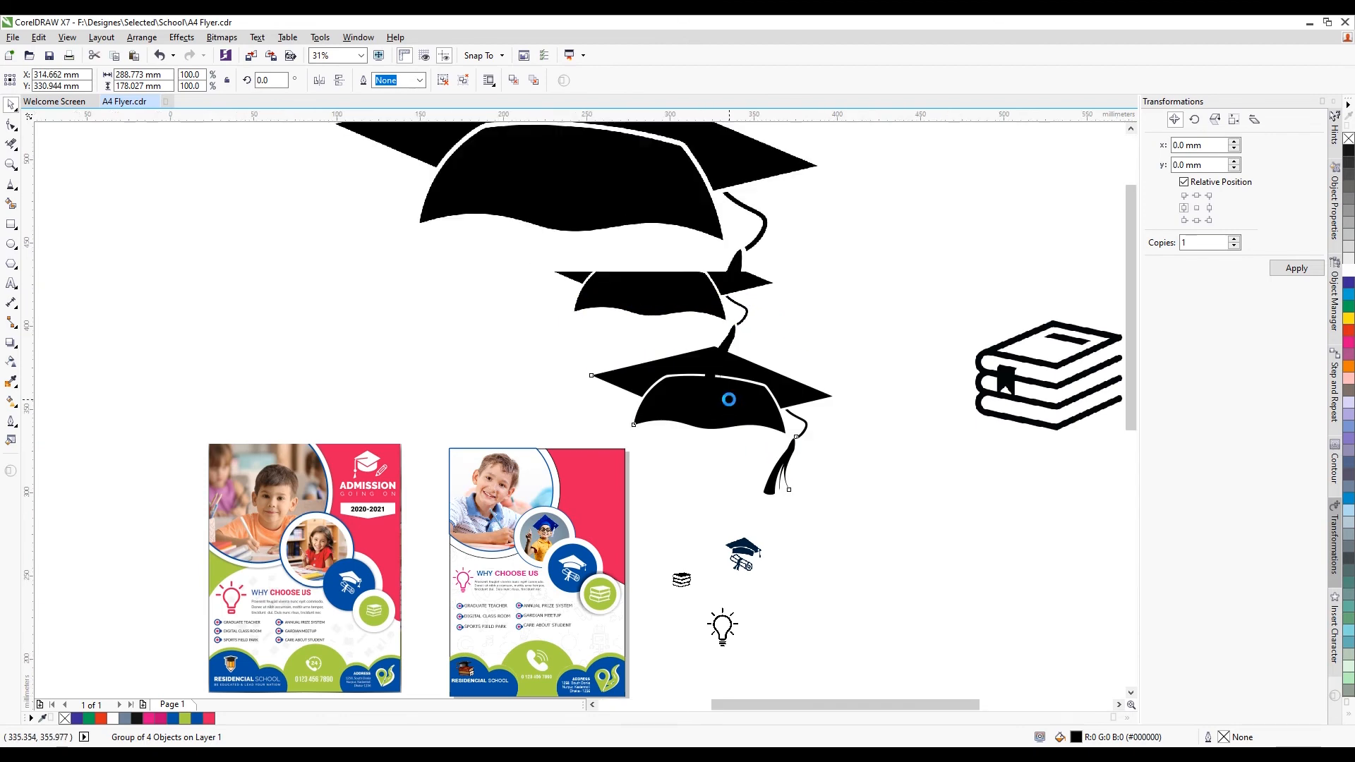
drag(939, 288, 427, 512)
scroll(532, 550, up, 1)
scroll(545, 355, down, 1)
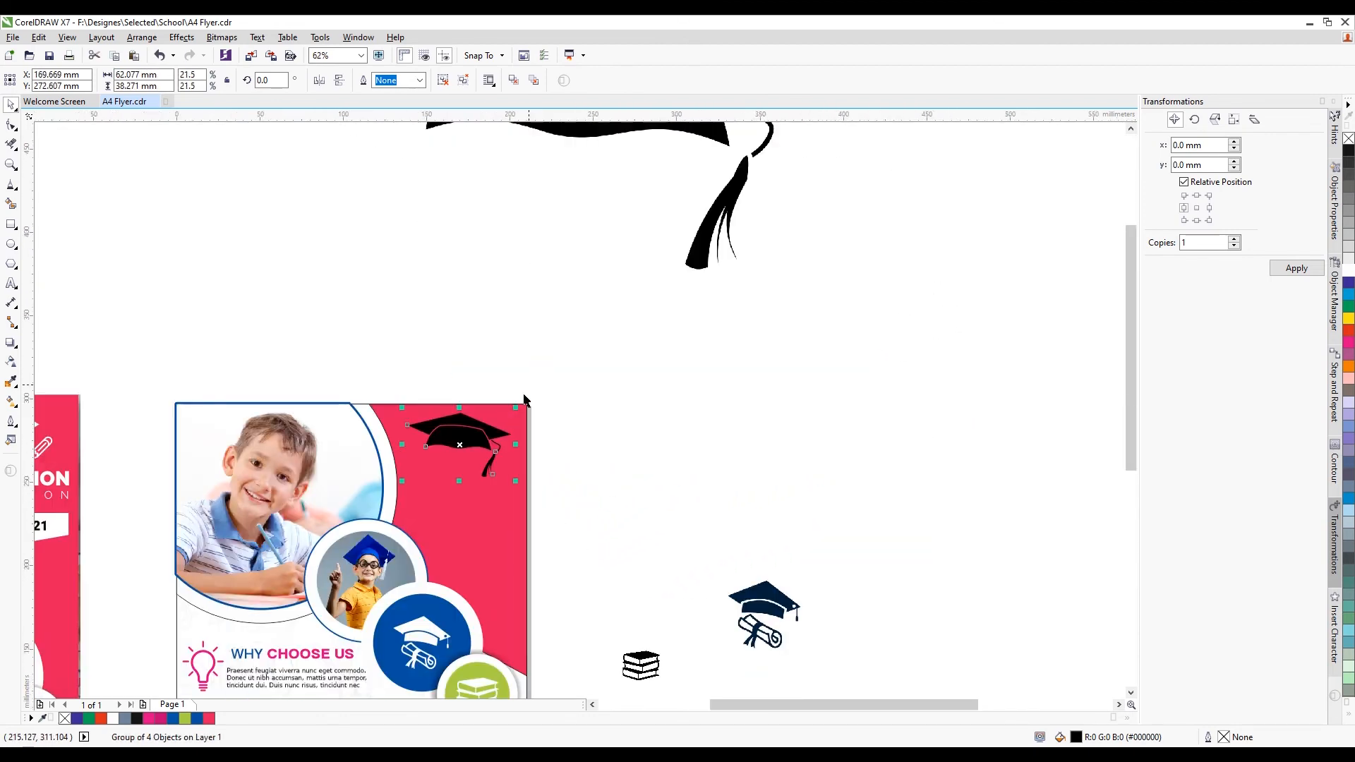
scroll(484, 436, up, 1)
Fill the traced cap white in the top-right of the pink header
click(1349, 270)
click(788, 266)
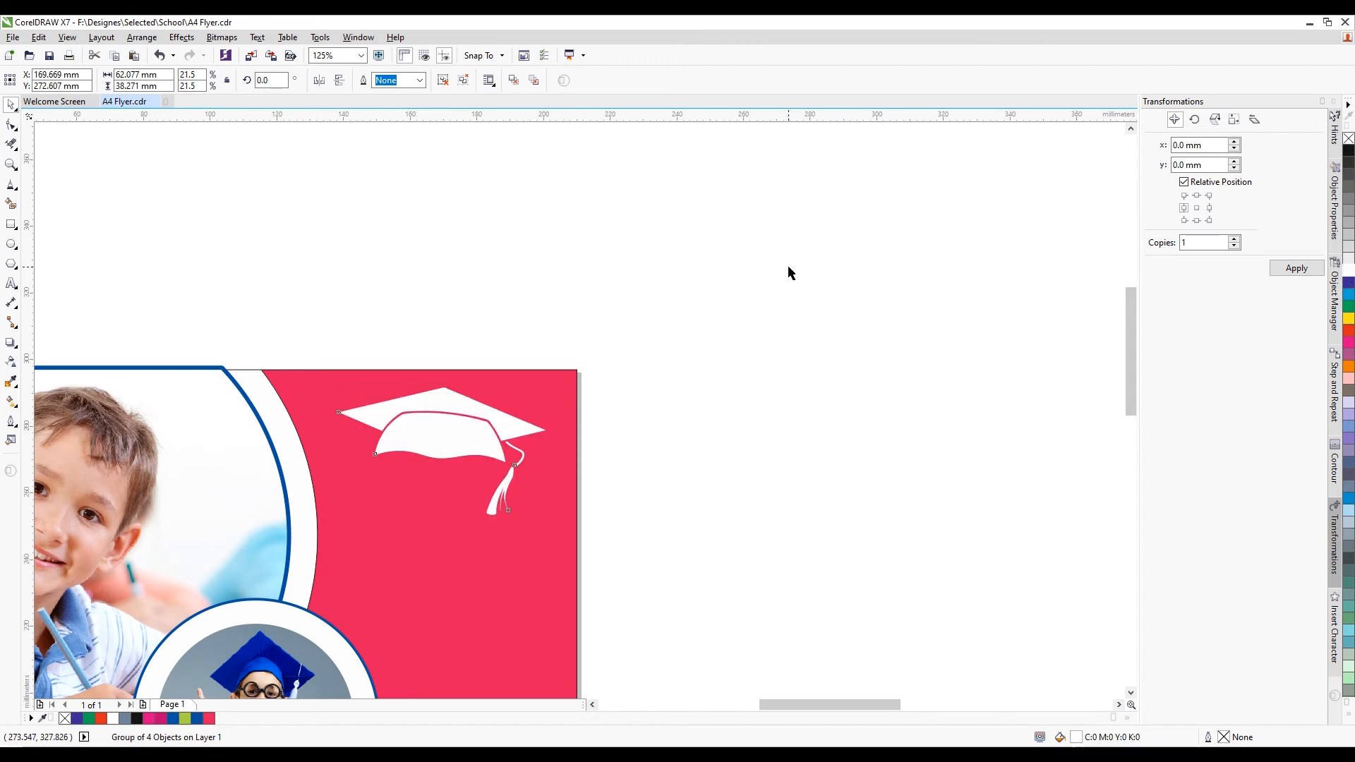
scroll(648, 237, down, 1)
click(566, 329)
click(765, 336)
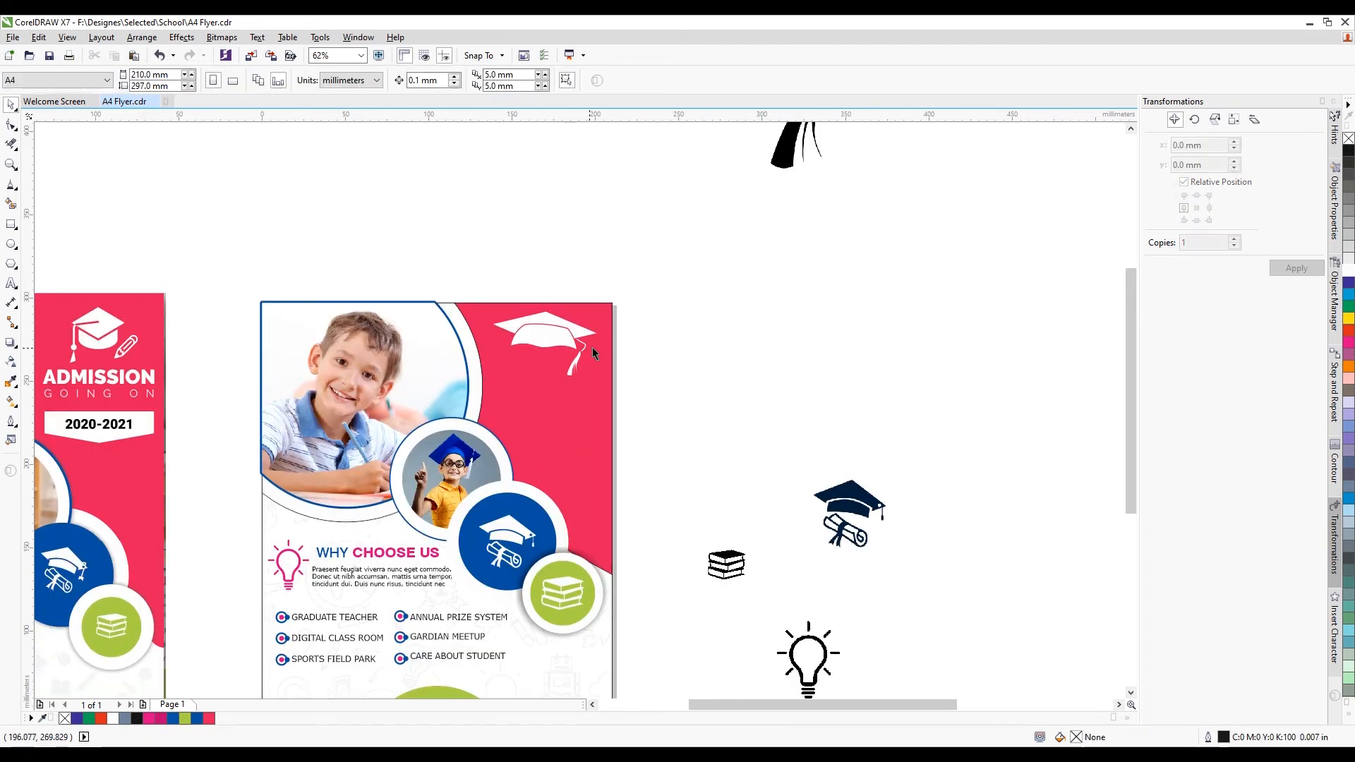
scroll(592, 348, up, 1)
click(566, 331)
click(641, 259)
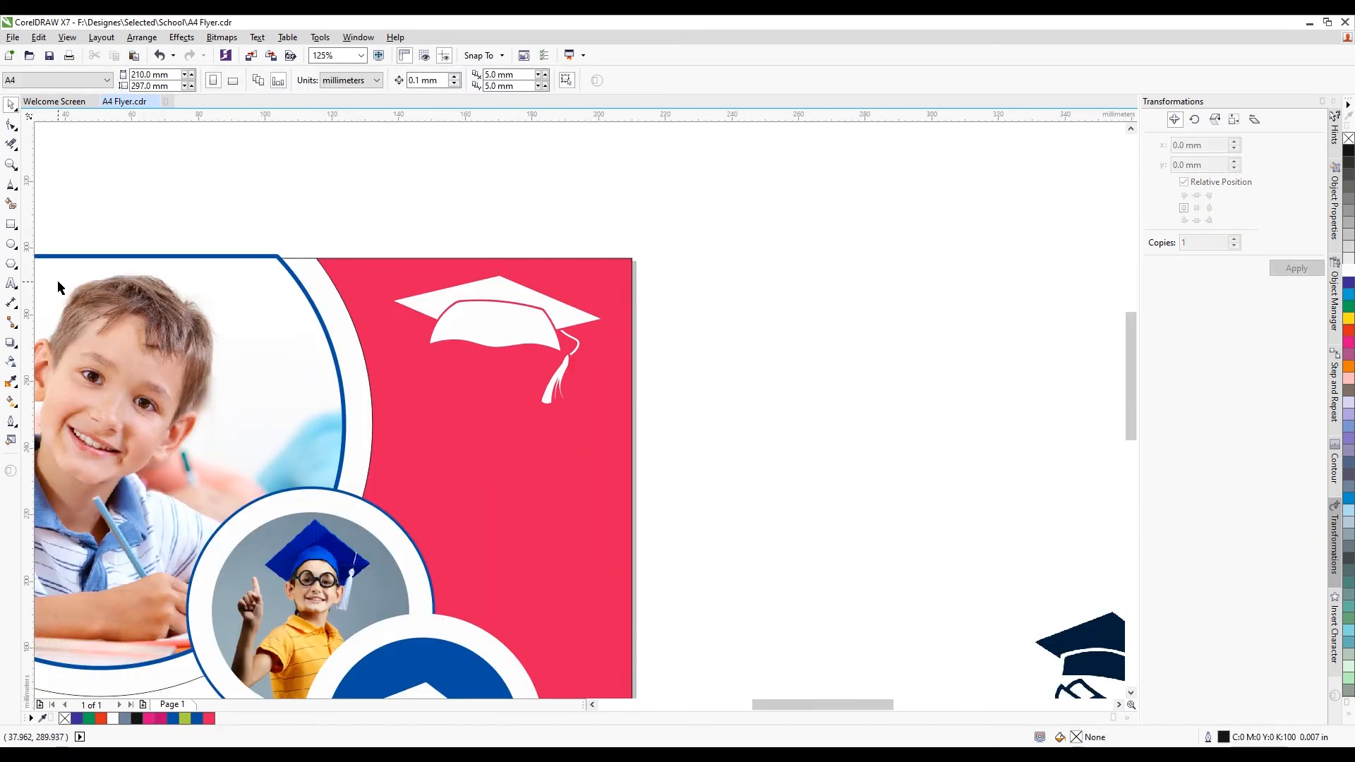
click(11, 283)
Type 'admission' on the header, change it to UPPERCASE, and set font Swis721 Blk BT
scroll(409, 385, up, 1)
click(408, 381)
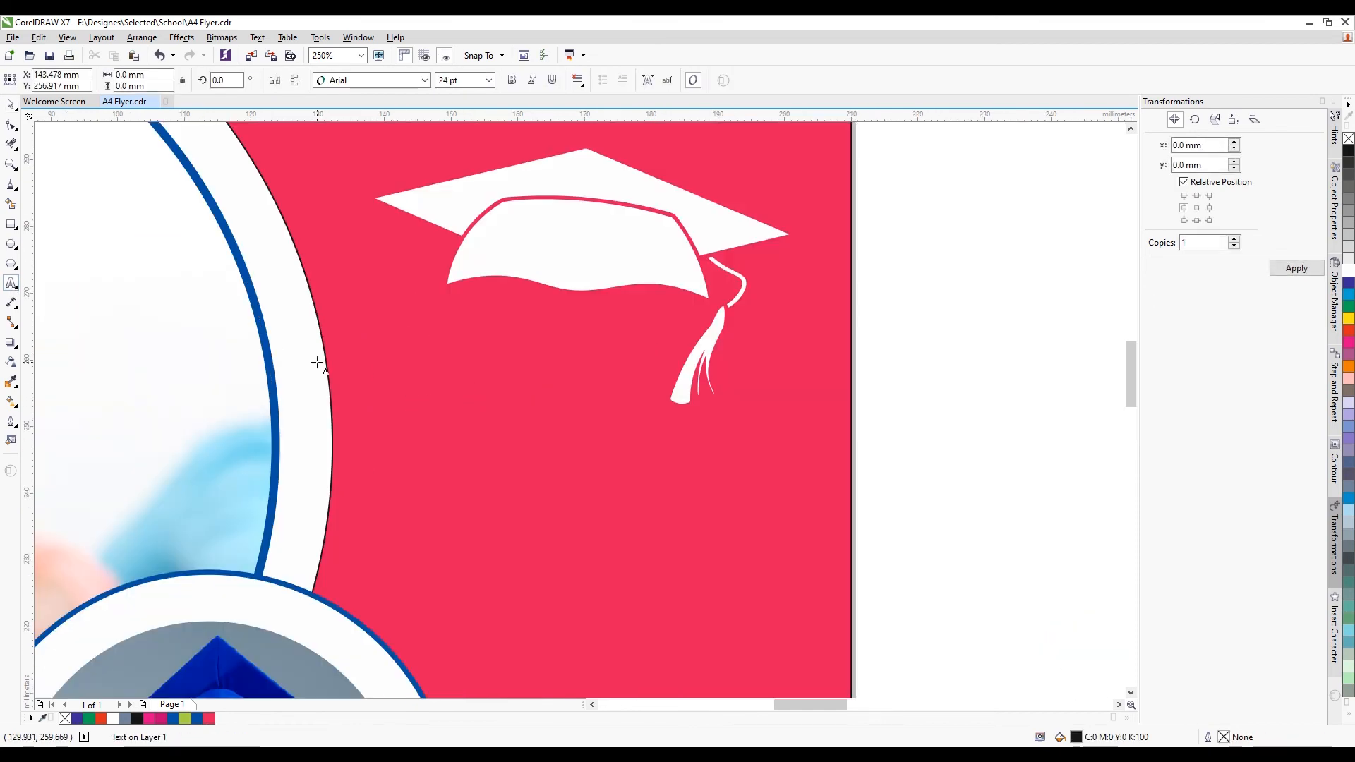
text(admiss)
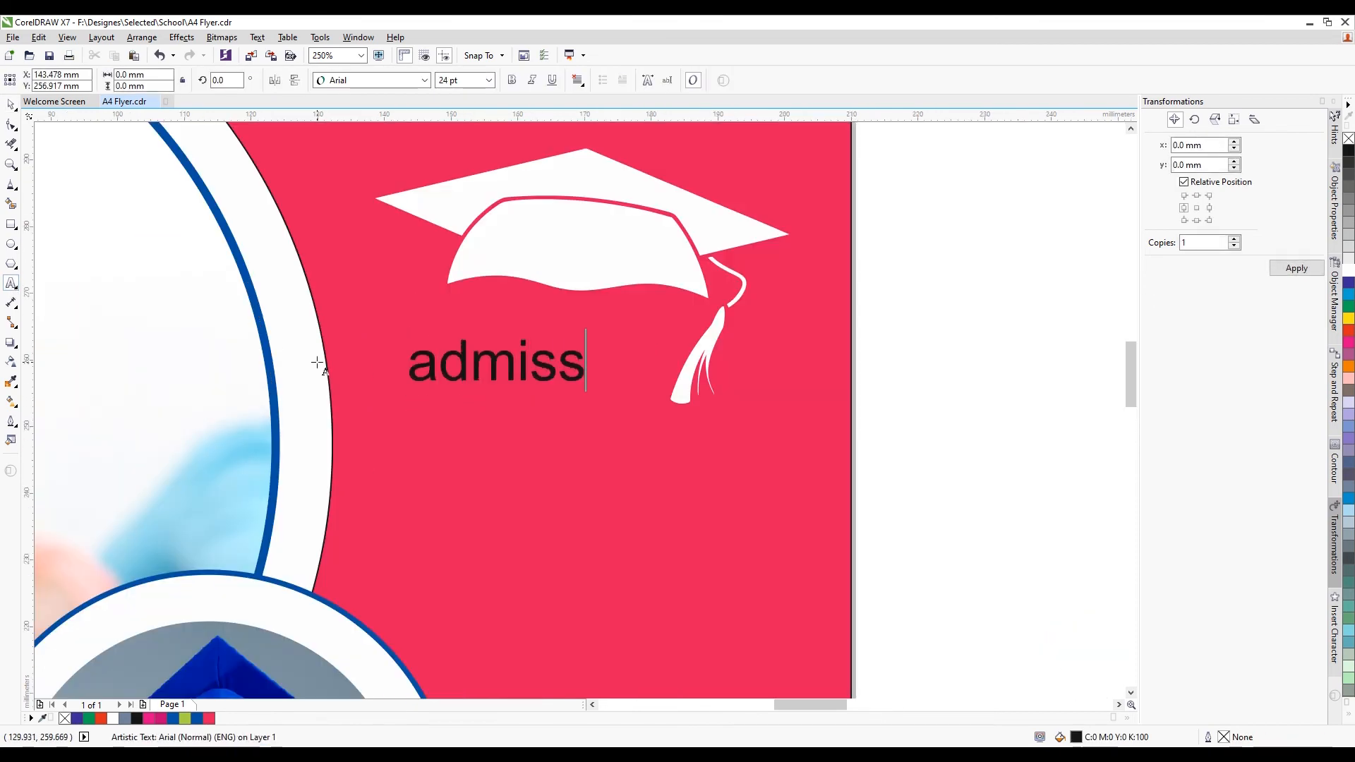
text(ion)
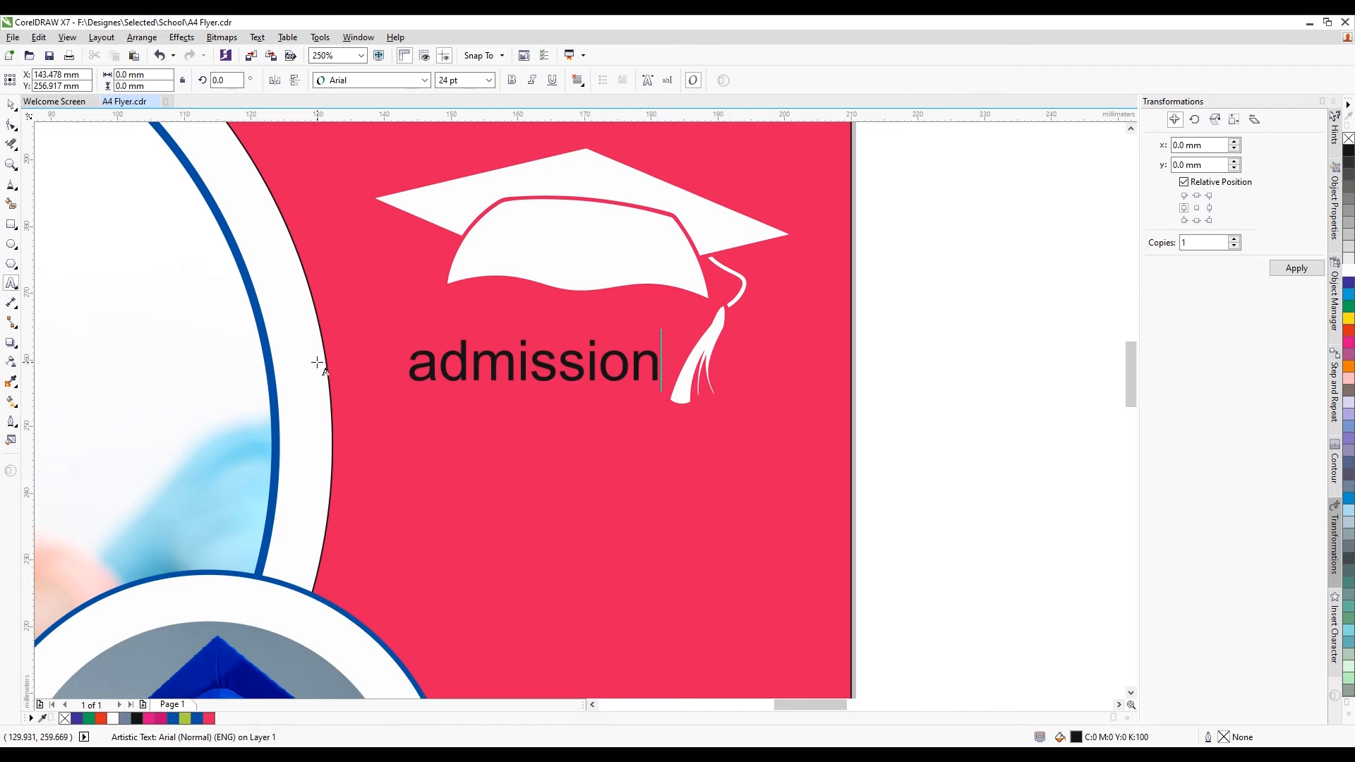
key(ctrl+a)
key(shift+F3)
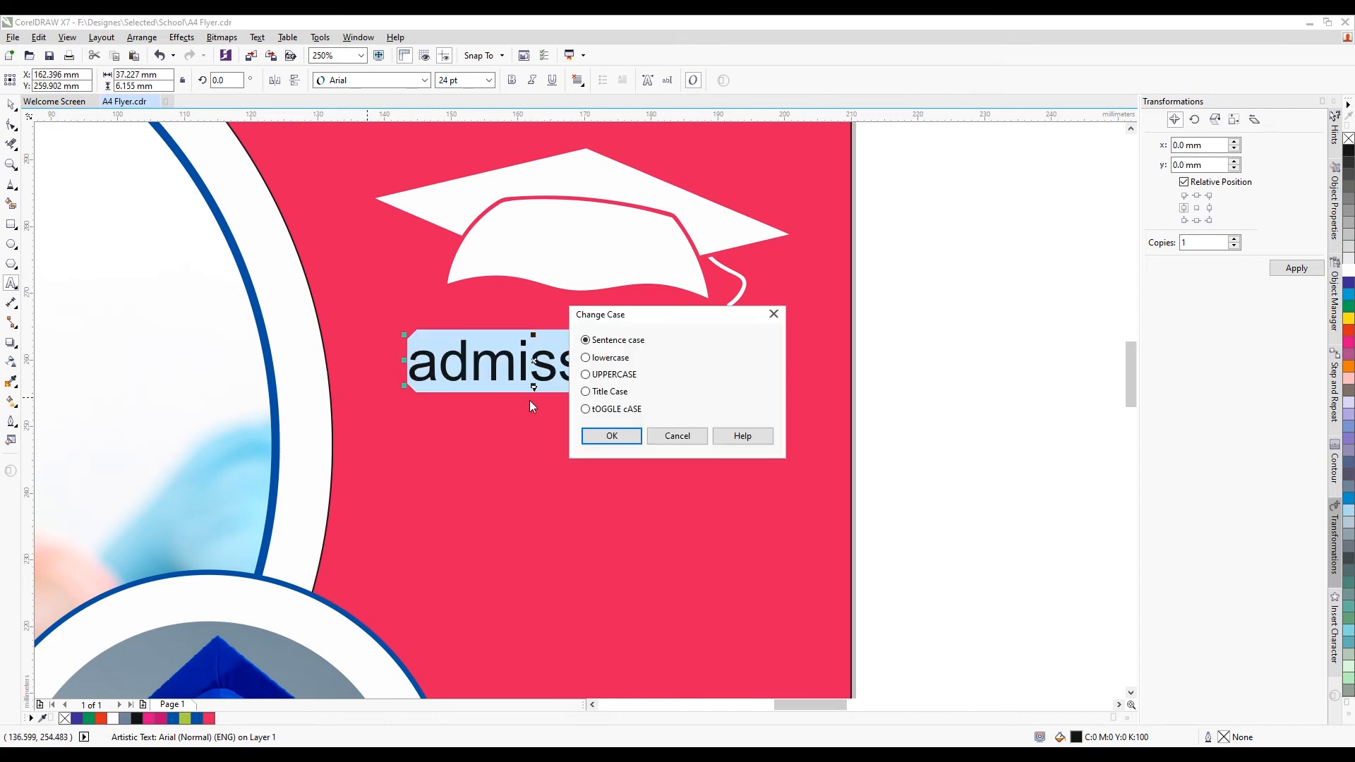
click(616, 439)
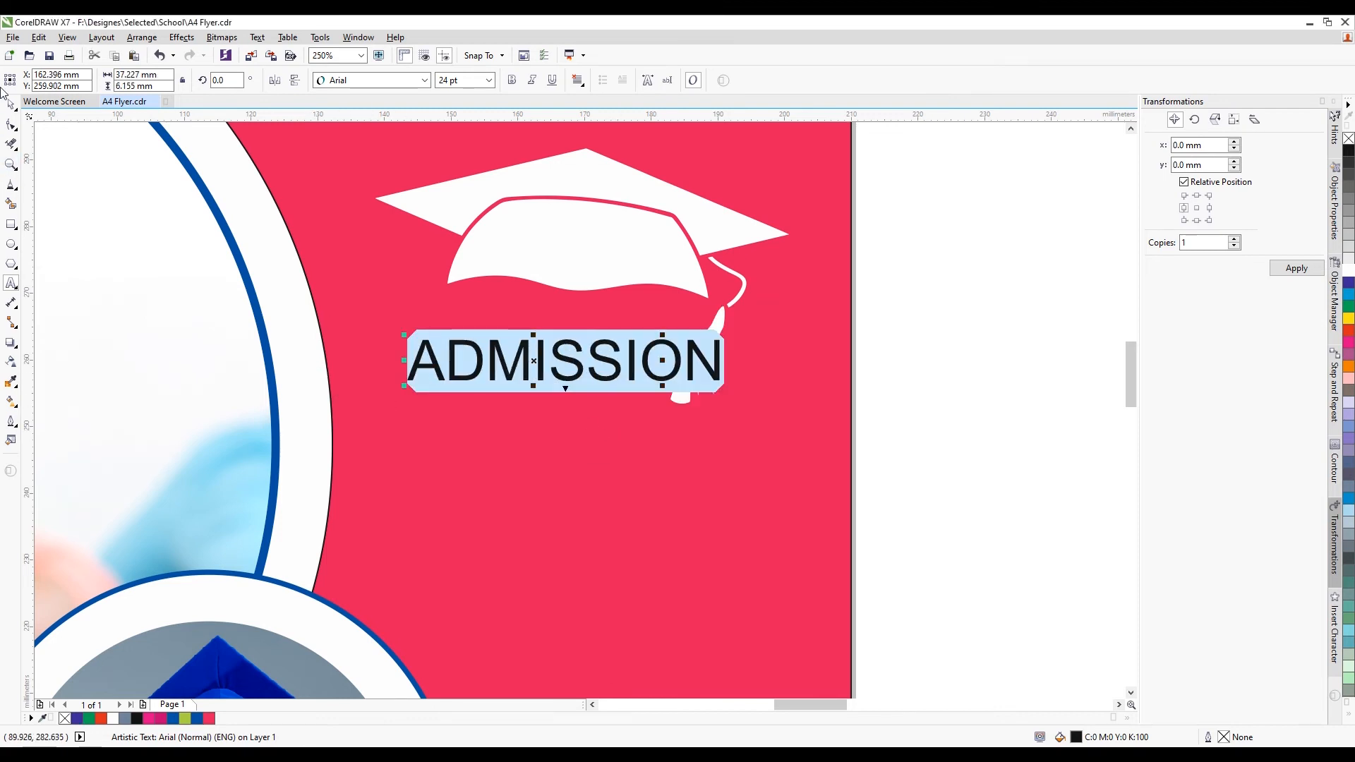
click(10, 105)
click(424, 80)
click(393, 113)
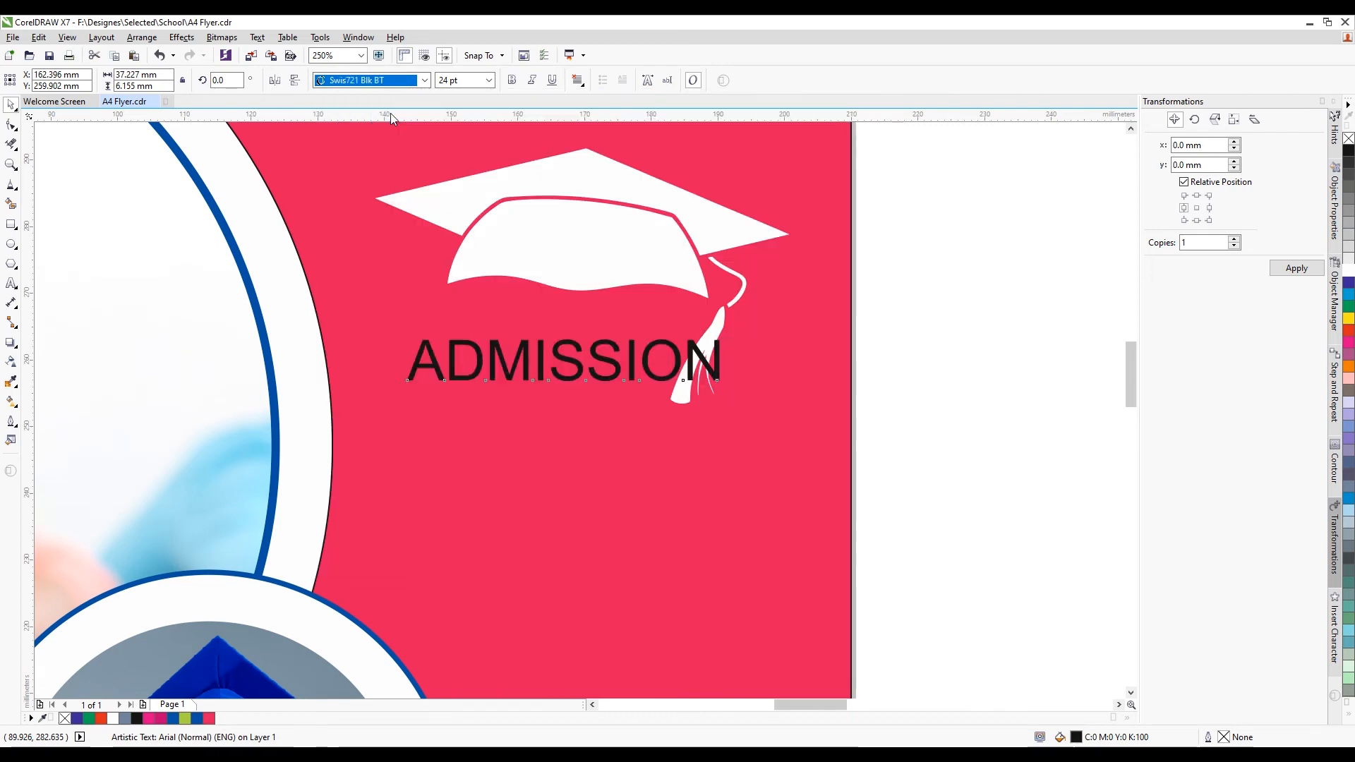
Place ADMISSION under the cap, enlarge it to about 30 pt, and make it white
scroll(632, 345, down, 2)
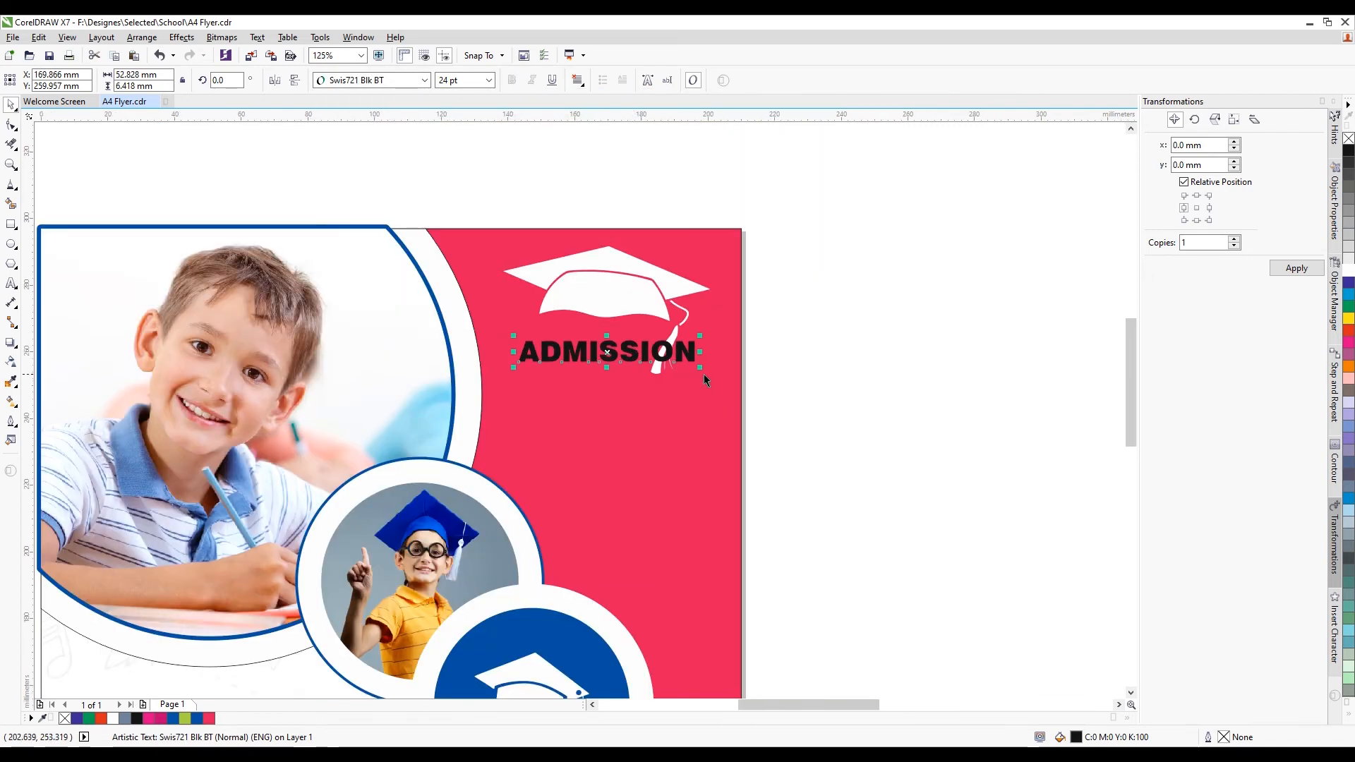
drag(640, 360, 636, 399)
click(667, 346)
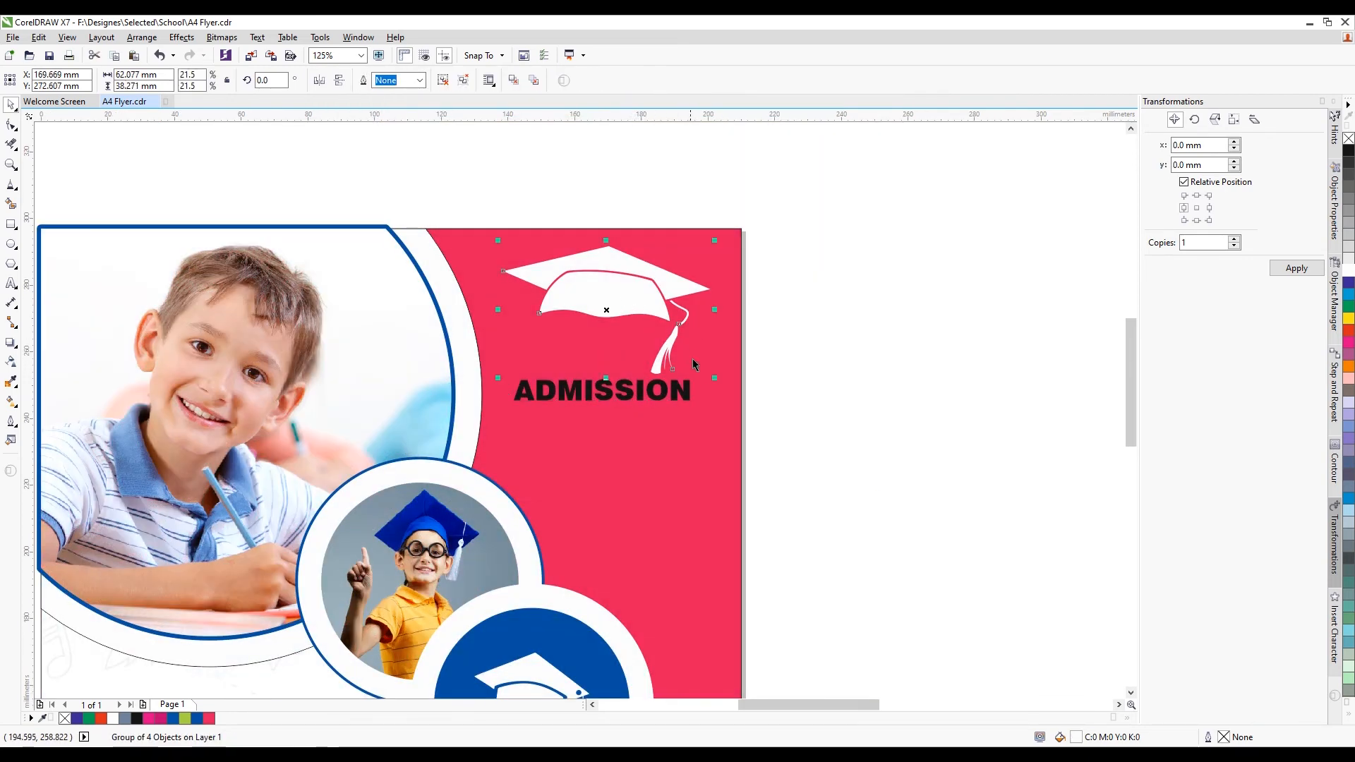
click(663, 393)
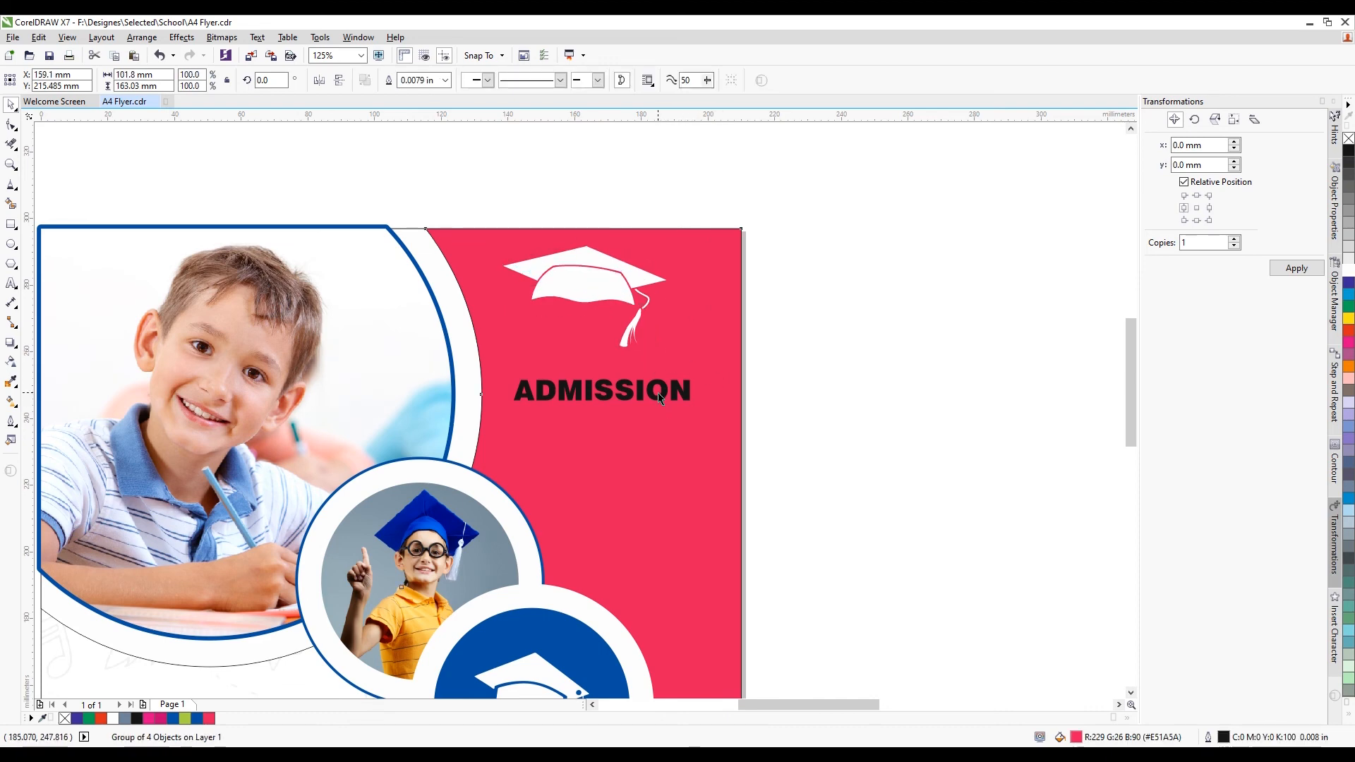
scroll(662, 392, up, 2)
click(663, 397)
drag(662, 397, 799, 376)
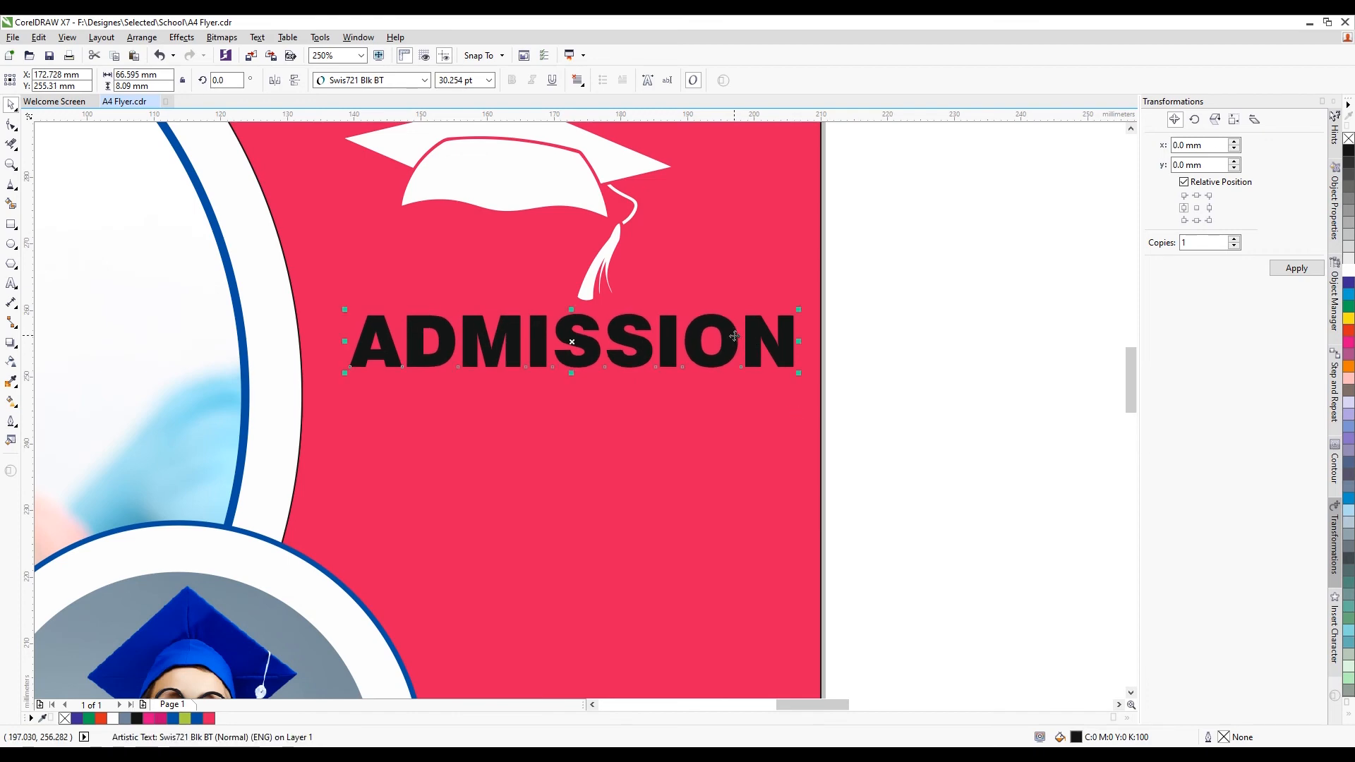
drag(733, 337, 715, 336)
click(1348, 276)
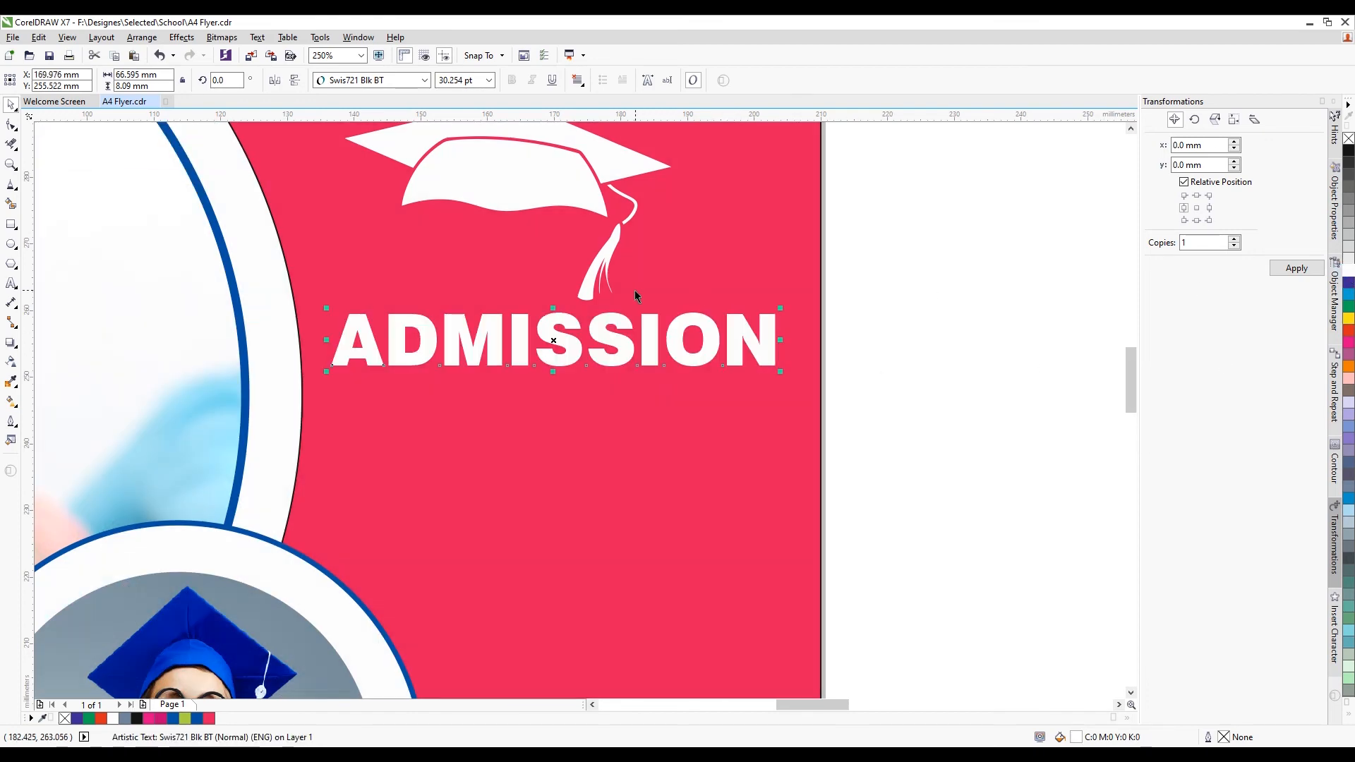
scroll(841, 353, down, 1)
Duplicate ADMISSION below itself and retype the copy as 'GOING ON'
key(ctrl+d)
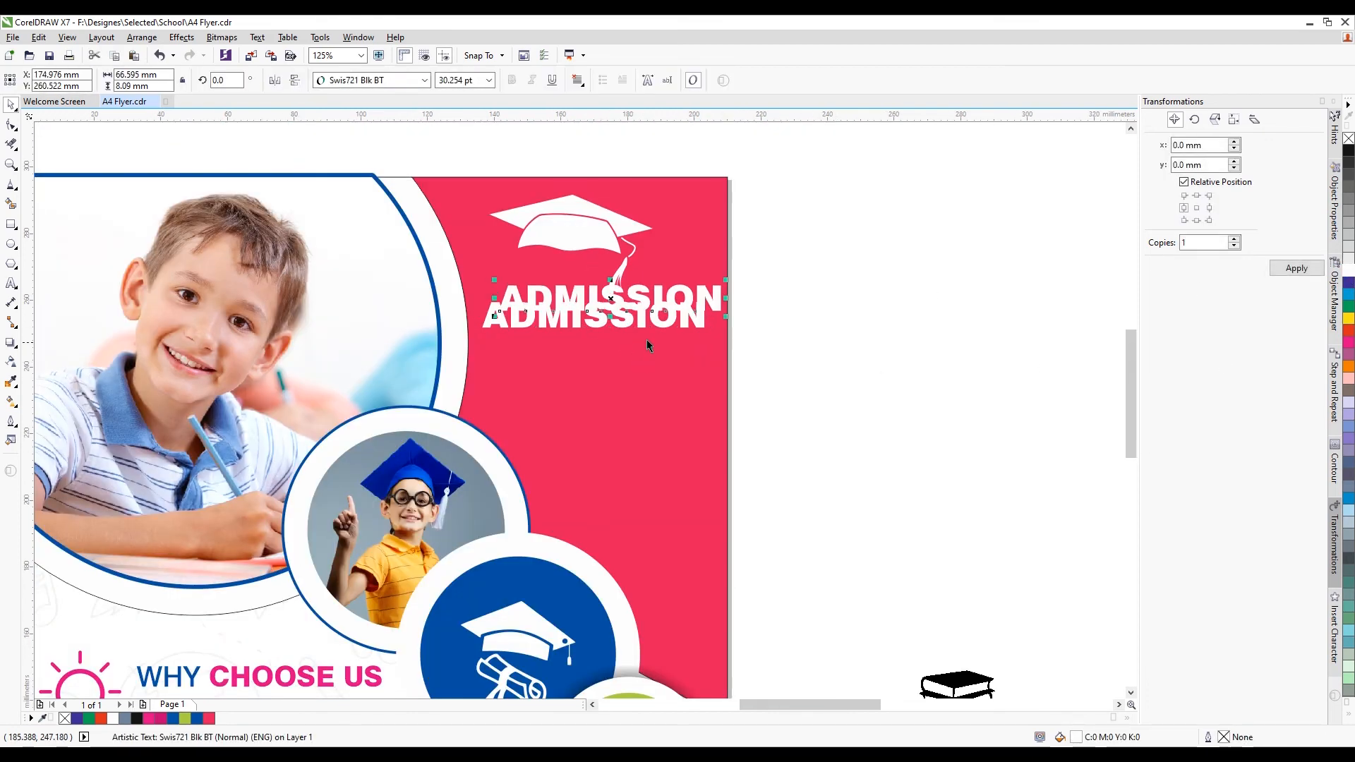
drag(648, 304, 628, 367)
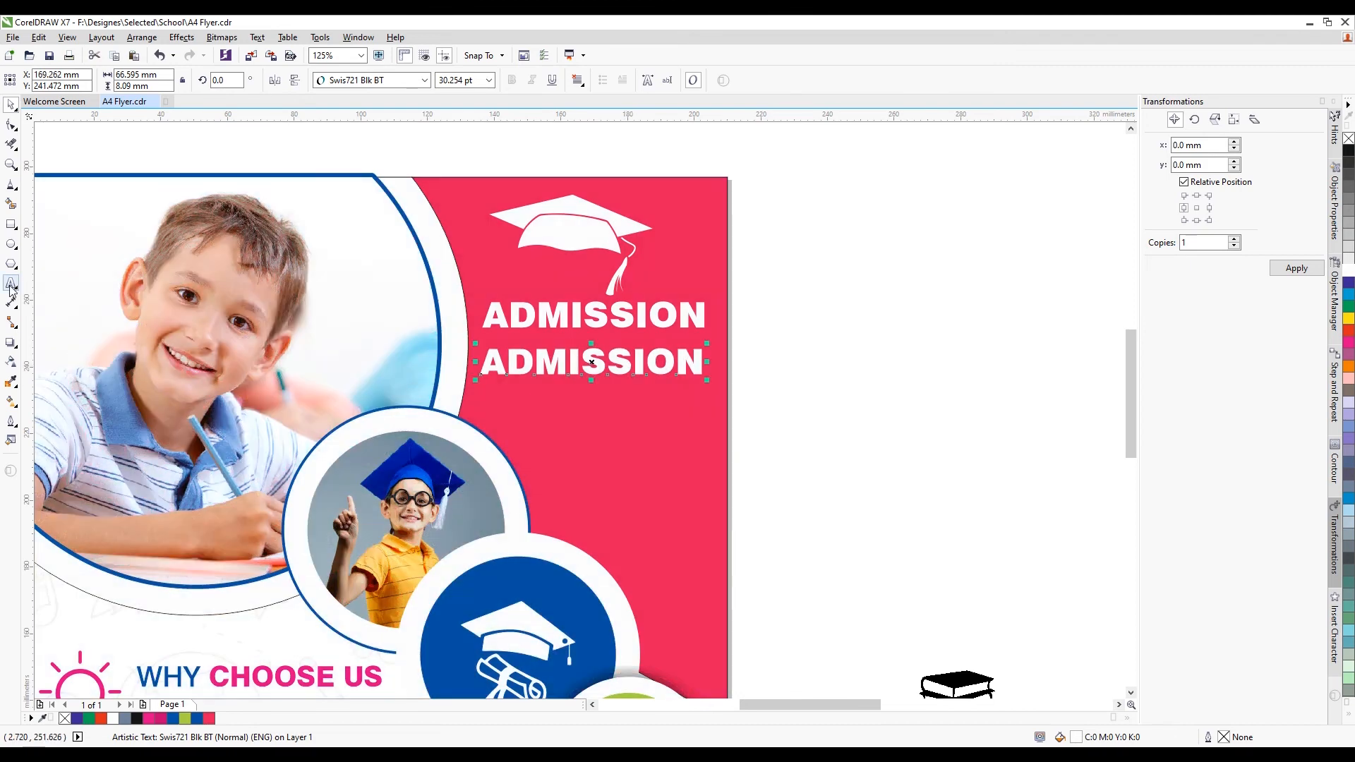
click(11, 284)
key(ctrl+a)
key(Delete)
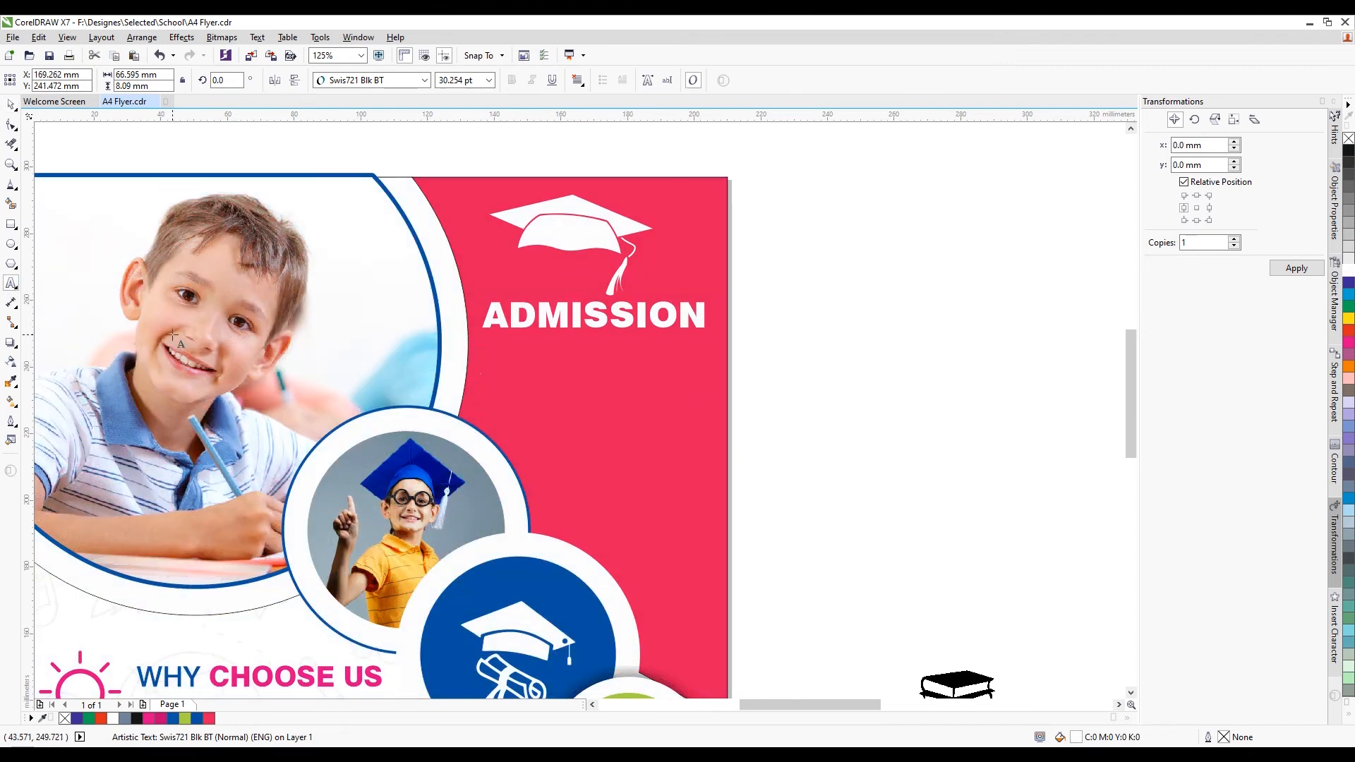
text(go)
key(BackSpace)
key(BackSpace)
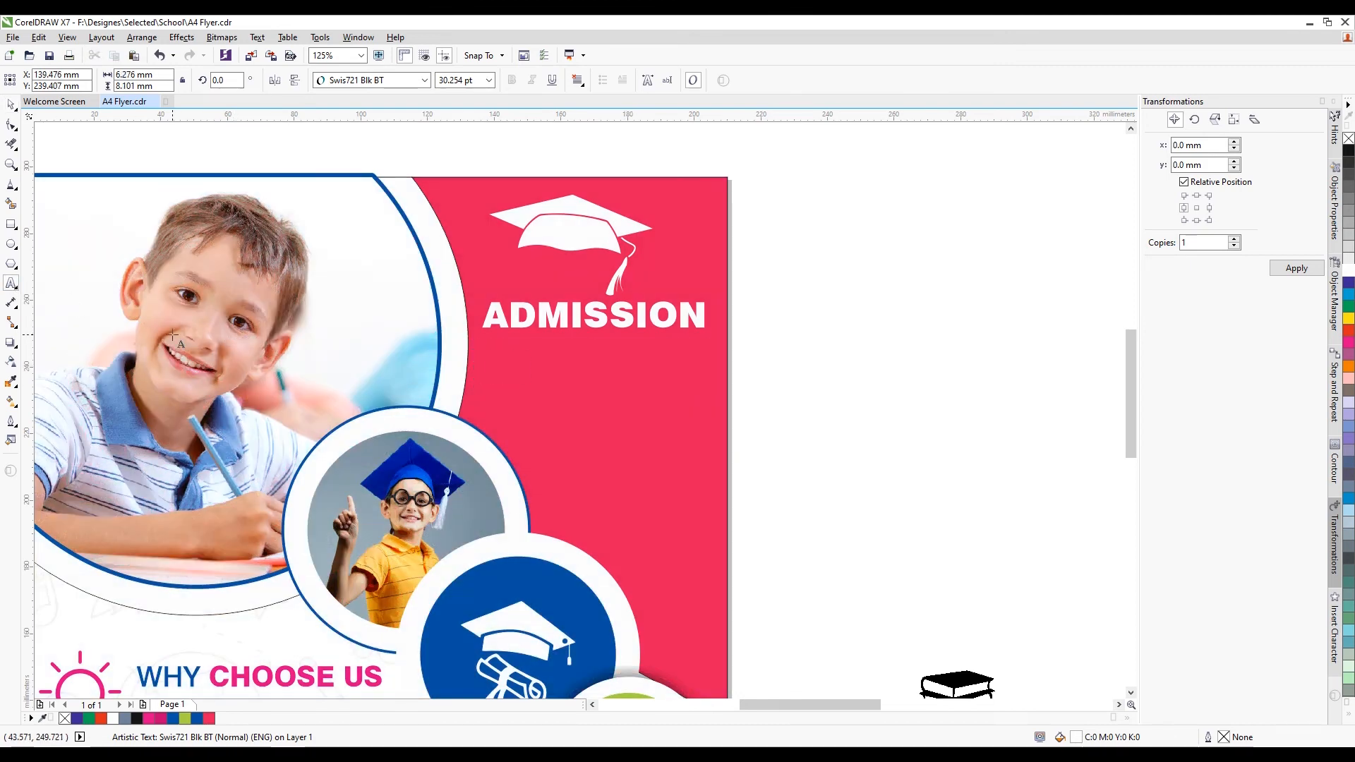
text(GOIN)
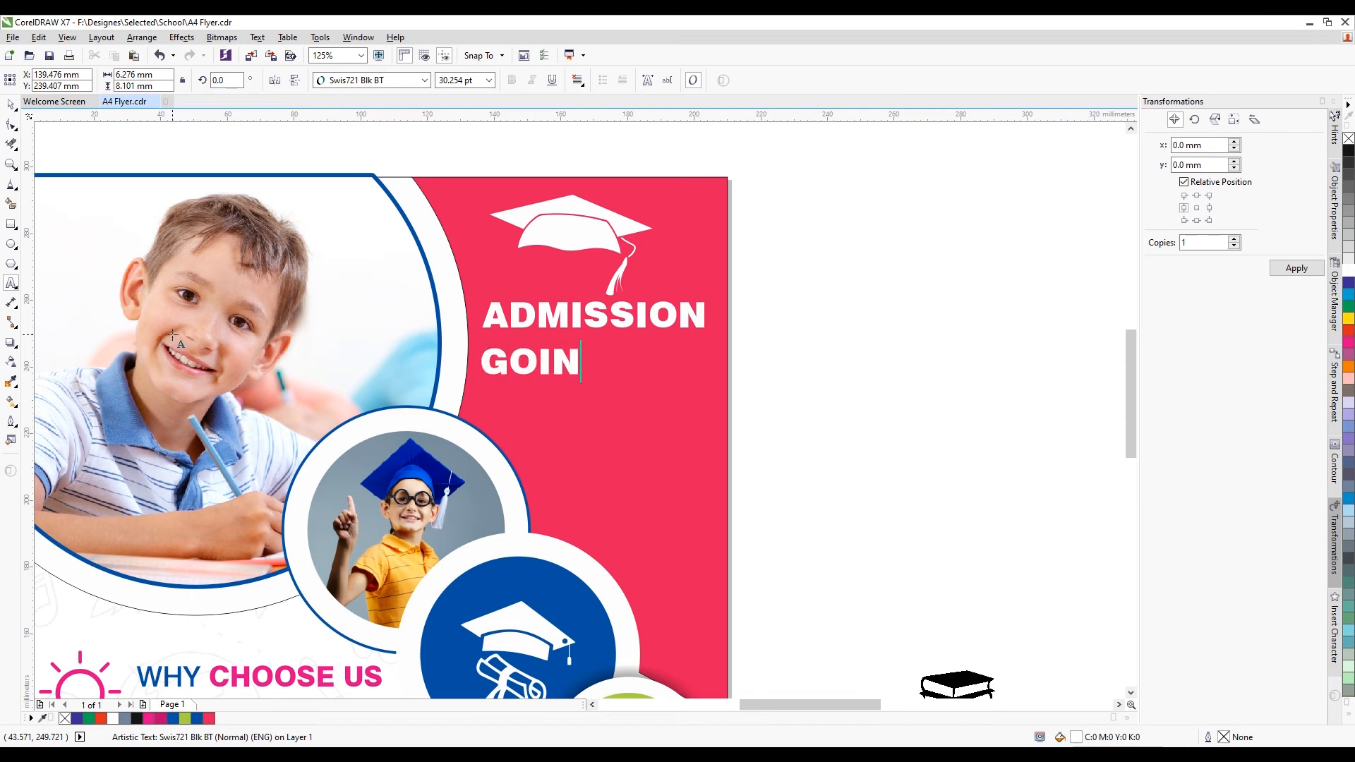
text(G ON)
Set GOING ON to Swis721 Md BT, about 18 pt, aligned under ADMISSION
key(ctrl+a)
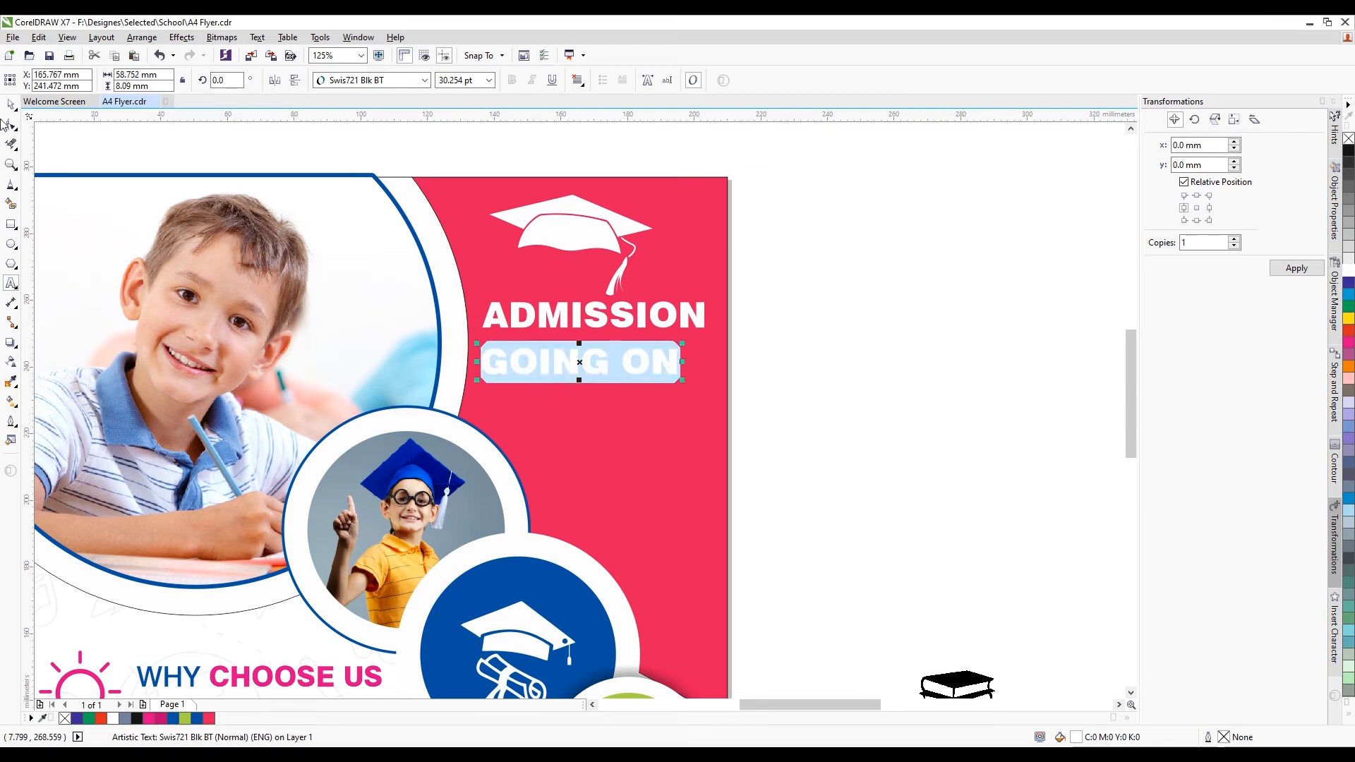
click(381, 79)
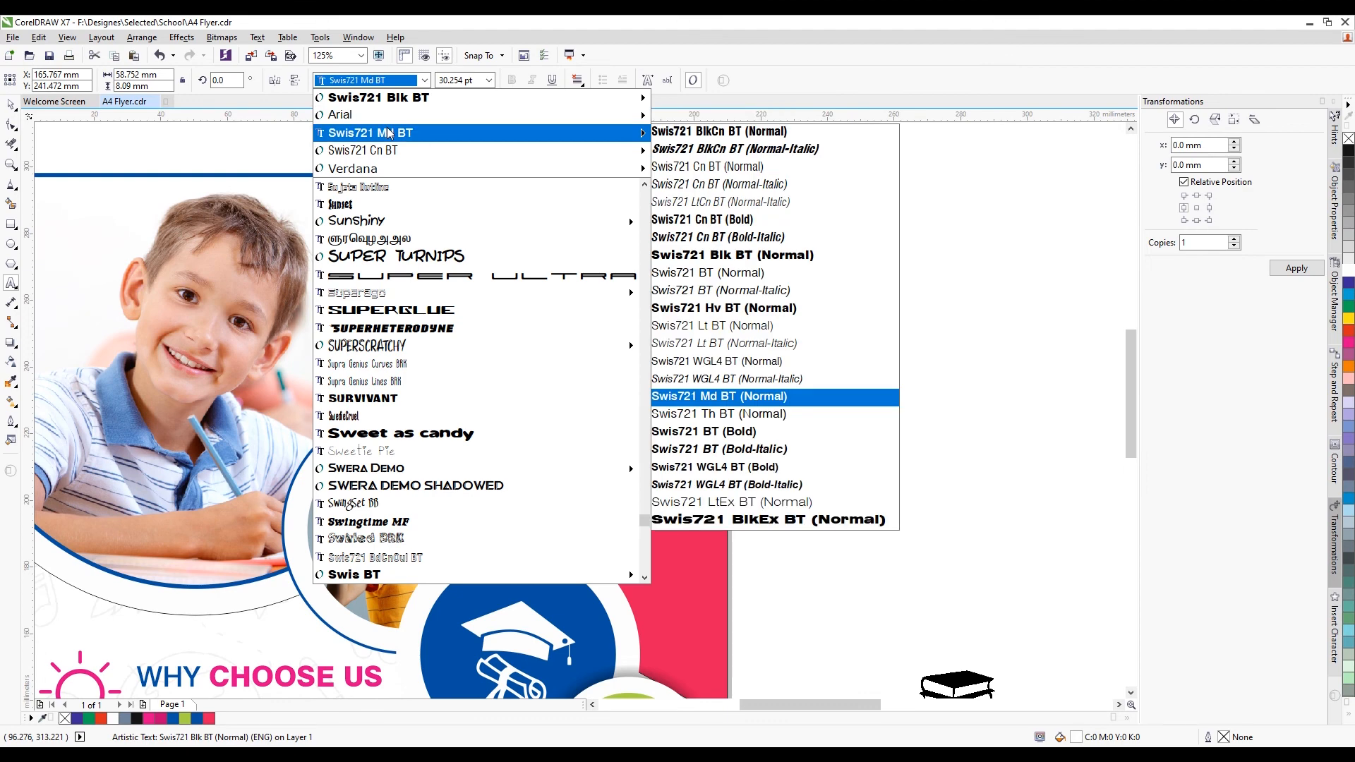
click(666, 393)
scroll(666, 388, up, 2)
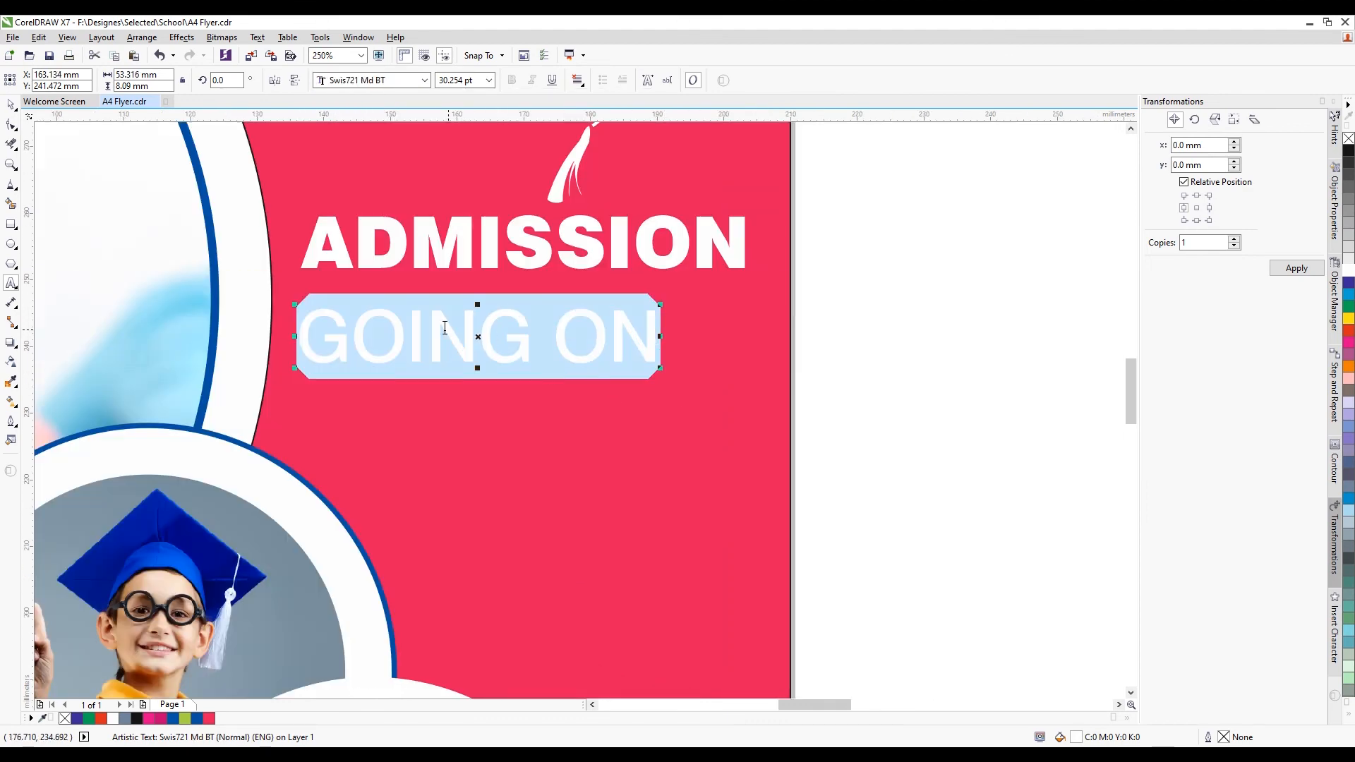
click(11, 104)
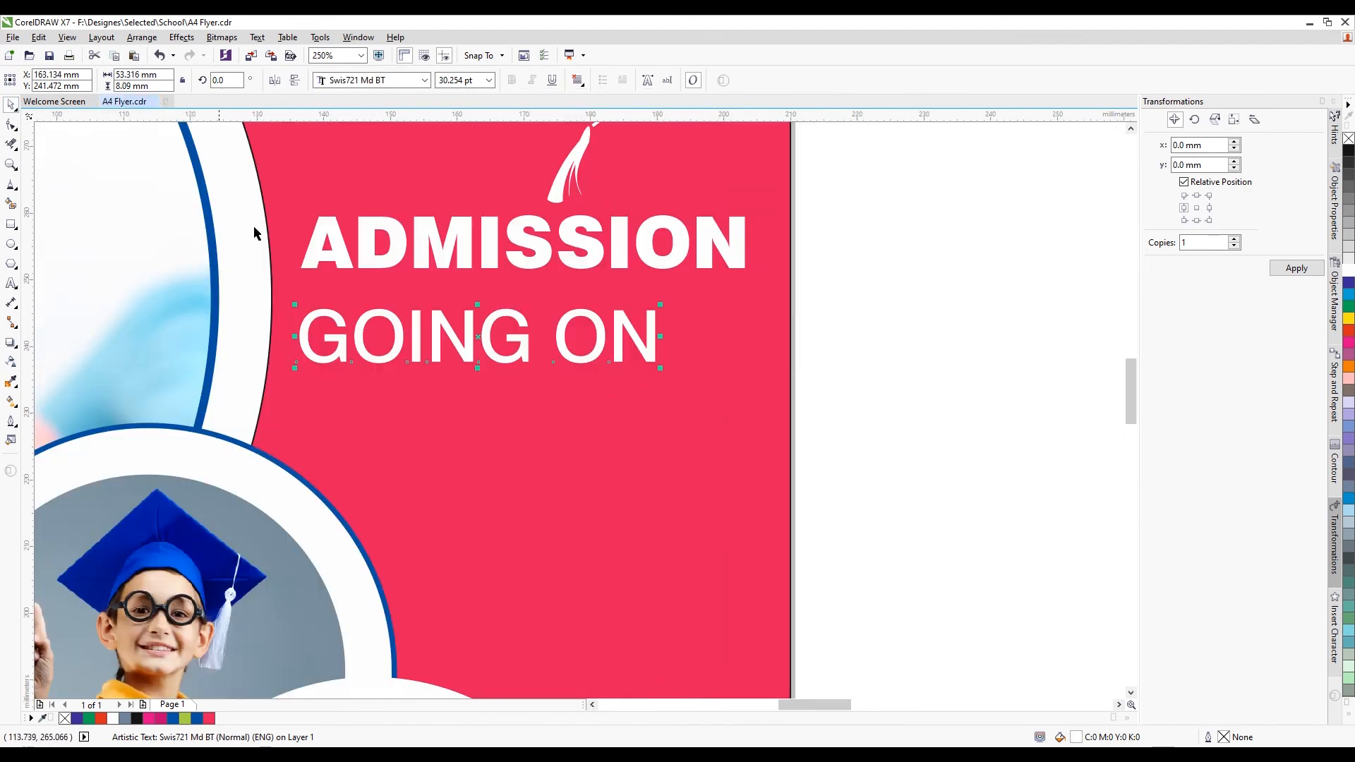
drag(661, 367, 626, 348)
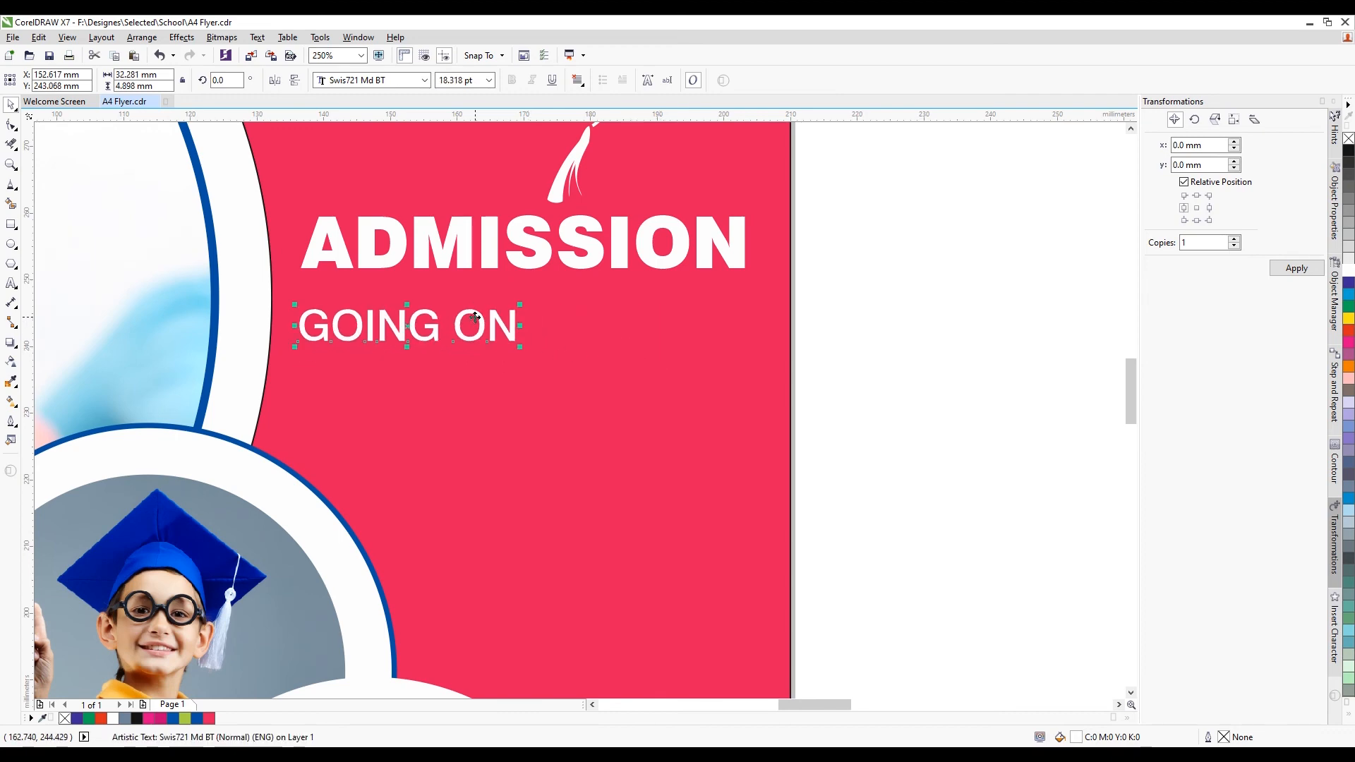
drag(479, 318, 491, 303)
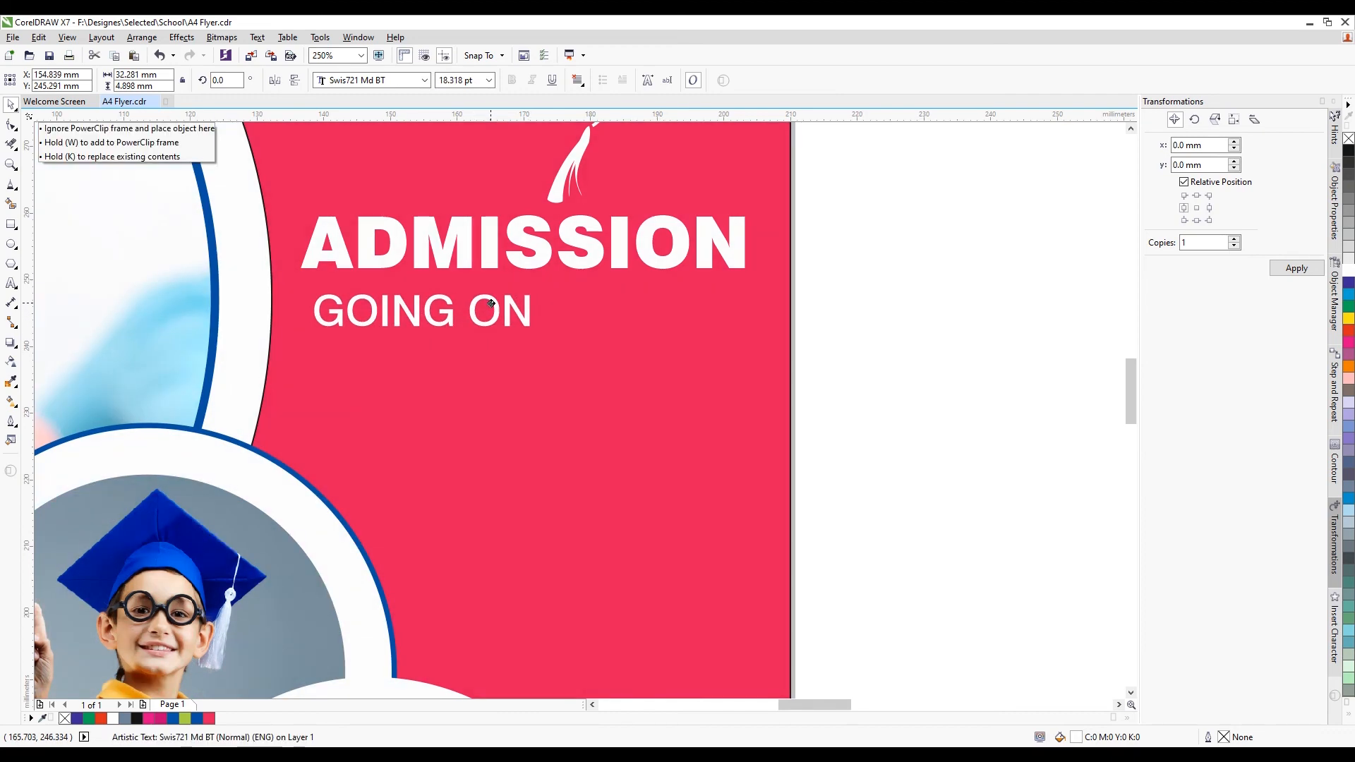
Widen the letter spacing of GOING ON with the Shape tool handle
click(11, 125)
drag(531, 332, 740, 332)
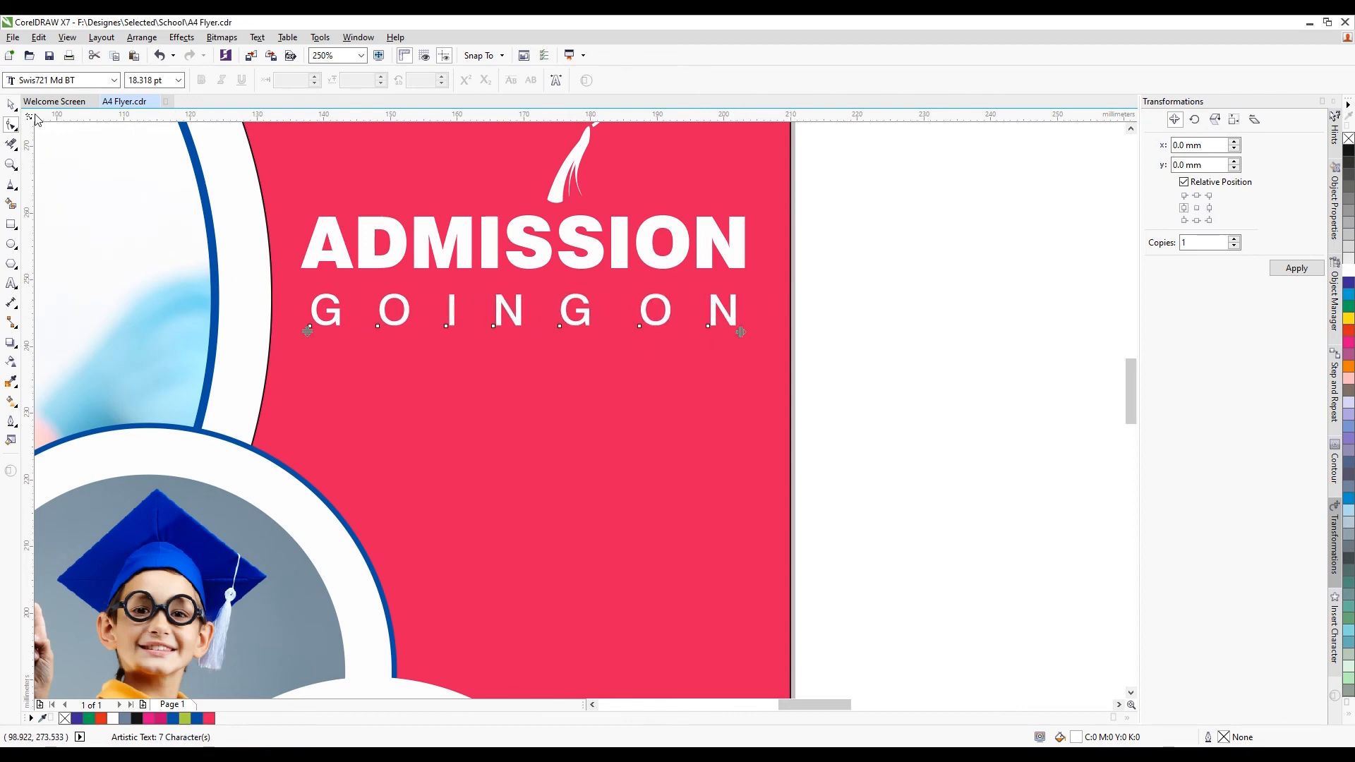
click(11, 104)
shift+click(549, 262)
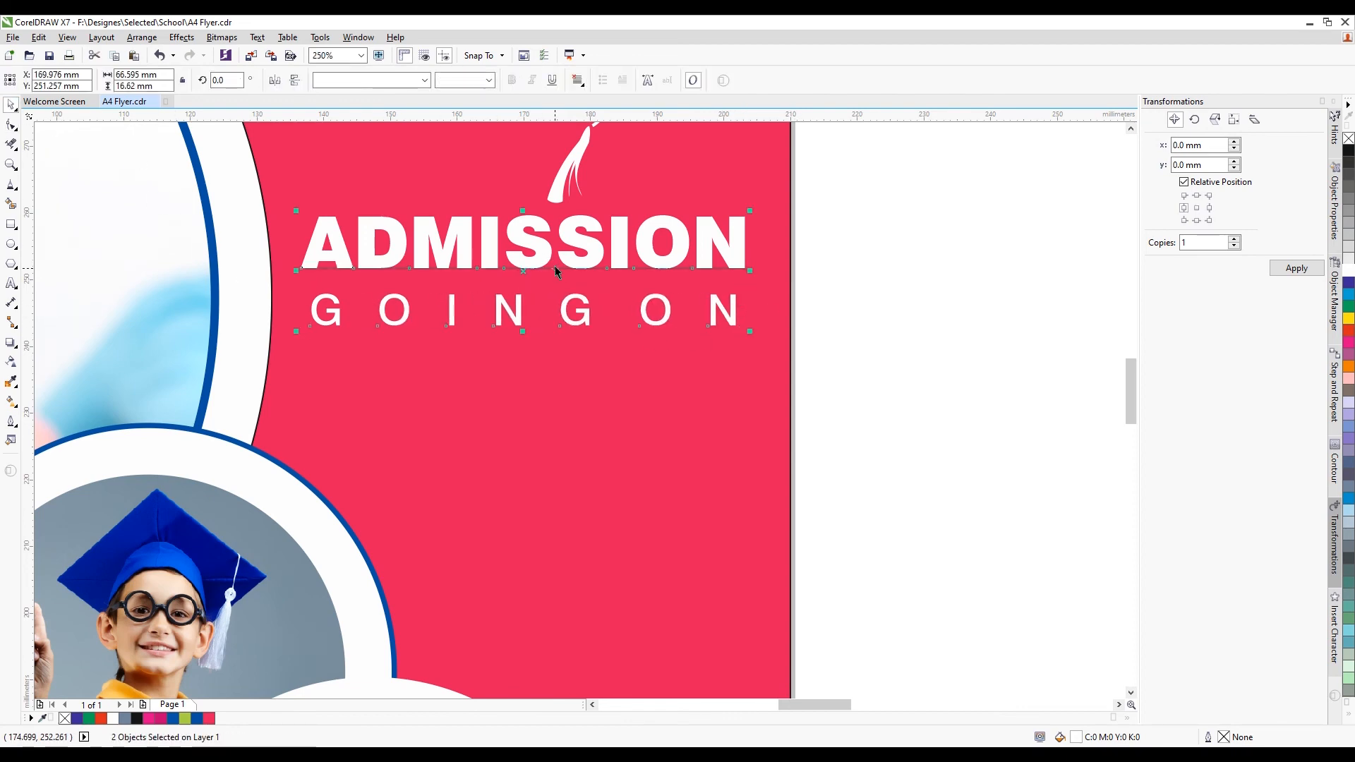
scroll(555, 266, down, 4)
key(Escape)
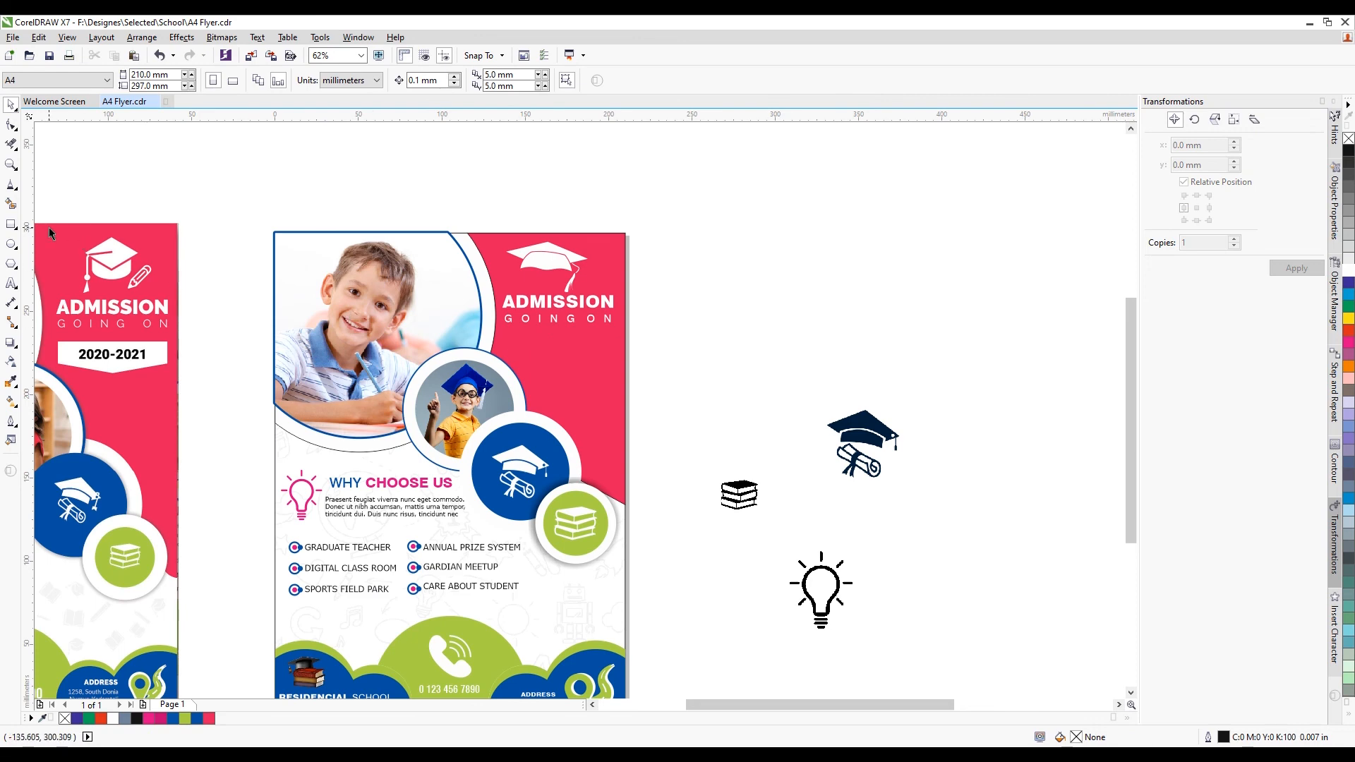
Draw a box about 11.7 mm tall centred under GOING ON
click(11, 224)
scroll(517, 348, up, 2)
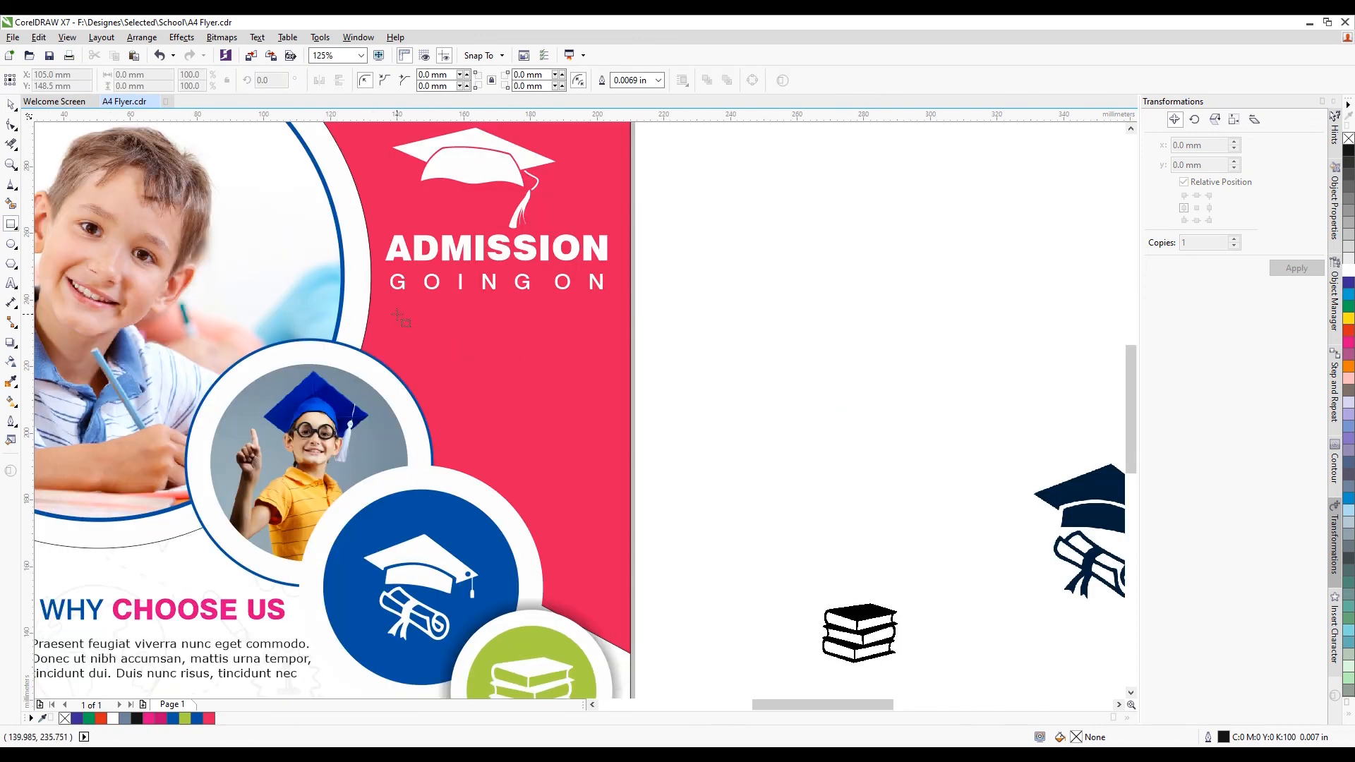
drag(398, 313, 608, 347)
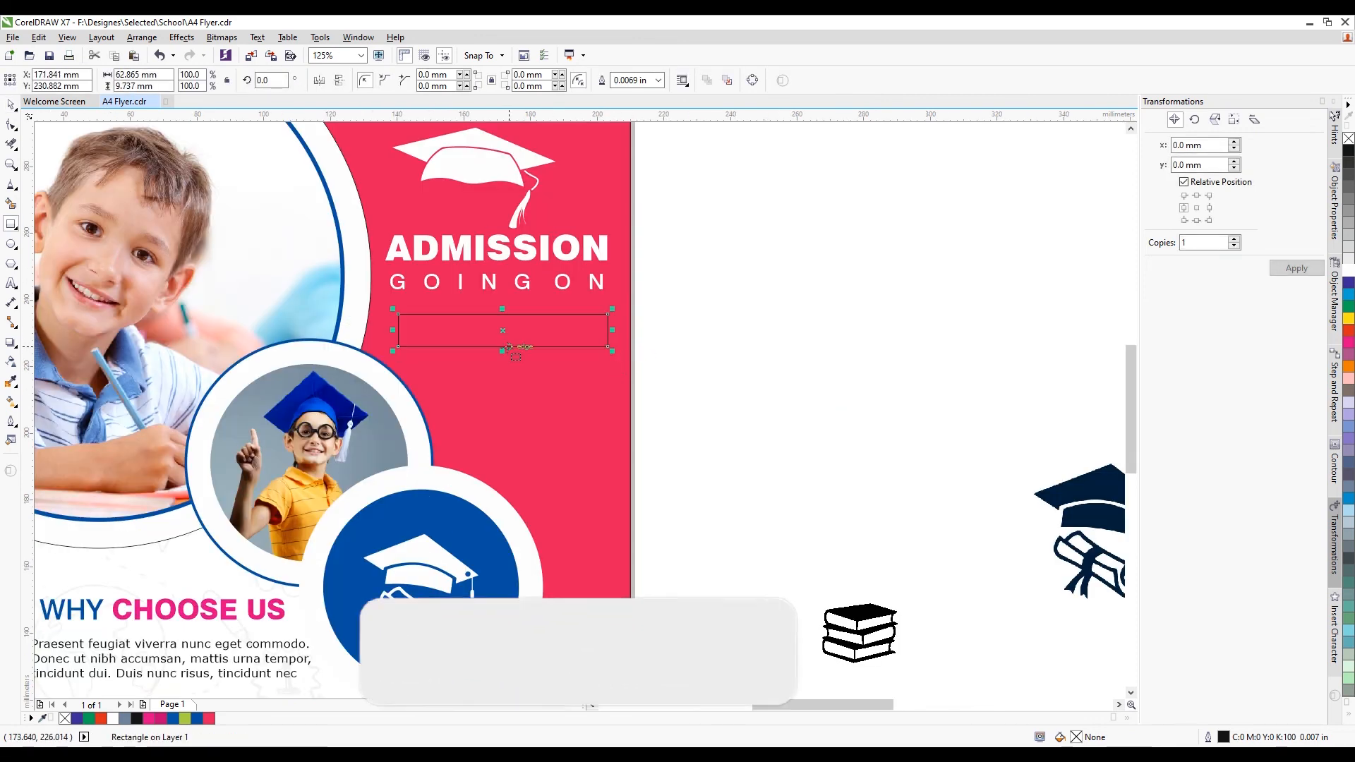
scroll(508, 347, up, 2)
key(space)
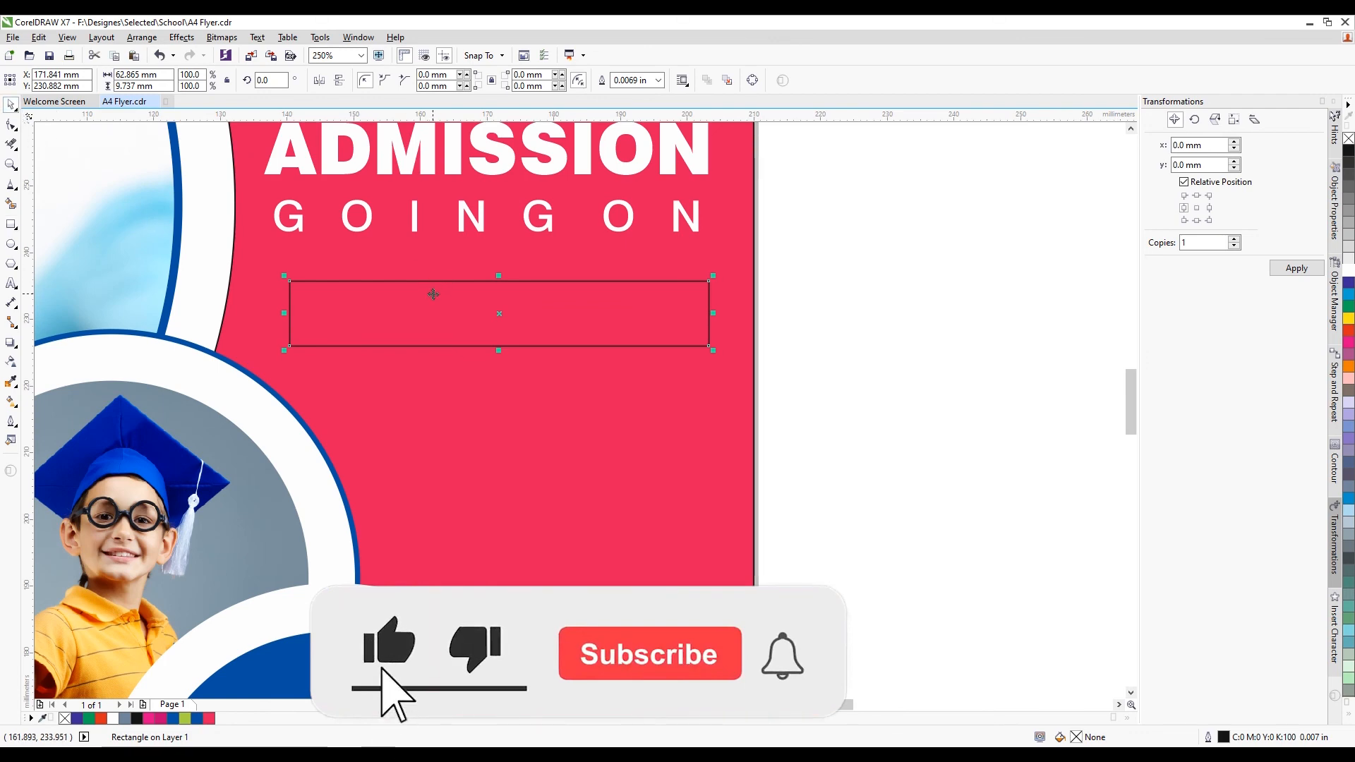
drag(434, 294, 437, 281)
drag(503, 338, 503, 346)
drag(568, 318, 555, 308)
shift+click(485, 231)
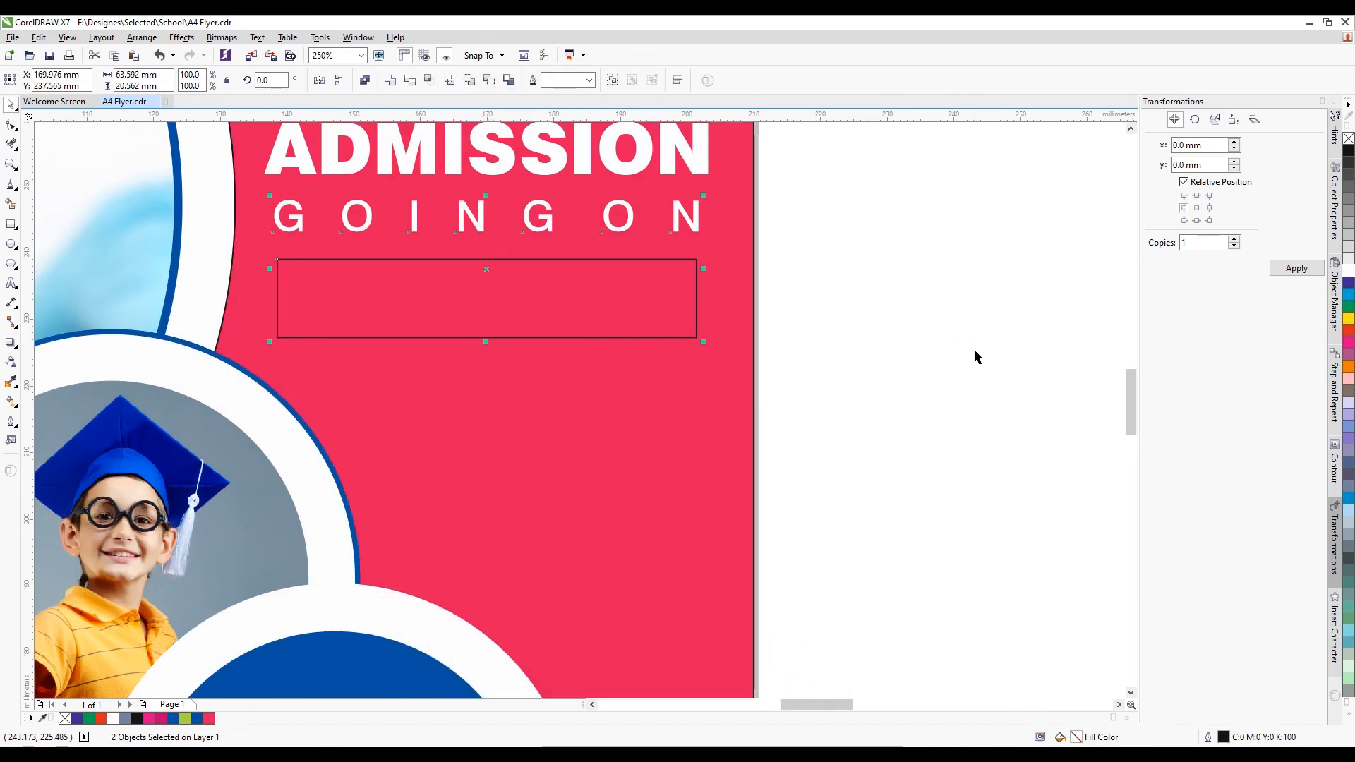
key(Escape)
scroll(435, 337, down, 1)
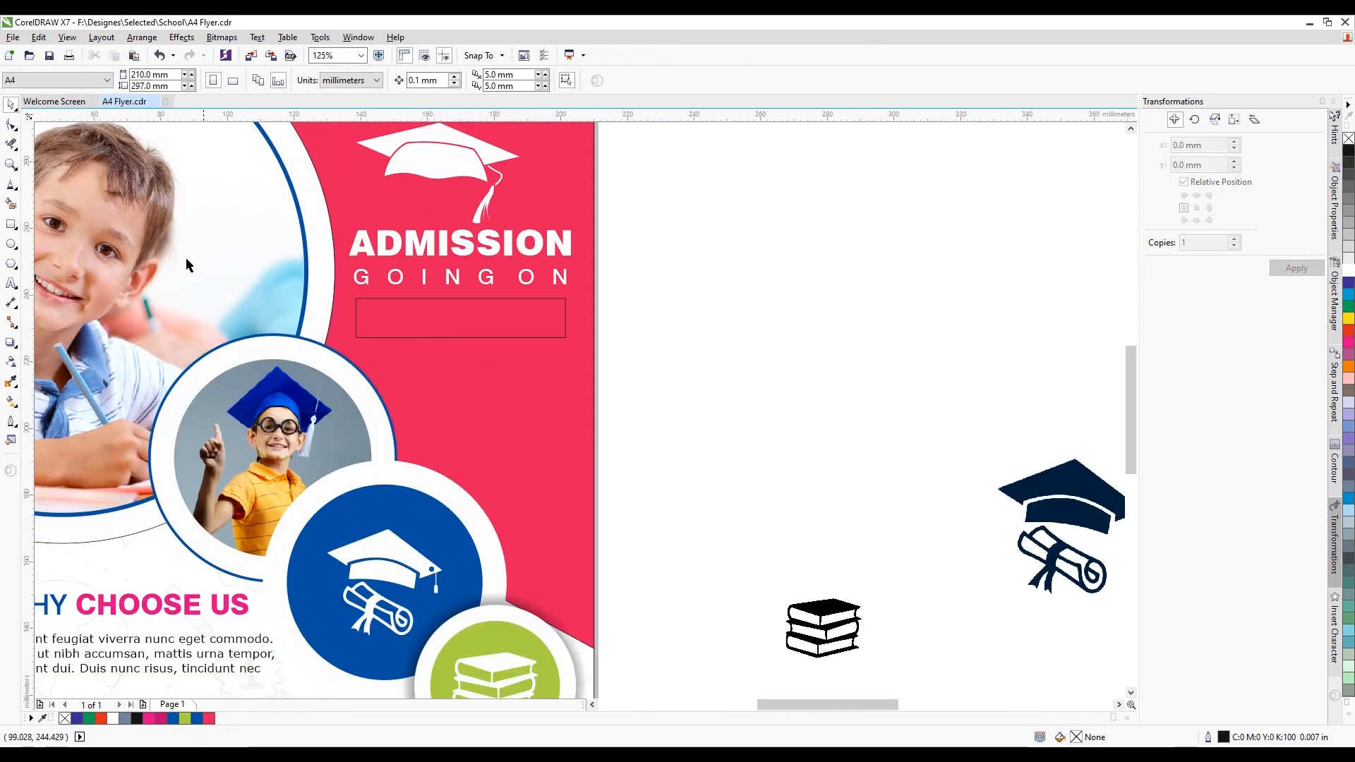
Draw a 3-sided polygon triangle and left-align it against the box's bottom edge
click(17, 252)
click(16, 268)
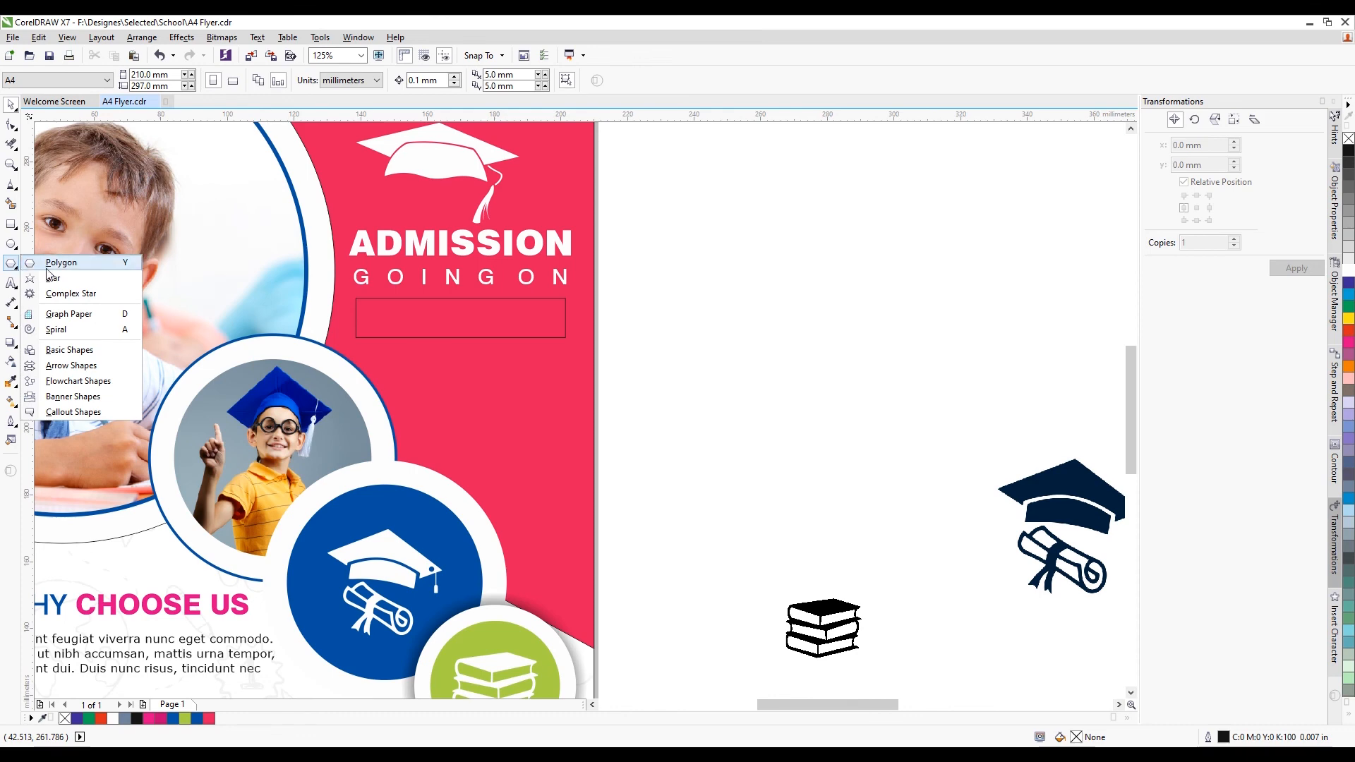
click(49, 266)
drag(410, 355, 578, 388)
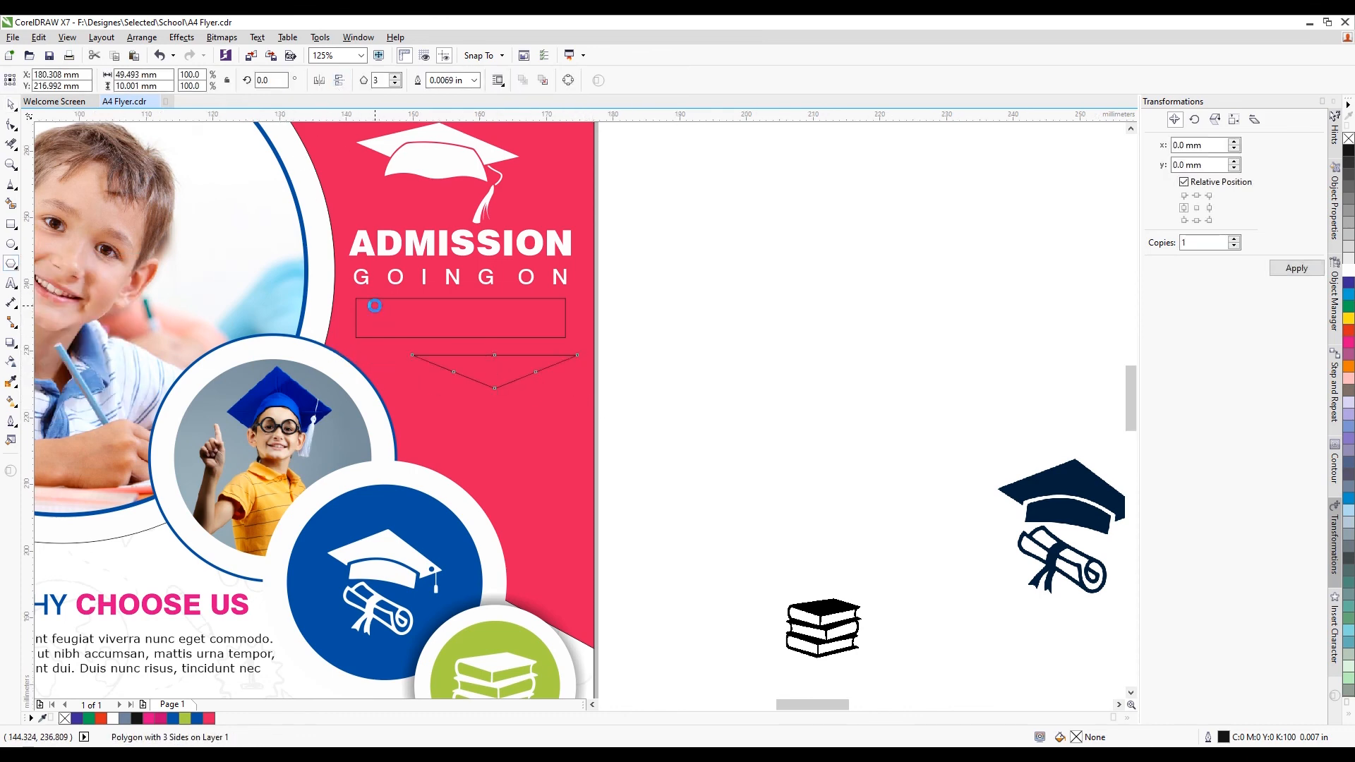
scroll(374, 306, up, 2)
click(11, 104)
click(519, 346)
scroll(529, 367, up, 2)
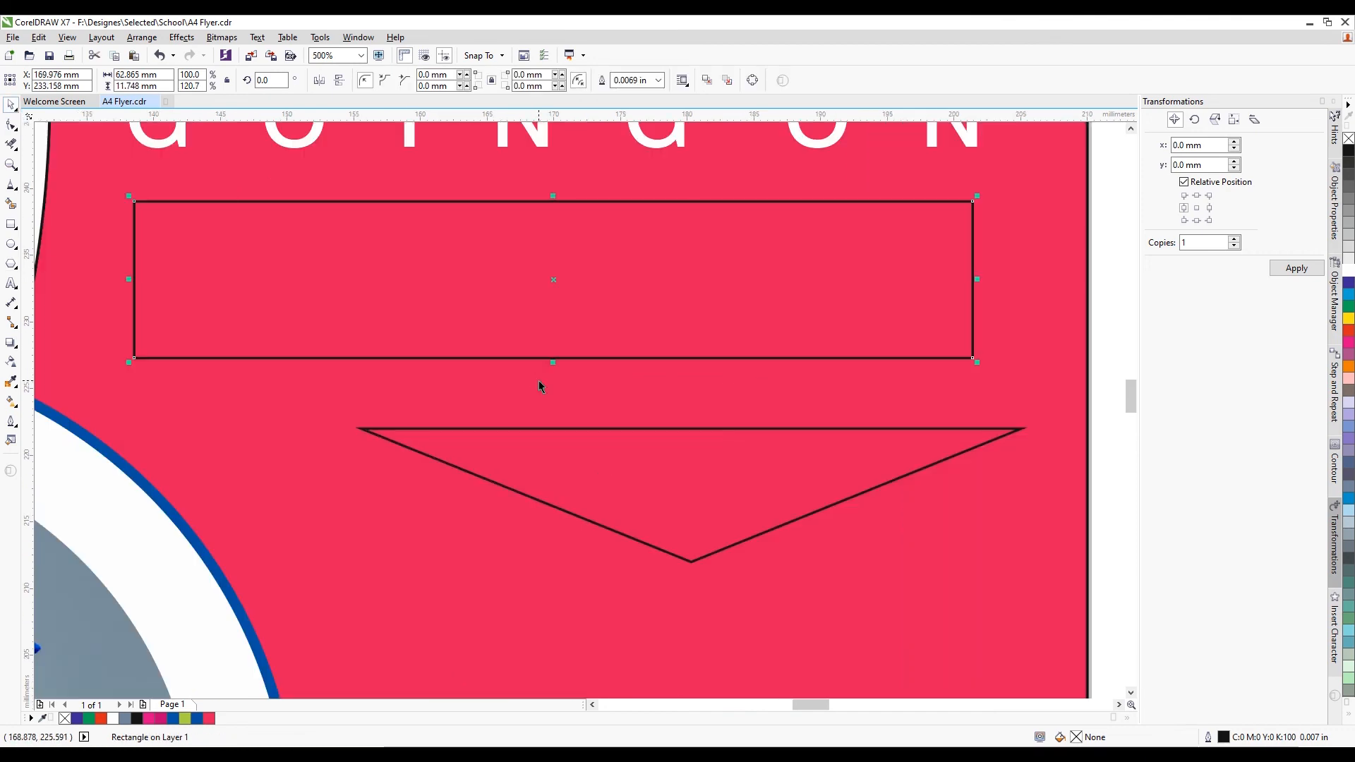
drag(607, 484, 423, 406)
key(l)
scroll(362, 328, down, 1)
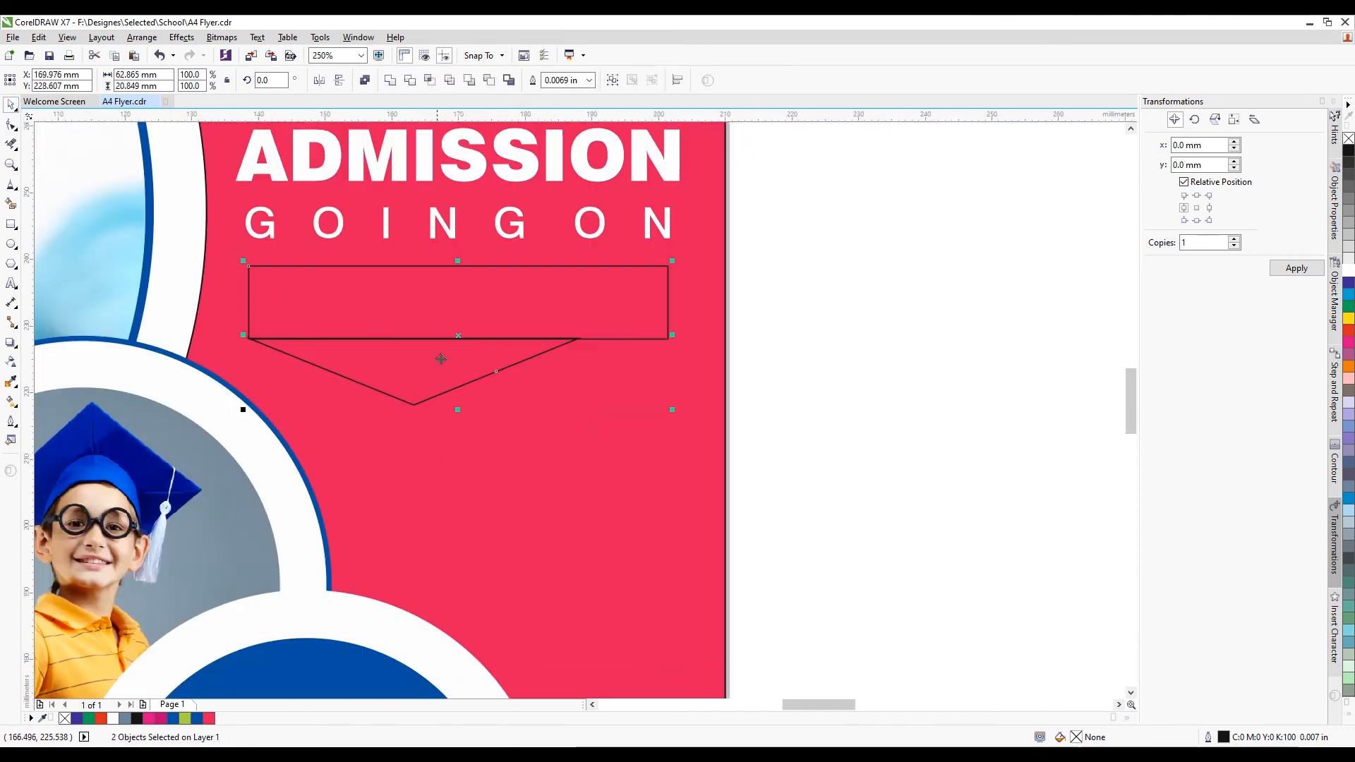
Stretch the triangle to match the box's width
click(442, 359)
scroll(575, 350, up, 1)
click(1030, 379)
click(427, 369)
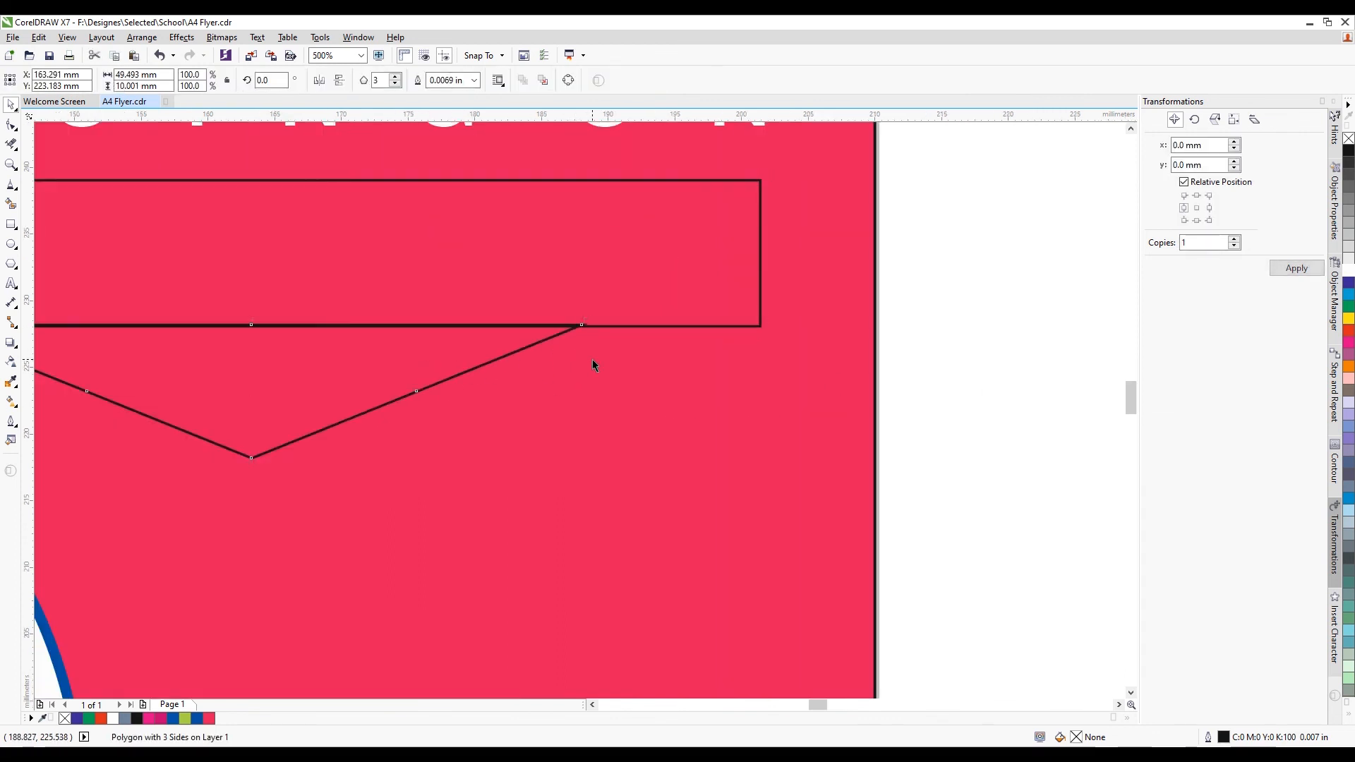
scroll(592, 359, up, 1)
drag(577, 424, 599, 424)
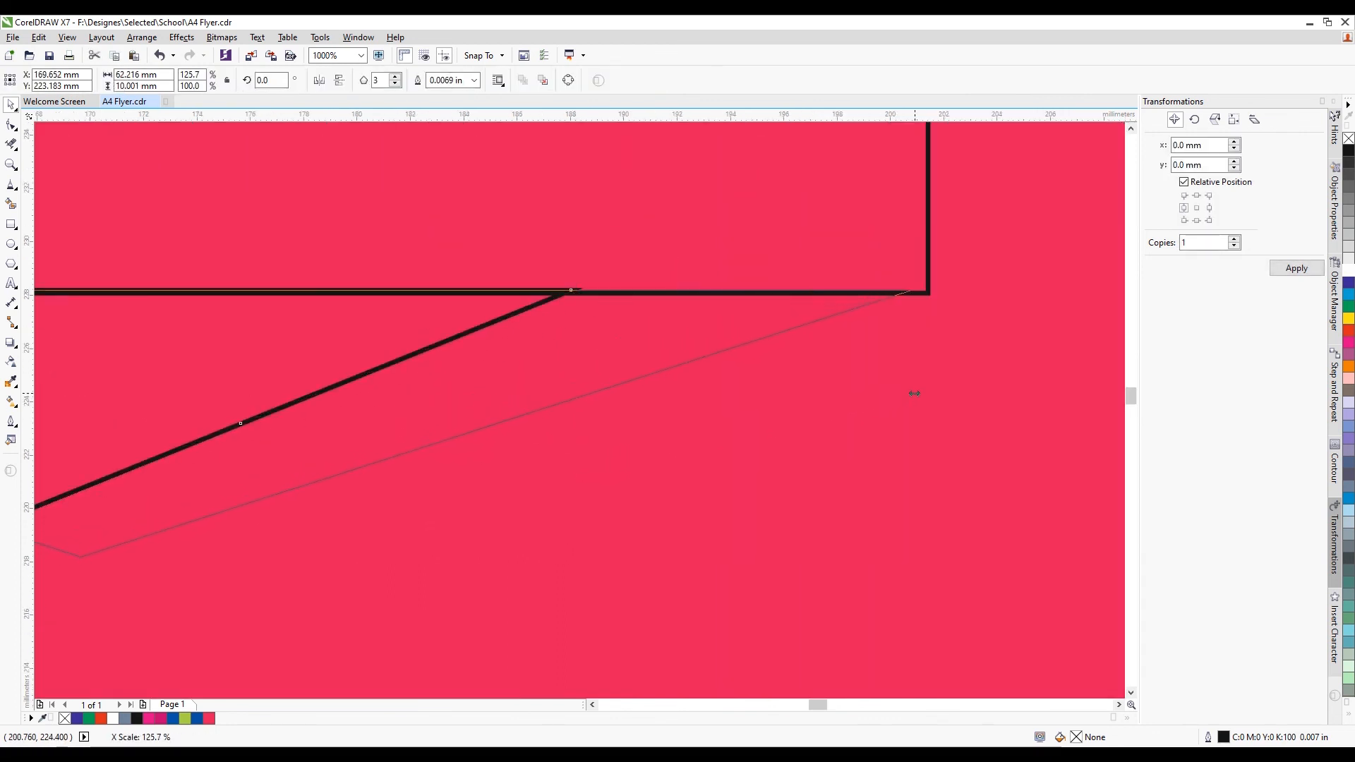
drag(933, 389, 944, 389)
scroll(580, 315, down, 2)
click(813, 291)
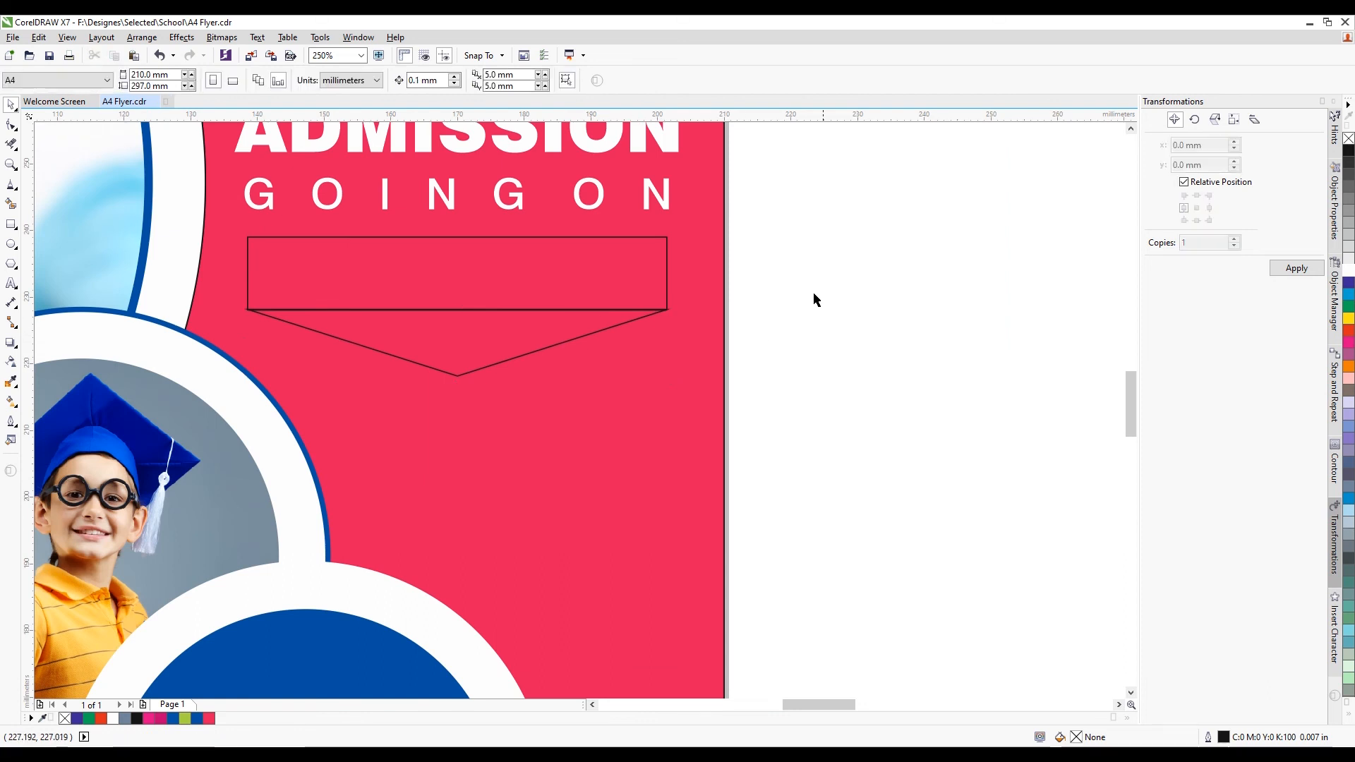
Weld the box and triangle into one banner shape and fill it white
drag(783, 227, 238, 384)
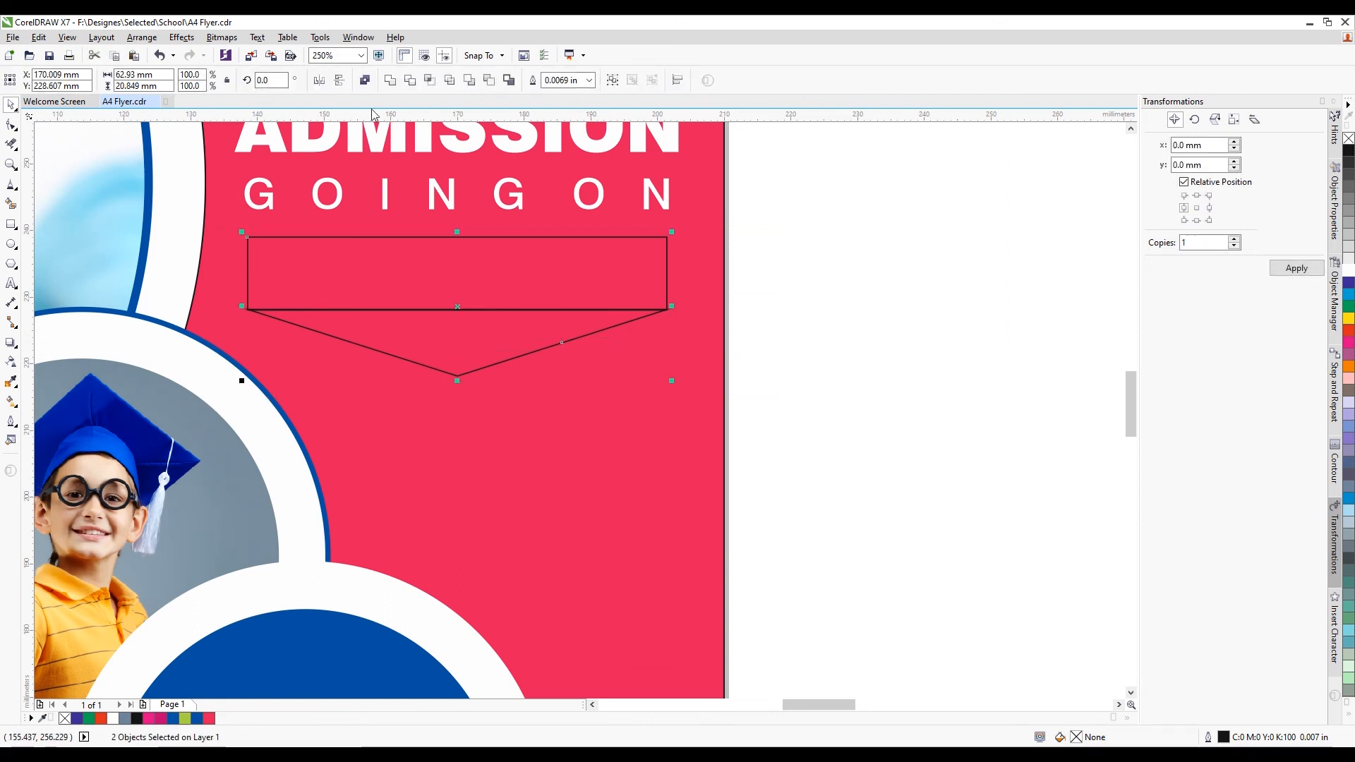
click(389, 80)
click(872, 340)
scroll(645, 351, down, 1)
click(591, 346)
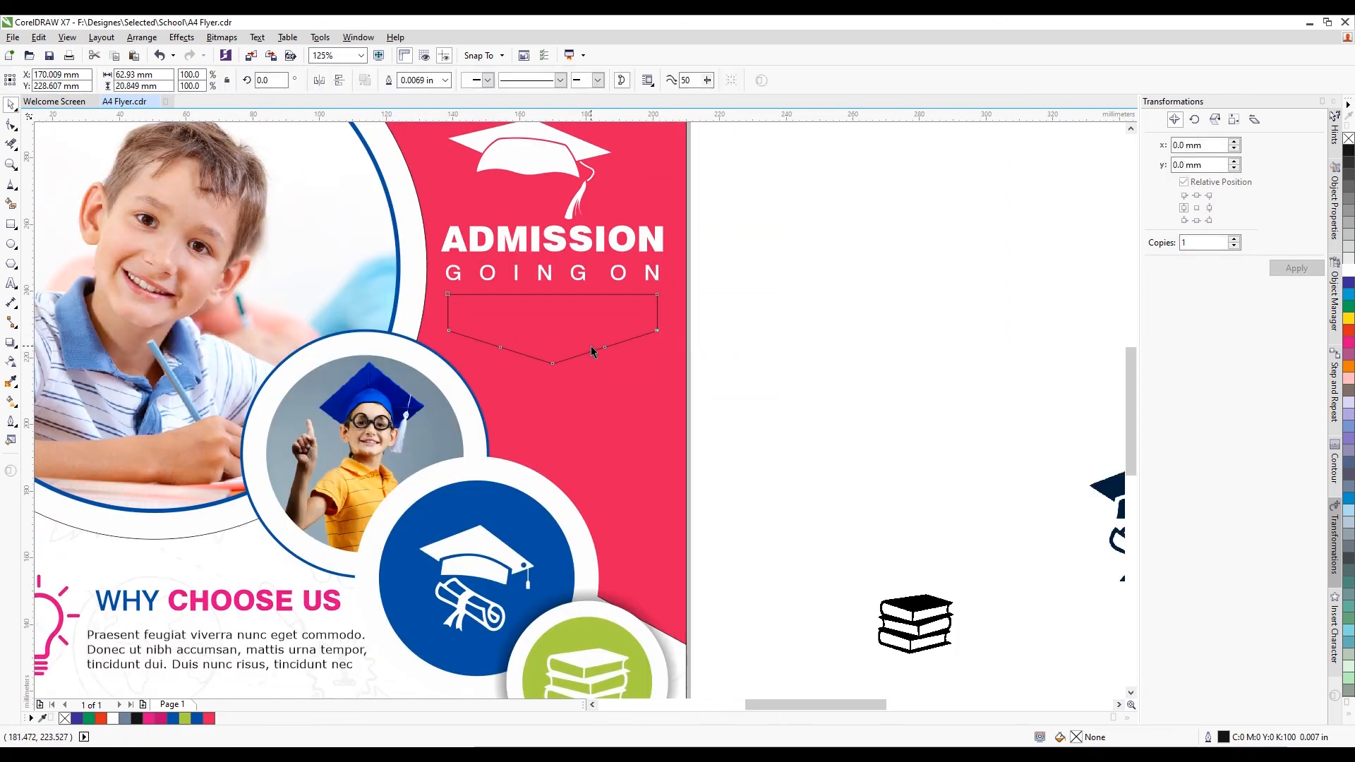
click(1349, 271)
click(791, 352)
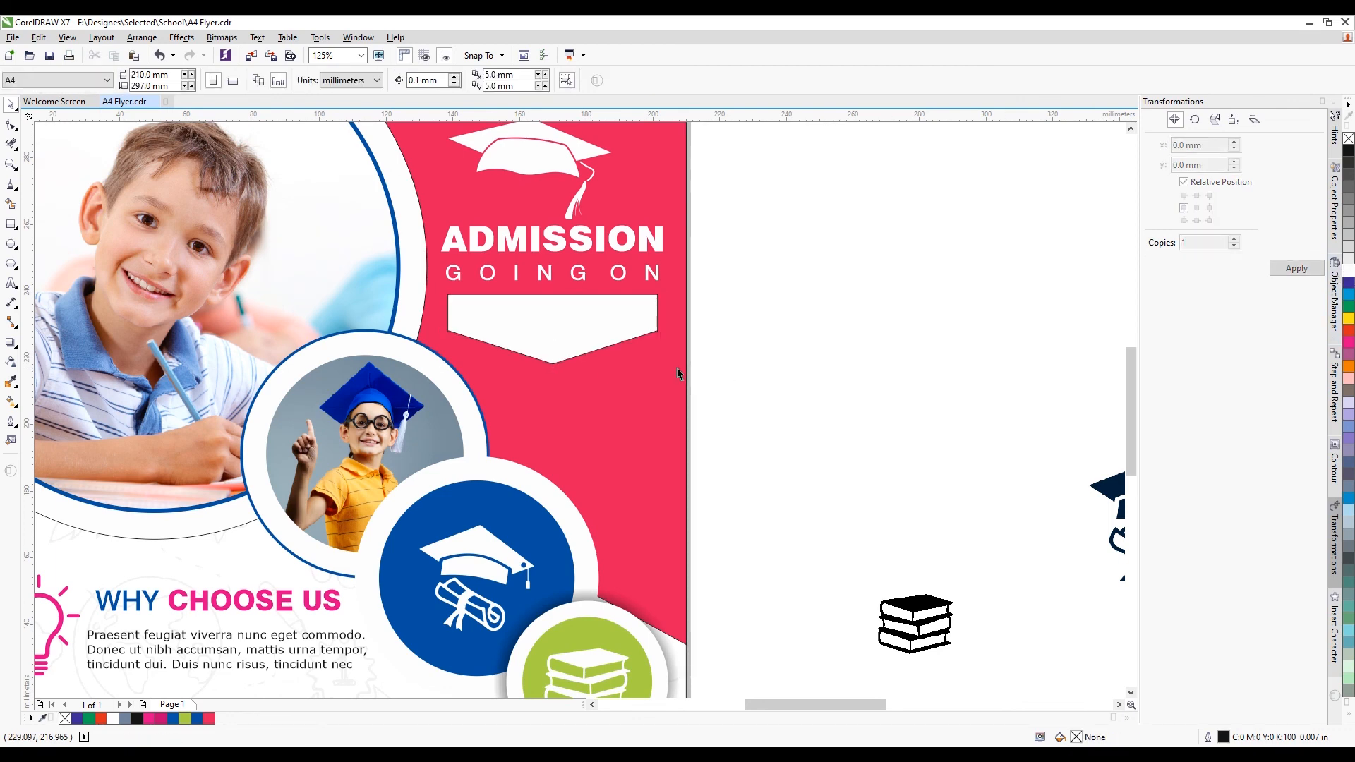
scroll(607, 368, down, 1)
Set the banner's Outline Pen width to None
click(573, 362)
key(F12)
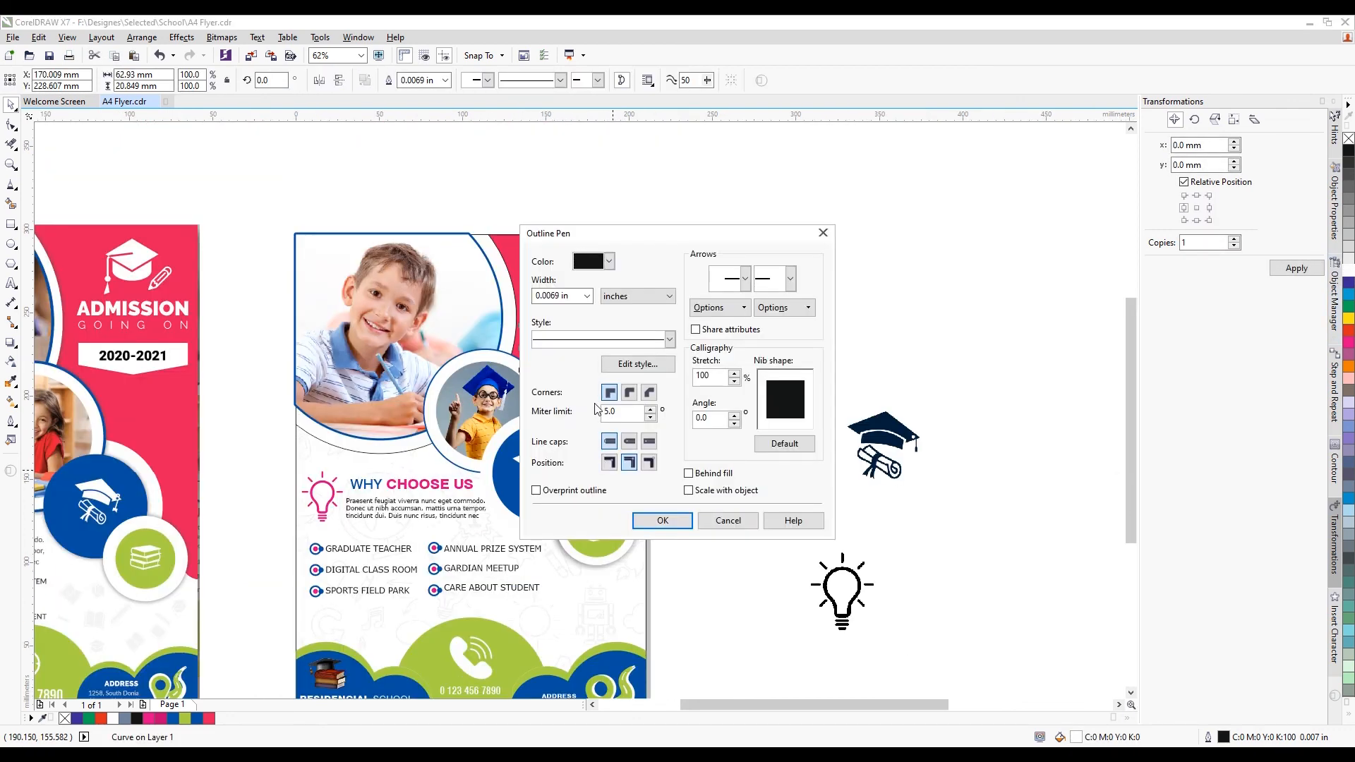
click(586, 297)
click(583, 316)
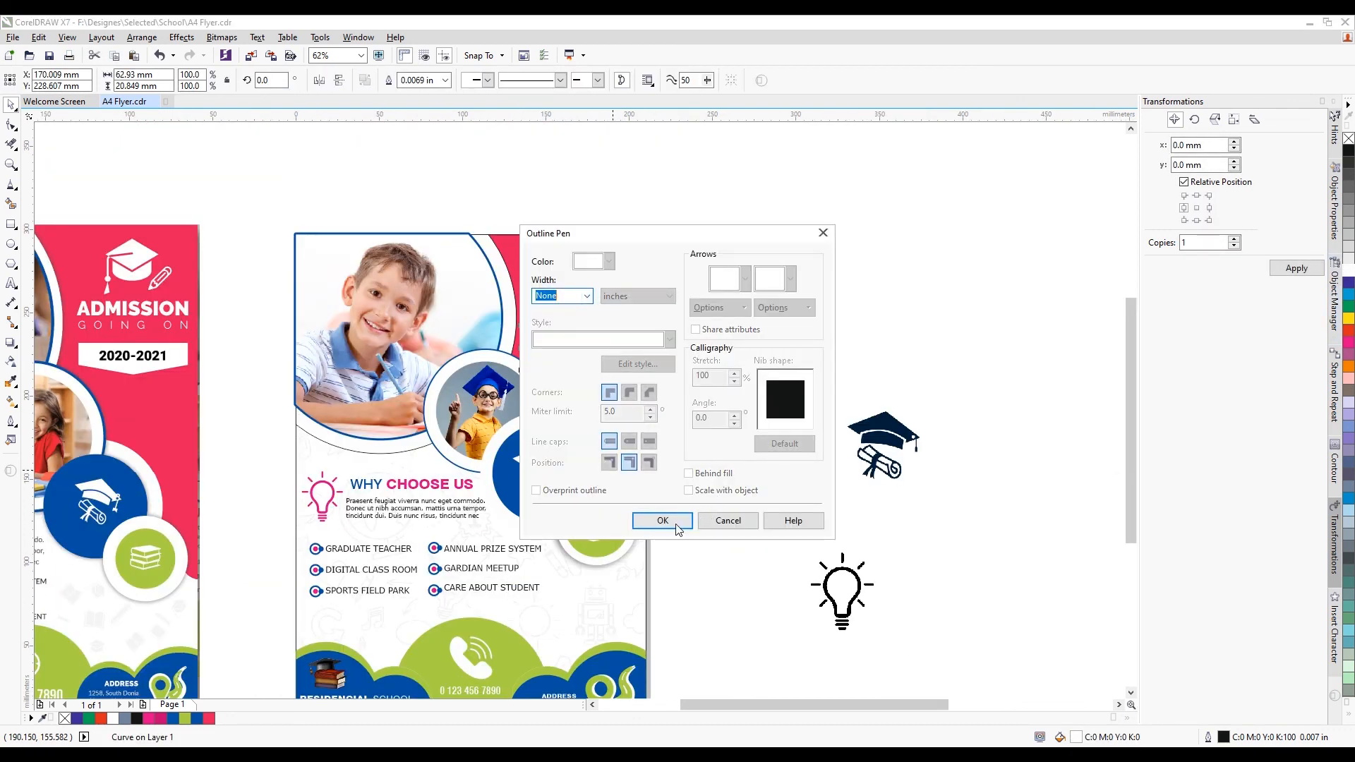
click(662, 521)
scroll(565, 339, up, 1)
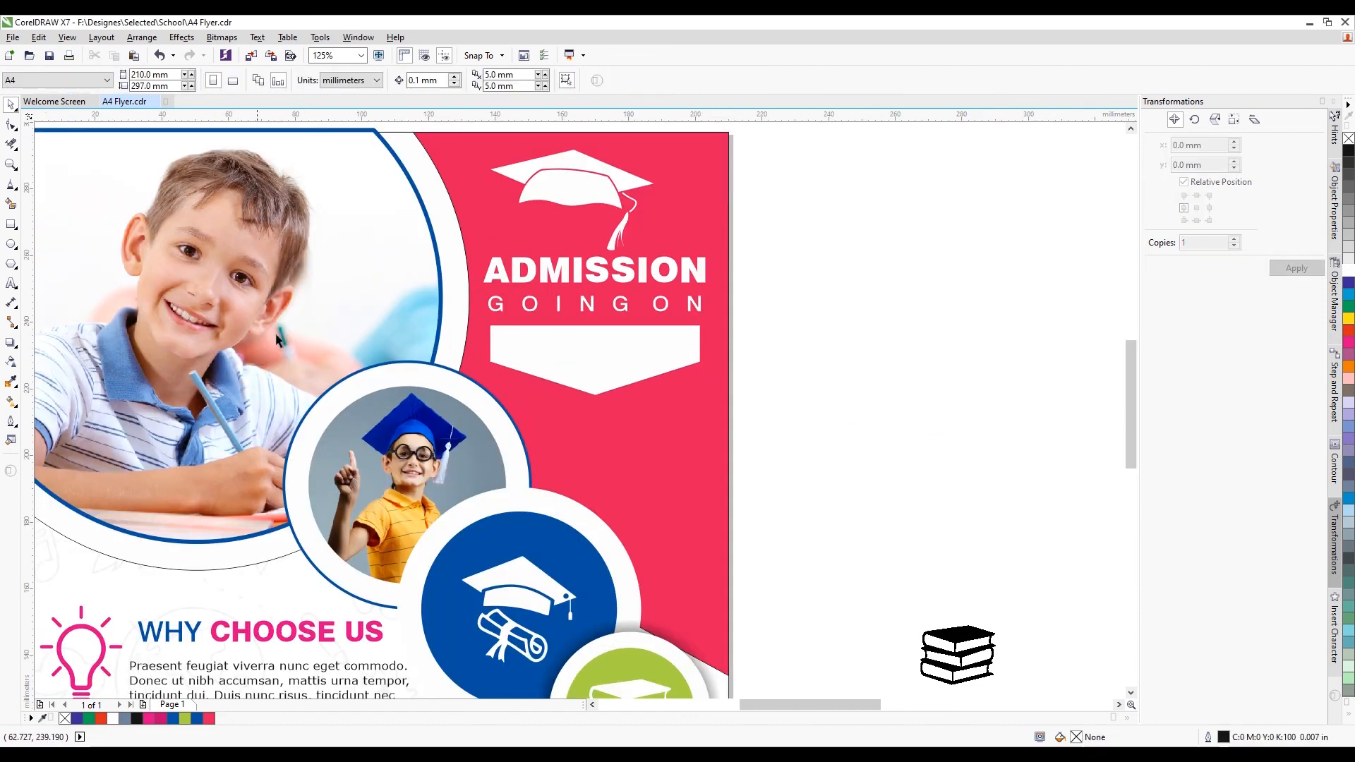
click(780, 387)
scroll(583, 374, up, 1)
scroll(585, 378, down, 1)
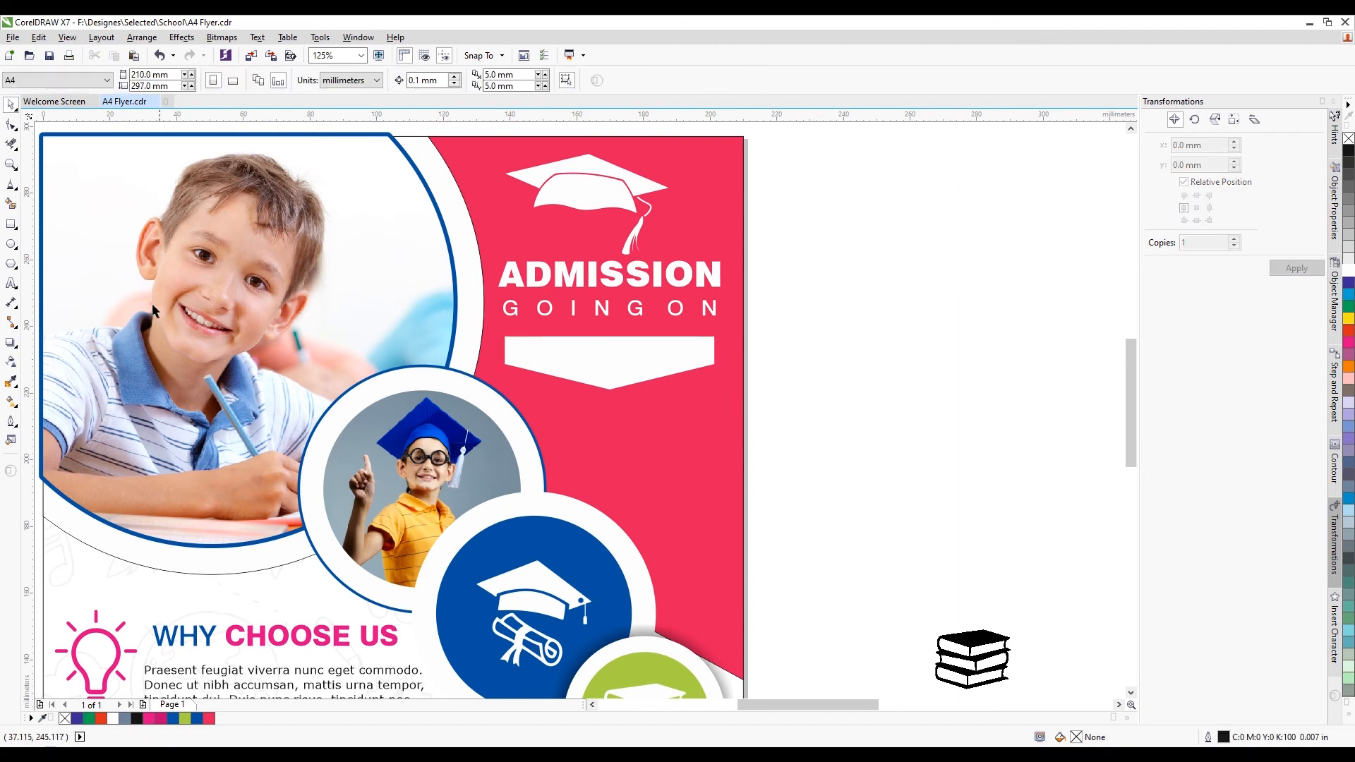
Type '2022 - 2023' in the banner and set it to Swis721 Blk BT
click(12, 283)
scroll(523, 332, up, 1)
click(522, 331)
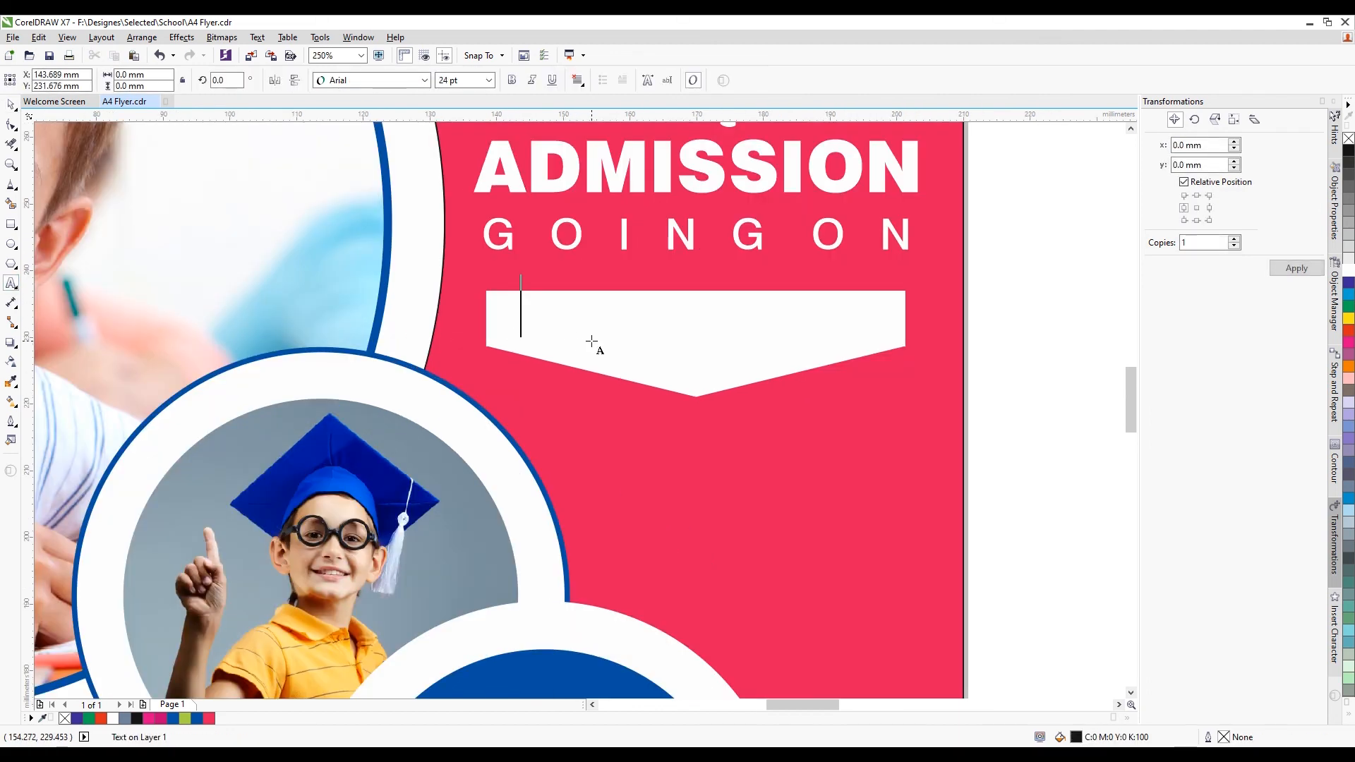
text(20)
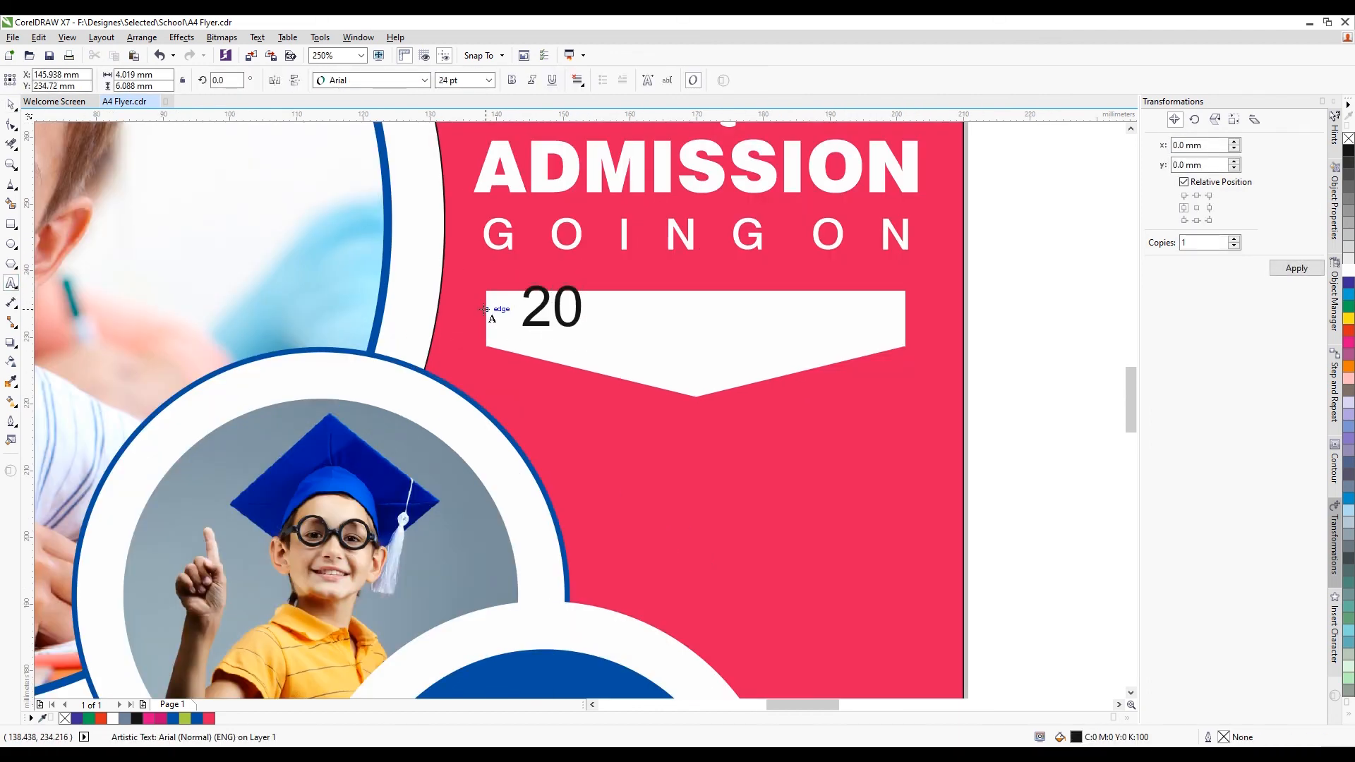
text(22 - 2023)
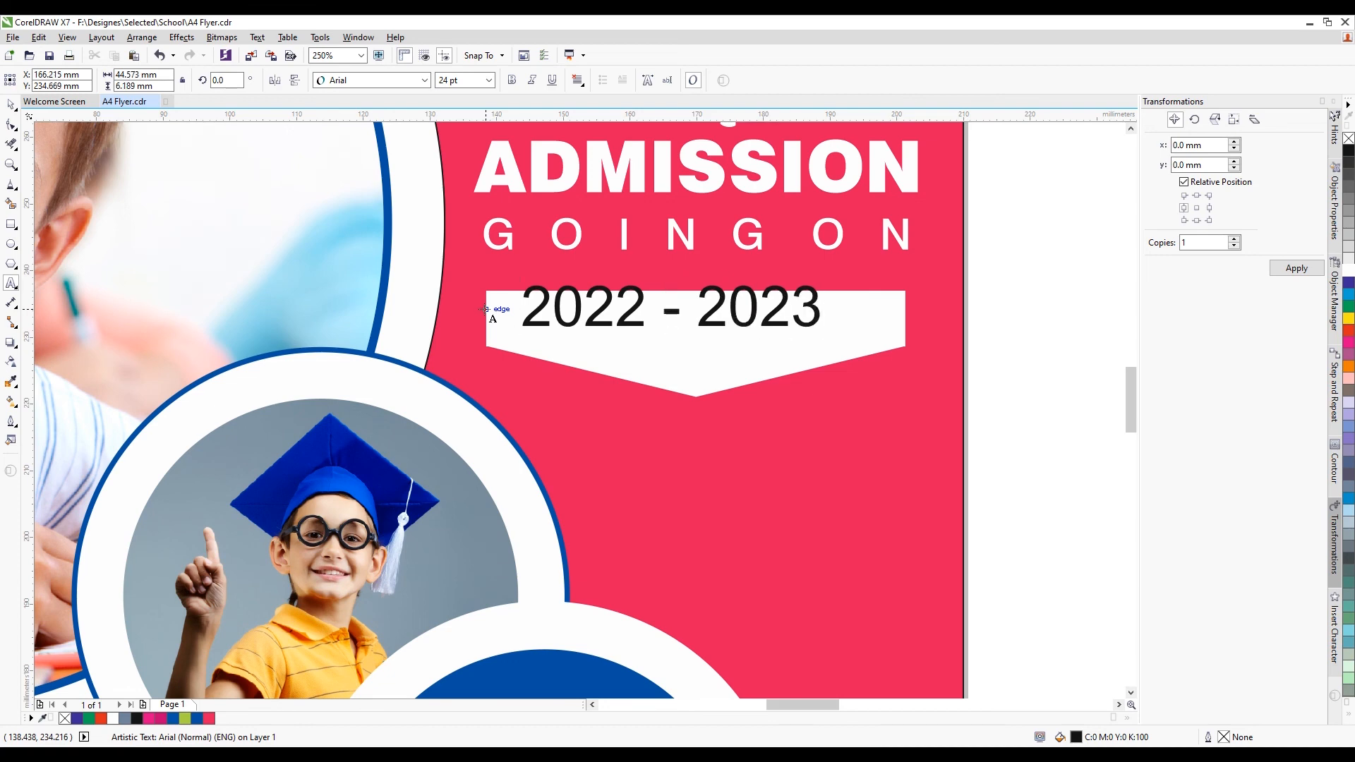
key(ctrl+a)
click(423, 80)
mouse_move(622, 112)
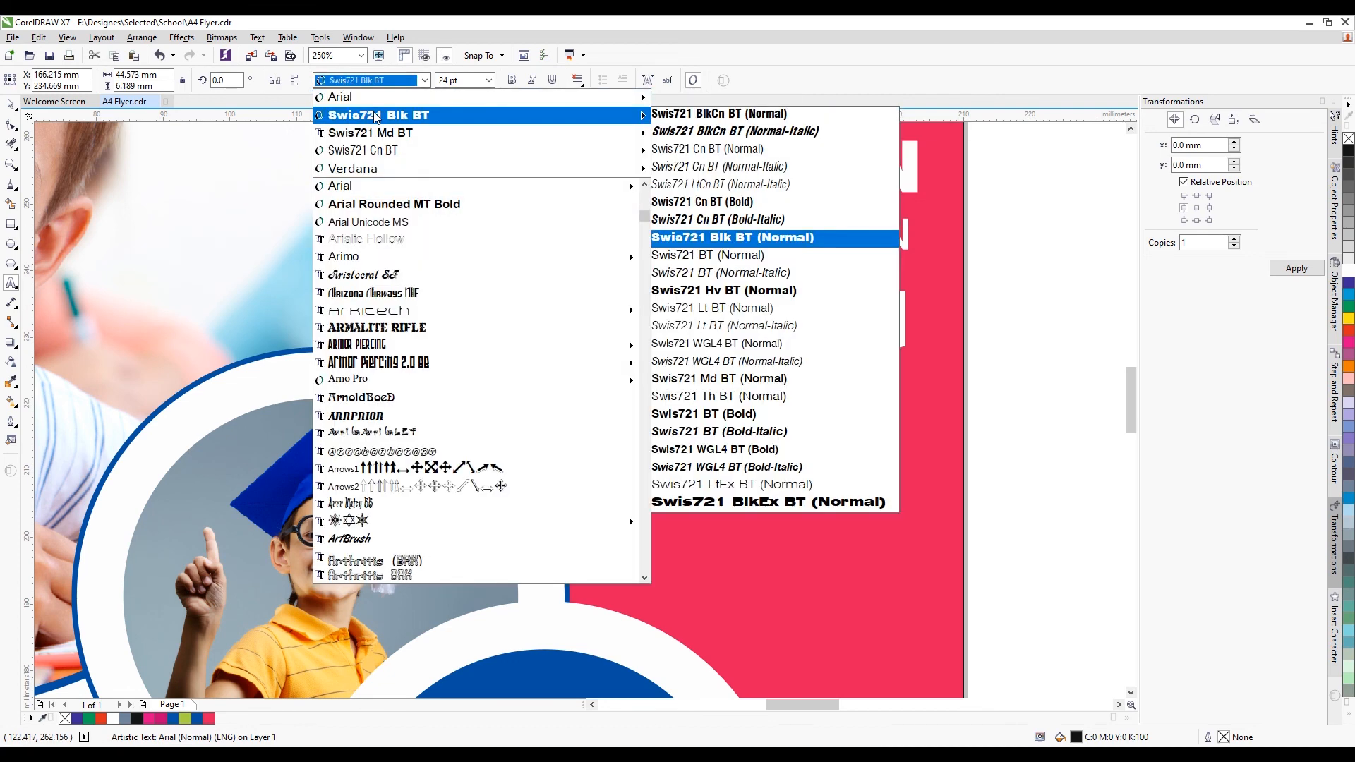
click(811, 233)
Move the year text into the banner, shrink it slightly, and centre it with C
click(11, 104)
scroll(600, 268, up, 2)
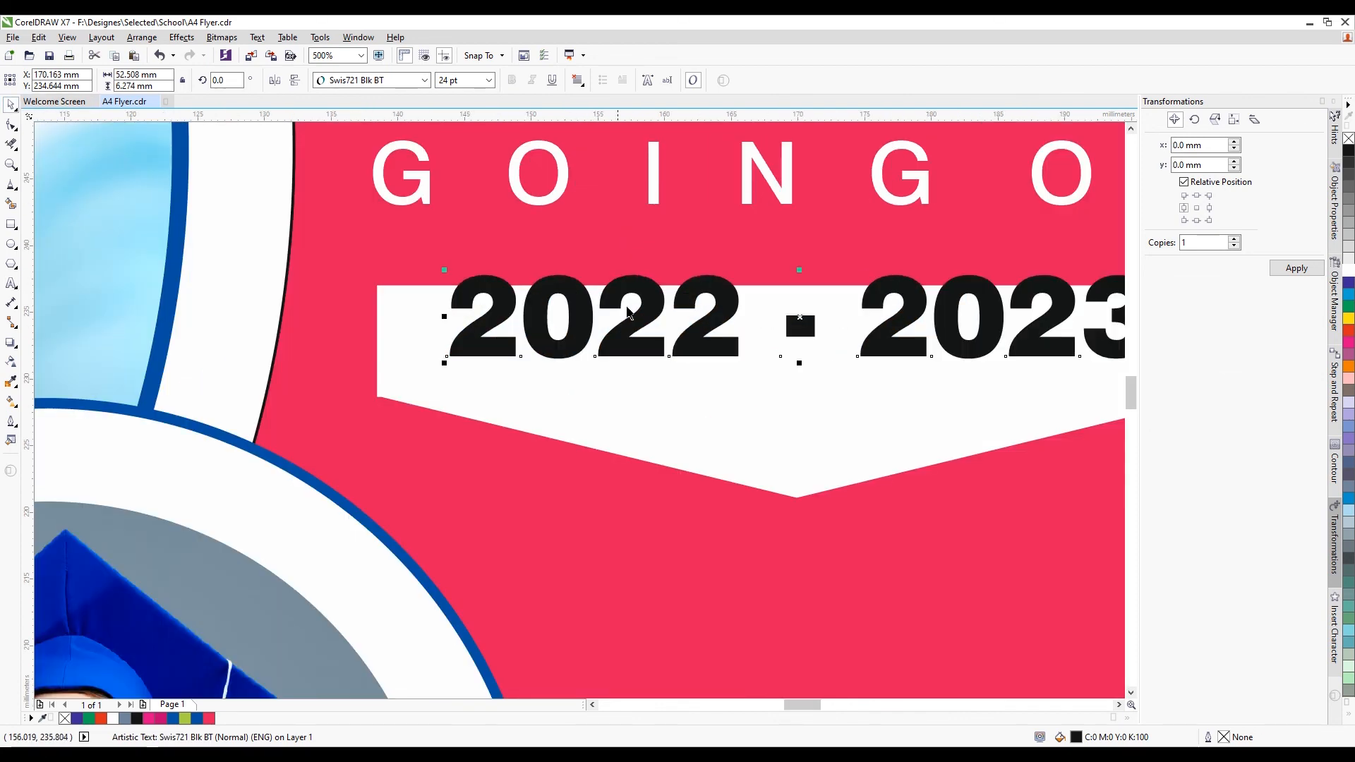
drag(690, 346, 689, 379)
scroll(561, 300, down, 2)
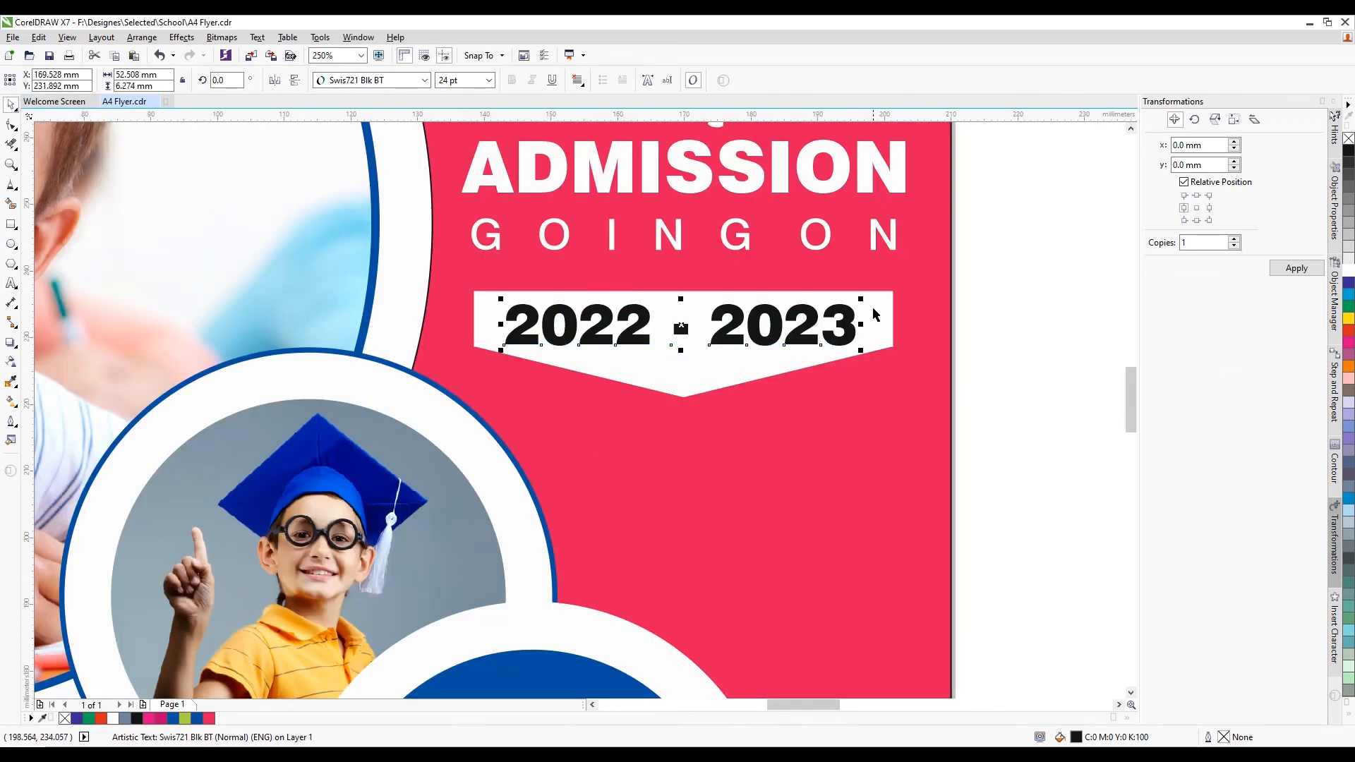
scroll(883, 311, up, 2)
drag(844, 297, 811, 295)
shift+click(850, 334)
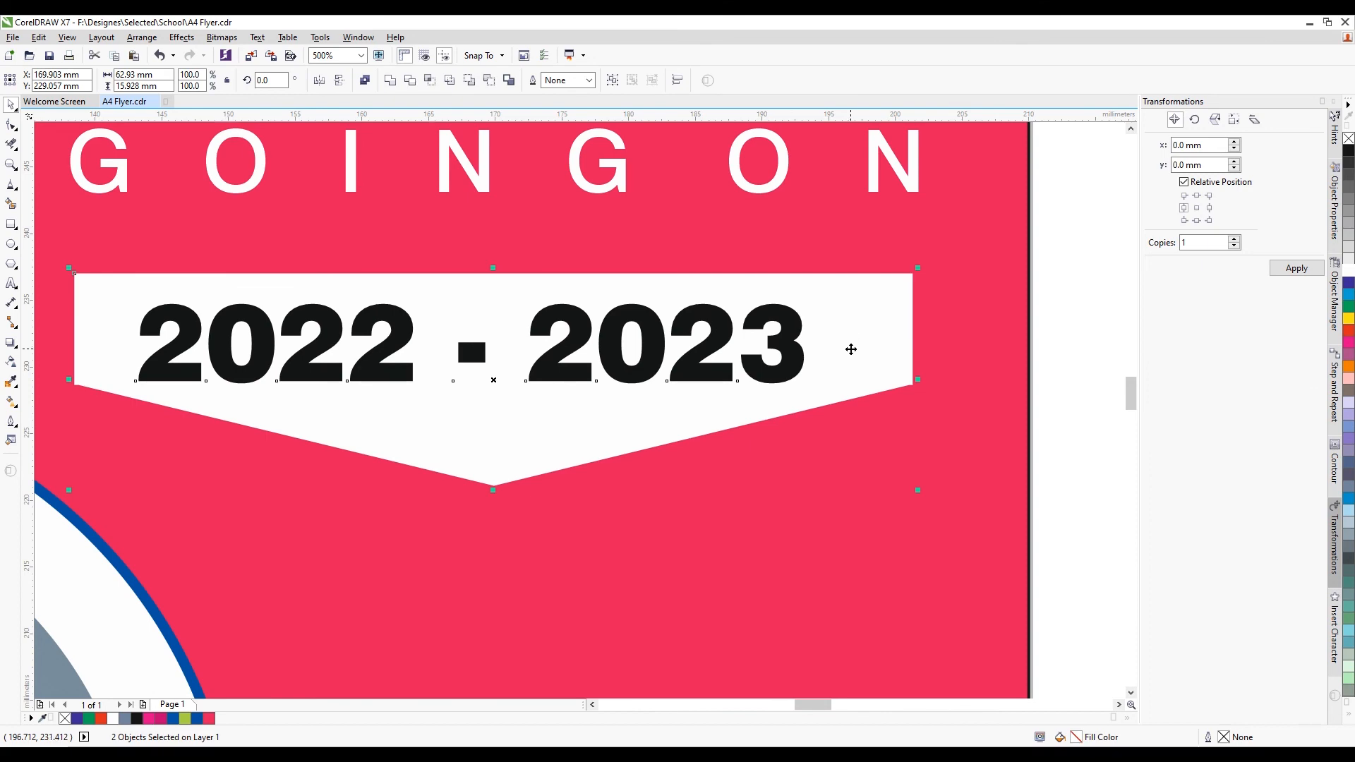
key(c)
scroll(745, 315, down, 2)
key(Escape)
scroll(590, 331, down, 2)
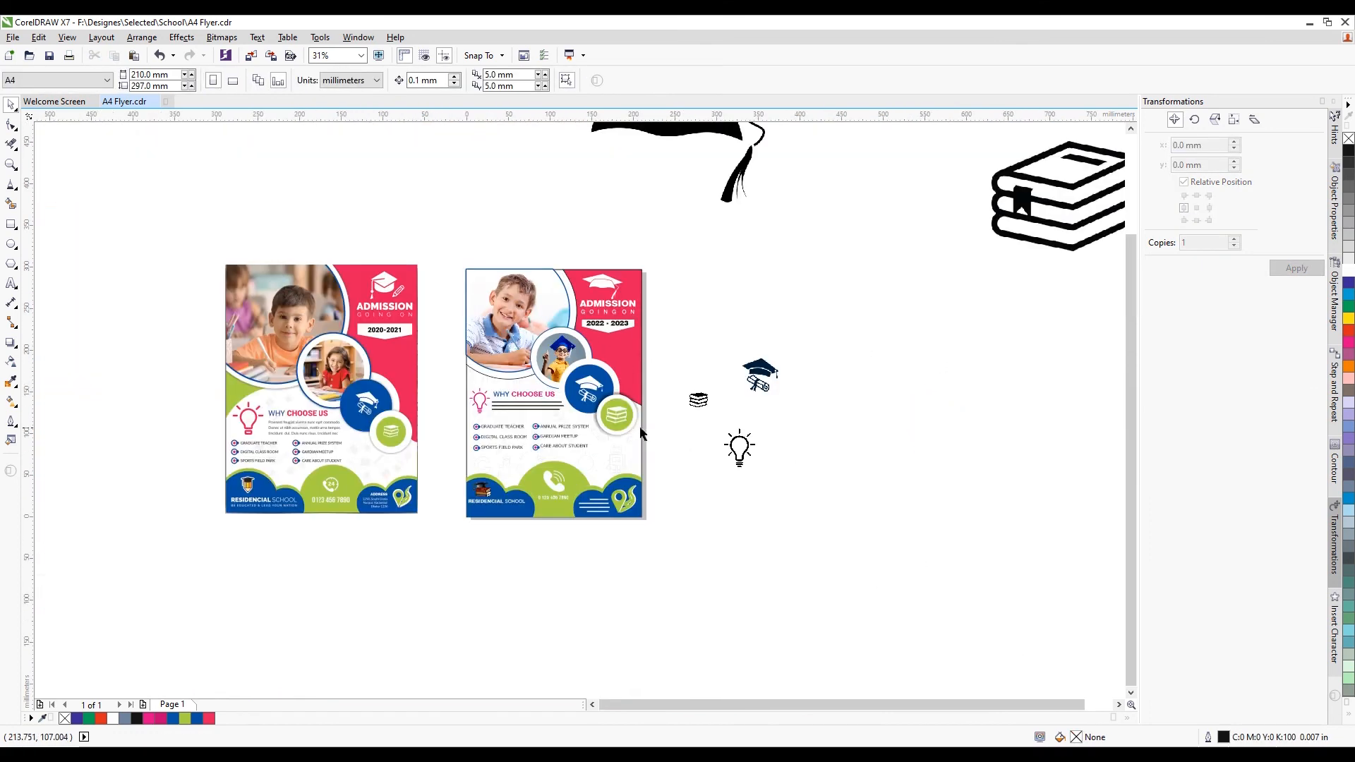
scroll(641, 433, up, 1)
scroll(682, 430, down, 1)
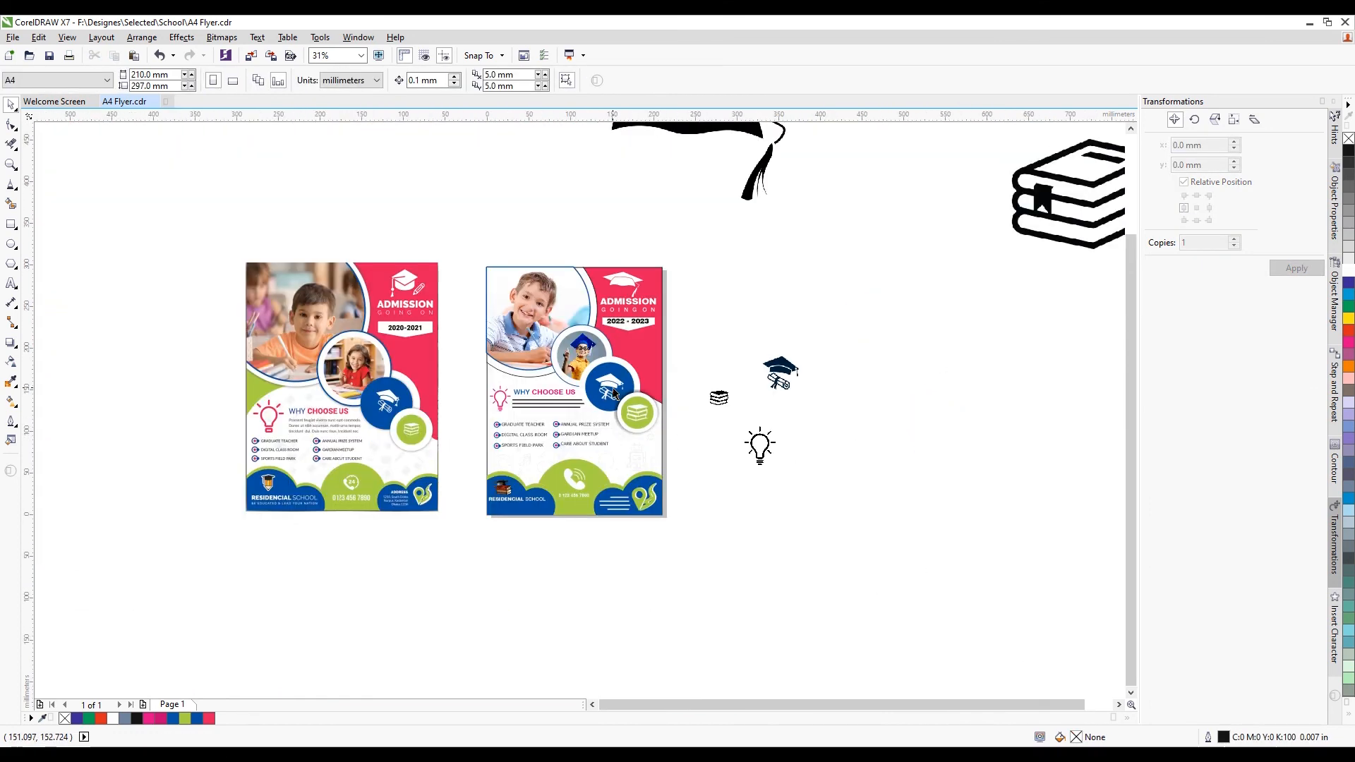
scroll(614, 389, up, 1)
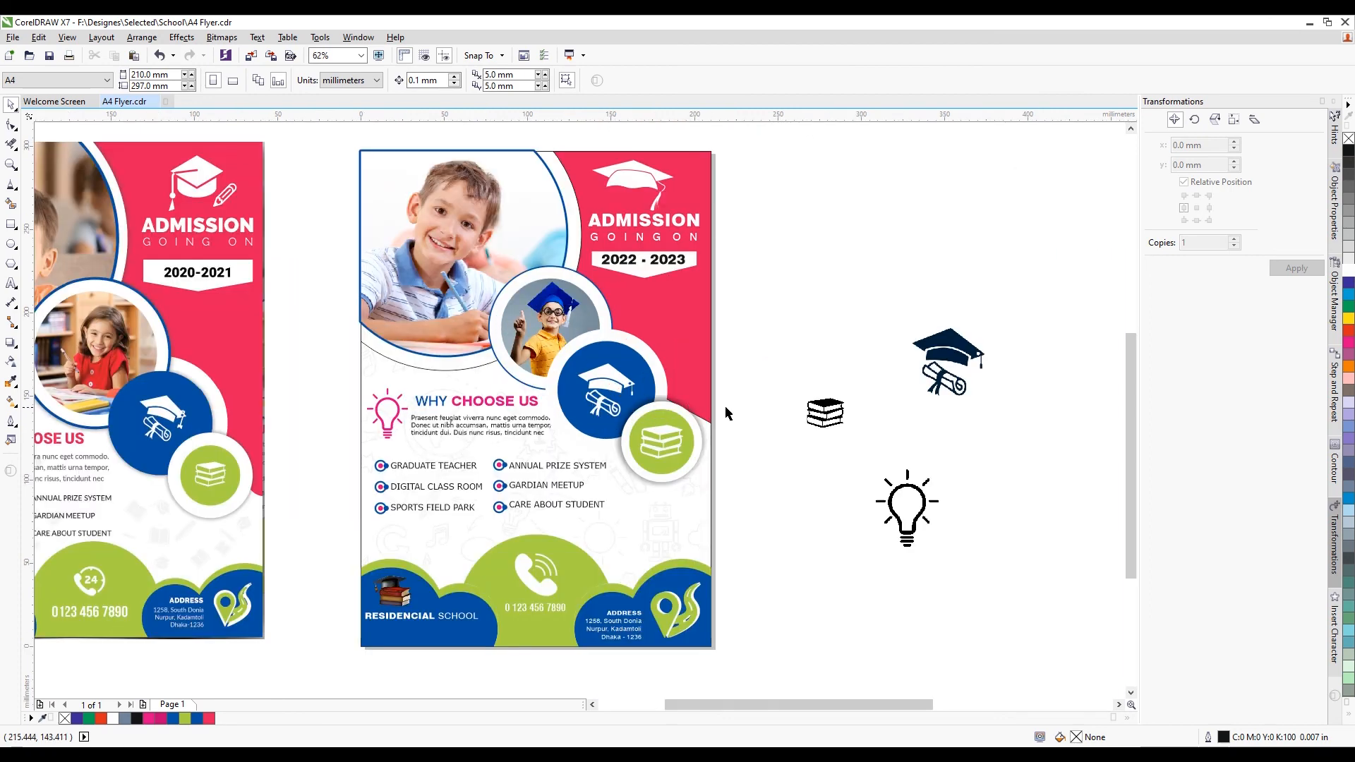